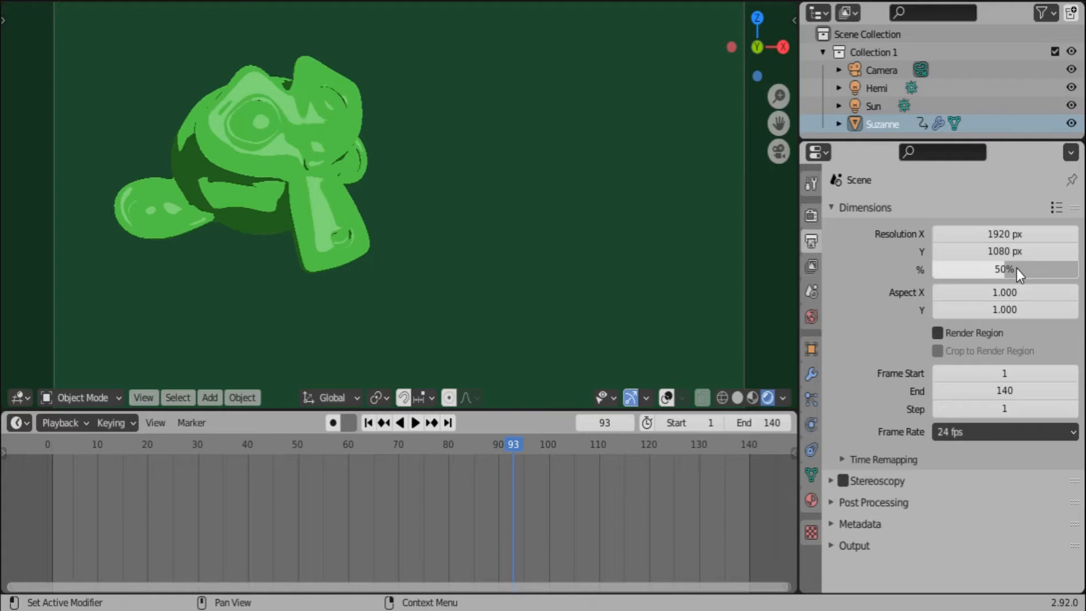
Enable the Normal data pass for the view layer and check the Cryptomatte pass options.
left_click(811, 216)
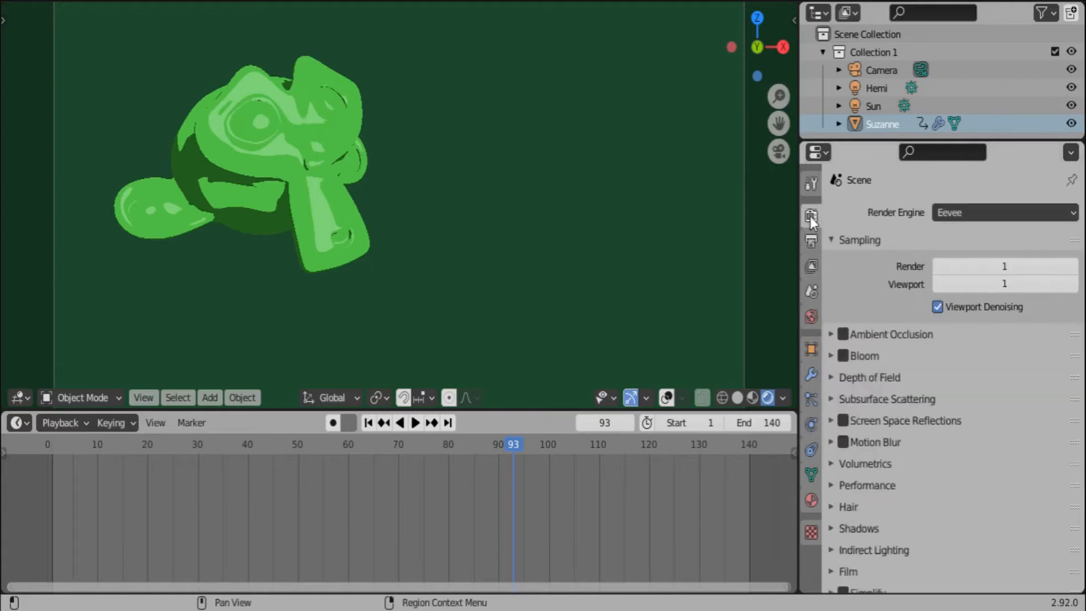
left_click(811, 267)
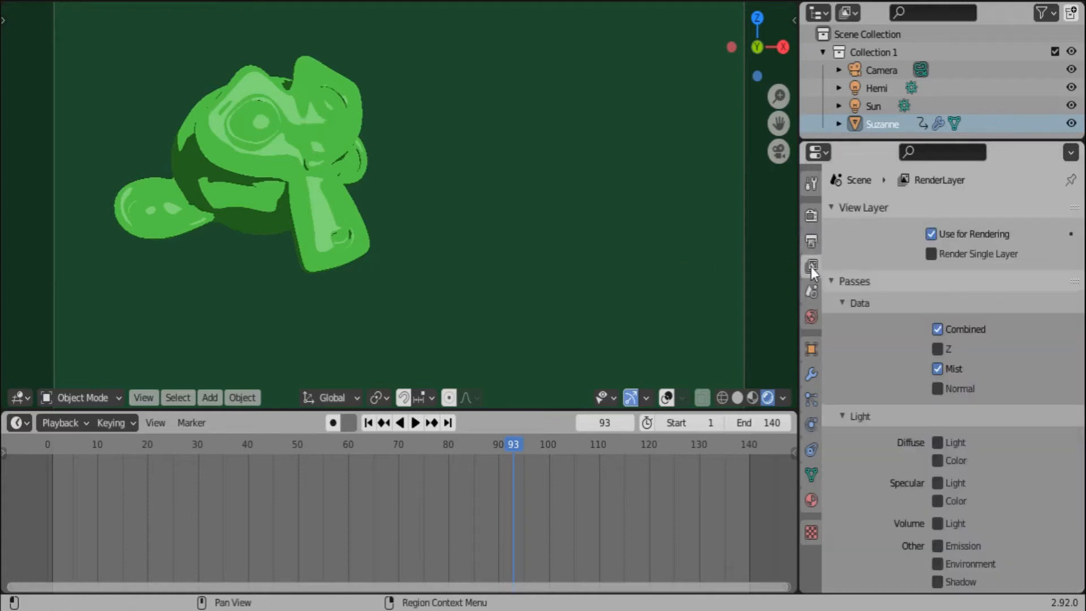
left_click(938, 389)
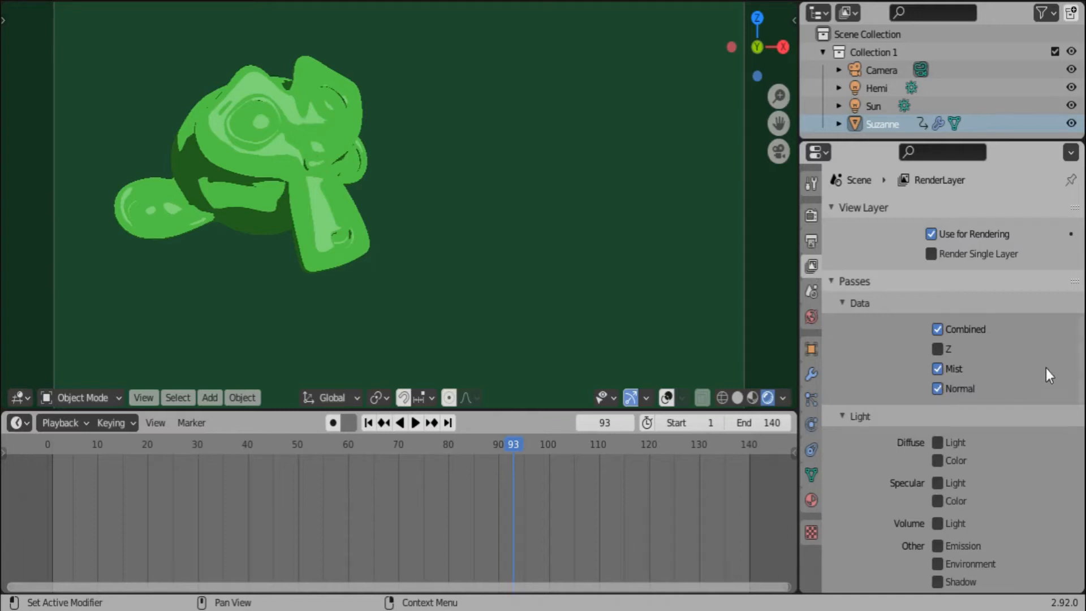
scroll(1024, 341, "down", 4)
scroll(975, 339, "down", 8)
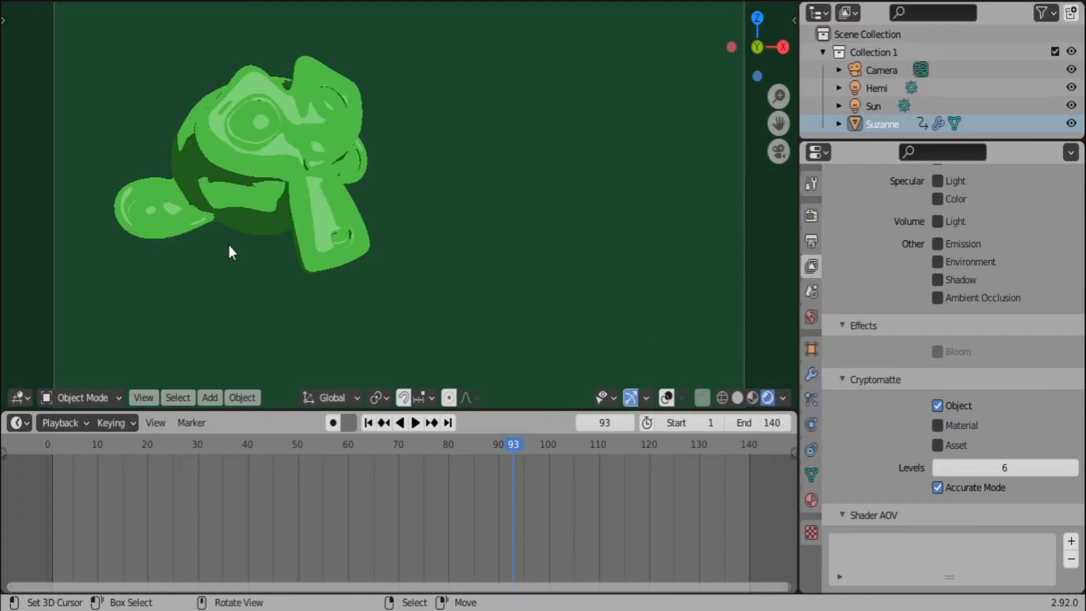
Render the current frame and examine the edges of the monkey head up close.
key("F12")
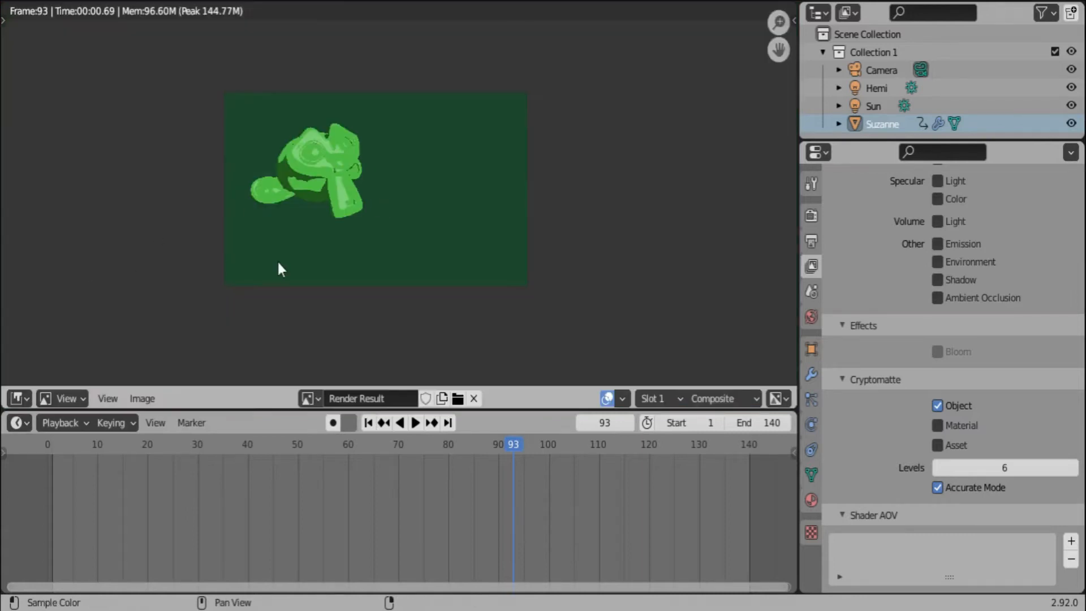
scroll(279, 266, "up", 3)
middle_click_drag(278, 263, 408, 294)
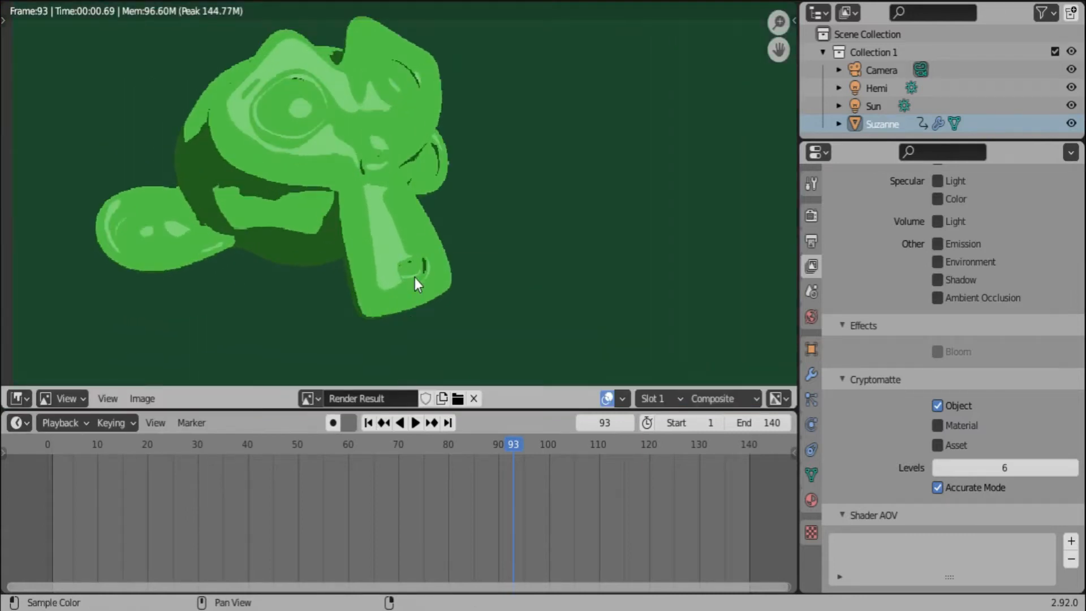
scroll(357, 242, "up", 1)
scroll(351, 242, "down", 1)
scroll(379, 242, "up", 6)
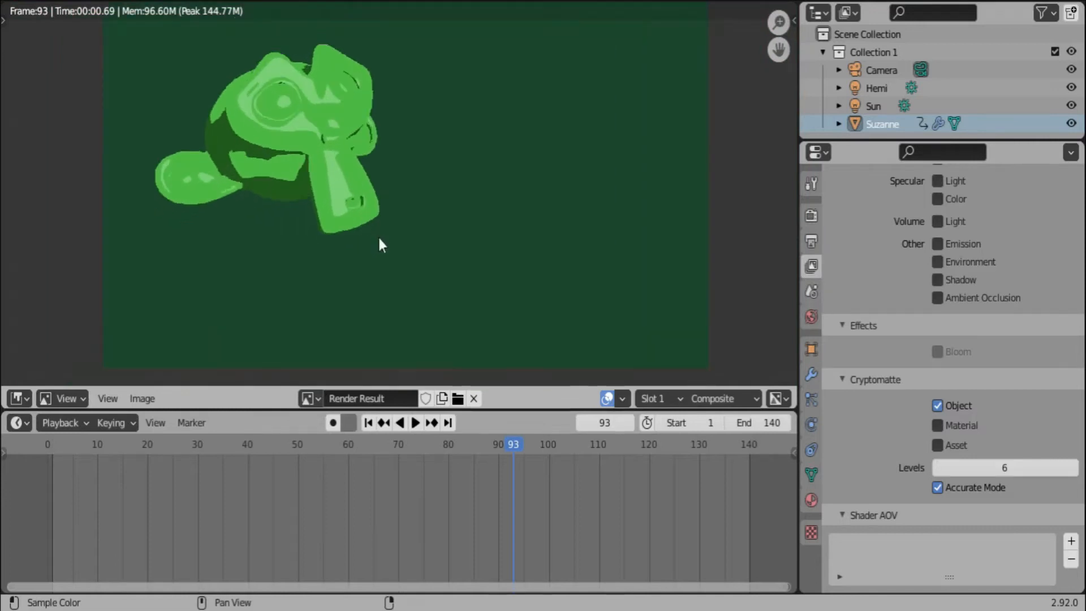
scroll(379, 239, "down", 1)
middle_click_drag(267, 179, 407, 212)
scroll(408, 212, "up", 2)
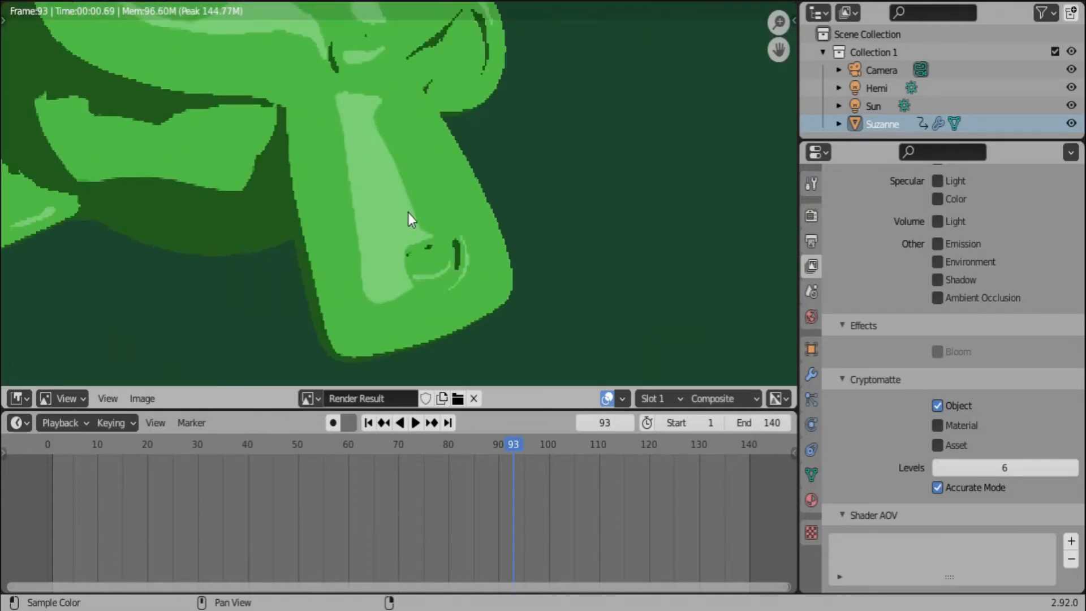
scroll(403, 202, "down", 1)
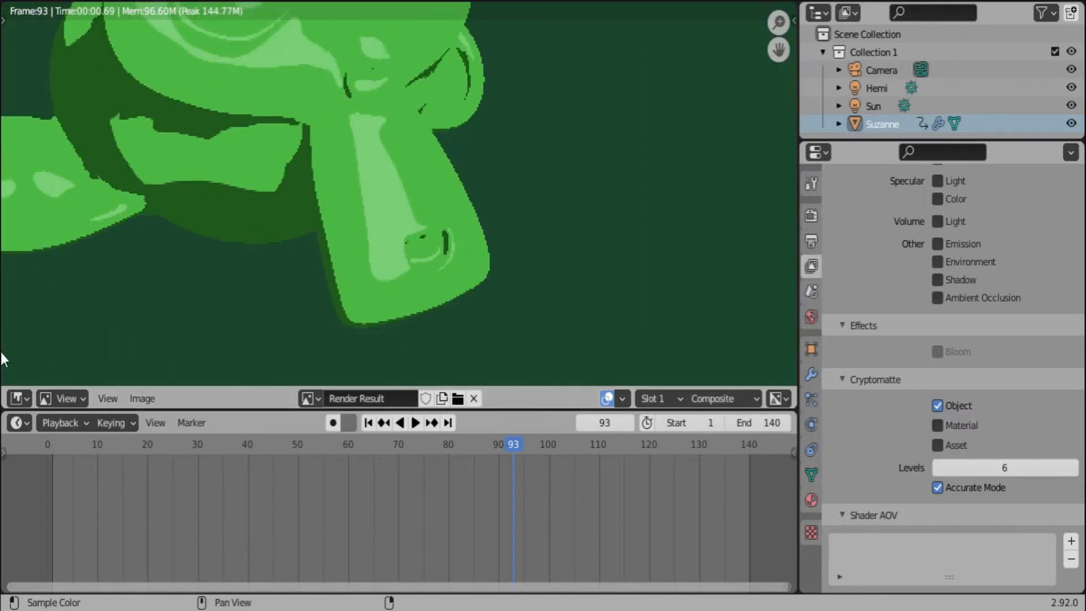
Change the render result area to the Compositor.
left_click(16, 399)
left_click(89, 268)
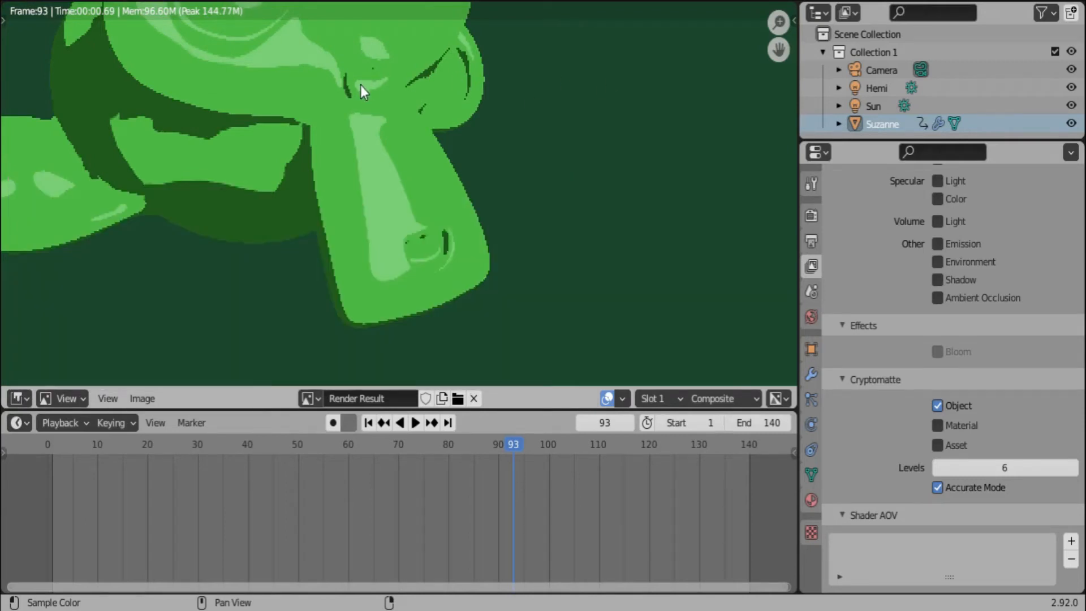
left_click(16, 400)
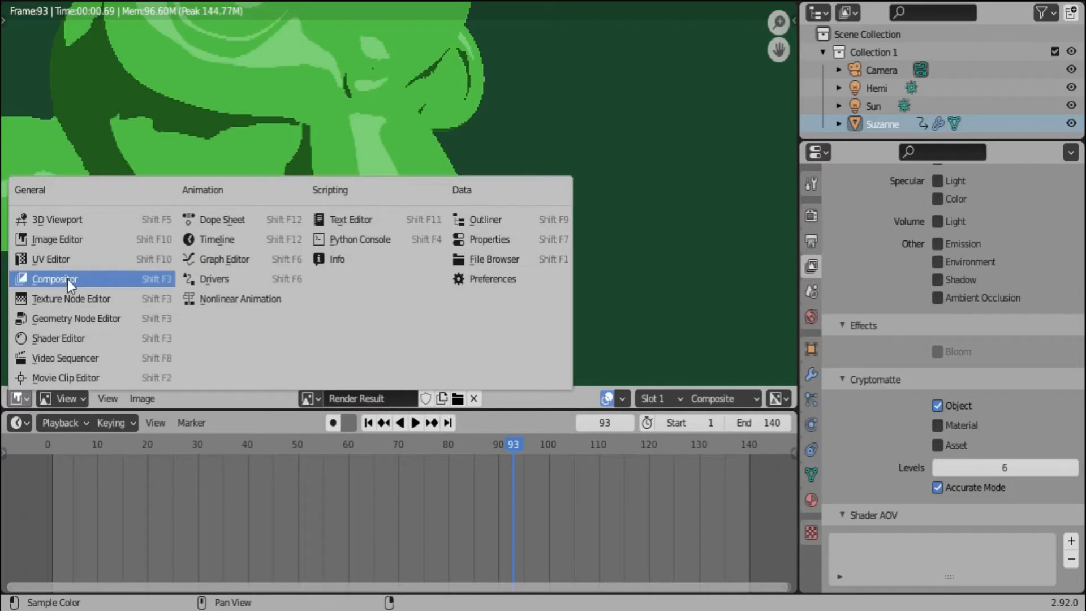
left_click(70, 281)
scroll(376, 212, "up", 2)
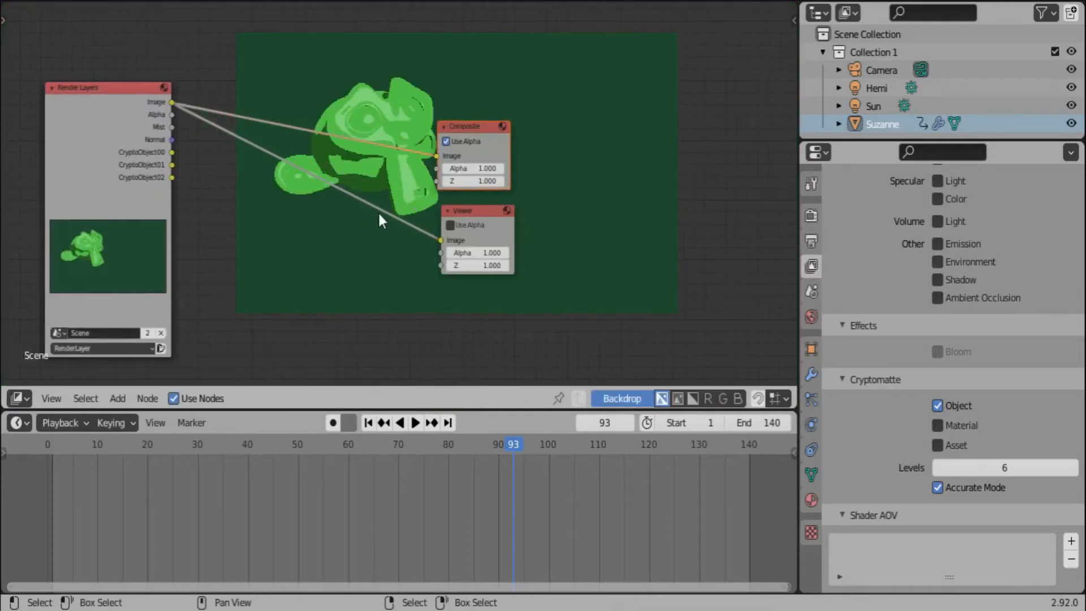
Set the Eevee render samples to 1 and render the frame again.
scroll(983, 405, "up", 10)
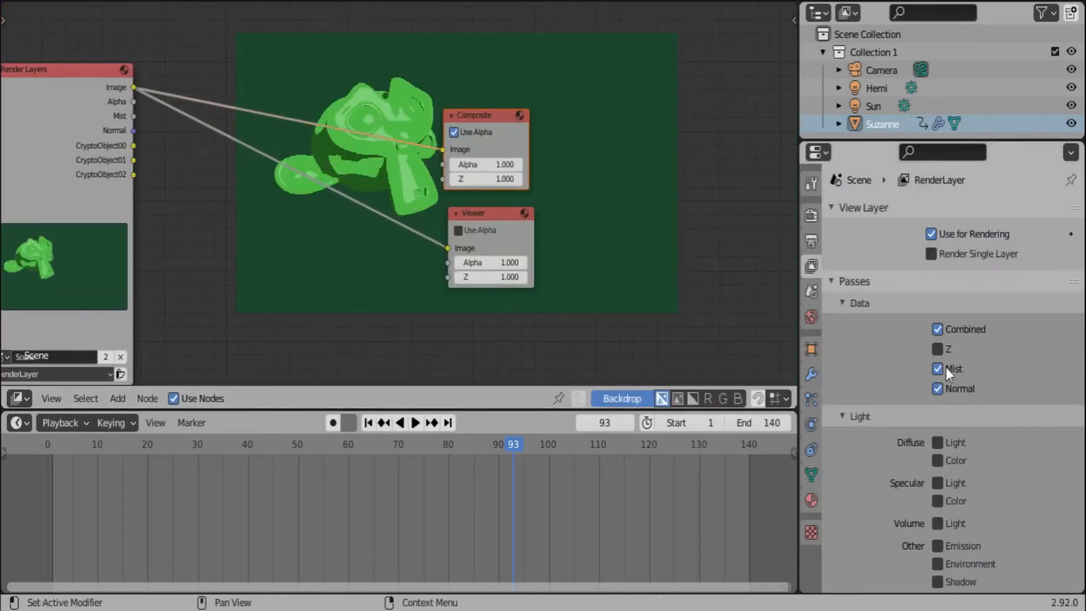
left_click(812, 214)
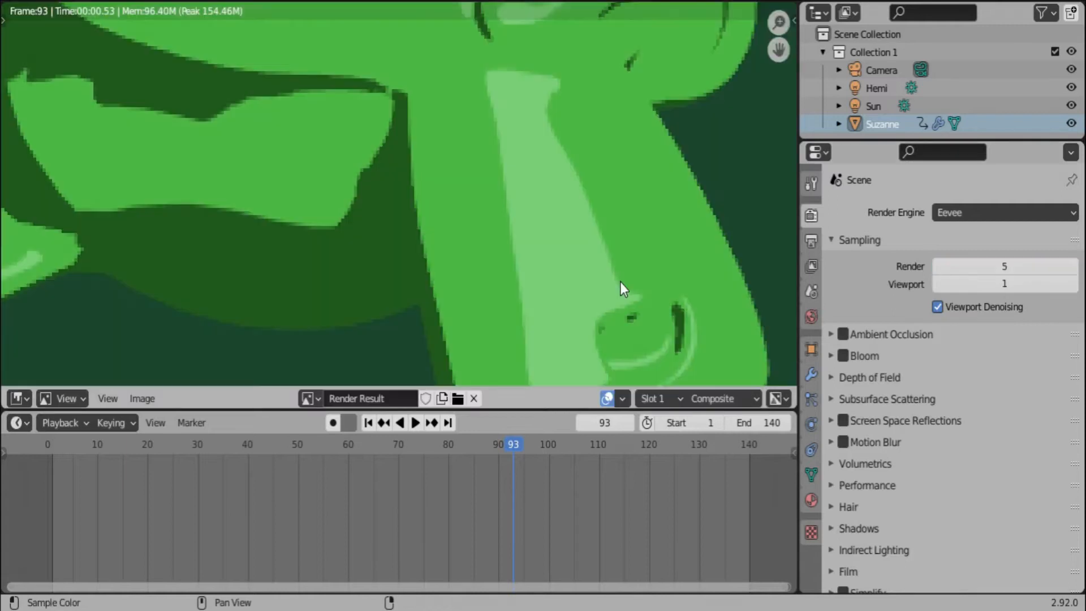
left_click(998, 268)
type("1")
key("Return")
middle_click_drag(388, 244, 452, 234)
key("F12")
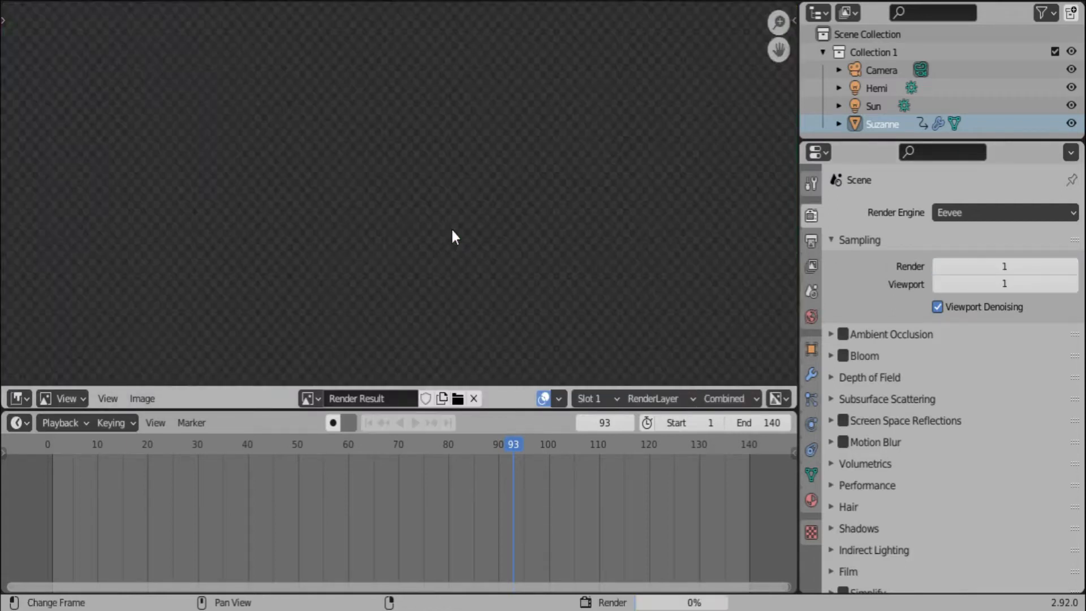
Return to the Compositor and move the Render Layers node farther away from the Composite and Viewer nodes.
left_click(19, 399)
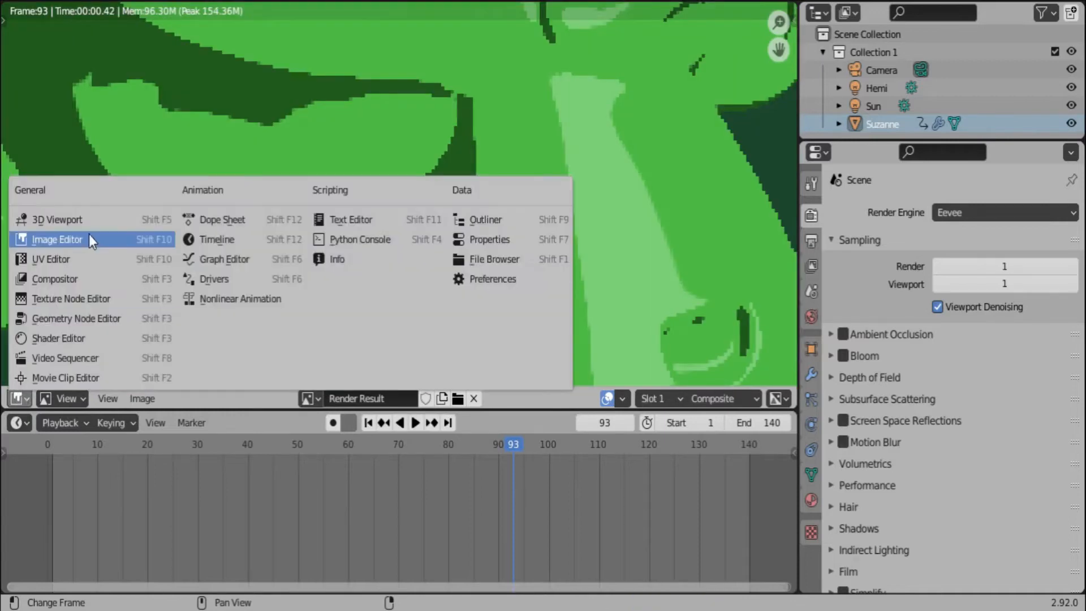
left_click(90, 278)
middle_click_drag(491, 119, 568, 125)
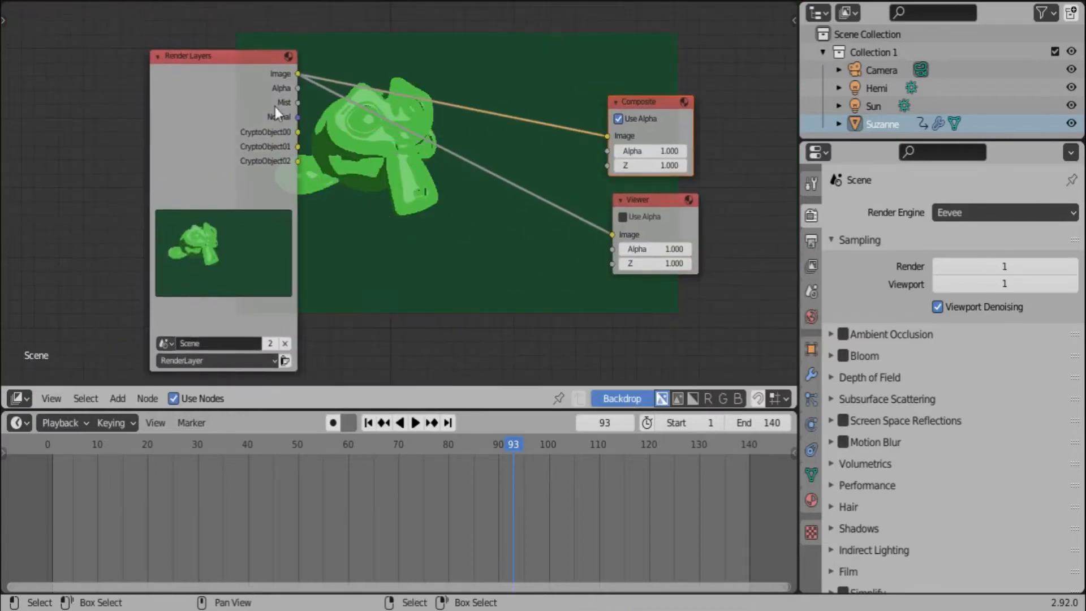
left_click_drag(170, 136, 65, 182)
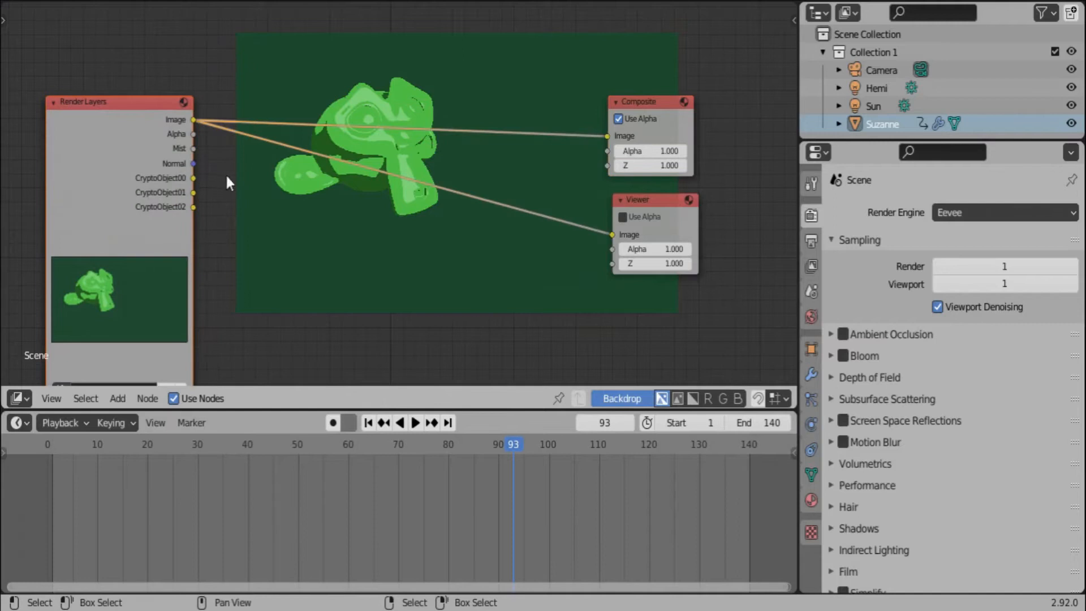
key("Home")
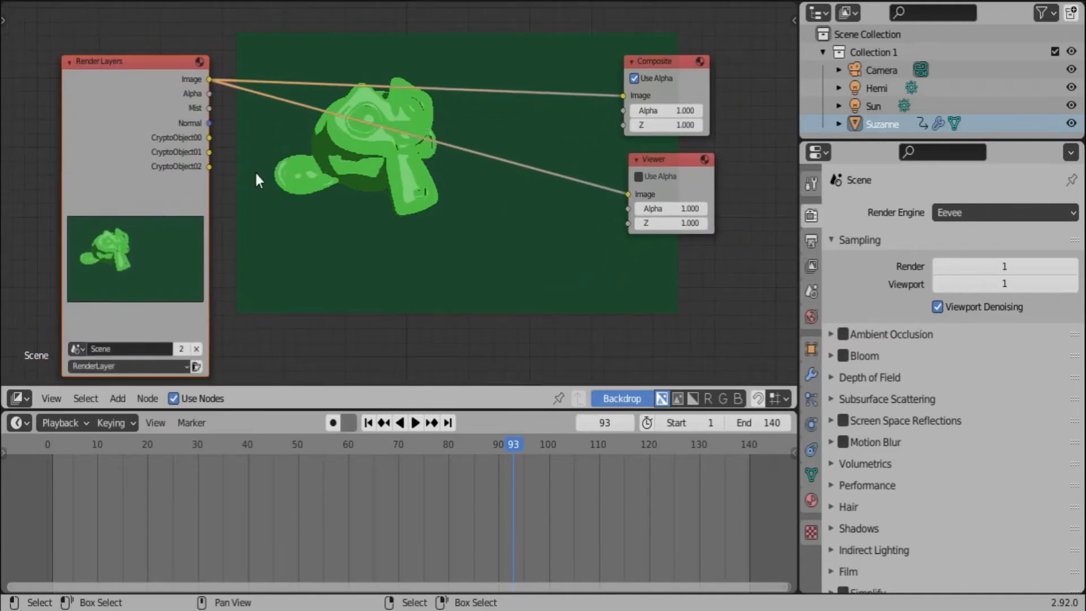
middle_click_drag(342, 196, 280, 192)
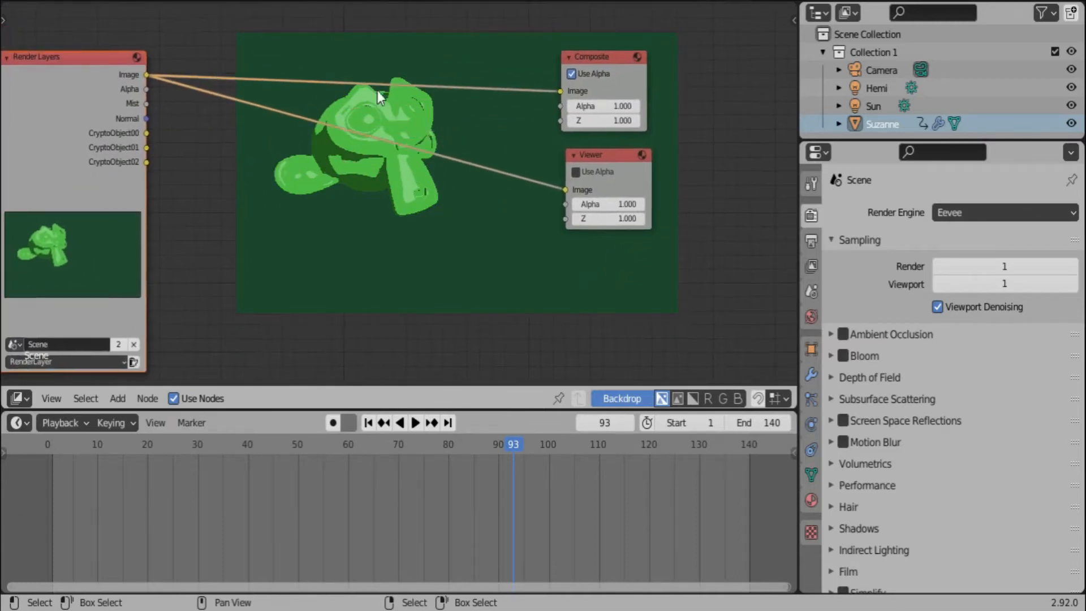
Add a shared reroute point on the Composite and Viewer links and move it close to those nodes.
mouse_move(417, 60)
right_mouse_down("shift")
mouse_move(429, 222)
mouse_move(427, 193)
right_mouse_up("shift")
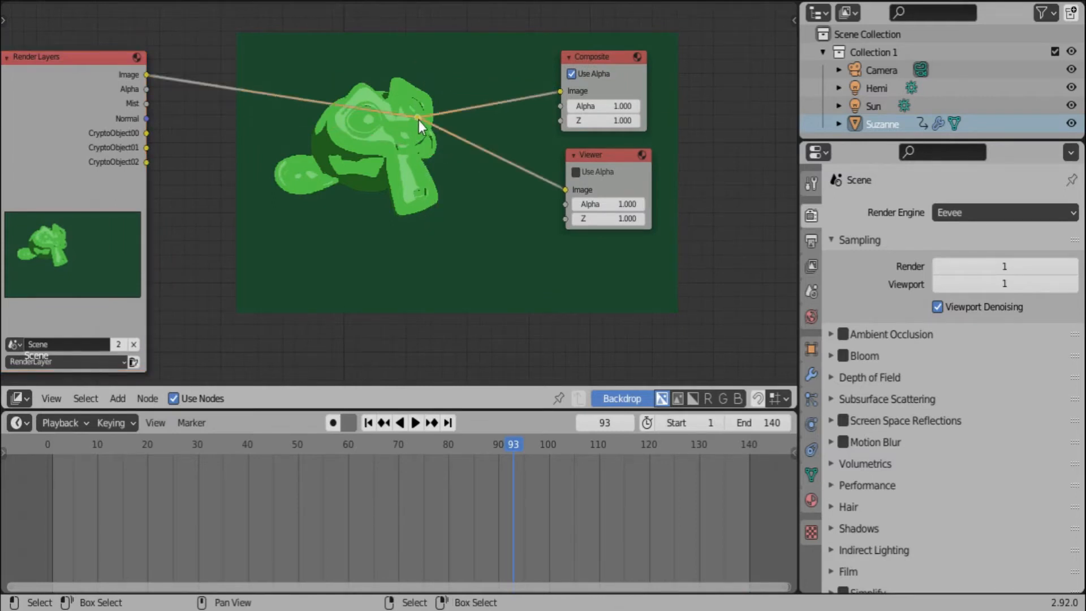
left_click_drag(418, 121, 513, 100)
middle_click_drag(434, 179, 500, 184)
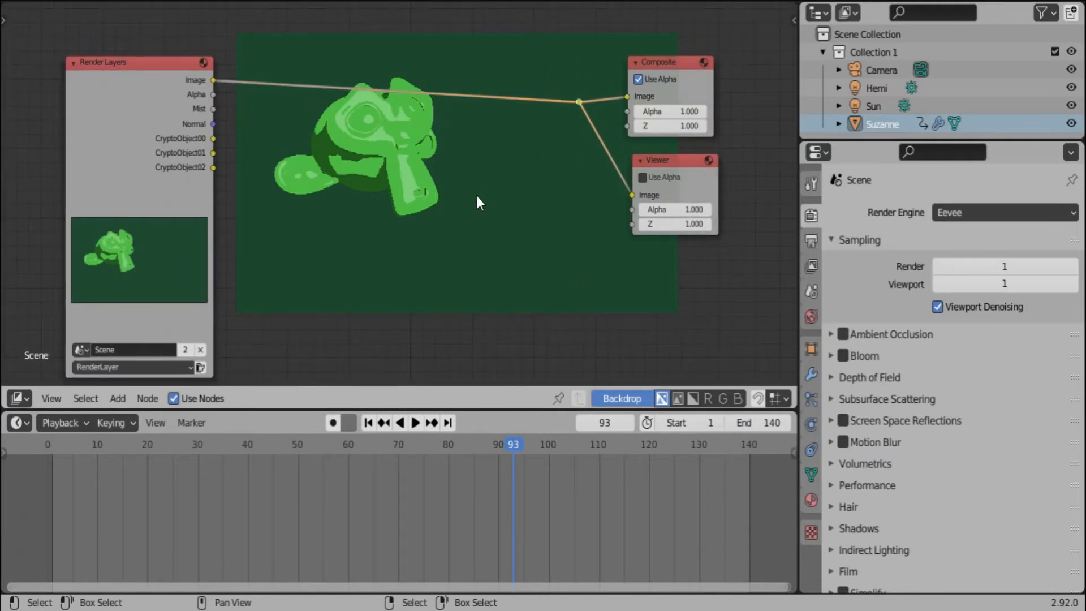
Insert a Filter node before the reroute point and connect the Normal pass to its Image input.
key("shift+a")
mouse_move(462, 231)
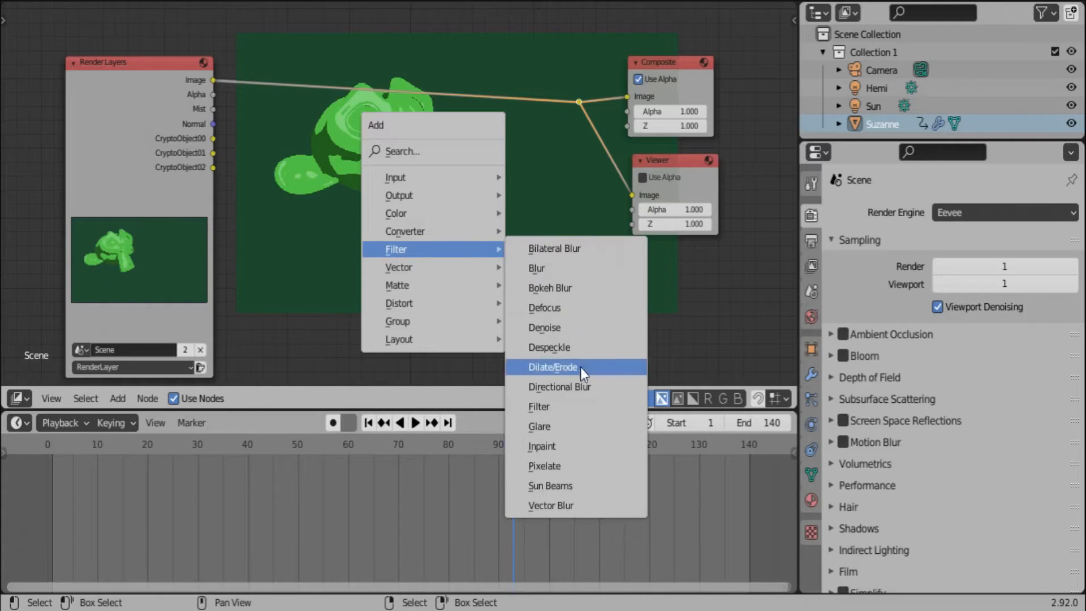
left_click(574, 406)
left_click(371, 79)
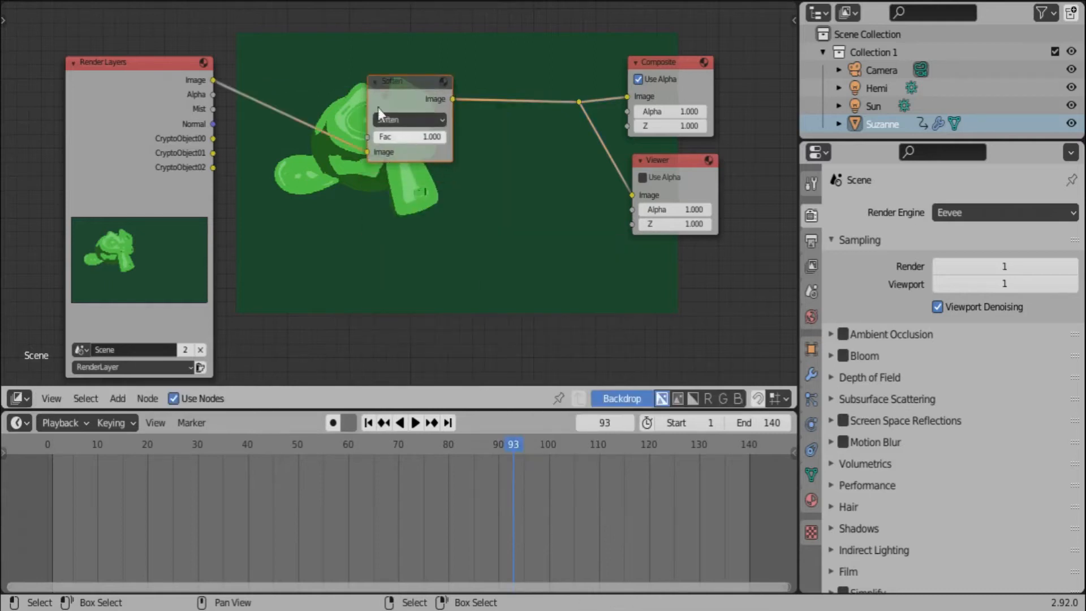
left_click_drag(213, 124, 368, 151)
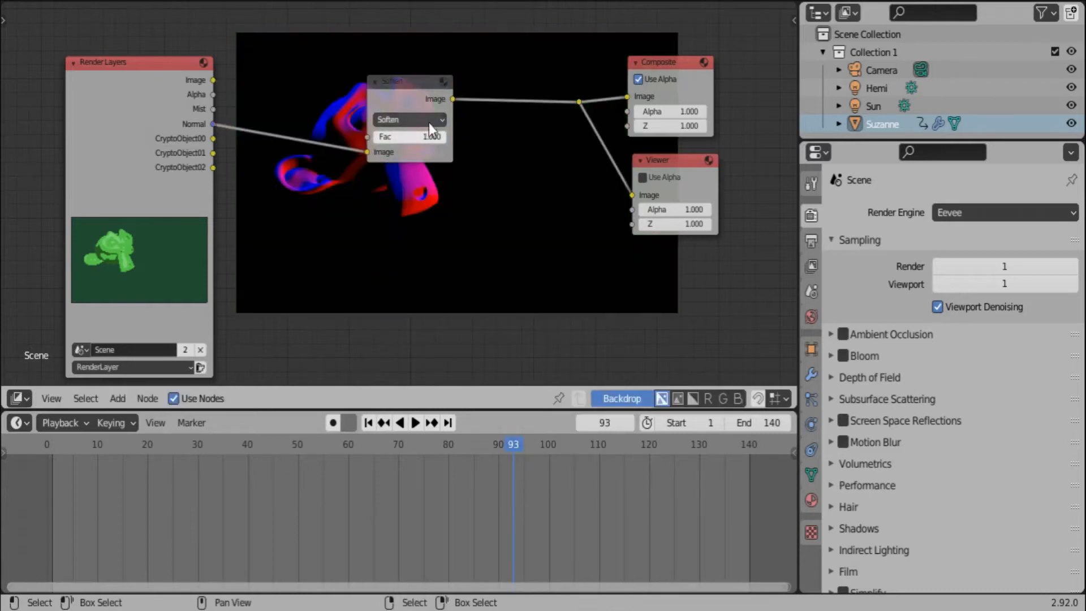
Set the Filter node's type to Laplace and move it closer to the Render Layers node.
left_click(429, 121)
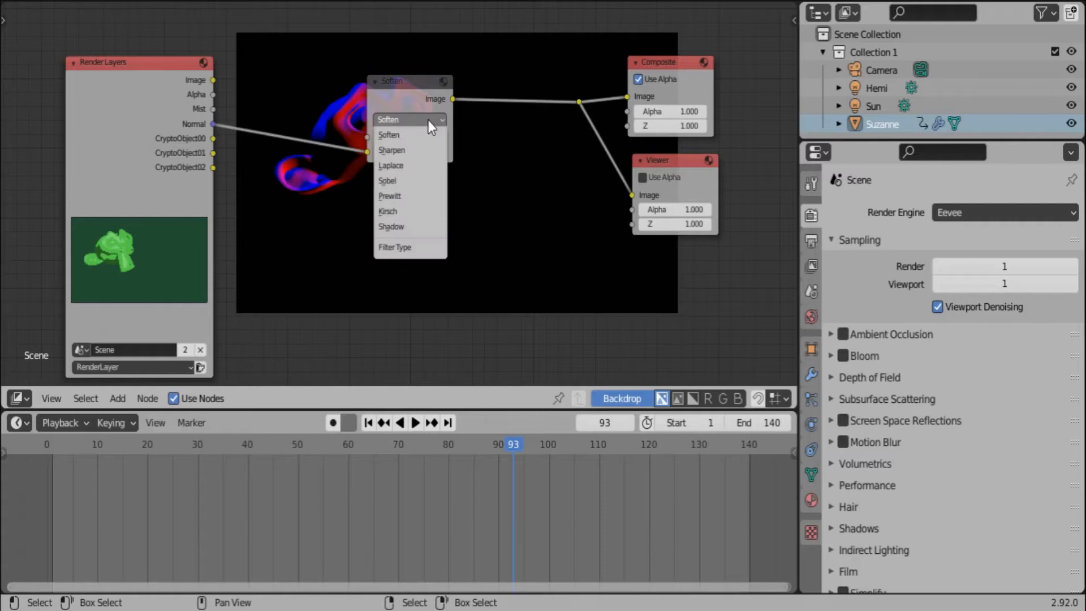
left_click(416, 167)
left_click_drag(408, 84, 350, 133)
Insert a ColorRamp node between the Laplace filter and the reroute point.
key("shift+a")
mouse_move(411, 212)
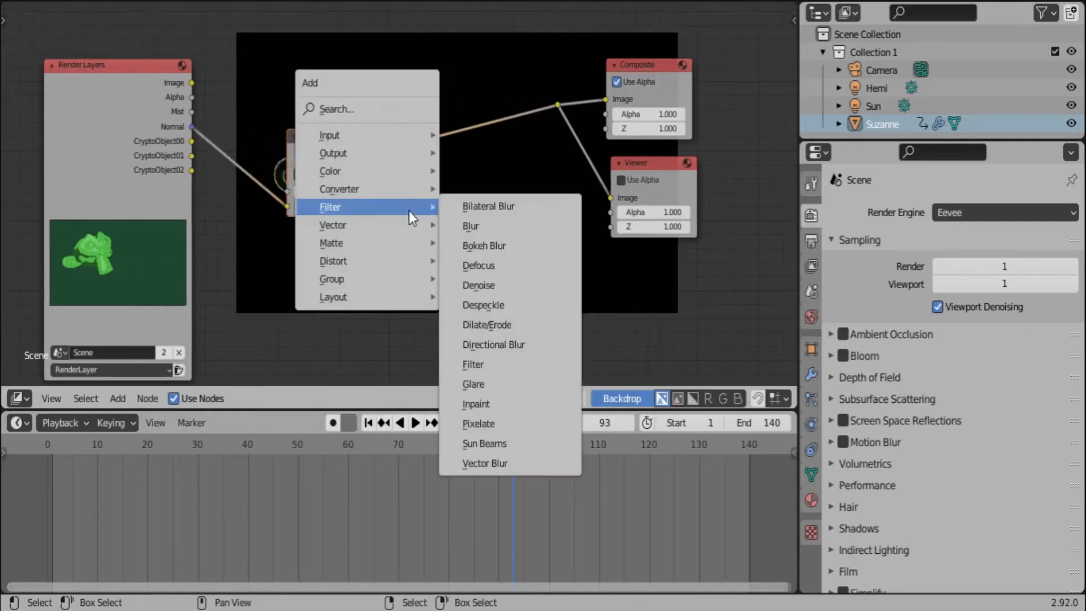
mouse_move(392, 189)
left_click(500, 206)
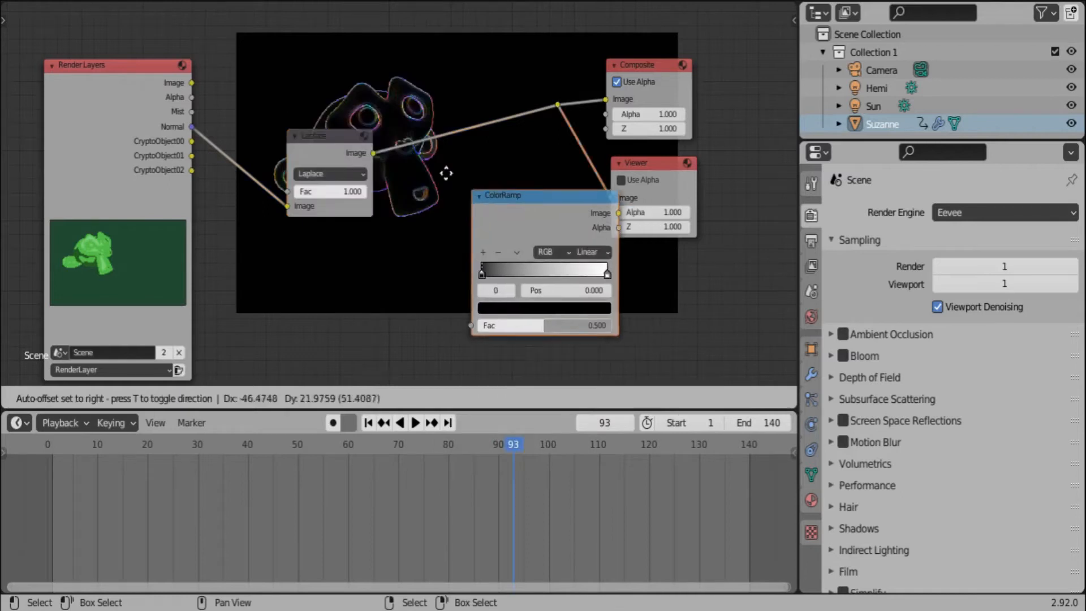
left_click(409, 103)
Flip the color ramp, move its node below the link, and shift the black stop to about 0.682.
scroll(419, 178, "up", 3)
left_click(434, 196)
left_click(445, 220)
left_click_drag(465, 100, 456, 214)
middle_click_drag(528, 205, 531, 97)
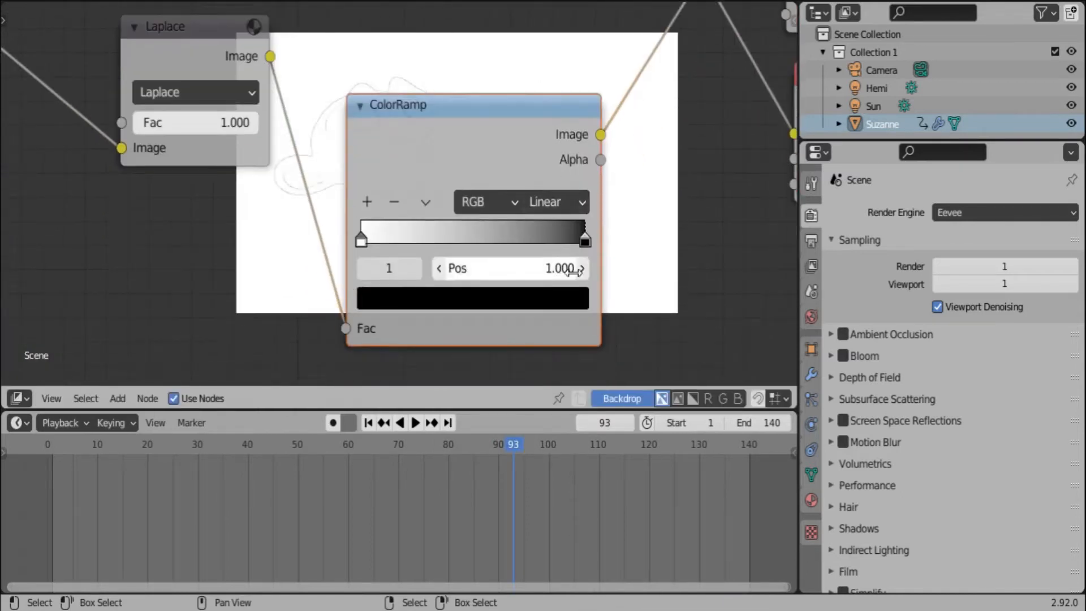
left_click_drag(585, 241, 513, 241)
middle_click_drag(513, 237, 538, 312)
Enlarge the node editor area over the timeline and zoom in on the backdrop image.
left_click_drag(567, 411, 571, 507)
scroll(502, 262, "down", 2)
middle_click_drag(502, 261, 491, 331)
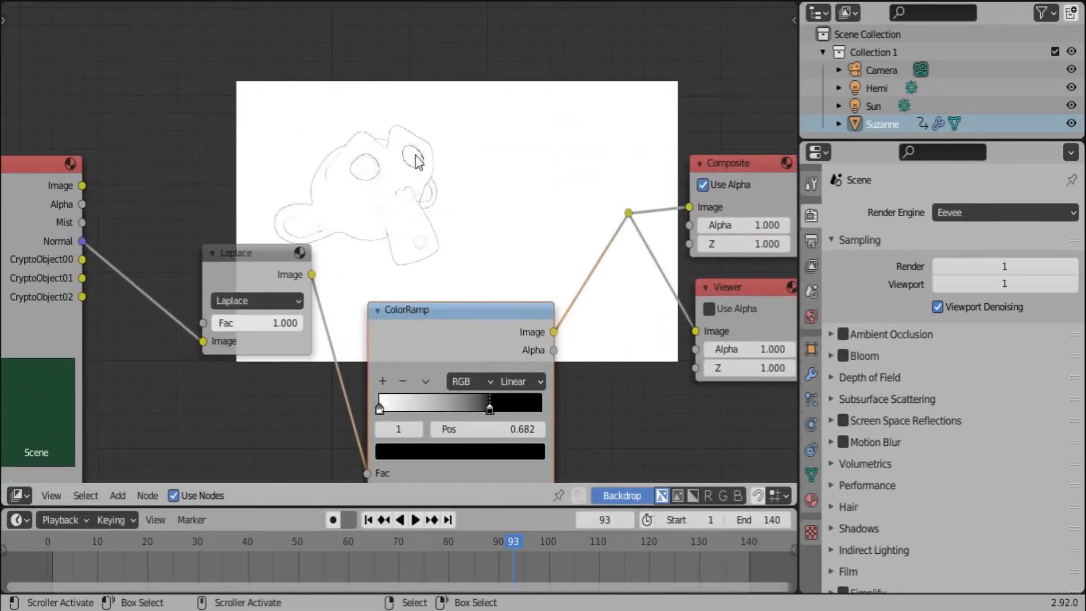
key("alt+v")
key("alt+v")
key("alt+v")
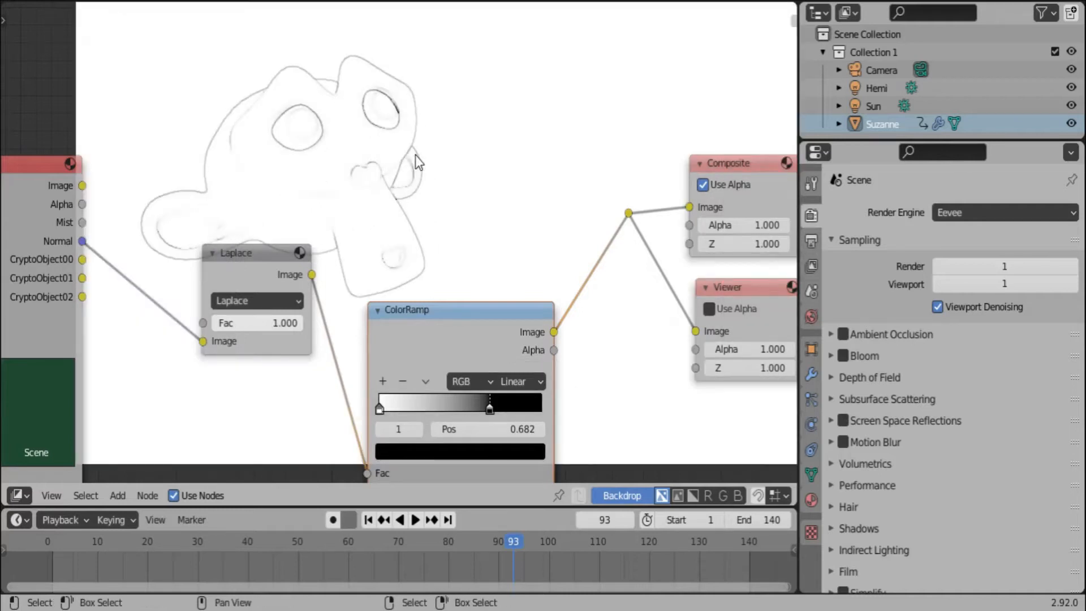
Sharpen the outlines by moving the ramp's black stop to about 0.15 and the white stop to about 0.082.
middle_click_drag(507, 262, 509, 202)
left_click_drag(491, 346, 396, 349)
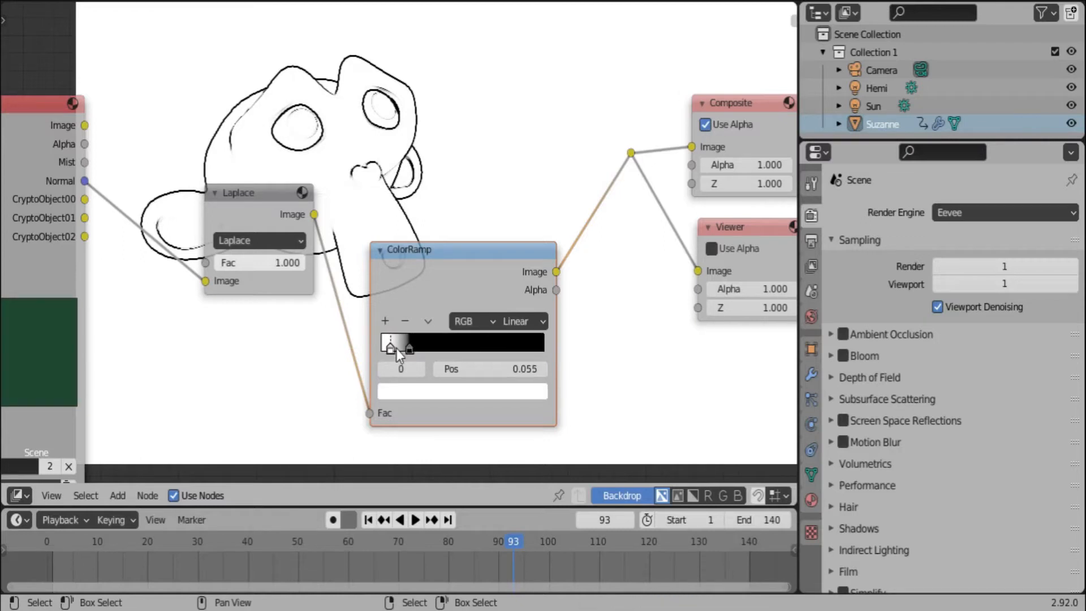
left_click(406, 349)
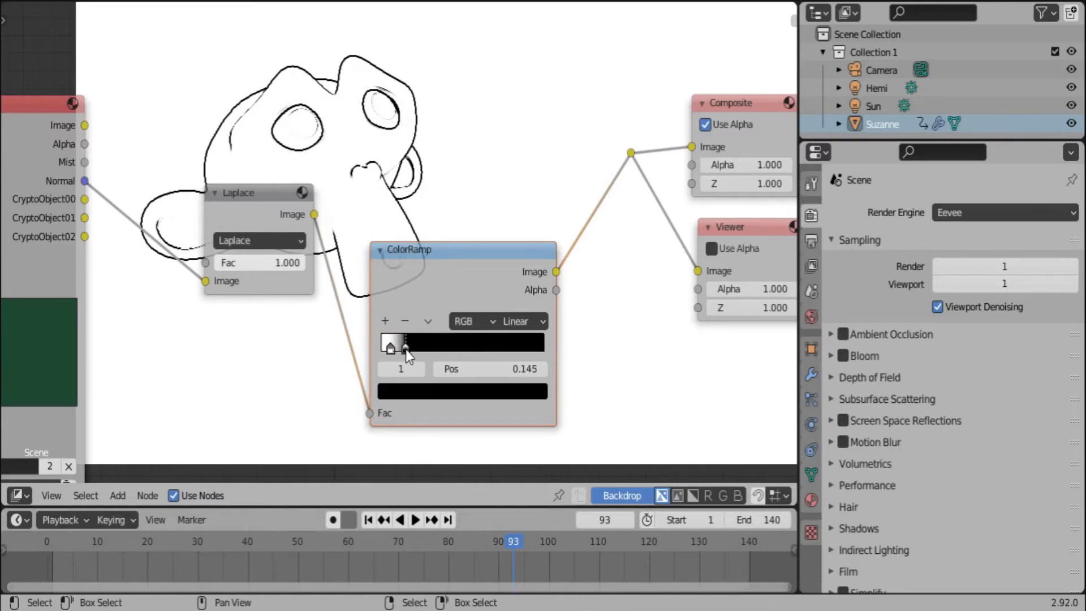
left_click_drag(405, 350, 393, 349)
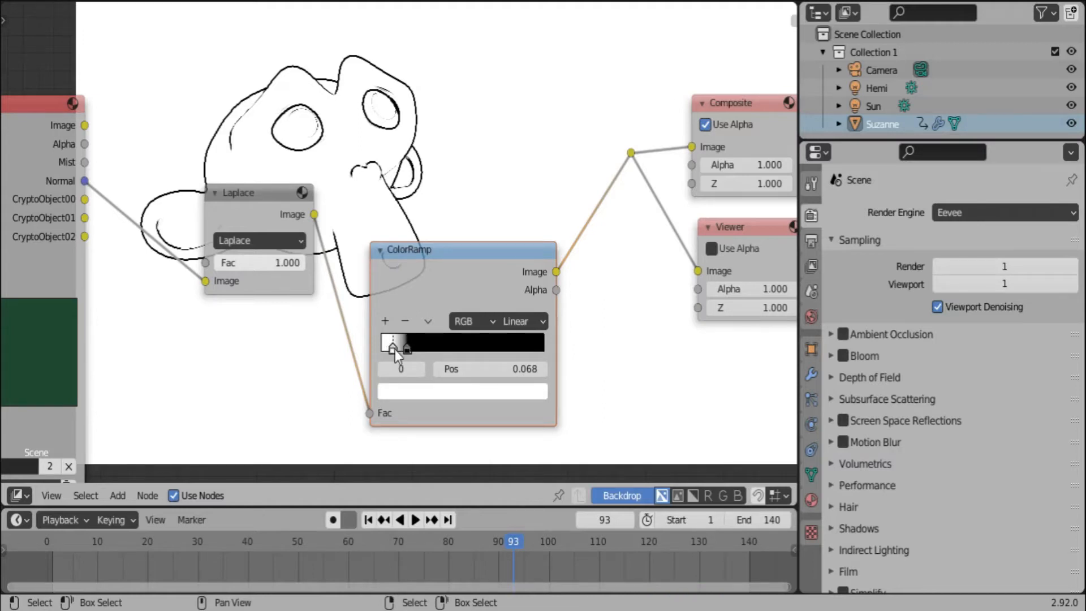
left_click_drag(395, 348, 397, 349)
middle_click_drag(448, 181, 389, 198)
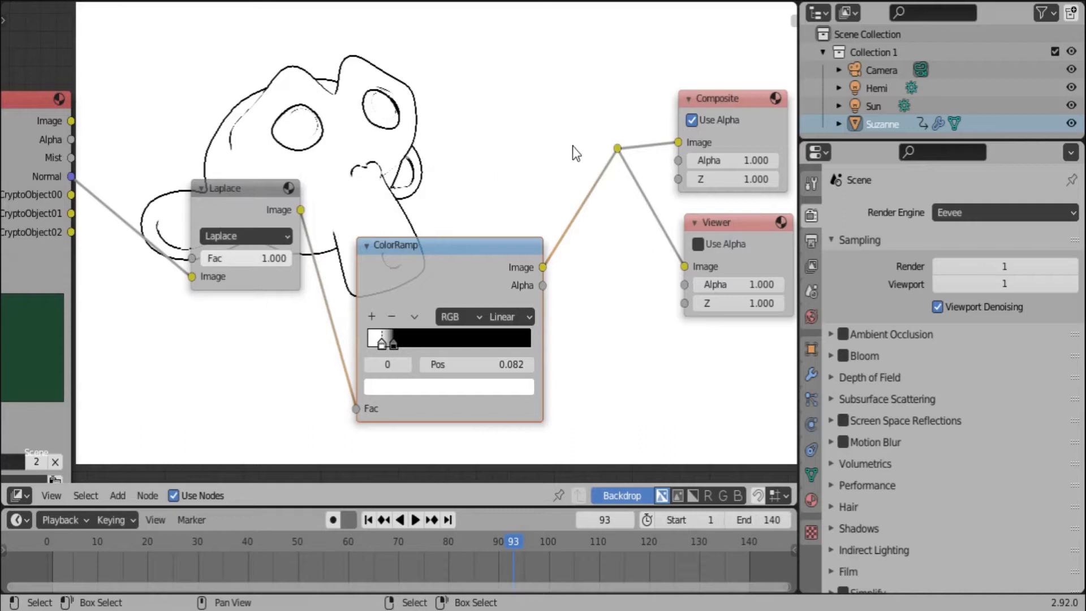
Move the reroute point, Composite and Viewer nodes together farther from the ColorRamp to free space between them.
left_click_drag(600, 150, 717, 214)
middle_click_drag(650, 208, 534, 211)
key("g")
left_click(645, 252)
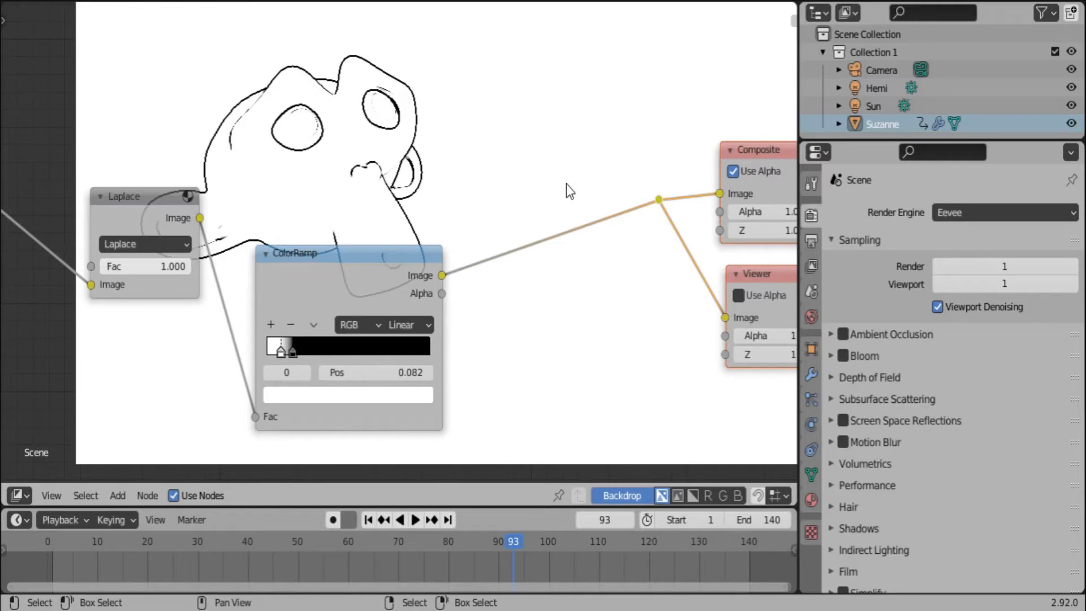
Insert a duplicate of the Laplace filter after the ColorRamp and change its filter type to Soften.
middle_click_drag(521, 122, 454, 150)
key("shift+a")
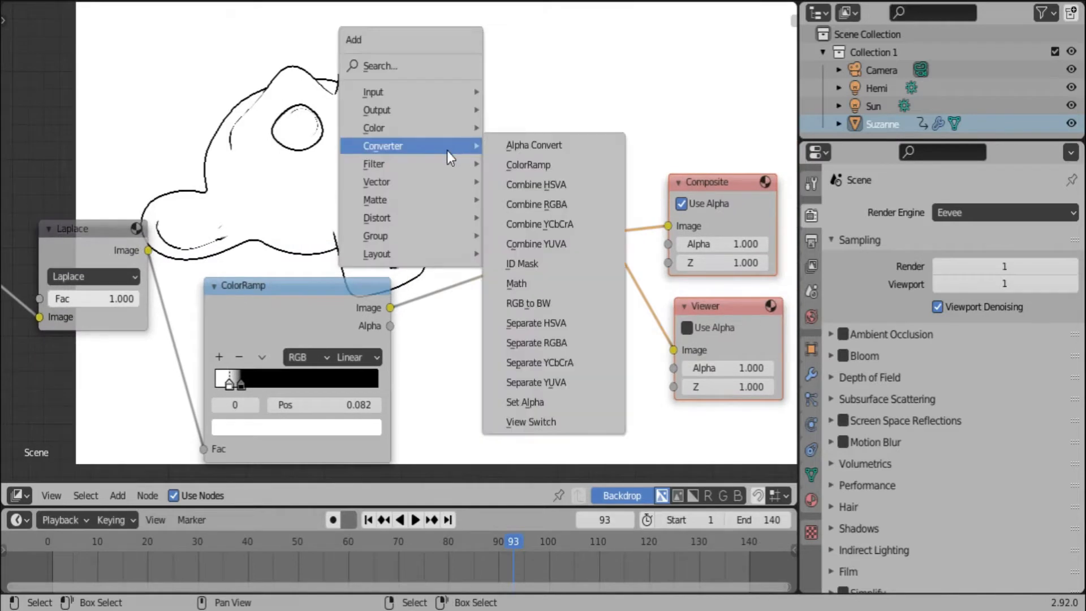
key("shift+d")
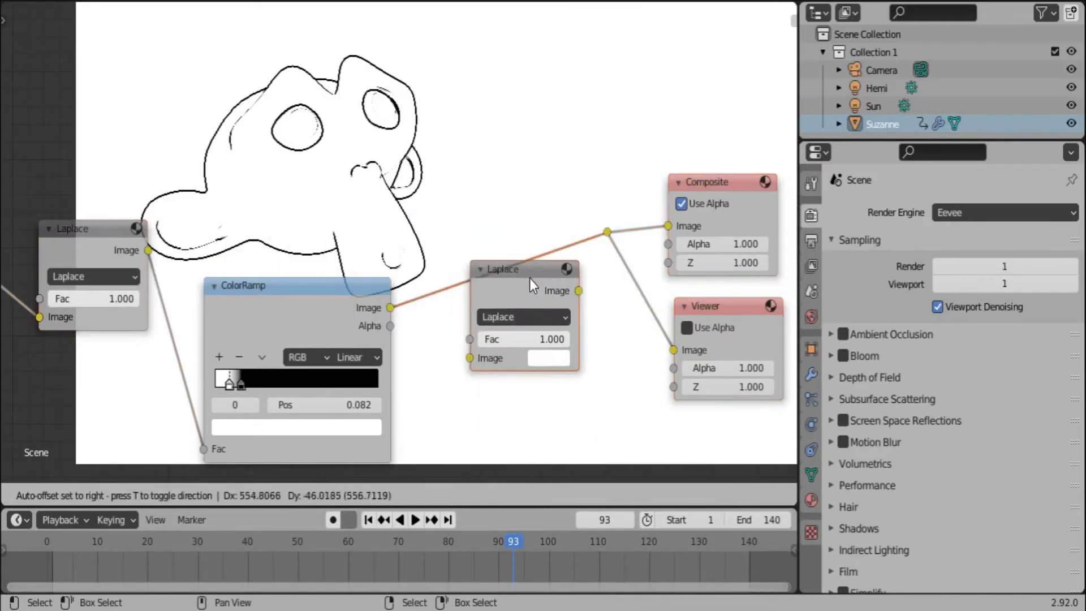
left_click(565, 278)
left_click(535, 317)
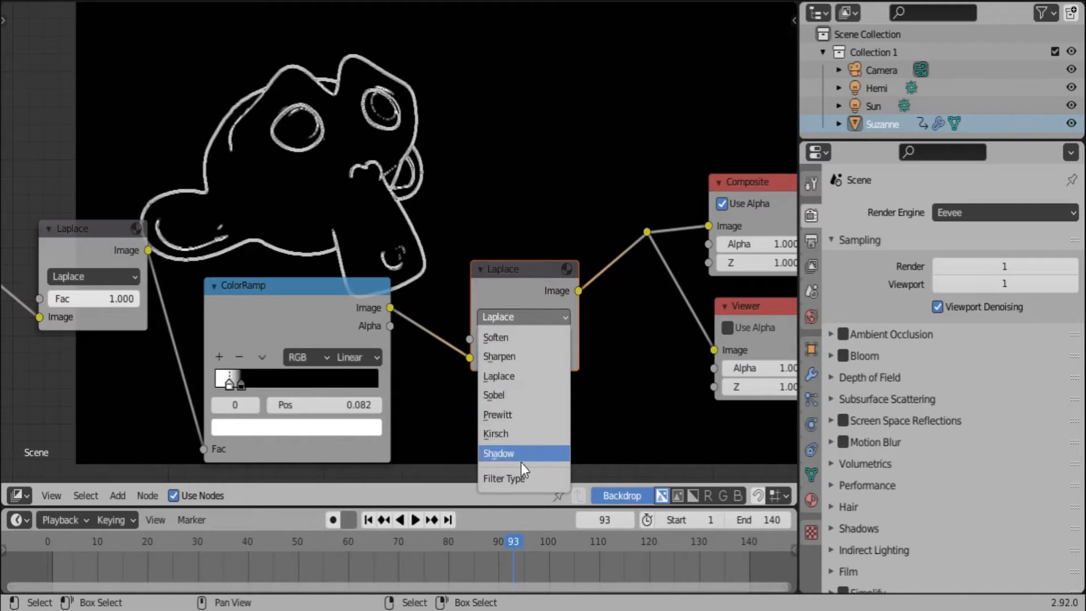
left_click(519, 339)
left_click_drag(516, 277, 491, 238)
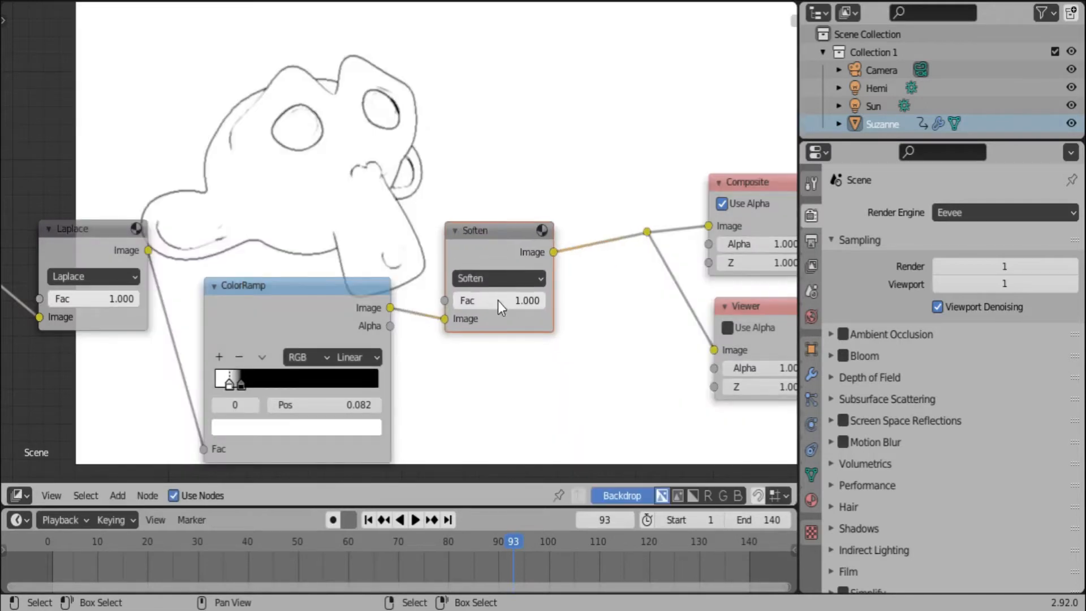
Set the duplicated filter's factor to 0.5 and move its node lower beside the ColorRamp.
left_click(502, 300)
key("BackSpace")
type(".5")
key("Return")
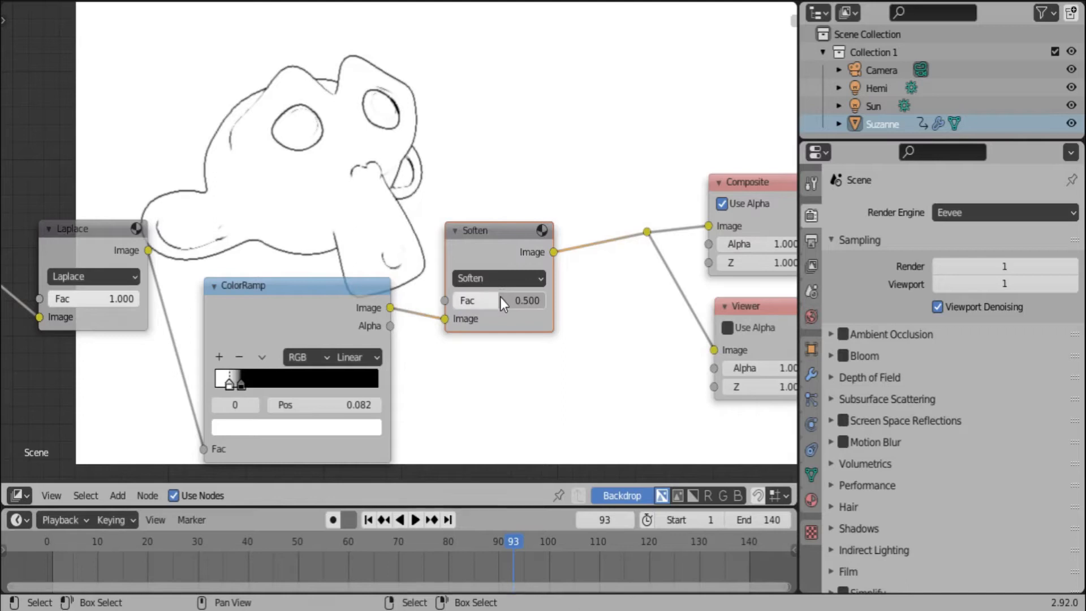
left_click_drag(488, 251, 480, 313)
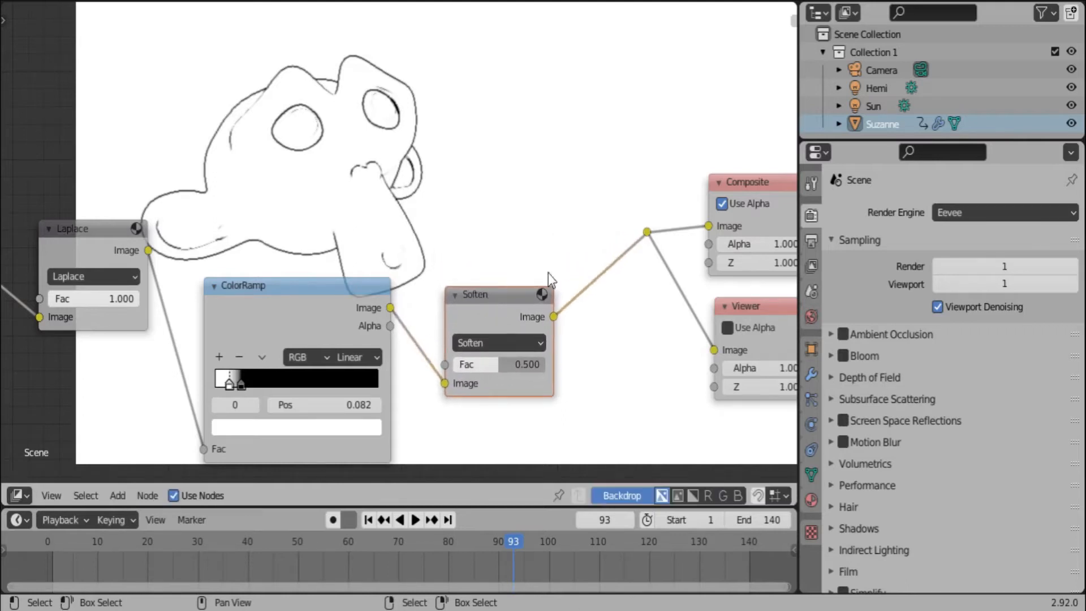
Shift the reroute point, Composite and Viewer nodes farther out to make more room behind the Soften filter.
middle_click_drag(602, 265, 415, 226)
key("c")
left_click_drag(450, 189, 590, 267)
right_click(589, 268)
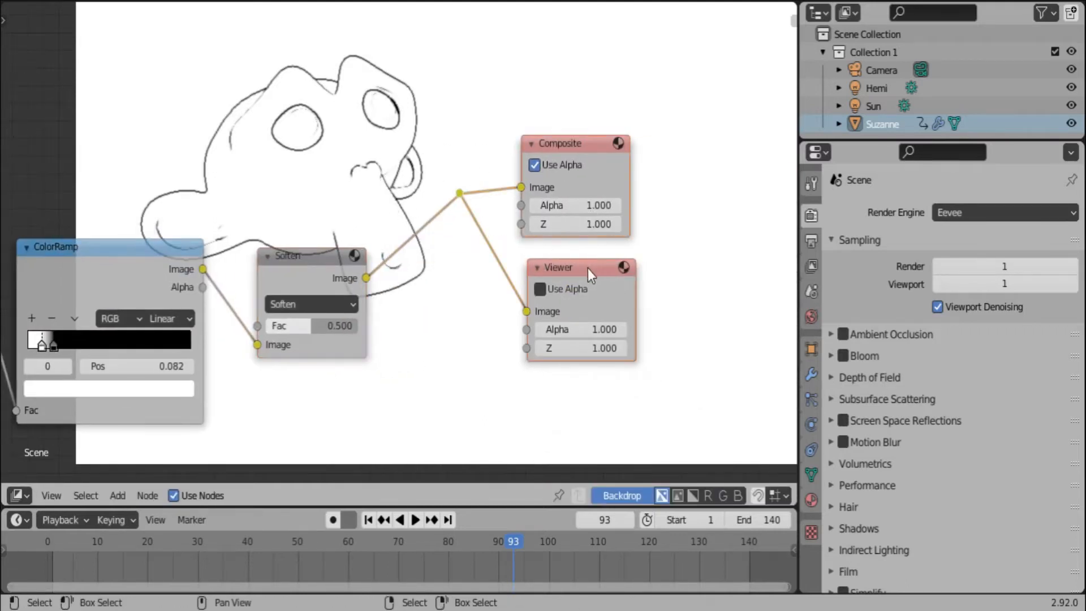
key("g")
left_click(652, 273)
Try the Quick Anti-Aliasing node group after the ColorRamp and examine the outlines enlarged in the backdrop.
key("shift+a")
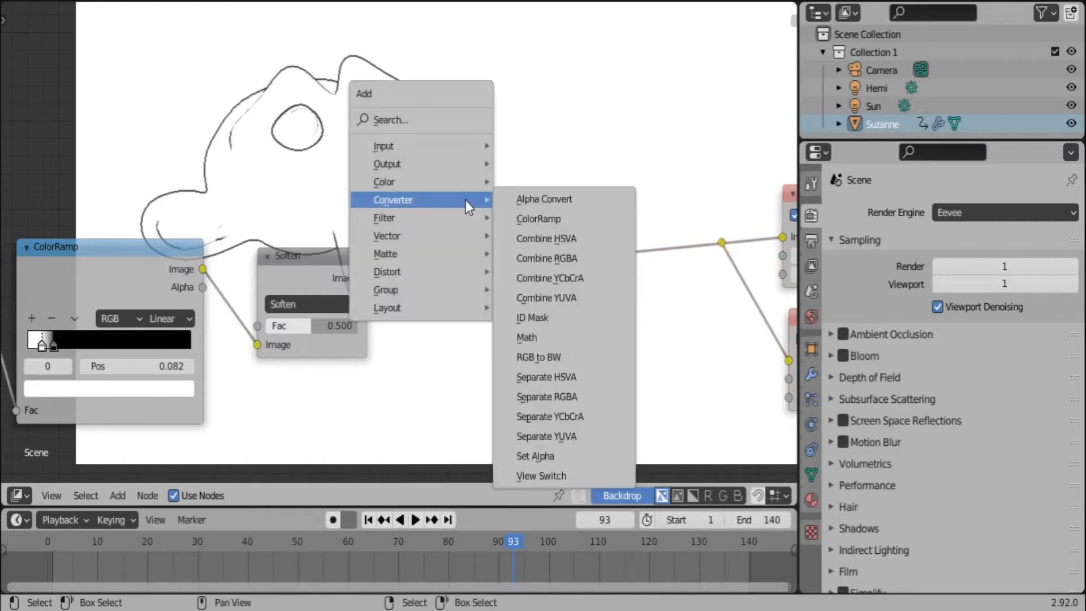
mouse_move(456, 291)
scroll(639, 505, "down", 3)
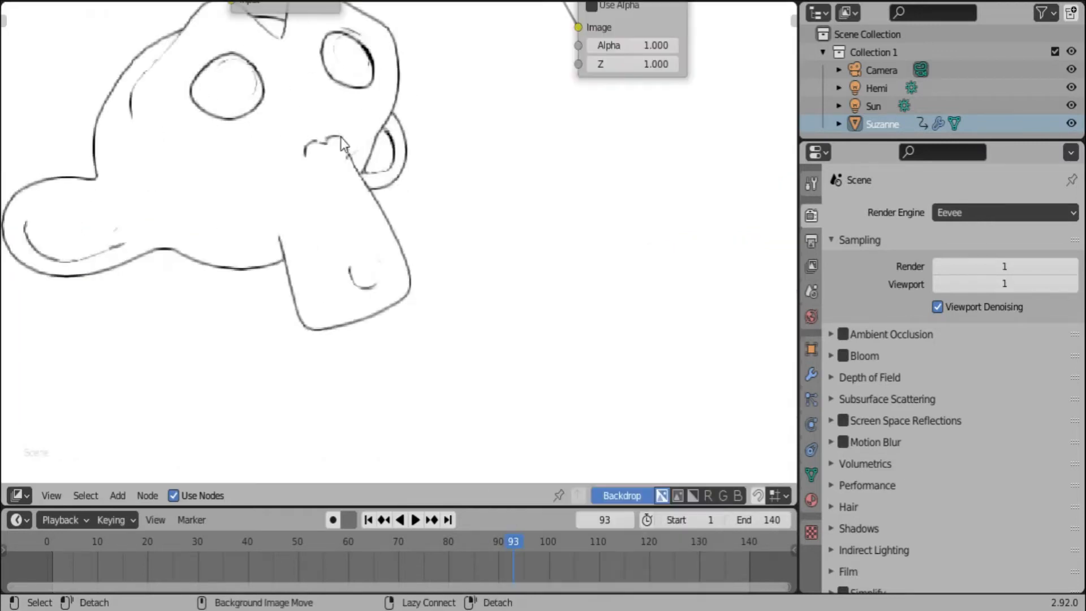
middle_click_drag(341, 137, 471, 173, "alt")
key("alt+v")
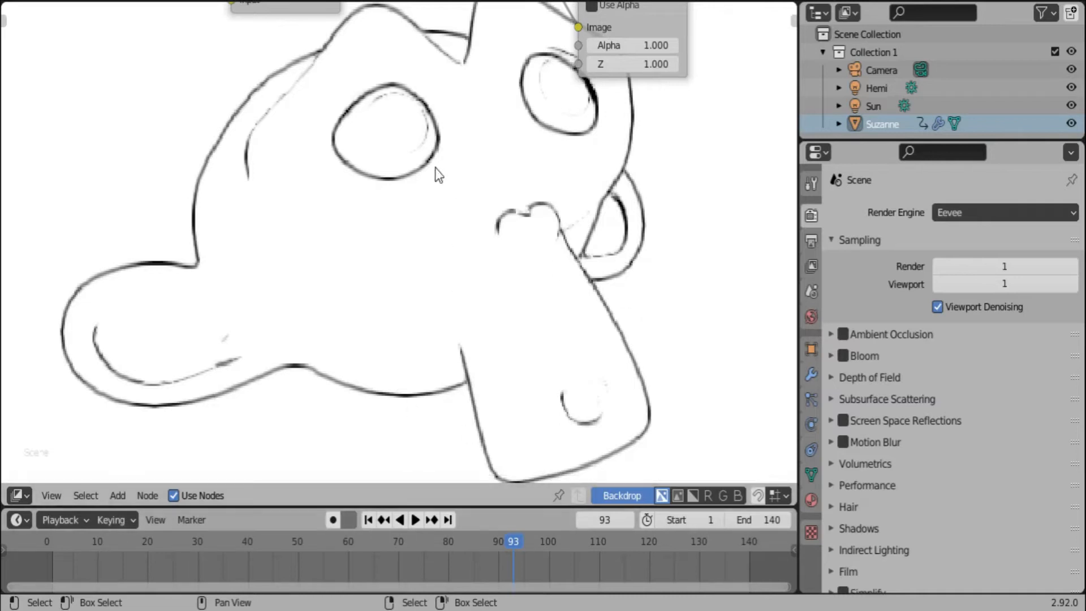
middle_click_drag(343, 117, 455, 218)
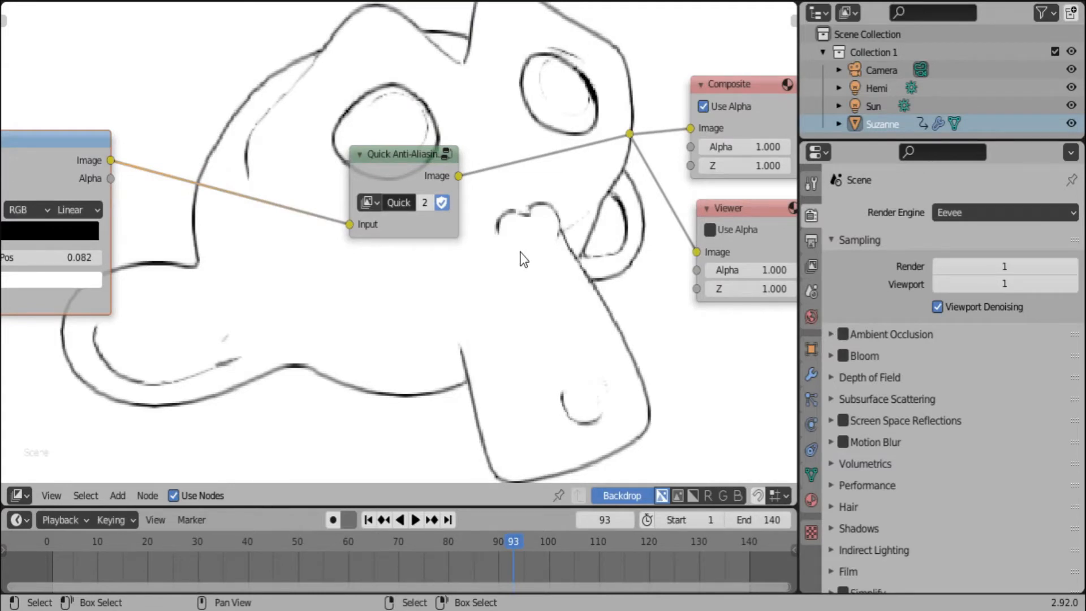
Remove the Quick Anti-Aliasing group while keeping the ColorRamp linked to the reroute point.
key("ctrl+x")
scroll(286, 157, "down", 3)
scroll(411, 221, "up", 1)
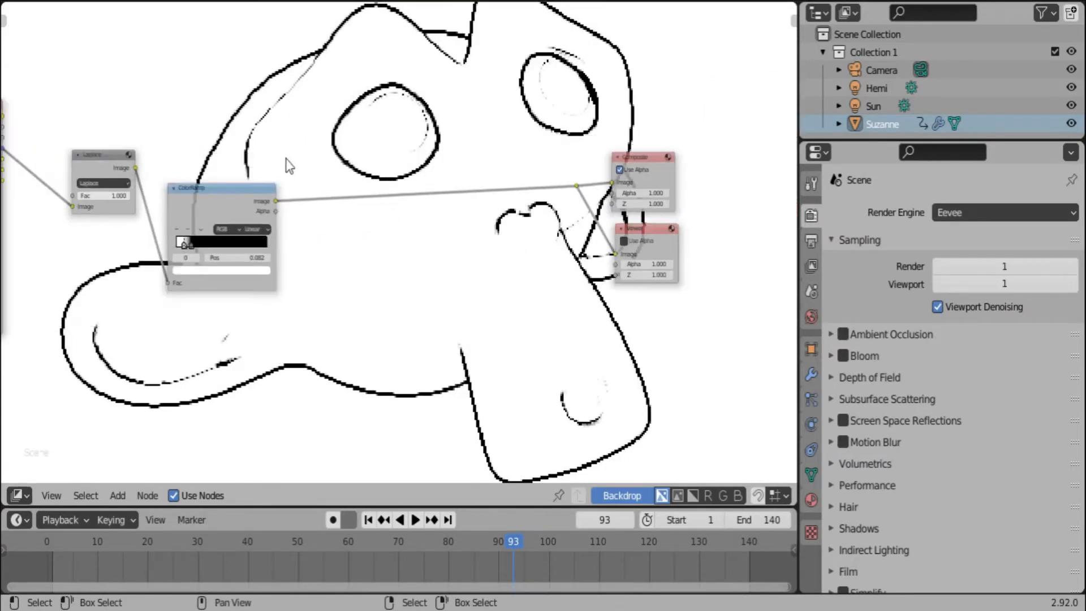
Insert a new Filter node of type Soften on the link between the ColorRamp and the reroute point.
scroll(412, 220, "up", 1)
middle_click_drag(124, 165, 242, 182)
scroll(418, 220, "up", 4)
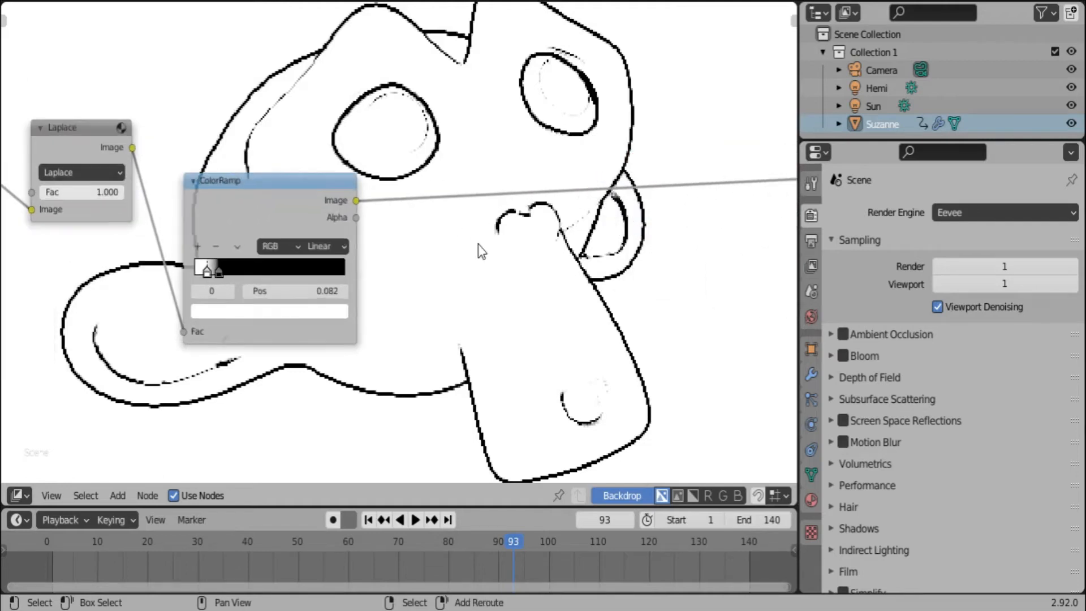
key("shift+a")
mouse_move(452, 178)
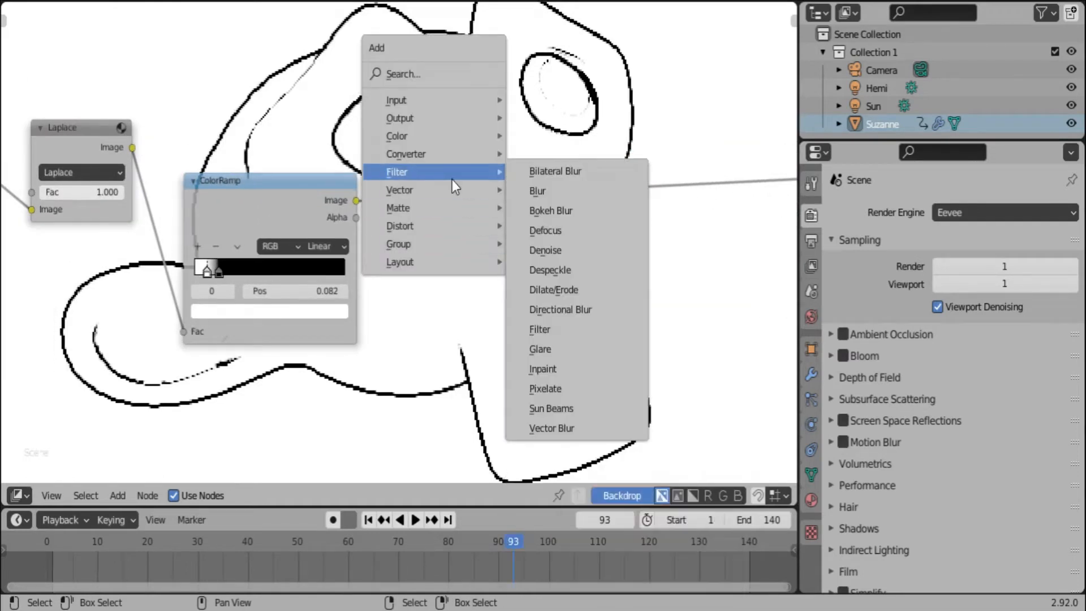
left_click(604, 334)
left_click(505, 166)
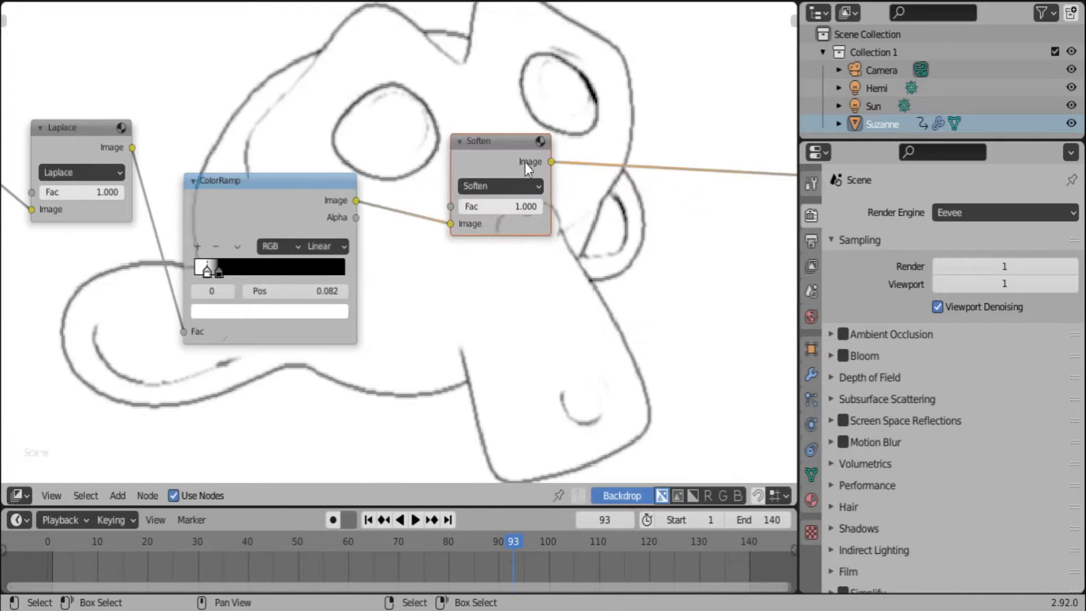
Set the Soften filter's factor to 0.5 and move its node closer to the ColorRamp.
middle_click_drag(506, 165, 370, 176)
left_click(368, 223)
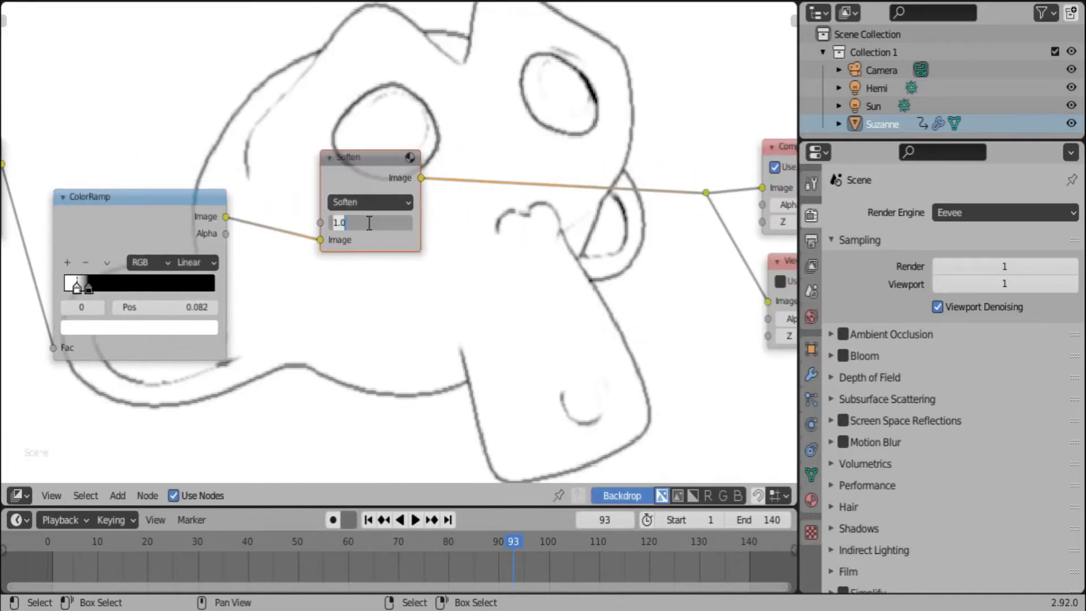
type("0.5")
key("Return")
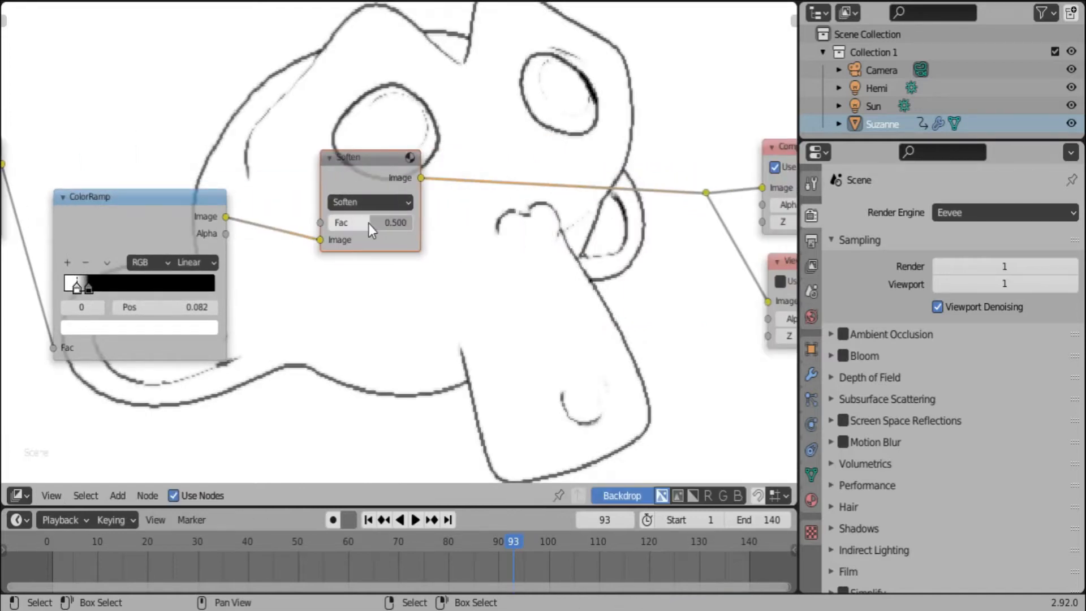
left_click_drag(376, 174, 320, 208)
Add a Cryptomatte node next to the Render Layers node, below the Laplace filter.
scroll(322, 234, "down", 1)
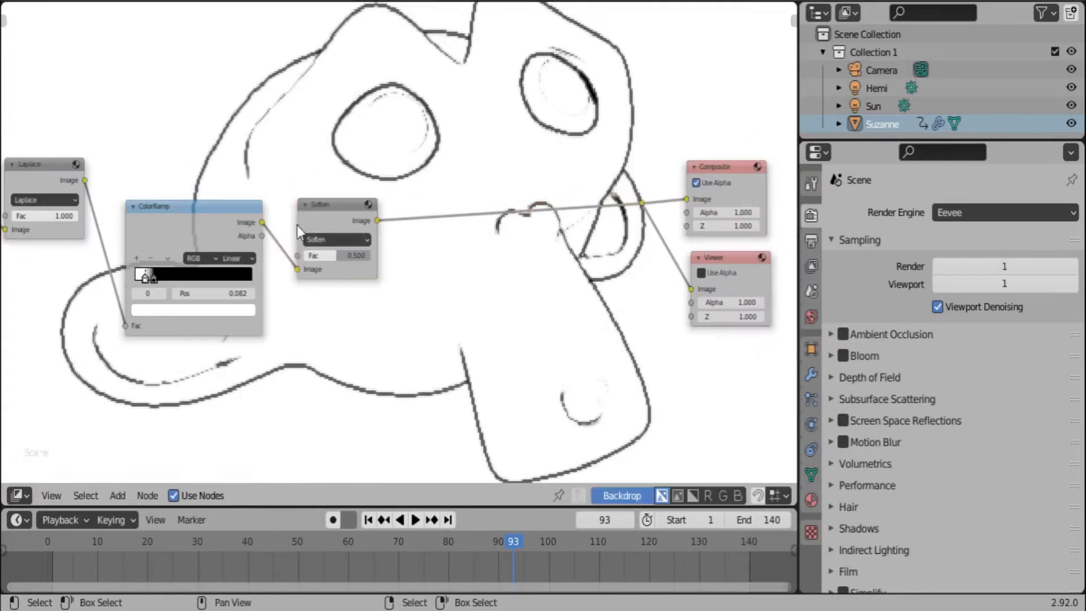
middle_click_drag(425, 231, 506, 222)
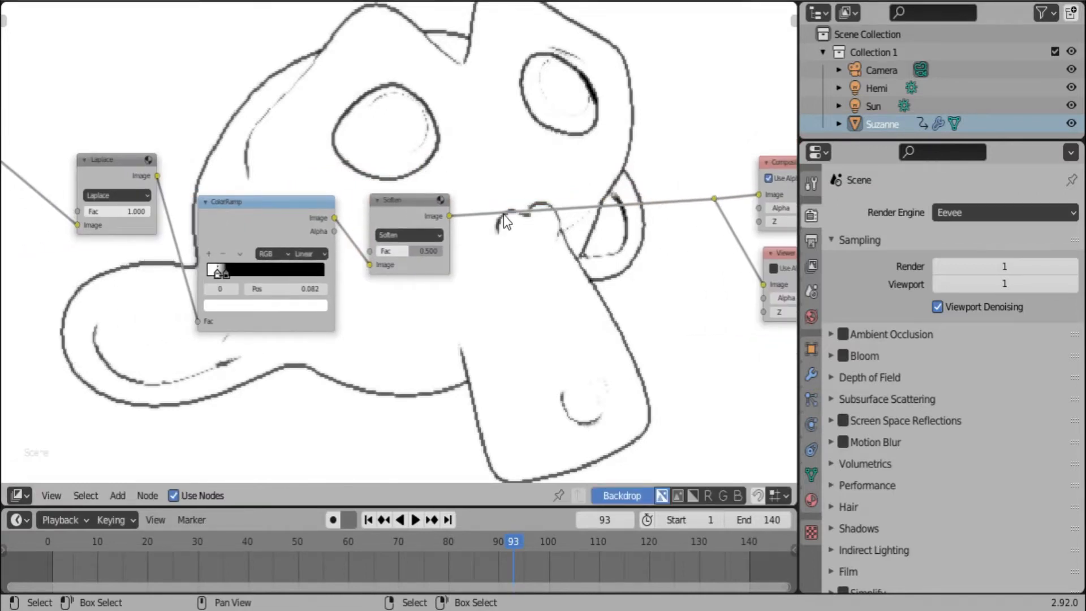
key("shift")
middle_click_drag(216, 240, 365, 229)
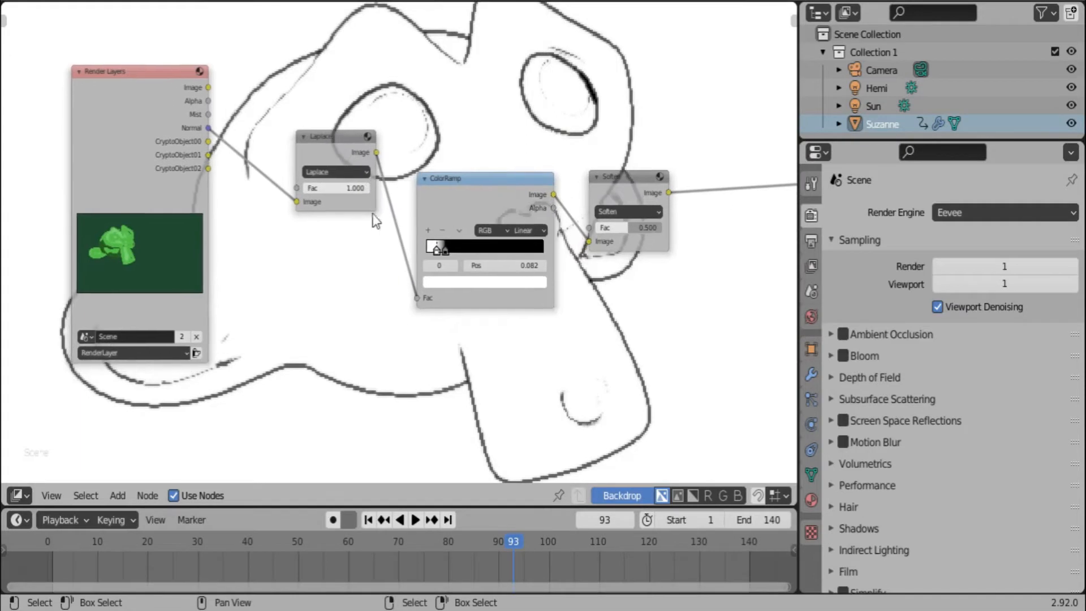
middle_click_drag(346, 188, 236, 151)
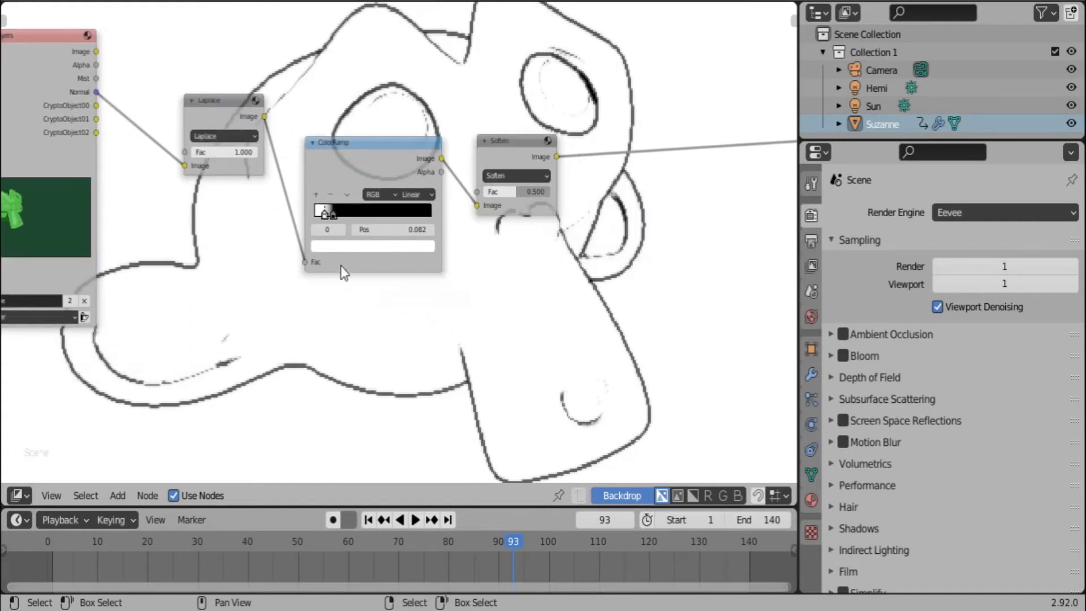
middle_click_drag(343, 273, 283, 182)
middle_click_drag(274, 236, 300, 289)
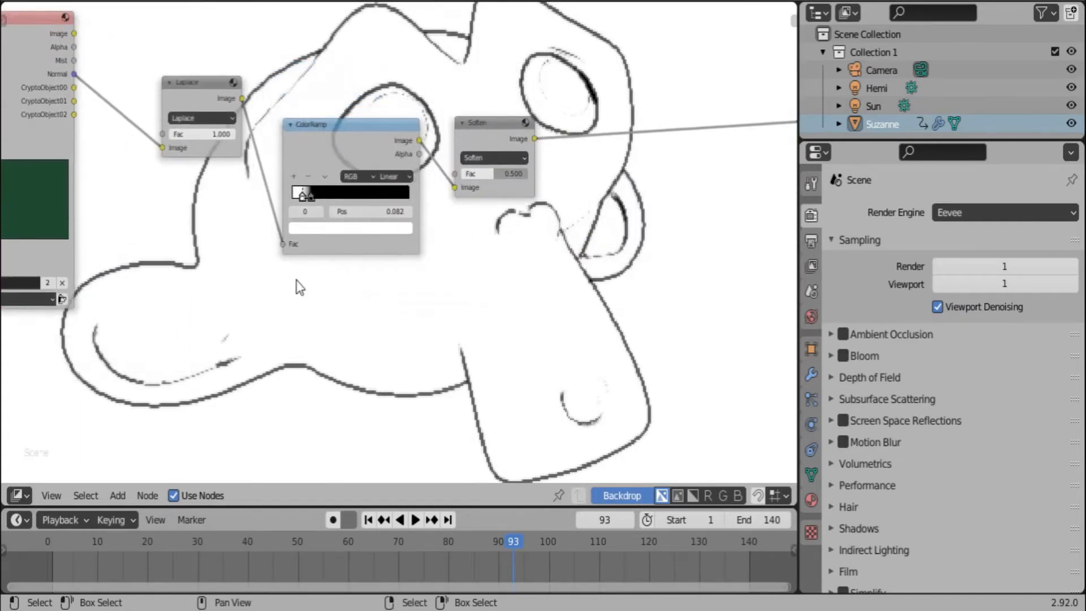
key("shift+a")
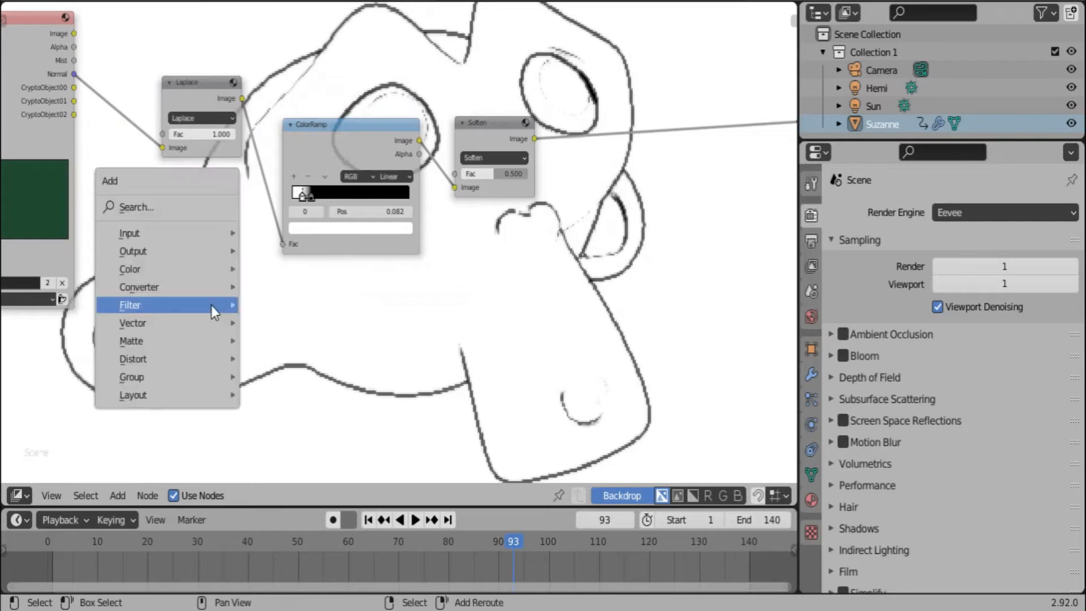
mouse_move(170, 340)
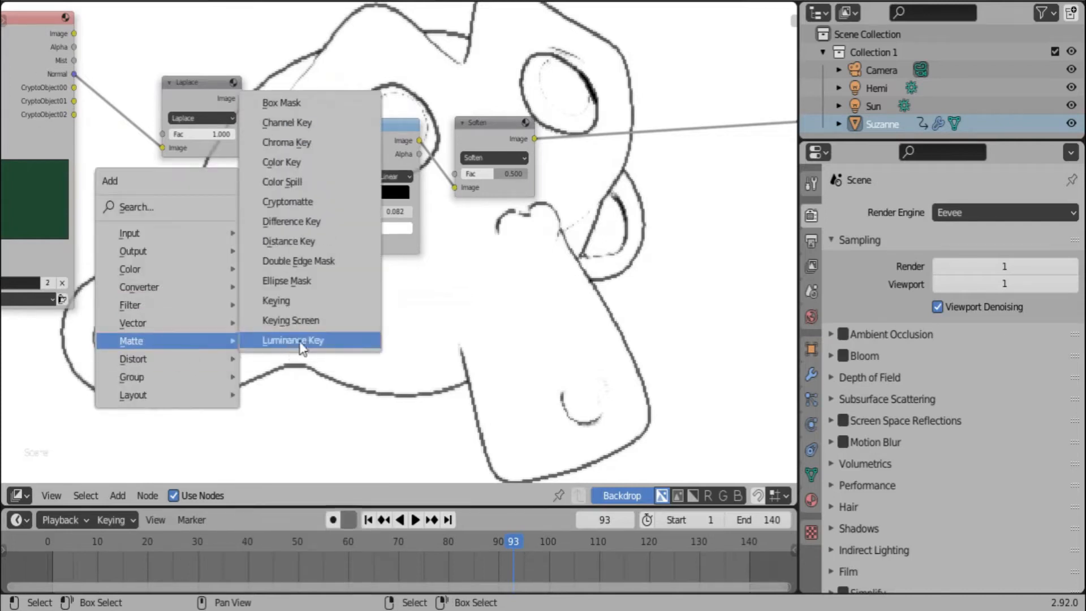
left_click(303, 201)
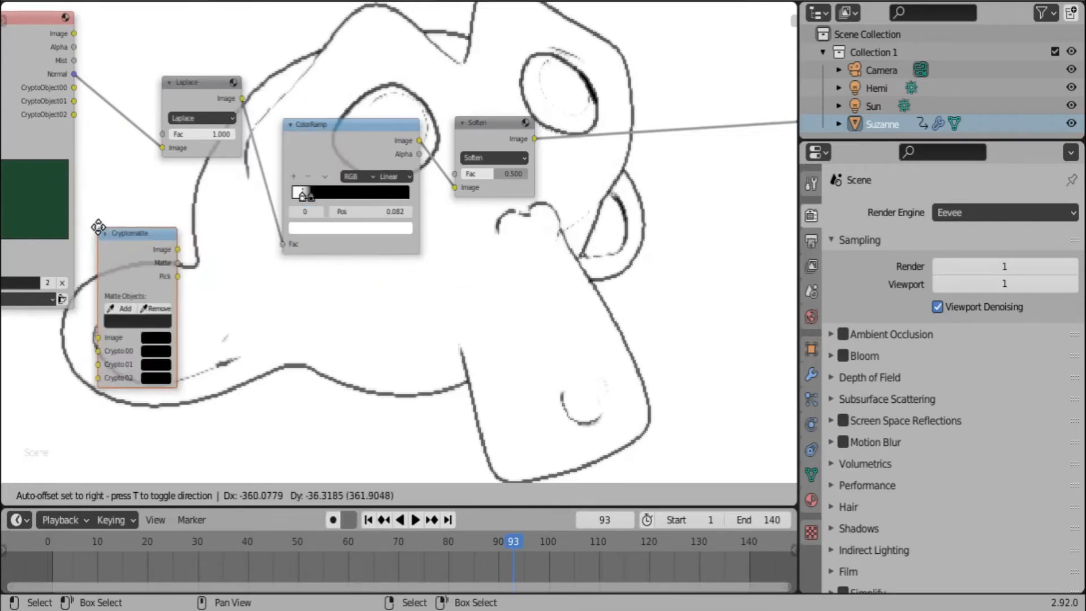
left_click(170, 223)
Link the Render Layers' Image and CryptoObject00, 01 and 02 outputs to the matching Cryptomatte inputs.
middle_click_drag(50, 101, 140, 111)
left_click_drag(141, 111, 246, 351)
left_click_drag(120, 274, 250, 378)
left_click_drag(119, 205, 245, 338)
Add a Viewer node beside the Cryptomatte node and connect the Cryptomatte's Pick output to its Image input.
middle_click_drag(335, 262, 237, 241)
key("shift+a")
mouse_move(252, 223)
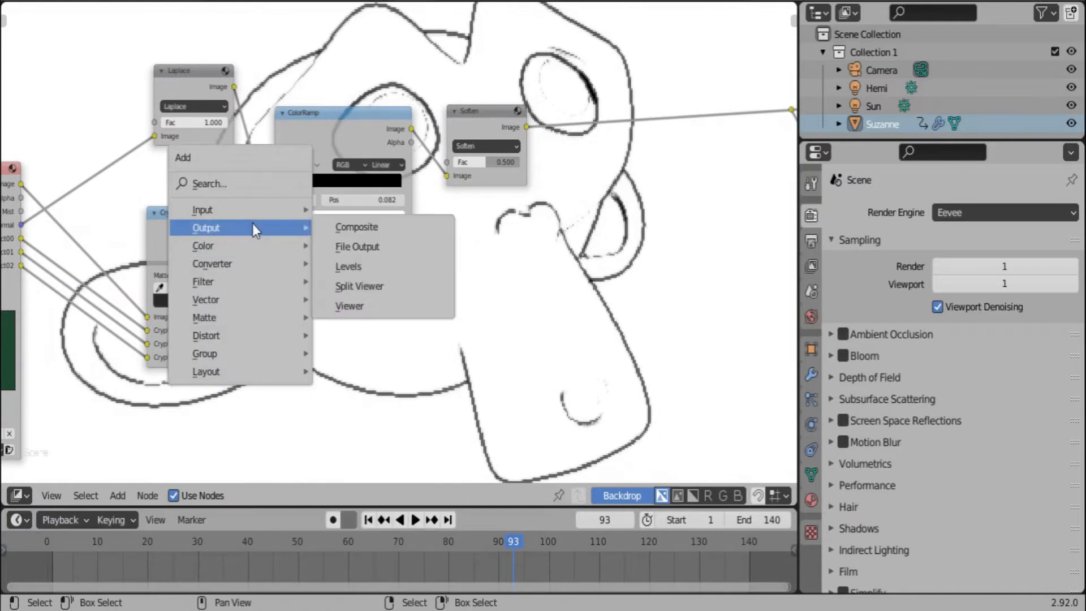
left_click(373, 318)
left_click(321, 277)
left_click_drag(226, 256, 324, 315)
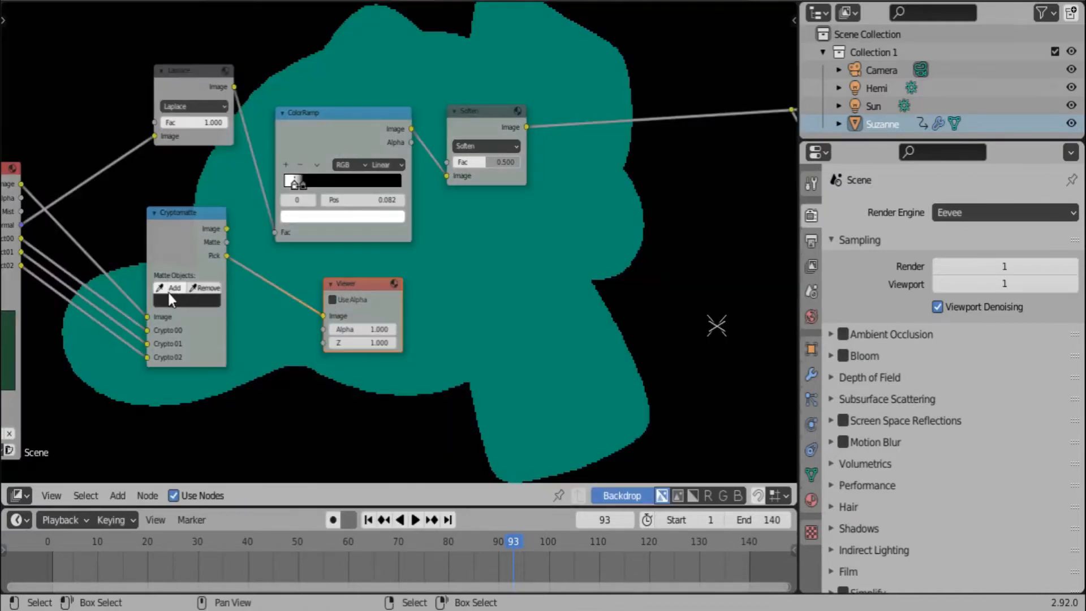
Add Suzanne to the Cryptomatte's matte objects by picking her colored shape in the backdrop.
left_click(167, 285)
left_click(552, 266)
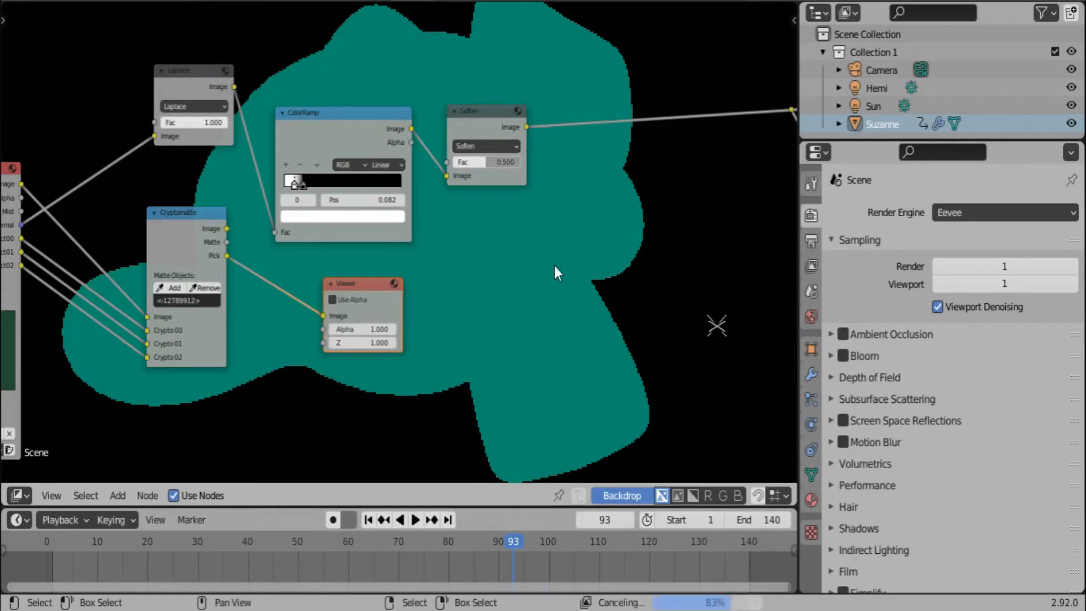
scroll(207, 272, "up", 1)
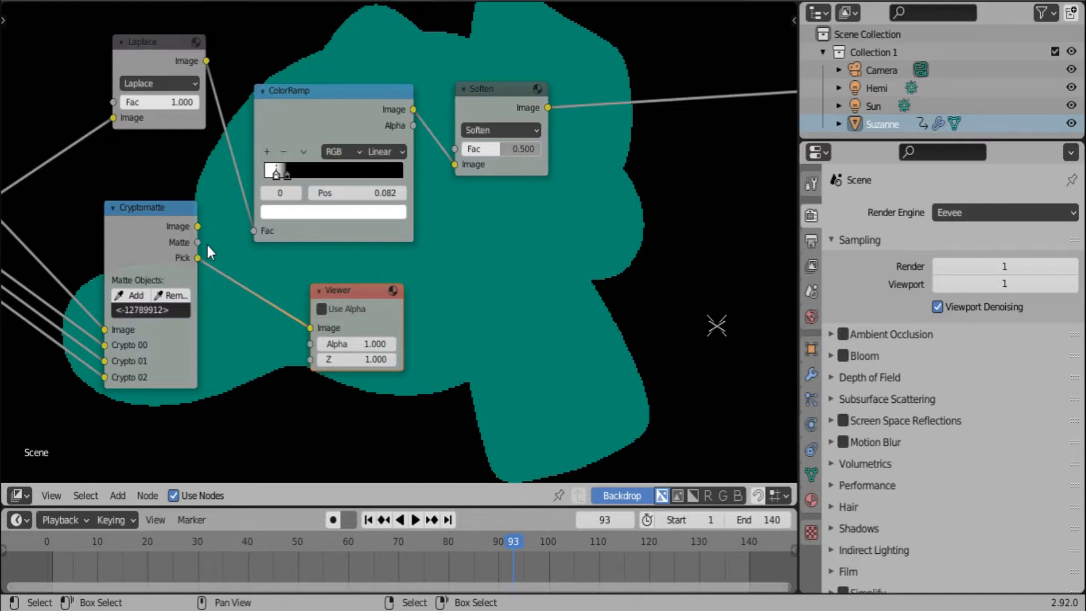
Spread the Cryptomatte and Viewer nodes apart and connect the Cryptomatte's Matte output to the Viewer.
left_click_drag(141, 252, 83, 266)
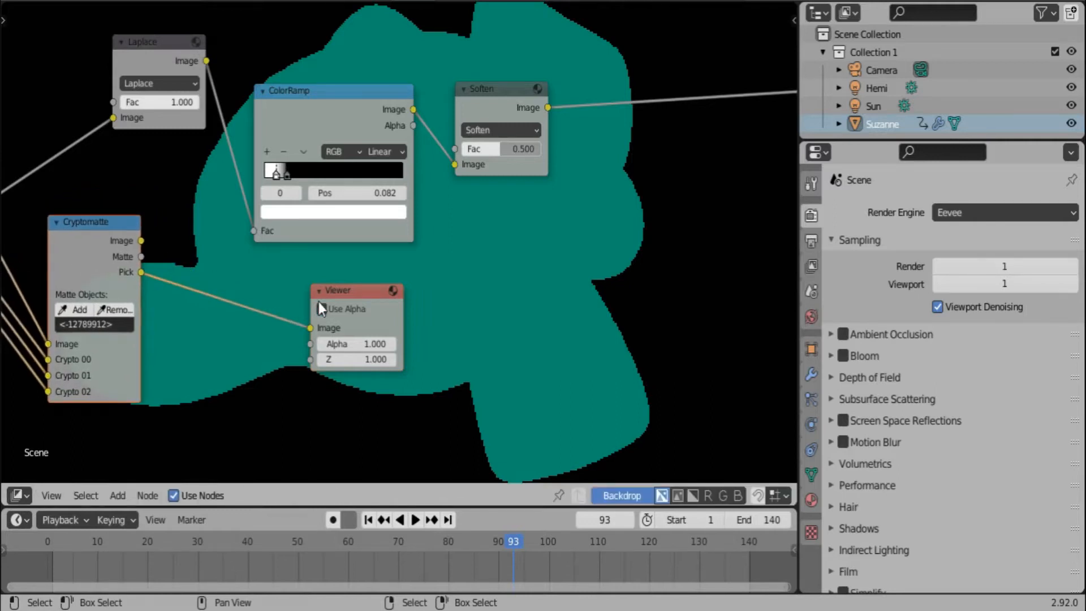
left_click_drag(359, 289, 541, 270)
left_click_drag(142, 256, 679, 243)
Insert a Mix color node on the link between the Soften filter and the reroute point.
scroll(369, 293, "down", 3, "ctrl")
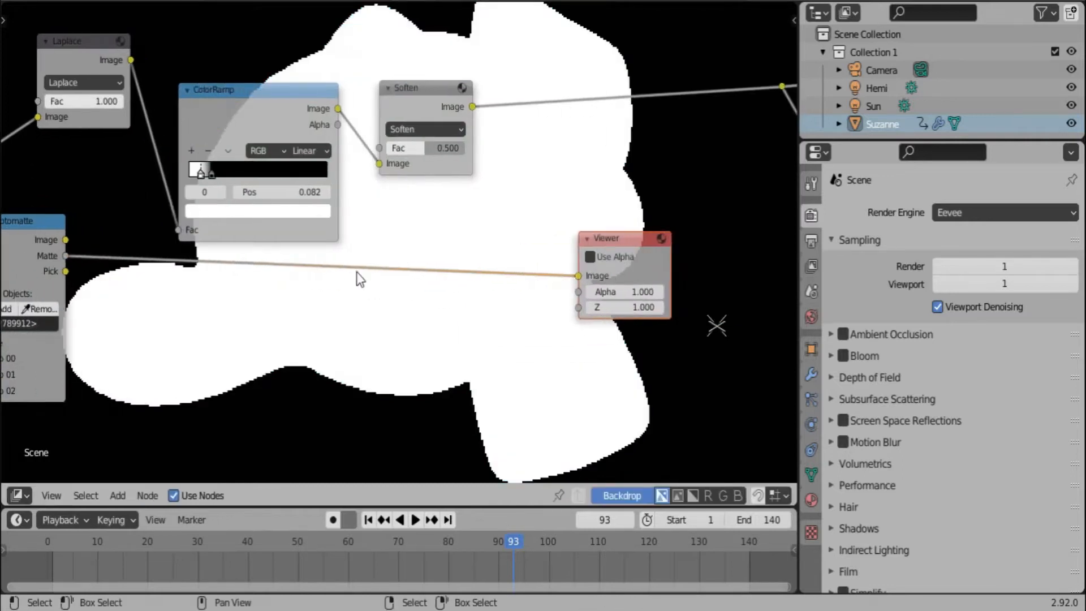
key("shift+a")
mouse_move(381, 307)
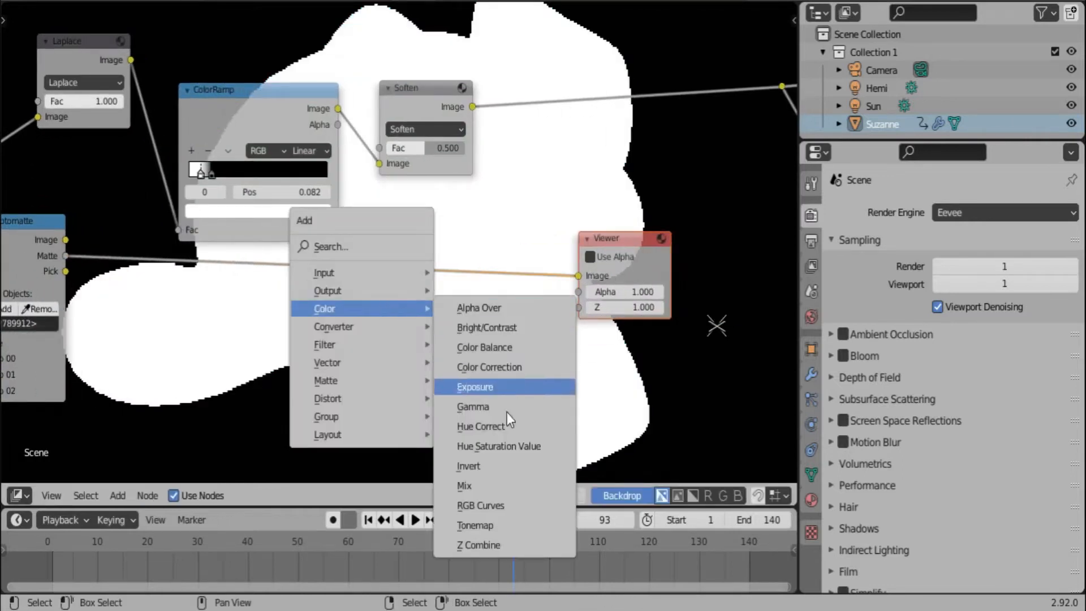
left_click(502, 484)
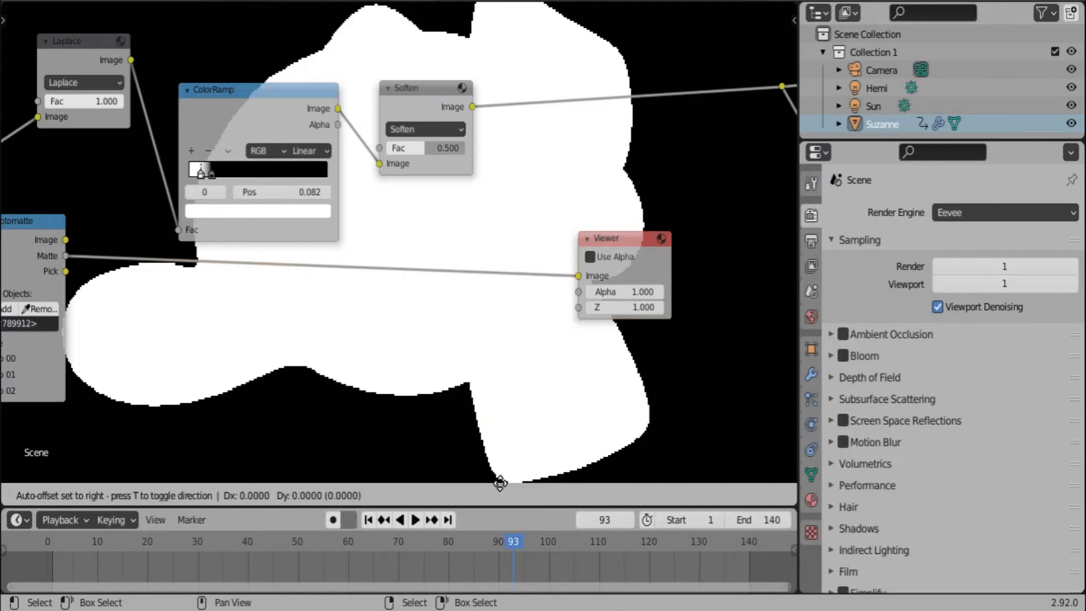
left_click(546, 50)
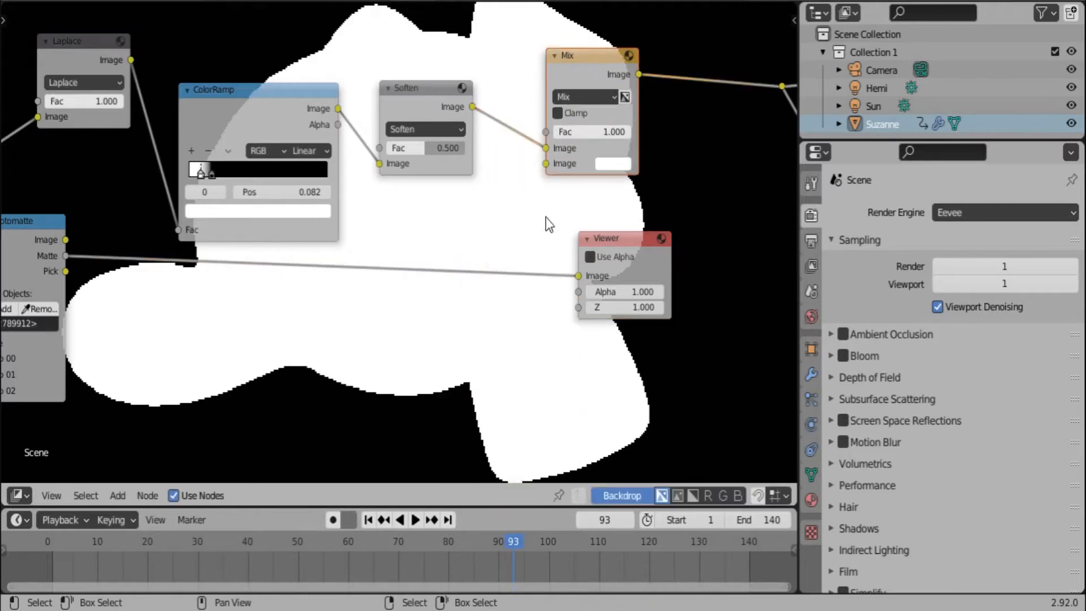
Connect the Cryptomatte's Matte output to the Mix node's Fac and the Mix output to the Viewer, then reposition that Viewer.
left_click_drag(580, 275, 546, 131)
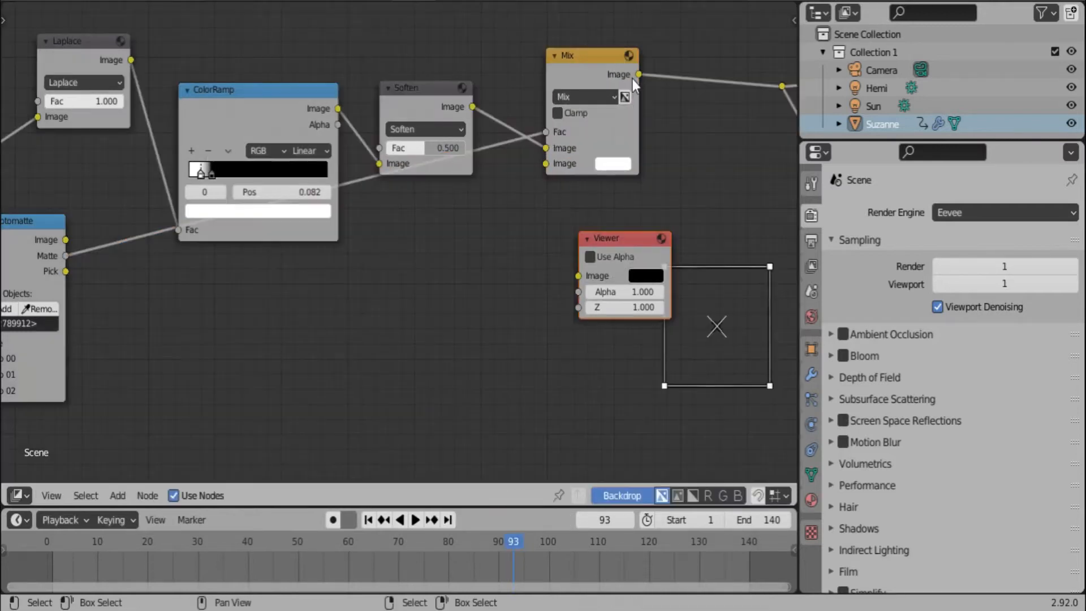
left_click_drag(638, 74, 578, 275)
middle_click_drag(616, 241, 515, 267)
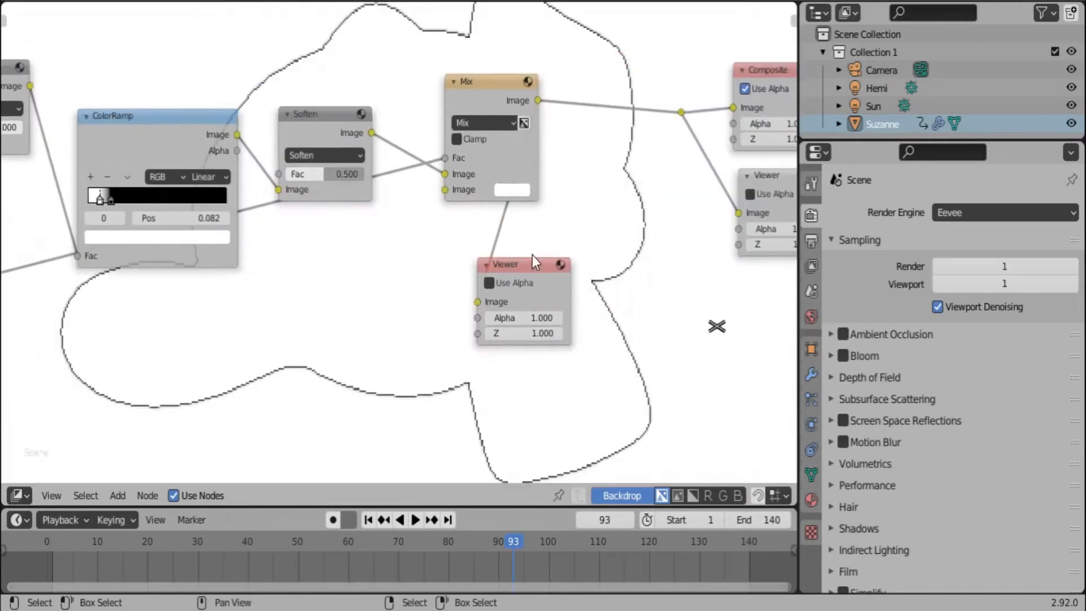
left_click_drag(514, 267, 648, 174)
middle_click_drag(648, 174, 500, 186)
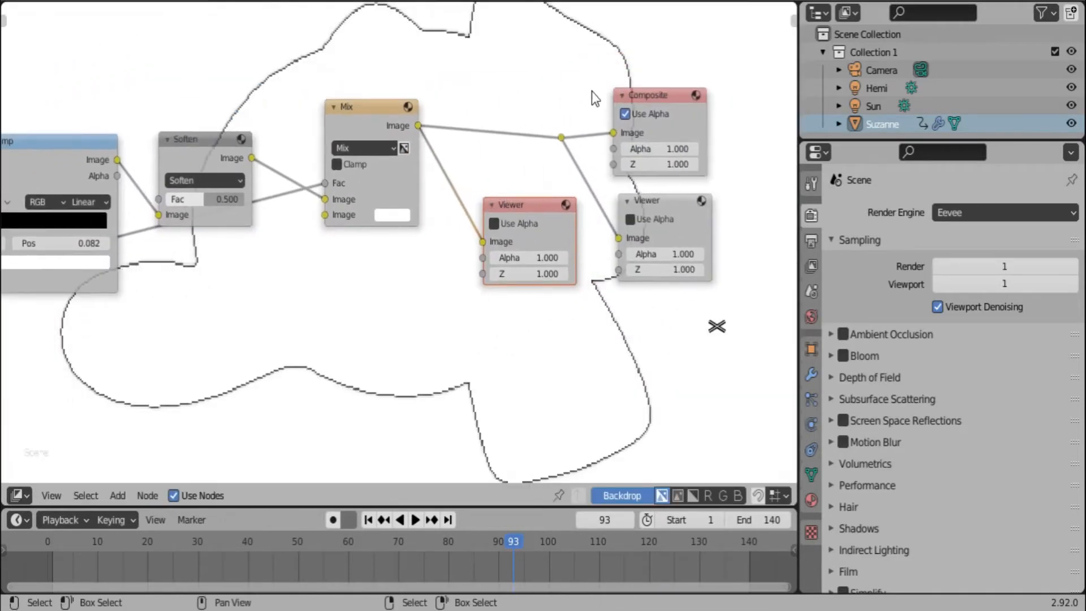
Move the Composite node, its neighbouring Viewer and reroute point, and the active Viewer farther from the Mix node to make room.
scroll(591, 90, "down", 1)
left_click(580, 103)
key("c")
left_click_drag(553, 146, 657, 176)
key("Escape")
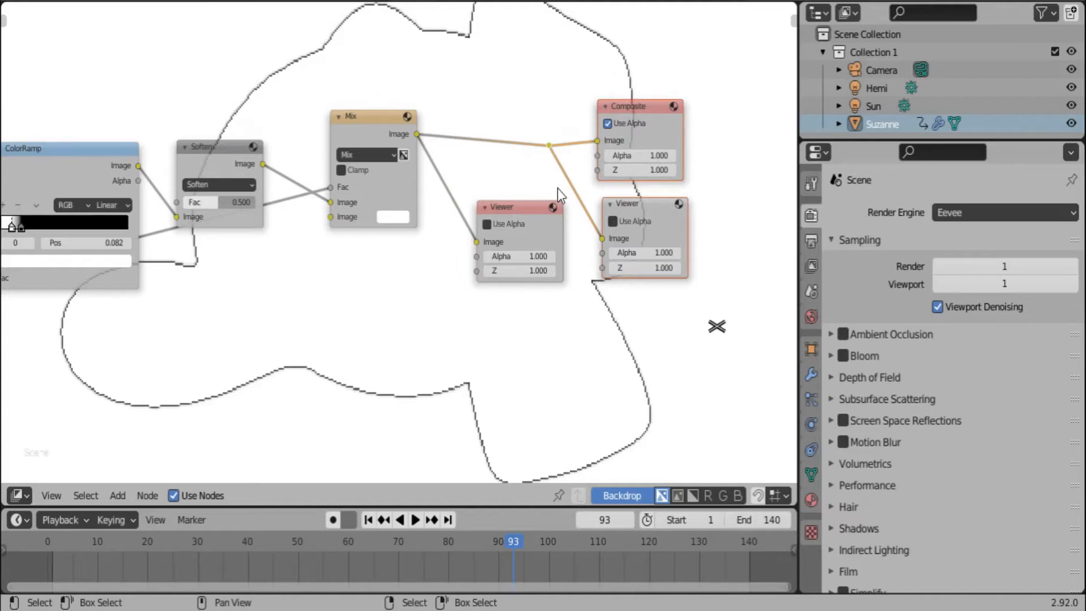
key("g")
left_click(686, 191)
left_click_drag(527, 213, 601, 177)
middle_click_drag(447, 153, 487, 165)
scroll(404, 164, "up", 2)
Duplicate the Mix node onto the link to the Viewer and connect the Render Layers' Image output to its first Image input.
left_click(418, 129)
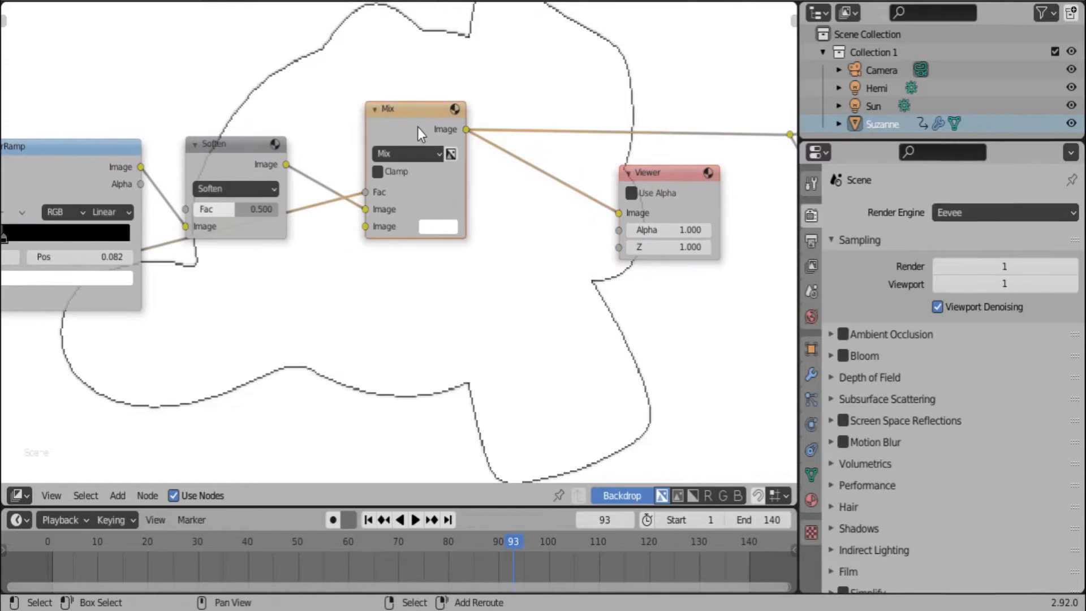
key("shift+d")
left_click(557, 188)
middle_click_drag(270, 233, 386, 209)
scroll(386, 209, "down", 2)
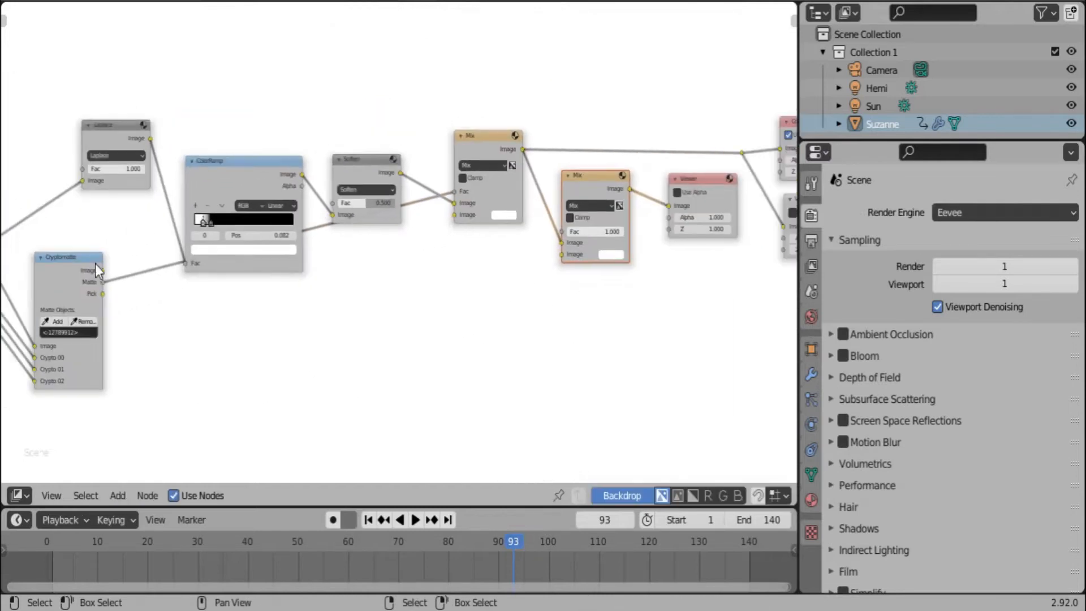
middle_click_drag(104, 253, 183, 262)
left_click_drag(47, 231, 645, 252)
scroll(659, 252, "up", 3)
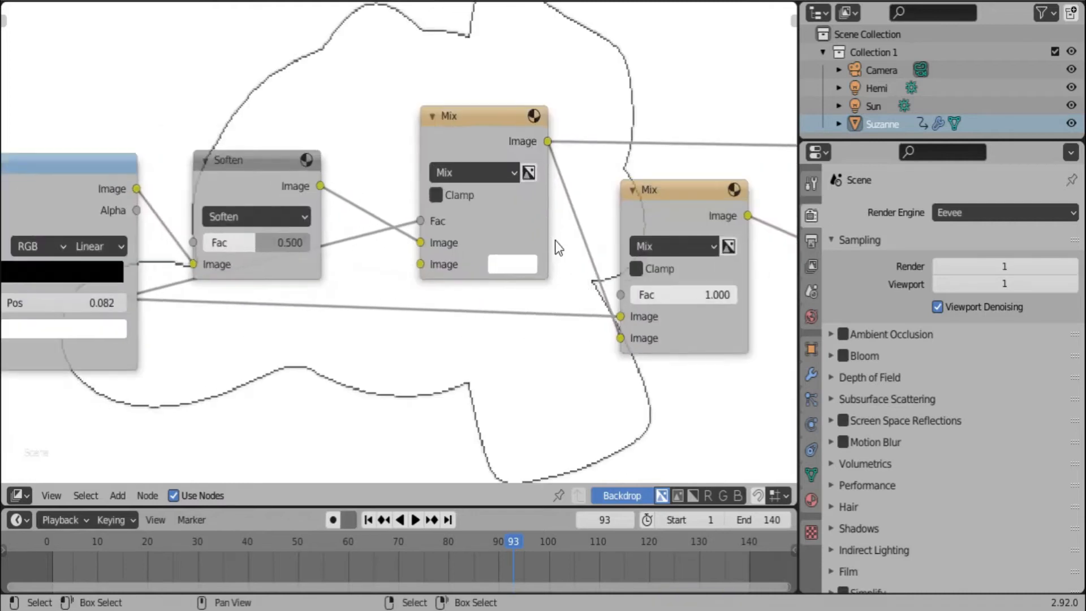
Set the duplicated Mix node's blend mode to Multiply and move the node slightly up.
left_click(662, 252)
left_click(681, 328)
left_click_drag(688, 218, 678, 185)
middle_click_drag(657, 204, 636, 207)
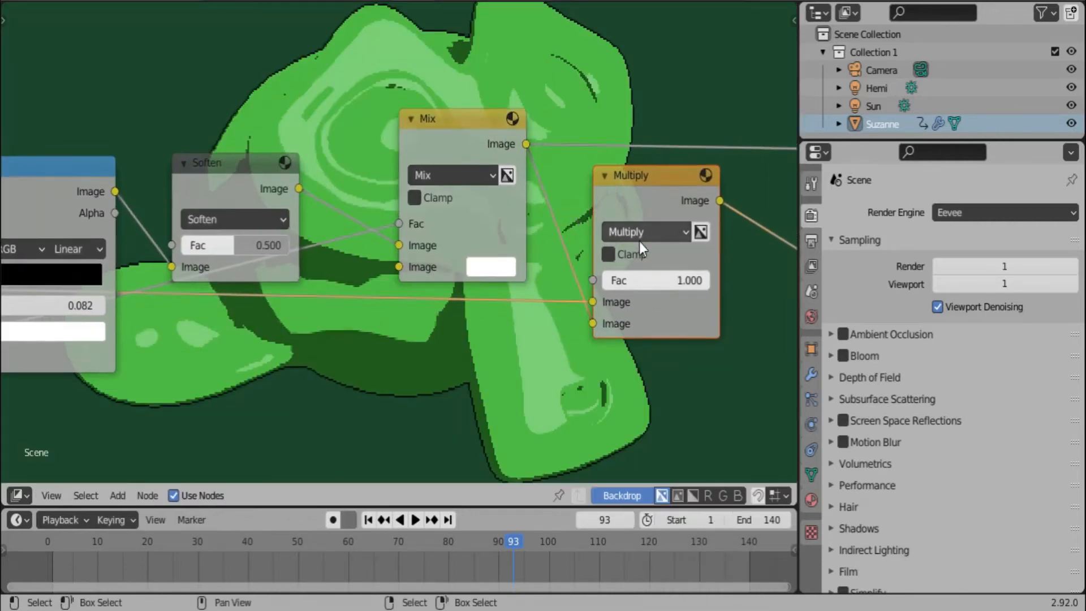
Switch the Soften link to the Mix node's second Image input, keeping the first input's color white.
left_click(639, 242, "ctrl+shift")
middle_click_drag(245, 243, 365, 254)
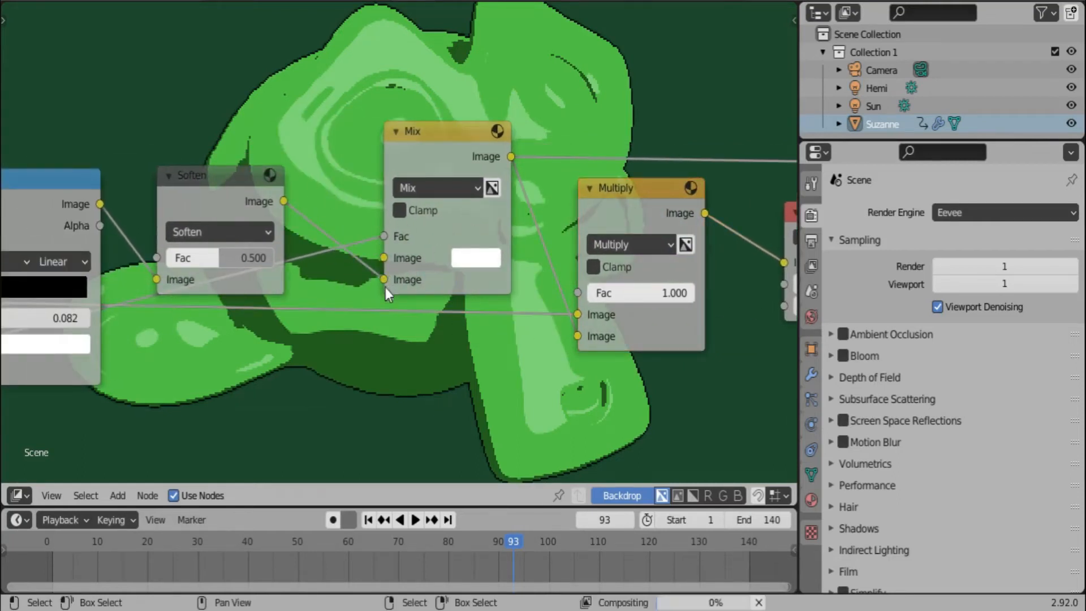
middle_click_drag(418, 308, 438, 352)
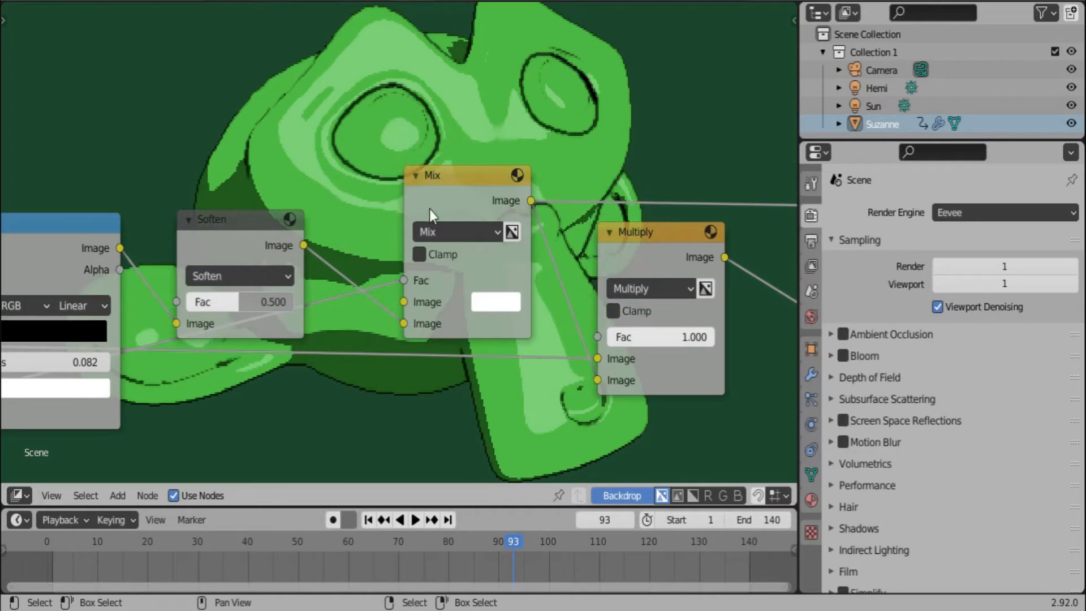
left_click(494, 302)
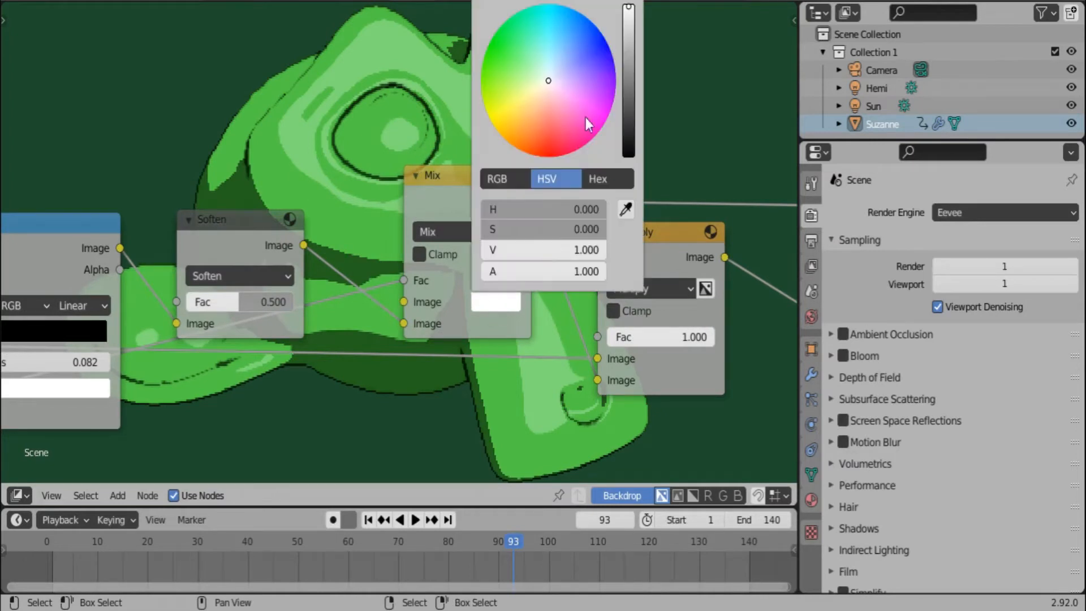
left_click_drag(629, 39, 636, 10)
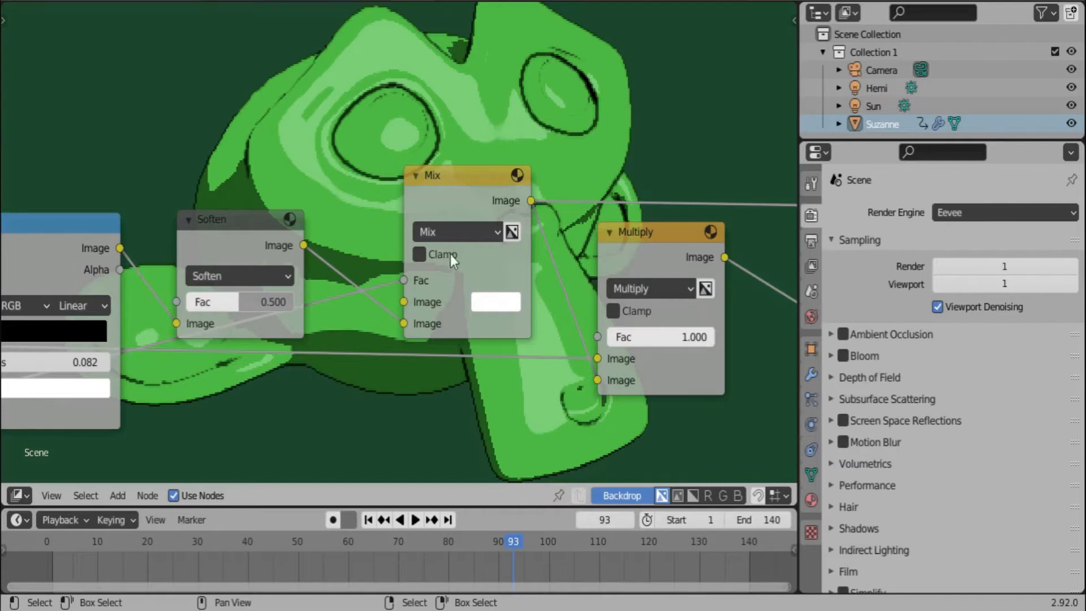
Insert a Dilate/Erode node on the matte link into the Mix node's Fac and place it below the Soften node.
left_click_drag(482, 169, 522, 93)
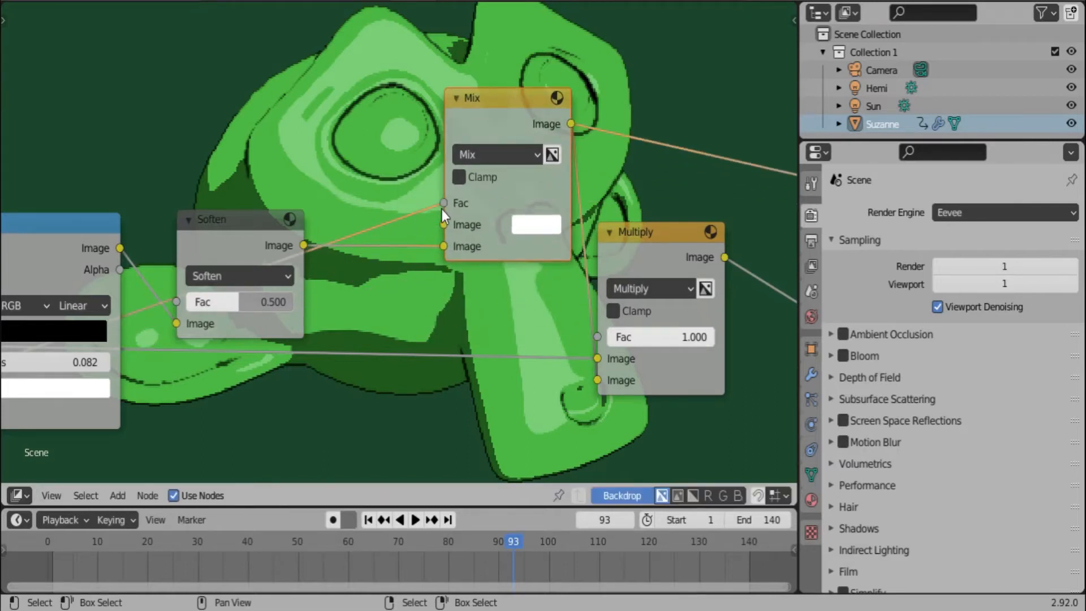
key("shift+a")
mouse_move(366, 158)
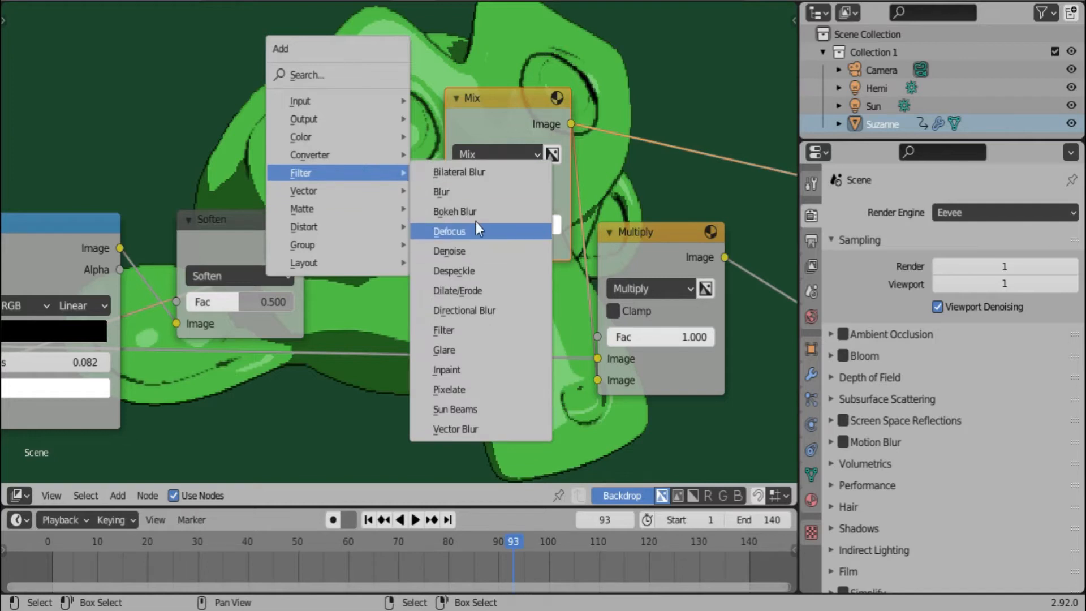
left_click(470, 291)
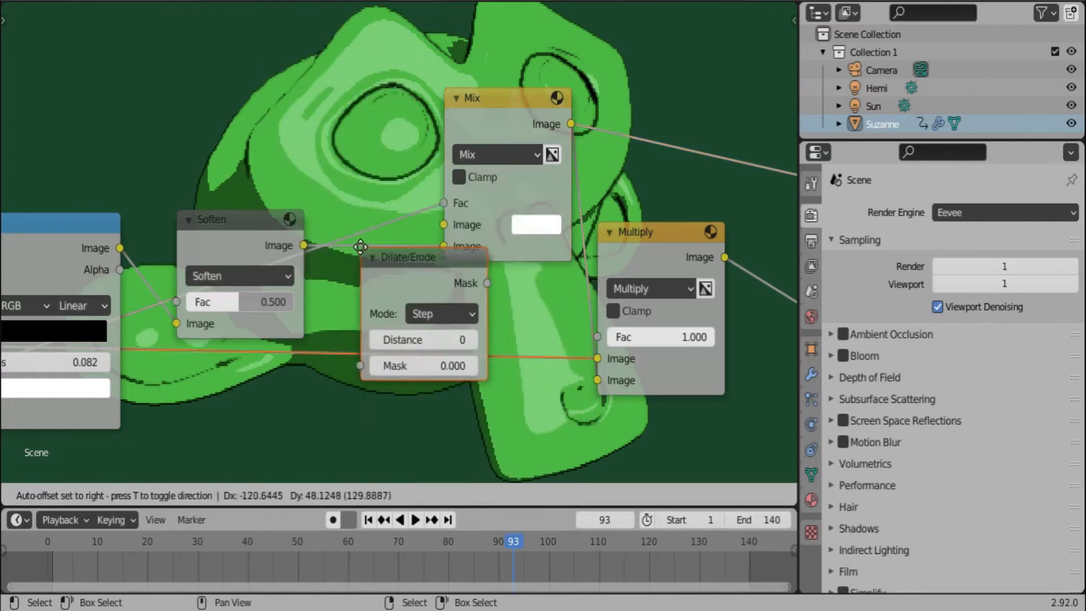
left_click(373, 197)
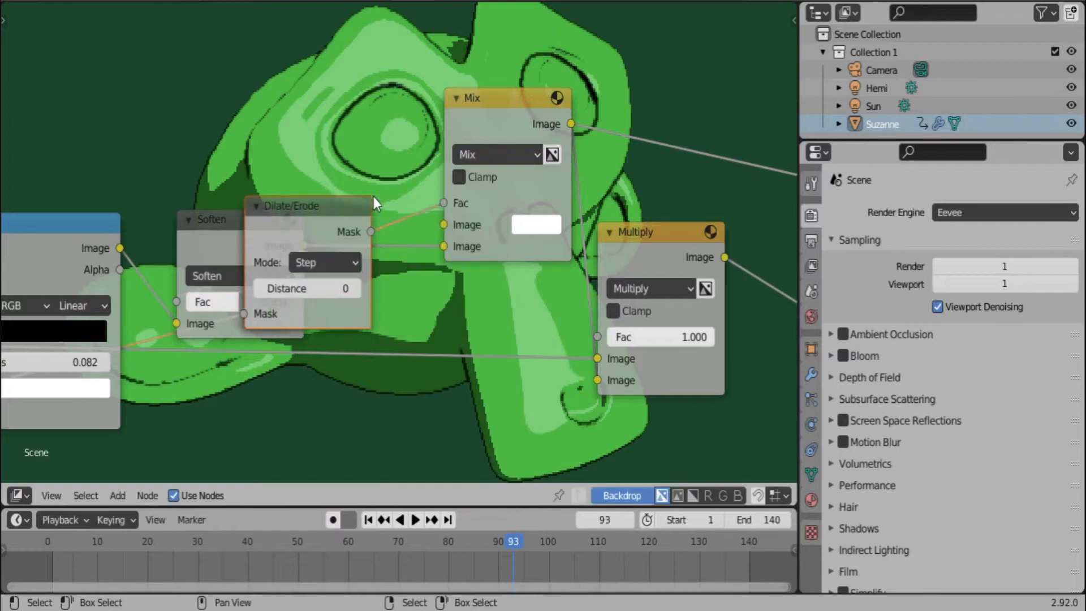
left_click_drag(321, 223, 255, 368)
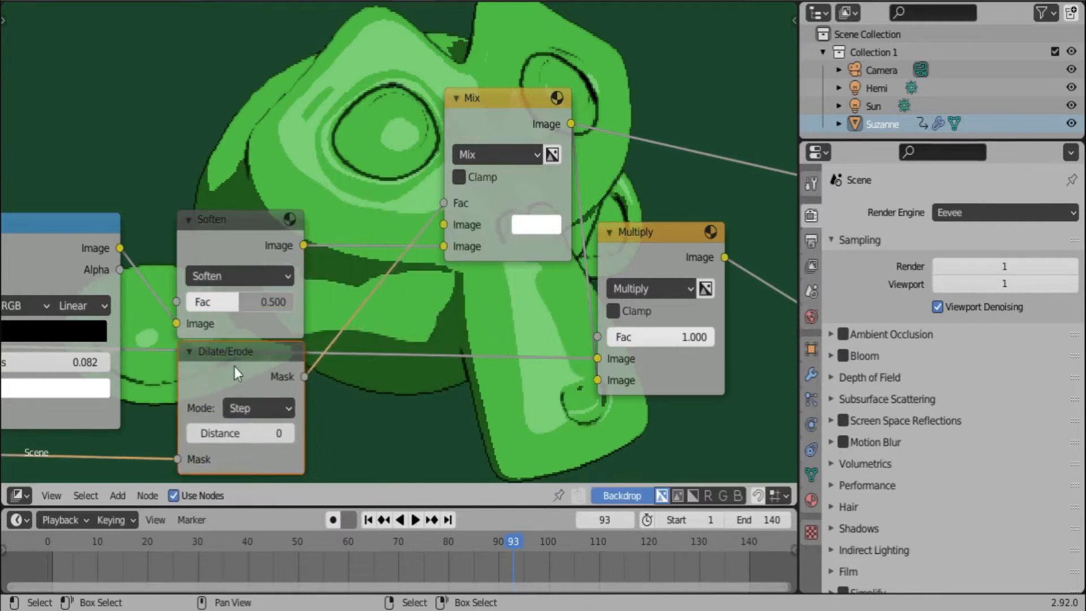
Set the Dilate/Erode node's Distance to 1.
left_click(293, 432)
middle_click_drag(409, 292, 280, 136)
scroll(382, 124, "down", 1)
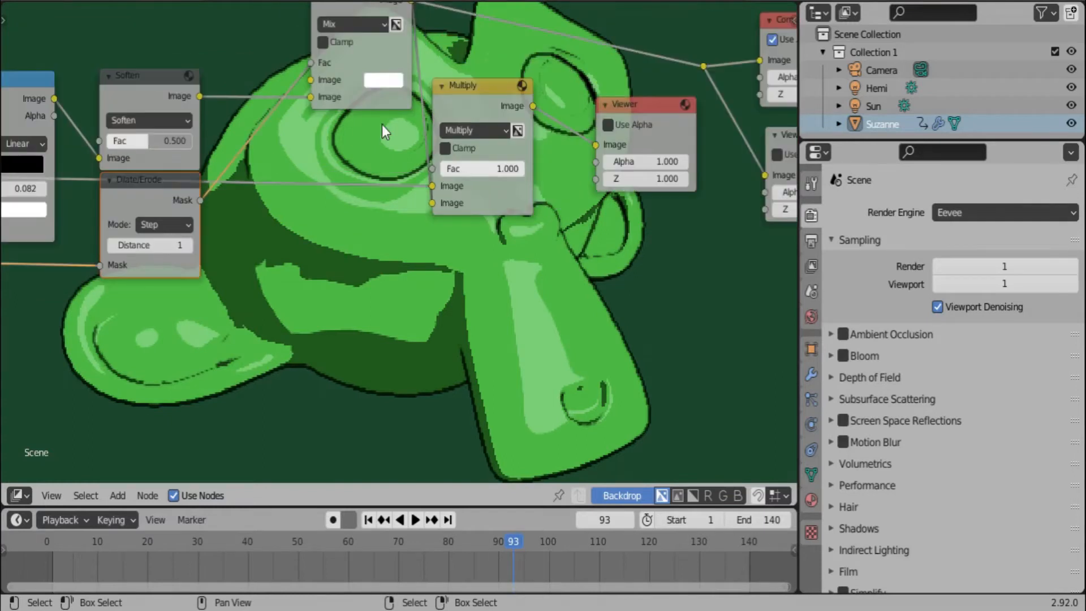
Delete the Viewer fed by the Multiply node, connect Multiply's output to the reroute point, and move the Mix node closer to Soften.
middle_click_drag(419, 116, 327, 234)
left_click_drag(571, 242, 620, 358)
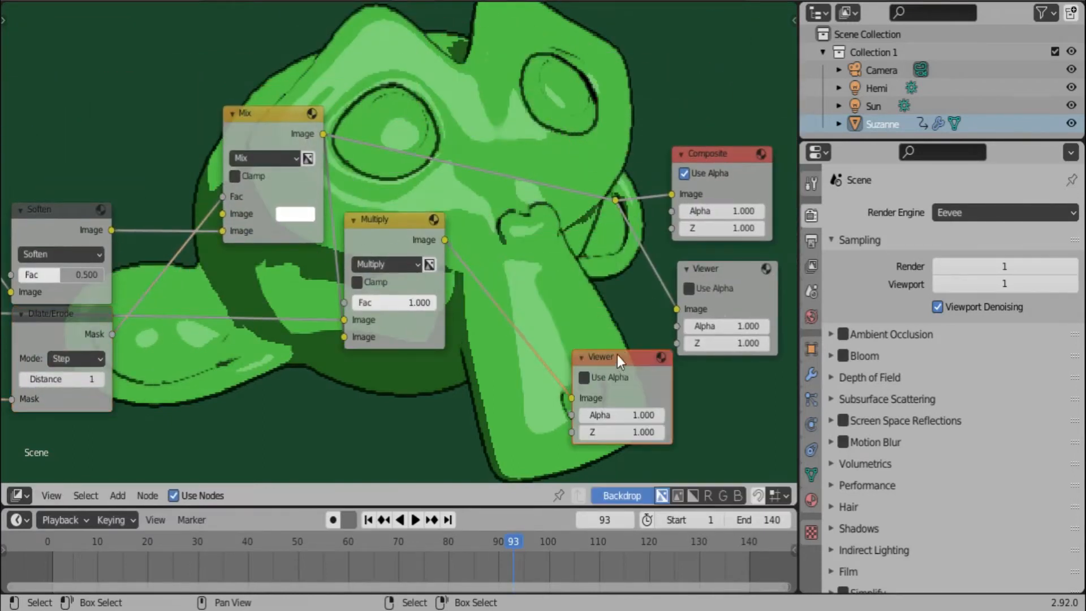
key("x")
middle_click_drag(465, 232, 412, 239)
left_click_drag(390, 247, 562, 208)
middle_click_drag(418, 177, 606, 171)
left_click_drag(388, 136, 351, 192)
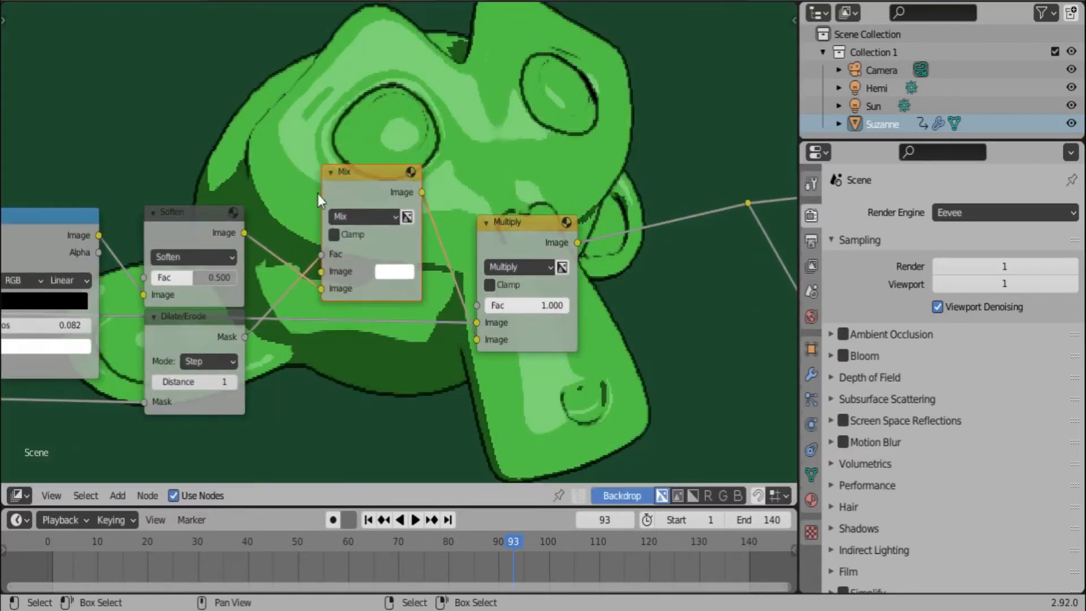
Group the Laplace, ColorRamp, Soften, Dilate/Erode, Mix and Multiply nodes into one node group.
middle_click_drag(302, 182, 453, 164)
scroll(352, 221, "down", 2)
middle_click_drag(245, 207, 215, 221)
scroll(412, 212, "down", 2)
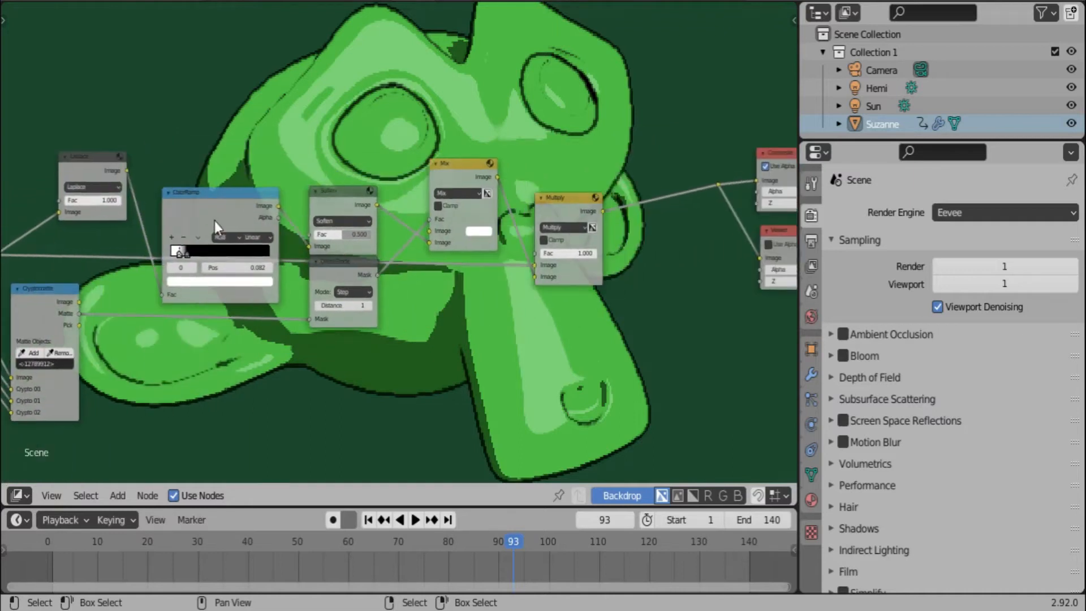
middle_click_drag(128, 157, 226, 149)
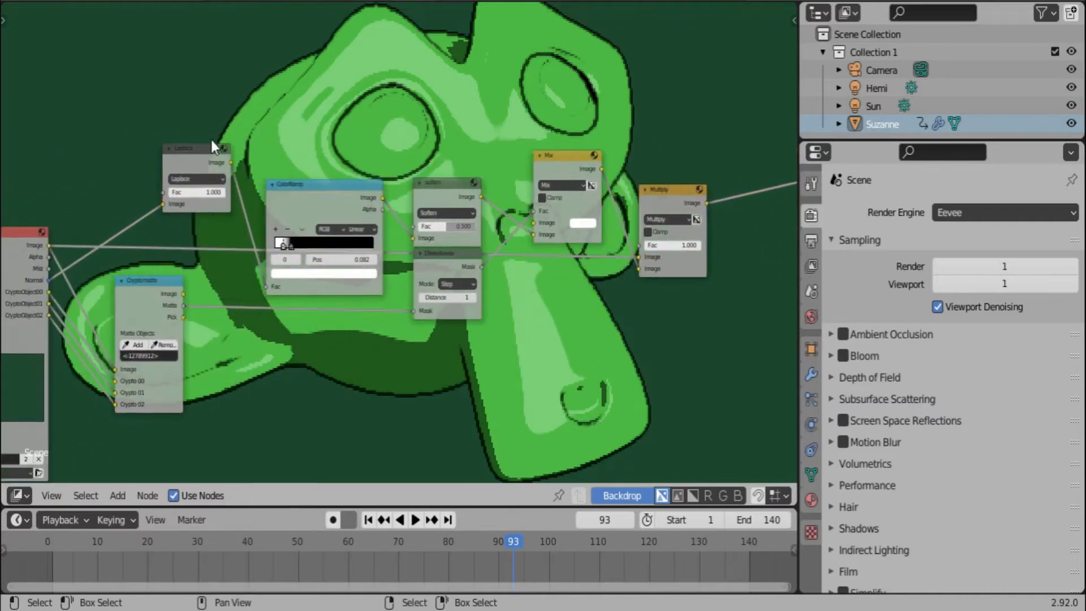
middle_click_drag(313, 139, 303, 235)
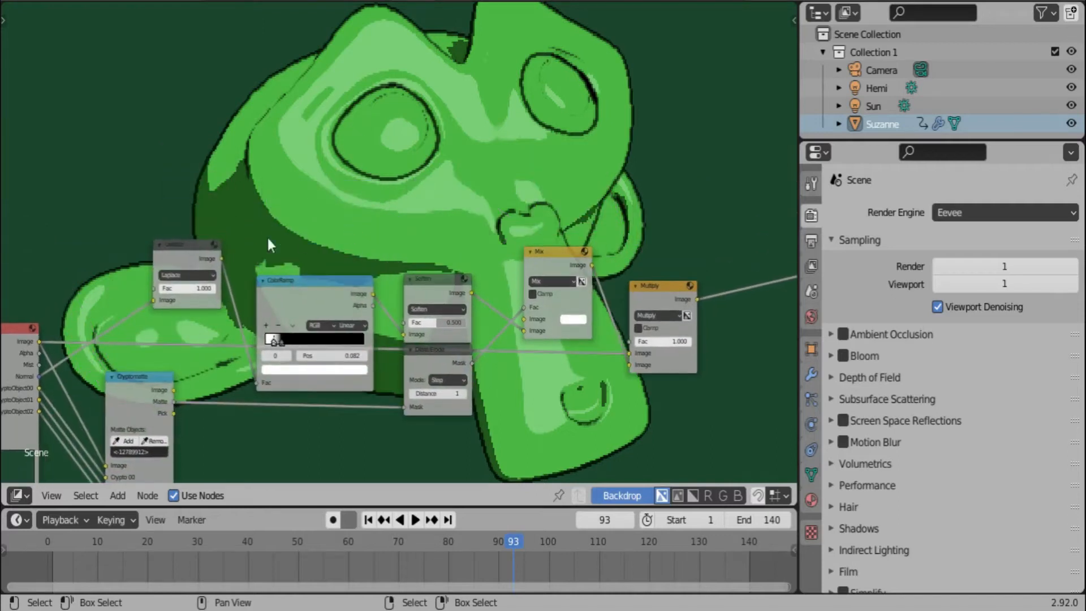
middle_click_drag(347, 169, 267, 156)
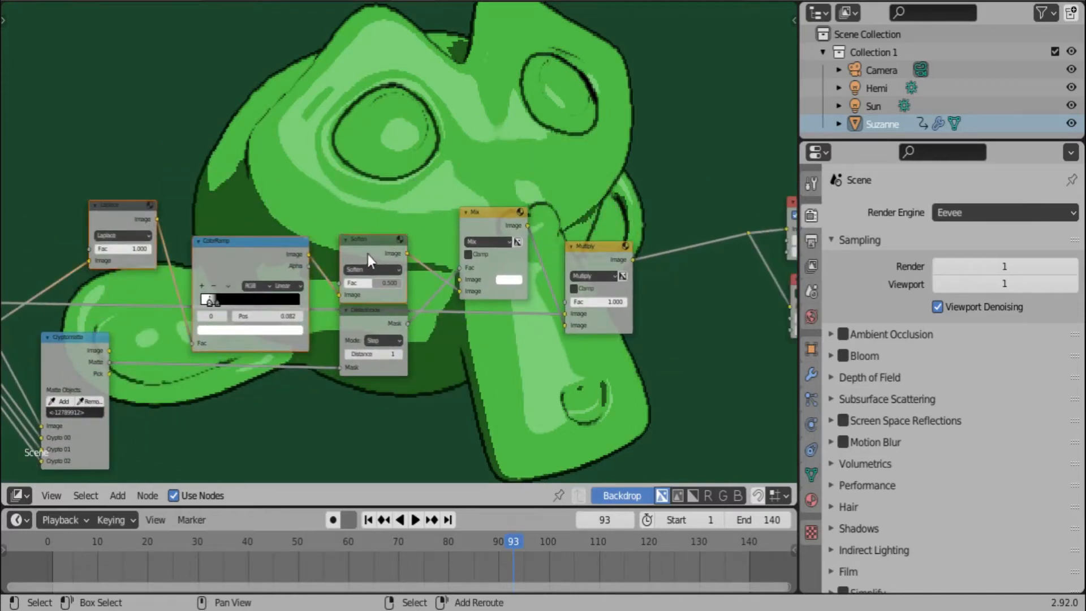
left_click(583, 254)
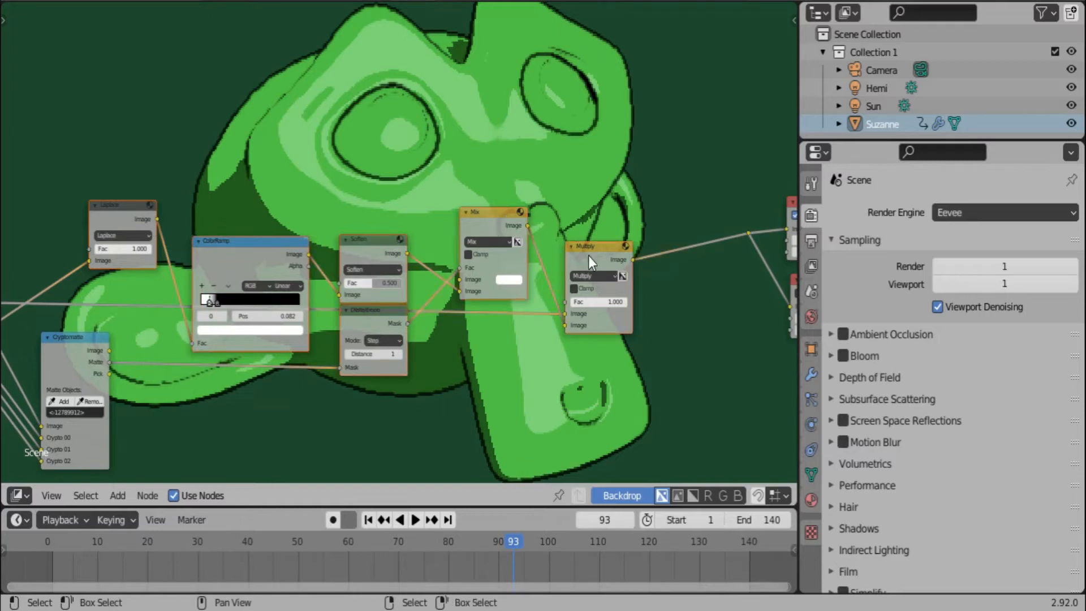
key("ctrl+g")
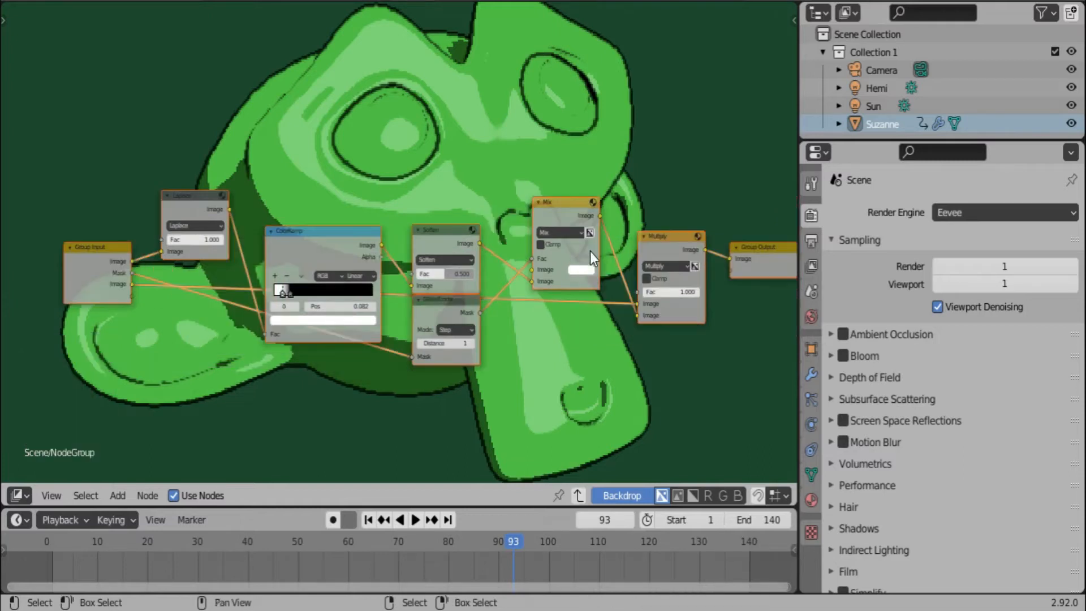
Rename the node group's first Image input, which feeds the Laplace filter, as Normal.
middle_click_drag(189, 188, 267, 178)
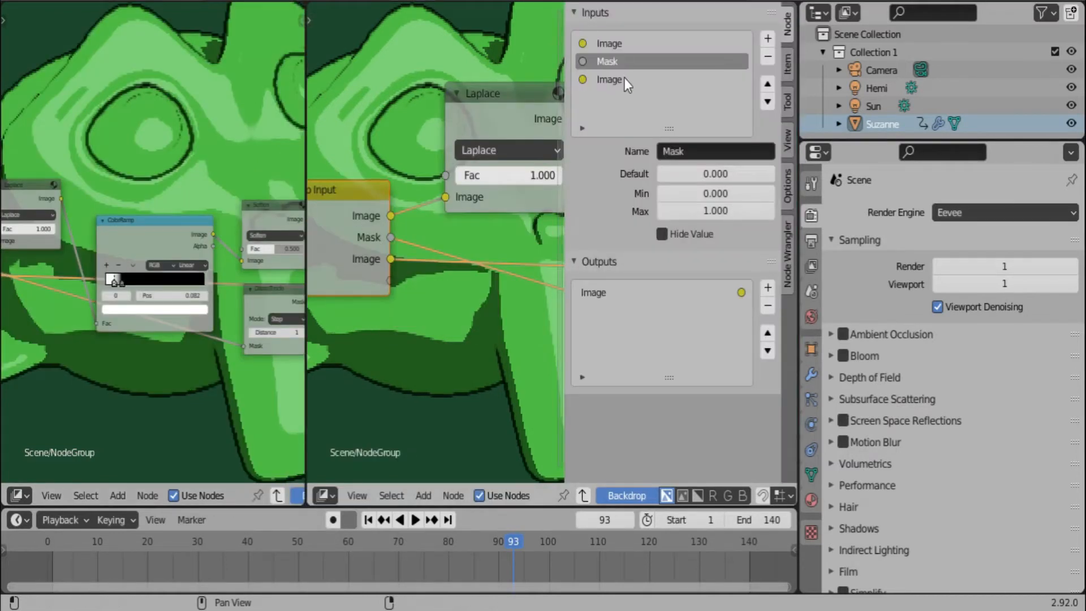
double_click(609, 44)
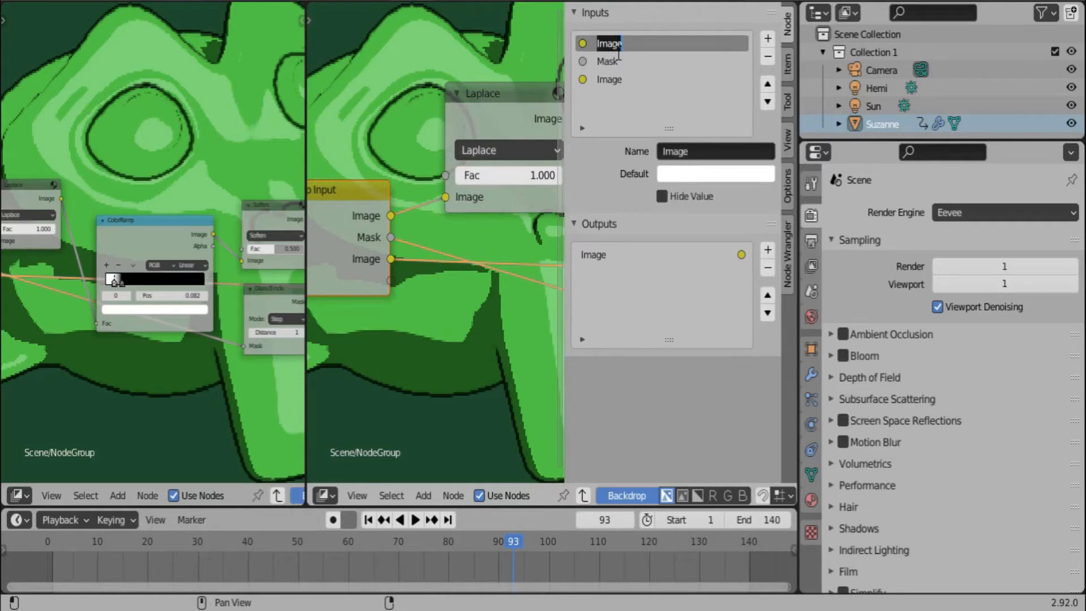
type("Normal")
key("Return")
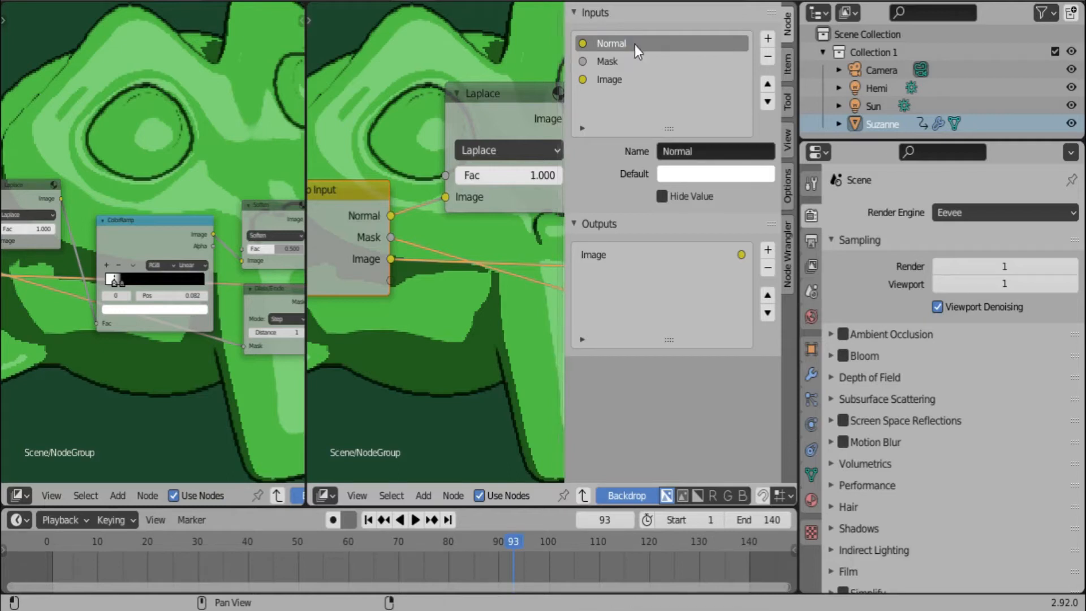
Reorder the node group's inputs to Image, Mask, Normal and hide the sidebar.
left_click(607, 62)
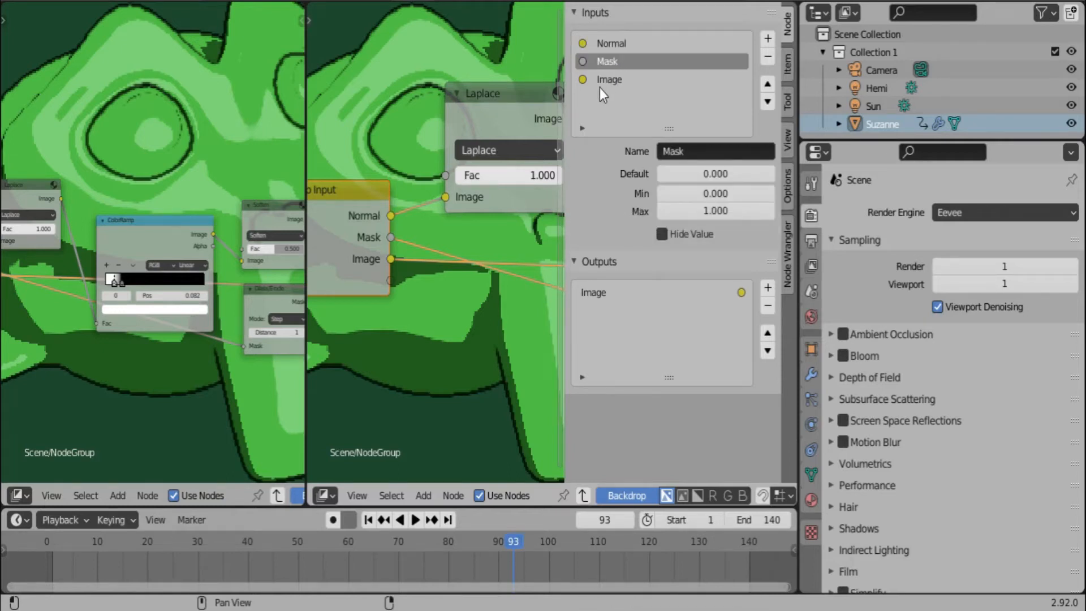
left_click(608, 80)
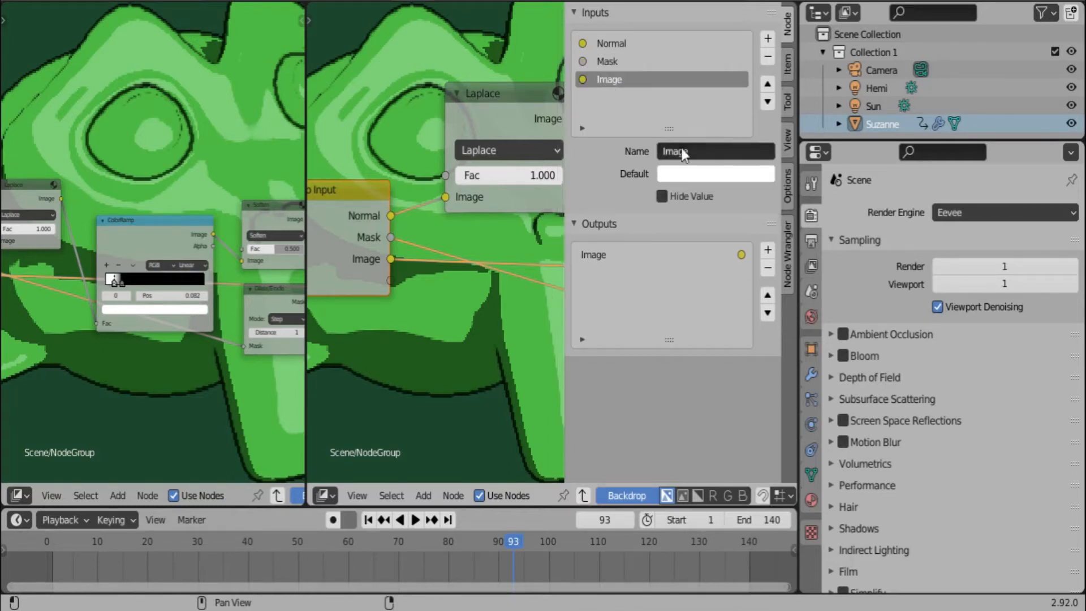
left_click(768, 84)
left_click(768, 85)
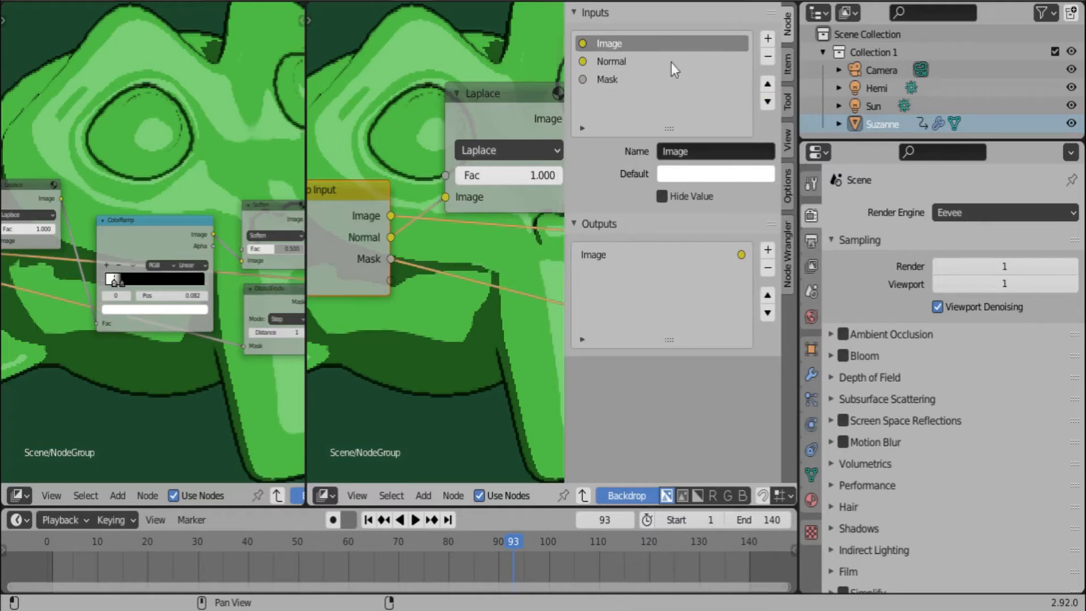
left_click(737, 64)
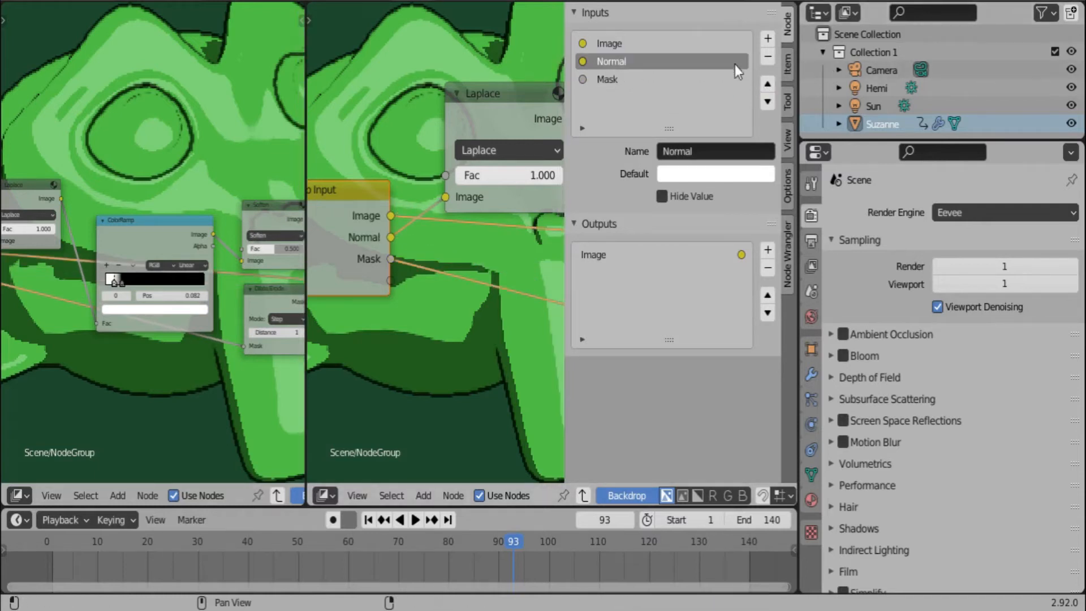
left_click(768, 102)
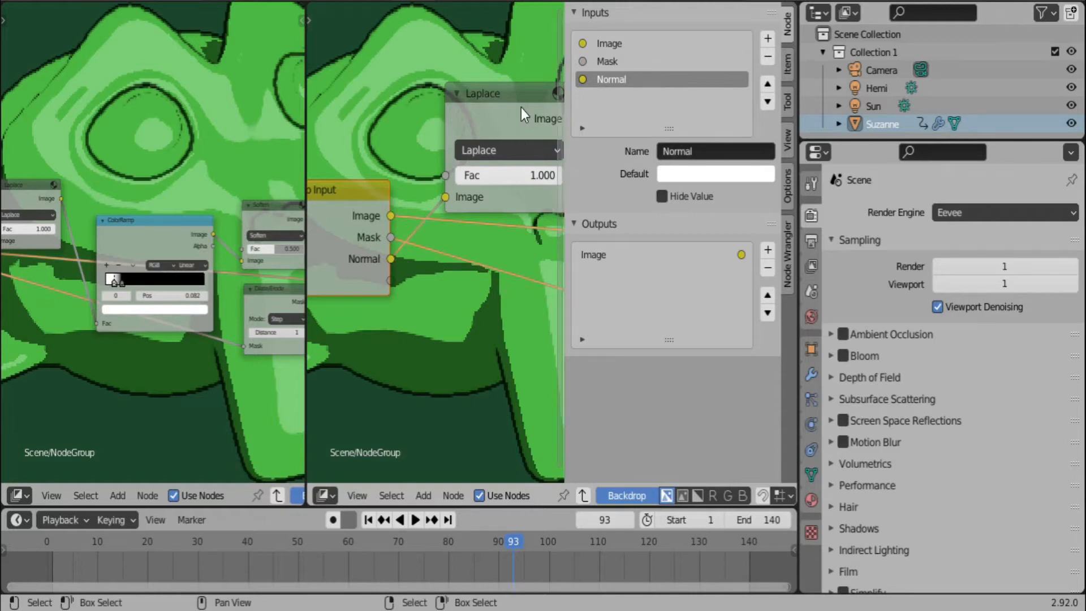
key("n")
scroll(514, 101, "down", 4)
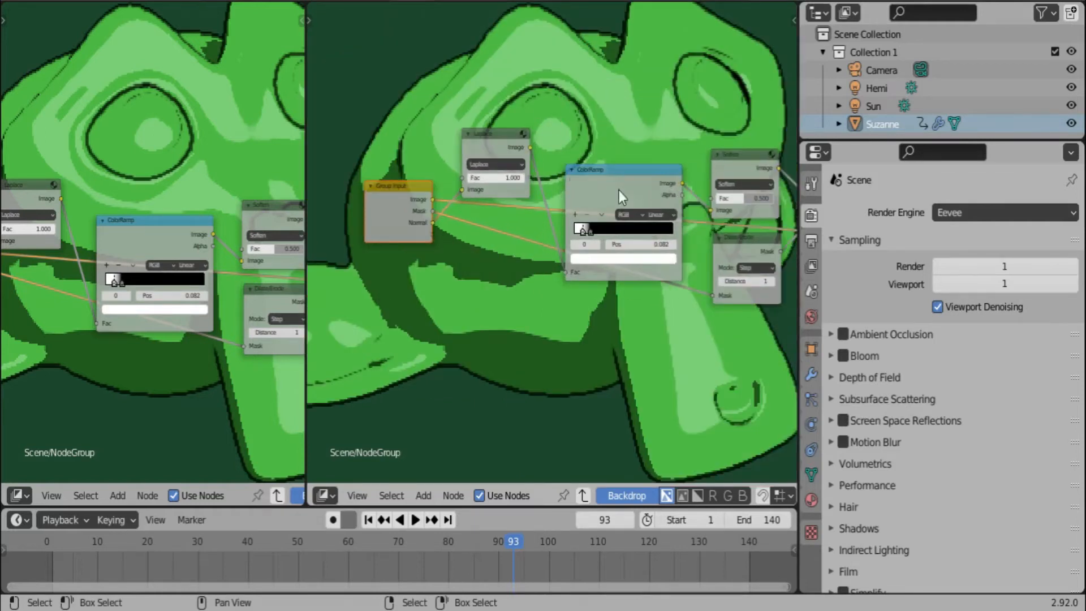
Raise the ColorRamp node inside the outline group and return to the main node tree.
scroll(571, 175, "down", 3, "ctrl")
left_click_drag(553, 185, 549, 121)
scroll(487, 175, "up", 3, "ctrl")
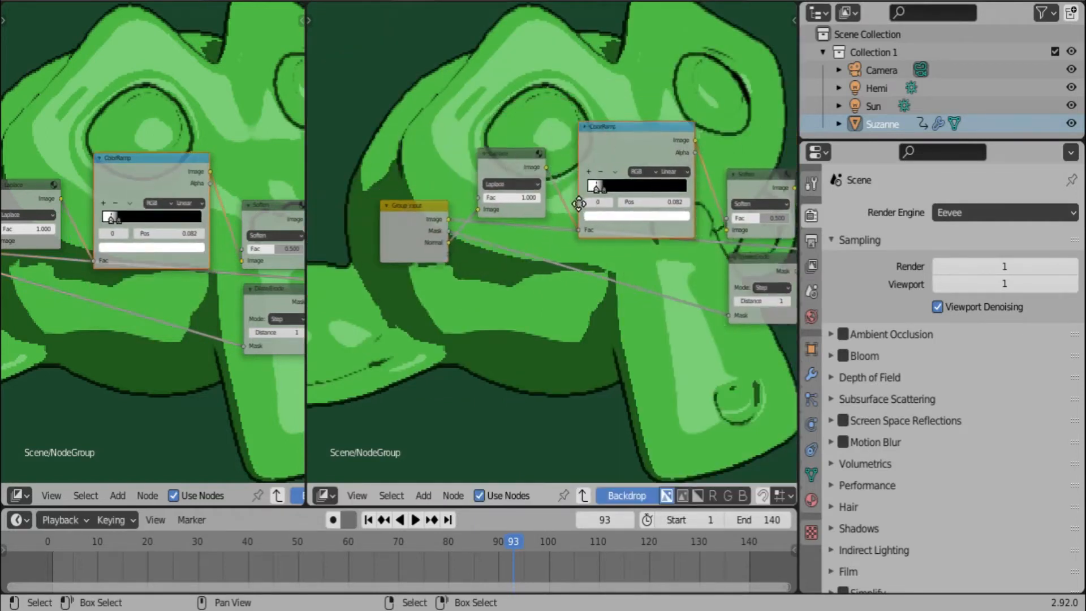
key("Tab")
middle_click_drag(428, 235, 649, 194)
Reposition the outline group node and rename the group as Quick outline NodeGroup.
left_click_drag(705, 205, 554, 212)
scroll(548, 229, "up", 3)
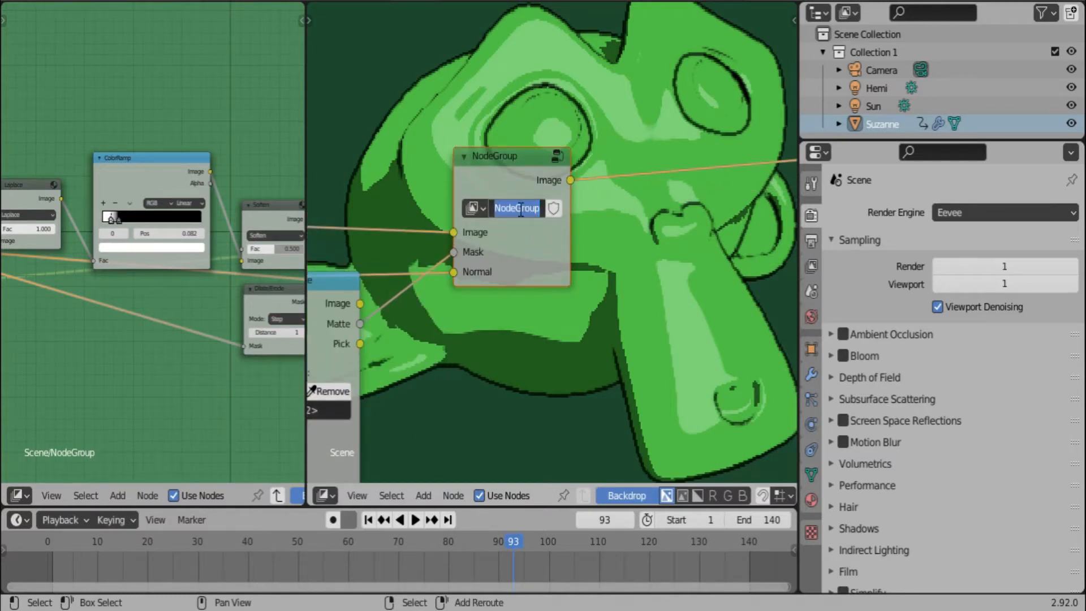
type("Quick ")
type("Outline Node")
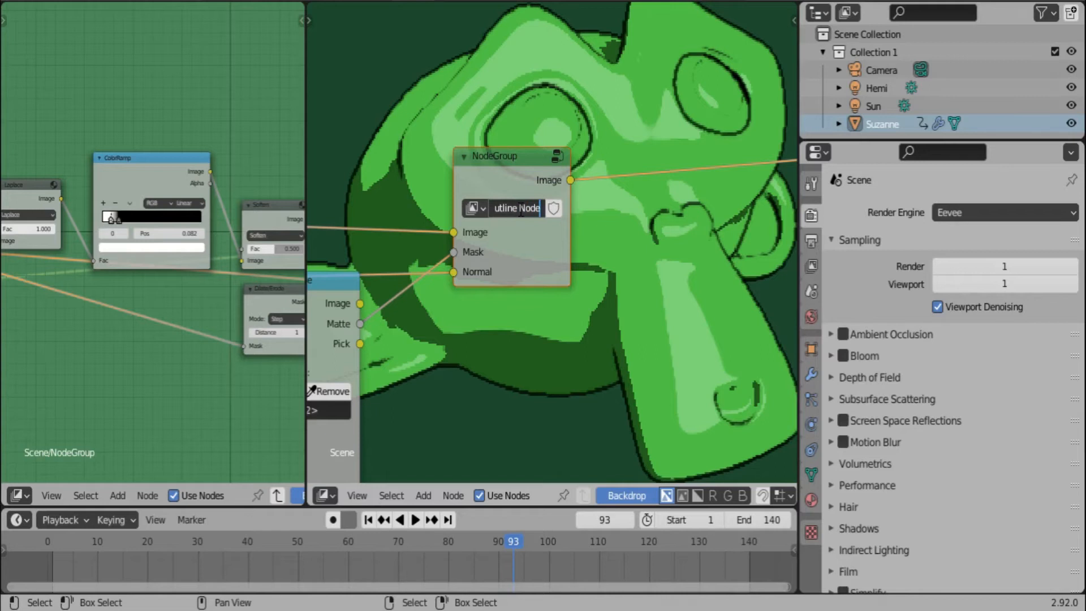
type("Group")
key("Return")
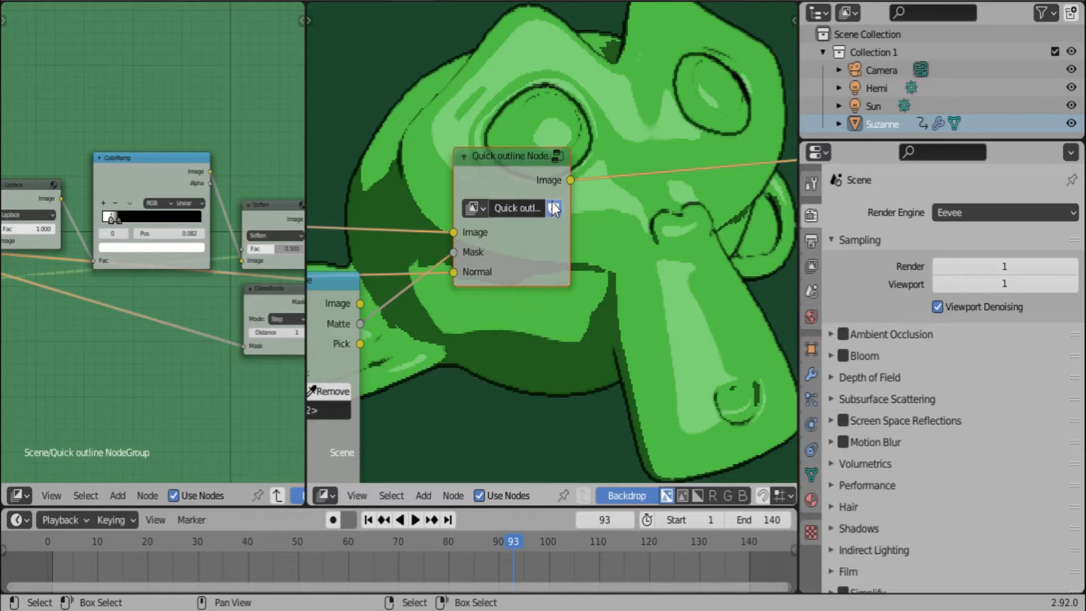
Give the Quick outline NodeGroup a fake user and widen its node to fit the full name.
left_click_drag(566, 224, 688, 220)
left_click_drag(564, 161, 521, 43)
scroll(569, 204, "down", 3)
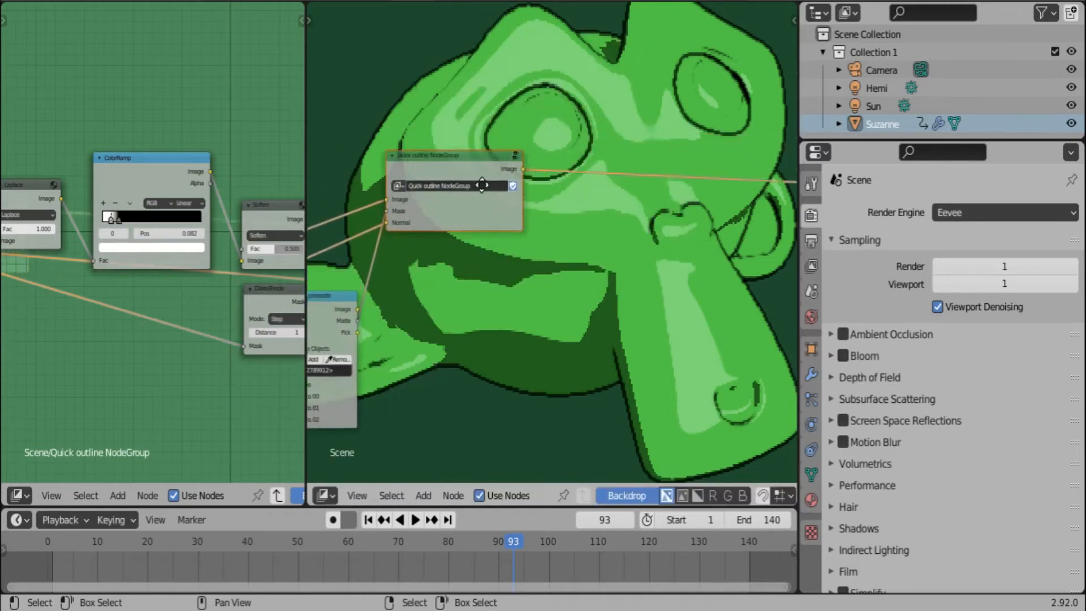
middle_click_drag(470, 164, 473, 210)
middle_click_drag(565, 213, 479, 160)
key("q")
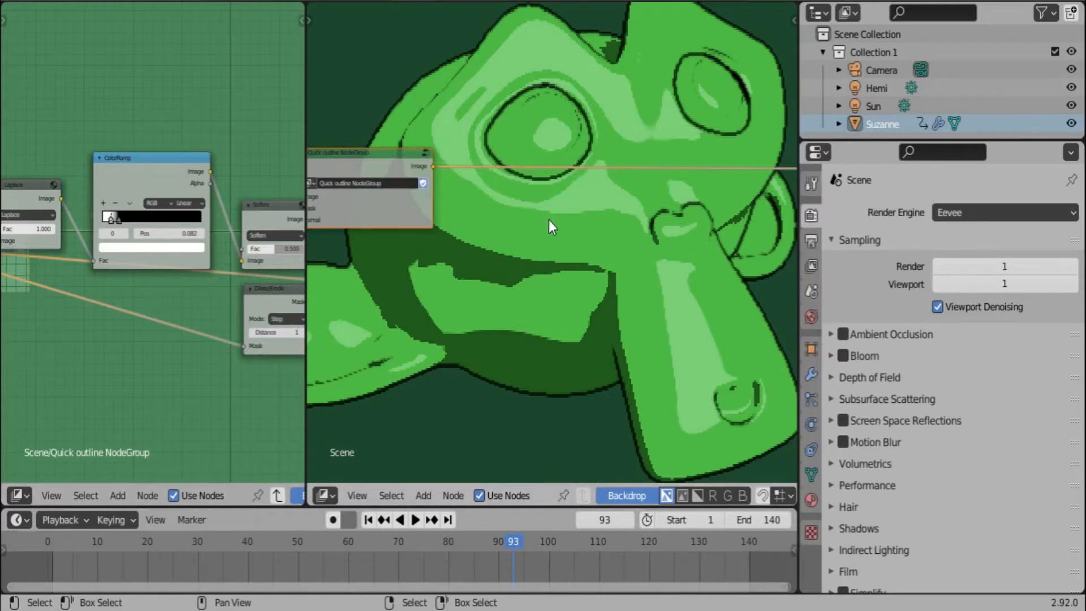
Add a Blur node and insert it on the link leaving the Quick outline NodeGroup.
left_click(535, 271)
middle_click_drag(535, 269, 539, 256)
key("shift+a")
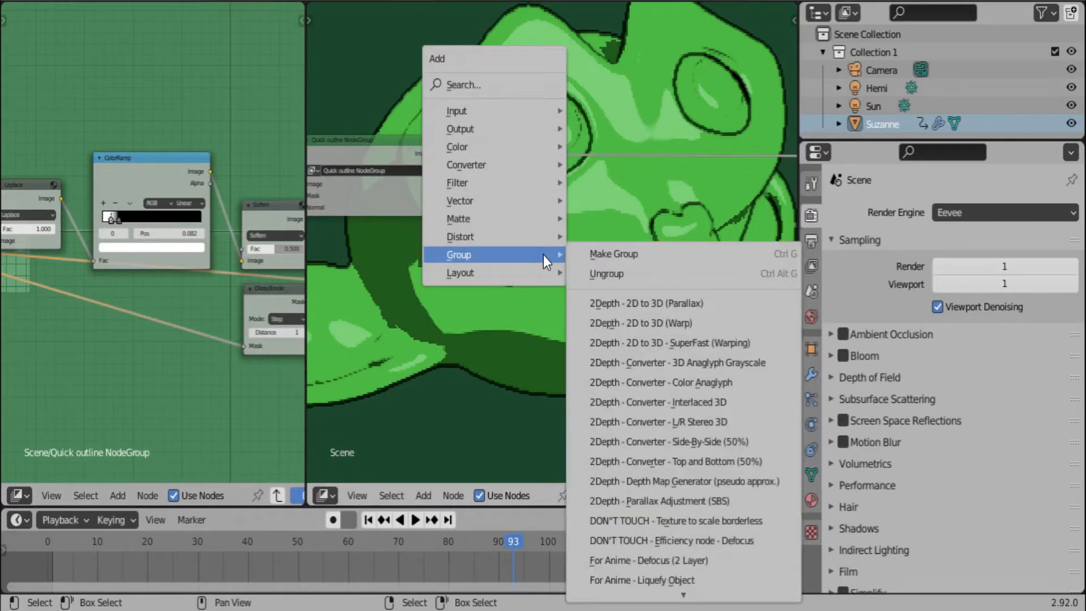
mouse_move(506, 181)
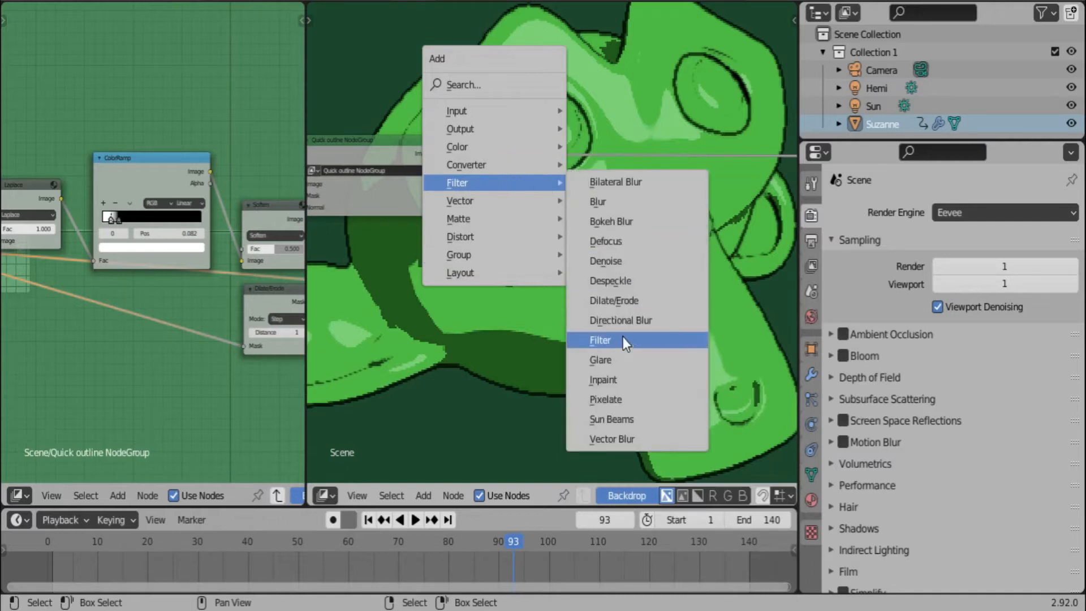
left_click(617, 205)
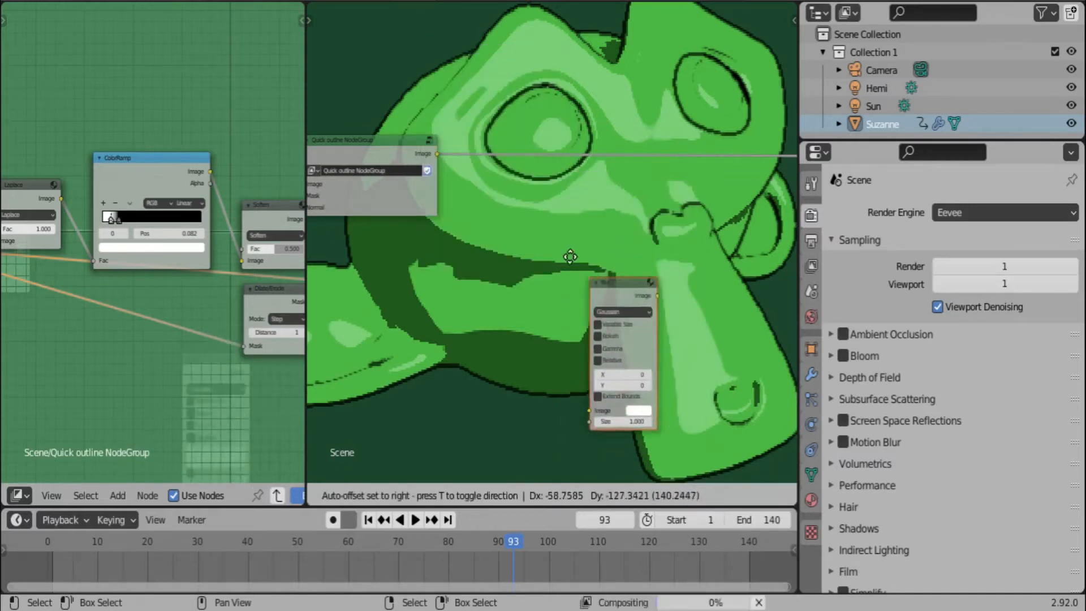
left_click(553, 235)
scroll(553, 235, "up", 2)
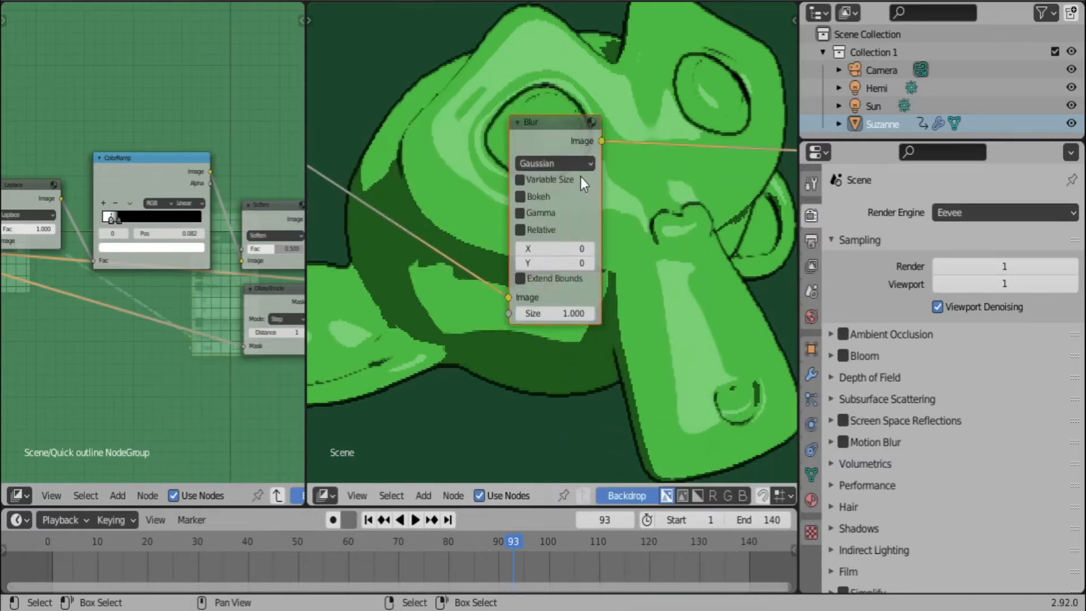
Set the Blur node to Fast Gaussian, Relative with Y aspect correction, and 1% for both X and Y.
left_click(578, 164)
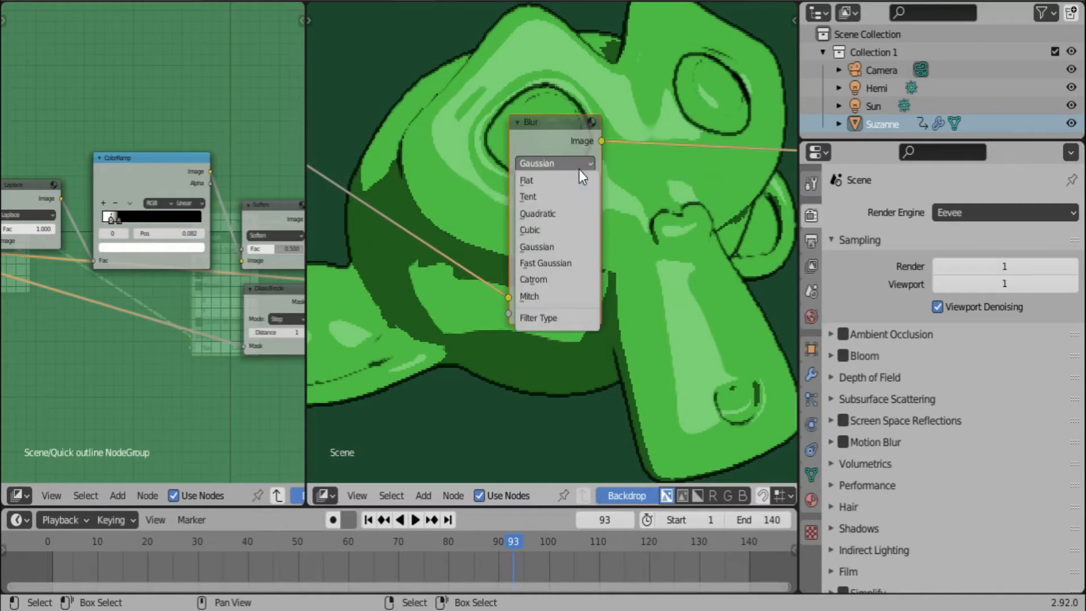
left_click(579, 260)
left_click(545, 181)
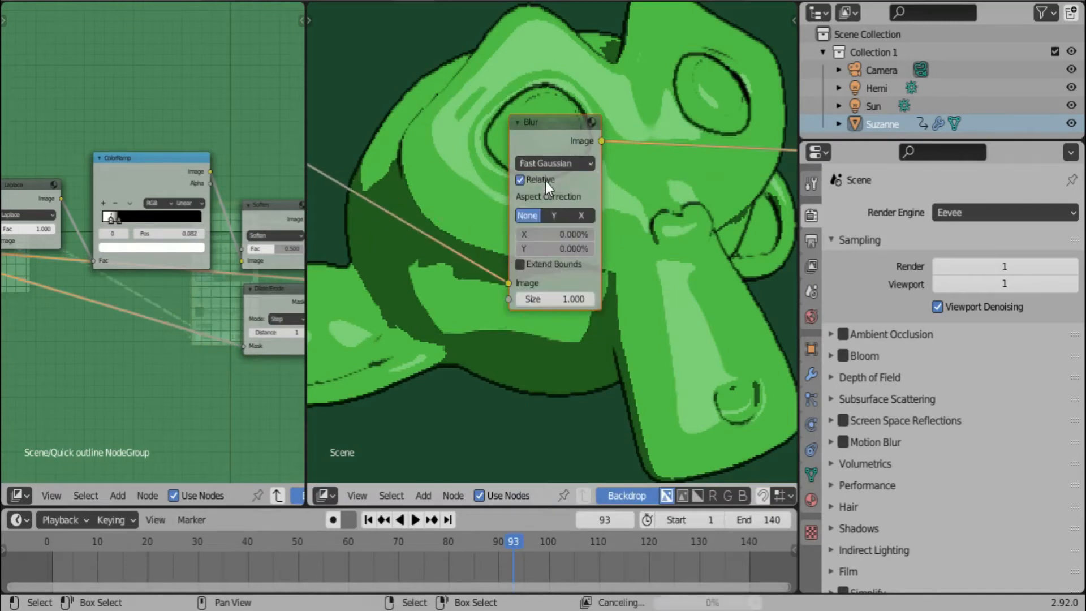
left_click(556, 215)
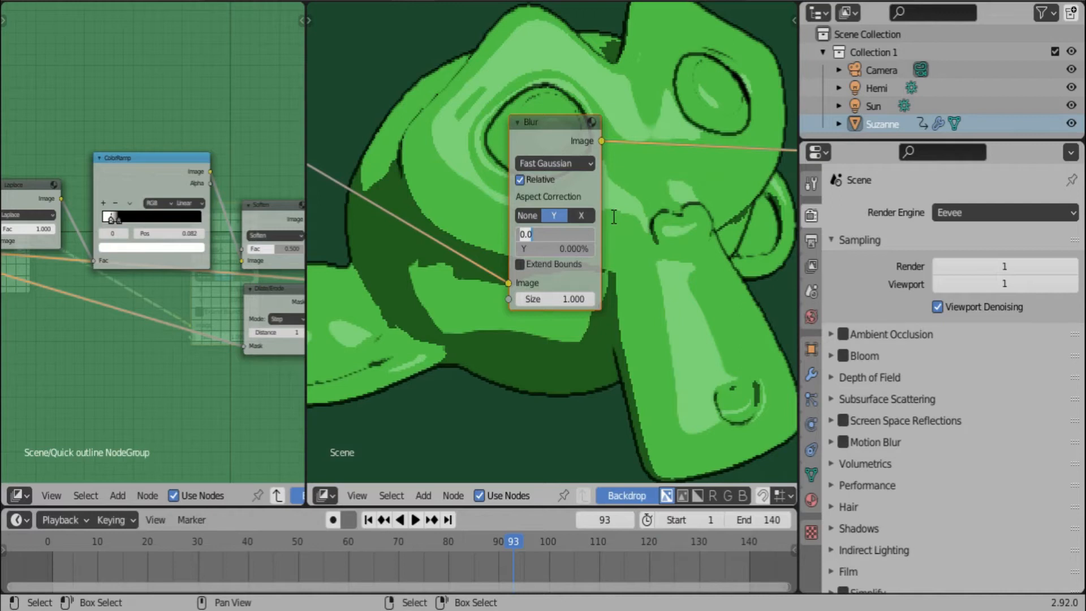
key("BackSpace")
key("BackSpace")
key("BackSpace")
type("1")
key("Return")
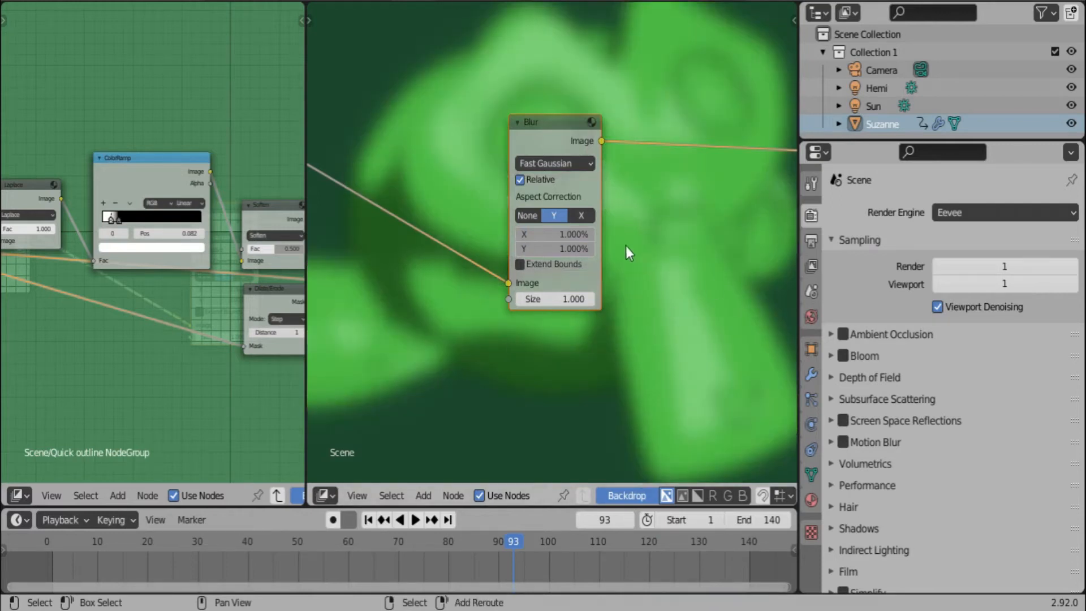
Insert a Mix node after Blur and link the Quick outline NodeGroup's Image output to its second Image input.
key("shift+a")
mouse_move(601, 209)
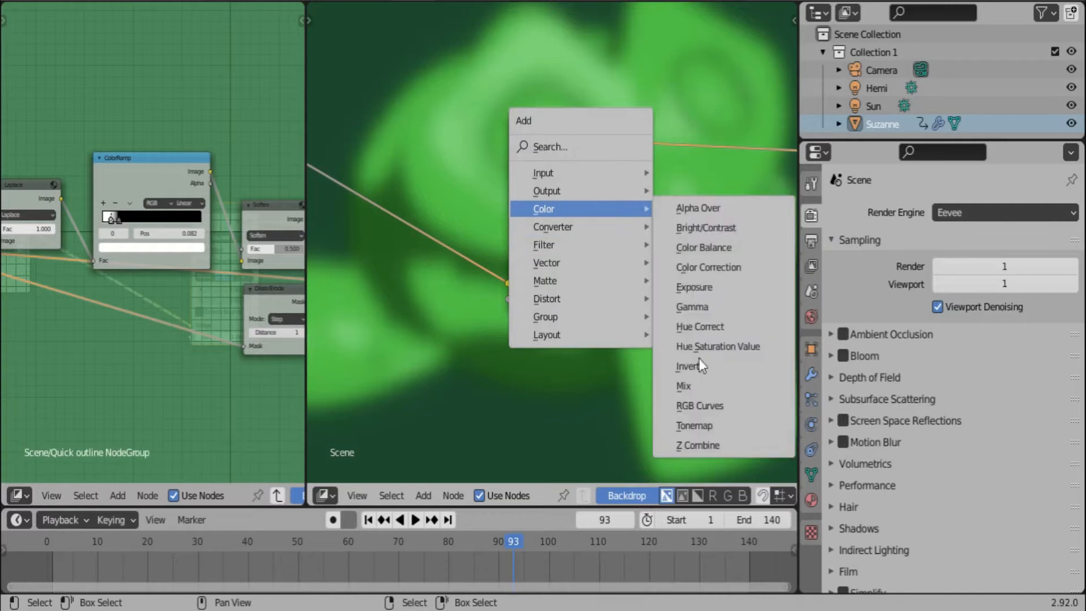
left_click(701, 393)
left_click(565, 155)
middle_click_drag(565, 155, 464, 180)
left_click_drag(450, 166, 691, 214)
middle_click_drag(691, 214, 581, 248)
scroll(551, 241, "up", 2)
Group the Blur and Mix nodes into a new node group and reposition the nodes inside it.
left_click(491, 175, "shift")
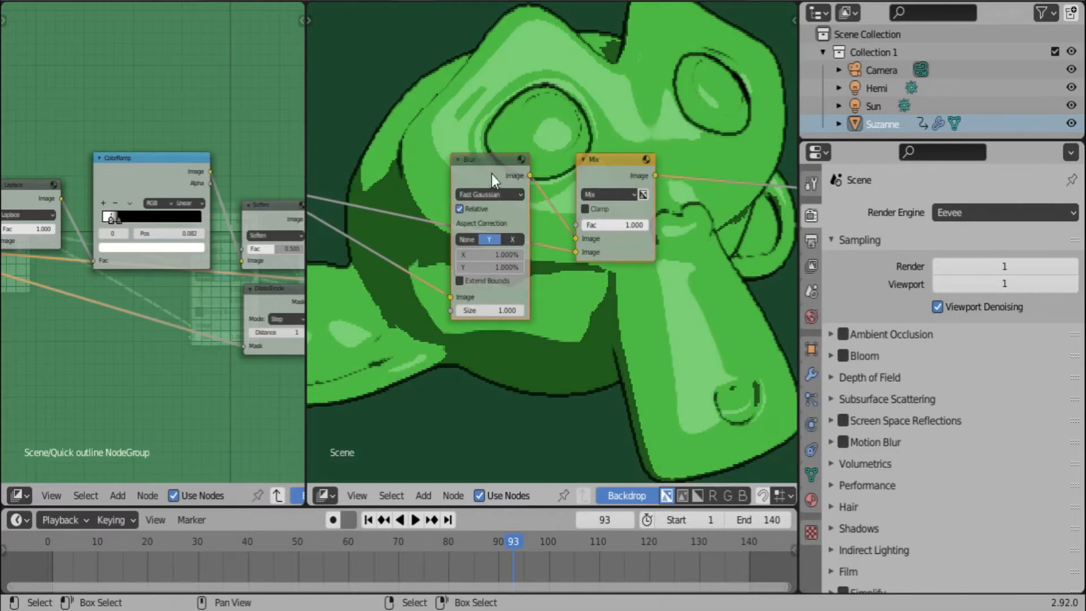
key("ctrl+g")
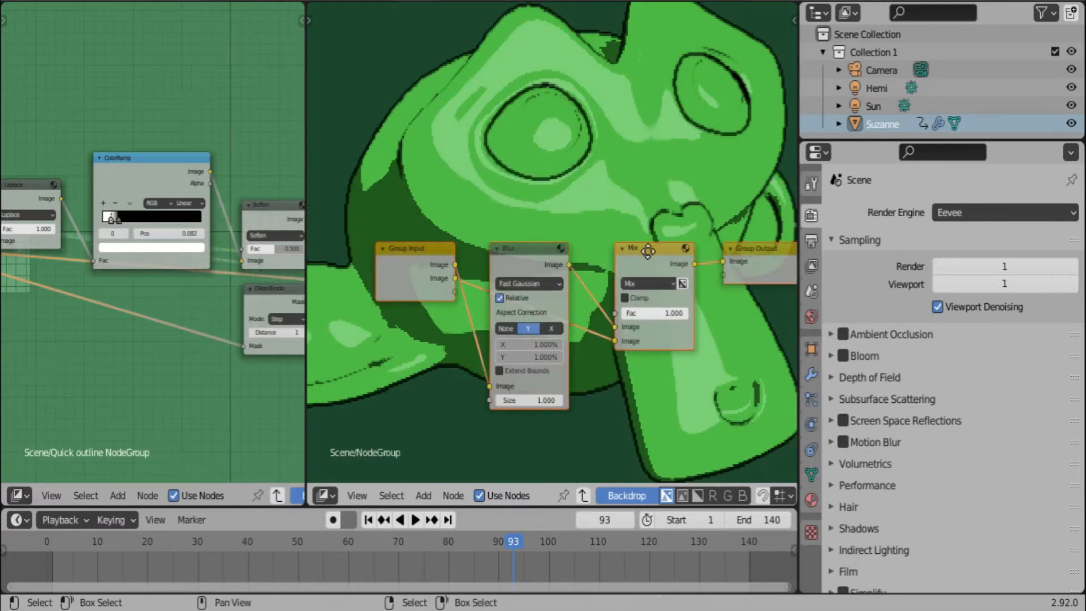
key("g")
left_click(515, 216)
left_click(610, 234)
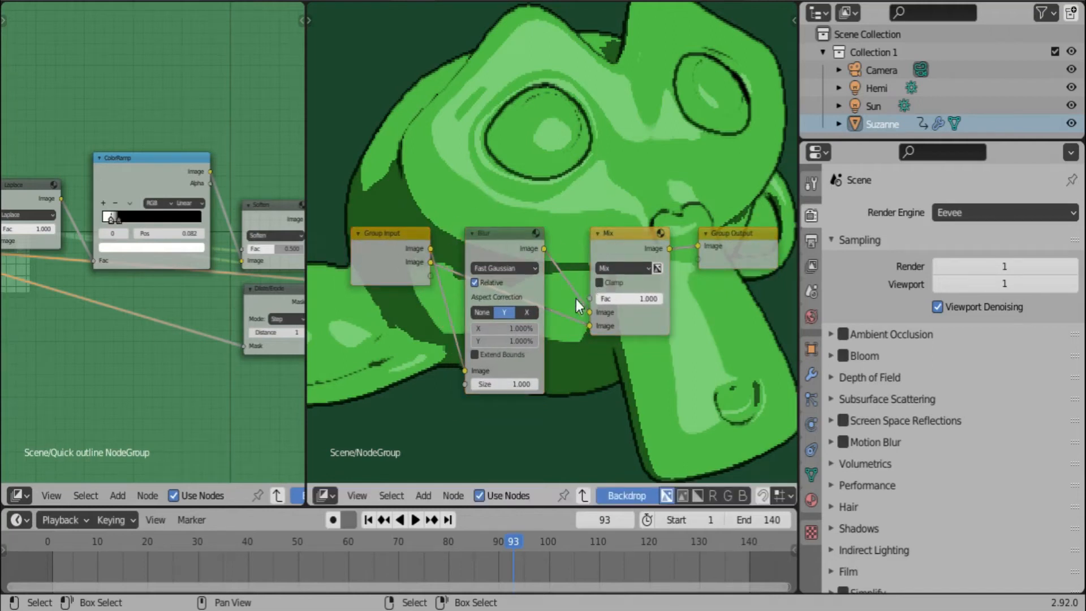
Expose the Mix node's Fac as a group input and remove the duplicate second Image input.
left_click_drag(454, 259, 431, 276)
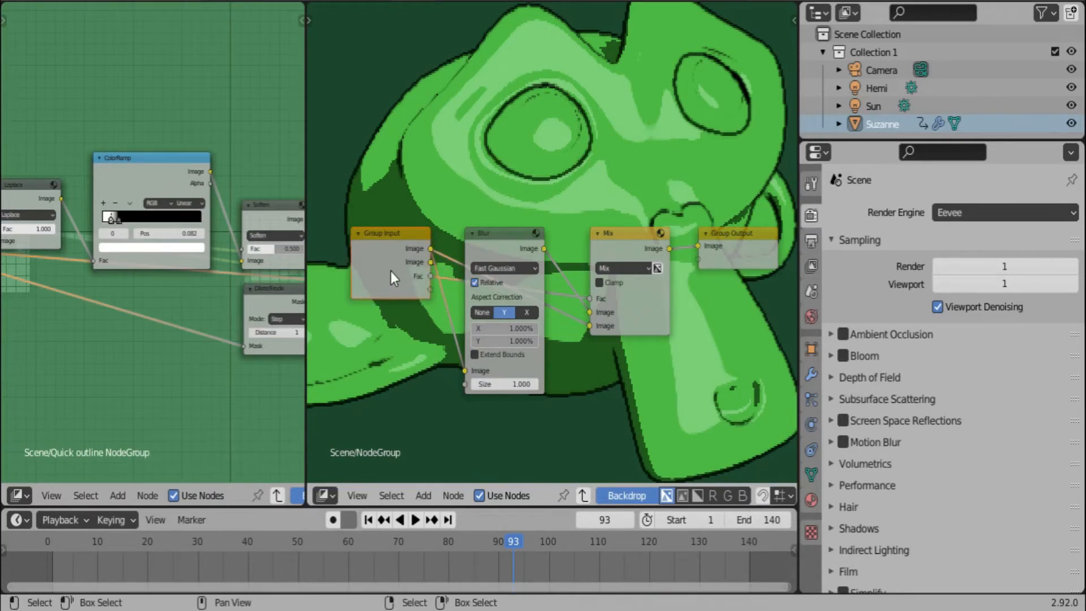
key("n")
left_click(606, 62)
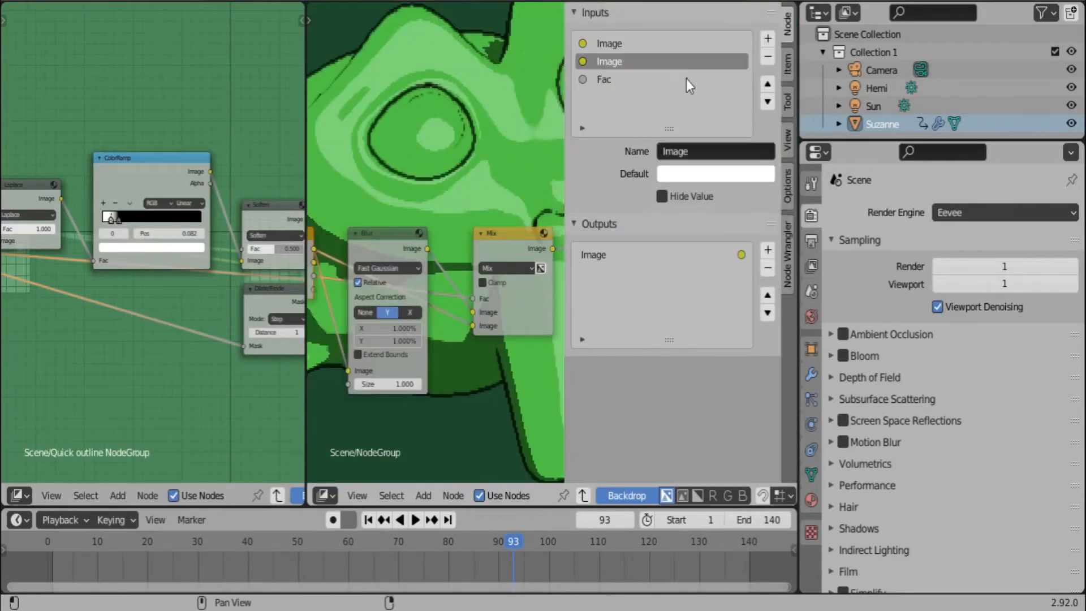
left_click(767, 57)
Expose the Blur node's Size as a group input and rename that input as Intensity.
middle_click_drag(379, 301, 450, 300)
left_click_drag(419, 384, 353, 304)
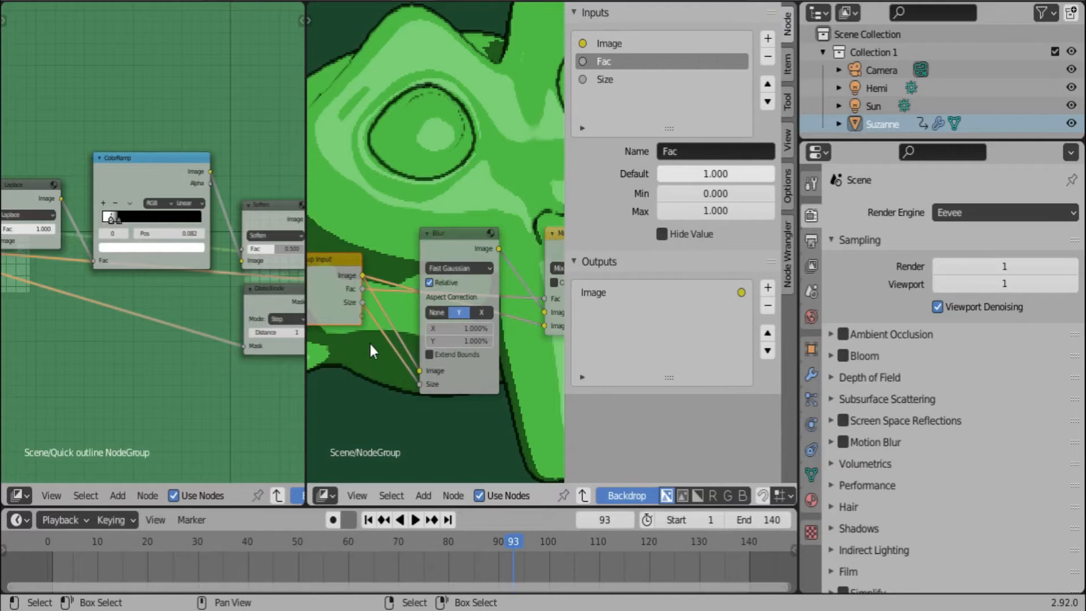
double_click(609, 80)
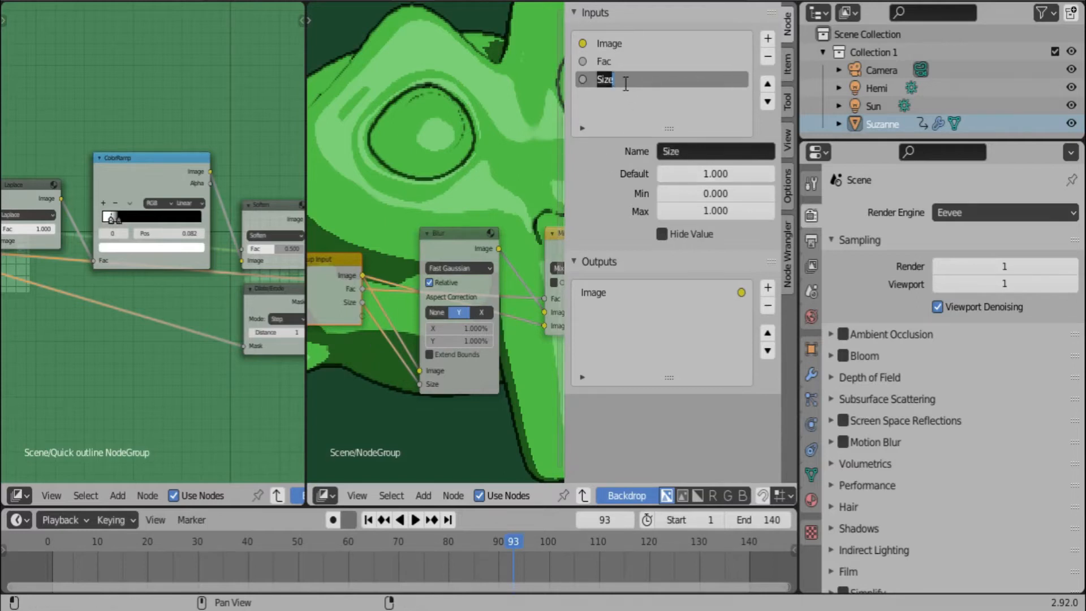
type("Inesity")
key("Return")
double_click(607, 81)
left_click(607, 81)
type("t")
key("Return")
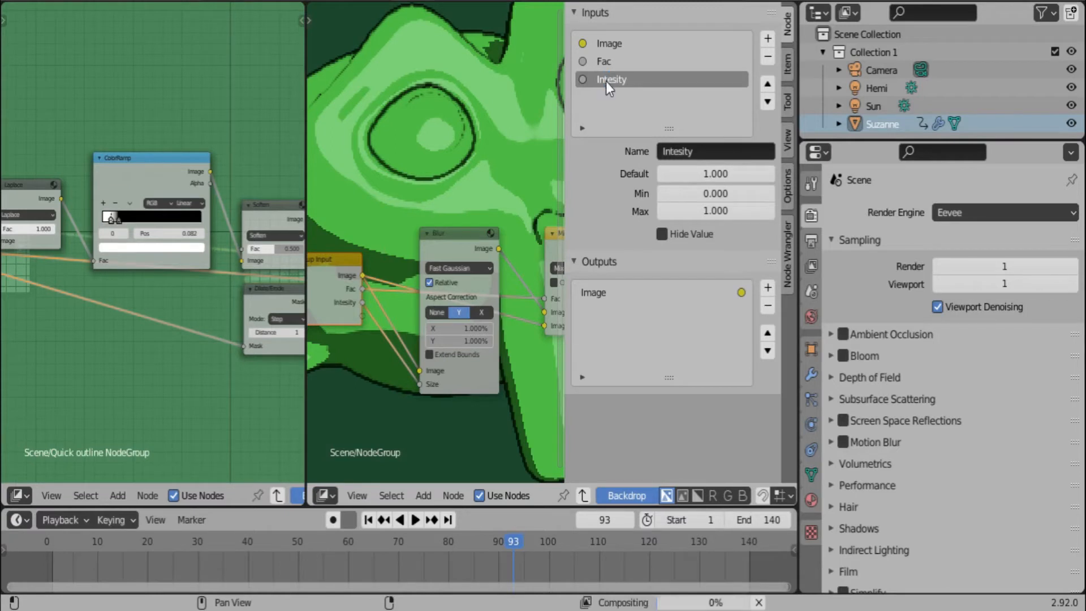
left_click(613, 79)
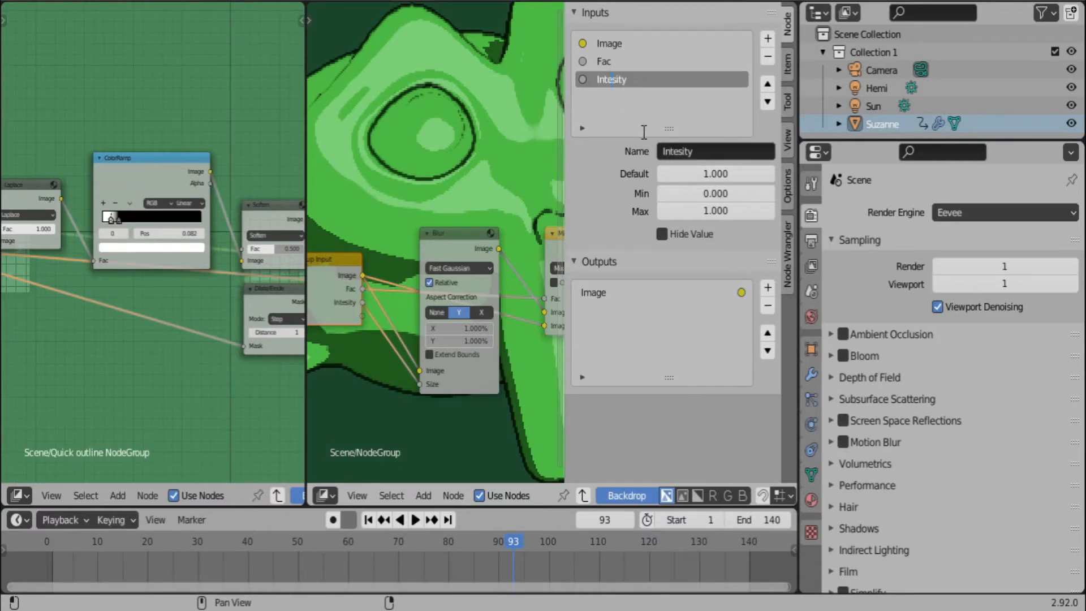
type("n")
key("Return")
Rename the group's Fac input as Factor and hide the sidebar.
left_click(611, 59)
type("to")
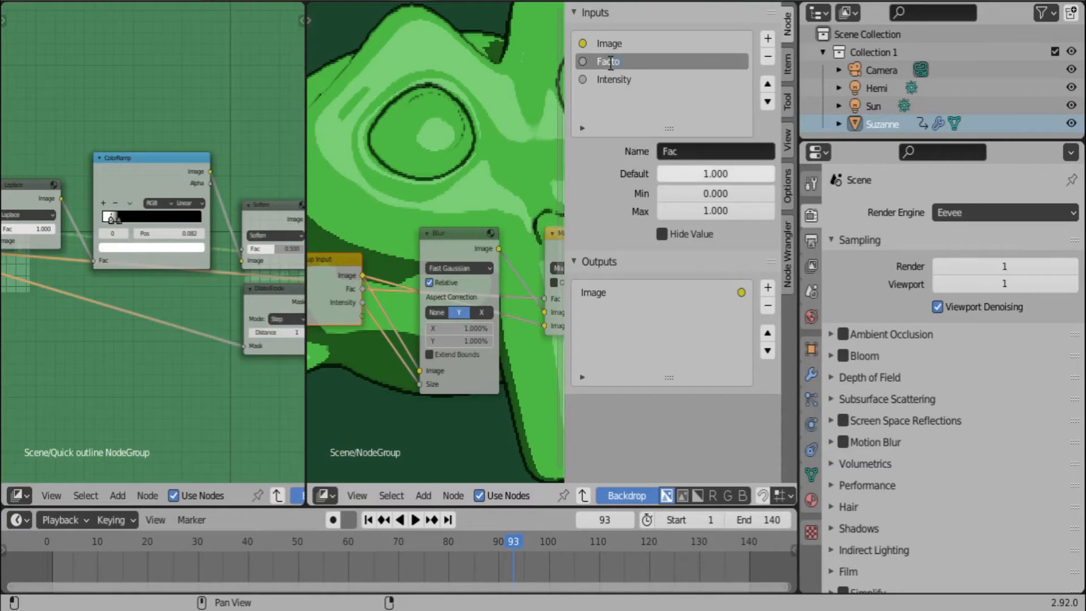
key("Return")
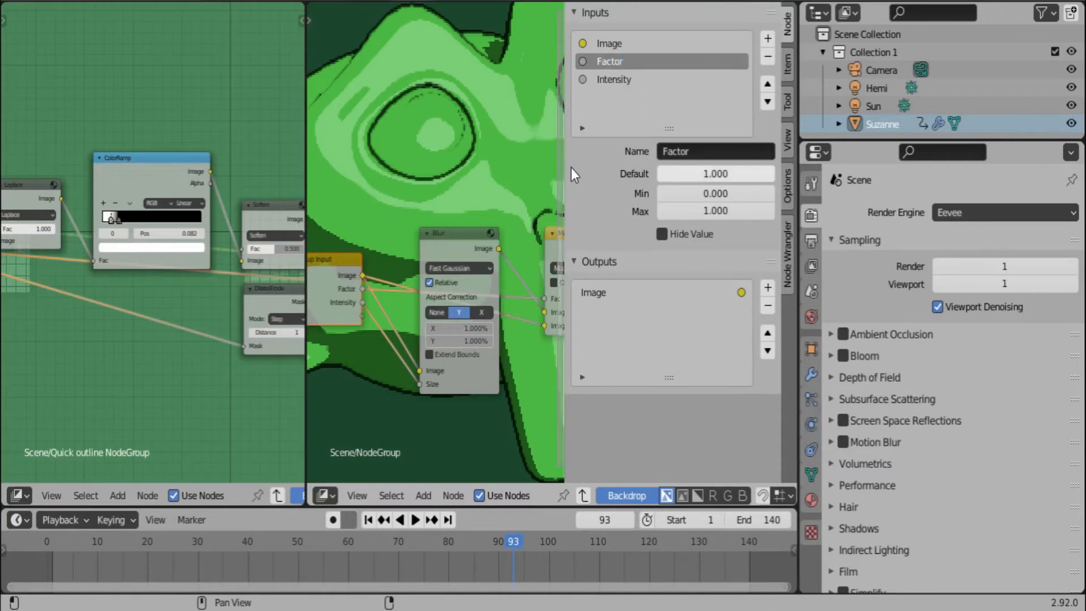
key("n")
middle_click_drag(651, 246, 576, 222)
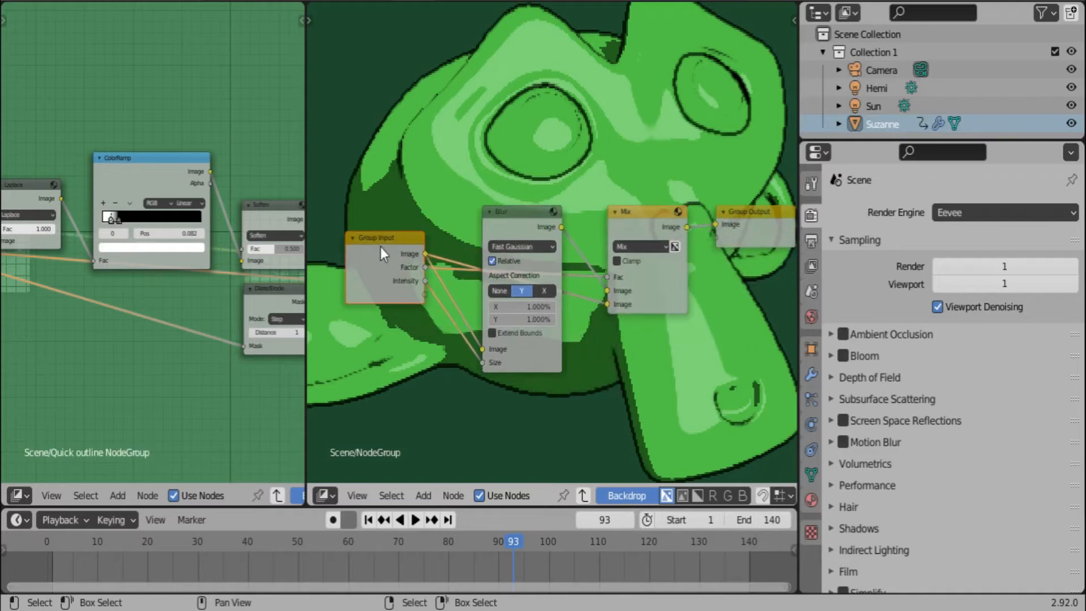
Tidy the positions of the nodes inside the blur group and return to the main node tree.
key("n")
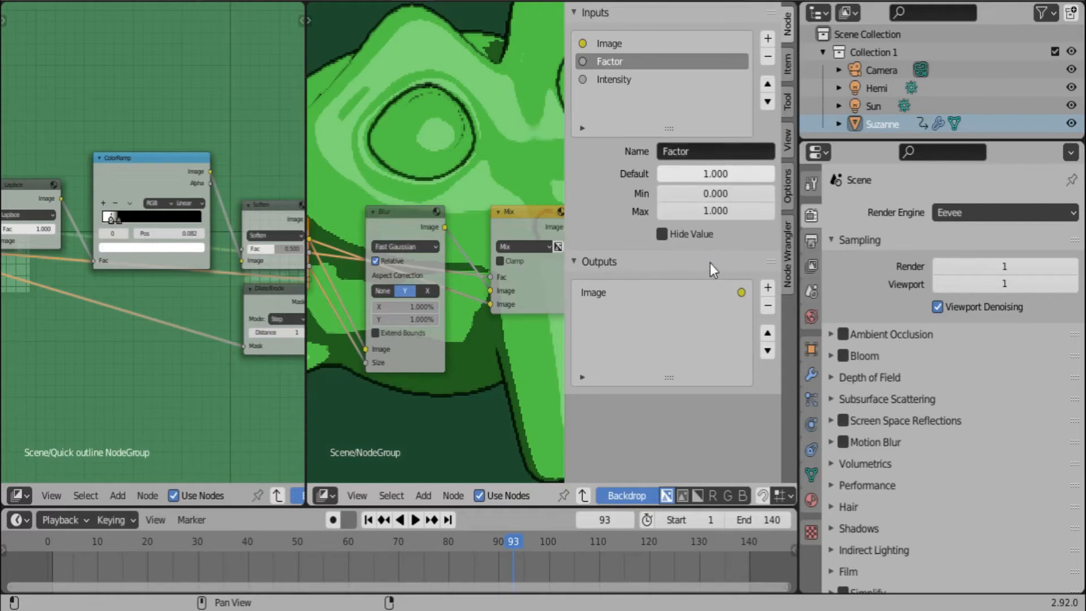
key("n")
left_click_drag(519, 215, 511, 184)
left_click_drag(637, 237, 626, 230)
key("Tab")
Widen the blur group's node and rename the group as Quick Blur NodeGroup.
middle_click_drag(555, 255, 579, 291)
scroll(575, 230, "up", 4)
left_click_drag(631, 244, 679, 243)
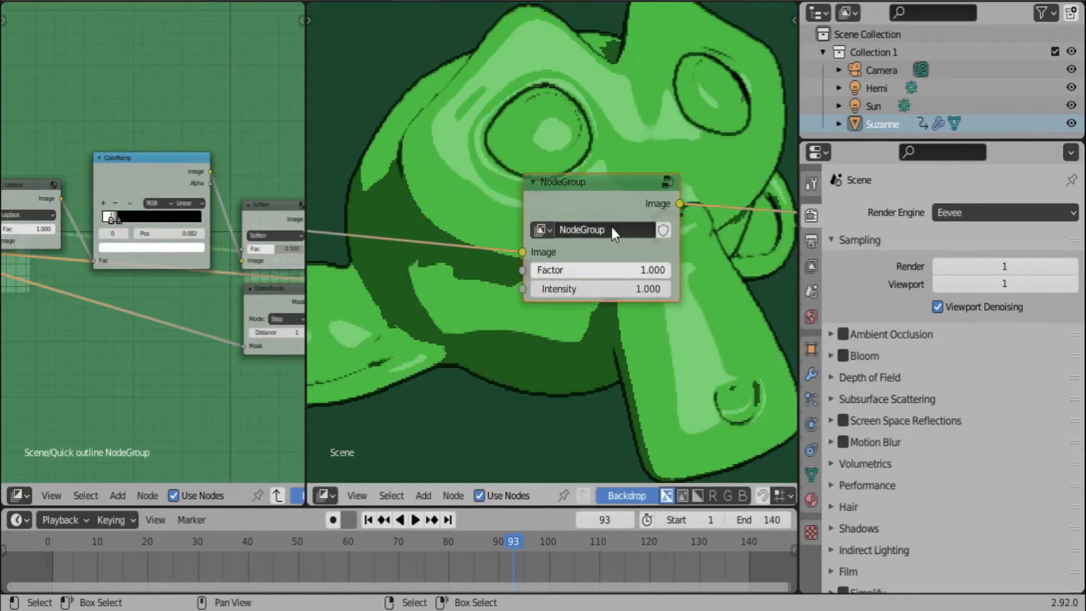
double_click(614, 228)
type("Quick Blur NodeGroup")
key("Return")
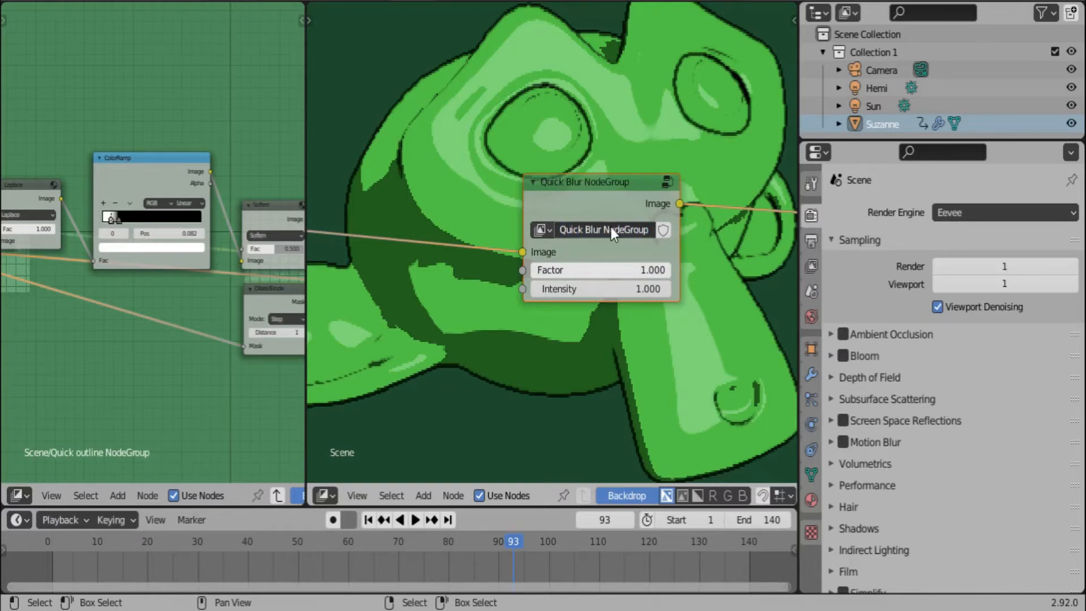
Give the Quick Blur NodeGroup a fake user and adjust the placement of its node.
left_click(663, 230)
left_click_drag(599, 206, 515, 192)
middle_click_drag(552, 219, 594, 224)
scroll(591, 226, "down", 2)
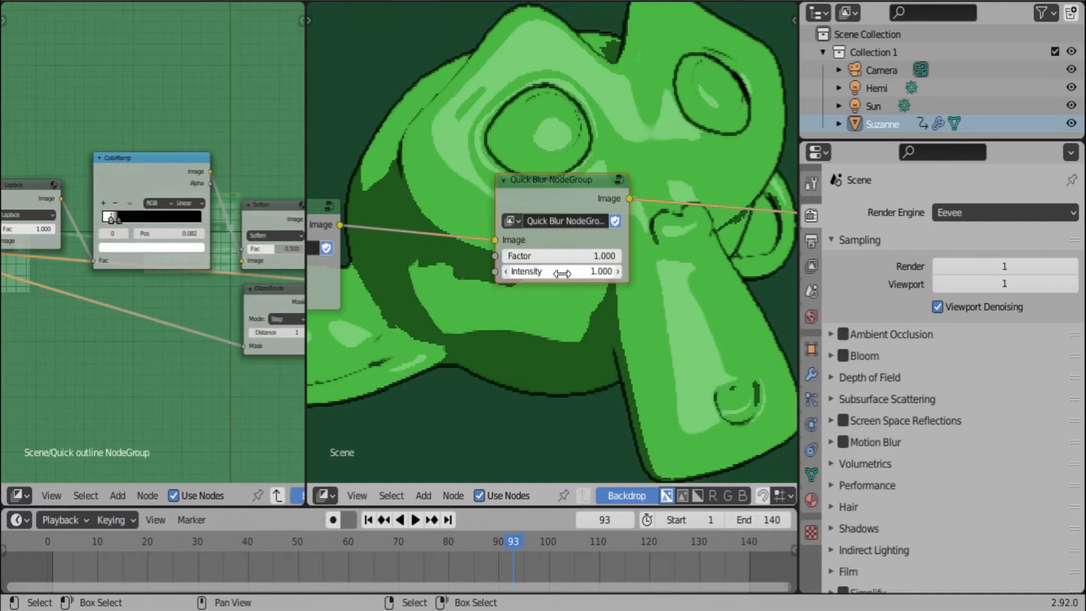
Test the Quick Blur NodeGroup's Factor at 0.505, 1.000 and 0.516.
mouse_move(562, 256)
left_mouse_down()
mouse_move(521, 256)
mouse_move(562, 256)
left_mouse_up()
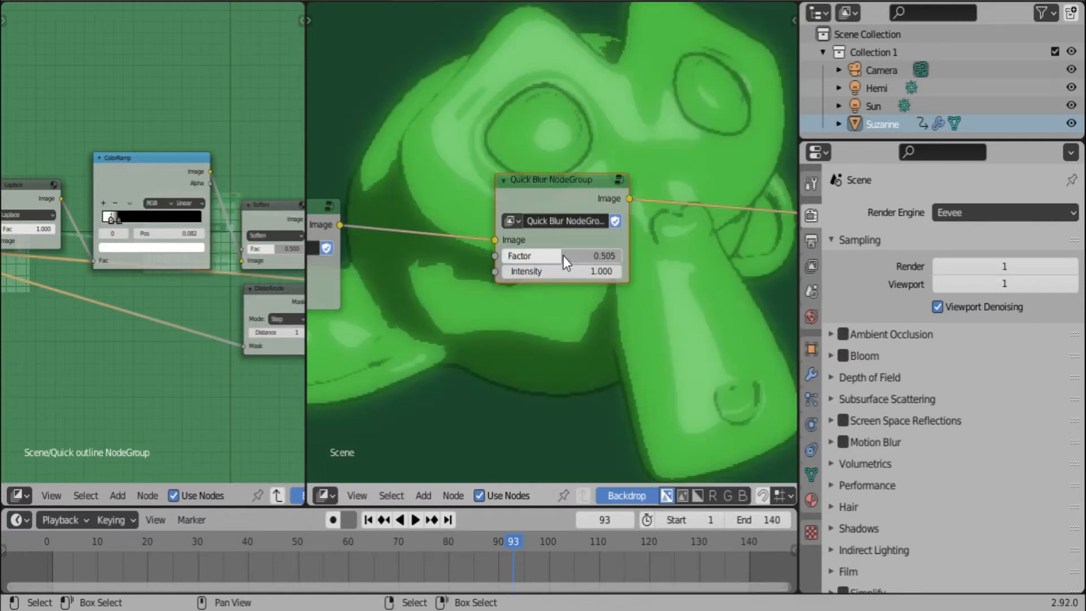
left_click_drag(573, 252, 619, 256)
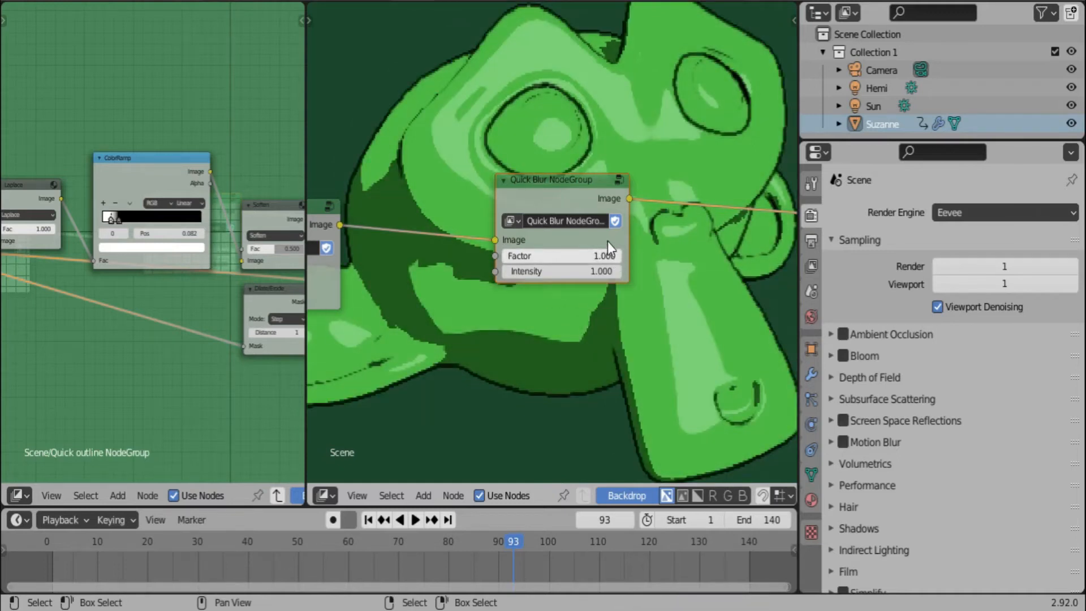
left_click_drag(602, 249, 554, 252)
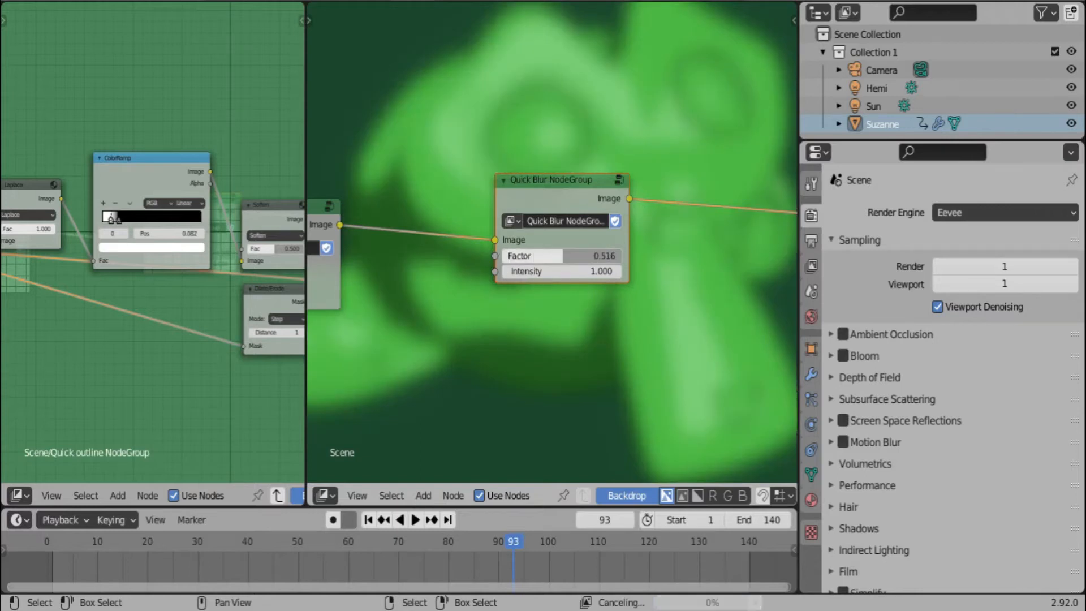
Move the Mix node's first Image link to its second Image input inside the Quick Blur NodeGroup, and set the group's Factor to 0.462.
left_click(618, 181)
left_click_drag(602, 292, 604, 306)
left_click(358, 229)
key("Tab")
mouse_move(563, 257)
left_mouse_down()
mouse_move(522, 257)
mouse_move(600, 256)
mouse_move(528, 257)
mouse_move(559, 257)
left_mouse_up()
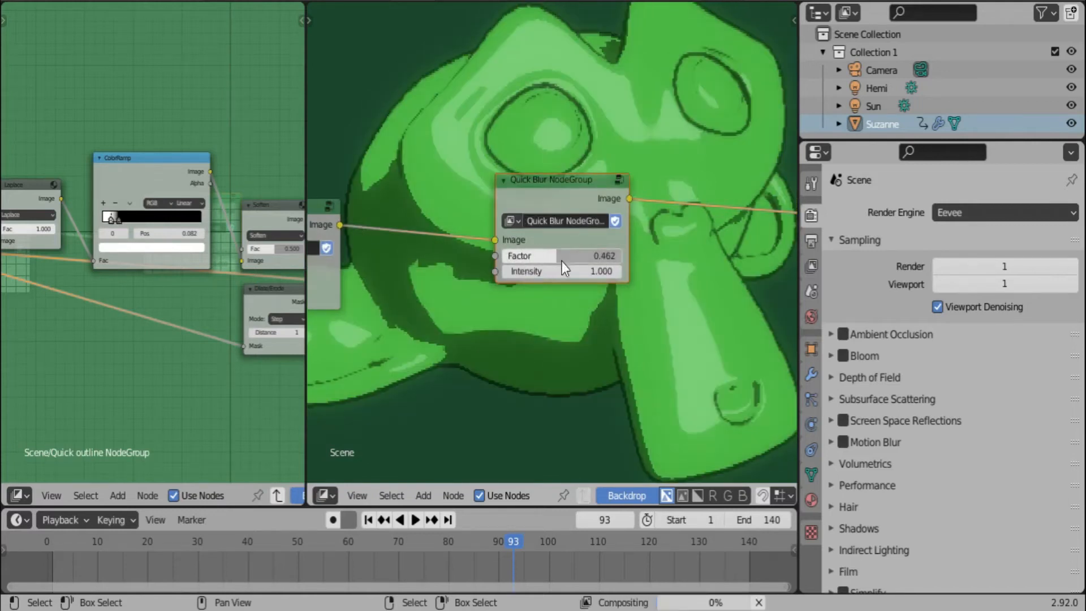
Move the Quick Blur NodeGroup closer to the outline group and bring the reroute, Composite and Viewer nodes nearer to it.
left_click(572, 271)
key("Escape")
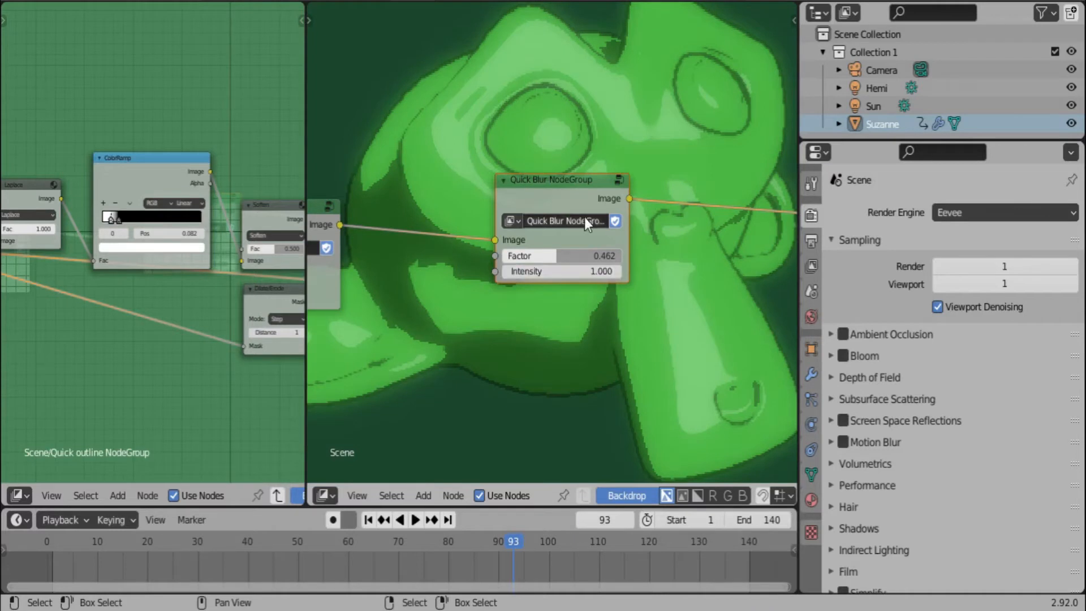
left_click_drag(555, 198, 454, 218)
scroll(578, 229, "down", 8)
middle_click_drag(701, 225, 537, 221)
left_click_drag(633, 239, 652, 300)
key("g")
left_click(474, 263)
left_click(440, 267)
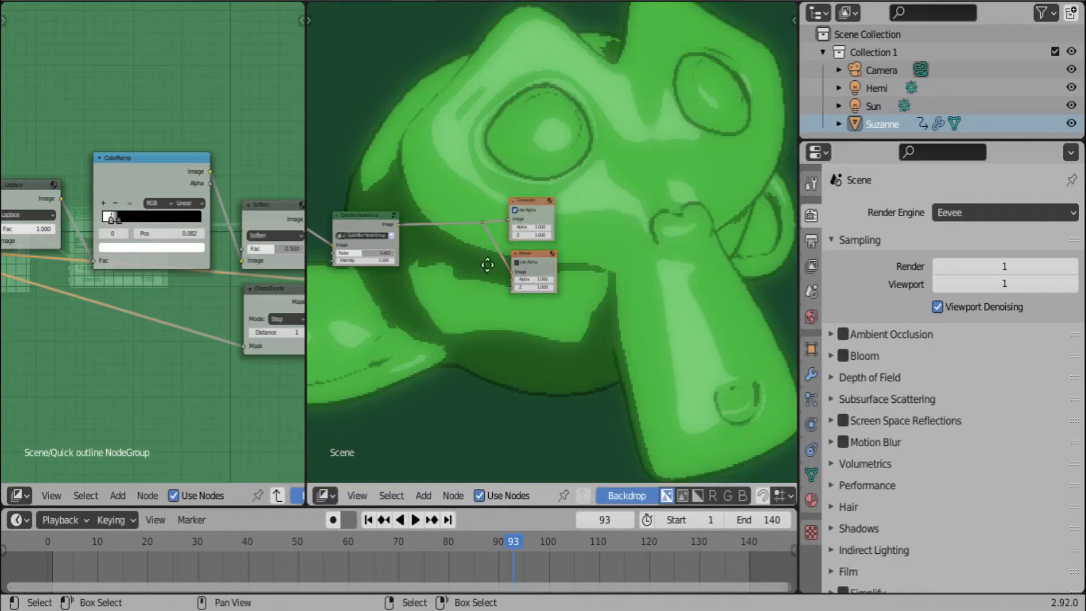
middle_click_drag(467, 268, 624, 269)
middle_click_drag(452, 243, 667, 234)
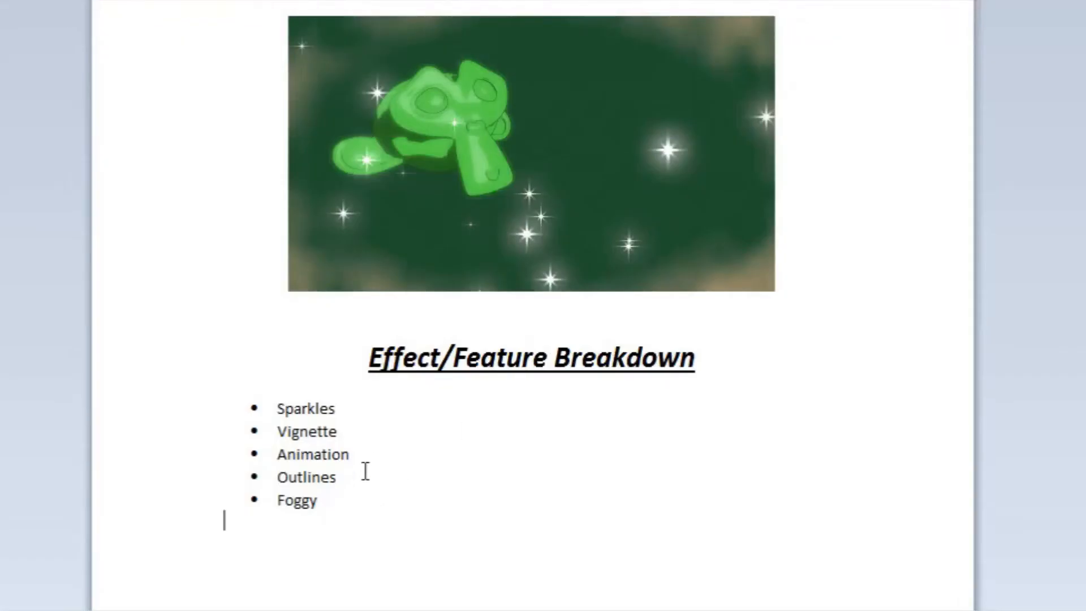
Switch to the Effect/Feature Breakdown document and add DONE after the Foggy and Outlines bullets.
left_click(351, 501)
type("DONE")
key("Up")
type("DONE")
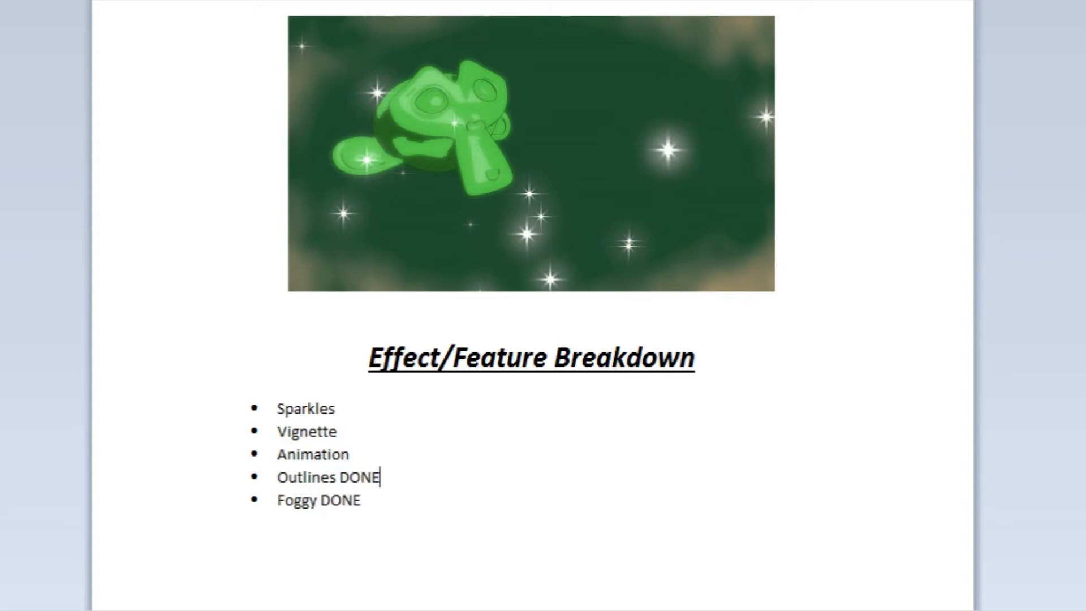
Try marking the Vignette bullet as DONE, and remove the added text again.
key("Up")
key("Up")
type("DONE")
key("Return")
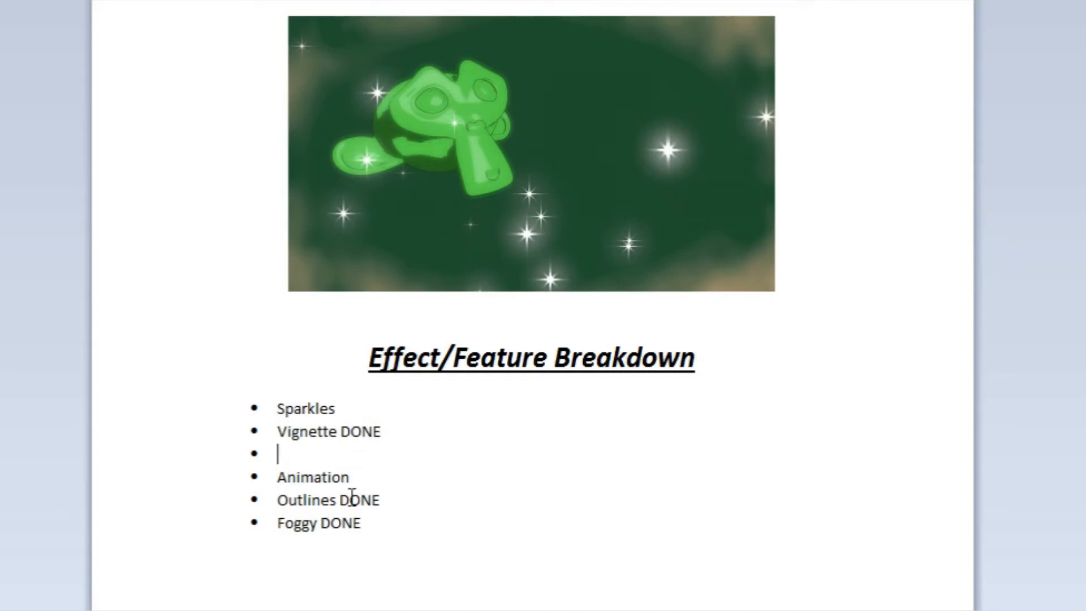
key("BackSpace")
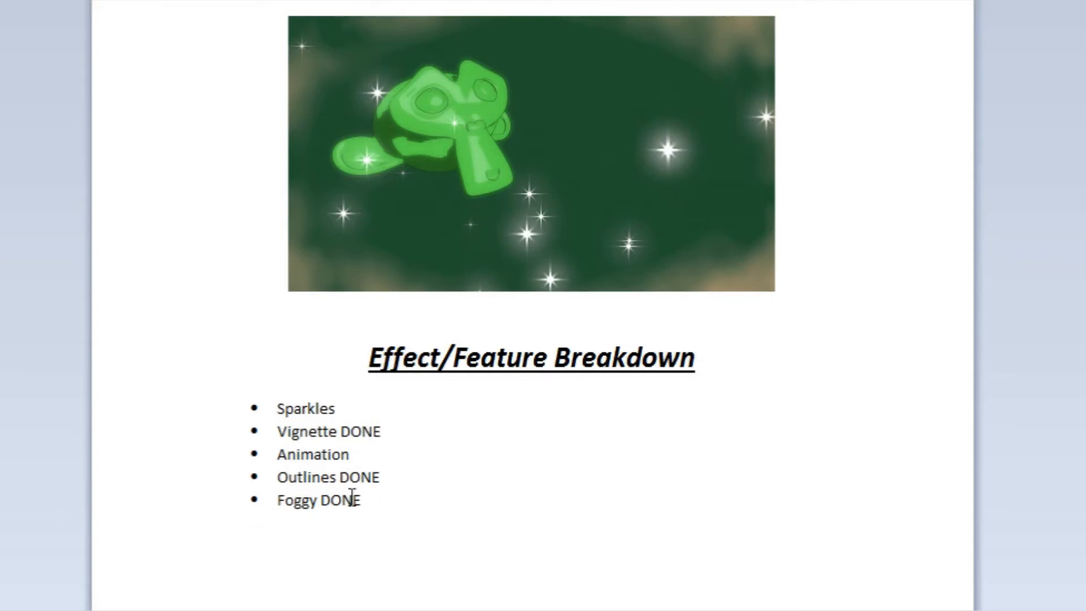
key("BackSpace")
key("BackSpace")
key("BackSpace")
key("BackSpace")
key("BackSpace")
left_click(358, 402)
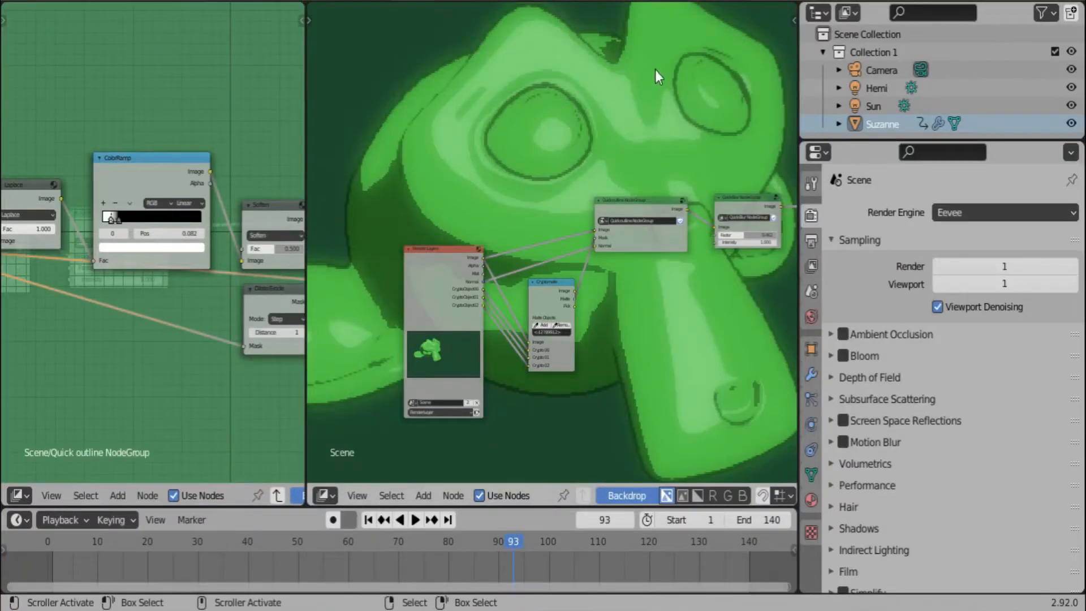
Back in Blender, leave the Quick outline NodeGroup and merge the two node editors into one.
key("Tab")
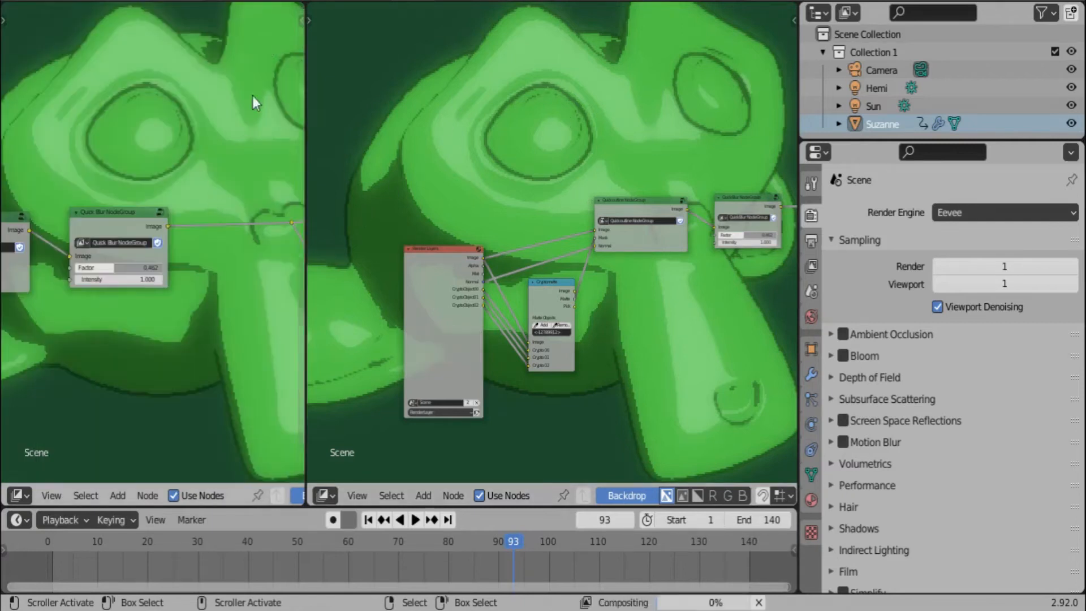
left_click_drag(306, 7, 475, 73)
Move the reroute, Composite and Viewer nodes farther from the Quick Blur NodeGroup to make room for new nodes.
middle_click_drag(469, 203, 555, 176)
middle_click_drag(540, 236, 348, 250)
key("c")
left_click_drag(449, 223, 497, 249)
right_click(497, 249)
key("g")
left_click(588, 240)
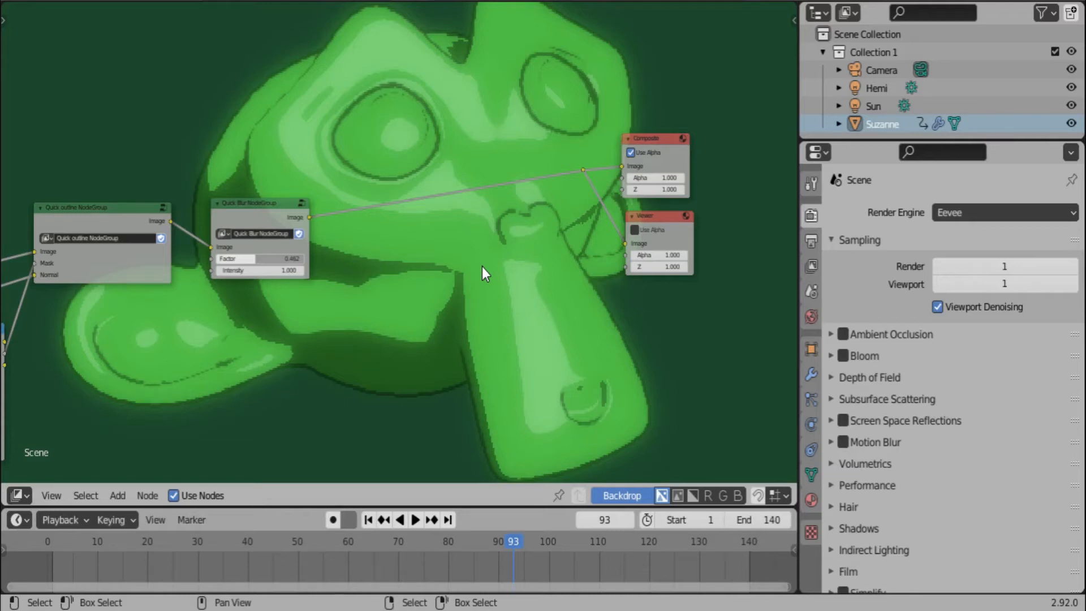
Add a Texture input node below the Quick Blur NodeGroup.
key("shift+a")
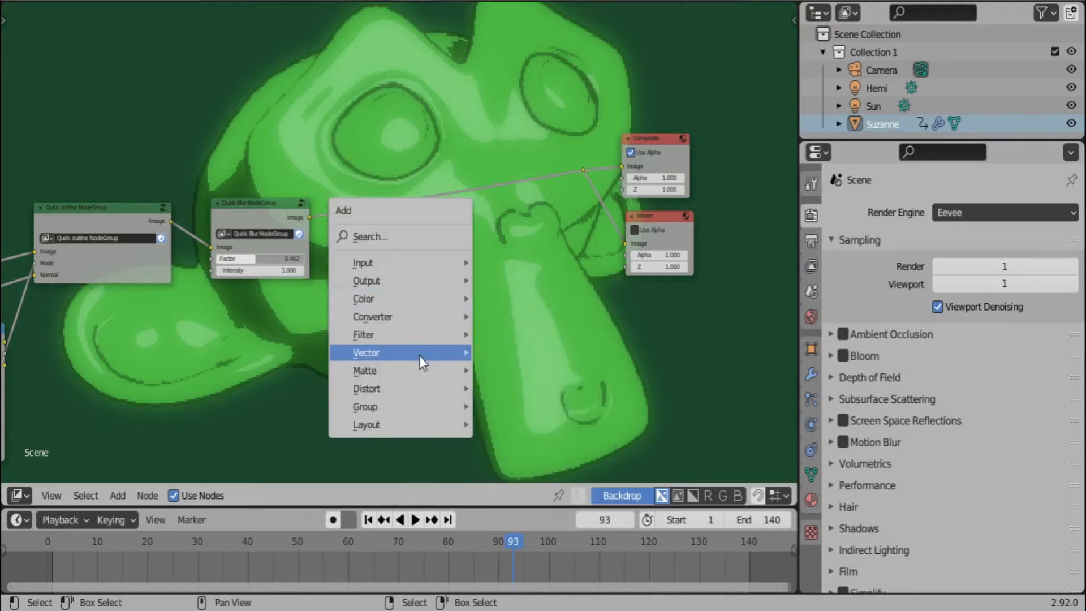
mouse_move(405, 263)
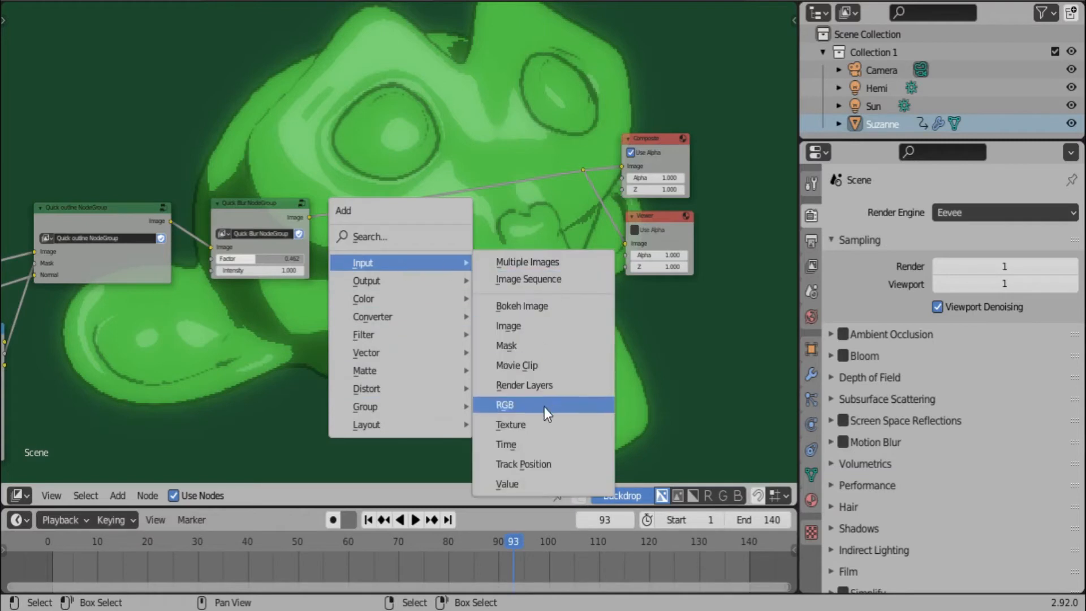
left_click(547, 427)
left_click(370, 368)
middle_click_drag(425, 395, 426, 193)
scroll(509, 252, "up", 2)
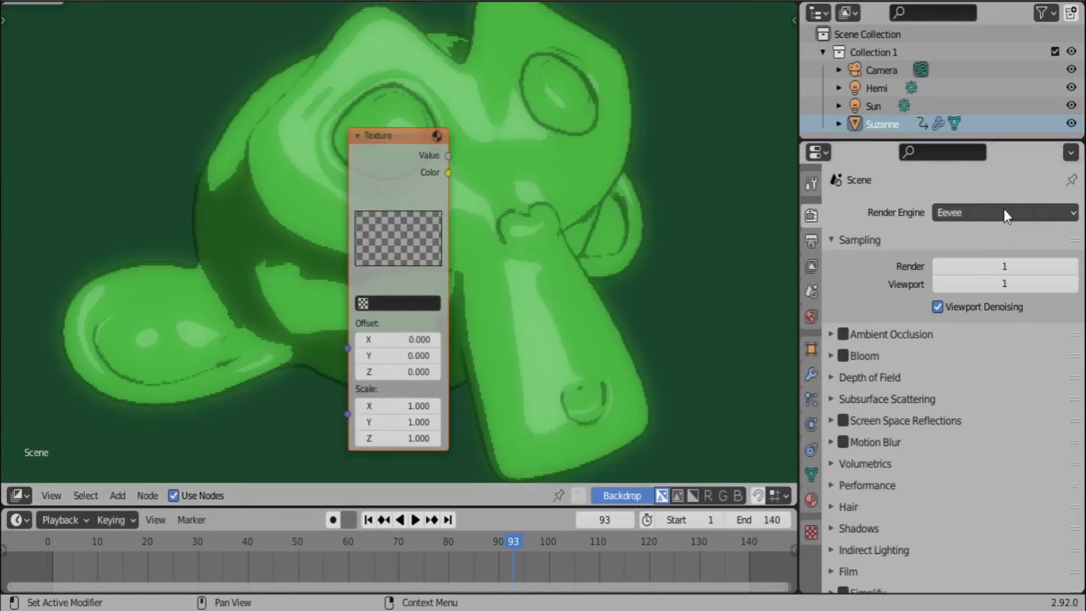
Show the texture properties and assign the Sparkle texture to the Texture node.
left_click(811, 532)
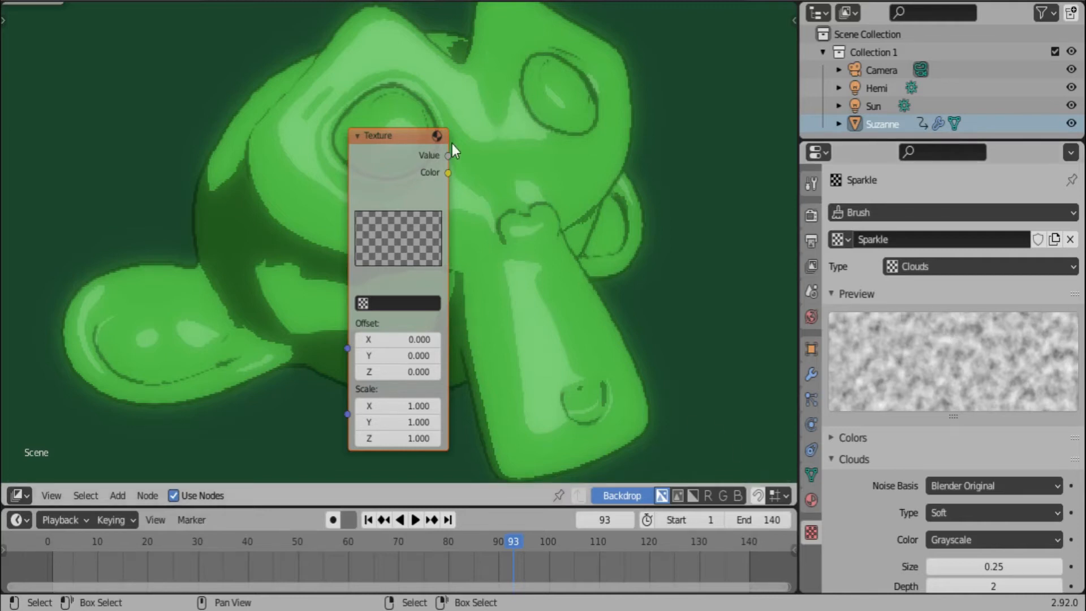
left_click_drag(391, 169, 296, 150)
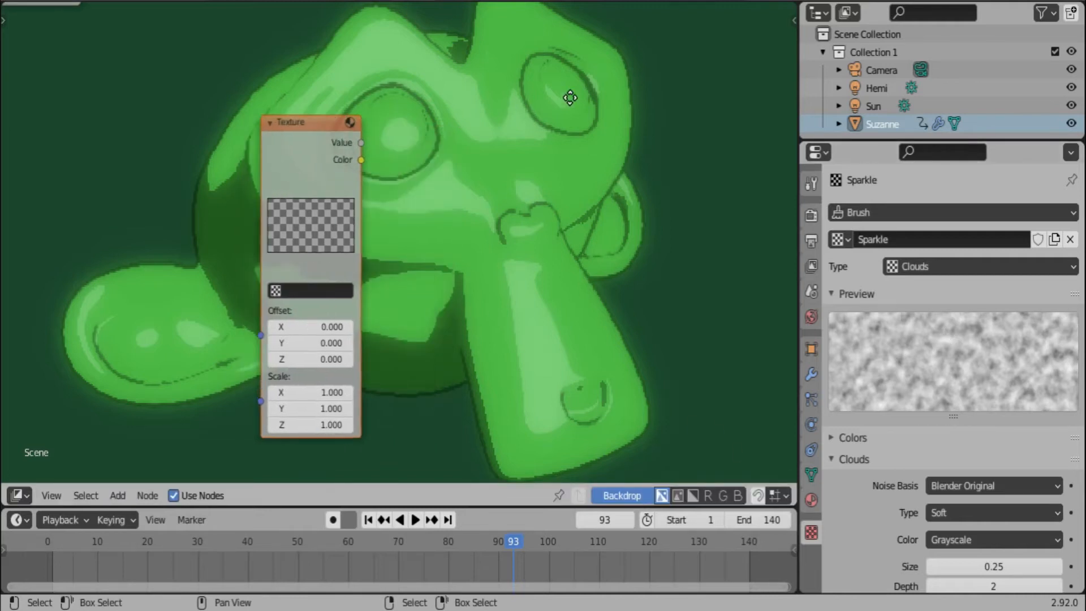
scroll(408, 201, "up", 1)
middle_click_drag(448, 323, 477, 247)
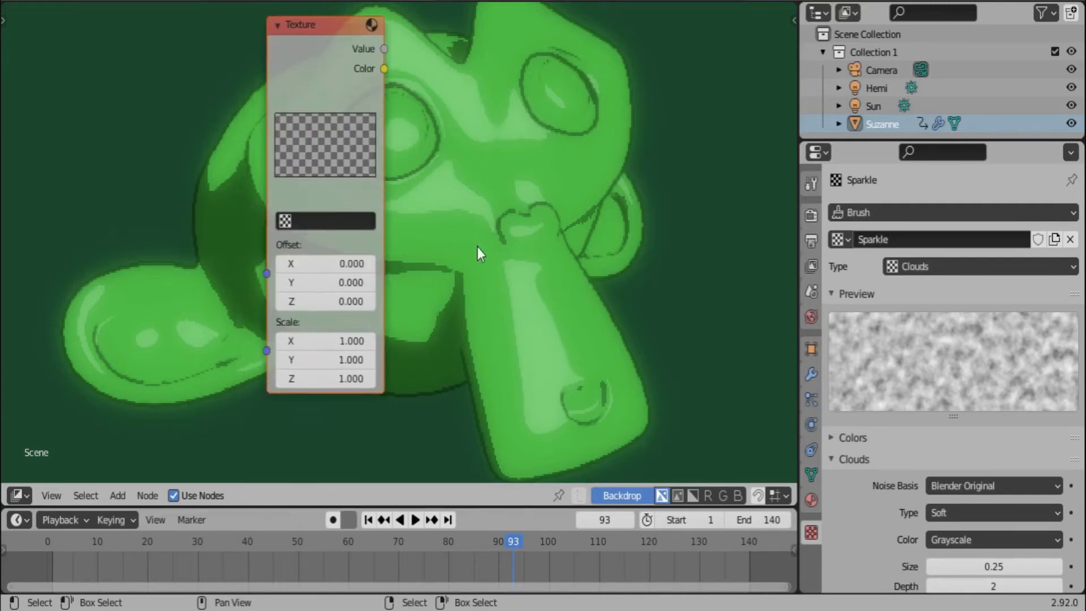
left_click(335, 221)
type("s")
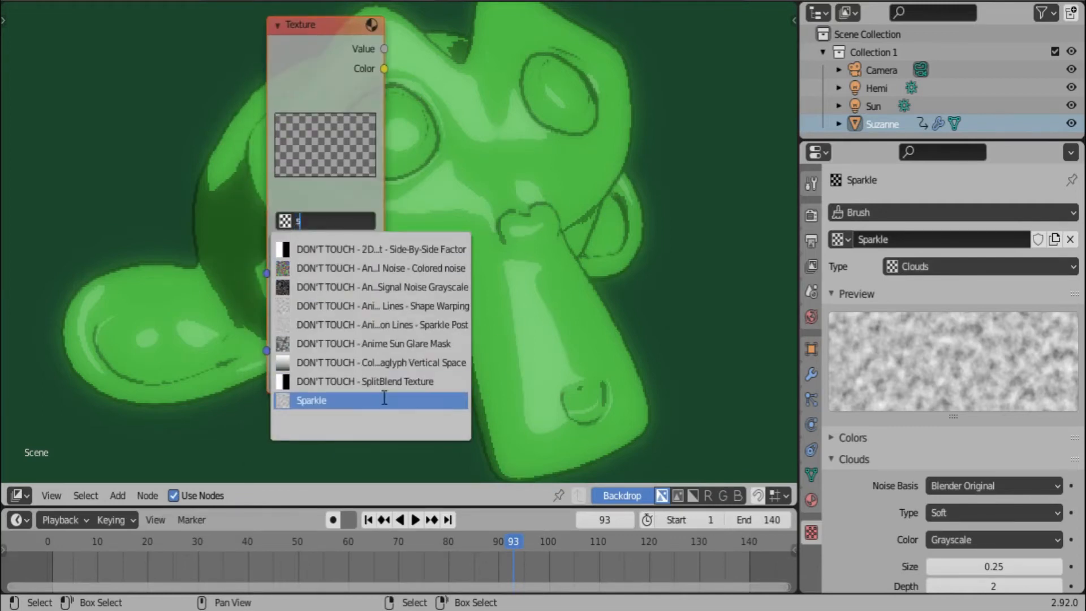
left_click(312, 400)
Add a ColorRamp node driven by the Texture node's Value output and link its Image output to the Viewer.
middle_click_drag(427, 146, 296, 249)
scroll(421, 196, "down", 4)
key("shift+a")
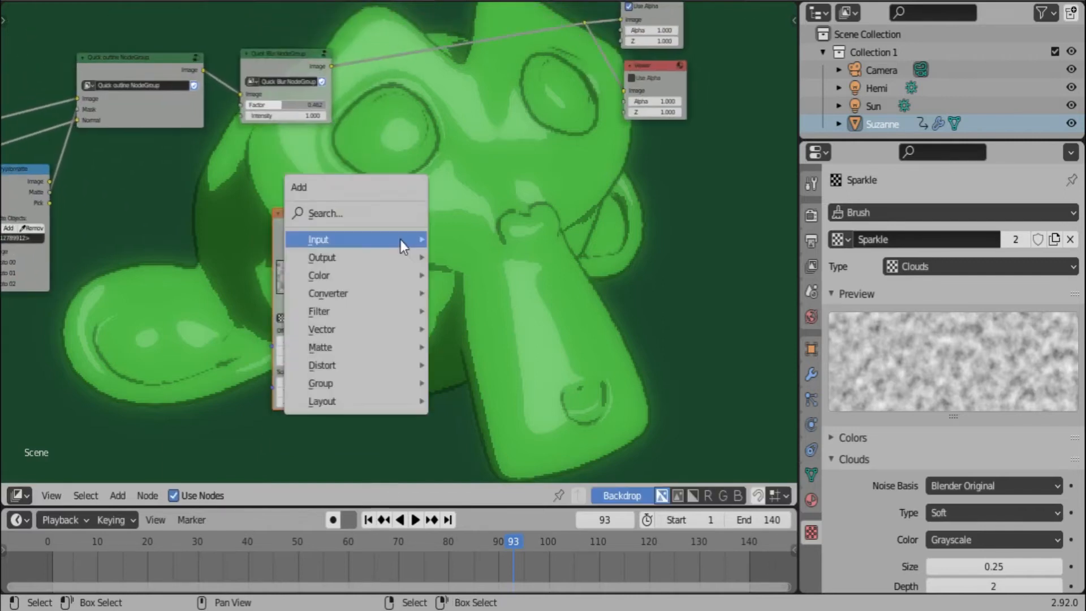
mouse_move(392, 293)
left_click(496, 316)
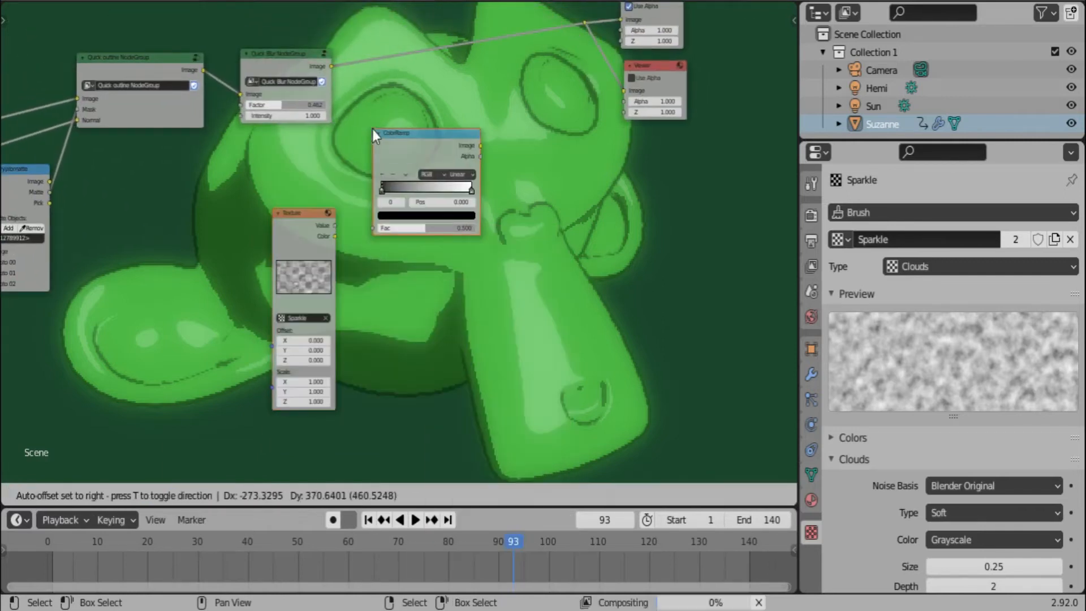
left_click(373, 144)
scroll(339, 252, "up", 3)
left_click_drag(279, 211, 349, 216)
middle_click_drag(440, 174, 277, 325)
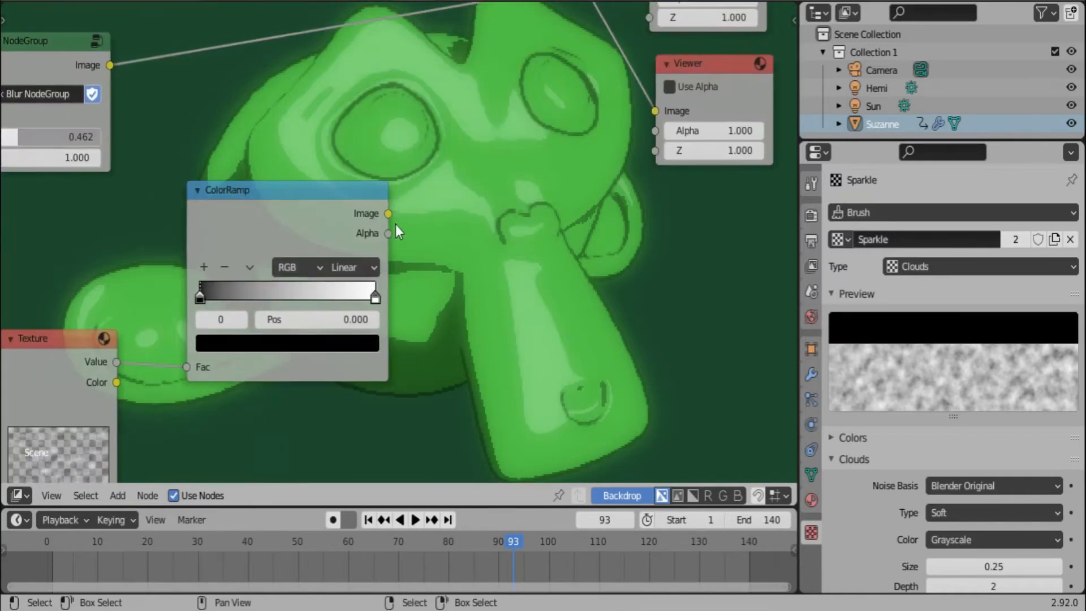
left_click_drag(389, 214, 653, 111)
Set the Texture node's X scale to 2 and adjust the node's placement.
middle_click_drag(484, 357, 405, 231)
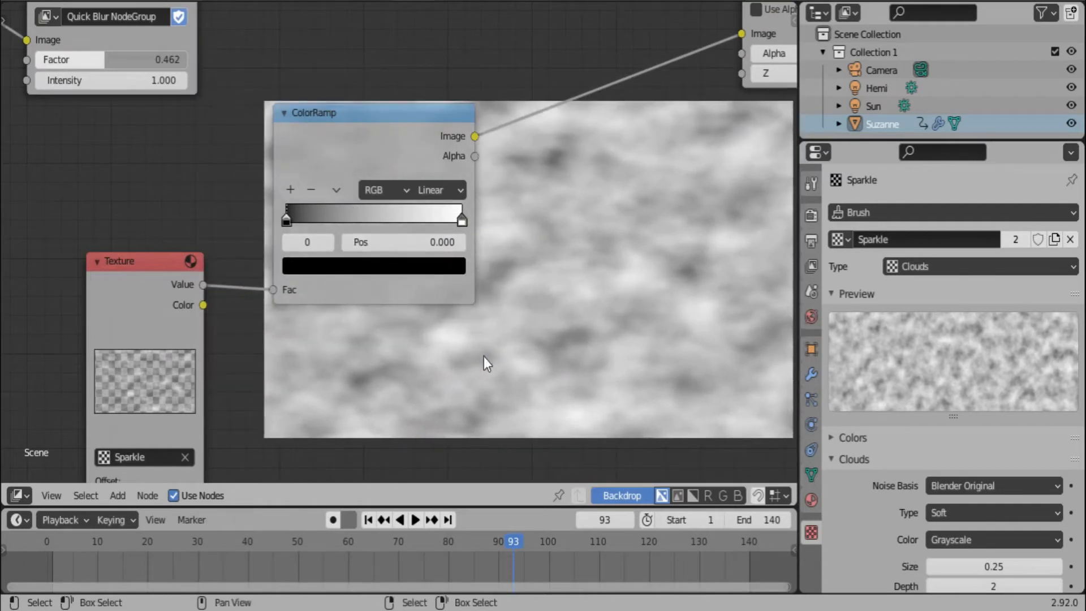
middle_click_drag(230, 417, 280, 303)
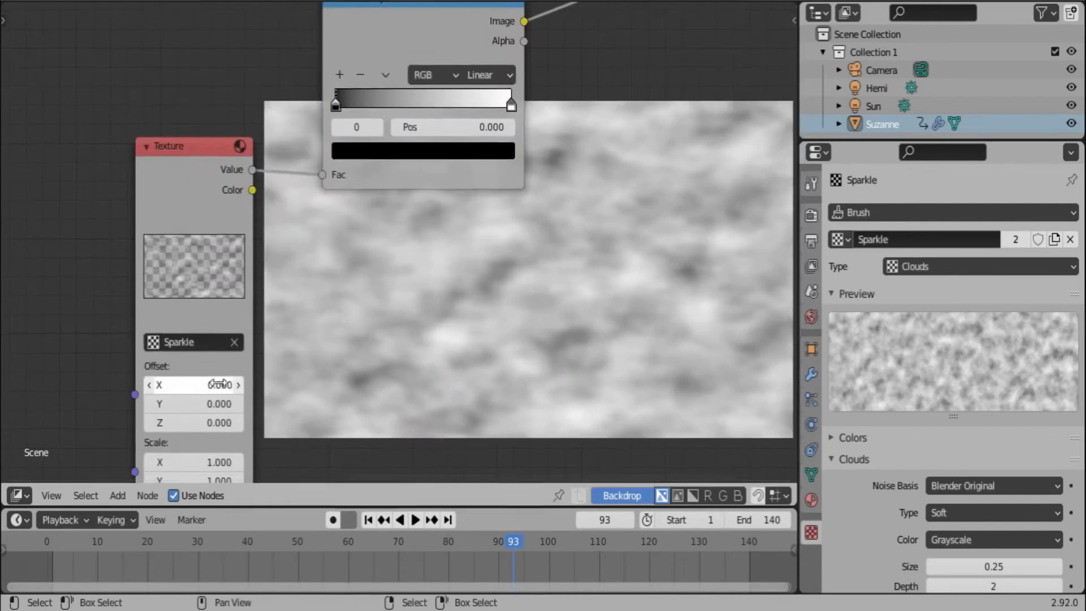
middle_click_drag(219, 386, 227, 353)
left_click(229, 365)
type("2")
key("Return")
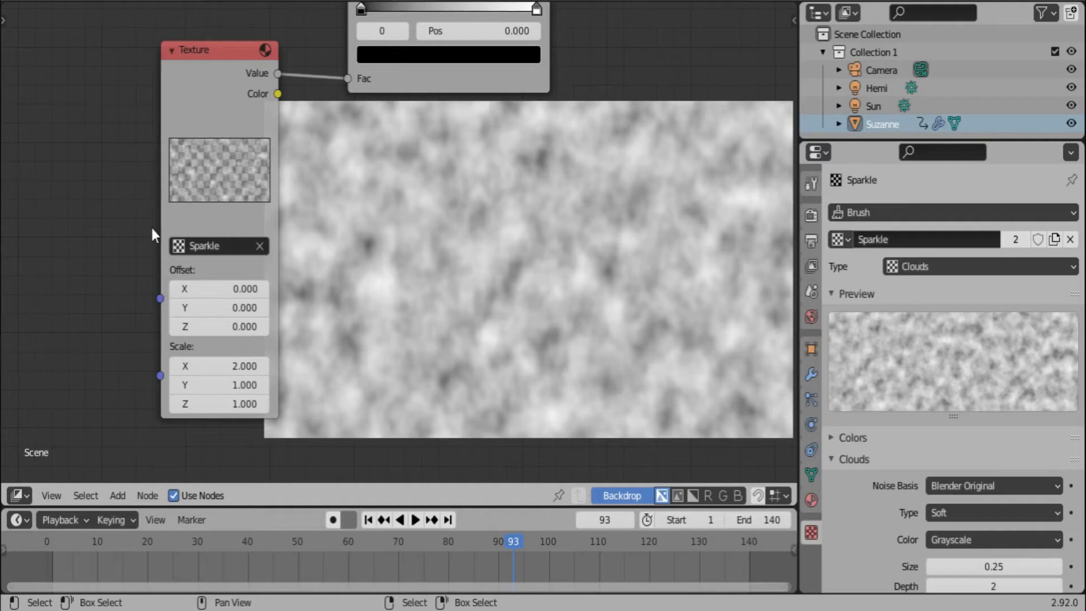
middle_click_drag(487, 290, 464, 261)
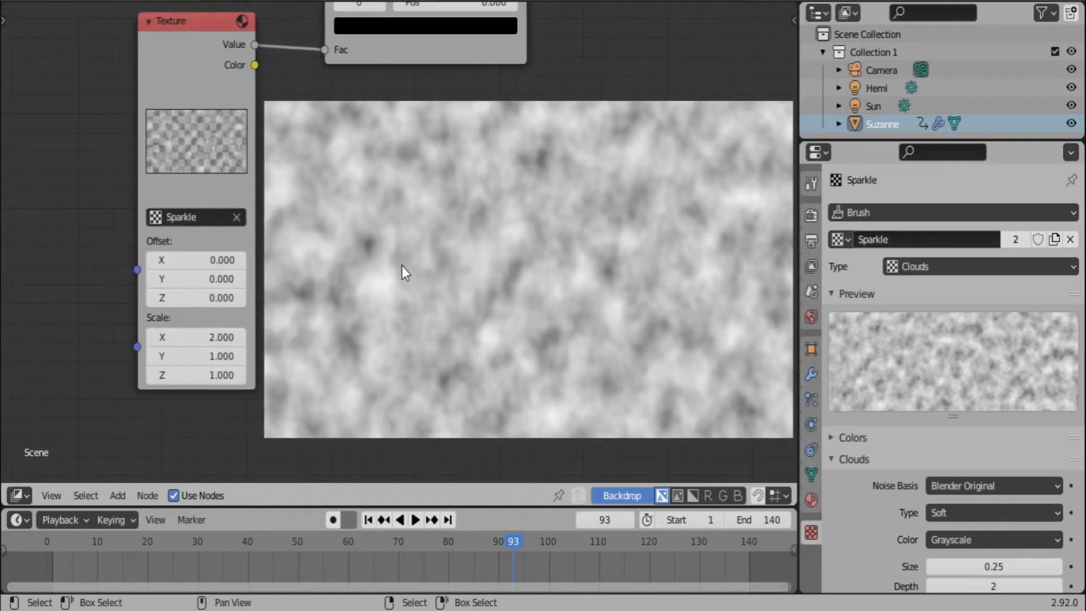
left_click_drag(172, 135, 373, 105)
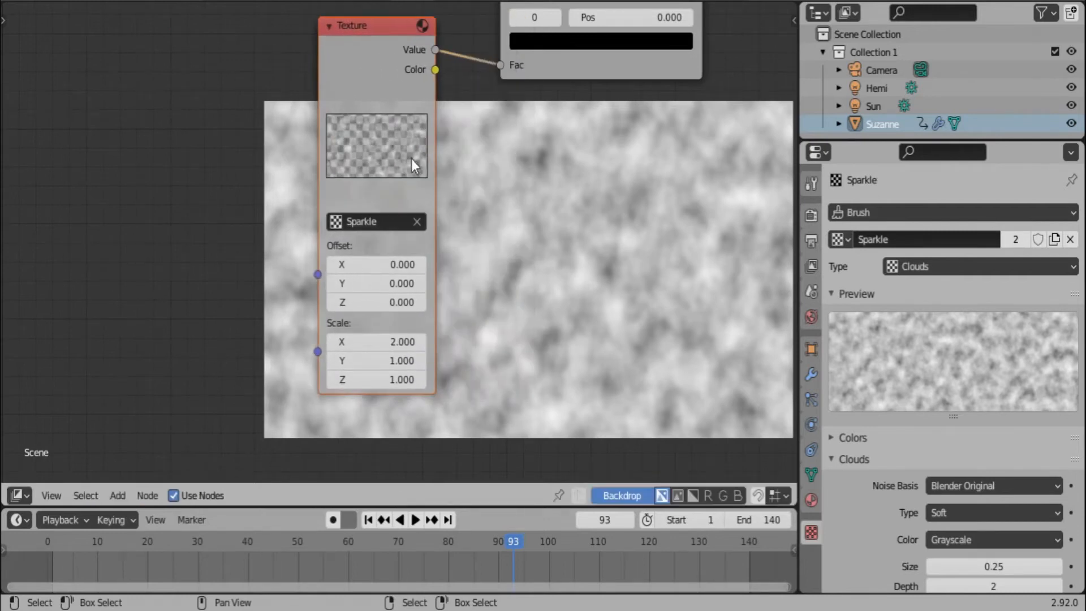
Add a Value input node and place it well ahead of the Texture node.
middle_click_drag(430, 196, 497, 159)
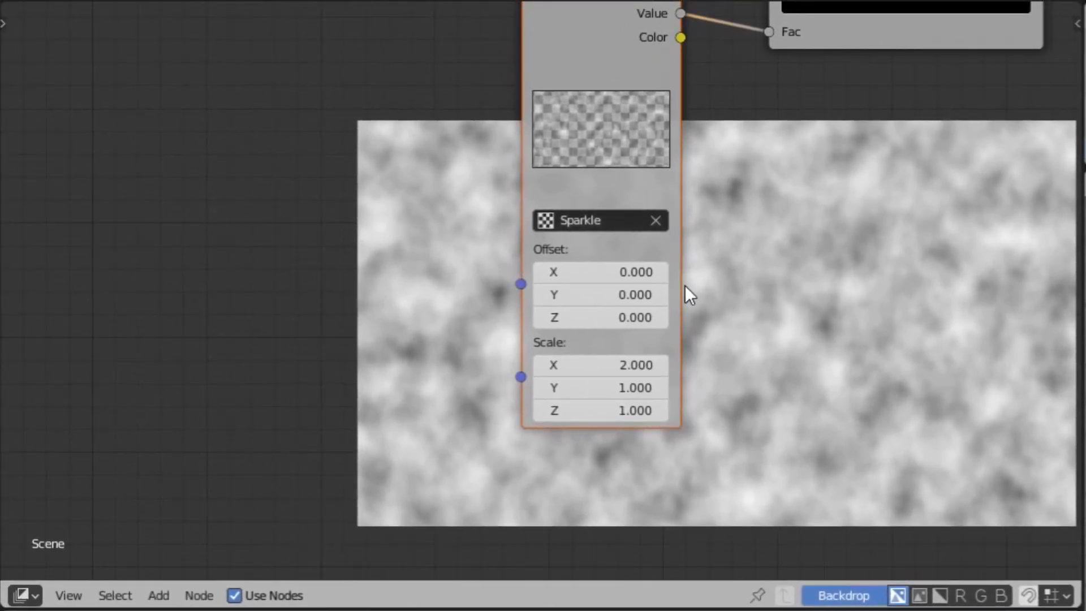
middle_click_drag(856, 184, 469, 201)
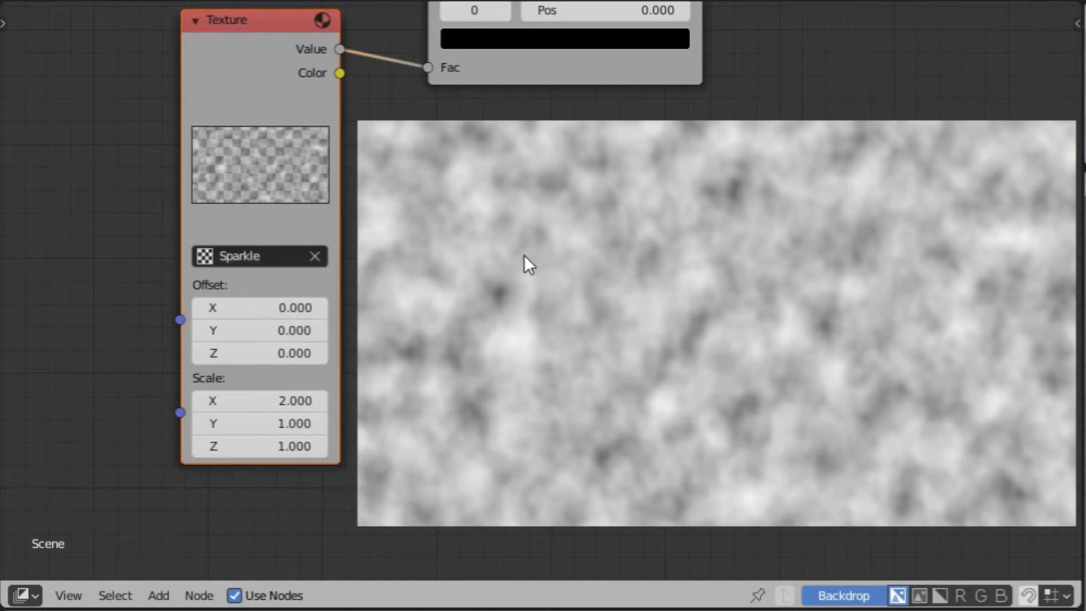
key("shift+a")
mouse_move(487, 195)
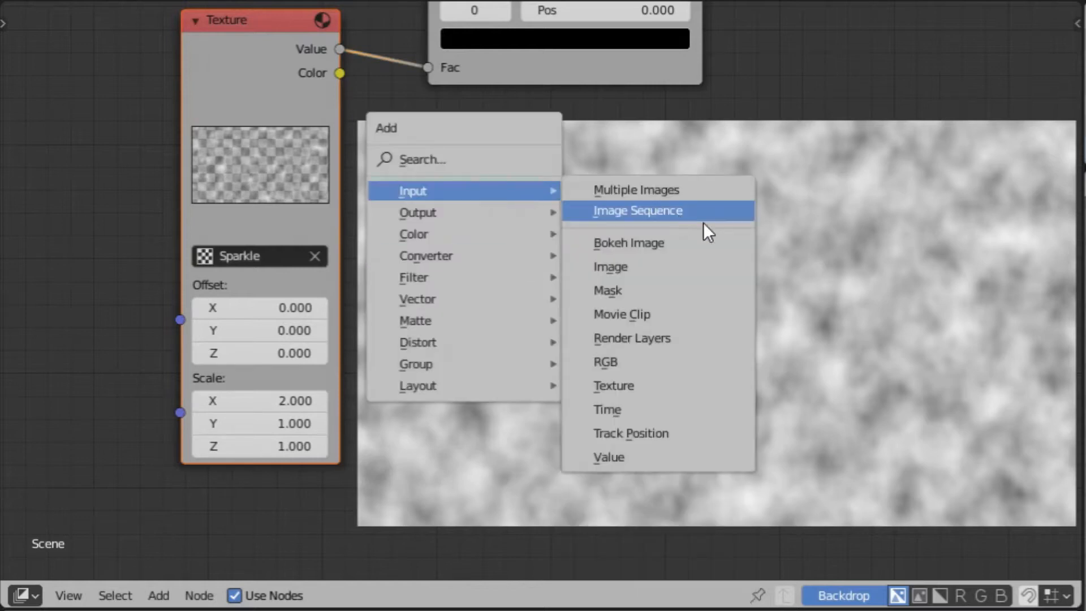
left_click(662, 458)
left_click(467, 226)
middle_click_drag(467, 226, 687, 229)
left_click_drag(763, 248, 207, 236)
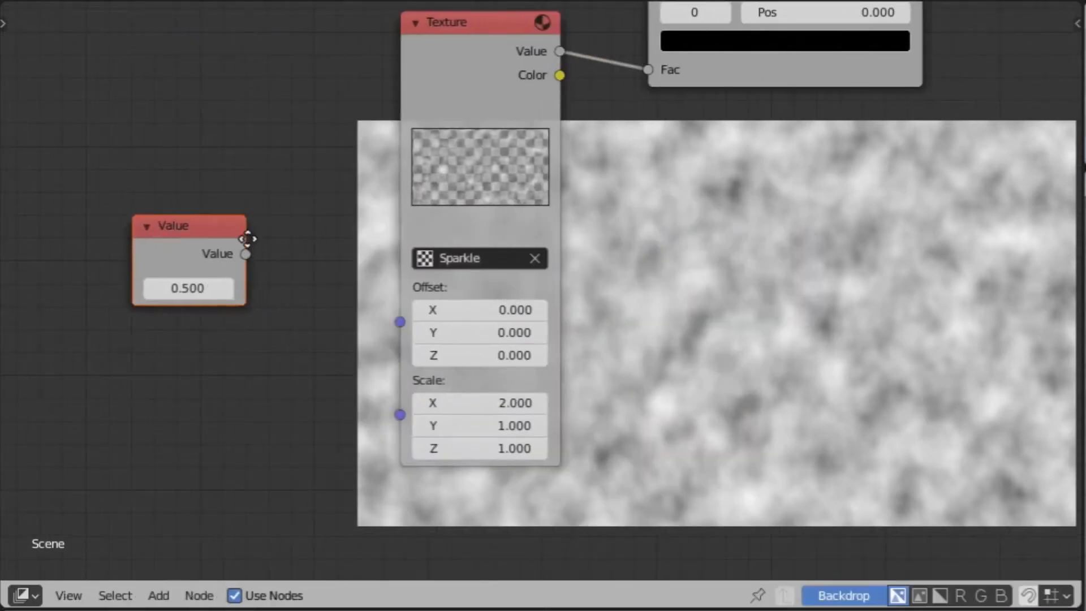
middle_click_drag(207, 235, 488, 227)
left_click_drag(487, 226, 225, 285)
Add a Math node between the Value and Texture nodes.
key("shift+a")
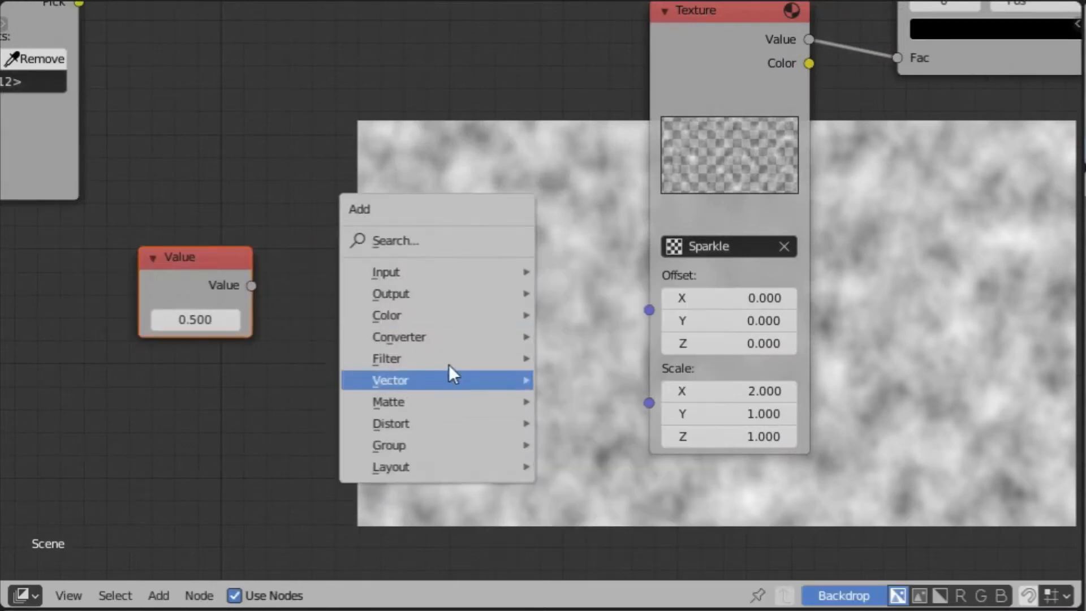
mouse_move(451, 337)
left_click(605, 502)
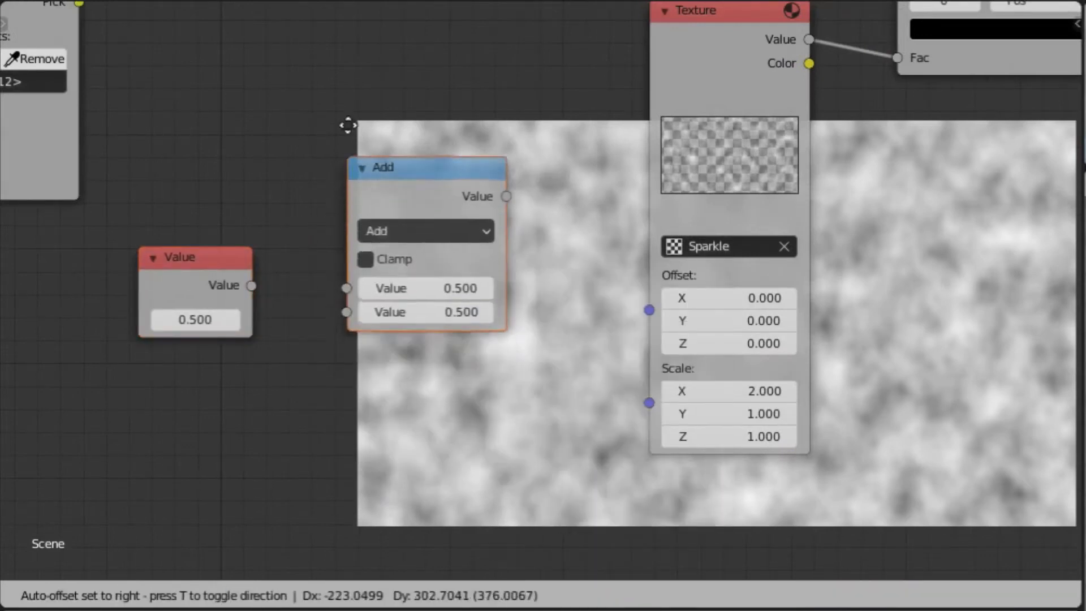
left_click(375, 87)
Add a Combine RGBA node below the Math node.
middle_click_drag(636, 402, 603, 275)
key("shift+a")
mouse_move(514, 300)
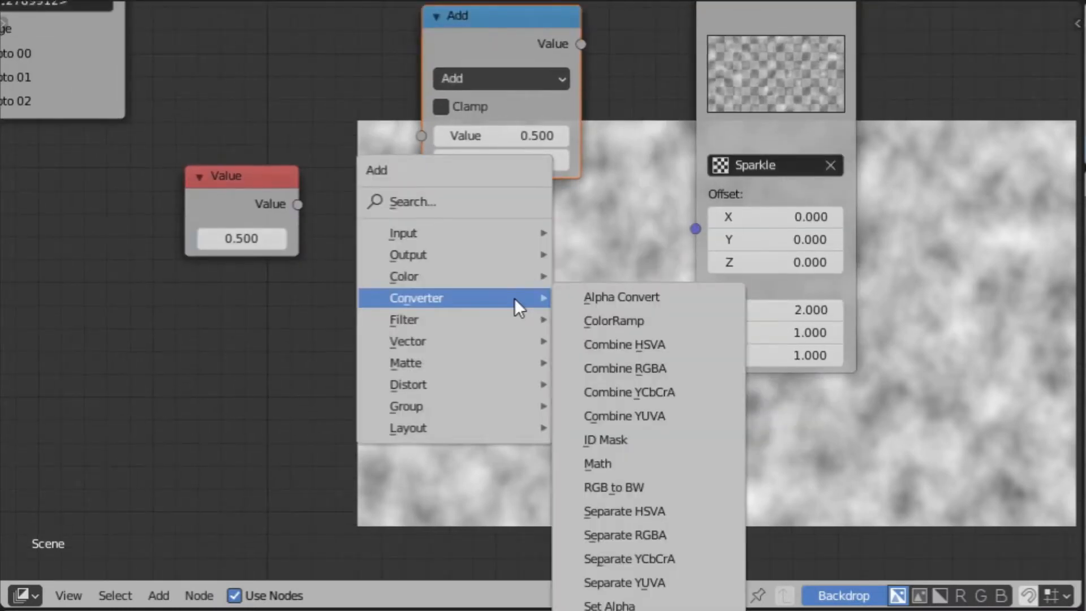
left_click(572, 368)
left_click(391, 321)
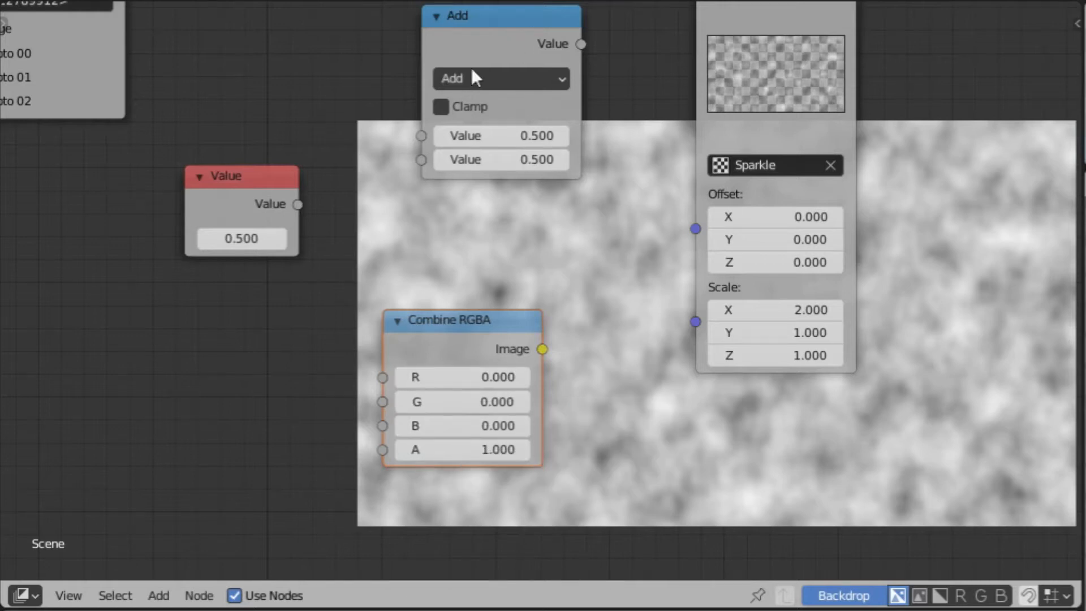
Link the Value node to the Math node's first input and make the Math node multiply by 2.
left_click_drag(299, 203, 422, 138)
left_click(549, 81)
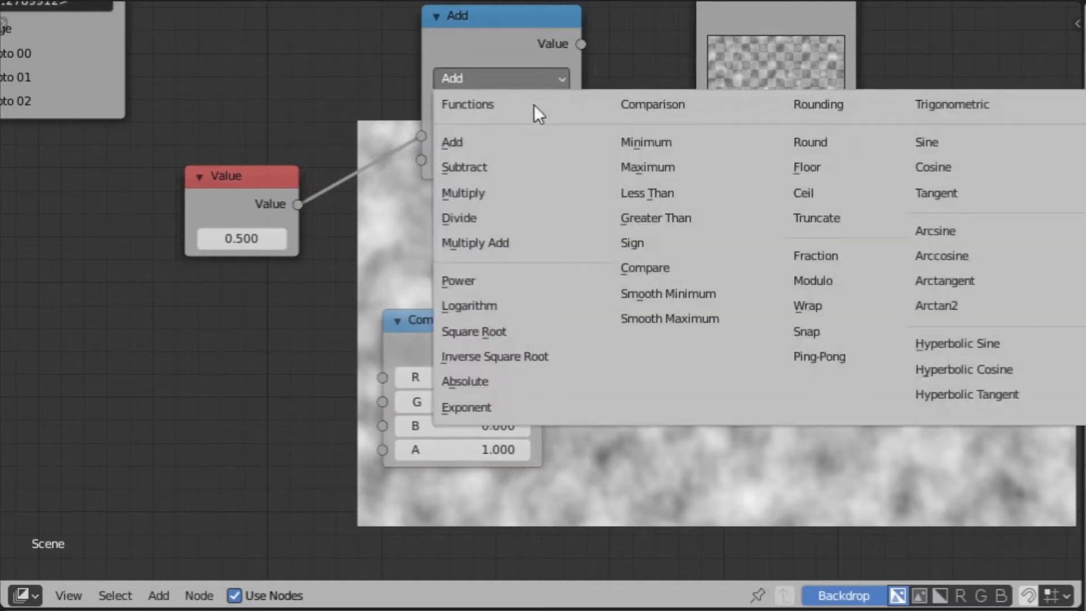
left_click(527, 198)
left_click(483, 164)
type("2")
key("Return")
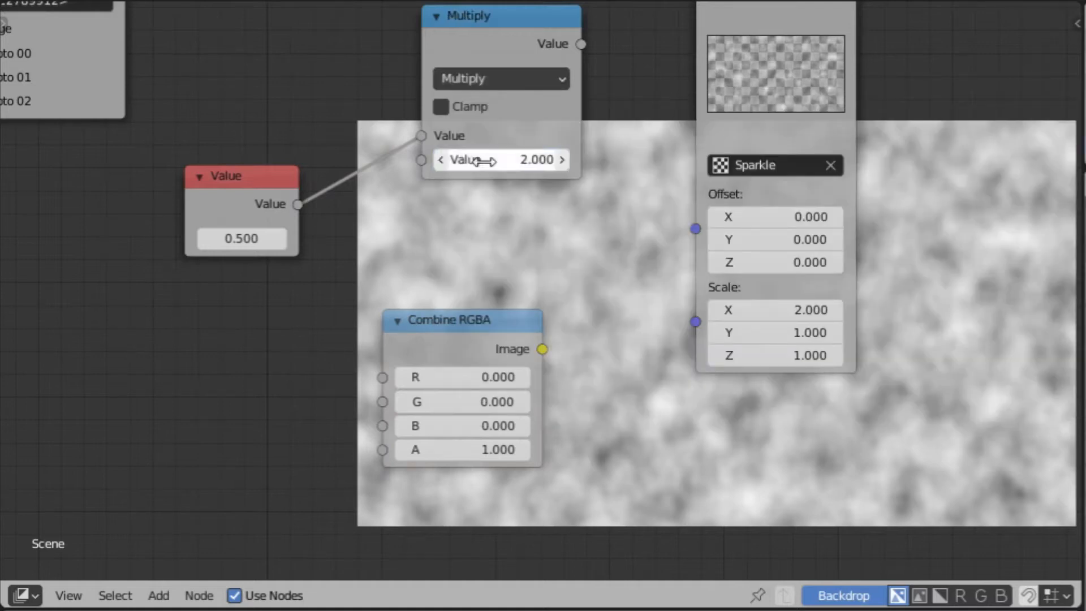
Place the Combine RGBA node directly under the Multiply node and set the Value node to 1.
left_click_drag(458, 359, 514, 242)
left_click(261, 238)
type("1")
key("Return")
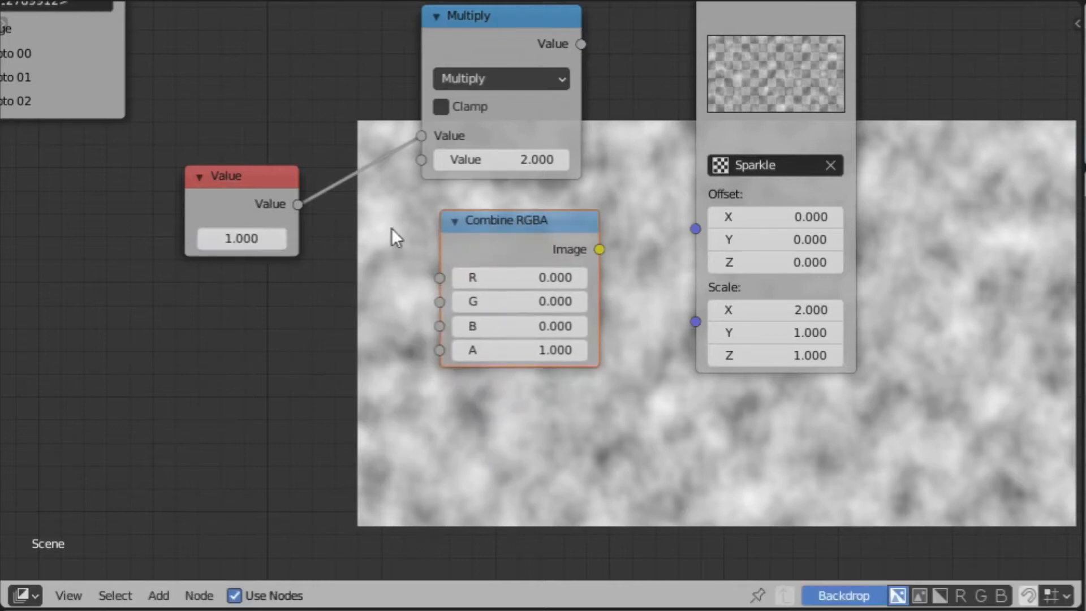
Wire Multiply into the Combine RGBA node's R input, Value into G and B, and the combined Image into the Texture node's Scale.
left_click_drag(581, 44, 466, 275)
left_click(319, 222)
left_click_drag(298, 204, 440, 302)
left_click_drag(310, 226, 464, 330)
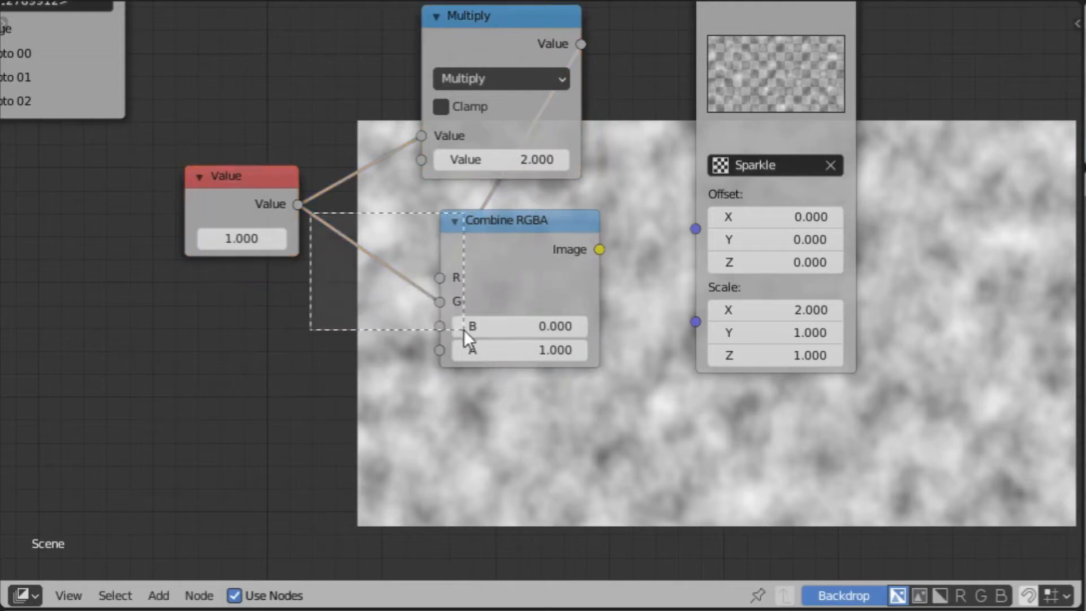
left_click_drag(298, 205, 454, 336)
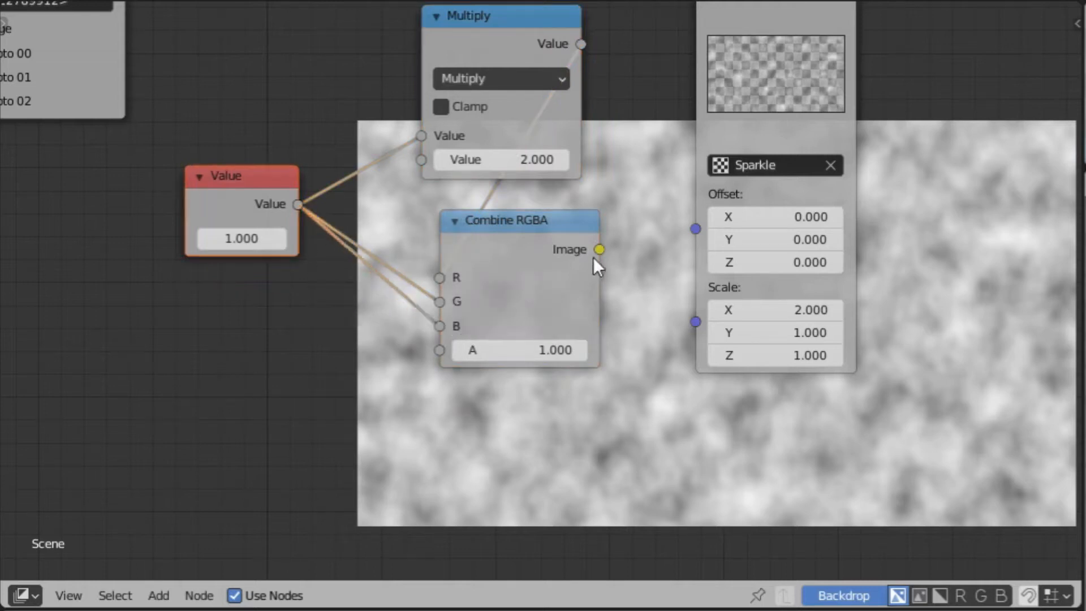
left_click_drag(599, 250, 695, 321)
middle_click_drag(720, 238, 407, 336)
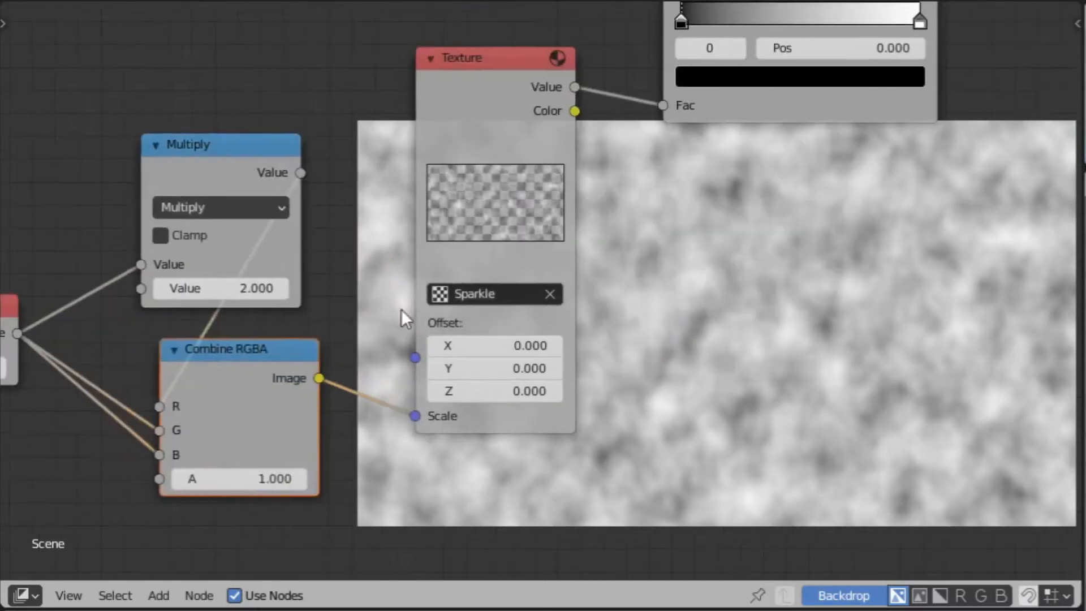
Move the Texture and ColorRamp nodes together away from the Combine RGBA node to make room.
scroll(688, 164, "down", 4)
key("b")
left_click_drag(546, 193, 485, 256)
left_click(645, 316)
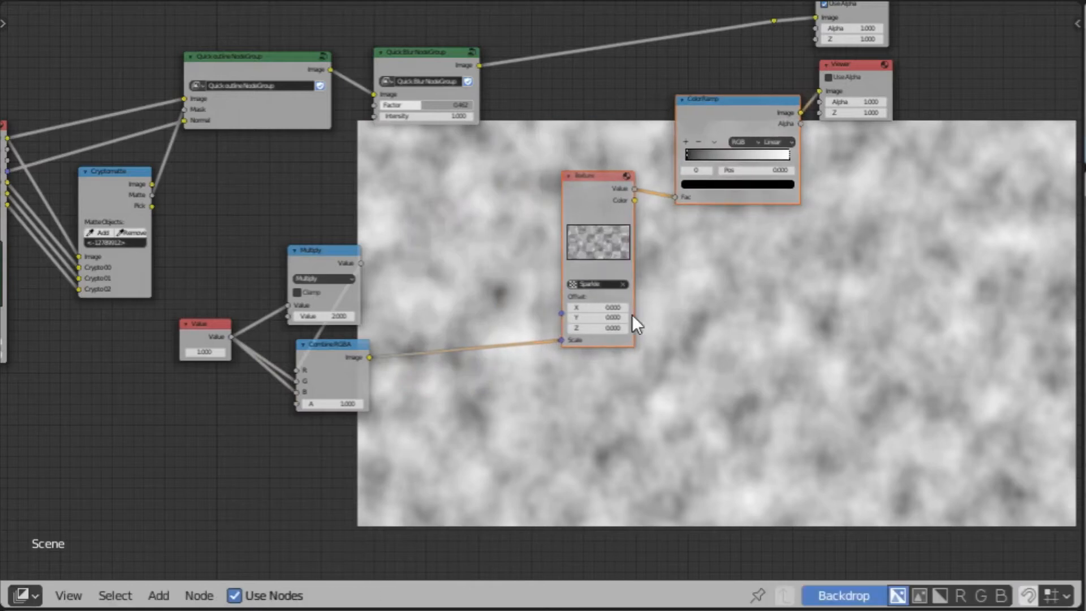
Rearrange the Multiply and Combine RGBA nodes side by side ahead of the Texture node.
middle_click_drag(485, 284, 551, 242)
scroll(551, 243, "up", 7)
left_click(340, 349)
key("g")
left_click(654, 245)
left_click_drag(298, 155, 440, 133)
left_click_drag(605, 249, 611, 338)
left_click_drag(418, 170, 423, 326)
left_click_drag(585, 320, 582, 390)
left_click_drag(424, 351, 432, 390)
Reposition the Texture node near Combine RGBA and move the ColorRamp and Viewer nodes together farther along the node chain.
middle_click_drag(744, 179, 444, 197)
left_click_drag(460, 96, 484, 186)
middle_click_drag(620, 161, 294, 347)
middle_click_drag(548, 83, 373, 226)
scroll(374, 225, "down", 1)
scroll(373, 225, "down", 2)
key("c")
left_click_drag(412, 255, 455, 251)
key("g")
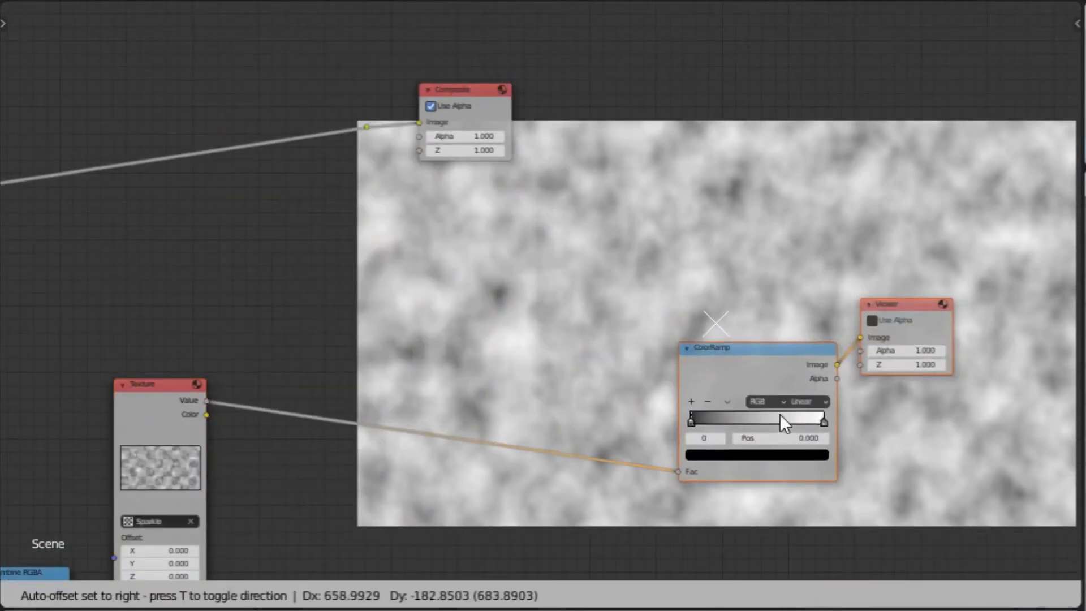
left_click(781, 417)
Place the ColorRamp beside the Texture node and bring its stops close together near the end, with the white stop at 0.923.
middle_click_drag(420, 269, 483, 129)
middle_click_drag(427, 323, 525, 202)
scroll(525, 202, "up", 1)
key("shift+a")
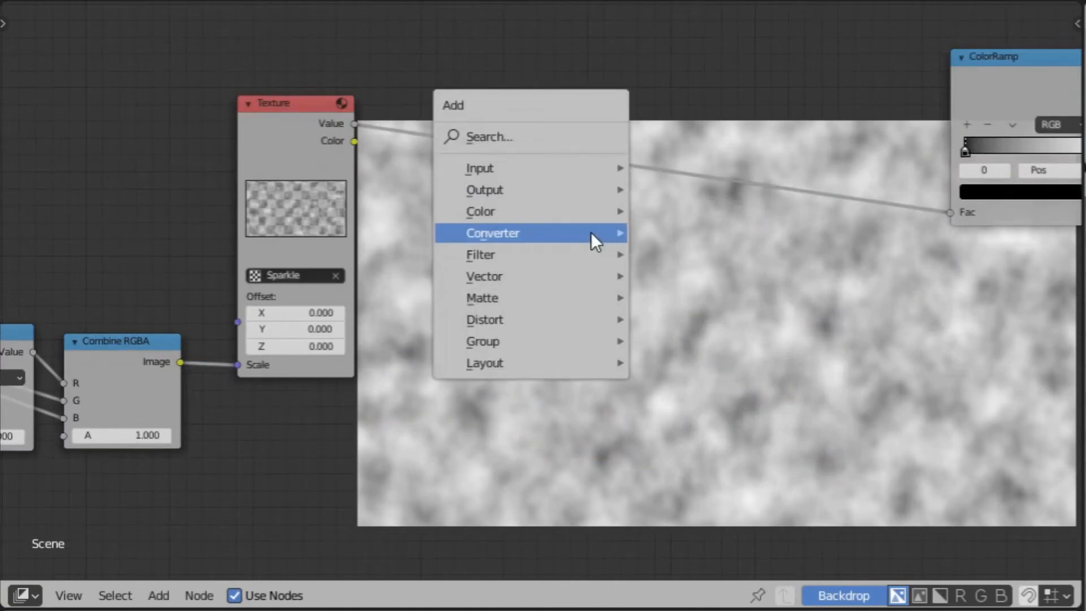
key("Escape")
left_click_drag(991, 84, 420, 111)
scroll(476, 142, "up", 2)
left_click_drag(173, 114, 420, 107)
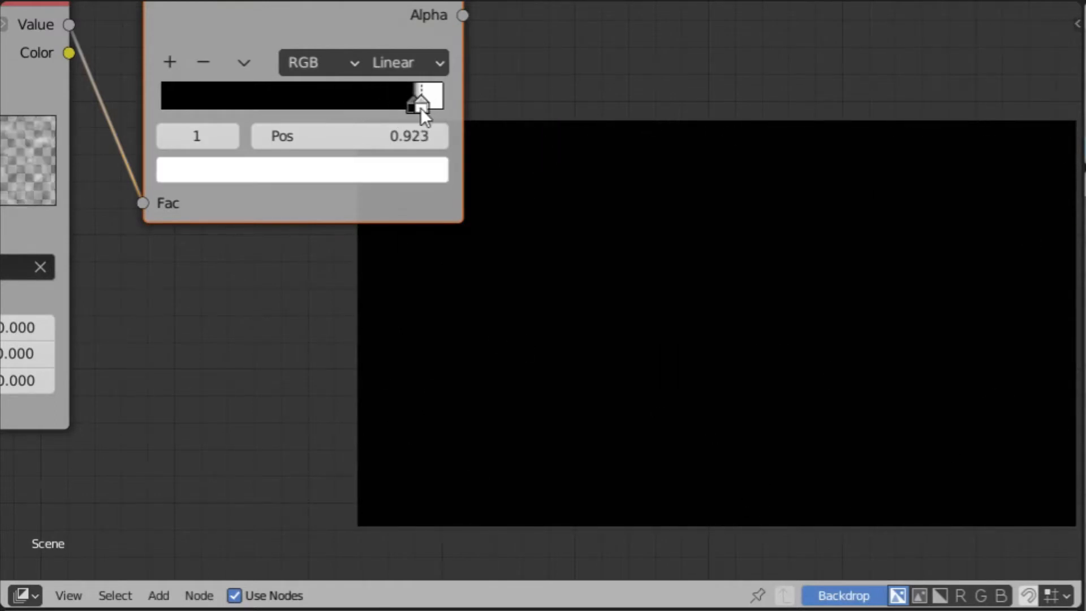
Set the Value node that drives the texture scale to 2.
middle_click_drag(418, 107, 213, 253)
left_click(211, 258)
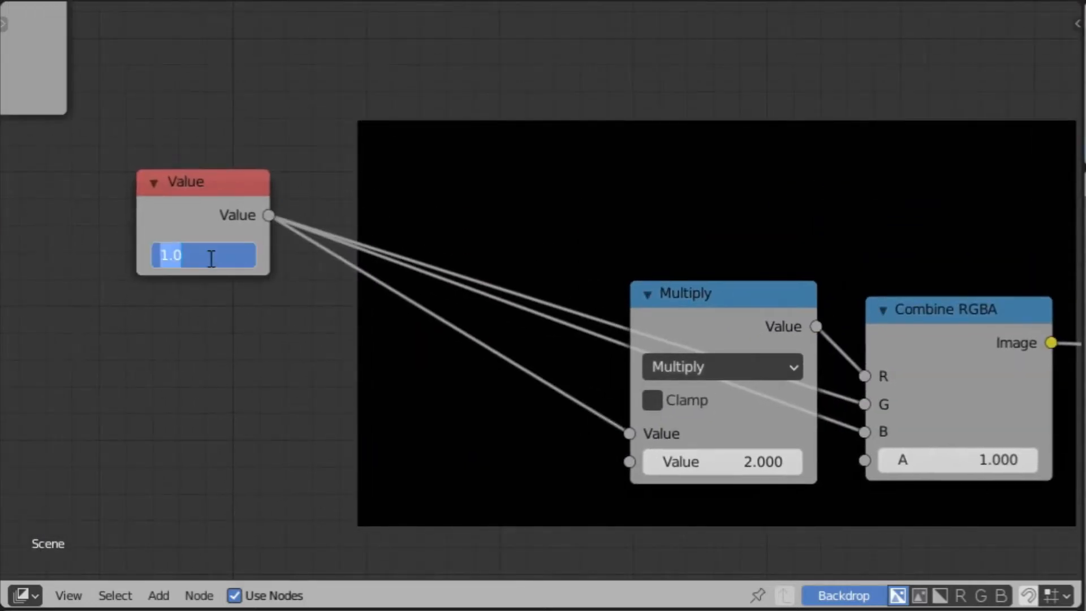
type("2")
key("Return")
Shift the ColorRamp's stops back slightly, placing the black stop at 0.864.
middle_click_drag(599, 274, 18, 286)
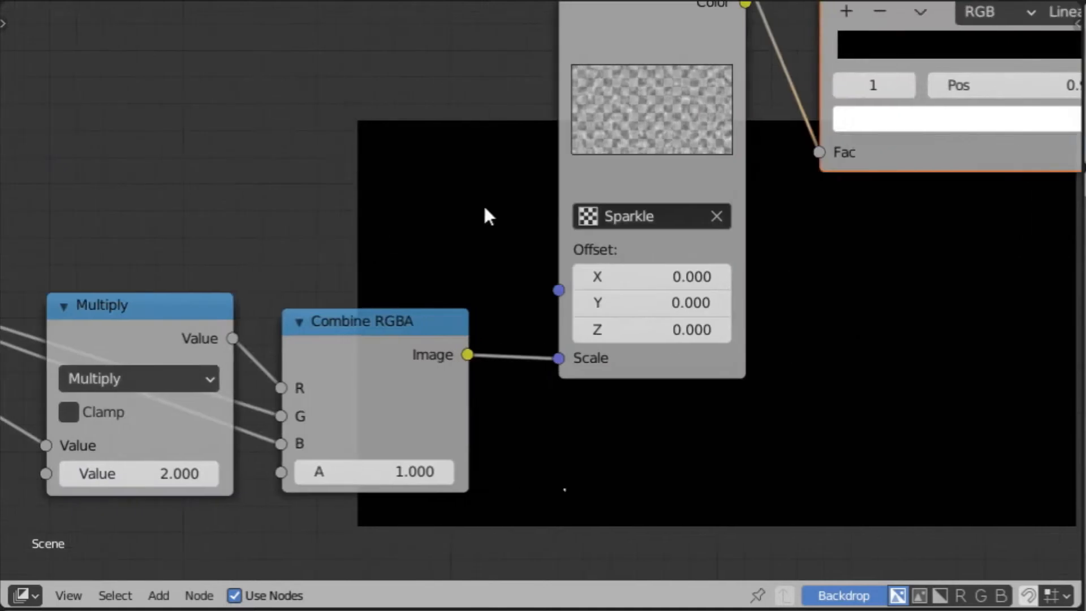
middle_click_drag(565, 198, 166, 287)
left_click_drag(663, 145, 654, 141)
middle_click_drag(696, 178, 599, 198)
left_click_drag(609, 158, 572, 156)
middle_click_drag(556, 189, 411, 329)
Insert a Glare node on the link between the ColorRamp and the Viewer.
left_click(491, 317)
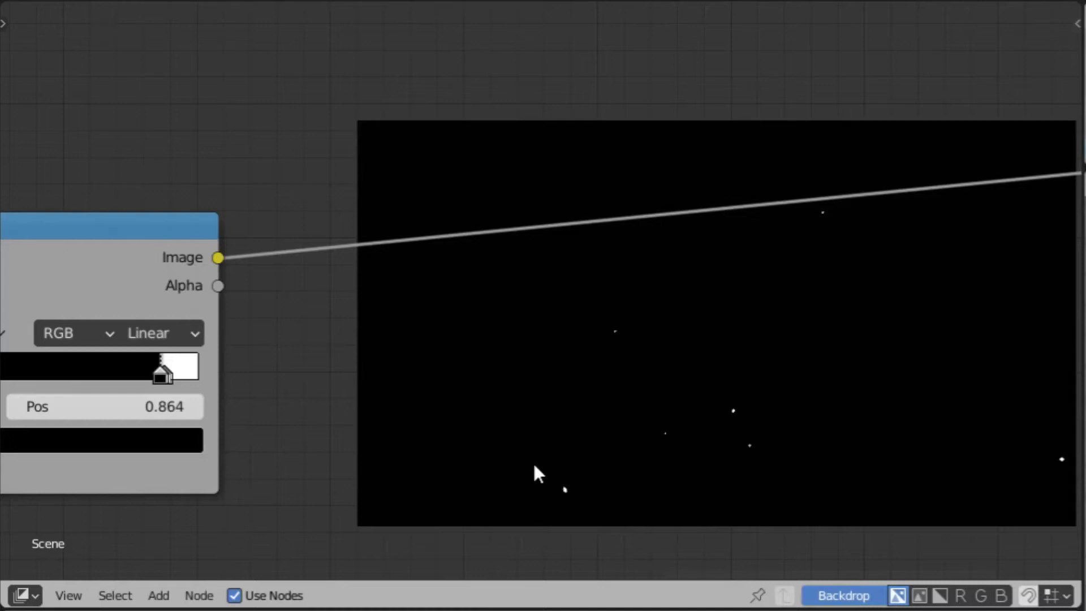
key("shift+a")
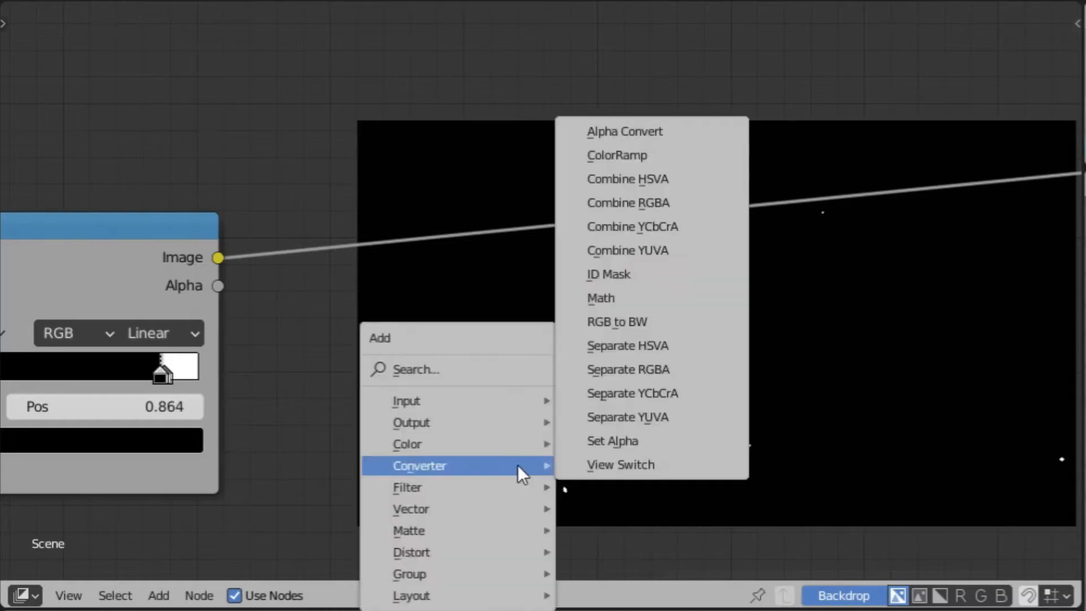
mouse_move(481, 557)
mouse_move(460, 476)
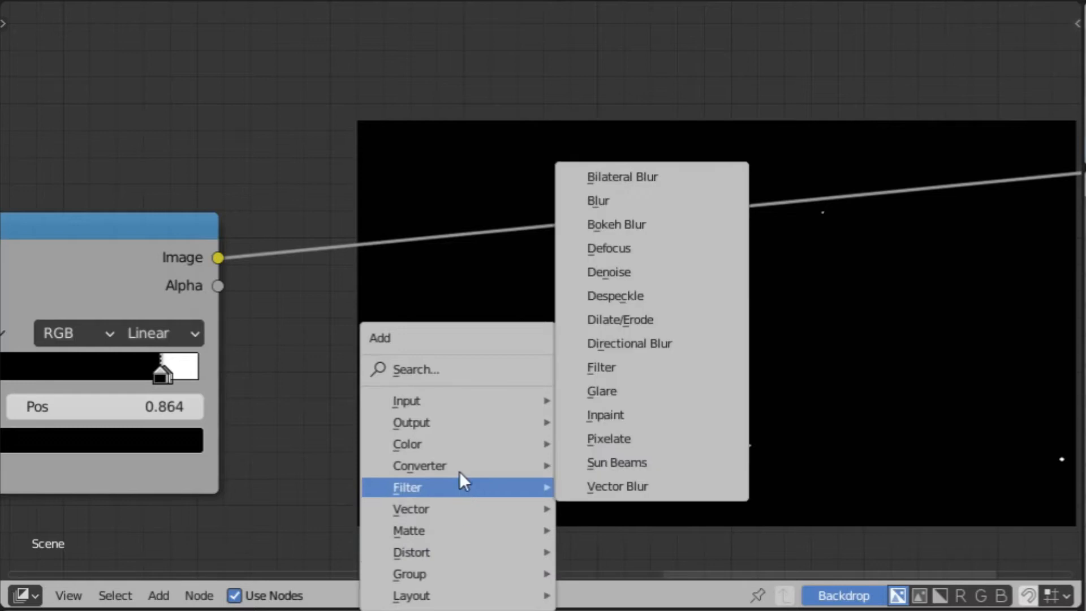
left_click(622, 391)
left_click(416, 148)
Set the Glare node's threshold to 0 and move the node closer to the Viewer.
middle_click_drag(552, 255, 519, 156)
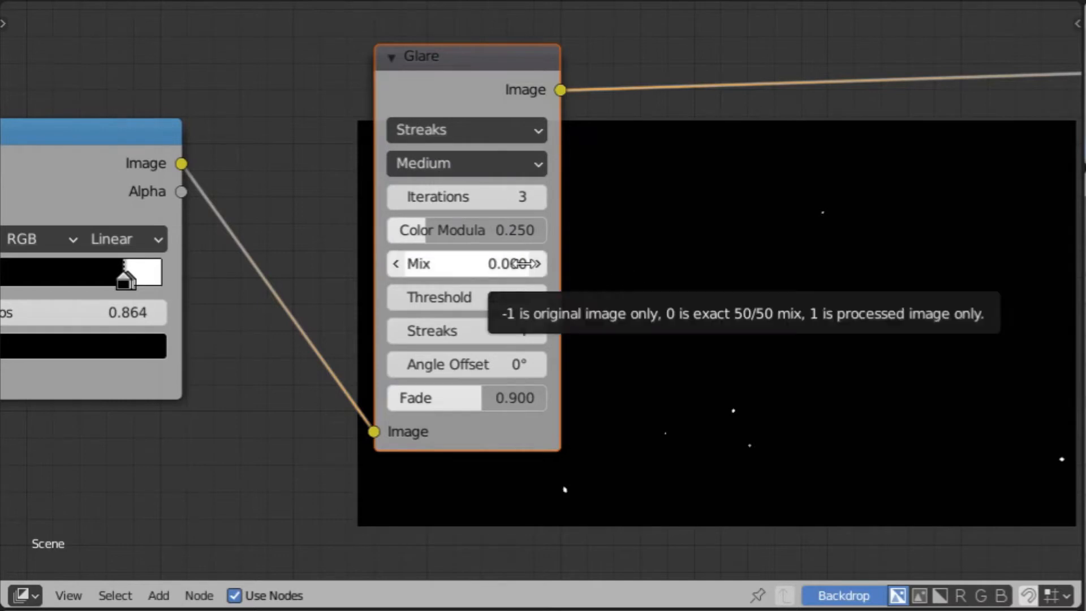
left_click(511, 297)
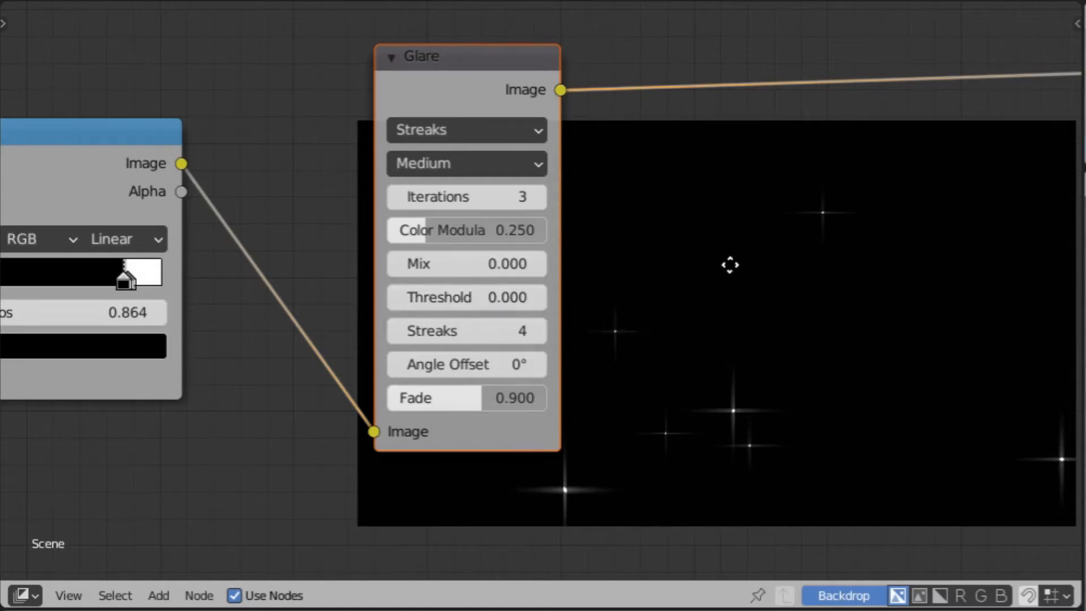
middle_click_drag(763, 275, 602, 263)
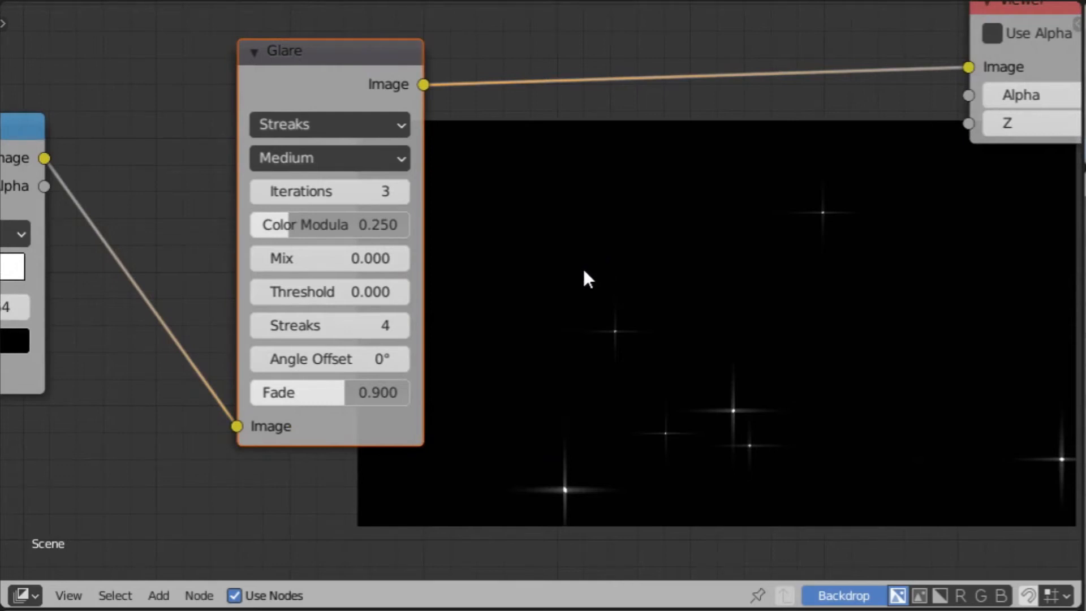
middle_click_drag(364, 236, 392, 230)
left_click_drag(361, 69, 633, 56)
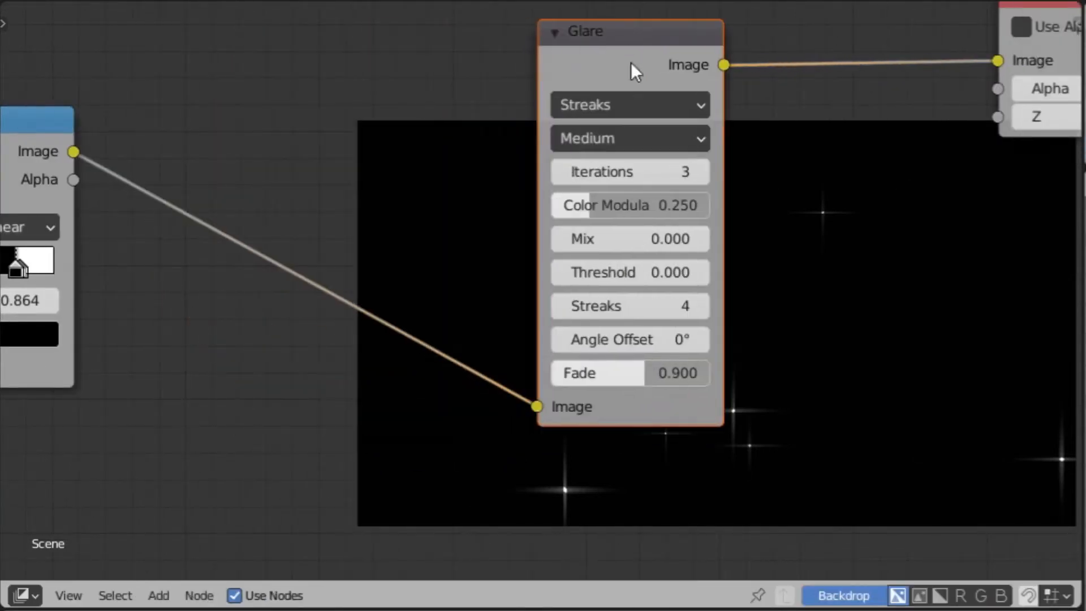
Insert a Mix node between the ColorRamp and Glare nodes and link the ColorRamp's Image to its second Image input too.
key("shift+a")
mouse_move(330, 300)
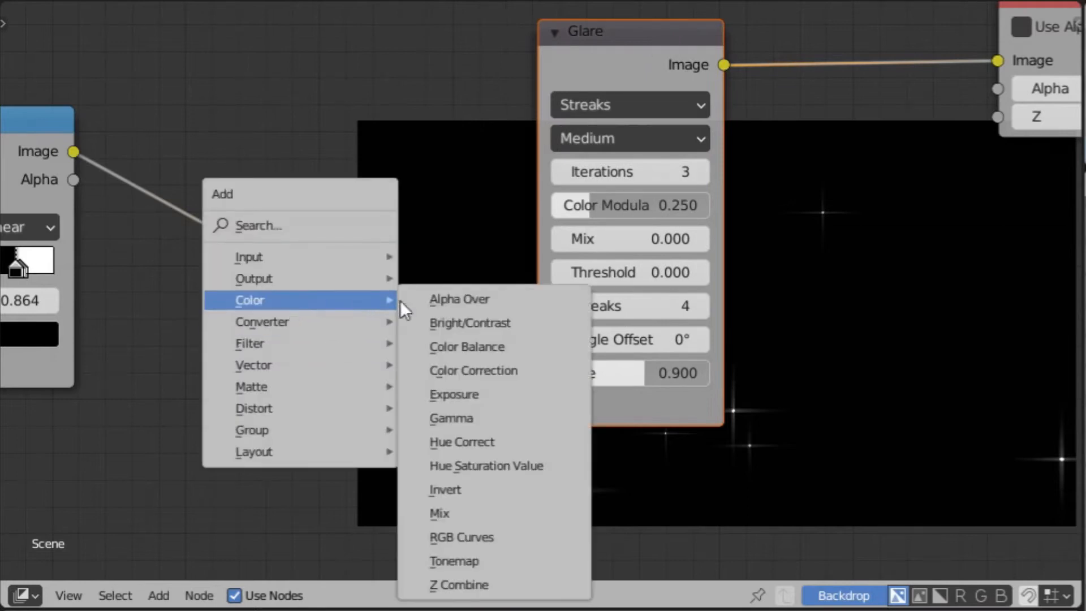
left_click(441, 513)
left_click(243, 146)
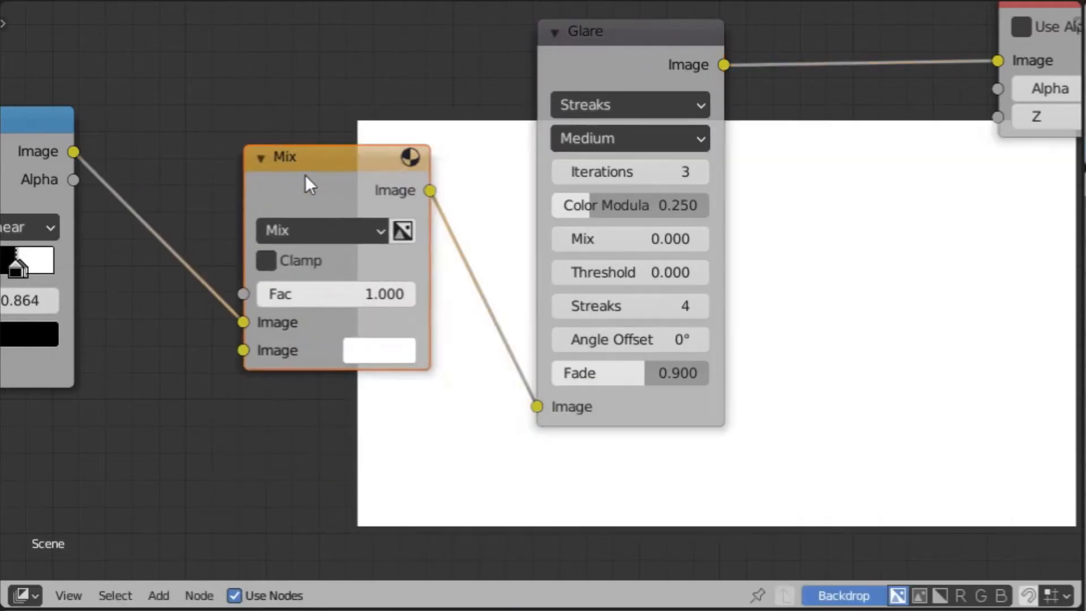
left_click_drag(74, 152, 242, 304)
left_click(320, 186)
Set the Mix node's blend mode to Add and its factor to 6.
left_click(269, 184)
left_click(270, 211)
left_click(271, 193)
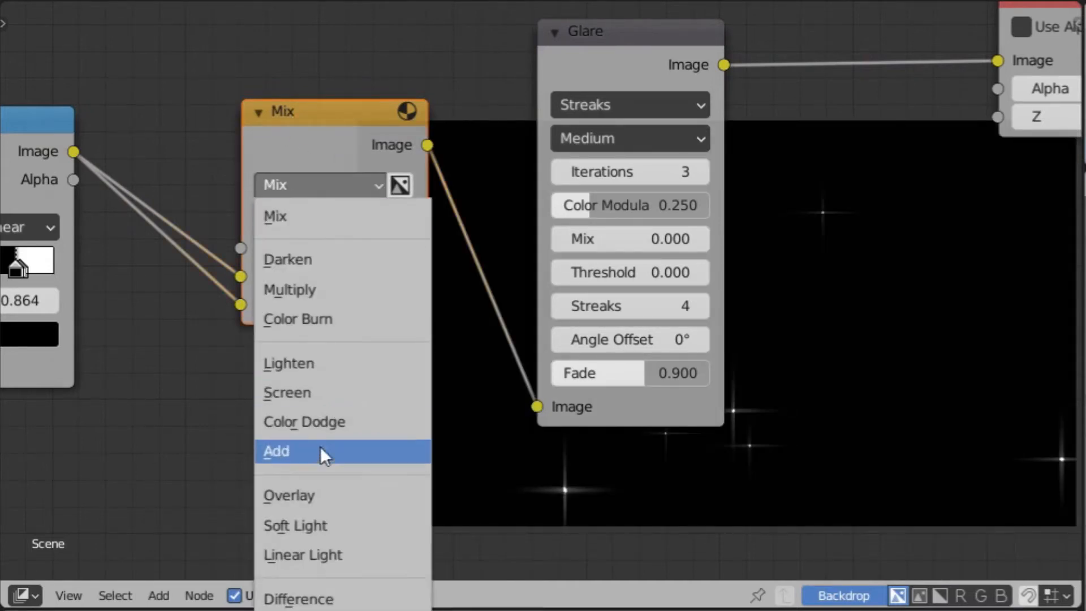
left_click(303, 450)
left_click(326, 254)
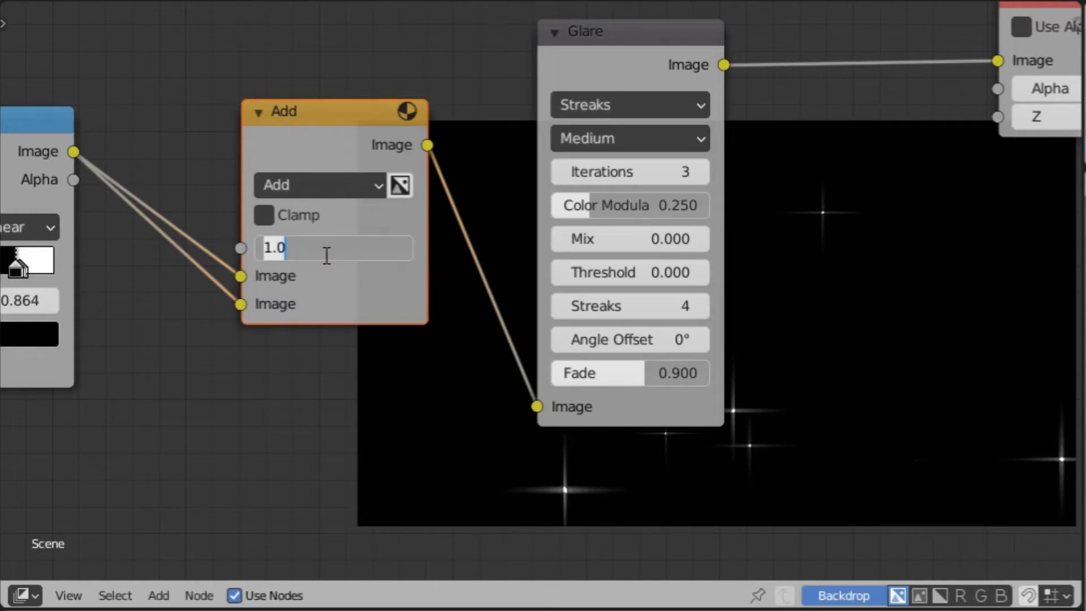
type("6")
key("Return")
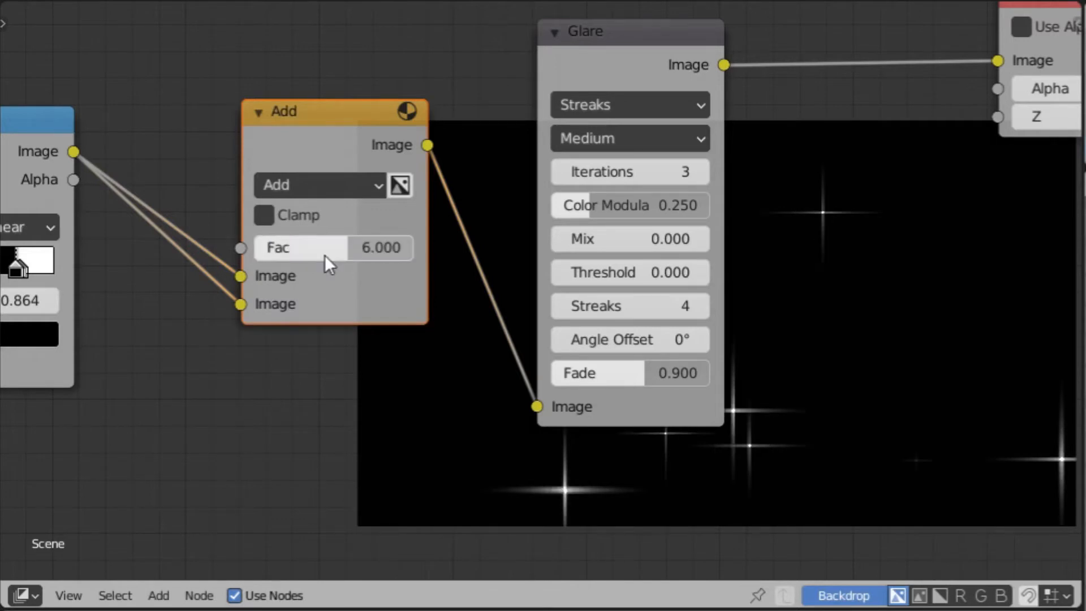
Move the Glare node up and place a duplicate of it directly underneath.
middle_click_drag(686, 368, 717, 460)
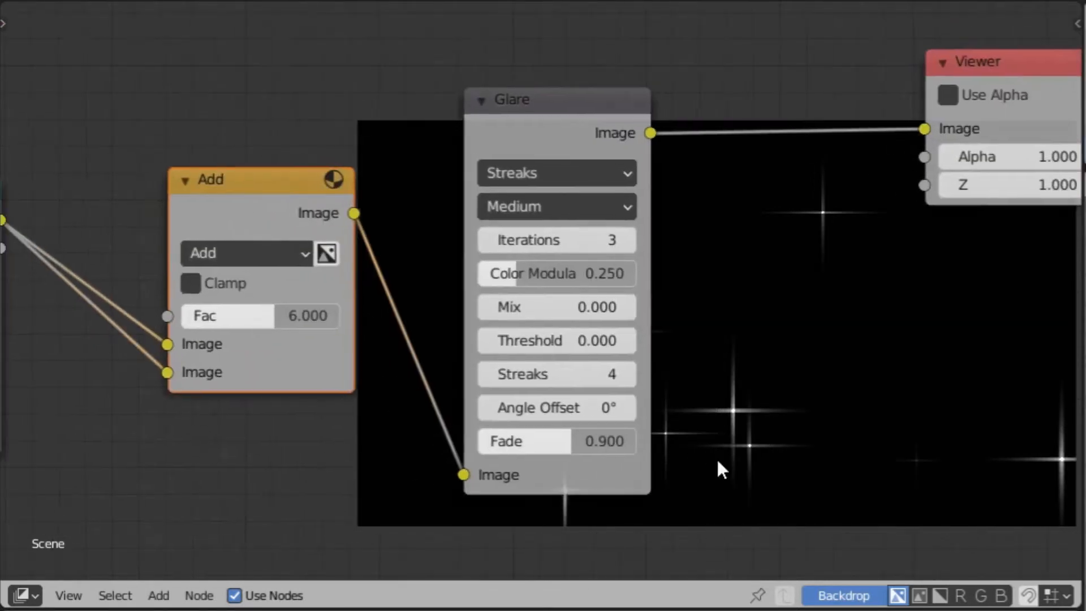
left_click_drag(537, 157, 538, 101)
scroll(305, 242, "down", 2)
middle_click_drag(306, 242, 298, 182)
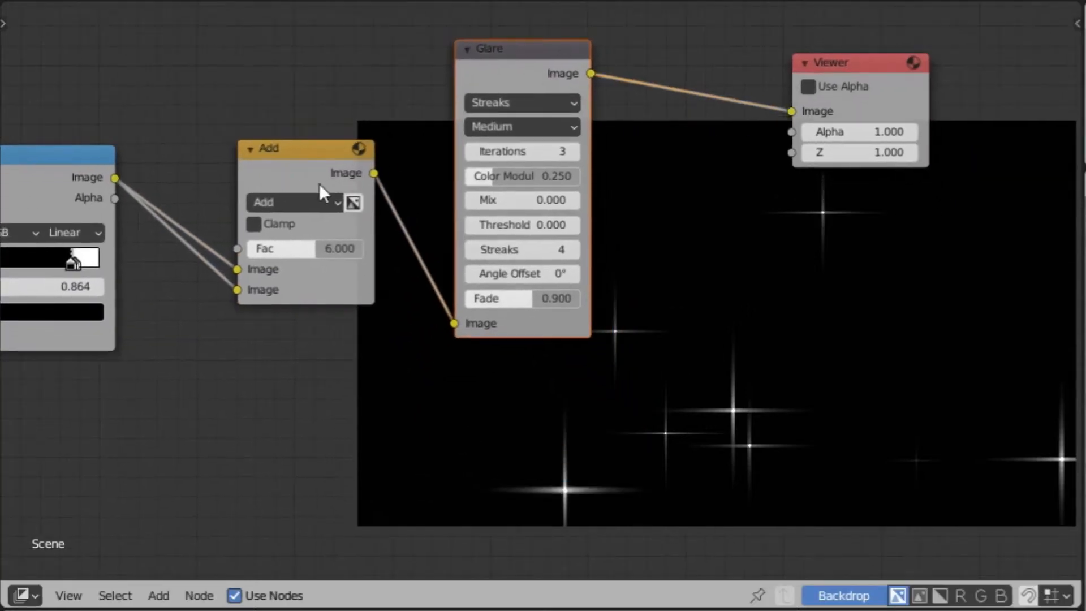
key("shift+d")
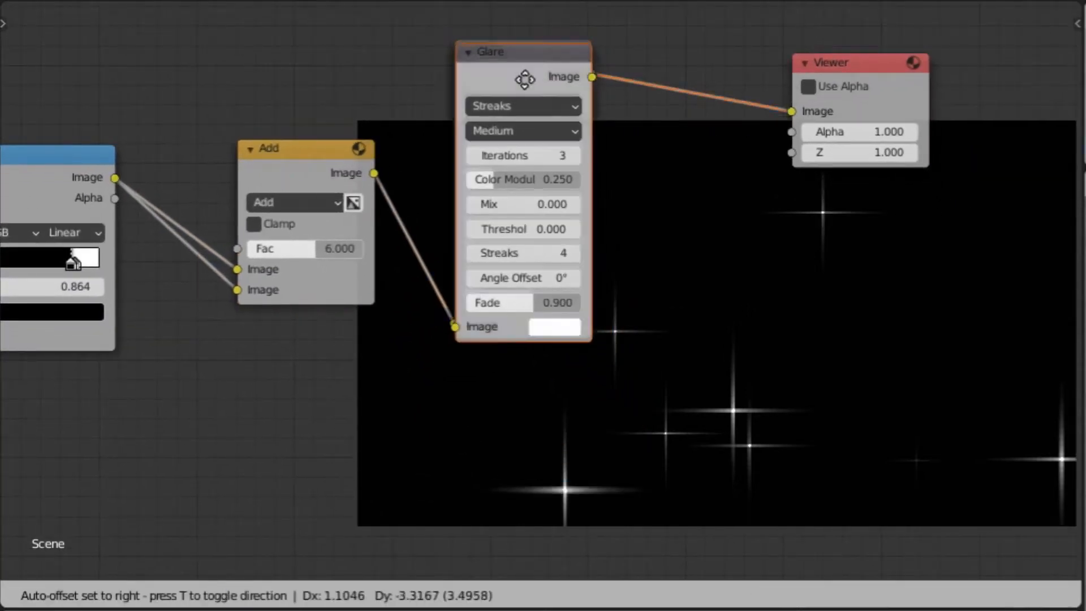
left_click(514, 379)
Link the ColorRamp's Image output to the duplicated Glare node's Image input.
middle_click_drag(372, 327, 266, 145)
scroll(177, 36, "down", 1)
left_click_drag(167, 40, 476, 460)
middle_click_drag(694, 236, 596, 344)
key("shift+a")
mouse_move(582, 348)
key("Escape")
Set the duplicated Glare node's angle offset to 45°.
middle_click_drag(516, 527, 507, 395)
left_click(466, 432)
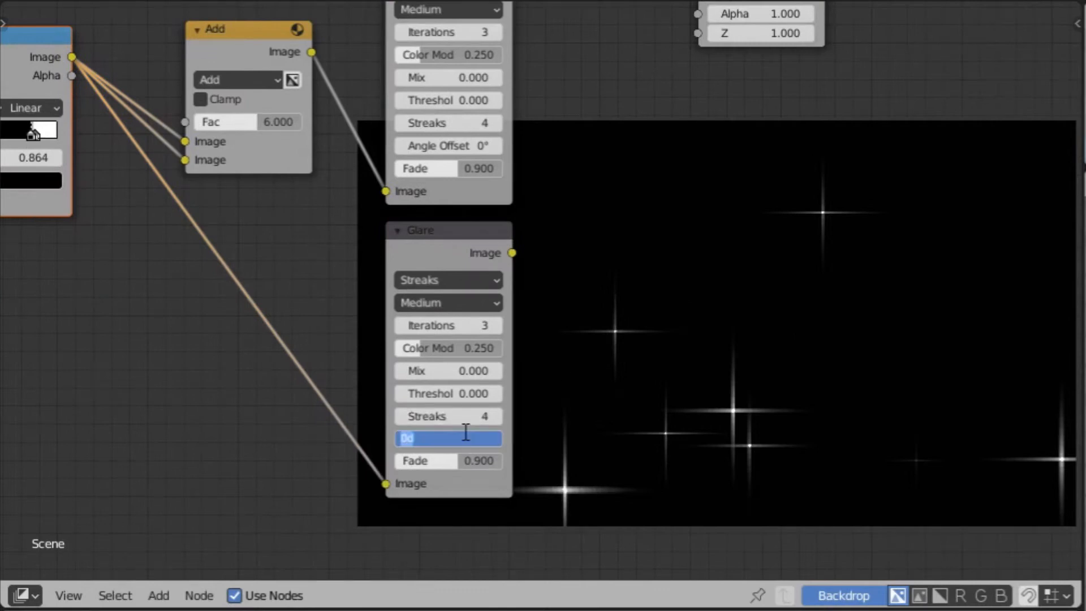
key("Return")
Add a Mix node before the Viewer and feed the two Glare outputs into its two Image inputs.
key("shift+a")
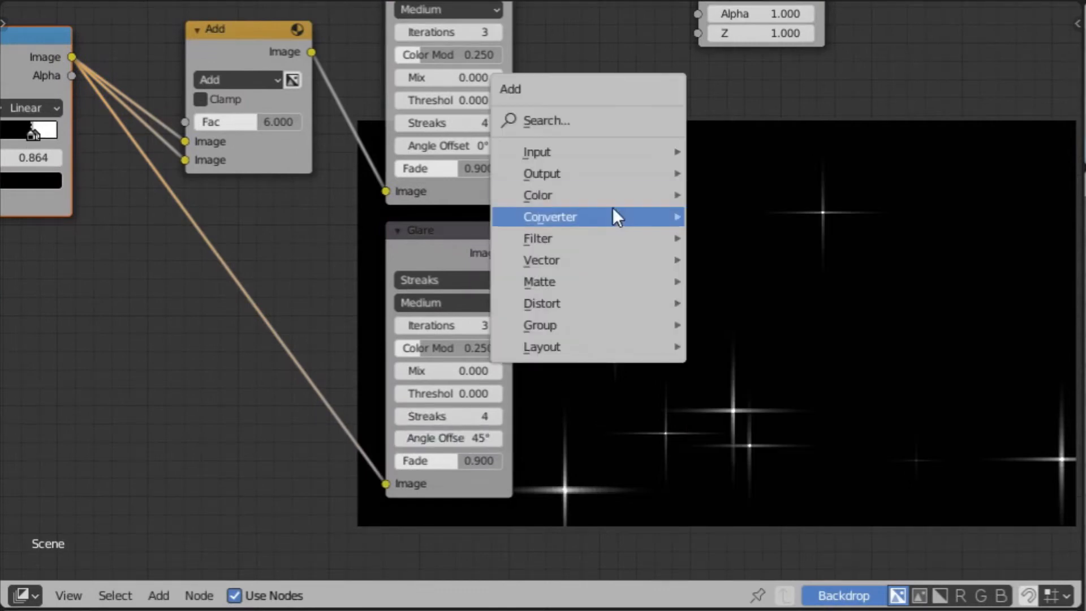
mouse_move(618, 191)
left_click(785, 407)
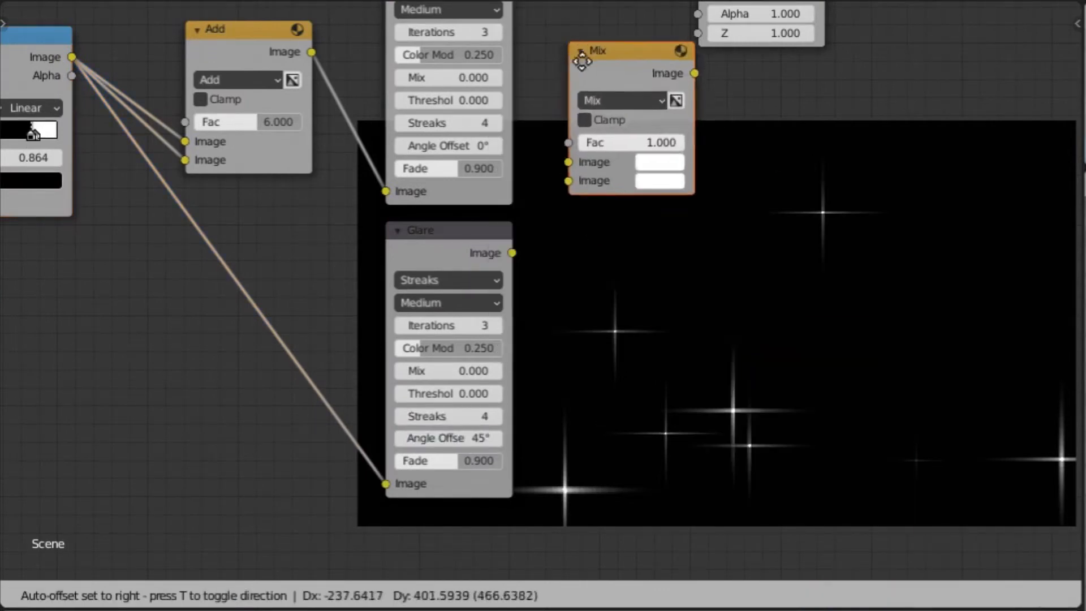
left_click(639, 122)
left_click(620, 31)
left_click_drag(620, 30, 680, 125)
left_click_drag(476, 325, 633, 249)
Set the new Mix node's blend mode to Add and move it closer to the Glare nodes.
left_click(679, 168)
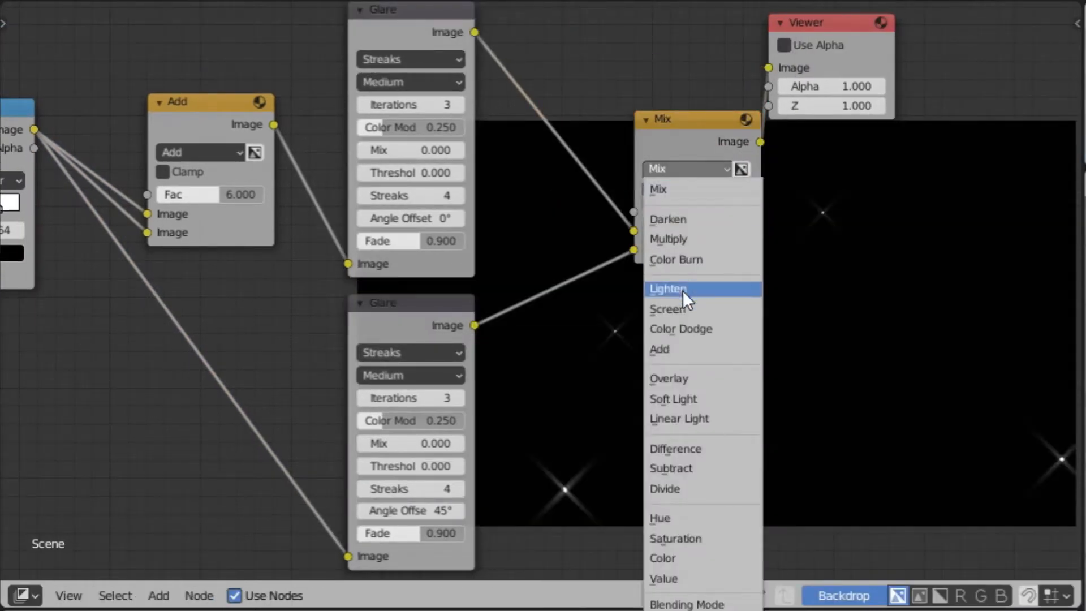
left_click(684, 346)
left_click_drag(687, 137, 601, 89)
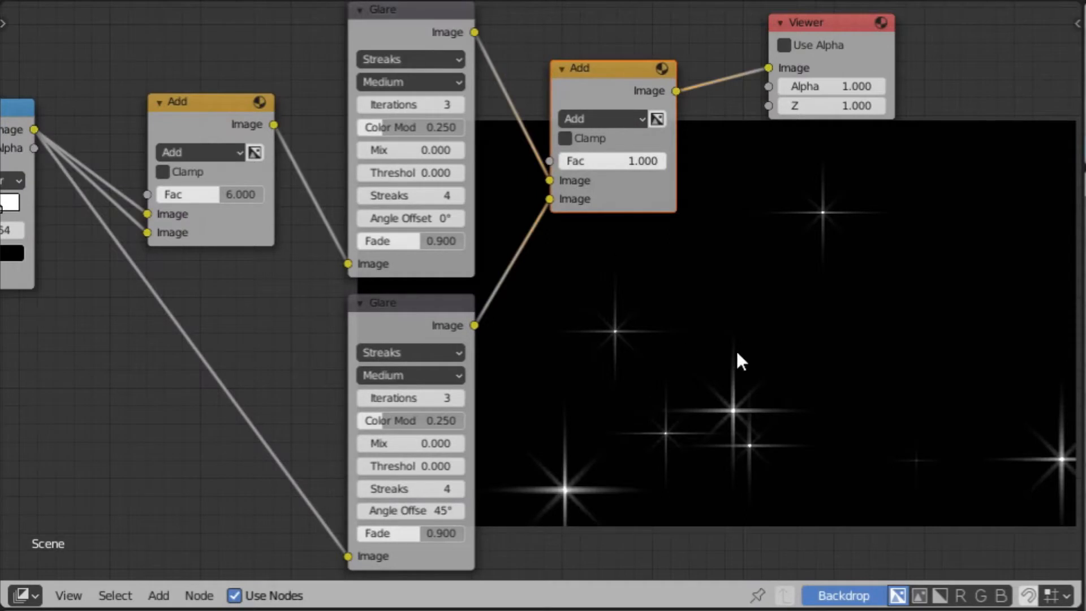
Try a fade of 0.95 on the first Glare node and restore it to 0.9.
scroll(633, 358, "down", 5, "shift")
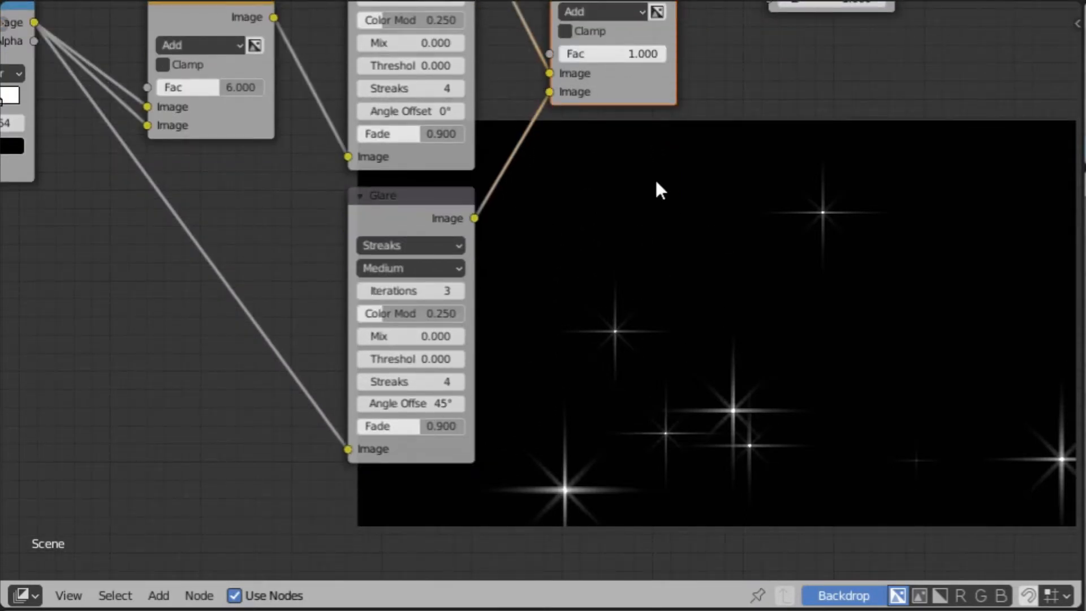
middle_click_drag(728, 147, 593, 278)
scroll(678, 215, "down", 5, "shift")
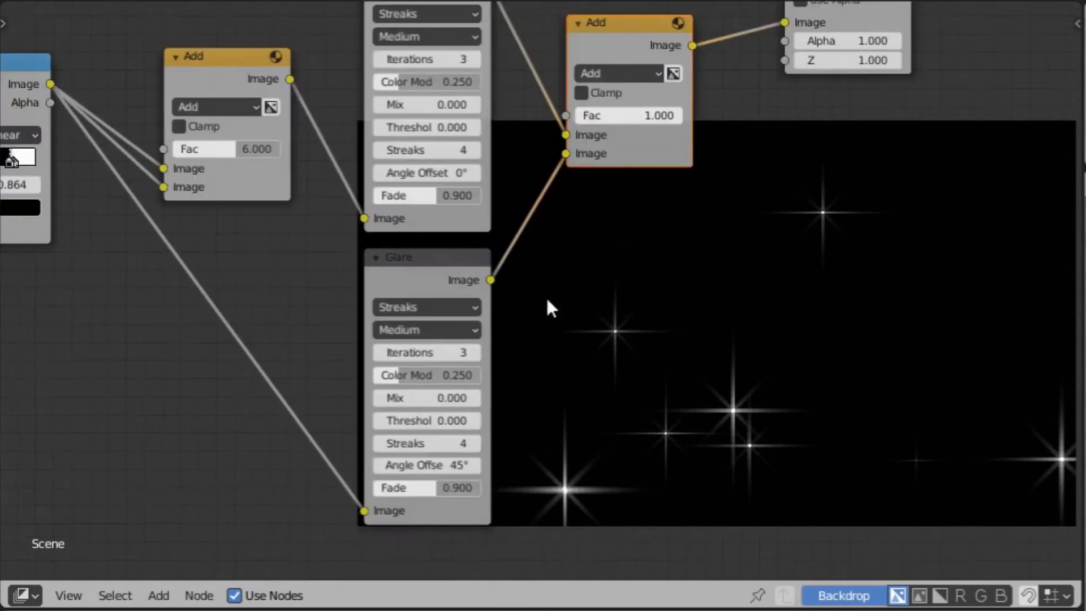
scroll(492, 283, "up", 1)
middle_click_drag(381, 261, 420, 211)
left_click(450, 122)
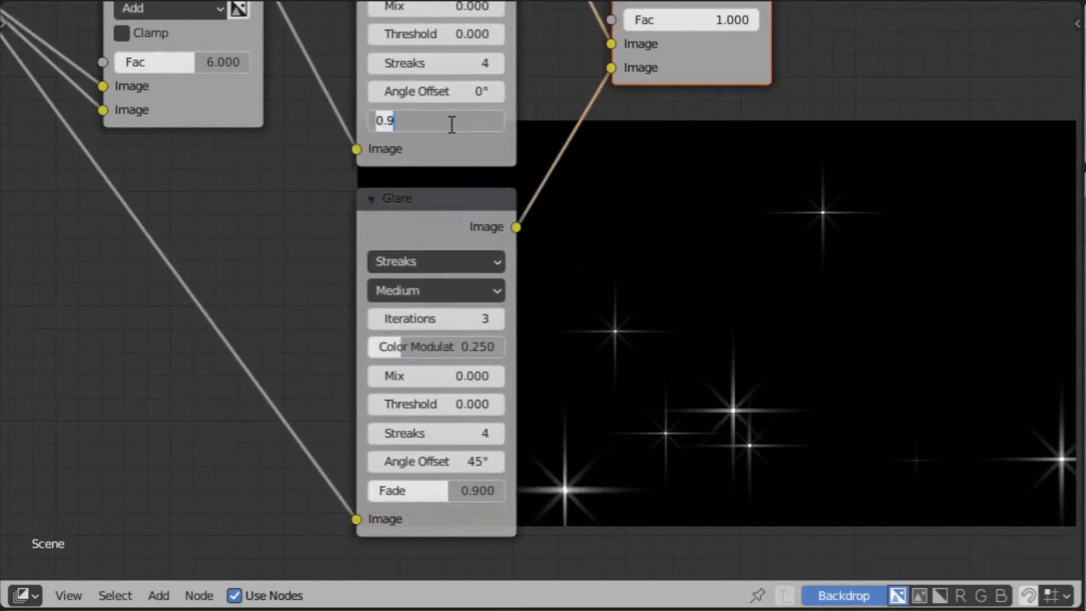
type("0.95")
key("Return")
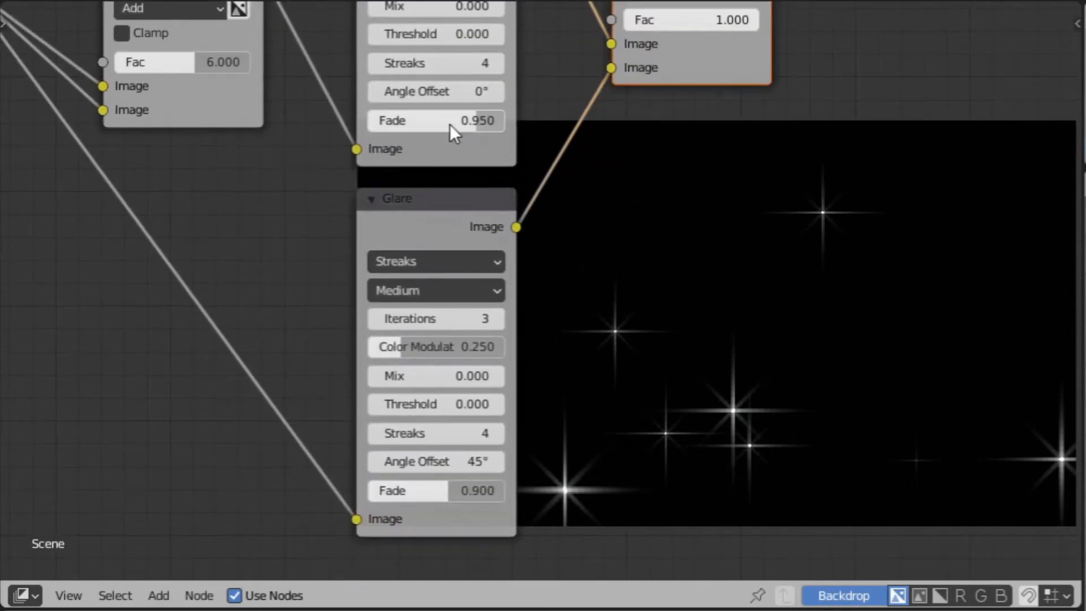
left_click(450, 121)
type("0.9")
key("Return")
Set the fade of the 45° Glare node to 0.75.
left_click(438, 490)
type("0.75")
key("Return")
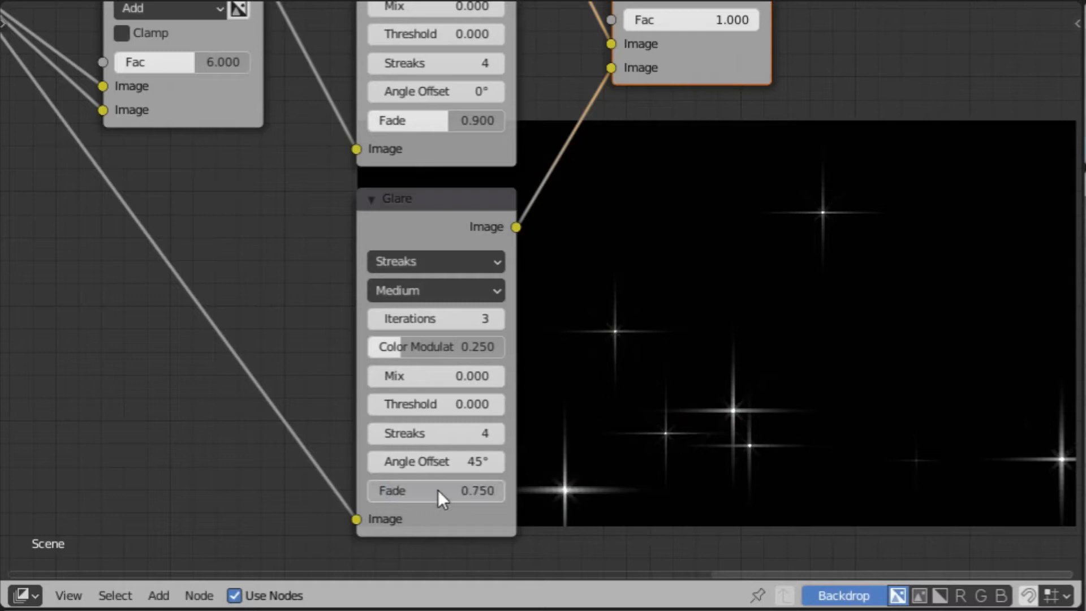
Duplicate the Add node with factor 6 and insert the copy between the ColorRamp and the 45° Glare node.
middle_click_drag(347, 396, 509, 406)
left_click(364, 25)
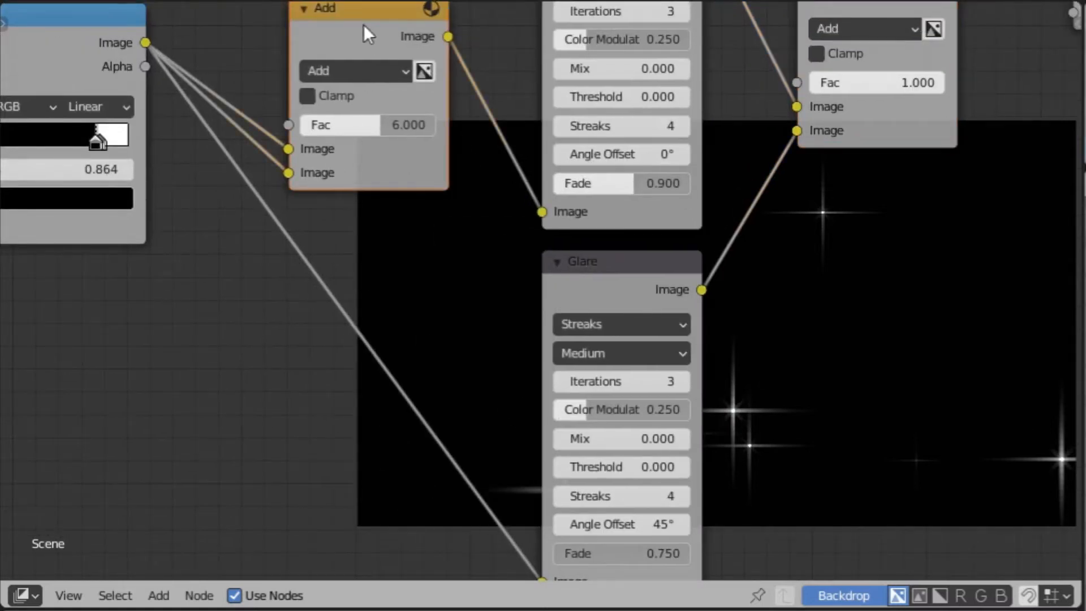
key("shift+d")
left_click(375, 389)
middle_click_drag(374, 389, 346, 229)
left_click(327, 240)
key("Escape")
middle_click_drag(281, 219, 357, 338)
left_click_drag(195, 7, 341, 414)
middle_click_drag(425, 440, 124, 480)
middle_click_drag(645, 315, 425, 468)
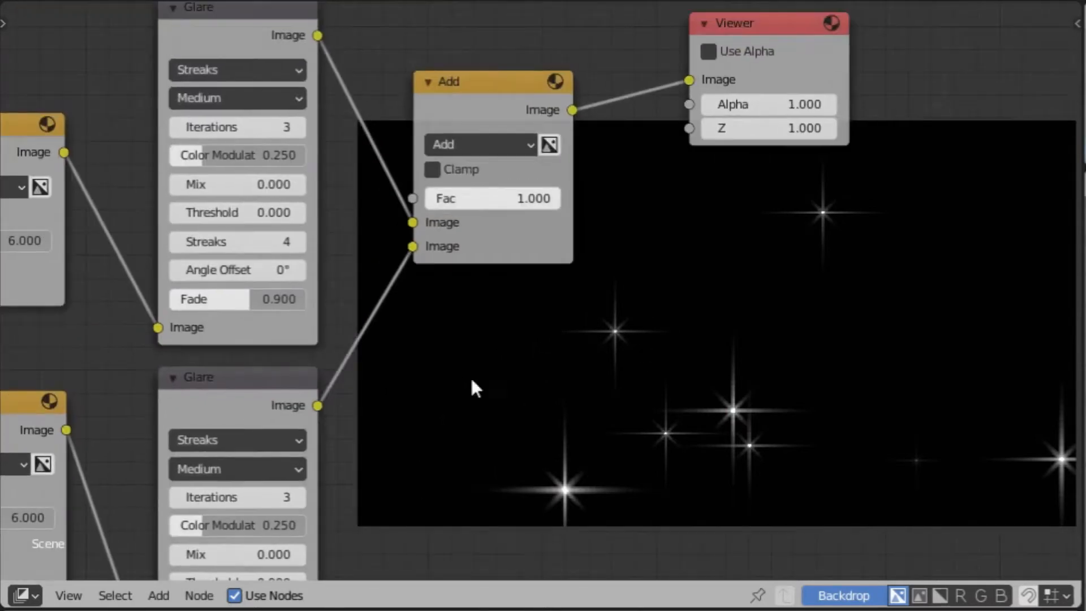
Enable Clamp on the Add node that combines the two Glares and move the Viewer node farther away from it.
scroll(589, 174, "down", 2)
middle_click_drag(383, 229, 574, 211)
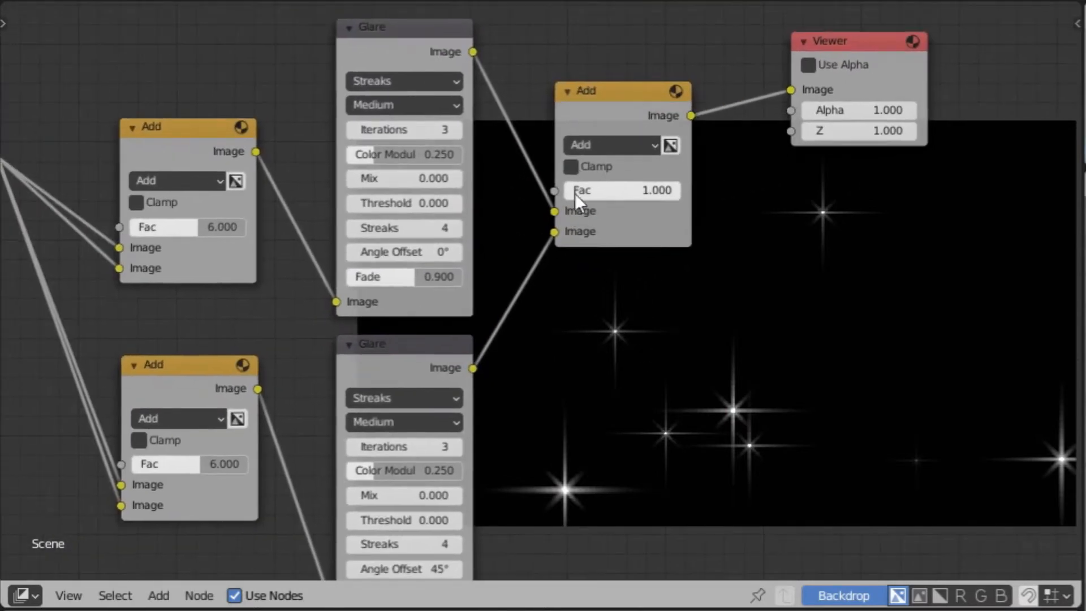
left_click(578, 165)
middle_click_drag(770, 290, 577, 264)
scroll(577, 264, "down", 2)
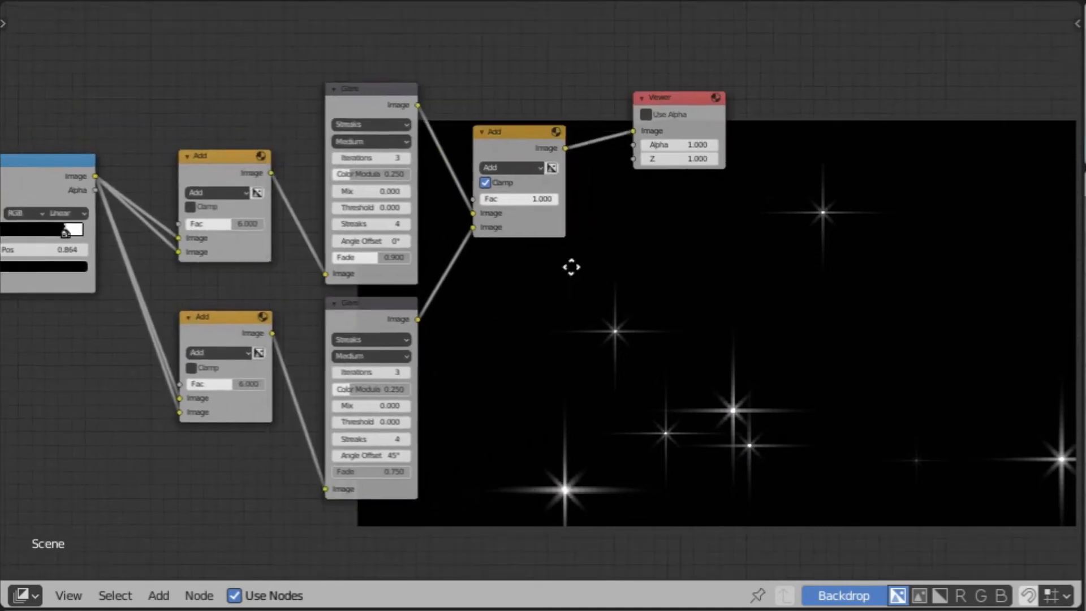
left_click_drag(684, 103, 758, 274)
middle_click_drag(672, 318, 777, 220)
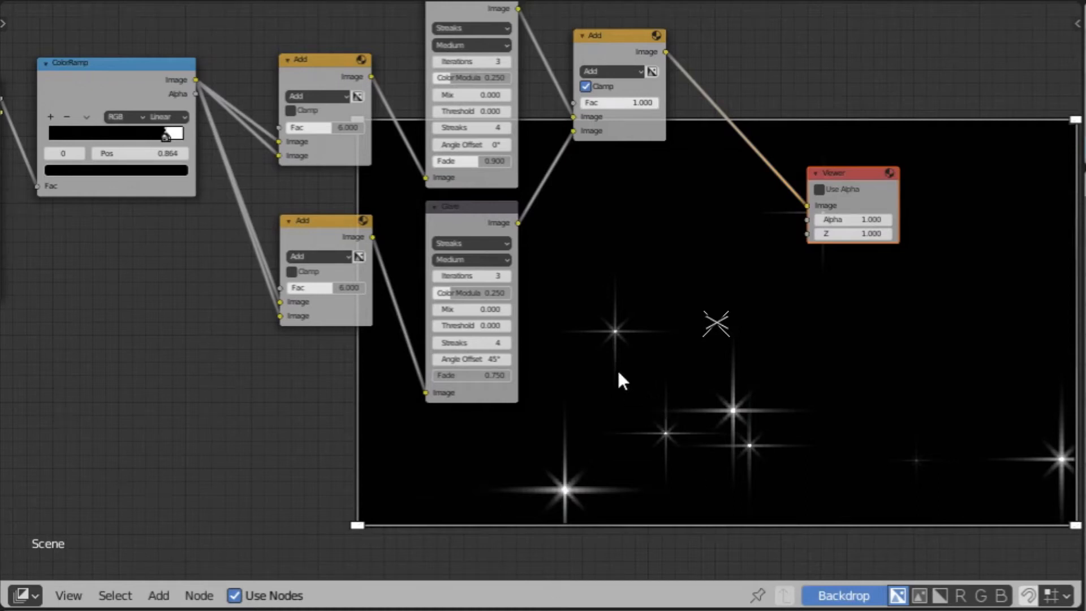
middle_click_drag(728, 301, 731, 265)
middle_click_drag(624, 252, 667, 310)
scroll(657, 245, "up", 1)
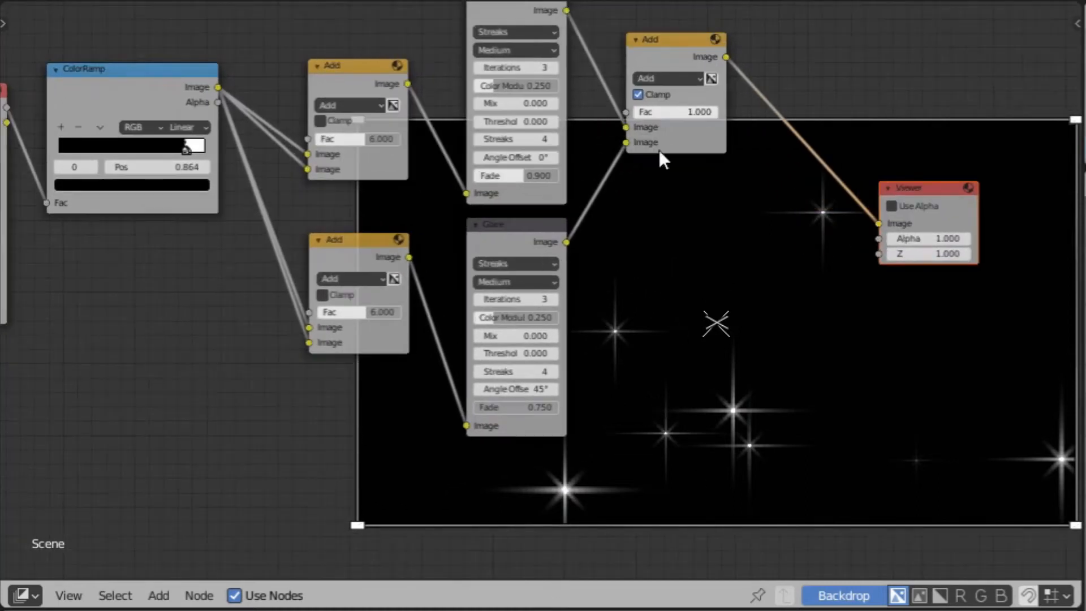
Add a Blur node below the second Add node, feed it the ColorRamp's Image output and set its type to Fast Gaussian.
left_click(657, 42)
middle_click_drag(616, 227, 685, 189)
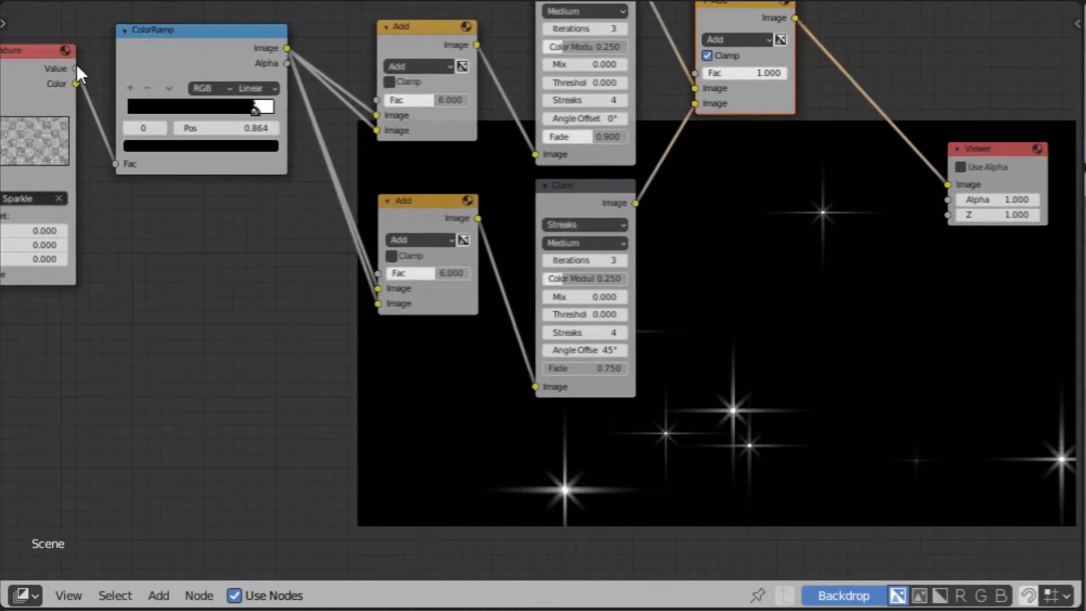
key("shift+a")
mouse_move(317, 291)
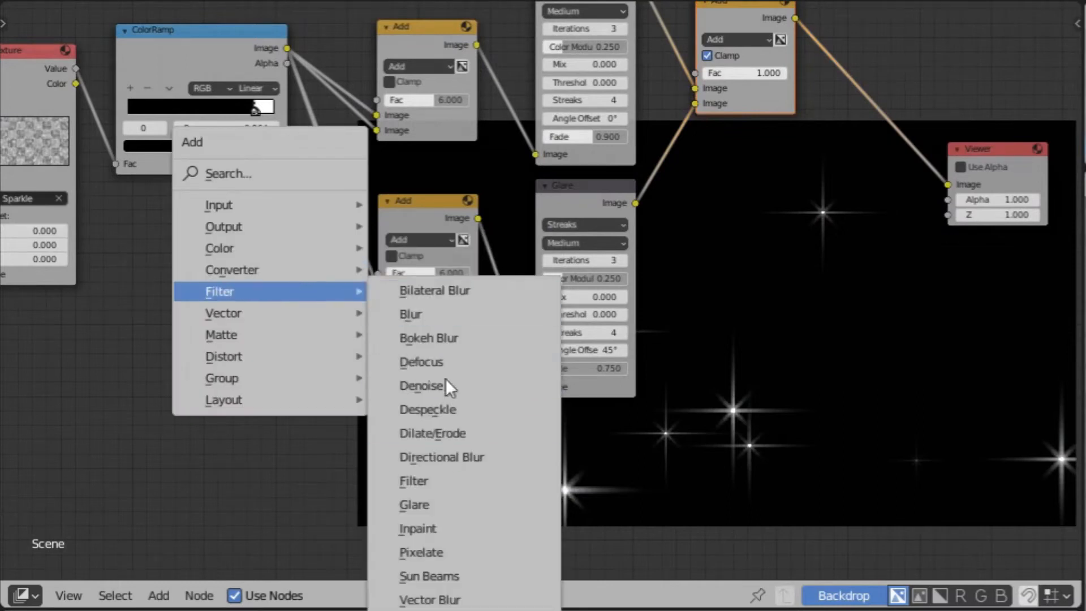
left_click(430, 315)
left_click_drag(286, 48, 382, 541)
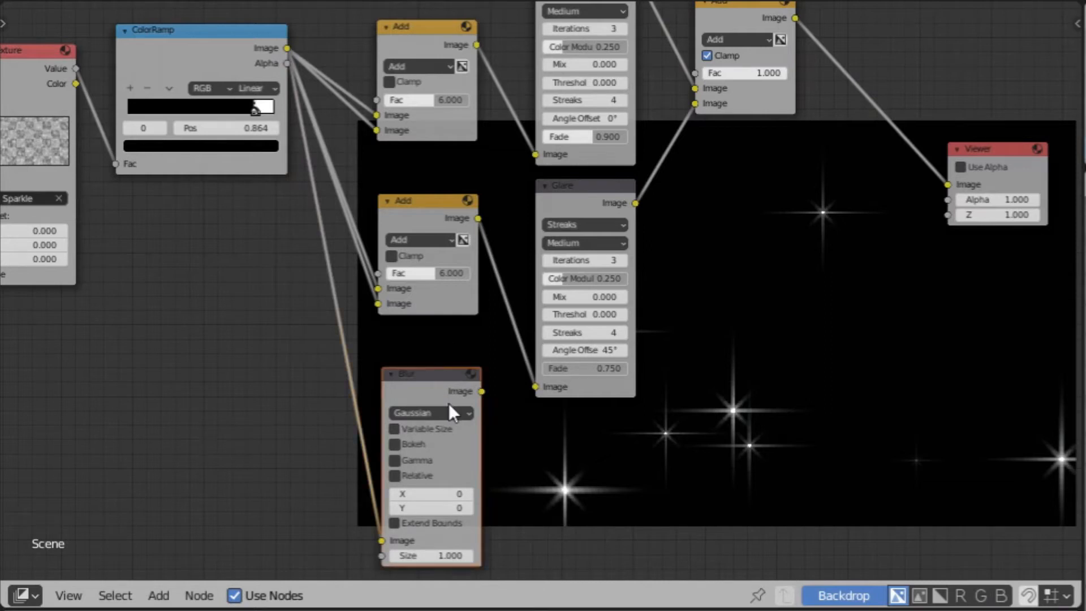
left_click(449, 410)
left_click(443, 507)
Make the Blur node's size relative with Y aspect correction and set both X and Y to 5%.
middle_click_drag(477, 415, 444, 312)
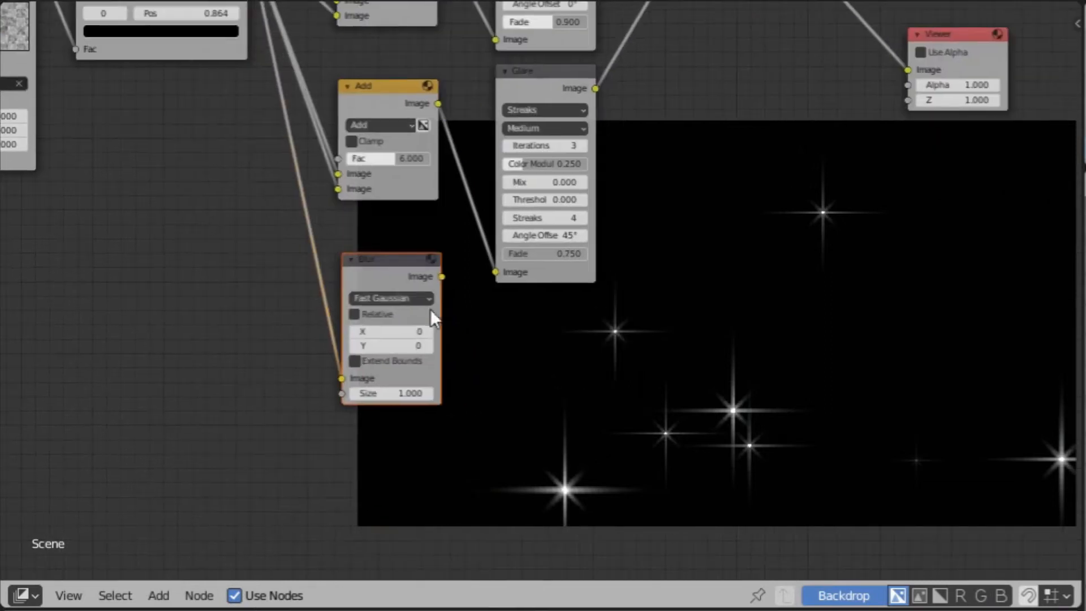
scroll(371, 320, "up", 1)
left_click(366, 317)
left_click(366, 357)
left_click(366, 378)
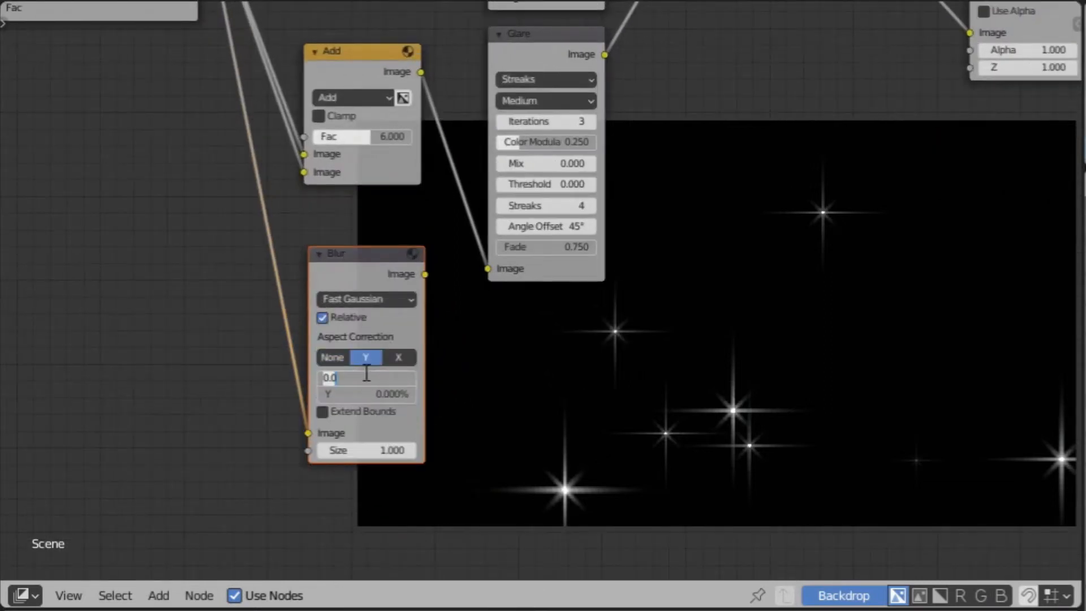
type("5")
key("Tab")
type("5")
key("Return")
middle_click_drag(545, 270, 365, 324)
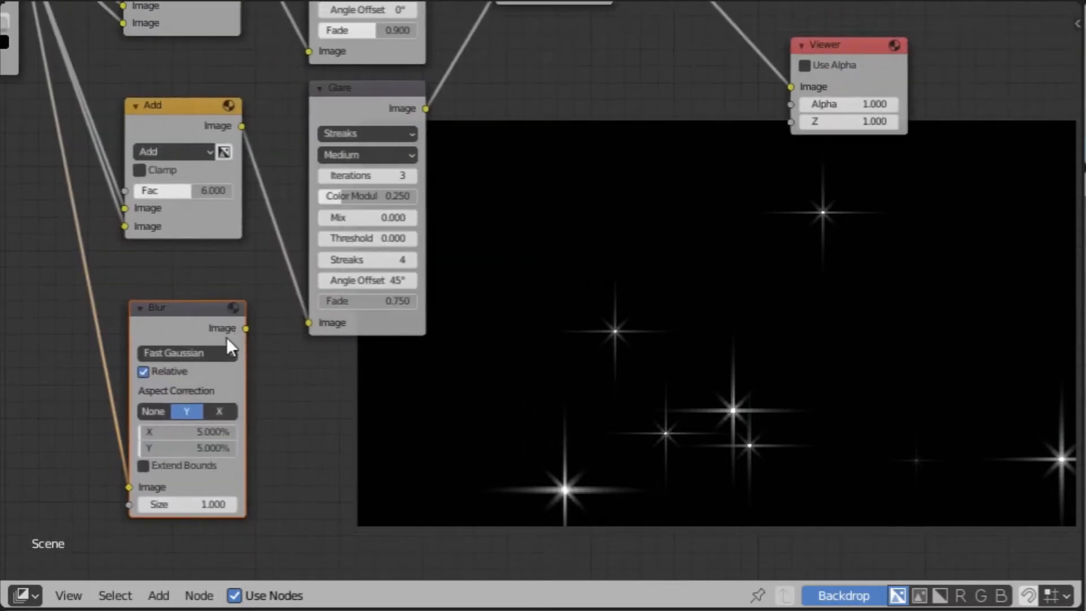
Connect the Blur node's output to the Viewer's Image input.
left_click_drag(245, 328, 791, 87)
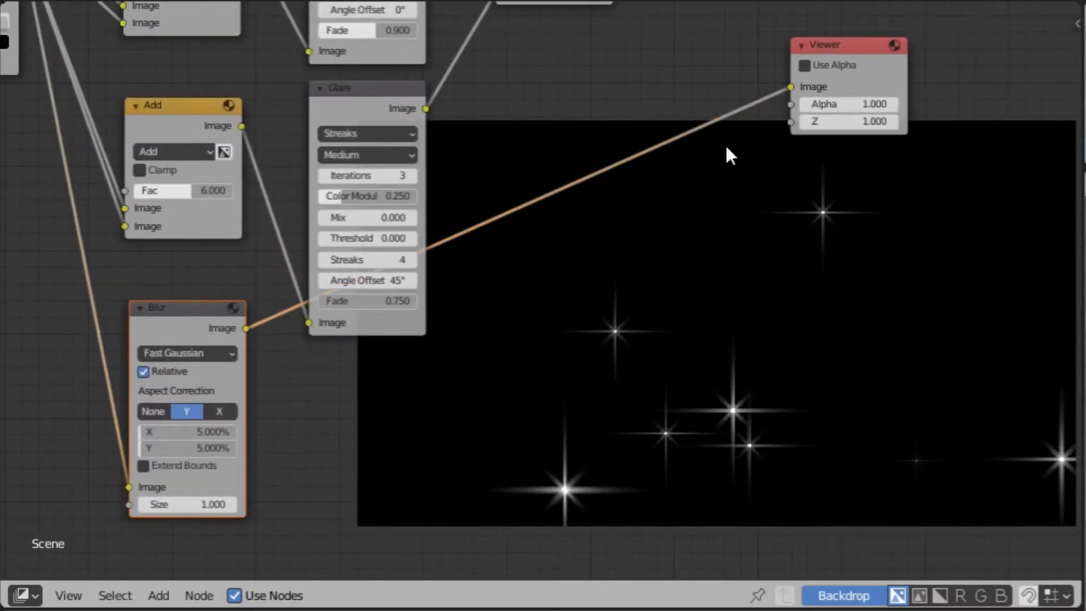
key("shift+a")
key("Escape")
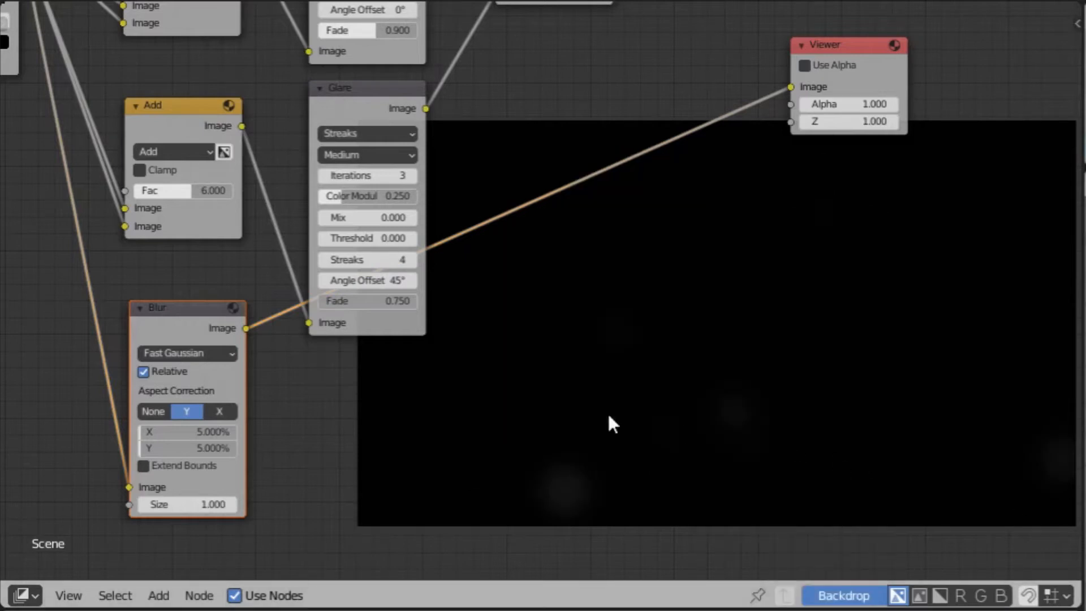
Insert a Mix node between the Blur and the Viewer, set it to Add and feed the combined Glare output into it.
key("shift+a")
mouse_move(457, 201)
left_click(636, 417)
left_click(606, 52)
middle_click_drag(692, 135, 620, 334)
left_click(588, 315)
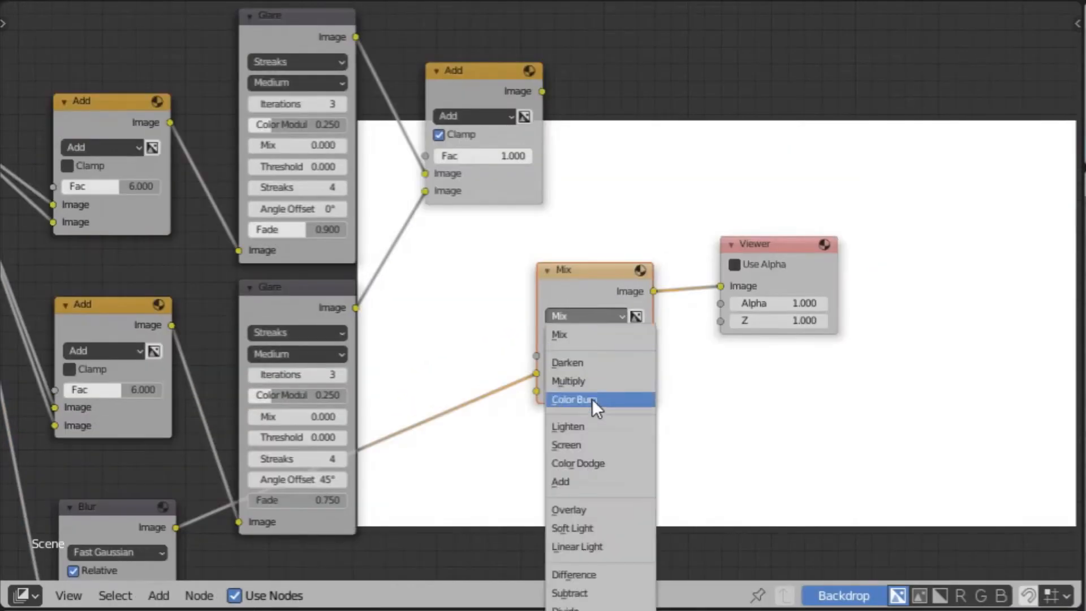
left_click(588, 482)
left_click_drag(542, 91, 548, 375)
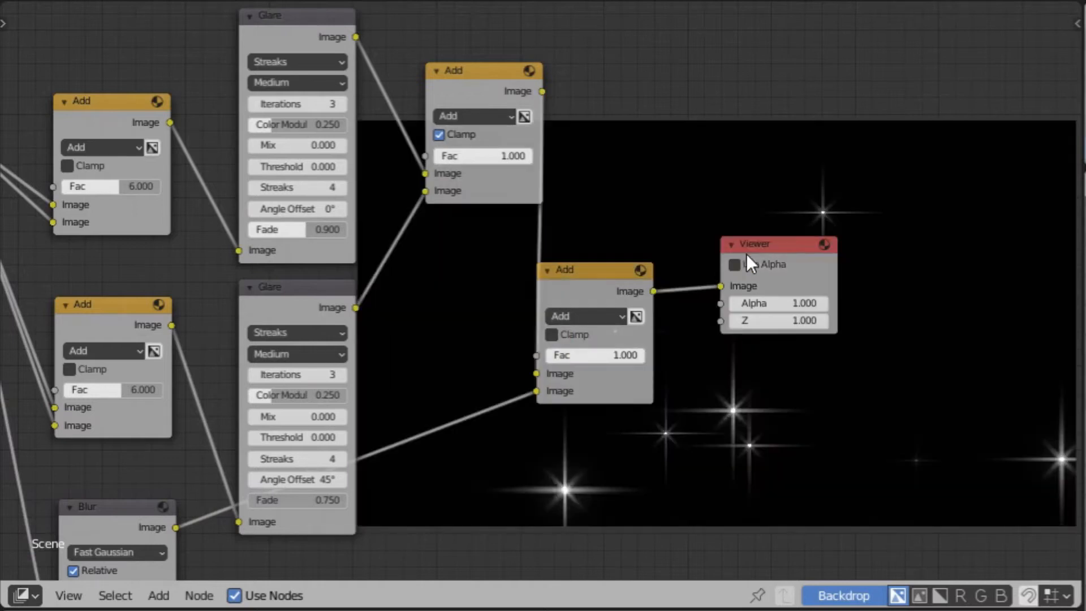
Set the factor of the Add node before the Viewer to 2 and space that node and the Viewer apart.
left_click_drag(647, 276, 726, 210)
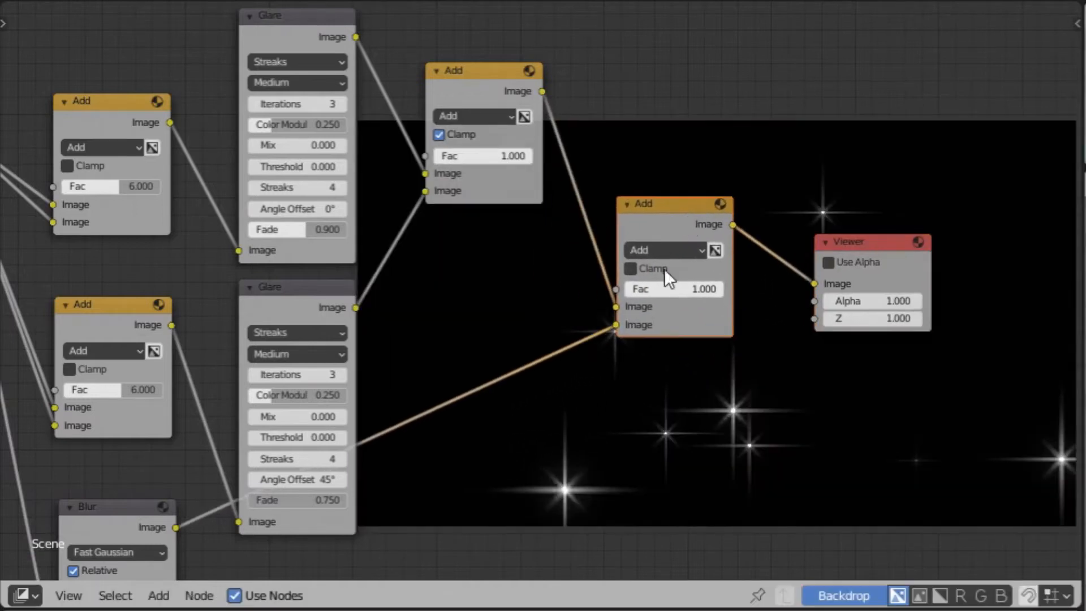
double_click(669, 287)
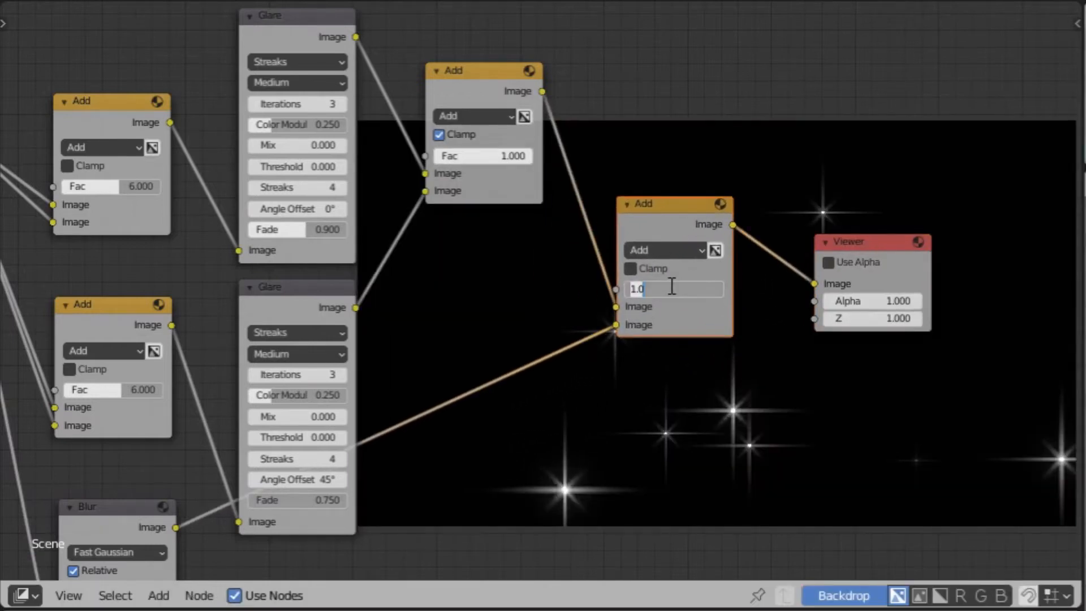
key("Return")
middle_click_drag(731, 348, 631, 223)
middle_click_drag(609, 176, 569, 311)
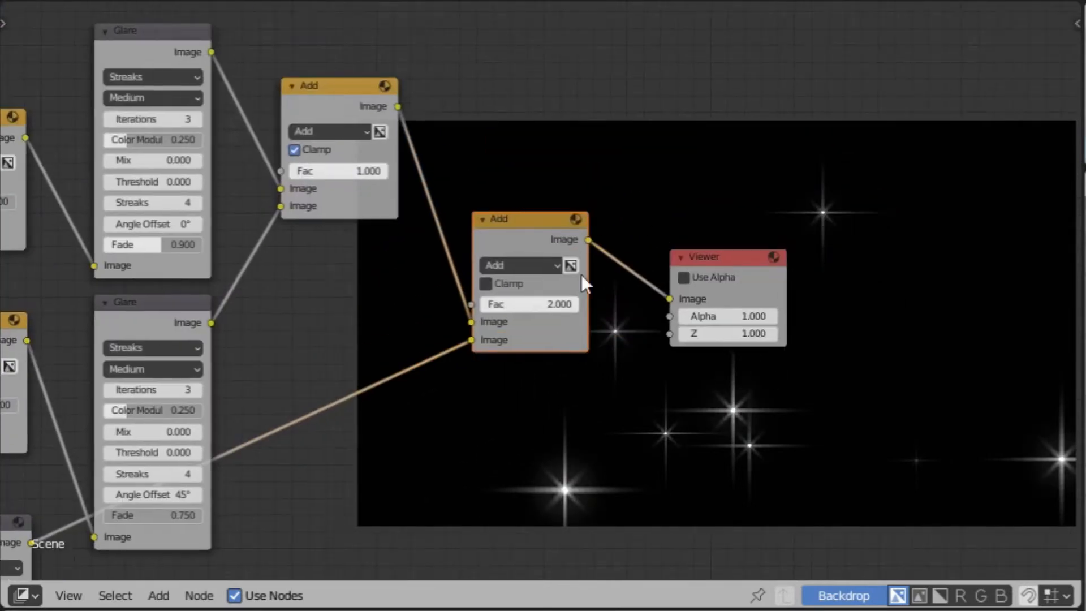
left_click_drag(708, 258, 813, 208)
left_click_drag(511, 234, 517, 193)
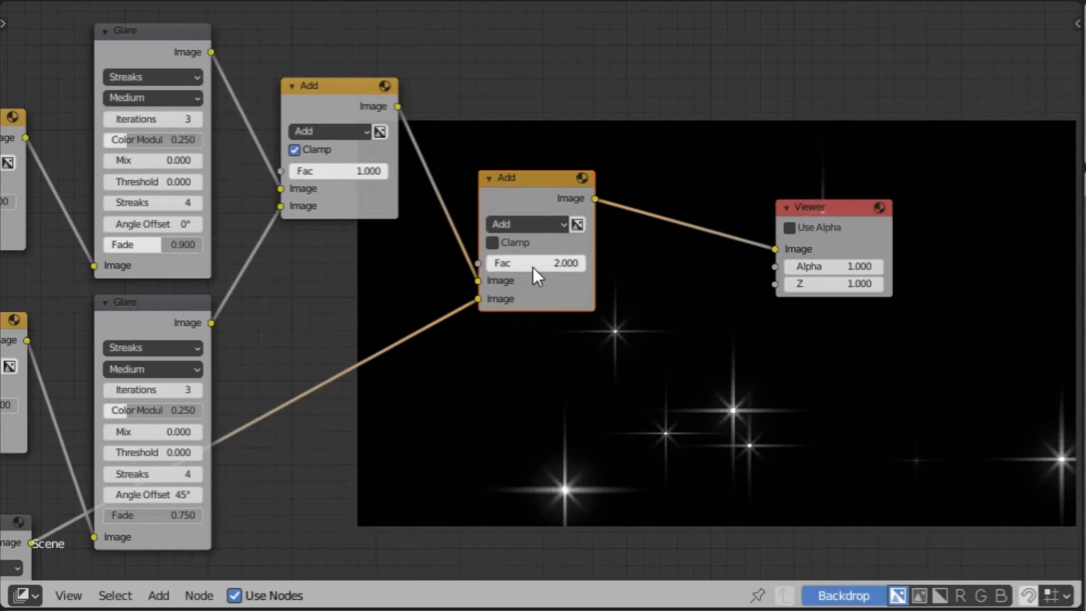
Raise the factor of that Add node to 3, enable its Clamp option and make more room before the Viewer.
left_click(533, 267)
type("3")
key("Return")
left_click(511, 241)
left_click_drag(514, 199, 515, 160)
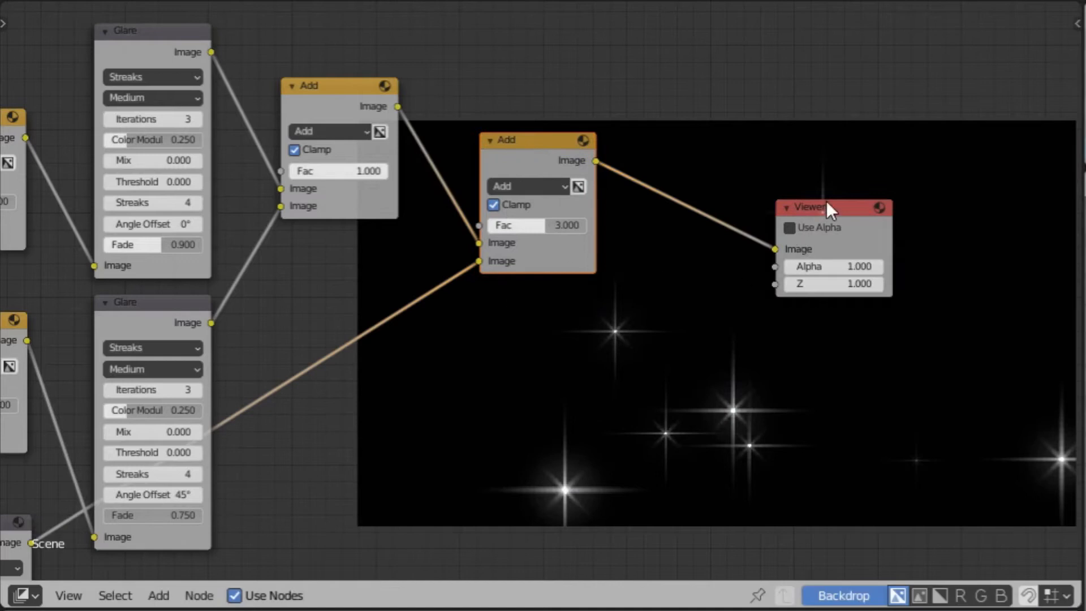
left_click_drag(826, 209, 904, 207)
Insert another Mix node between the clamped Add node and the Viewer, with its blend mode set to Add.
key("shift+a")
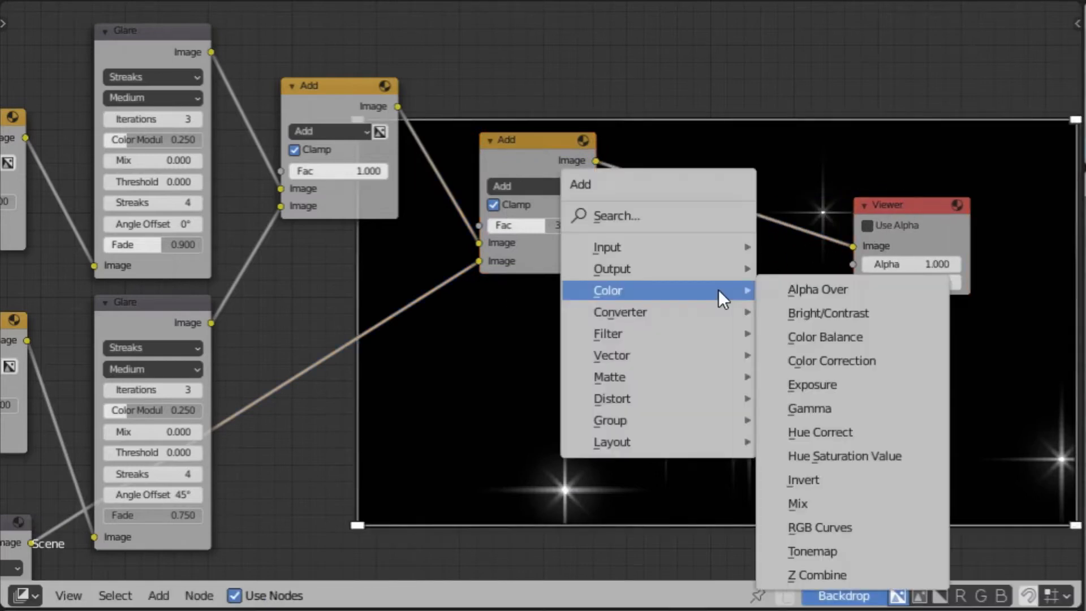
left_click(853, 503)
left_click(673, 180)
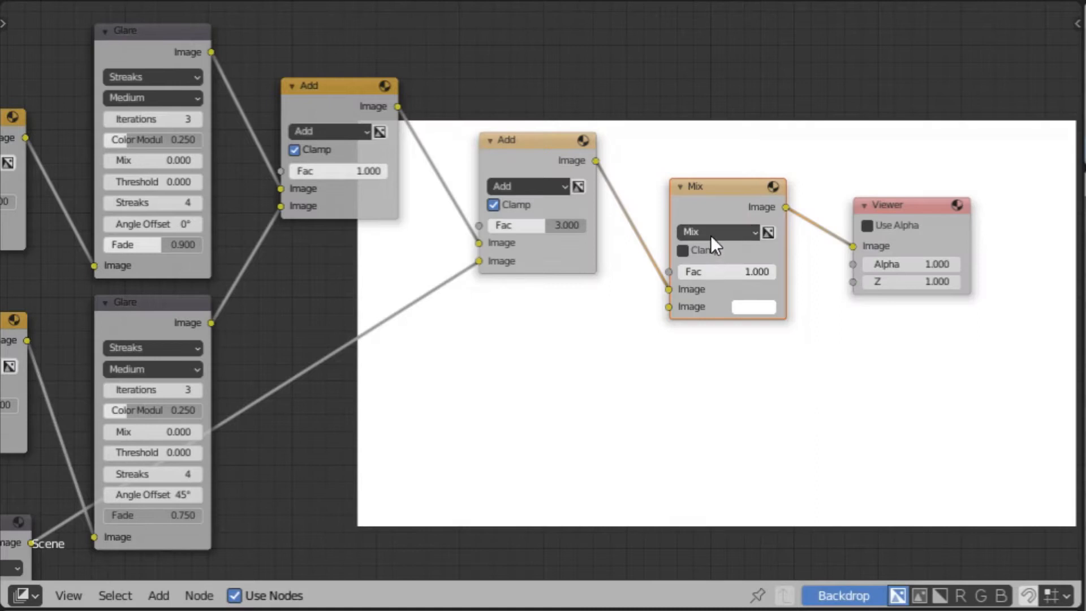
left_click(713, 233)
left_click(715, 398)
Feed the blur group's Image output into the last Add node to combine the Suzanne render with the sparkles.
middle_click_drag(497, 310, 583, 292)
scroll(583, 291, "down", 15)
middle_click_drag(101, 276, 231, 274)
scroll(159, 256, "up", 2)
left_click(272, 139)
left_click_drag(281, 133, 782, 283)
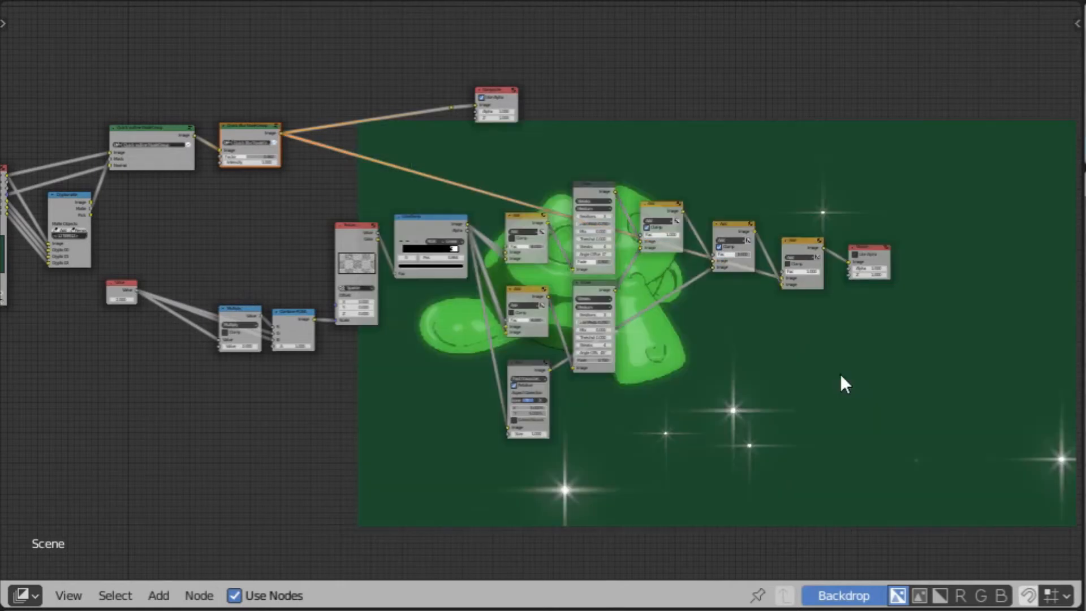
Examine the sparkle node chain from the final Add node back to the Value node against the composited backdrop.
middle_click_drag(840, 373, 669, 369)
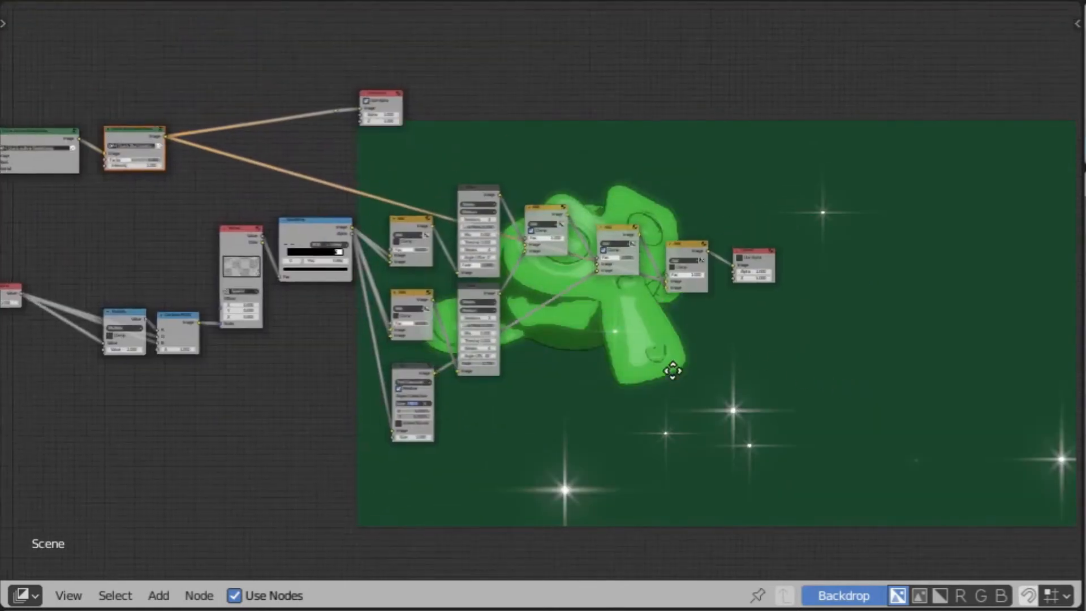
scroll(660, 395, "up", 5)
scroll(663, 404, "up", 1)
middle_click_drag(606, 296, 874, 337)
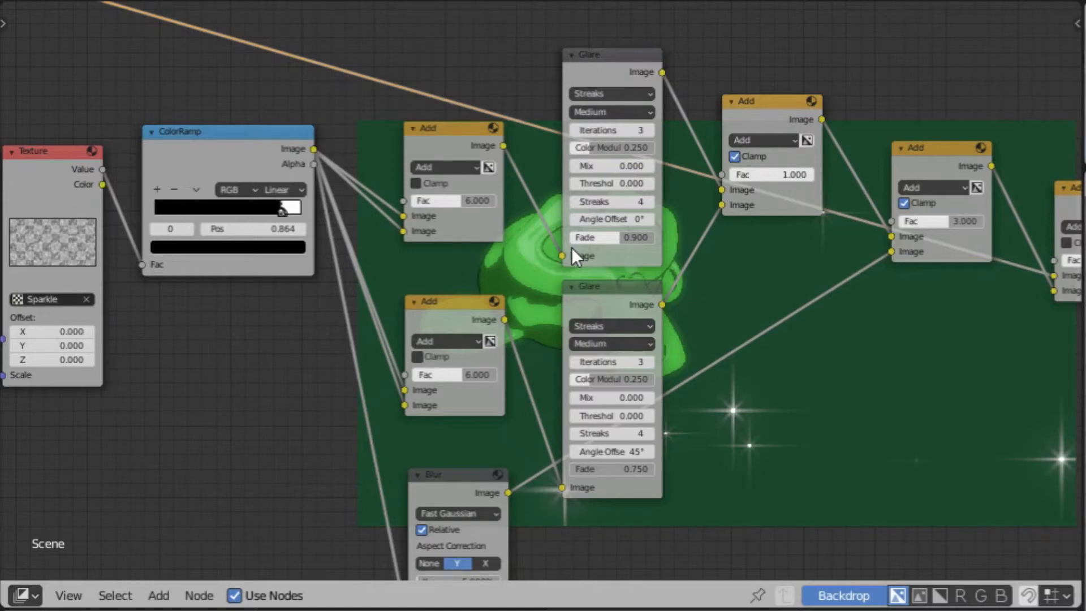
middle_click_drag(755, 291, 745, 168)
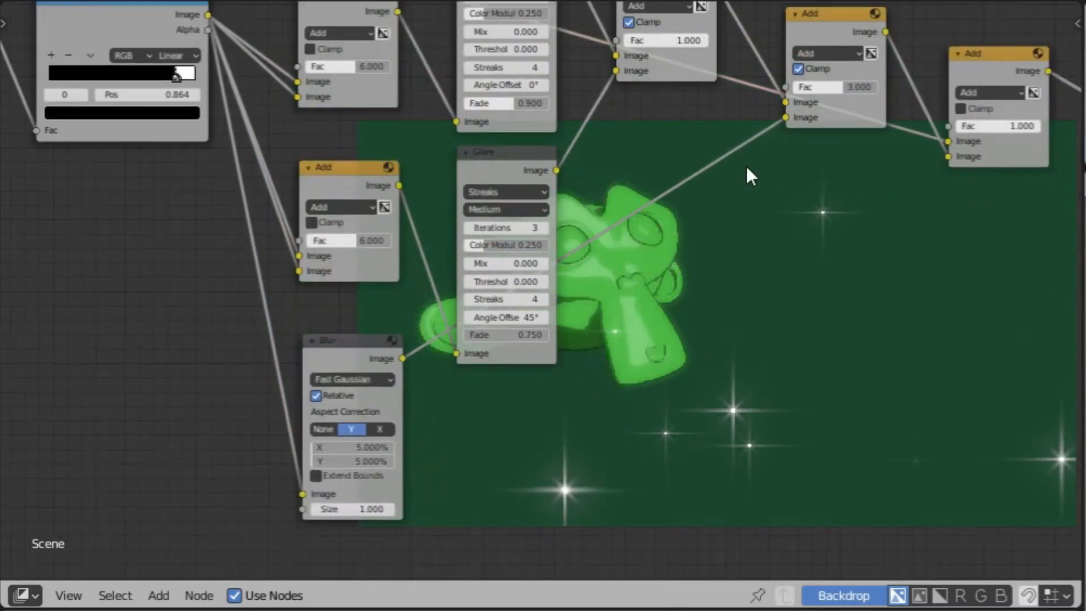
middle_click_drag(521, 165, 645, 180)
scroll(662, 219, "down", 3)
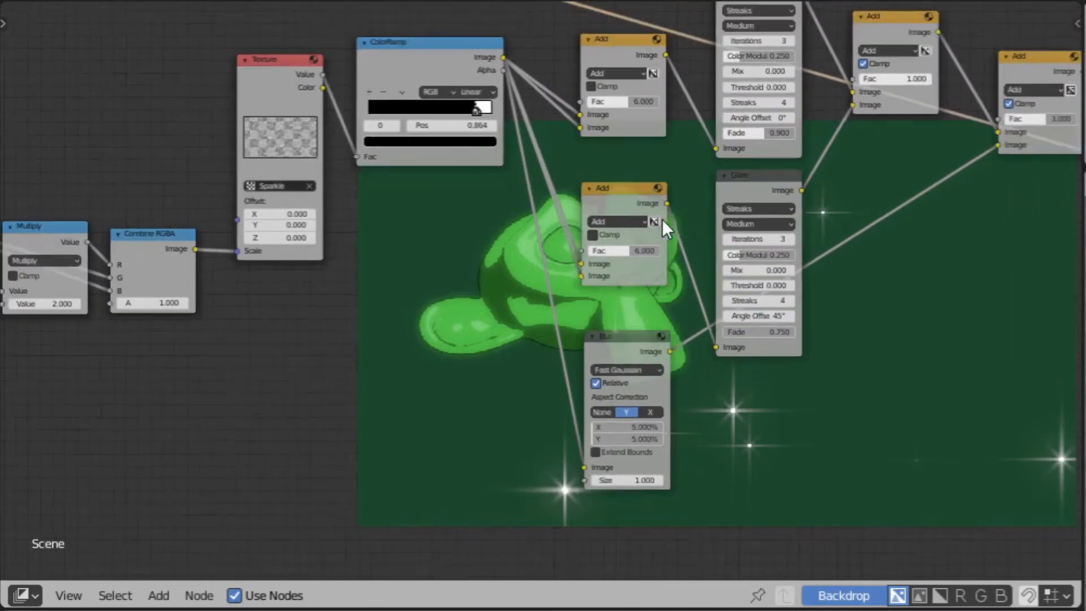
middle_click_drag(686, 274, 1016, 359)
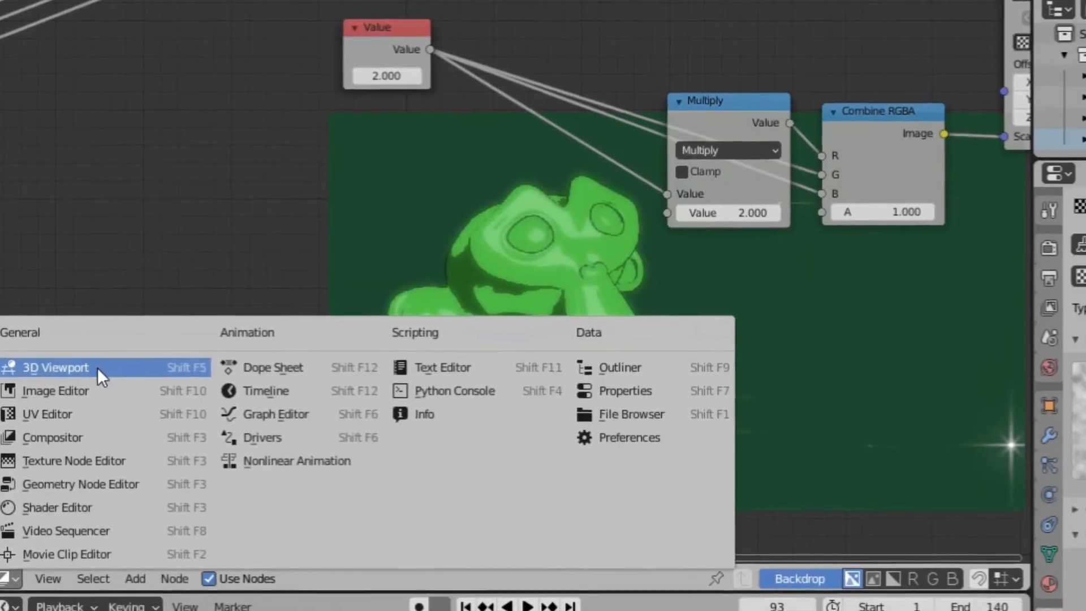
Switch the editor to the 3D Viewport, add a cube and move it horizontally to the camera frame's lower-left corner.
left_click(101, 371)
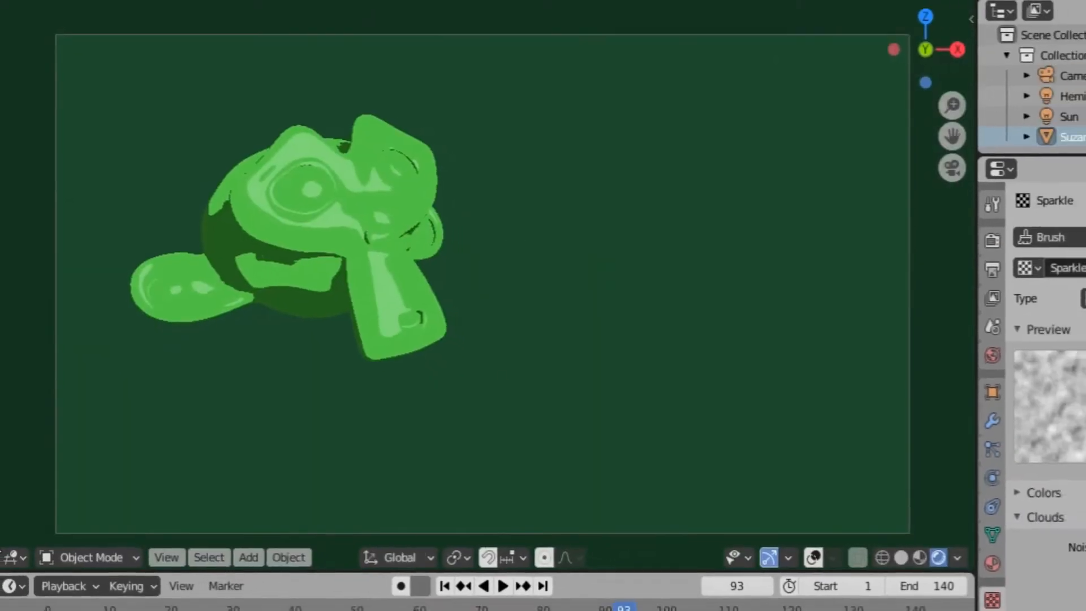
key("shift+a")
mouse_move(354, 277)
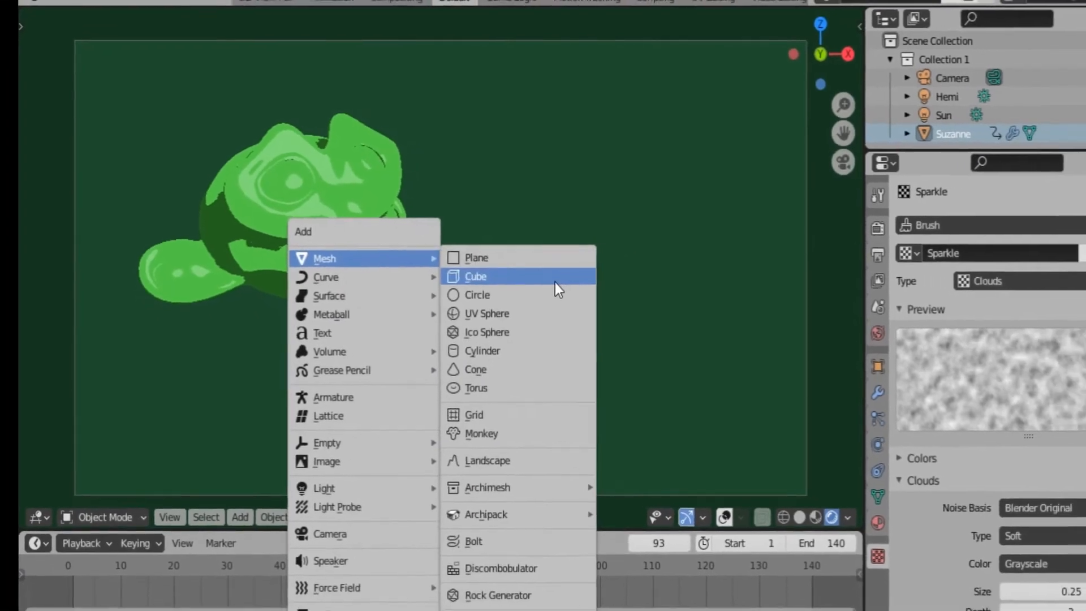
left_click(560, 280)
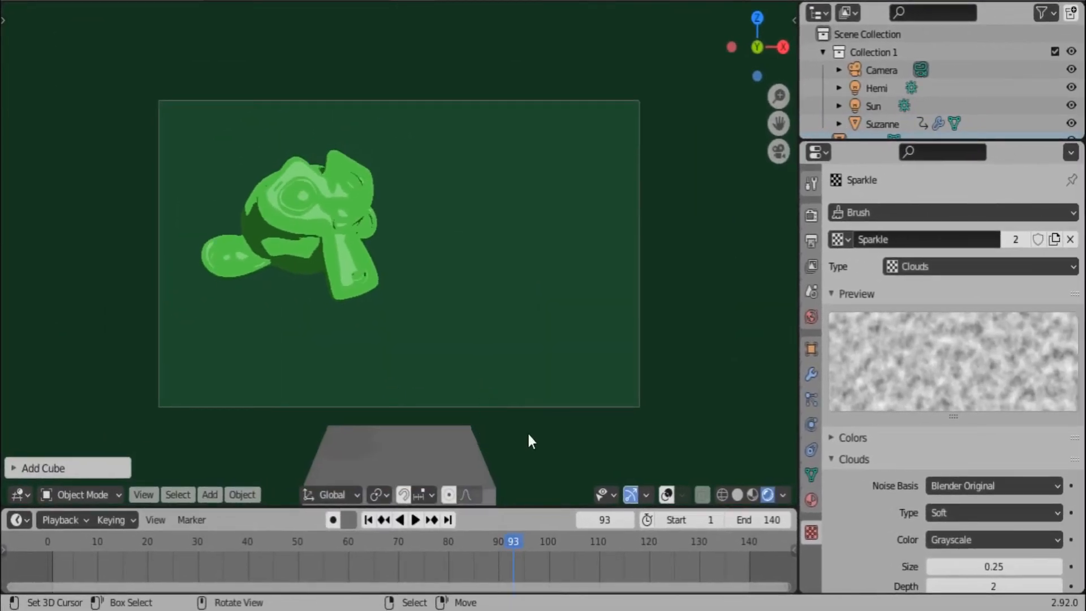
key("g")
key("shift+z")
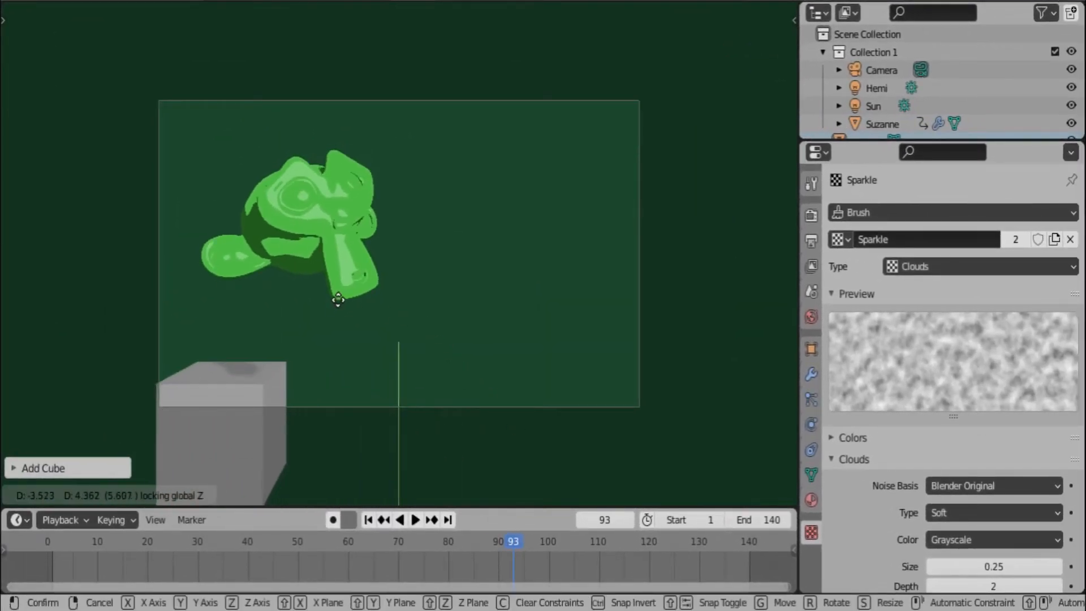
left_click(335, 298)
Add an Array modifier to the cube.
left_click(812, 373)
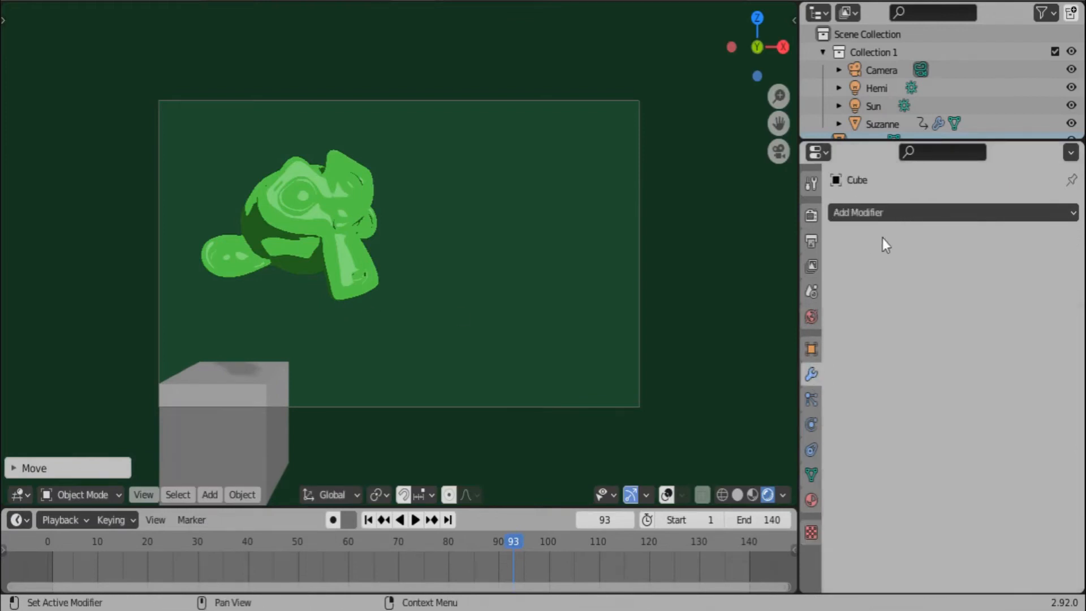
left_click(871, 213)
left_click(779, 278)
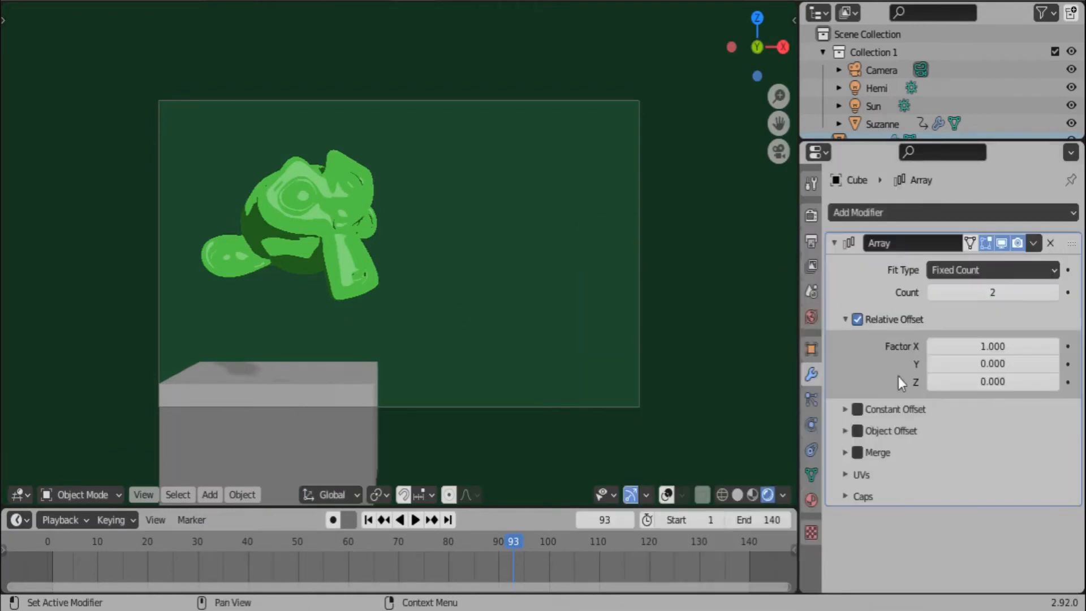
Set the cube's Array modifier to a relative X offset factor of 1.5 and a count of 9.
left_click_drag(965, 347, 990, 346)
left_click(1054, 292)
left_click(1054, 292)
left_click(1054, 292)
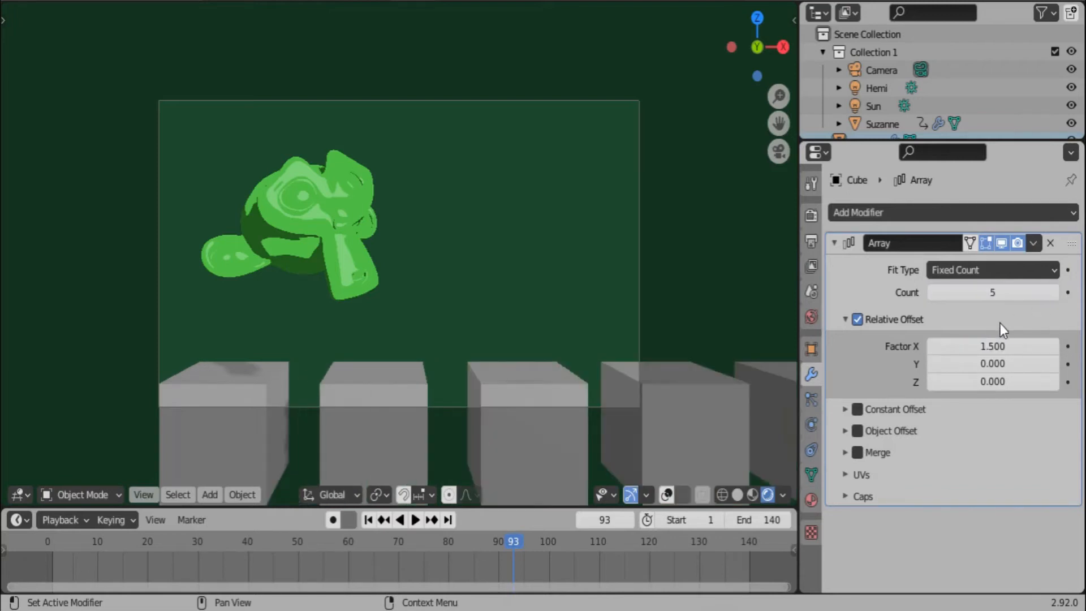
left_click(1055, 292)
left_click(1054, 295)
left_click(1054, 295)
left_click(1054, 296)
left_click(996, 296)
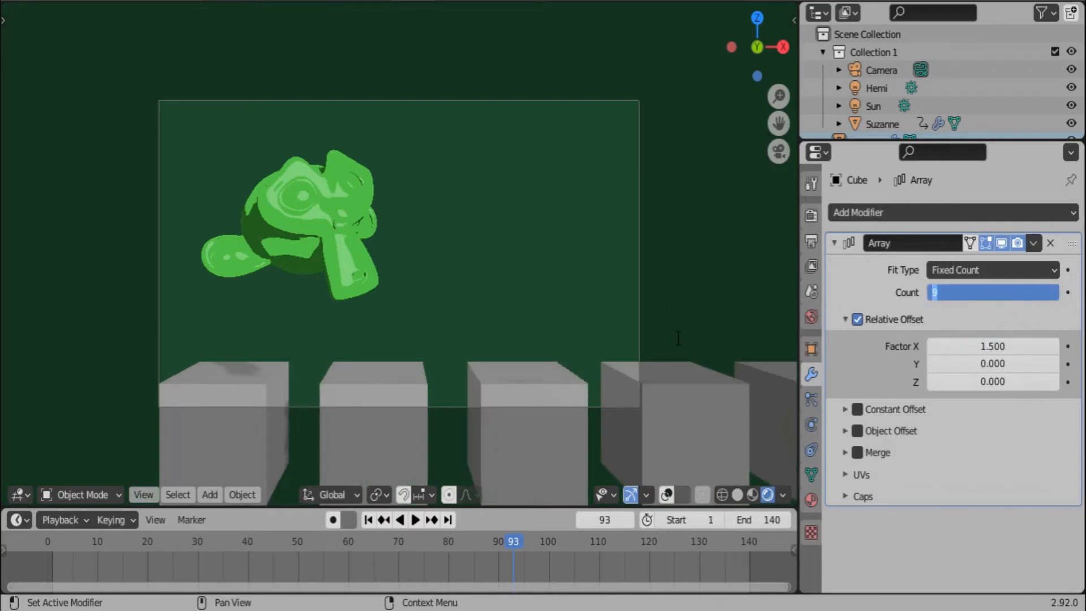
key("Escape")
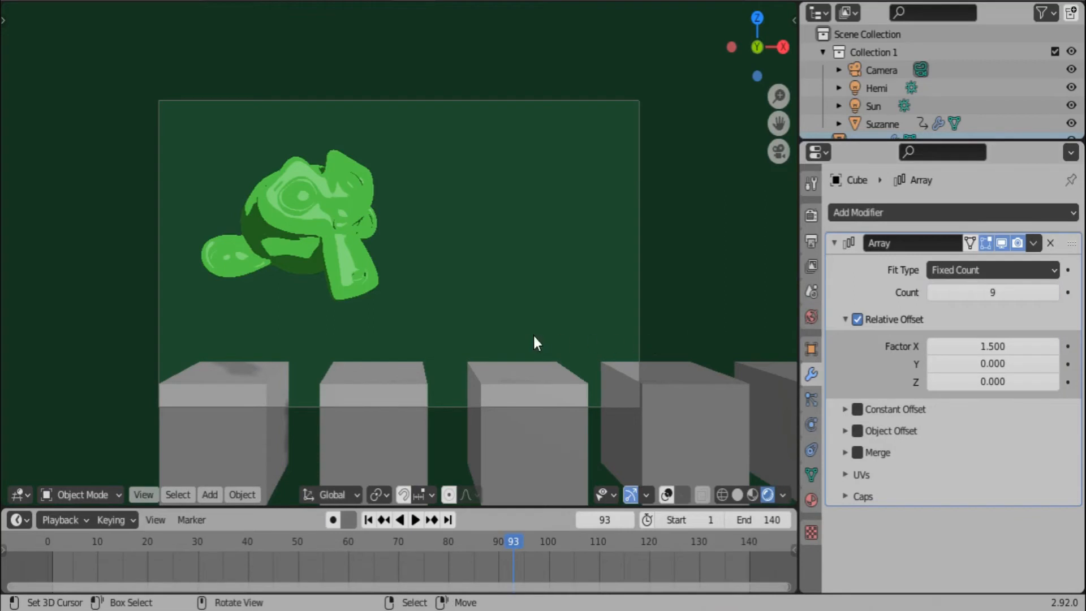
Move the cube row about -7.5 units along the X axis so it spans the camera frame's width.
key("g")
key("x")
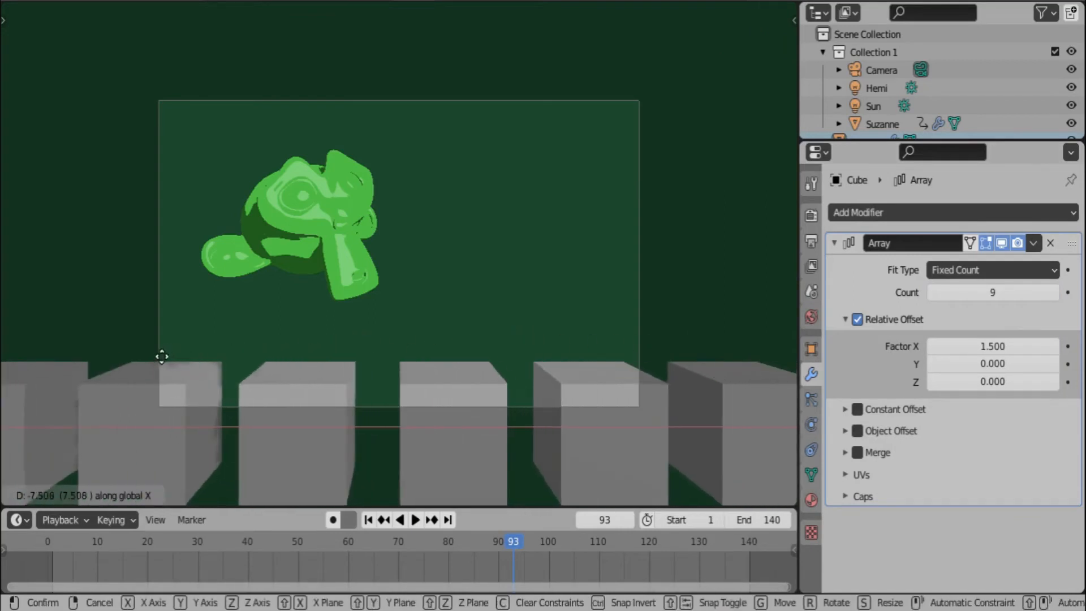
left_click(161, 356)
Duplicate the Array modifier and give the copy relative offset factors of X 0 and Y 1.5 and a count of 12.
left_click(1033, 243)
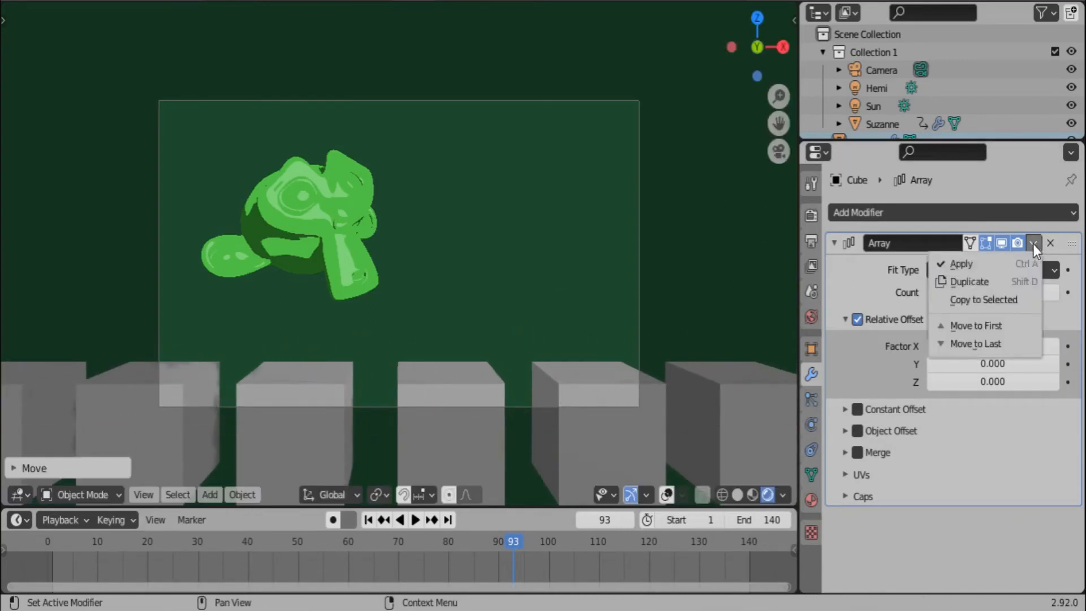
left_click(1010, 282)
scroll(997, 484, "down", 5)
left_click(993, 434)
type("0")
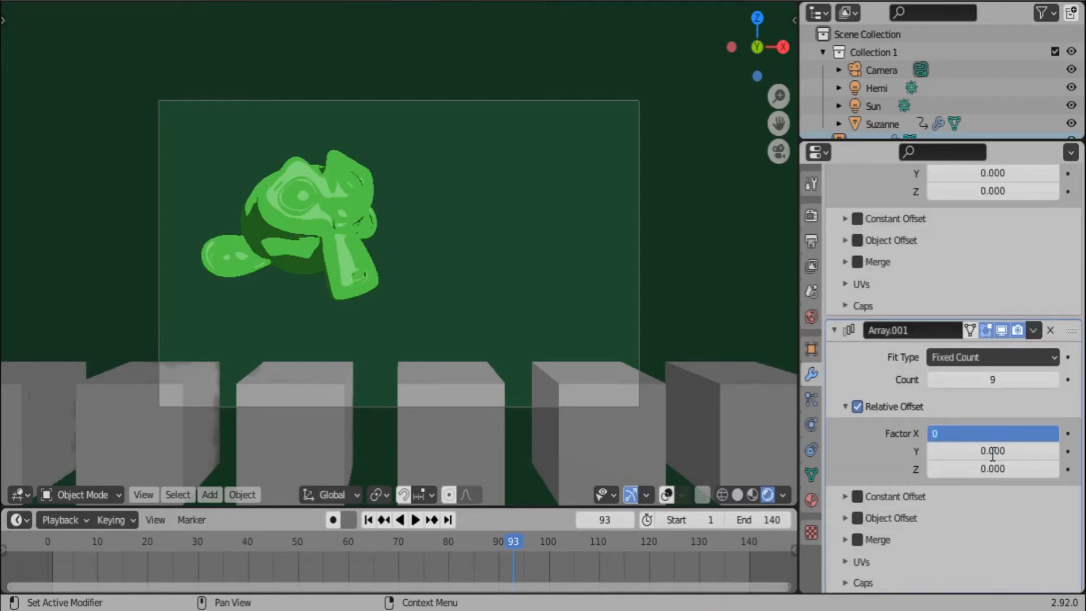
left_click(992, 450)
type("1.5")
key("Return")
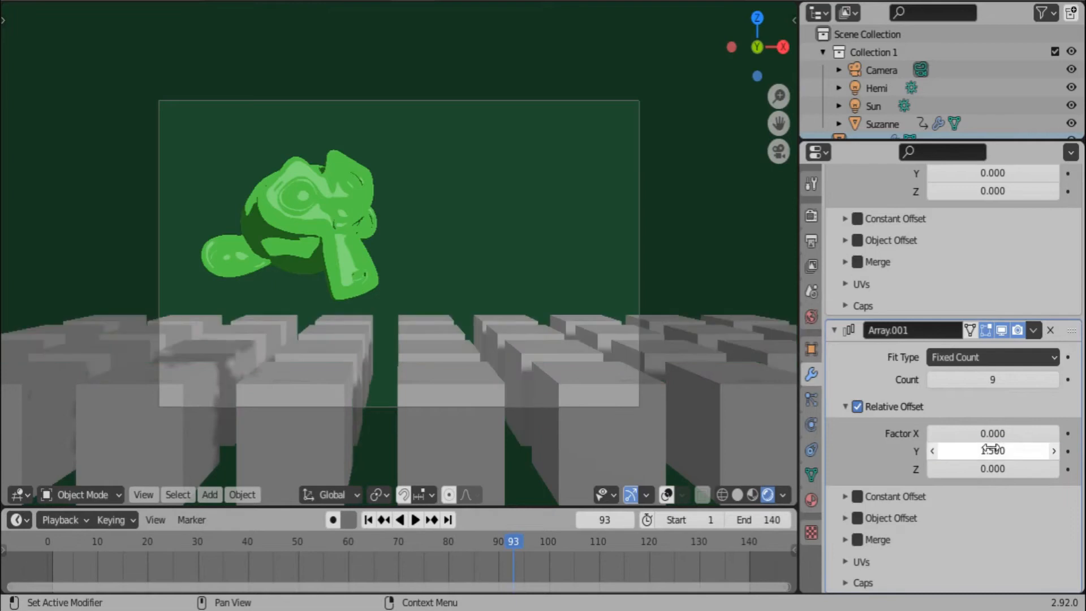
left_click(1050, 381)
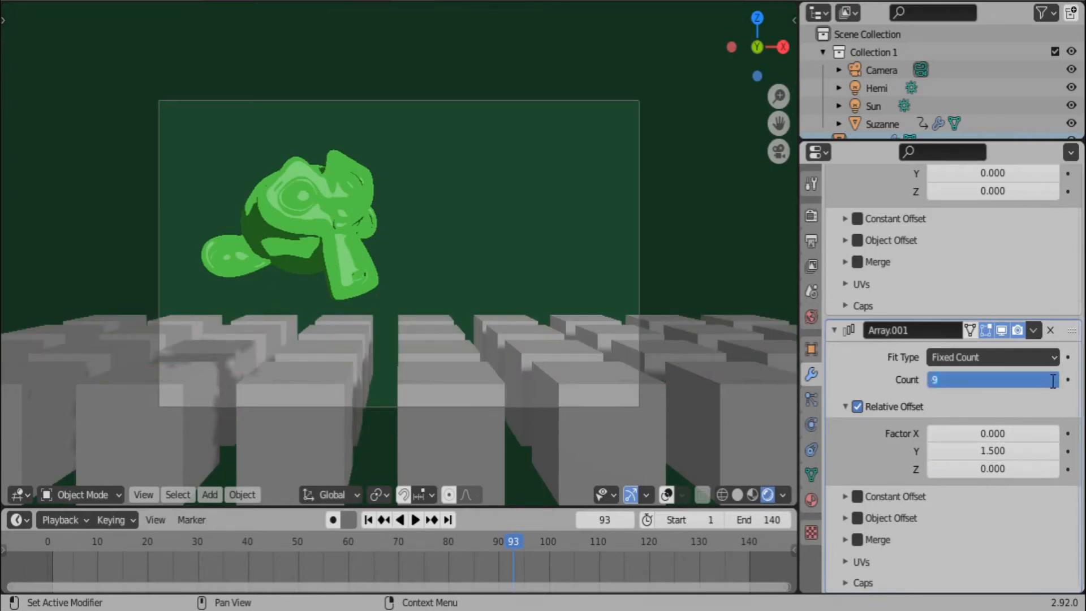
type("12")
key("Return")
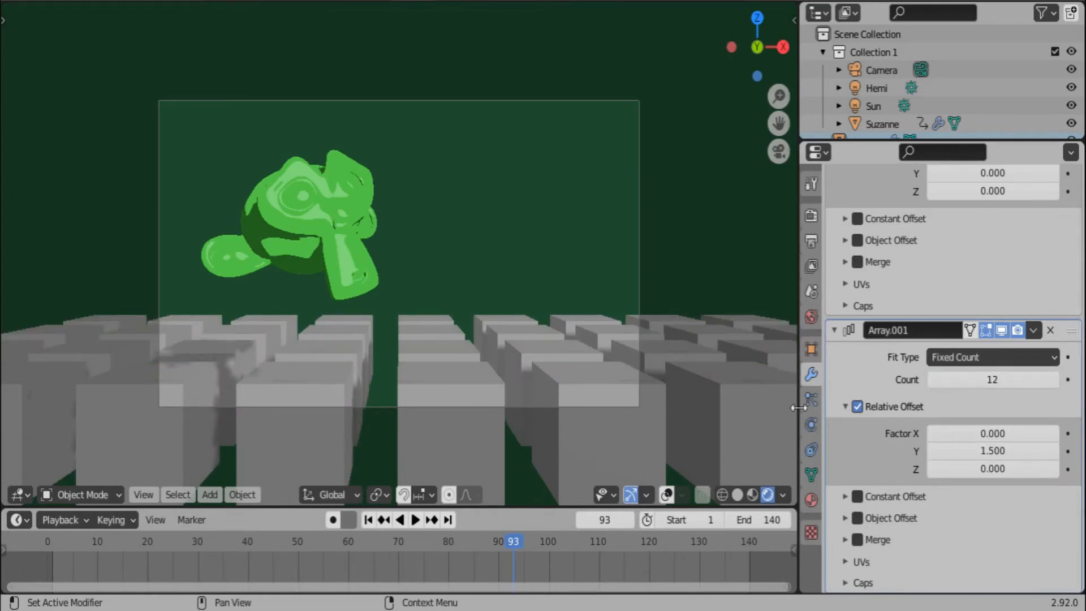
Move the cube grid about -18 units along the Y axis, towards the camera.
key("g")
key("x")
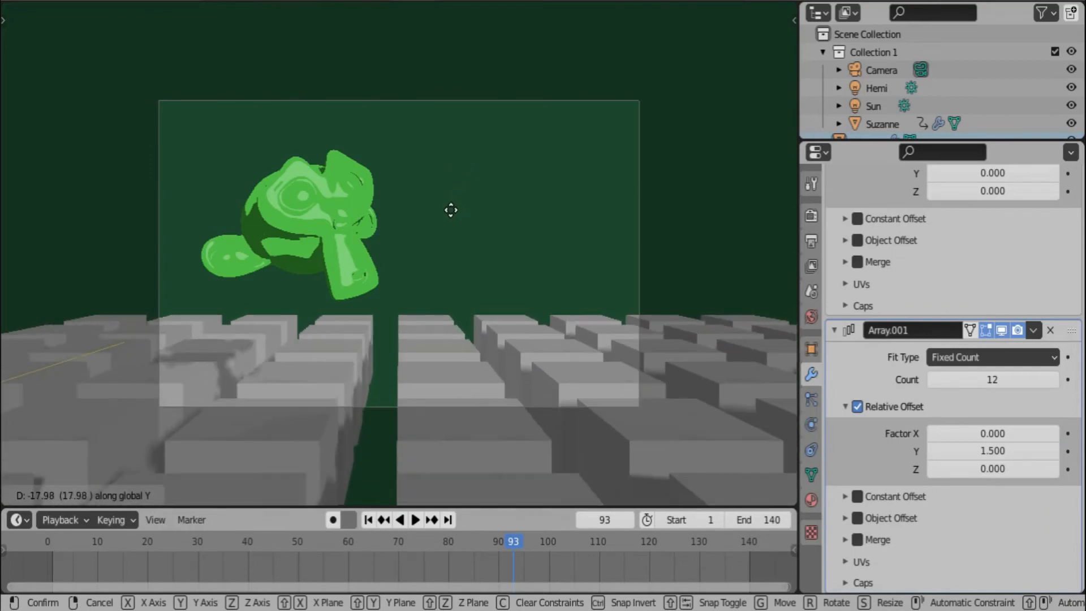
left_click(370, 266)
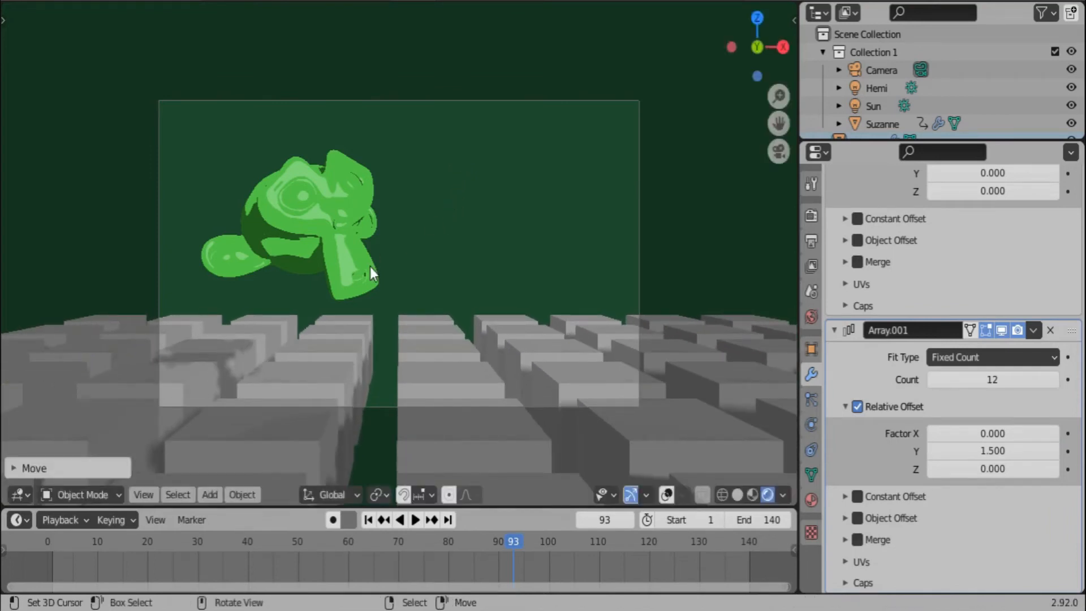
Play through the animation, stop at frame 90 and render that frame.
left_click_drag(219, 567, 284, 566)
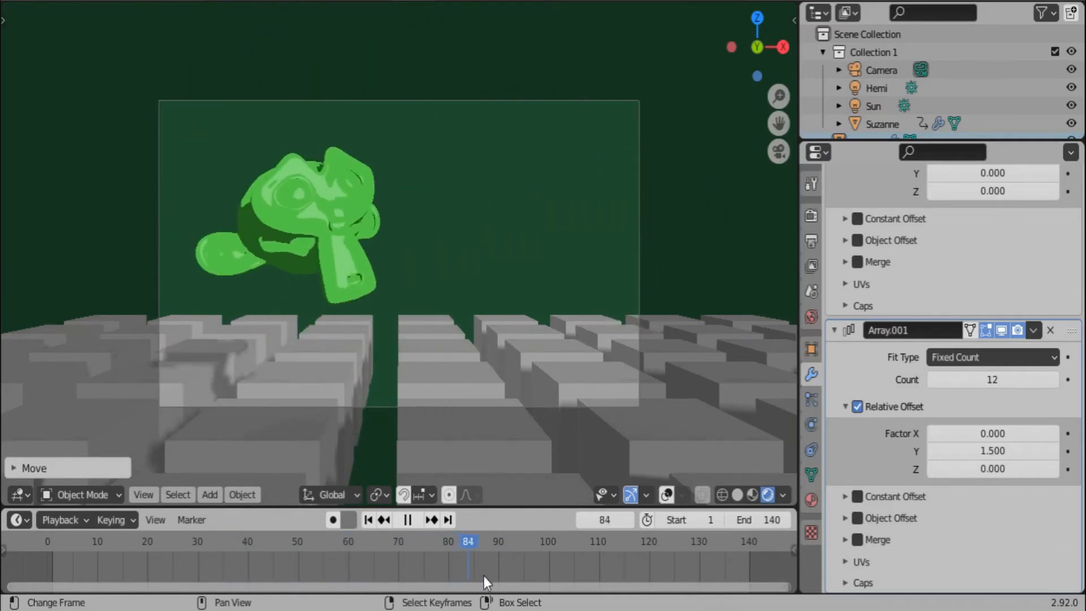
mouse_move(497, 575)
left_mouse_down()
mouse_move(124, 543)
mouse_move(498, 588)
left_mouse_up()
key("space")
key("F12")
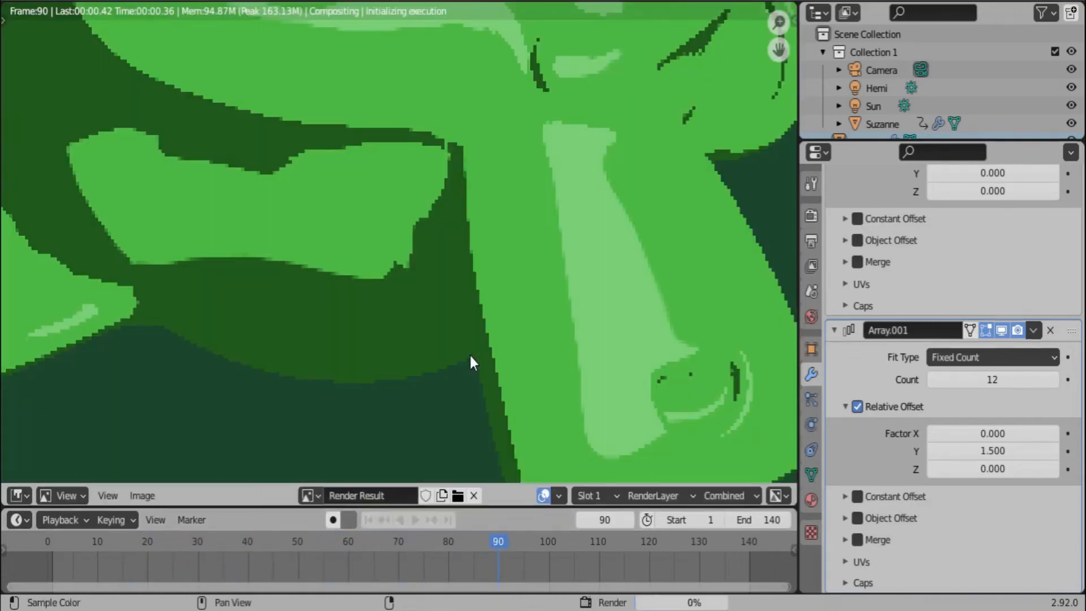
scroll(468, 348, "down", 5)
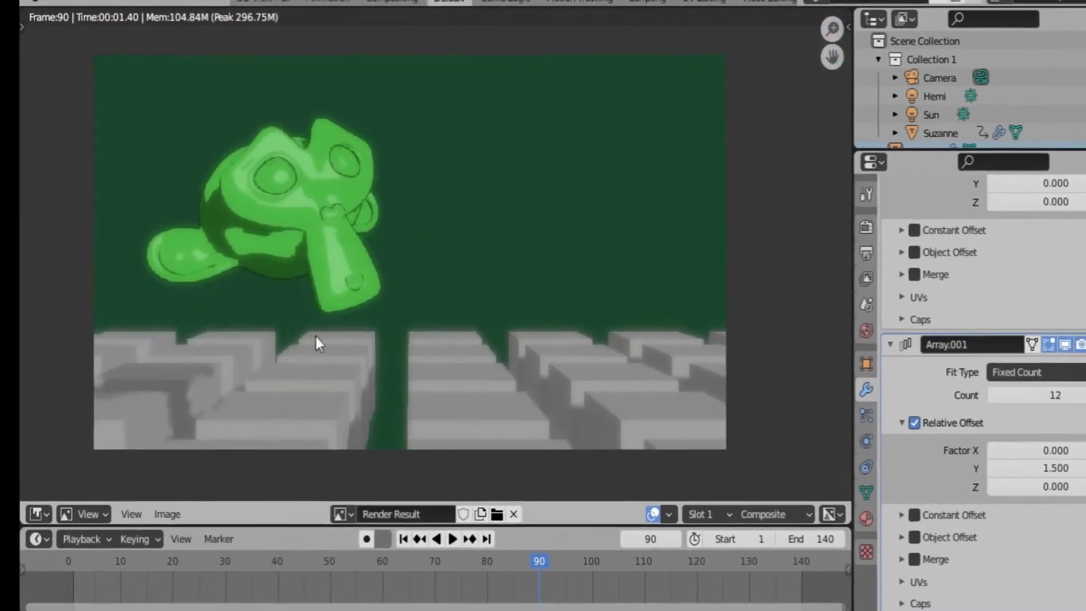
Switch the editor to the Compositor, add a Viewer node and feed the Render Layers Mist output into it.
left_click(41, 527)
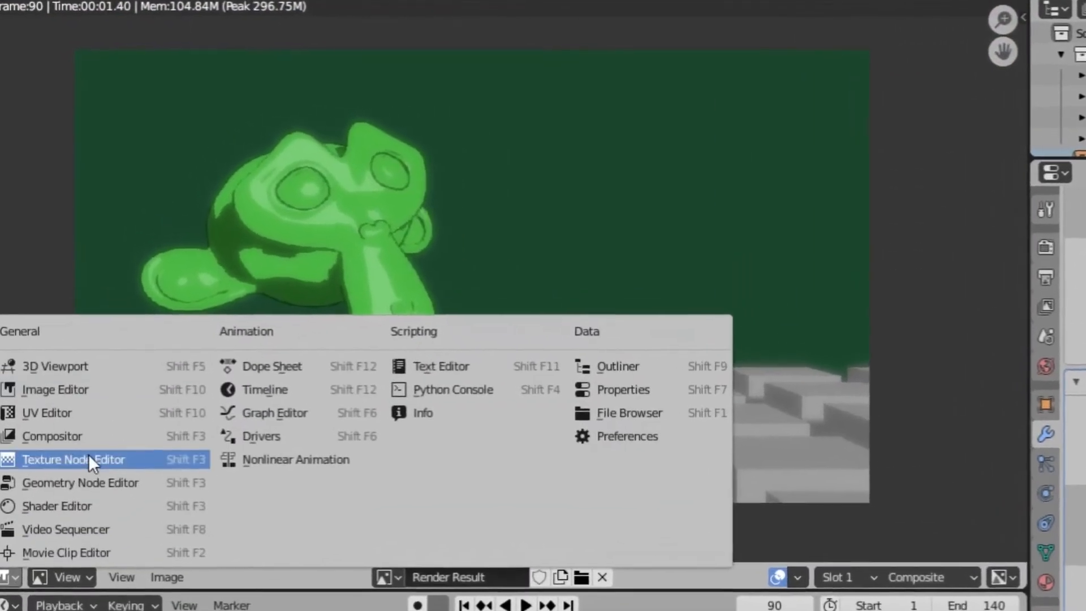
left_click(59, 446)
middle_click_drag(706, 443, 517, 259)
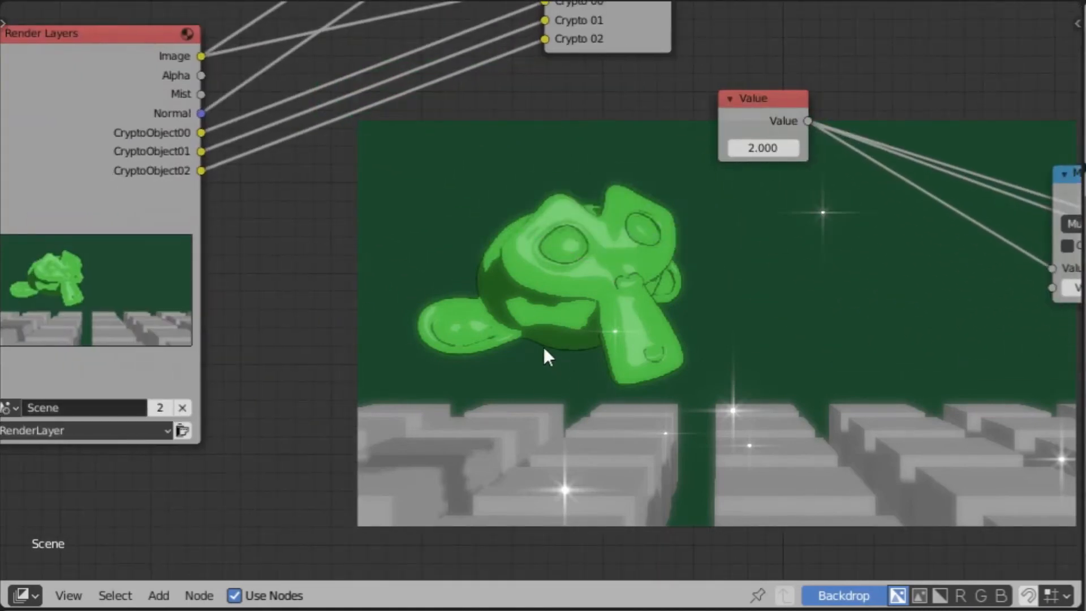
scroll(547, 351, "down", 3)
middle_click_drag(715, 437, 589, 466)
scroll(589, 465, "up", 2)
key("shift+a")
mouse_move(406, 402)
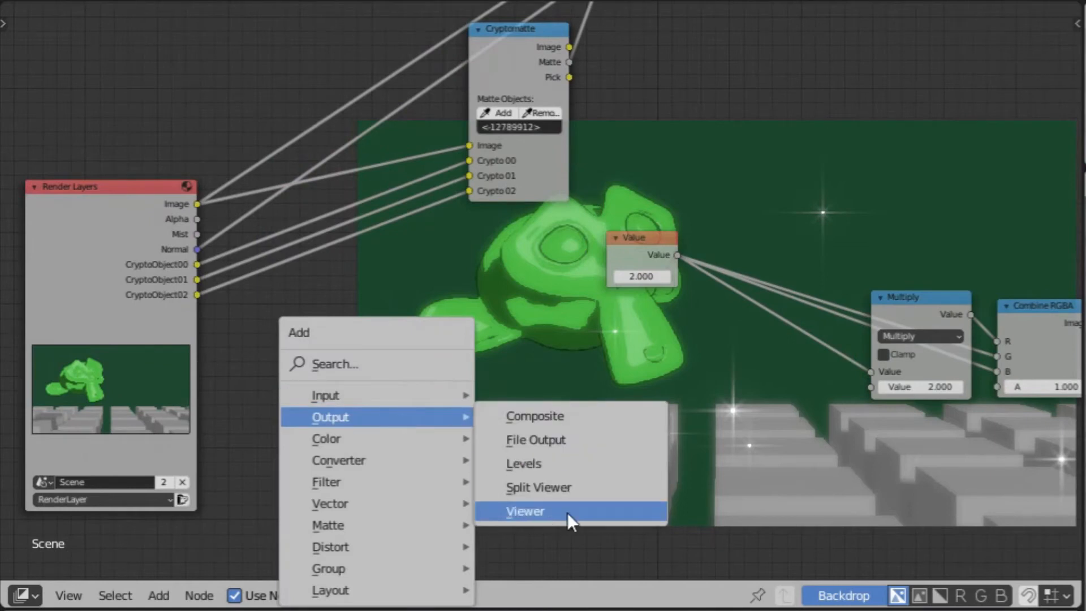
left_click(565, 509)
left_click(487, 379)
left_click_drag(198, 235, 490, 421)
left_click(512, 401)
Insert a ColorRamp between the Mist output and the Viewer, and move both nodes to free space below the sparkle chain.
middle_click_drag(766, 473, 817, 307)
key("shift+a")
mouse_move(653, 412)
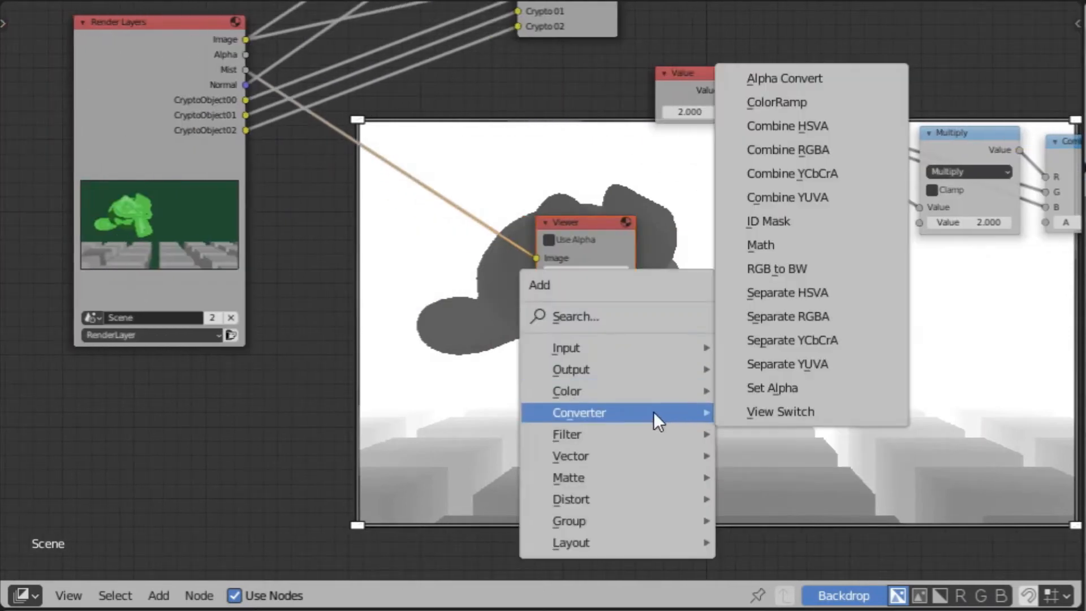
left_click(786, 104)
left_click(317, 129)
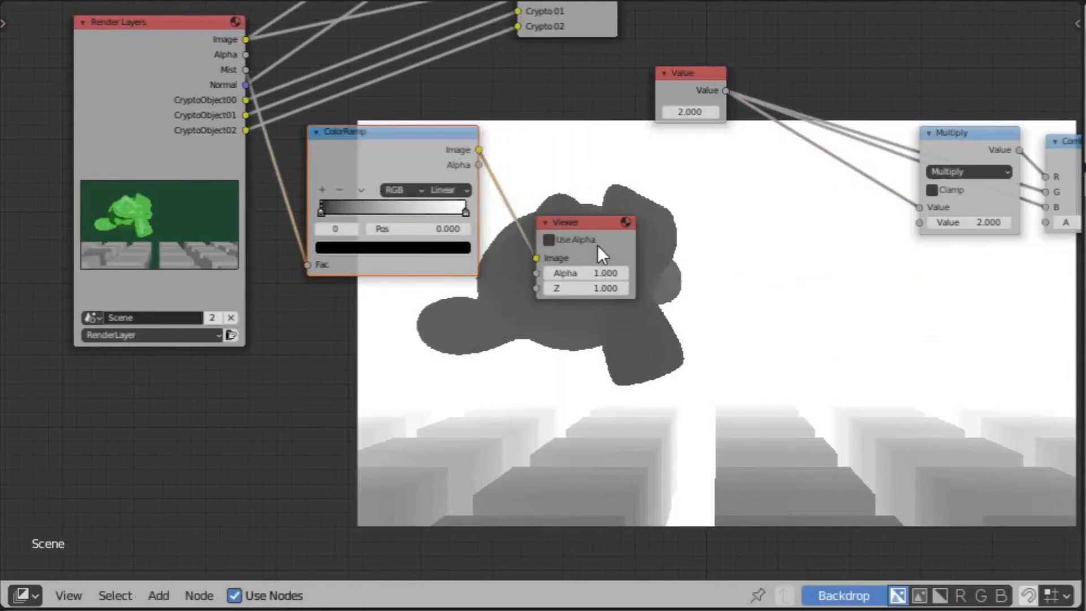
left_click_drag(594, 218, 857, 298)
left_click_drag(403, 179, 718, 365)
key("KP_Decimal")
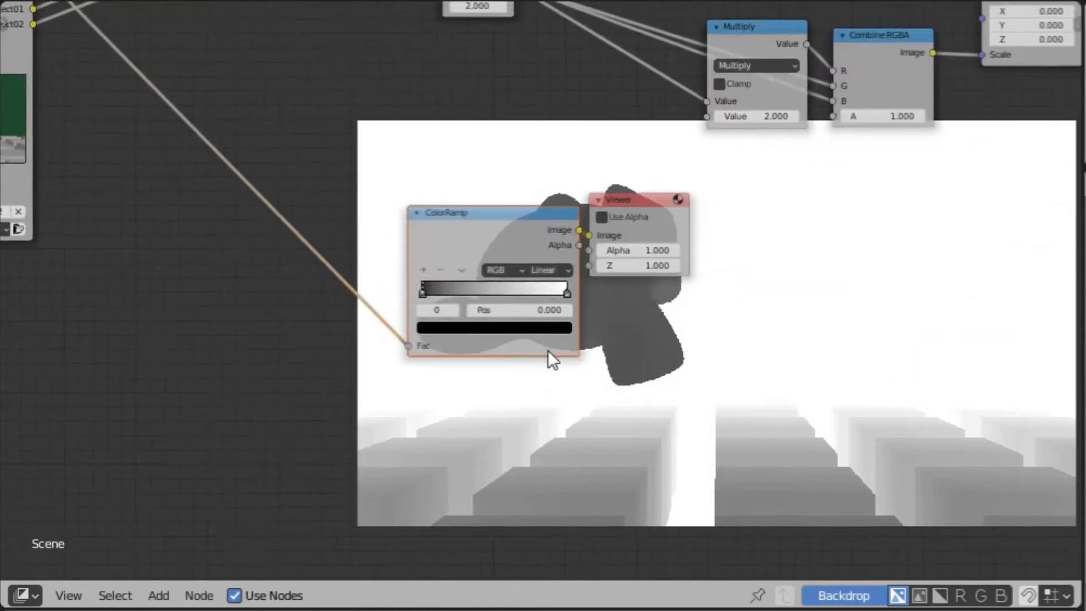
Set the ColorRamp's interpolation to Constant and its white stop to position 0.286.
left_click(633, 277)
left_click(622, 419)
left_click_drag(541, 234, 470, 201)
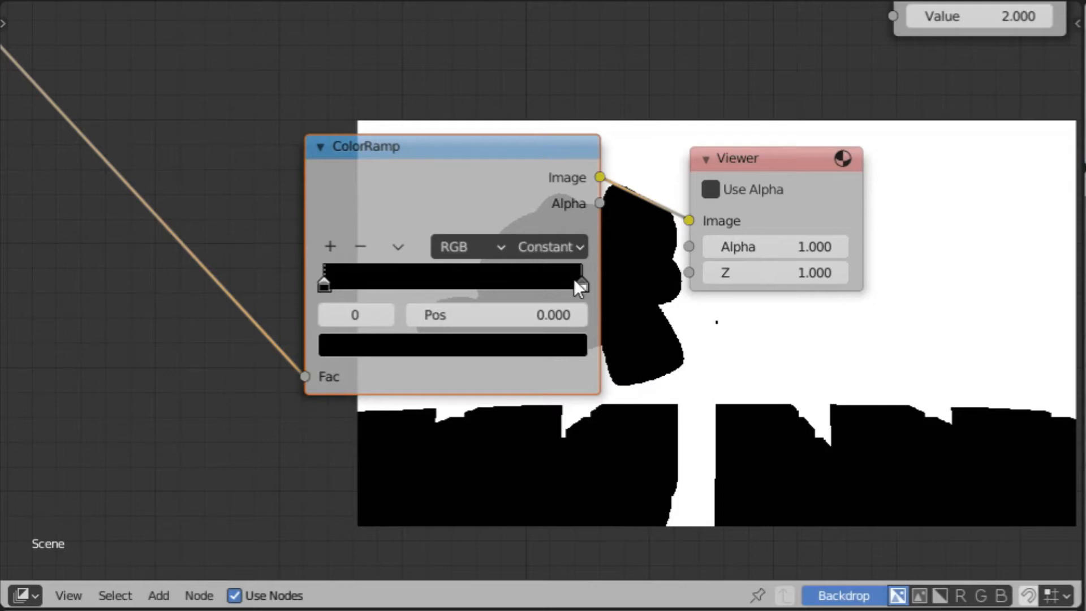
left_click_drag(574, 280, 386, 278)
left_click_drag(503, 271, 313, 296)
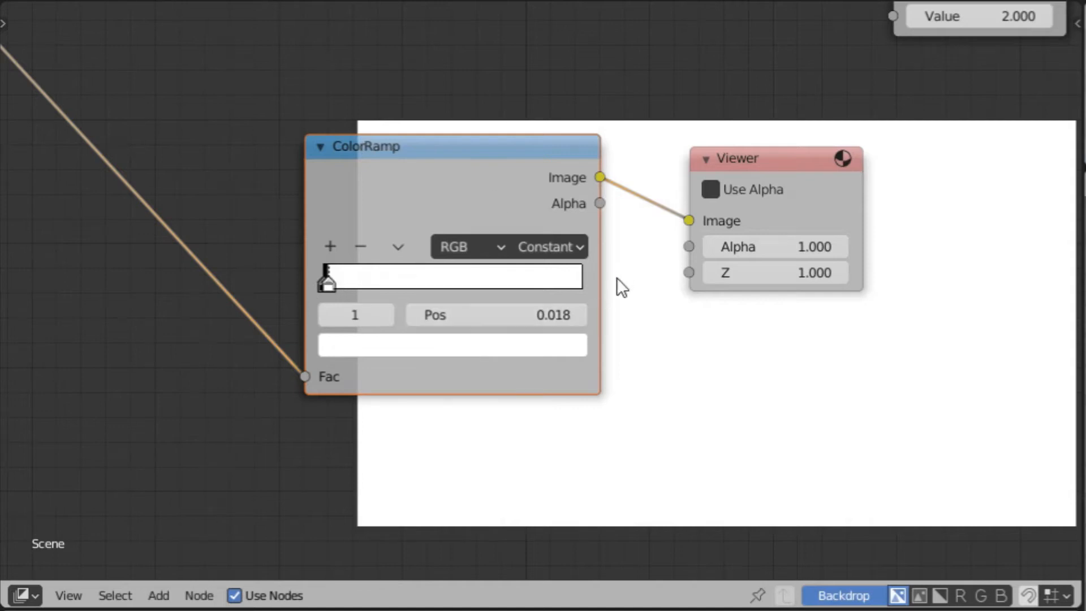
middle_click_drag(618, 273, 545, 412)
scroll(513, 362, "down", 4)
middle_click_drag(433, 372, 448, 294)
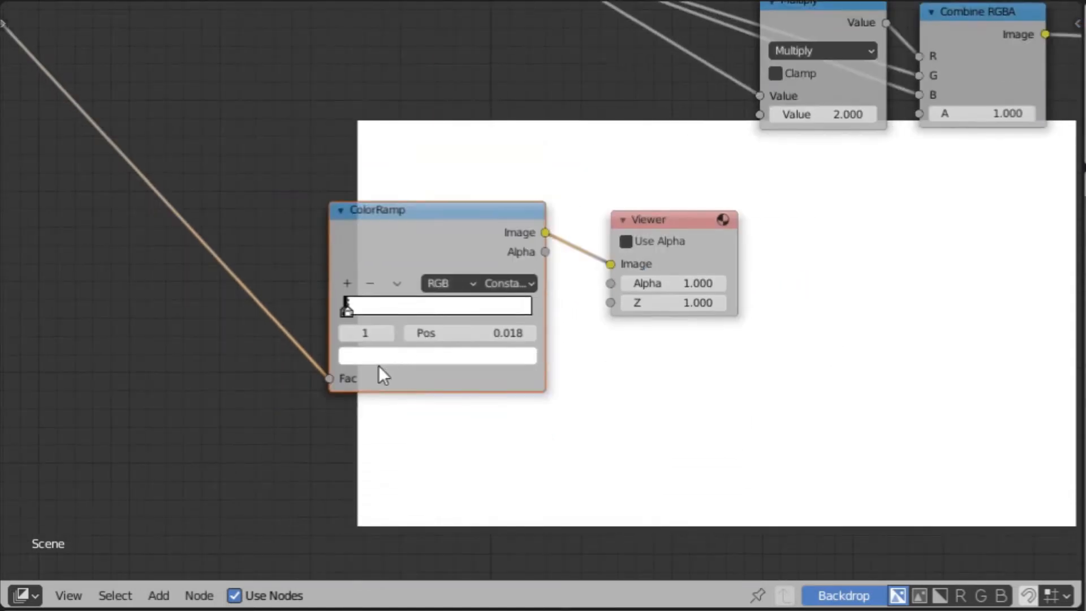
scroll(381, 358, "up", 7)
left_click_drag(230, 322, 308, 338)
middle_click_drag(363, 234, 412, 90)
scroll(371, 134, "down", 4)
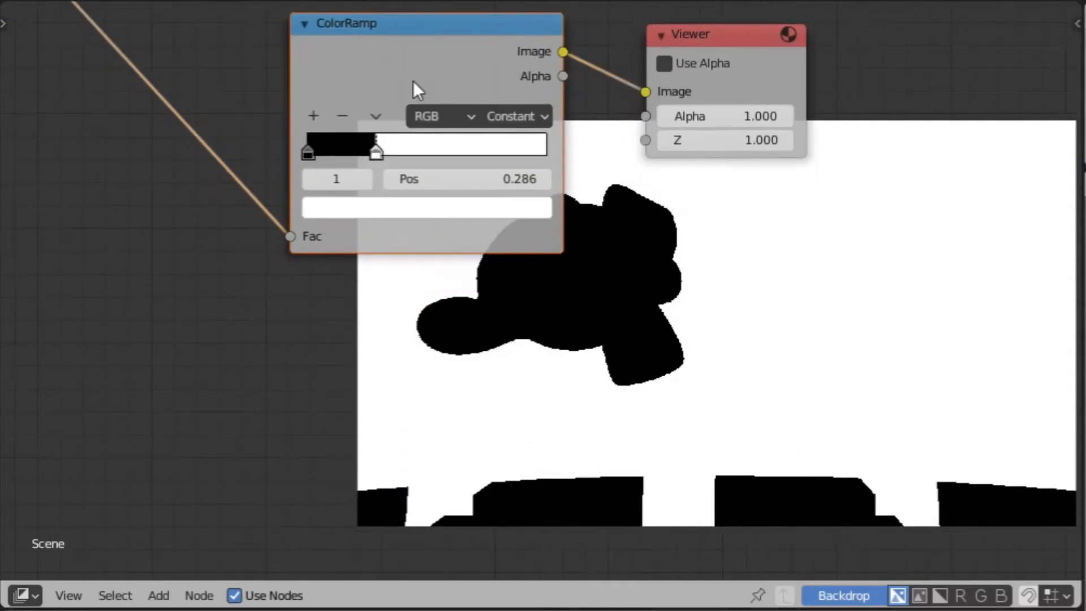
Duplicate the ColorRamp below the original and feed its Fac input from a new reroute on the Mist link.
key("shift+d")
left_click(356, 303)
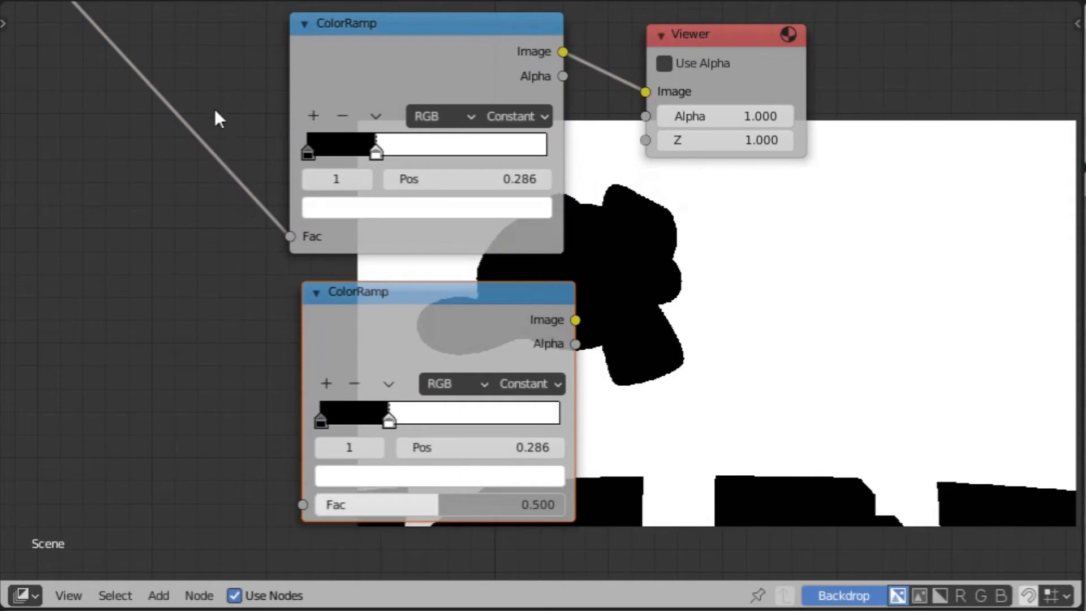
right_click_drag(84, 230, 85, 229, "shift")
left_click_drag(181, 113, 302, 504)
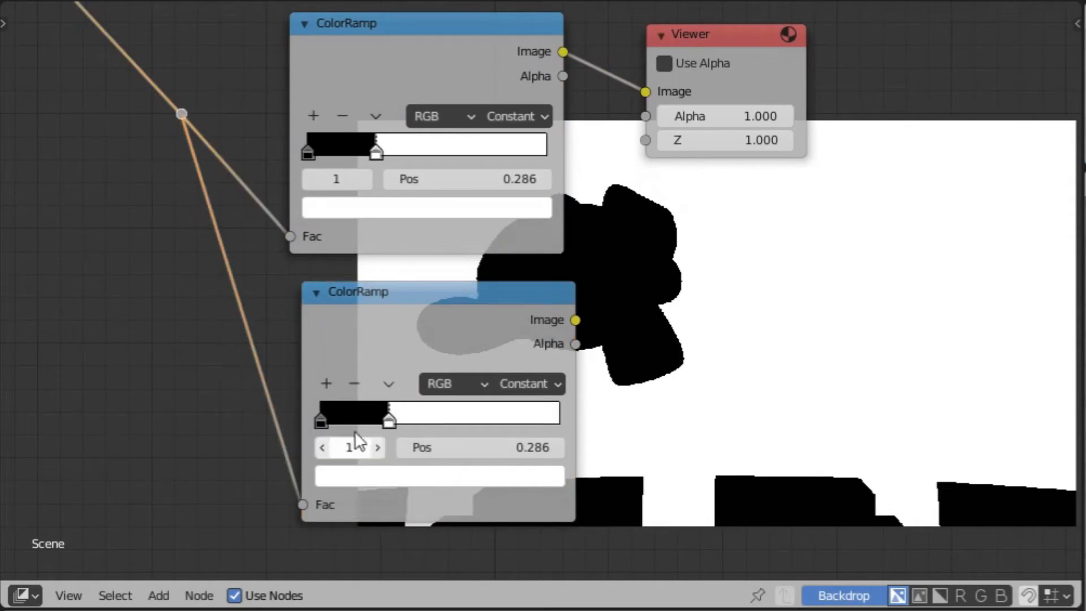
Connect the second ColorRamp's Image output to the Viewer and set its white stop to position 0.618.
left_click_drag(443, 423, 456, 423)
left_click_drag(577, 320, 645, 97)
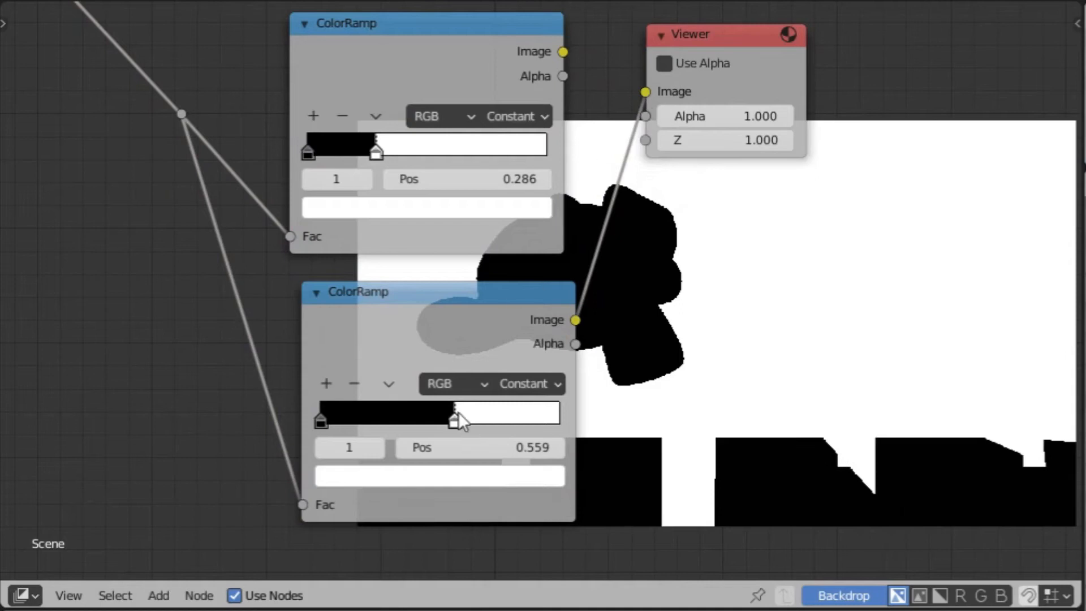
left_click_drag(459, 411, 473, 408)
Duplicate the second ColorRamp below it, feed its Fac from the reroute and connect its Image output to the Viewer.
middle_click_drag(474, 409, 560, 226)
key("shift+d")
left_click(520, 403)
scroll(339, 236, "down", 2)
left_click_drag(310, 47, 386, 492)
middle_click_drag(578, 188, 516, 323)
left_click_drag(512, 503, 561, 166)
middle_click_drag(631, 340, 656, 209)
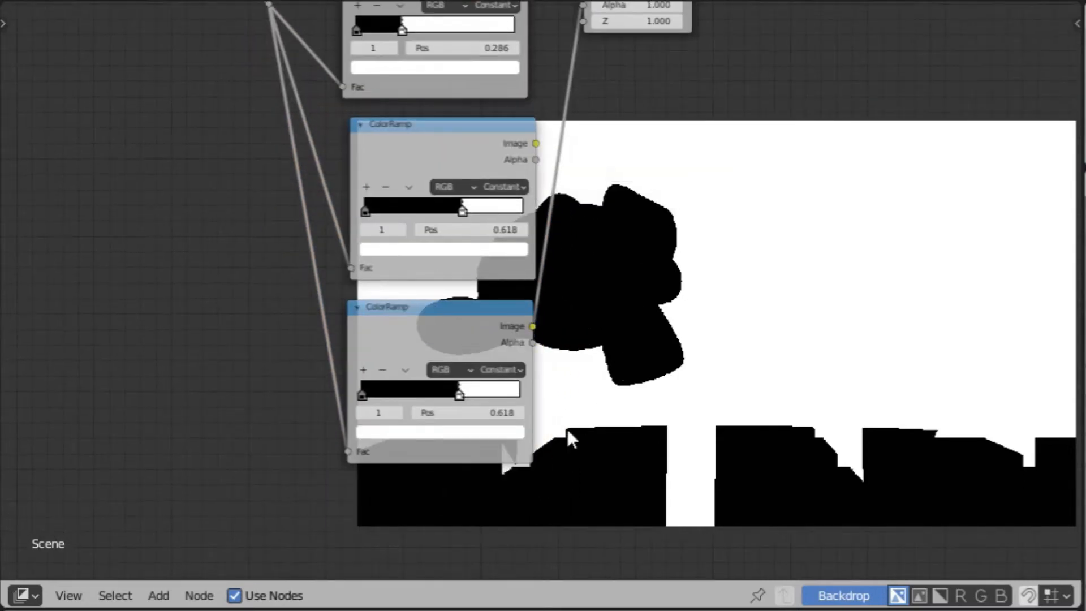
Set the third ColorRamp's white stop to position 0.936.
scroll(546, 438, "up", 2)
left_click_drag(442, 425, 527, 439)
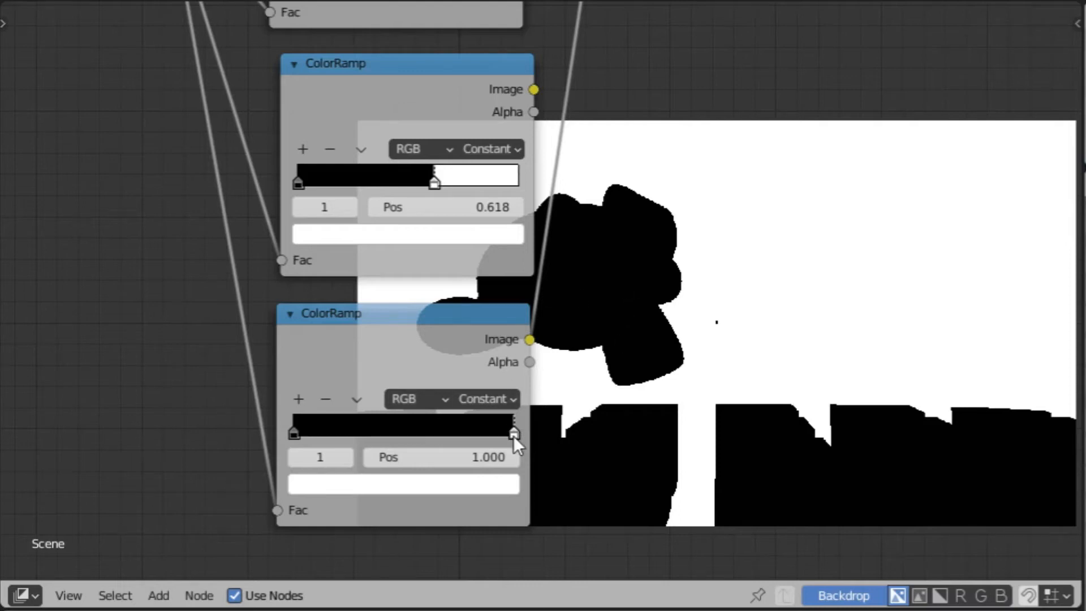
left_click_drag(510, 429, 493, 432)
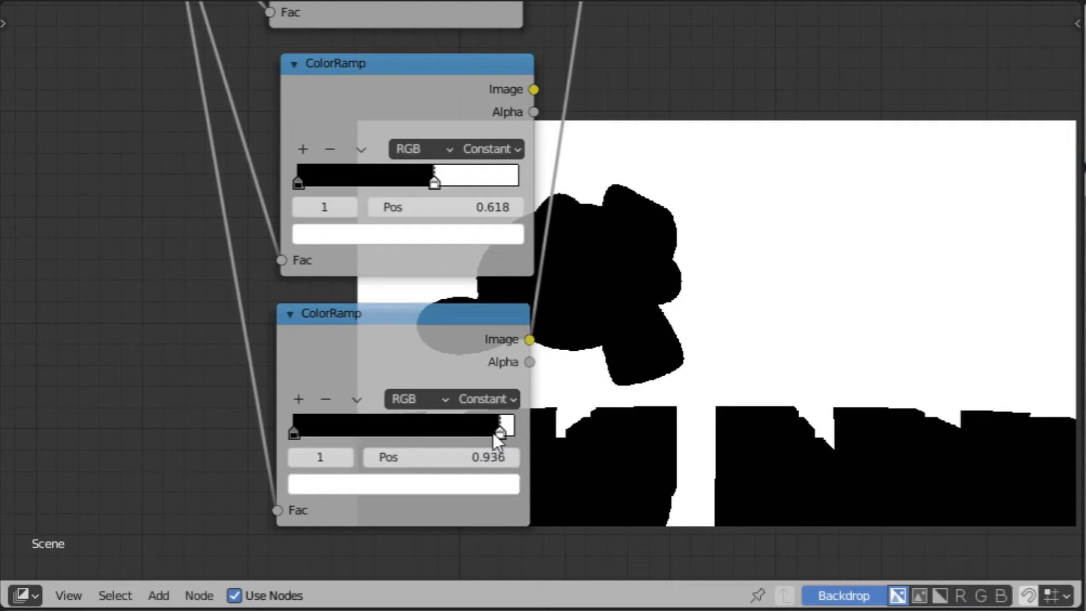
Remove the Viewer node attached to the ColorRamps and add a Mix node beside them.
scroll(758, 178, "down", 8)
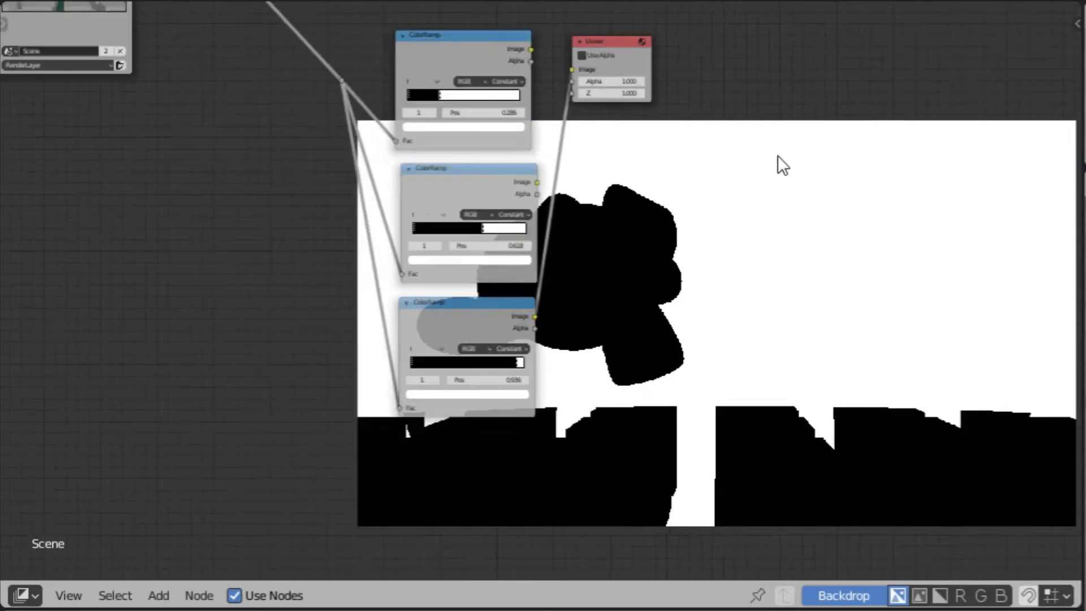
middle_click_drag(730, 182, 624, 392)
scroll(543, 304, "up", 2)
left_click_drag(500, 234, 826, 444)
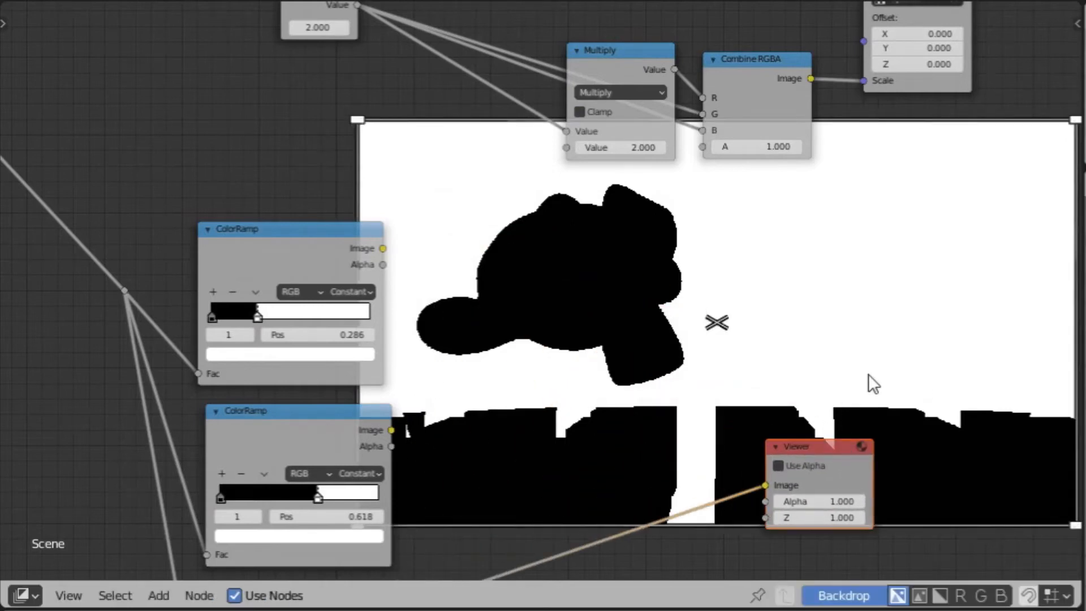
key("shift+a")
mouse_move(730, 352)
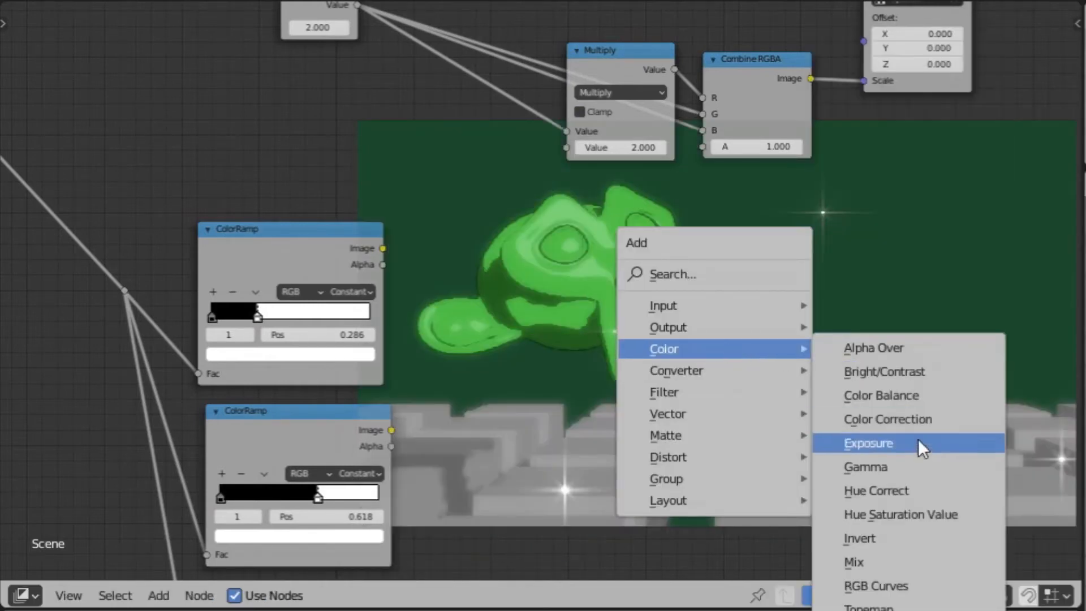
left_click(899, 563)
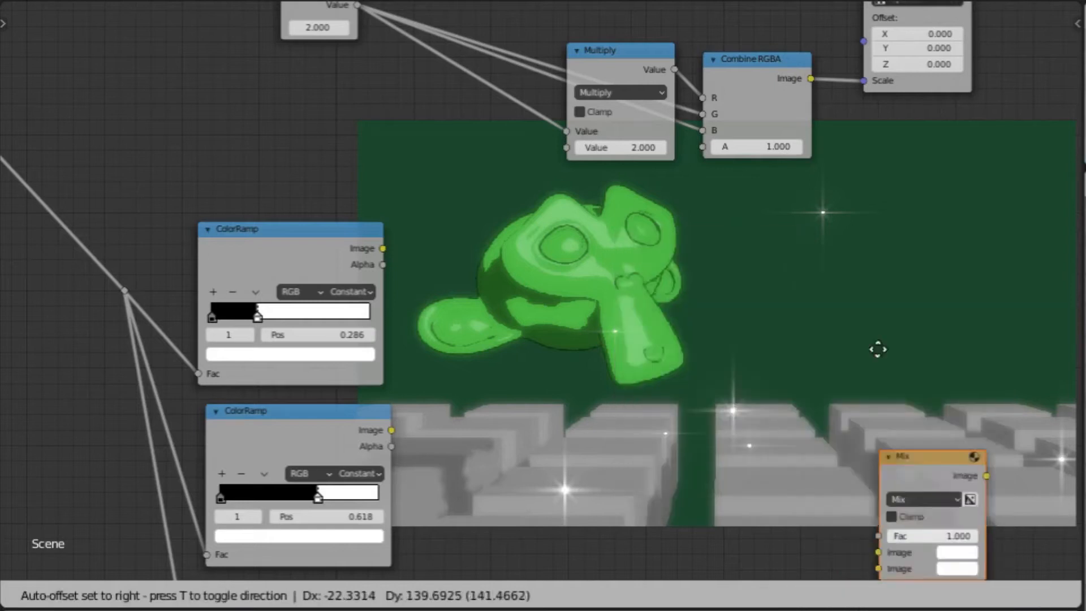
left_click(843, 242)
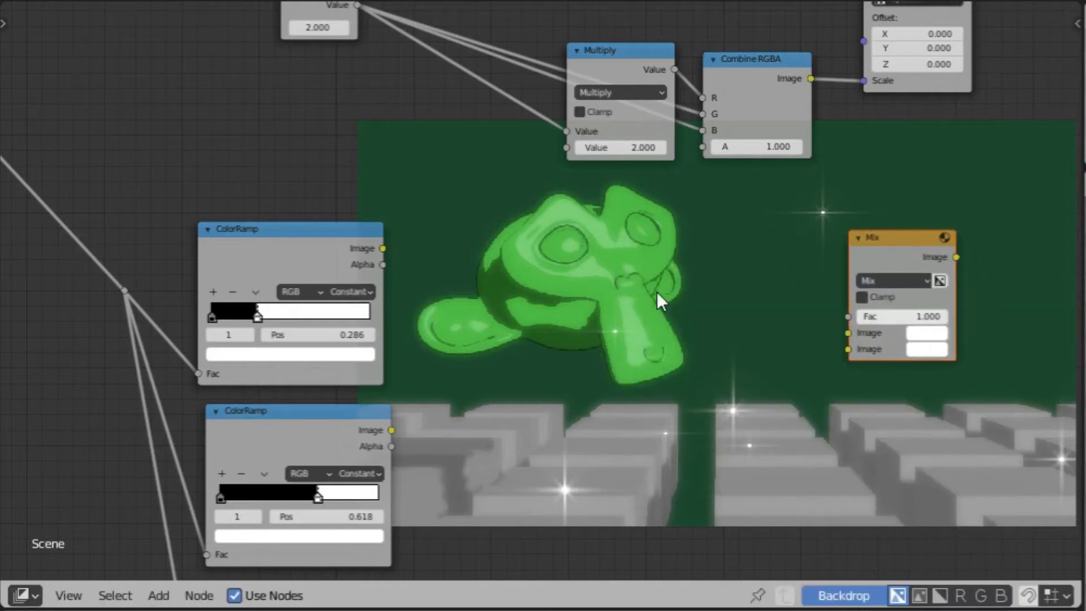
Connect the Image output of the ColorRamp with the 0.286 stop to the Mix node's Fac input.
middle_click_drag(505, 244, 424, 286)
left_click_drag(300, 290, 757, 359)
middle_click_drag(711, 350, 563, 447)
scroll(529, 412, "up", 2)
scroll(613, 368, "down", 6)
left_click_drag(613, 367, 780, 340)
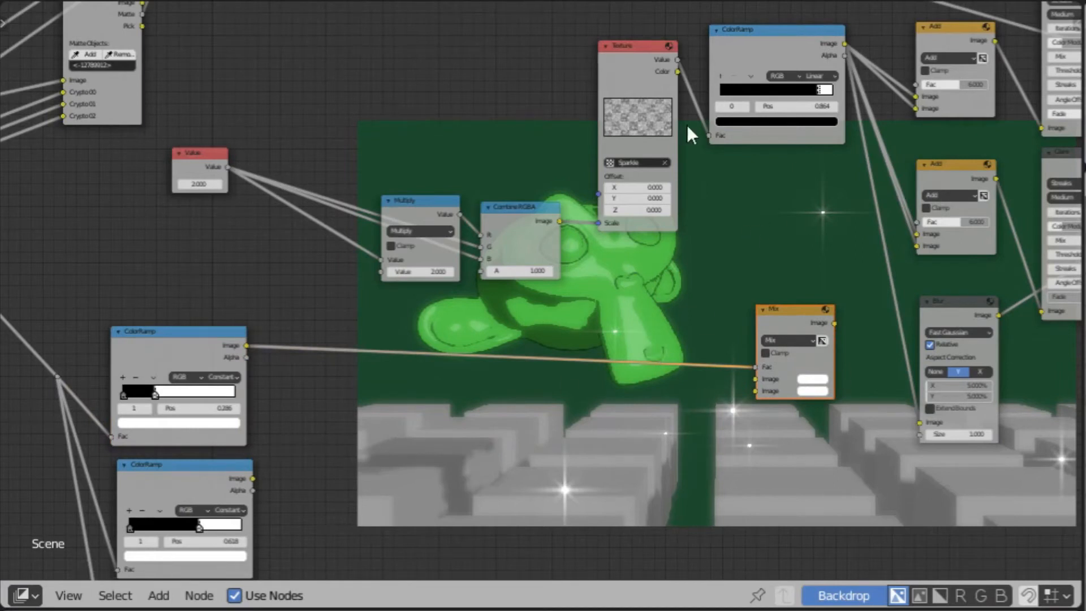
Connect the sparkle ColorRamp's Image output to the Mix node's second Image input.
scroll(672, 74, "down", 3, "ctrl")
middle_click_drag(863, 138, 551, 81)
middle_click_drag(597, 164, 636, 224)
left_click_drag(502, 46, 416, 392)
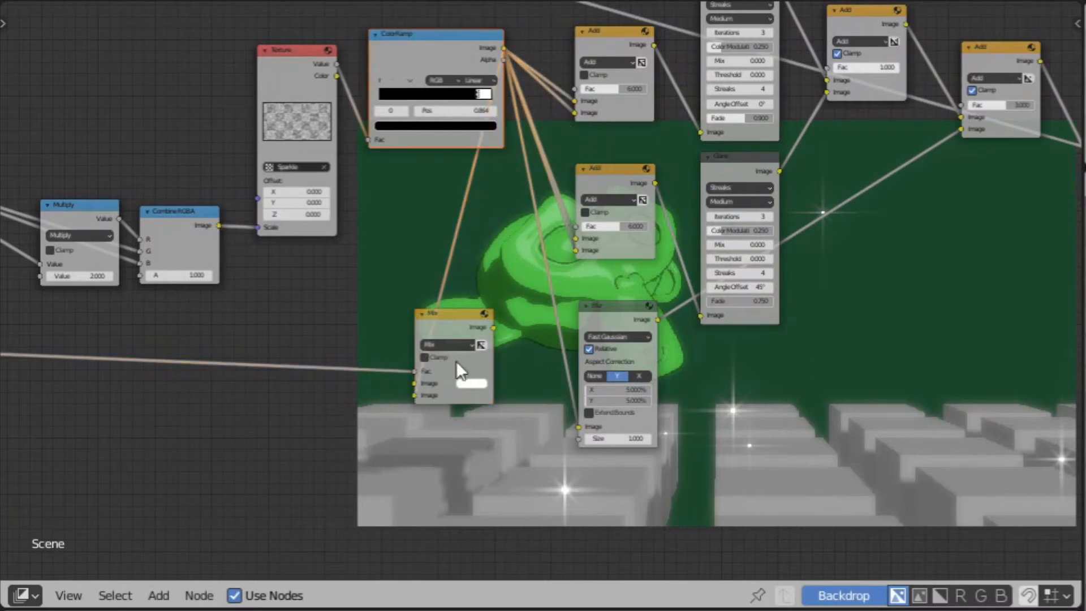
Set the Mix node's first Image colour to black.
middle_click_drag(430, 382, 654, 172)
scroll(647, 240, "up", 2)
left_click(693, 212)
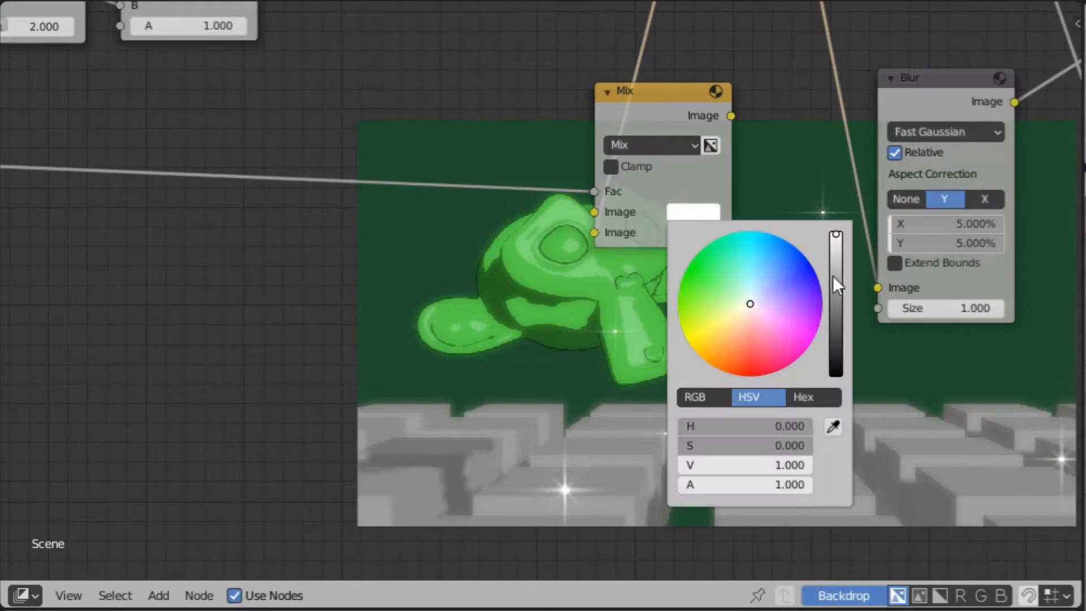
left_click_drag(831, 276, 832, 373)
Add a reroute across the sparkle ColorRamp's output links and feed it from the Mix node's Image output.
scroll(678, 101, "down", 5)
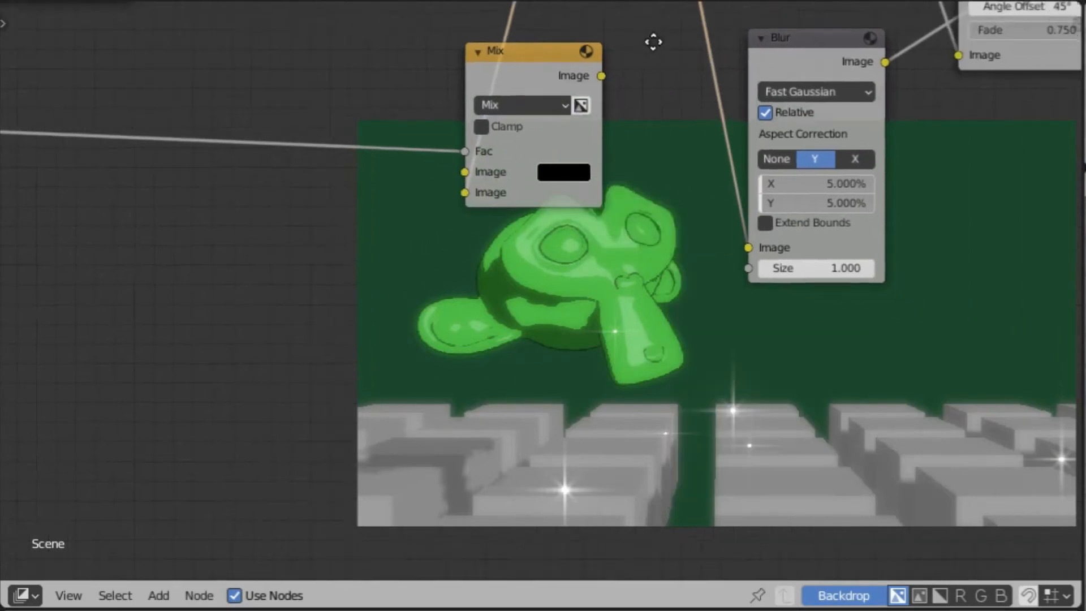
middle_click_drag(308, 184, 375, 216)
scroll(375, 216, "up", 2)
middle_click_drag(354, 59, 382, 88)
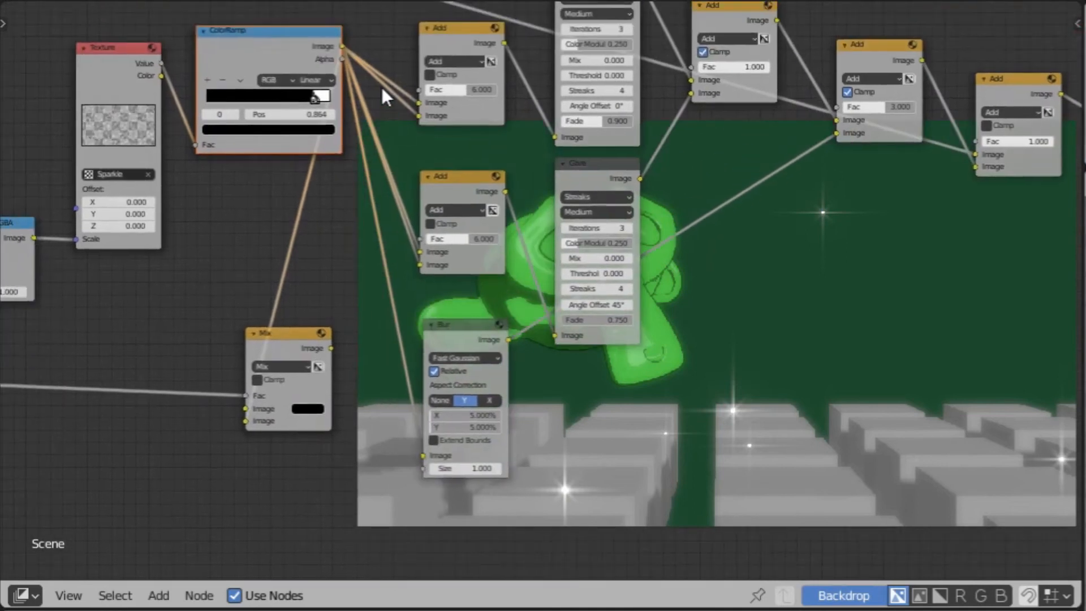
right_click_drag(389, 59, 354, 387, "shift")
left_click_drag(332, 344, 387, 126)
mouse_move(333, 349)
left_mouse_down()
mouse_move(383, 177)
mouse_move(375, 118)
left_mouse_up()
Shift the Add, Blur and Glare nodes with the reroute to the right and place the Mix node beside the sparkle ColorRamp.
middle_click_drag(685, 191, 332, 228)
scroll(428, 179, "down", 2)
key("a")
key("alt+a")
key("c")
mouse_move(225, 228)
left_mouse_down()
mouse_move(176, 183)
mouse_move(439, 127)
mouse_move(627, 213)
mouse_move(243, 401)
left_mouse_up()
key("Escape")
key("g")
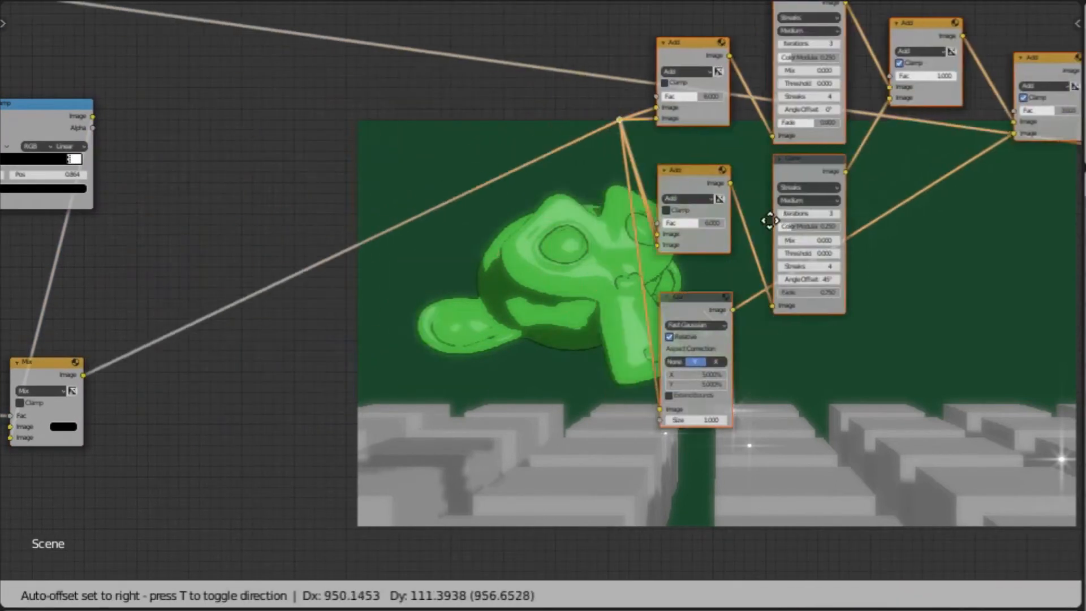
left_click(96, 250)
left_click_drag(55, 369, 195, 112)
middle_click_drag(242, 168, 427, 170)
scroll(427, 172, "up", 4)
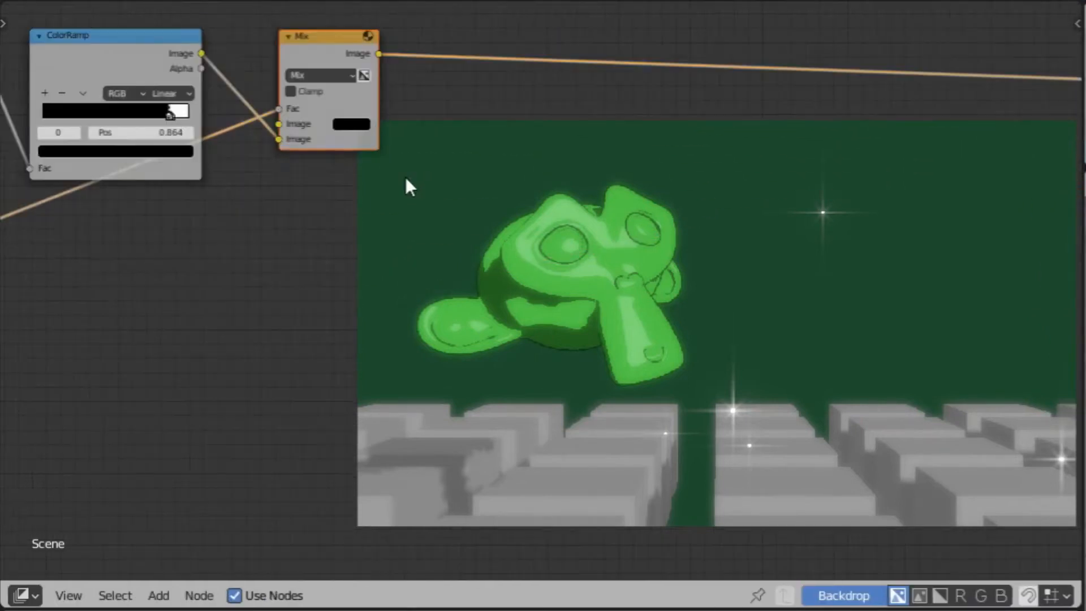
Set the Sparkle texture's X offset to 0.770.
middle_click_drag(177, 241, 580, 242)
middle_click_drag(45, 337, 485, 190)
middle_click_drag(319, 221, 583, 130)
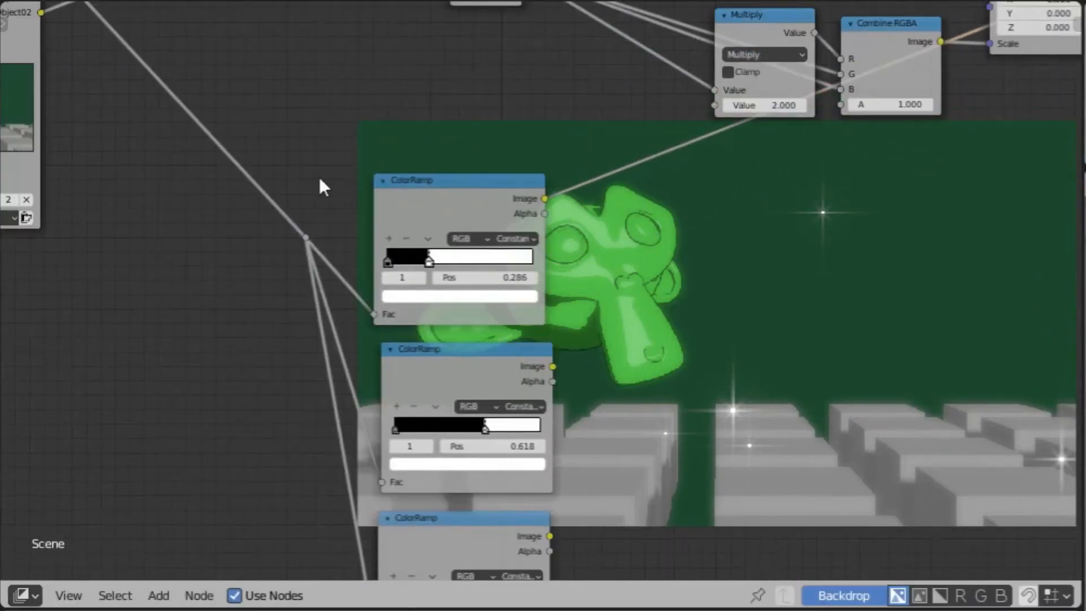
middle_click_drag(321, 178, 518, 159)
middle_click_drag(767, 238, 405, 401)
middle_click_drag(590, 182, 484, 323)
scroll(747, 298, "up", 5)
middle_click_drag(718, 293, 334, 88)
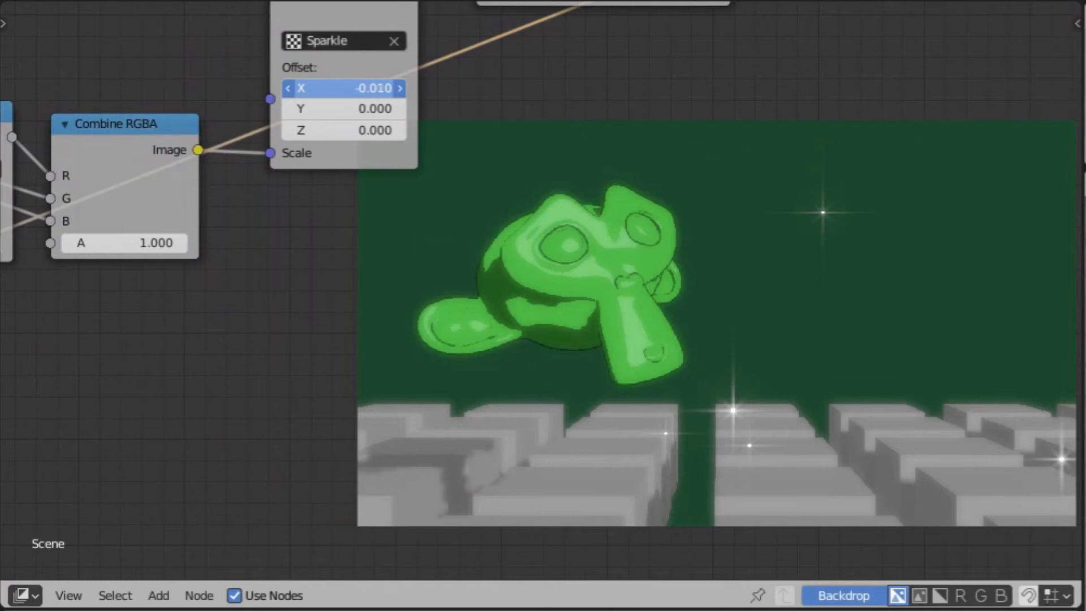
left_click_drag(339, 88, 545, 87)
middle_click_drag(301, 167, 610, 290)
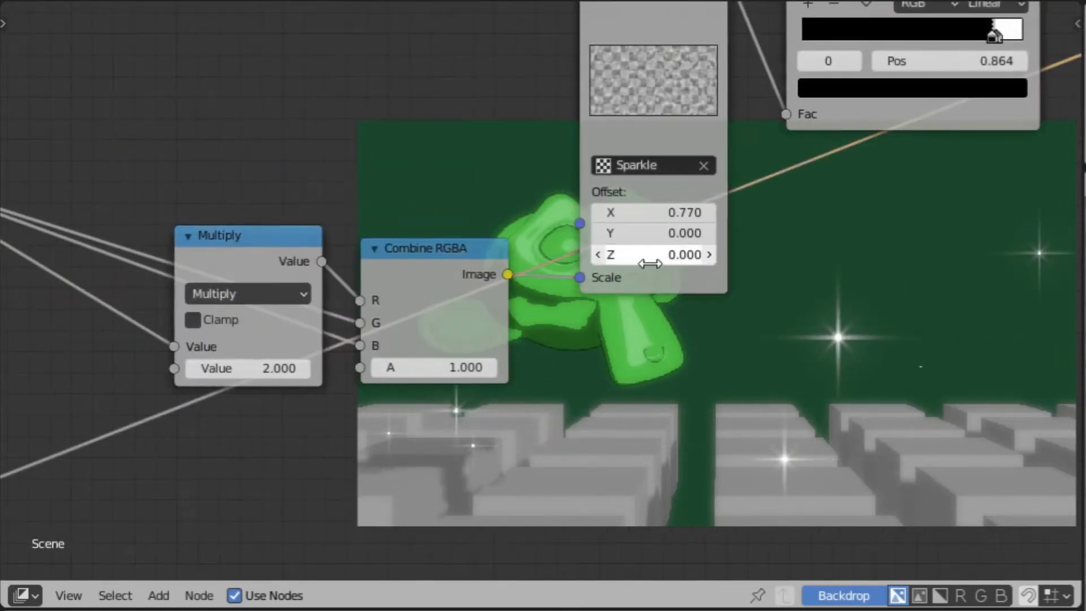
Replace the Mix node's Fac input with the Image output of the ColorRamp with the 0.936 stop.
scroll(823, 291, "down", 9)
middle_click_drag(158, 266, 433, 135)
middle_click_drag(792, 222, 323, 277)
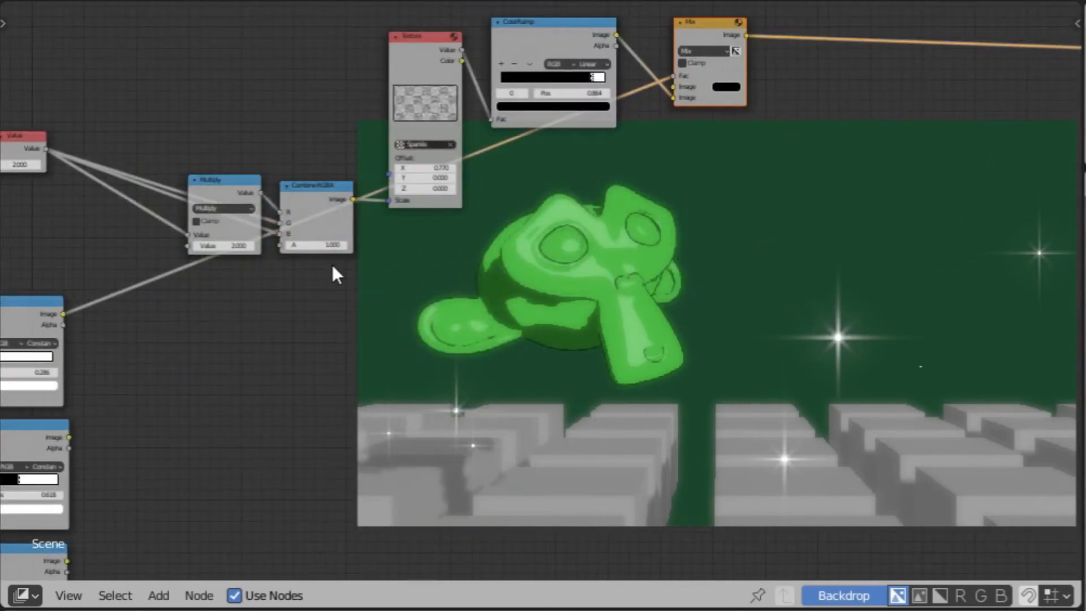
middle_click_drag(394, 247, 405, 238)
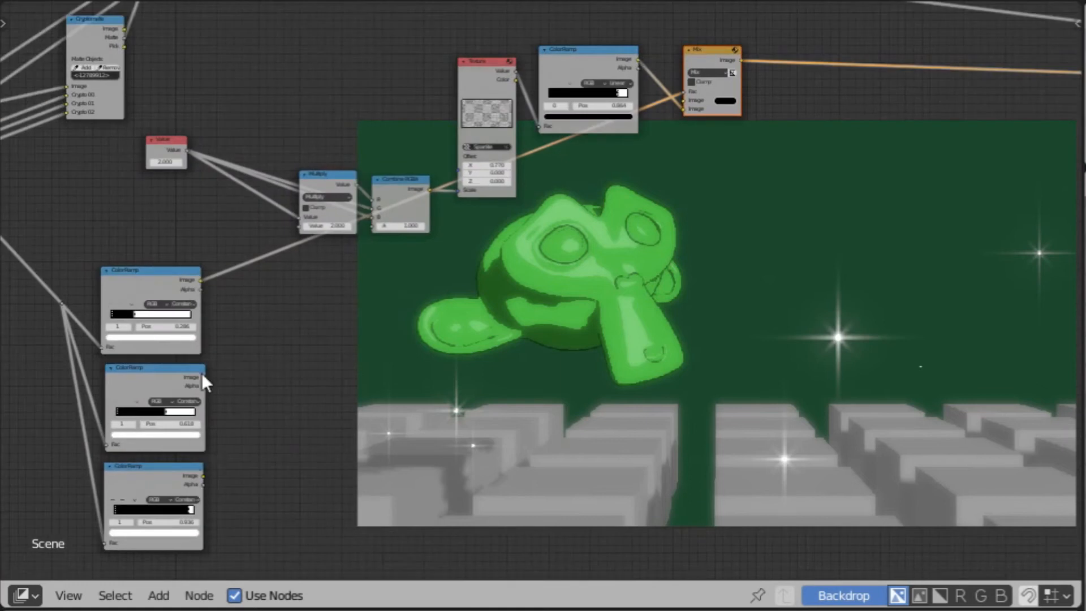
left_click(176, 495)
left_click_drag(236, 474, 695, 84)
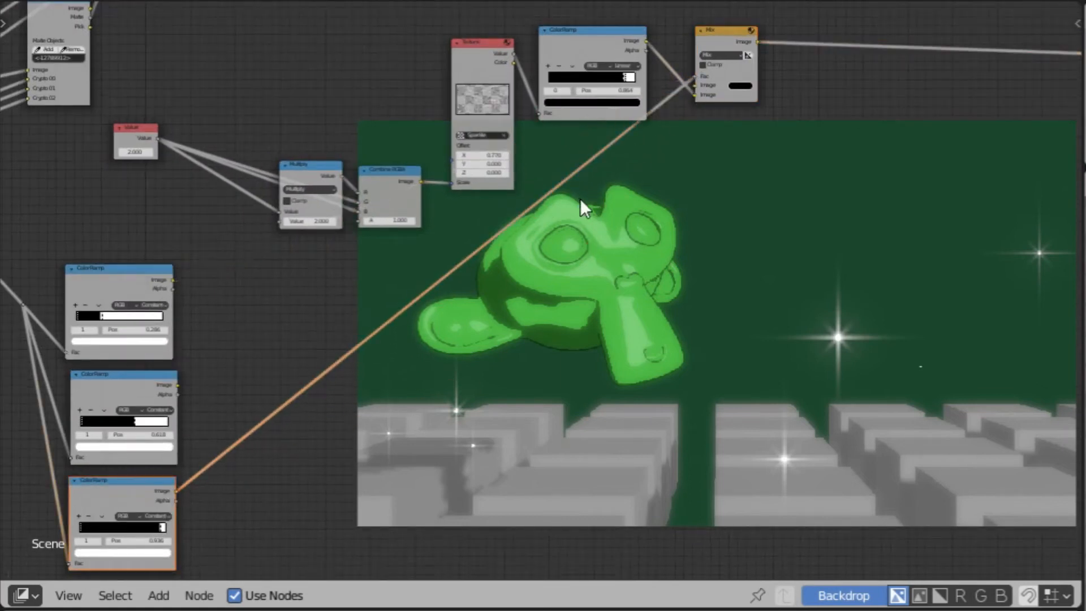
Set the Sparkle texture's X offset to 1.25 and nudge the sparkle ColorRamp aside.
middle_click_drag(623, 198, 528, 198)
scroll(570, 41, "up", 3)
left_click_drag(235, 249, 253, 249)
left_click(252, 250)
type("1.25")
key("Return")
middle_click_drag(349, 265, 461, 318)
scroll(666, 314, "down", 3)
left_click_drag(344, 207, 367, 199)
Reposition the Value node and move the Combine RGBA and Multiply nodes down to free space beside the Sparkle texture.
scroll(405, 177, "down", 8)
scroll(405, 177, "left", 8)
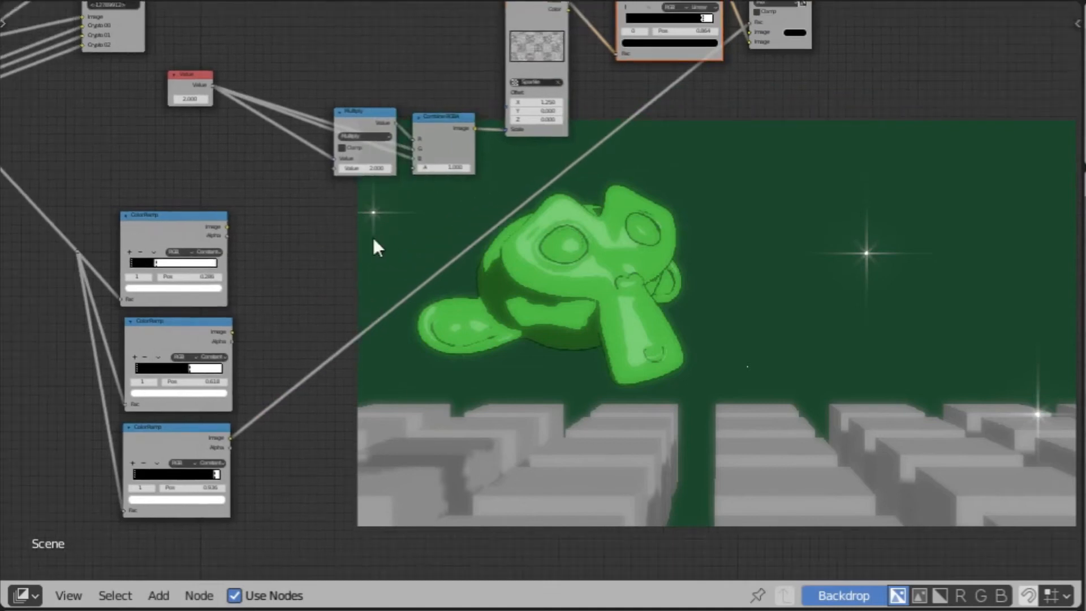
scroll(339, 300, "up", 2)
scroll(370, 316, "up", 1)
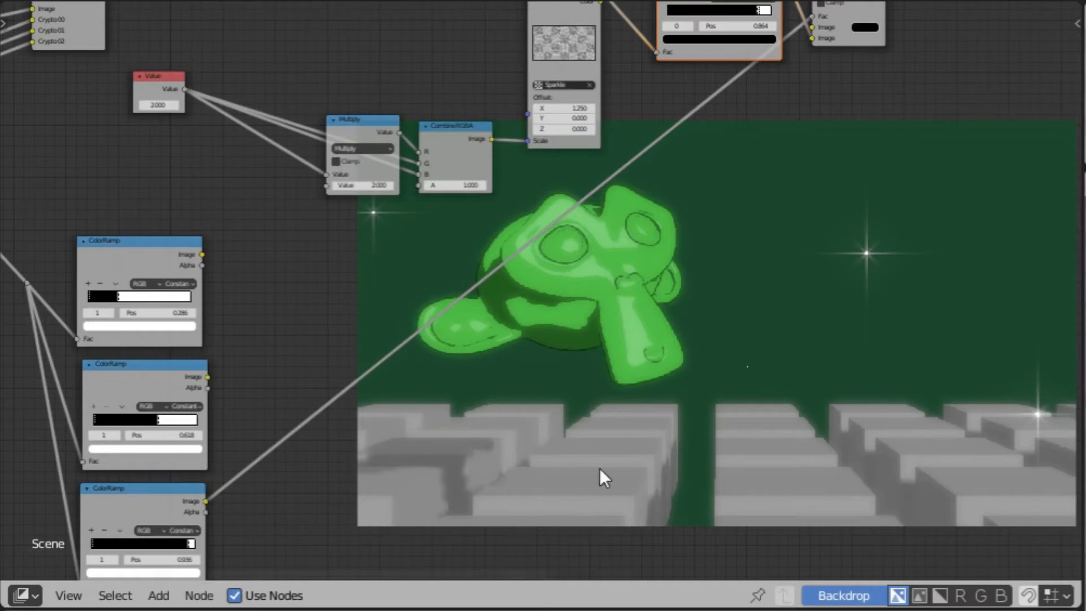
left_click_drag(164, 84, 149, 175)
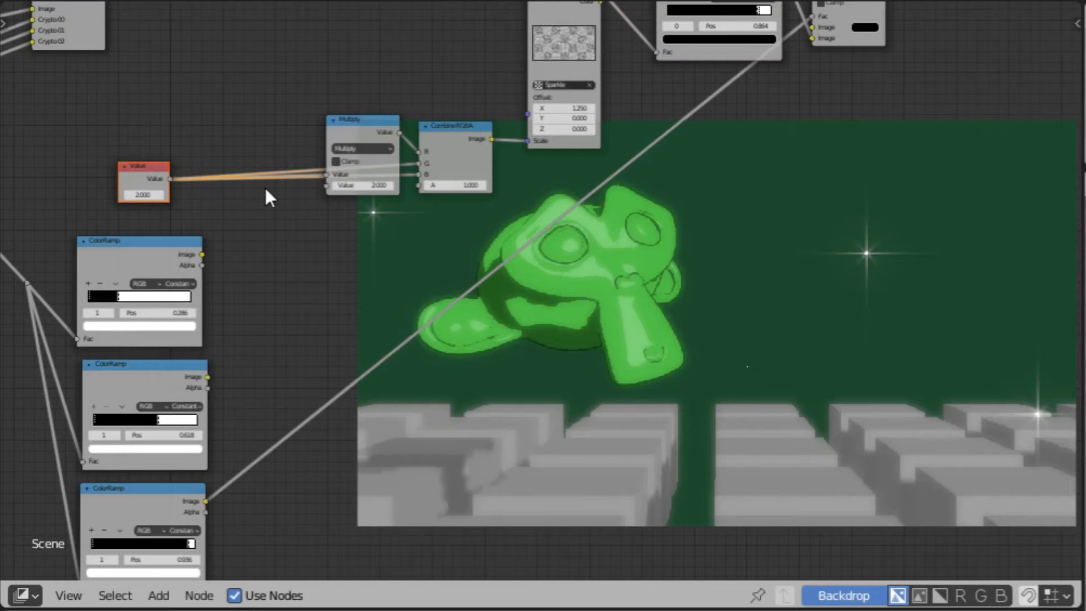
left_click_drag(155, 172, 165, 102)
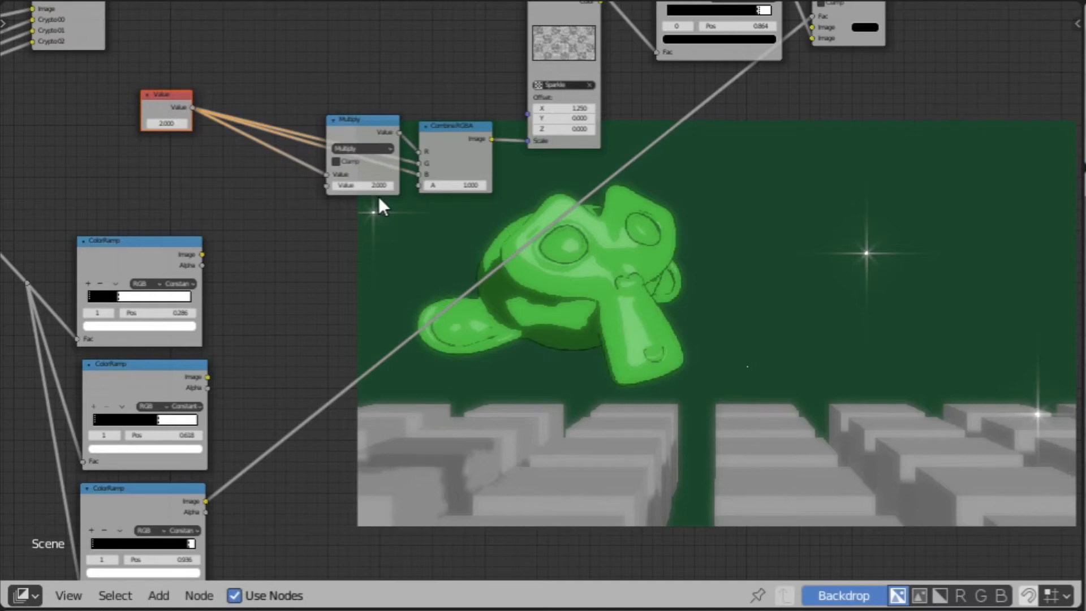
mouse_move(641, 176)
middle_mouse_down()
mouse_move(565, 358)
mouse_move(605, 294)
mouse_move(637, 162)
middle_mouse_up()
scroll(526, 351, "up", 3)
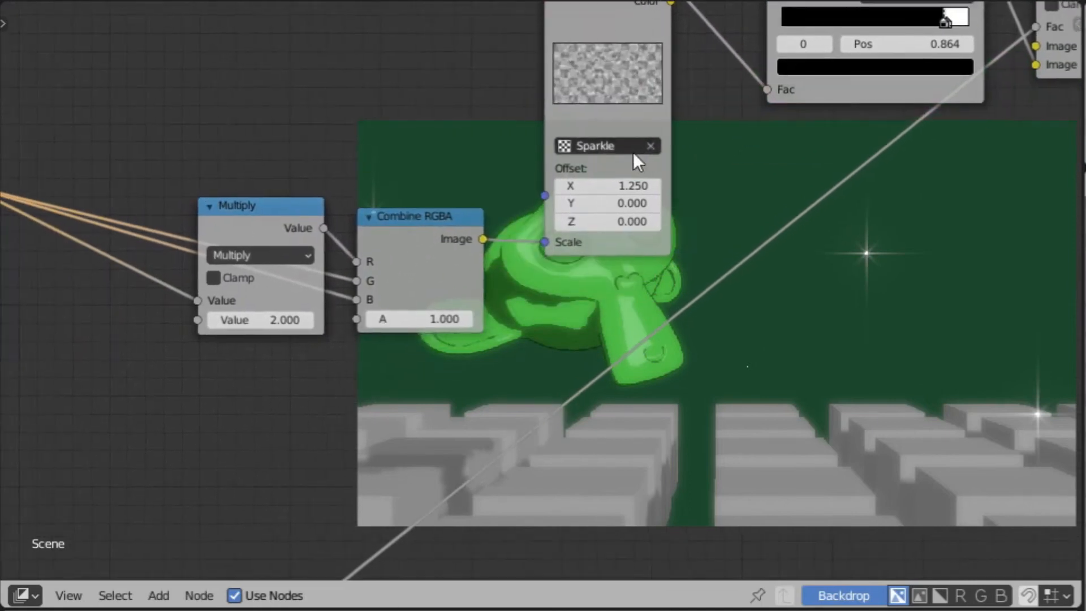
middle_click_drag(376, 235, 495, 388)
left_click_drag(494, 388, 496, 419)
left_click_drag(310, 348, 302, 417)
scroll(624, 260, "left", 3, "ctrl")
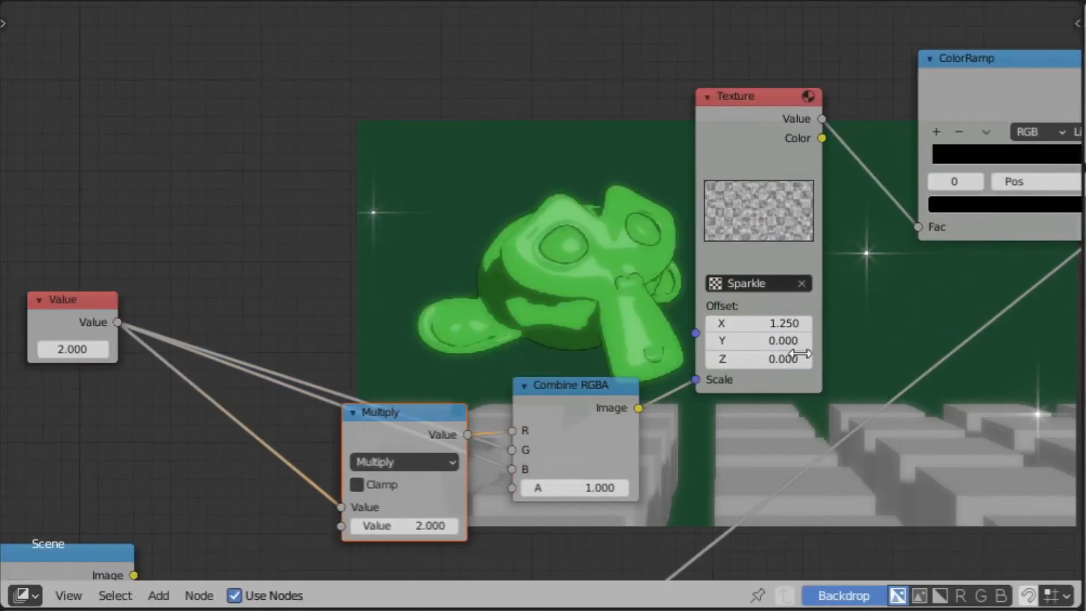
Duplicate the Combine RGBA and Value nodes and place the copies above the originals.
left_click(594, 411)
key("shift+d")
left_click(575, 171)
left_click(73, 318)
key("shift+d")
left_click(80, 191)
Label the original Value node SCALE and its duplicate OFFSET.
left_click(72, 312)
key("n")
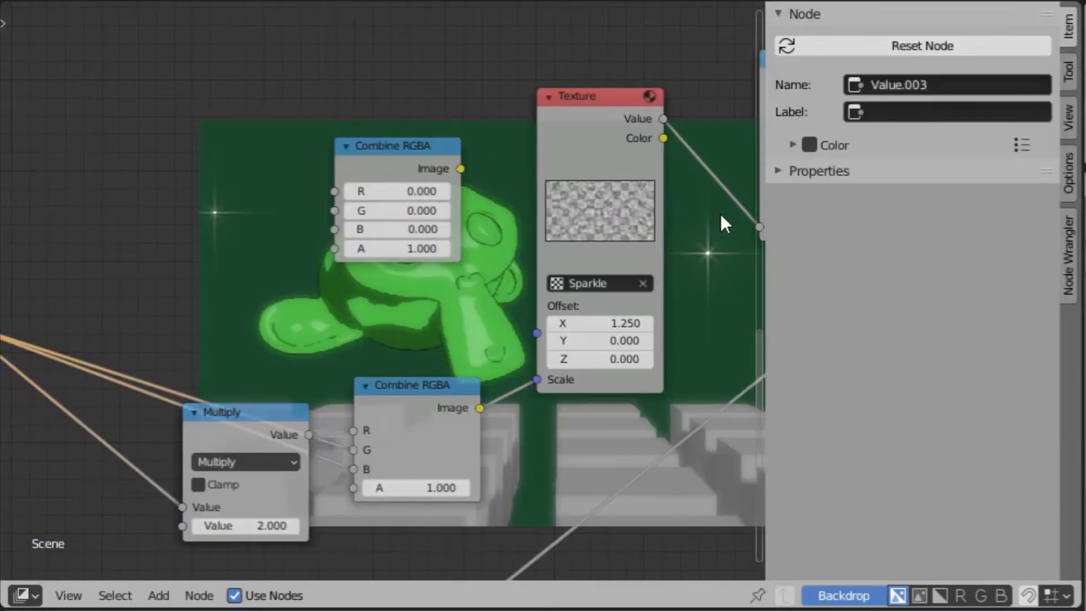
left_click(922, 117)
type("SCALE")
key("Return")
scroll(288, 216, "left", 8, "ctrl")
left_click(125, 170)
type("OFFSET")
key("Return")
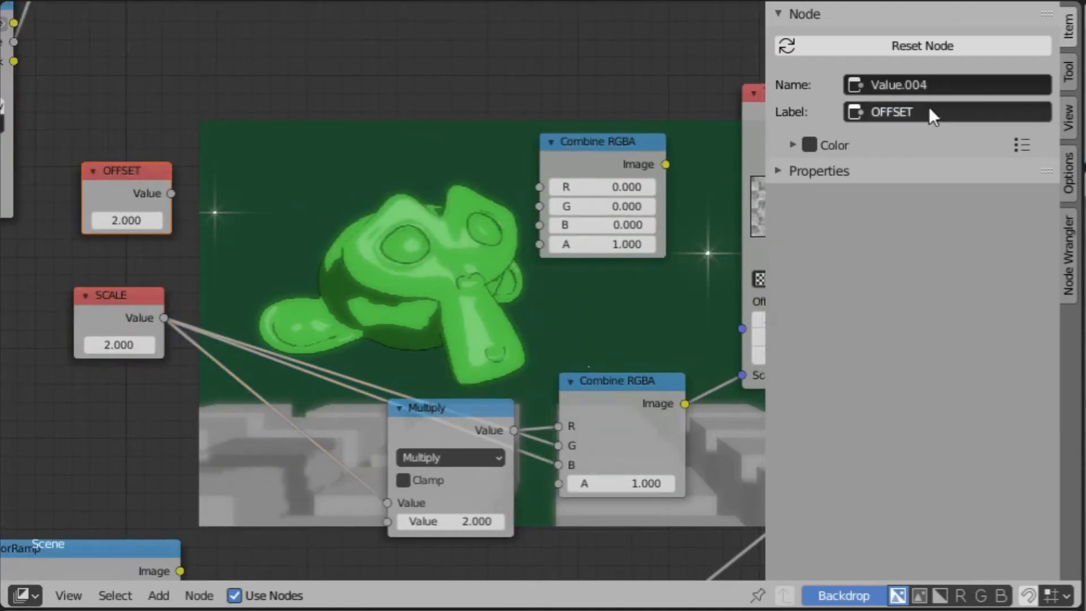
Set the OFFSET node's value to 0.
scroll(364, 148, "left", 5, "ctrl")
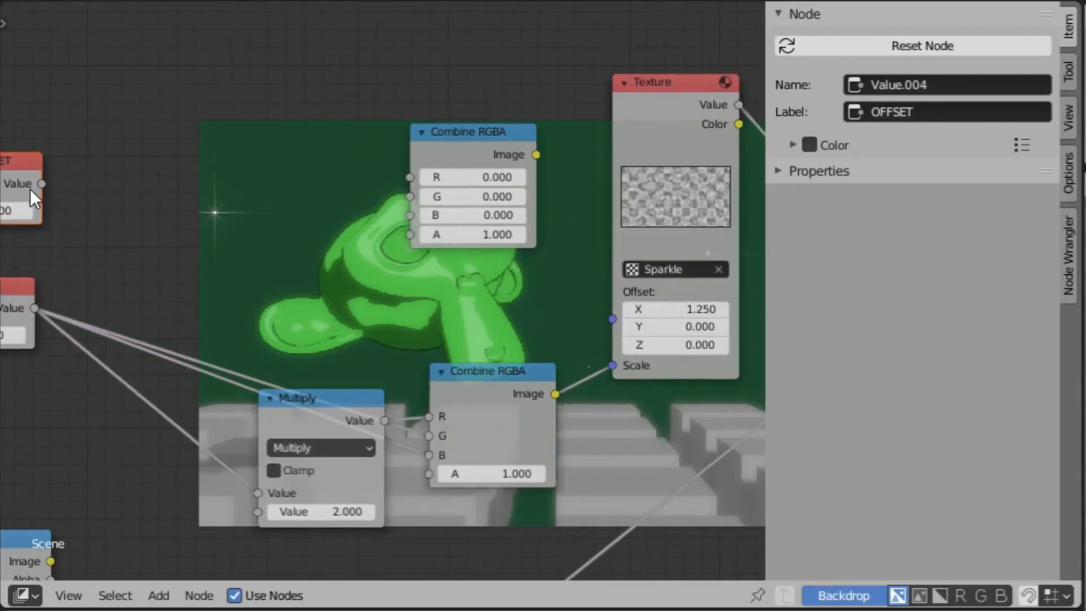
scroll(35, 186, "left", 5, "ctrl")
double_click(126, 210)
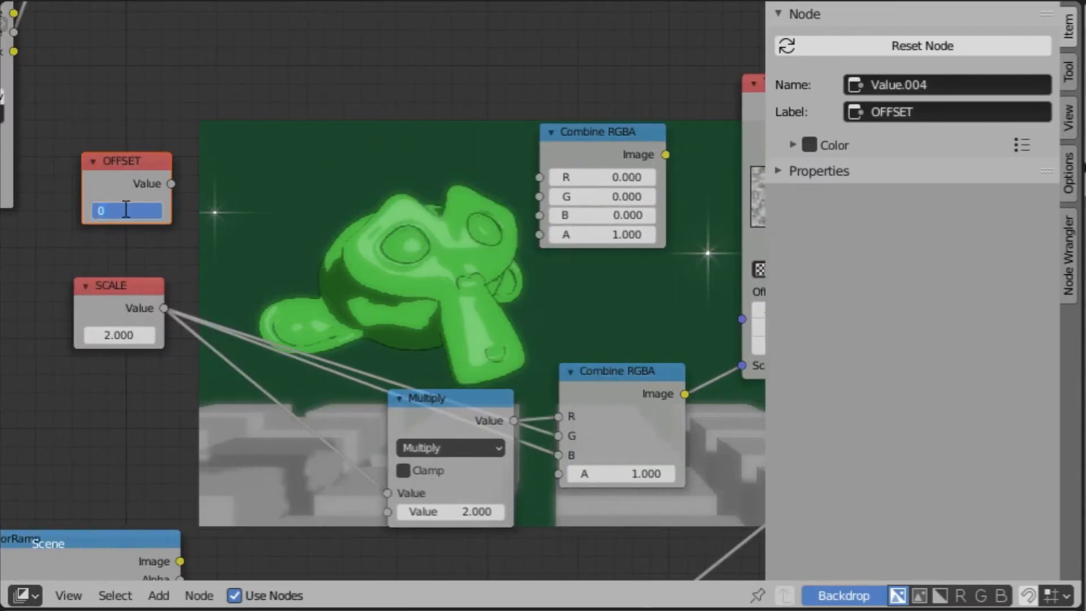
key("Escape")
Connect OFFSET to the duplicate Combine RGBA's R input and its Image output to the Sparkle texture's Offset input.
left_click_drag(171, 183, 547, 186)
middle_click_drag(561, 208, 422, 201)
left_click_drag(491, 136, 469, 139)
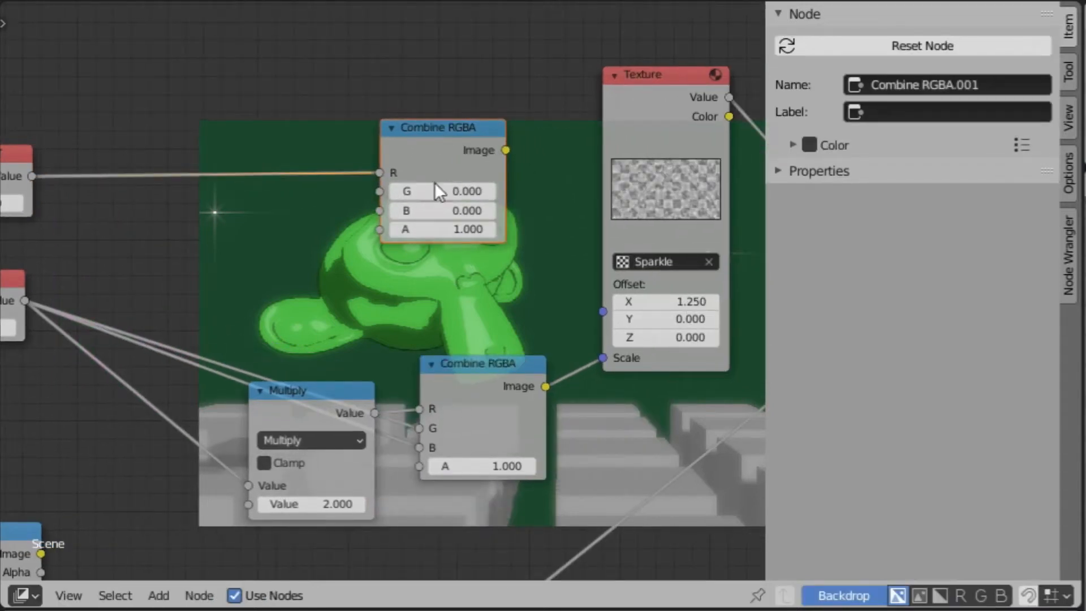
left_click_drag(506, 151, 603, 311)
middle_click_drag(440, 244, 475, 272)
left_click(478, 219)
left_click_drag(478, 218, 478, 218)
left_click(478, 219)
left_click(103, 246)
middle_click_drag(103, 245, 293, 257)
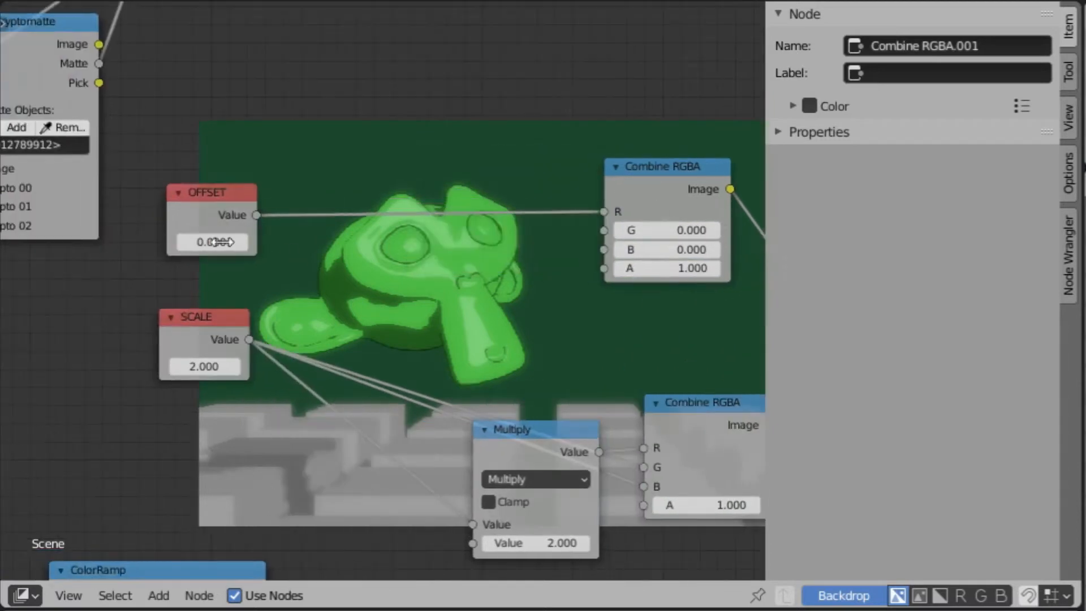
Try raising the OFFSET node's value to 0.270 to shift the sparkle texture.
left_click(211, 242)
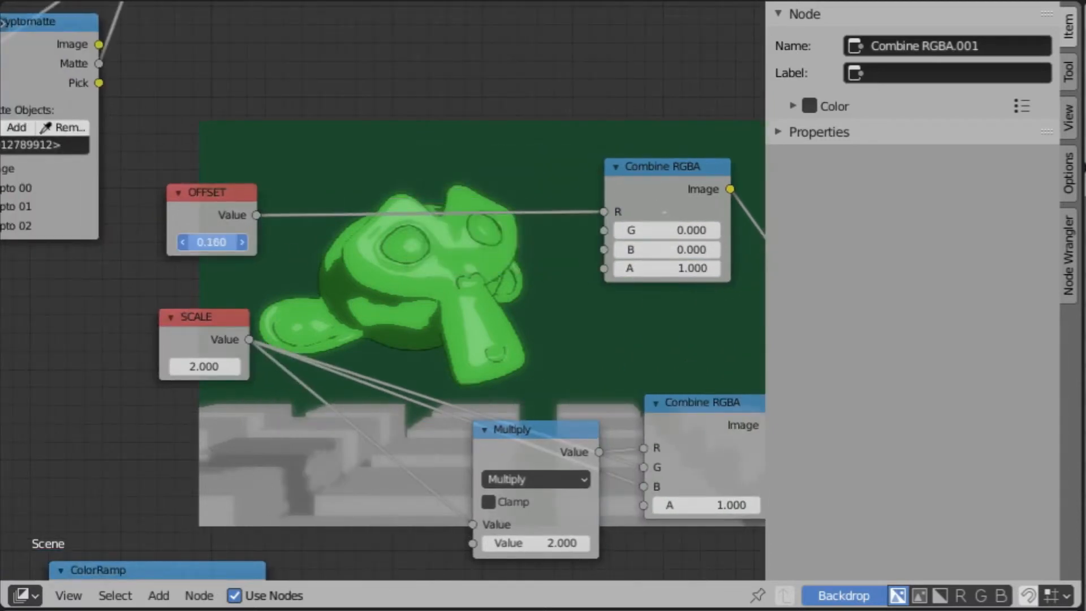
middle_click_drag(517, 297, 679, 284)
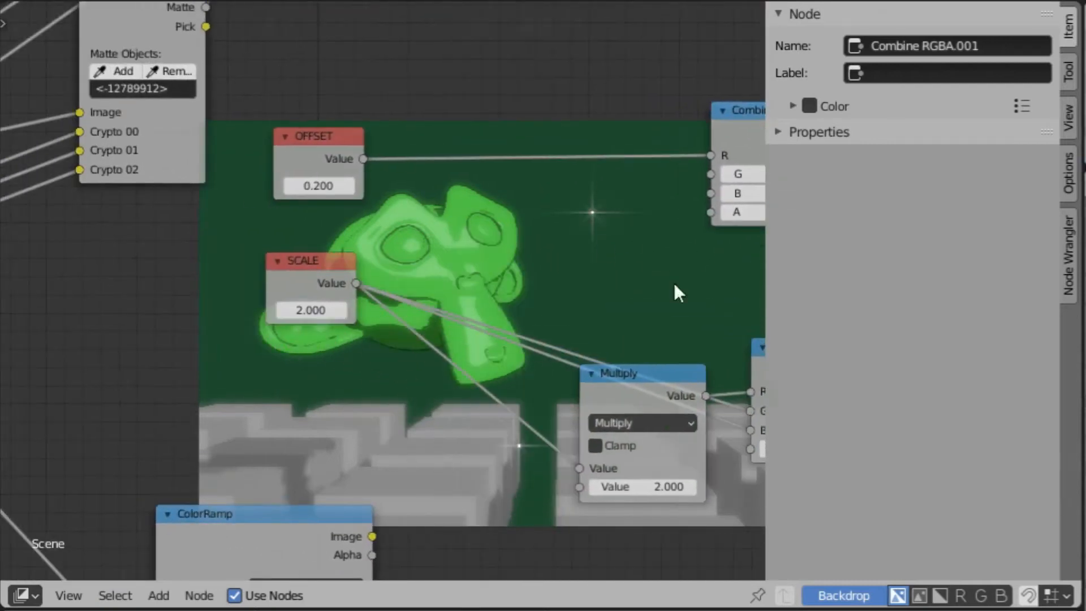
left_click(334, 184)
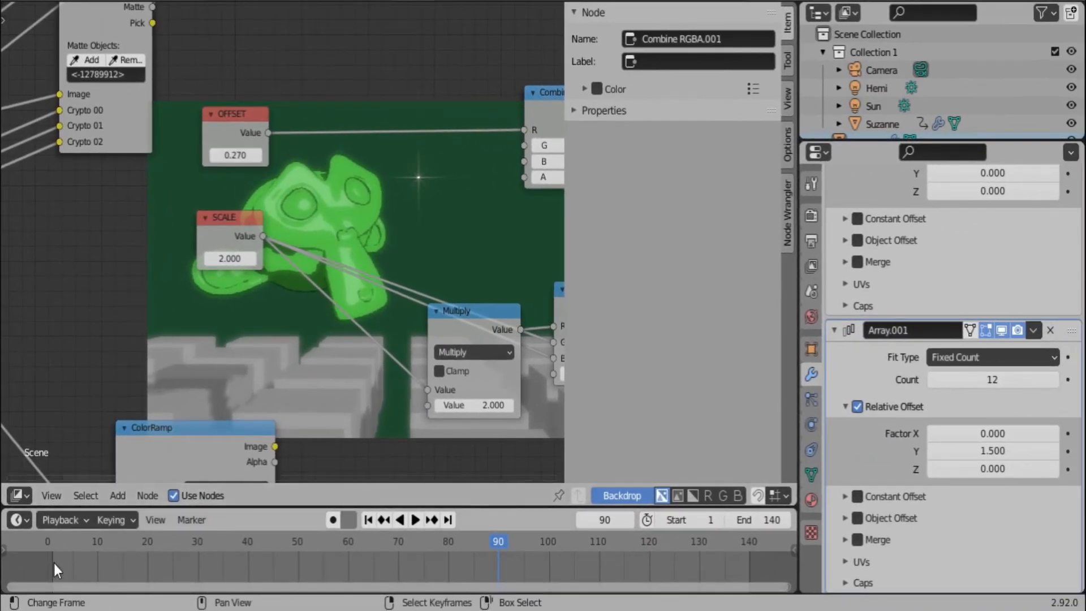
At frame 1, set the OFFSET node's value to 0 and insert a keyframe on it.
left_click(54, 563)
left_click(245, 129)
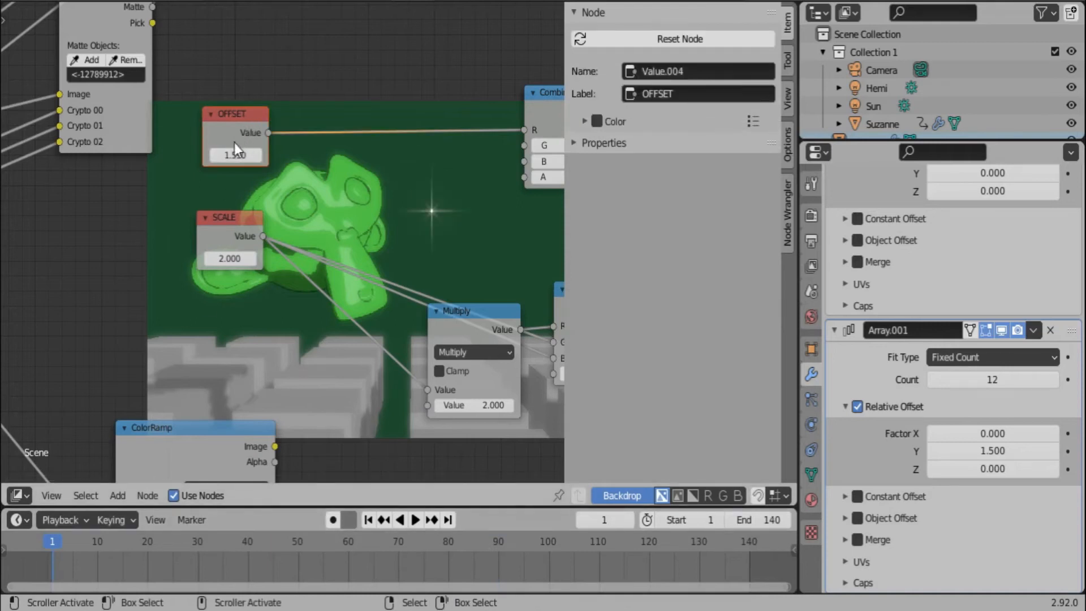
left_click(235, 152)
type("0")
key("Return")
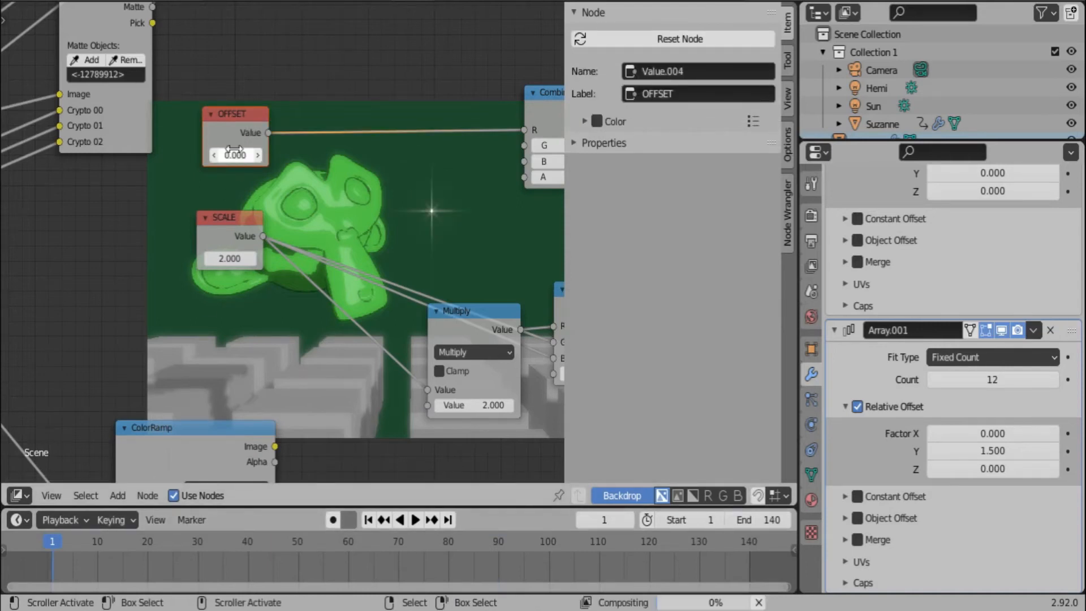
At frame 72, set the OFFSET node's value to 0.5 and insert a keyframe on it.
left_click(405, 563)
left_click(242, 153)
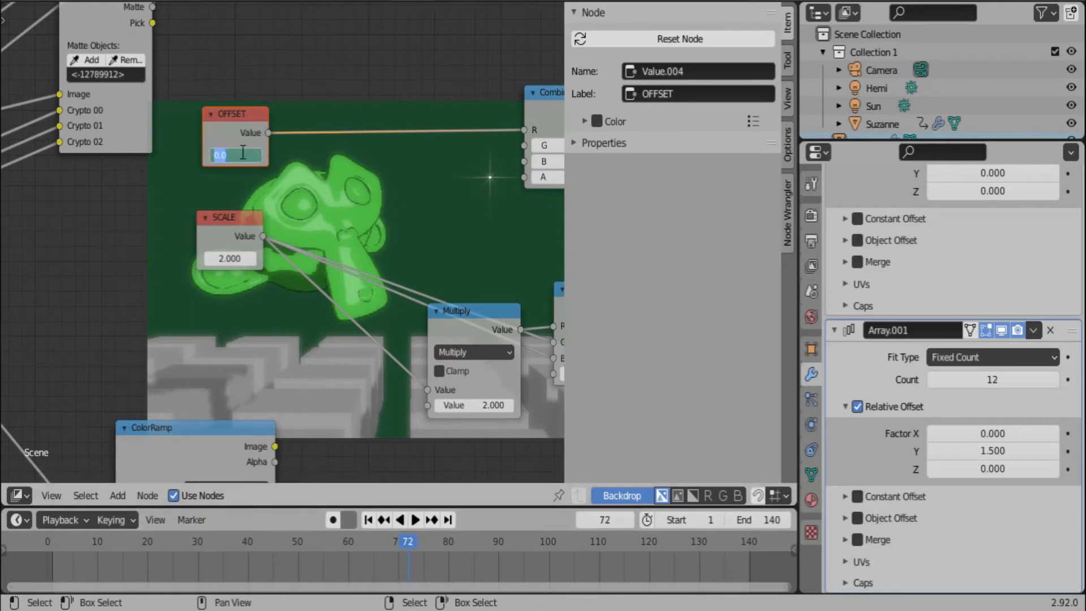
type("1")
key("Return")
left_click(233, 155)
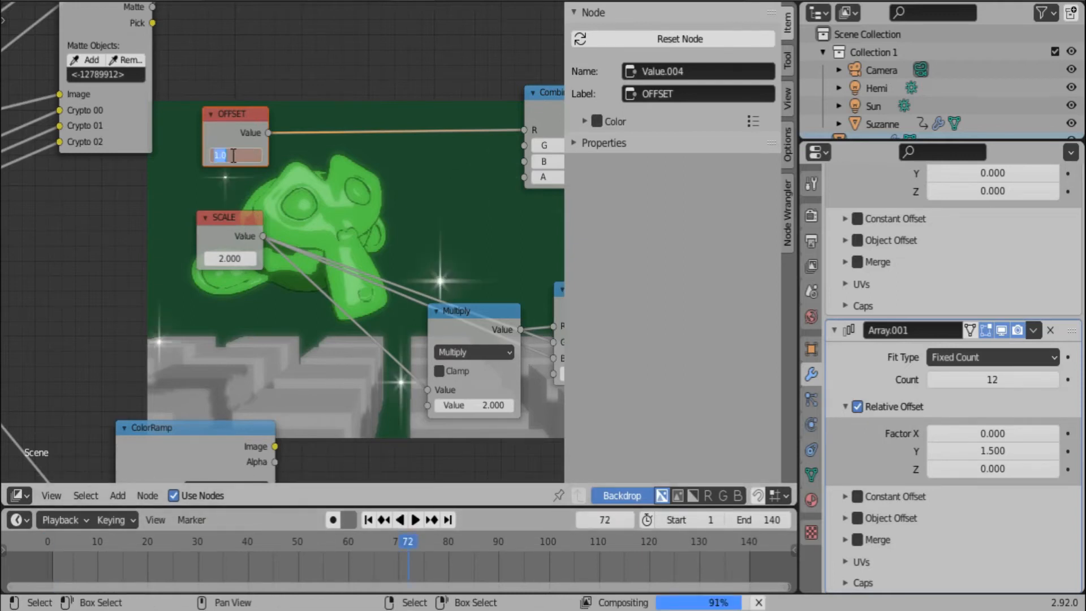
type(".5")
key("Return")
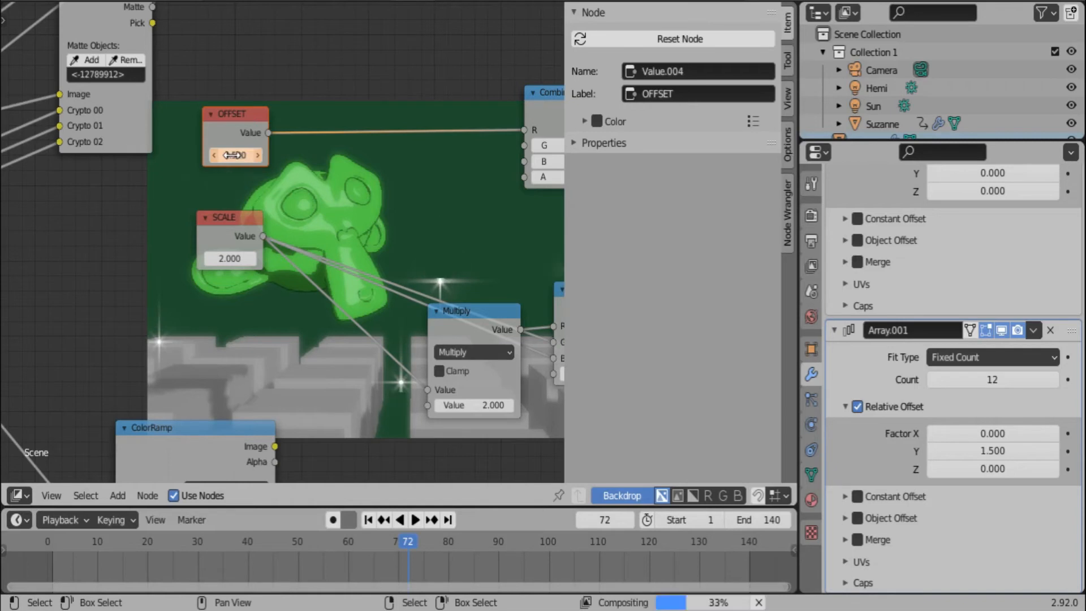
key("i")
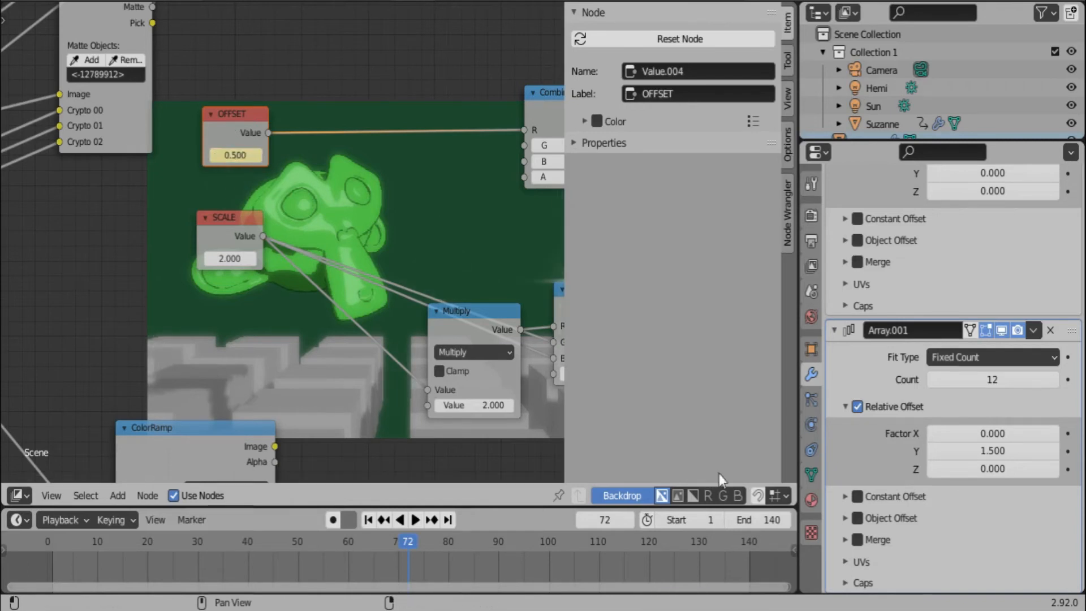
Split the compositor area vertically and switch the new area to the Graph Editor.
left_click_drag(794, 4, 490, 238)
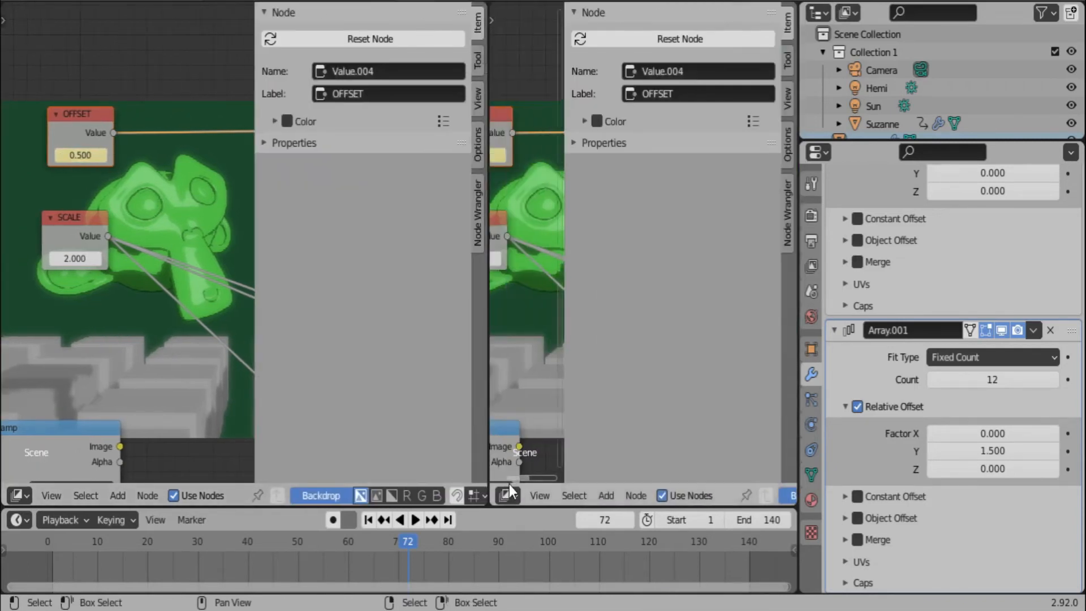
left_click(508, 494)
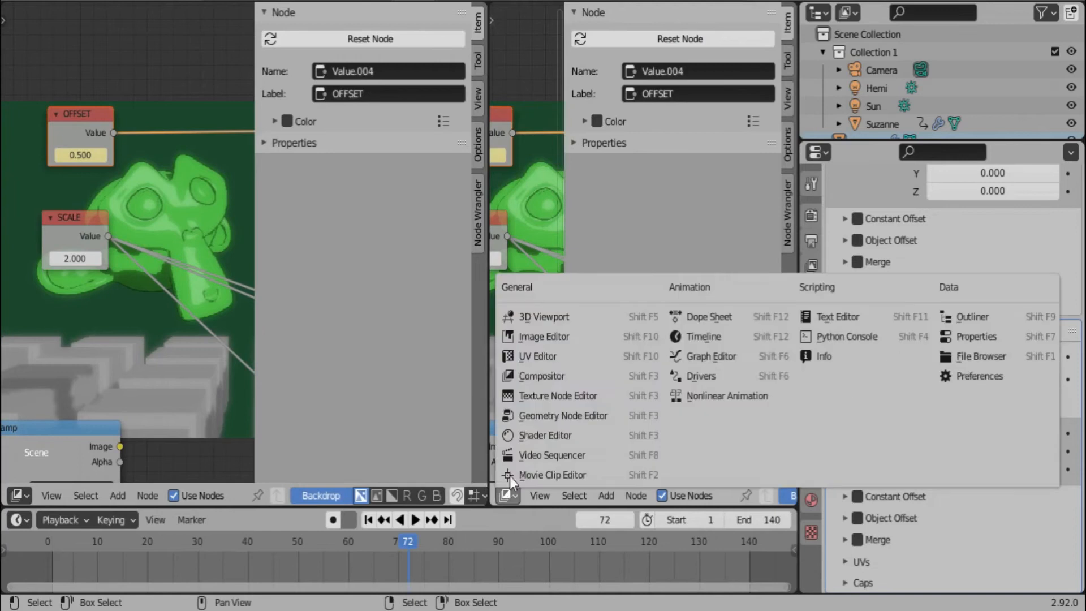
left_click(718, 357)
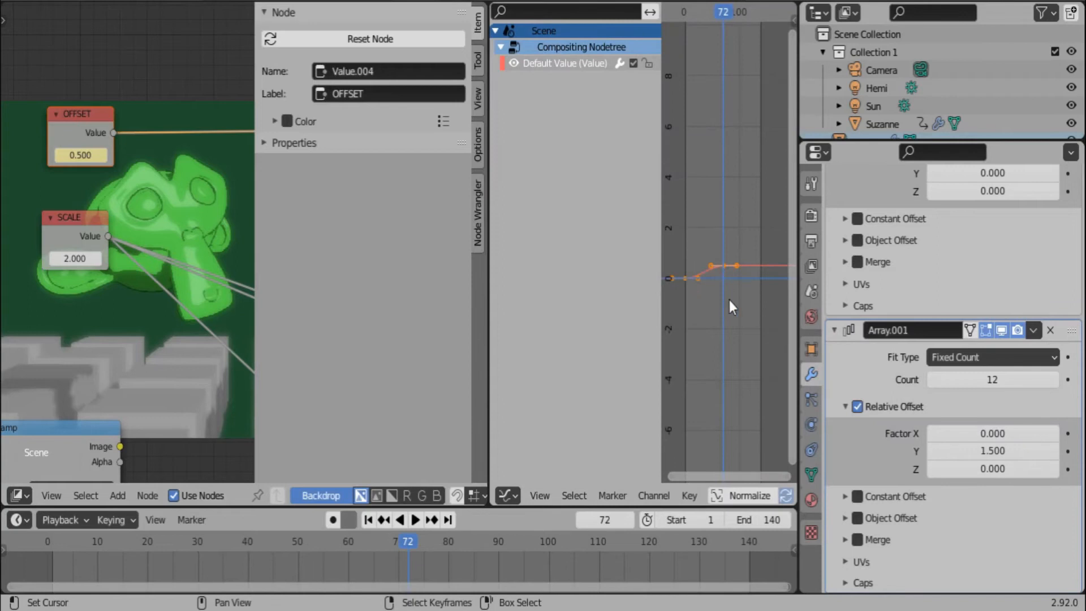
Straighten the keyframe handles of the OFFSET value curve and set its channel to Linear Extrapolation.
key("v")
left_click(724, 338)
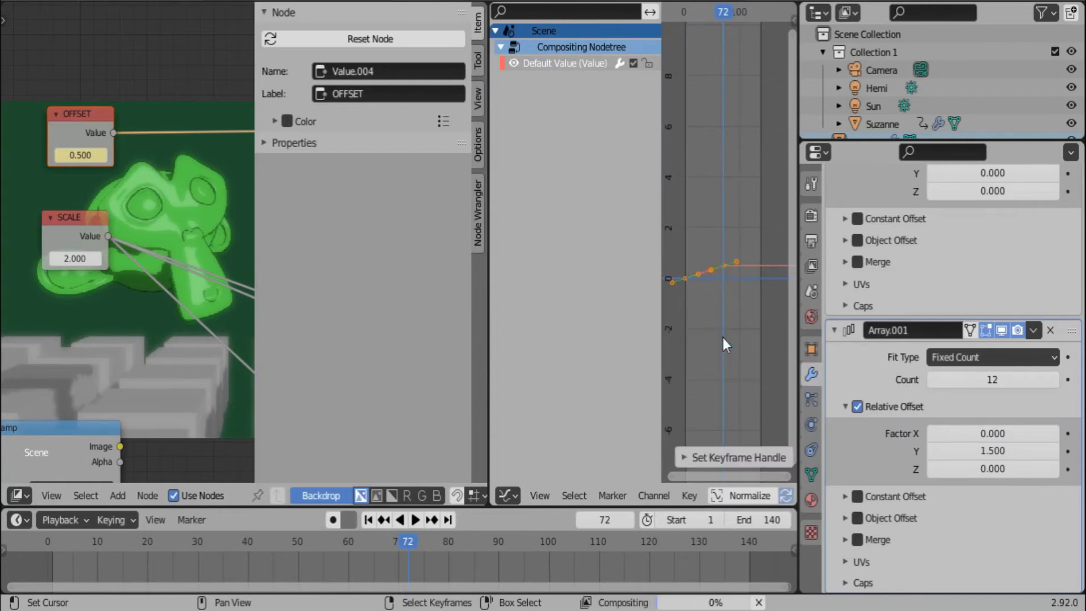
left_click(652, 495)
mouse_move(708, 324)
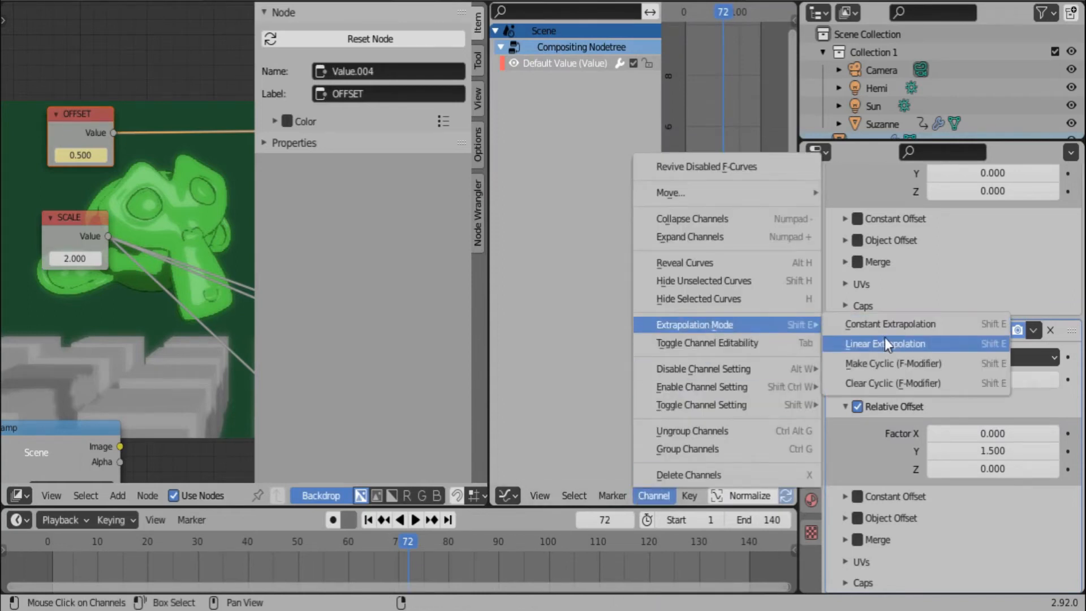
left_click(885, 339)
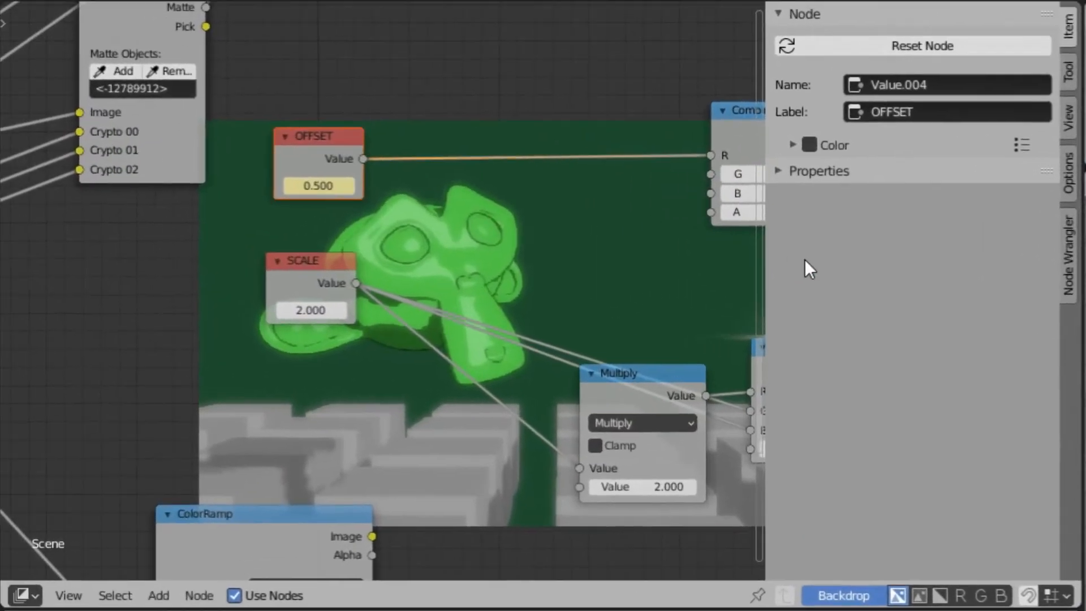
With the sidebar hidden, move the OFFSET node just above the SCALE node and play the animation.
key("n")
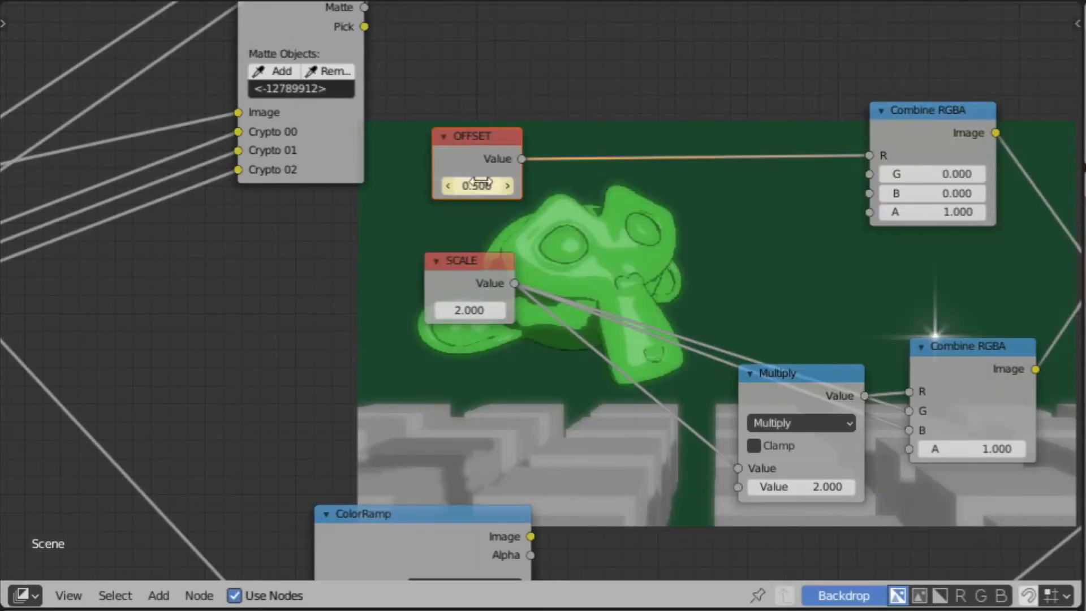
left_click_drag(485, 151, 470, 186)
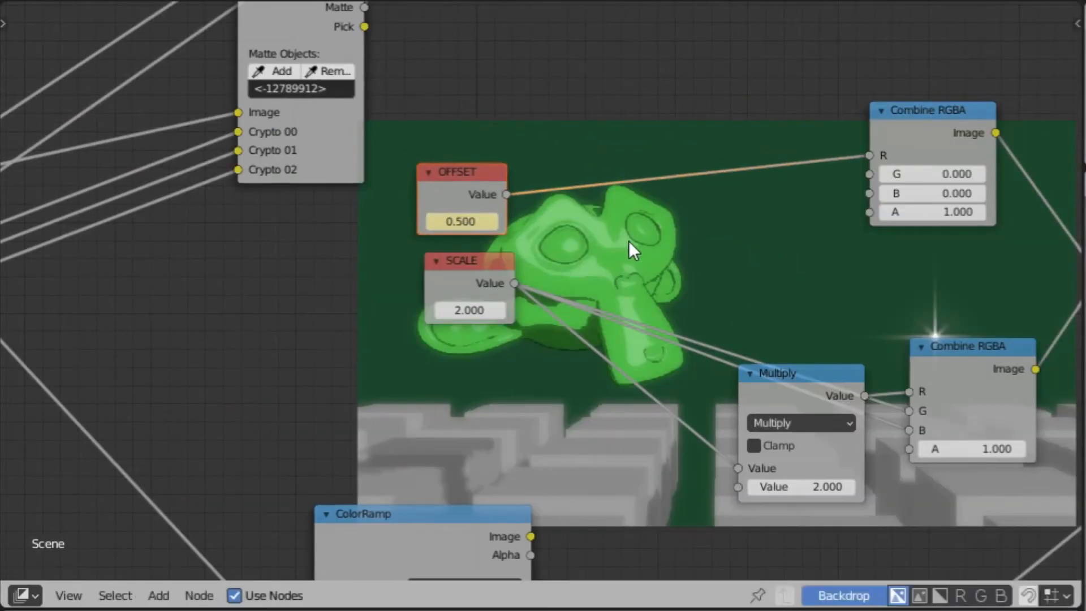
key("space")
middle_click_drag(667, 257, 640, 306)
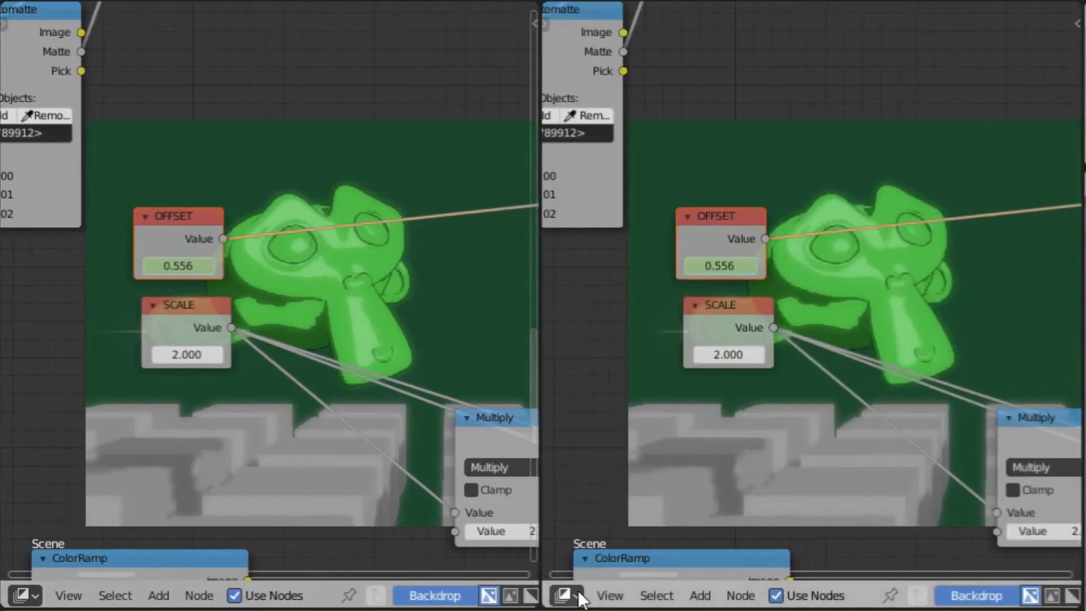
Switch the second editor to the Dope Sheet and move the OFFSET value's last keyframe to about frame 32.
left_click(564, 595)
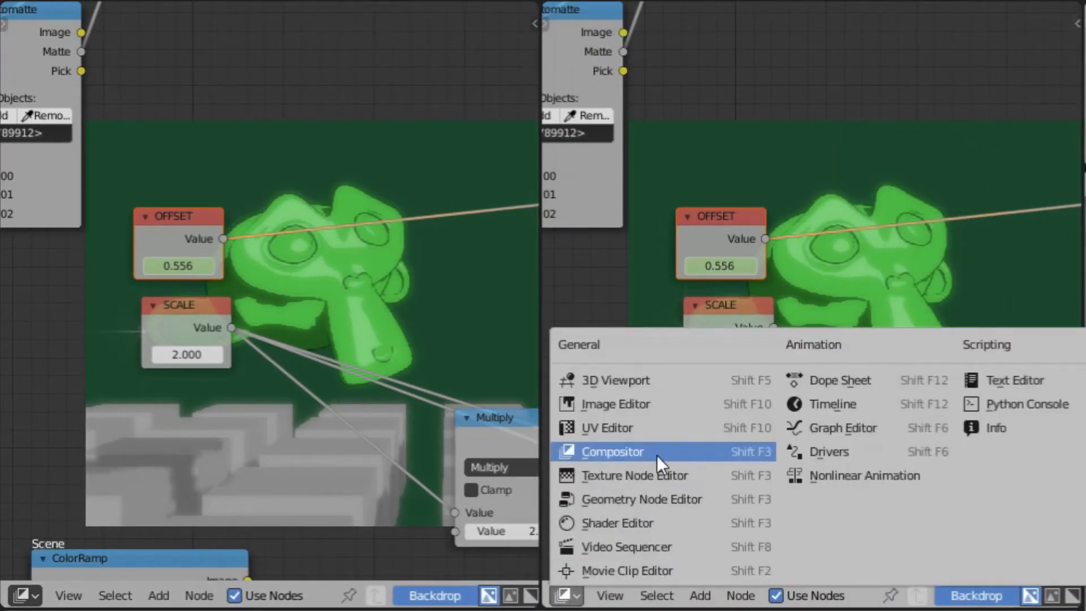
left_click(880, 379)
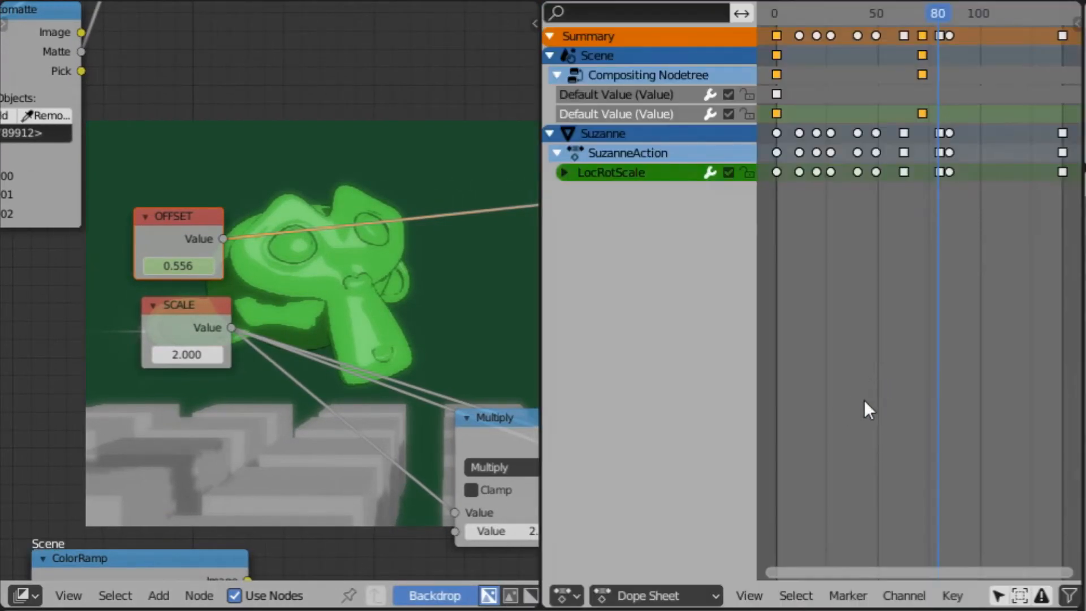
left_click(921, 115)
left_click_drag(921, 114, 837, 112)
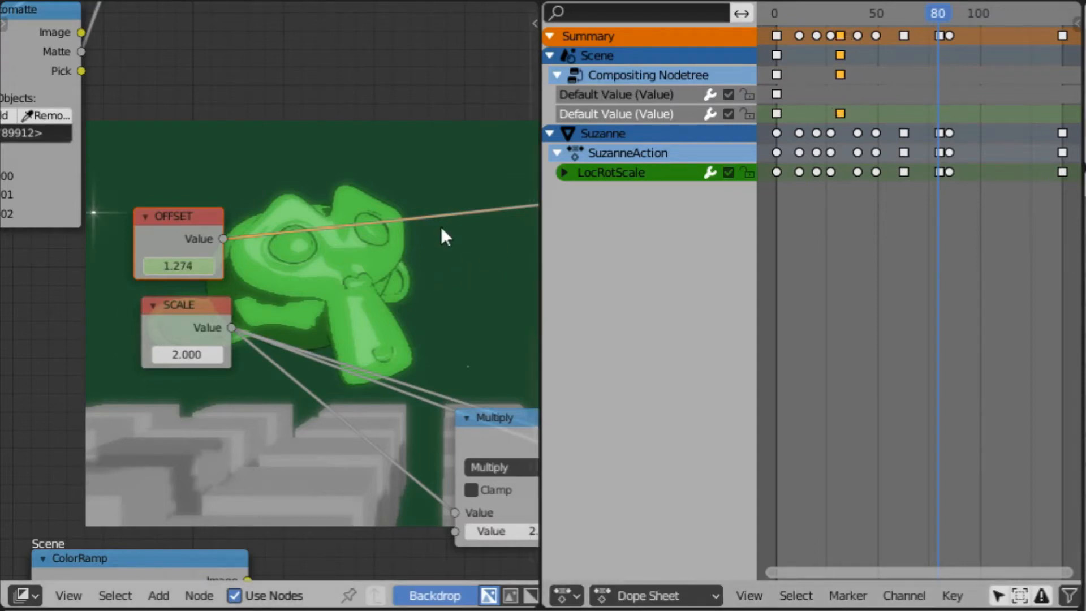
Advance to frame 82 and move the OFFSET value's last keyframe to about frame 16 to speed up the sparkles.
key("Right")
key("Right")
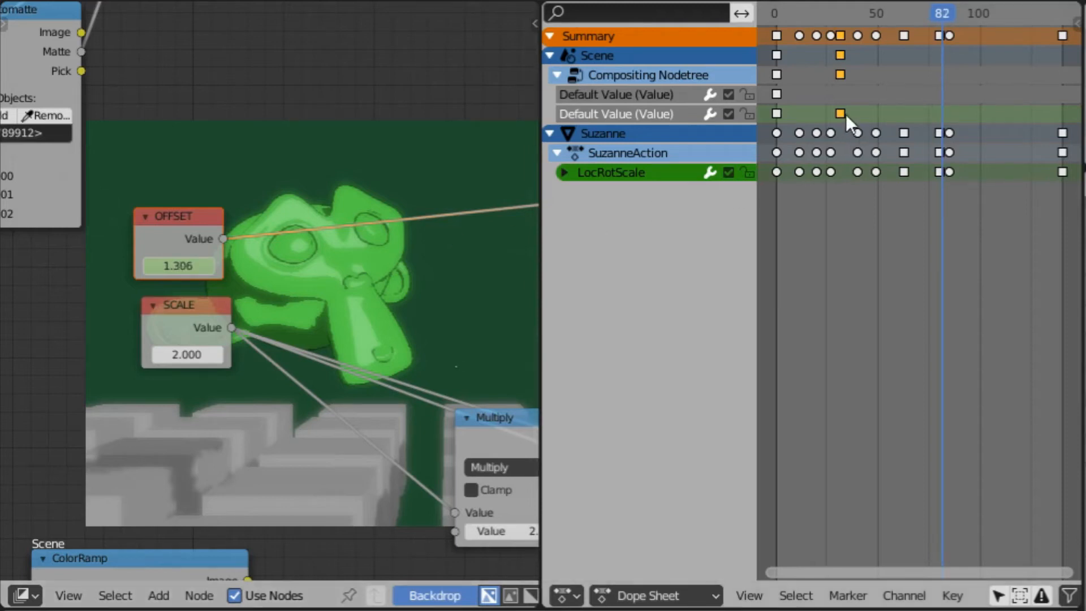
left_click_drag(840, 113, 807, 114)
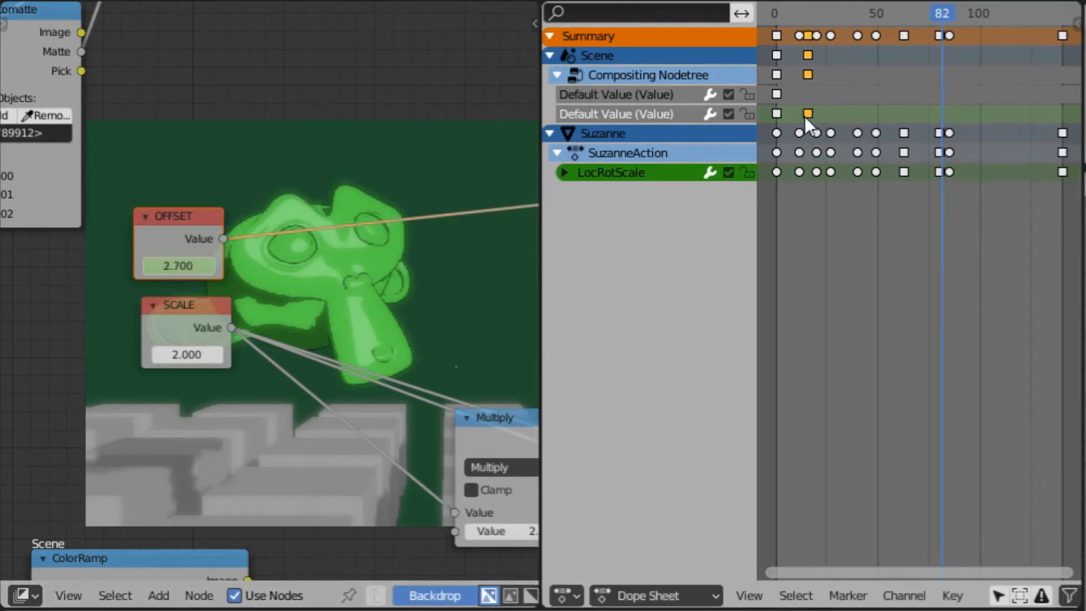
middle_click_drag(490, 219, 313, 222)
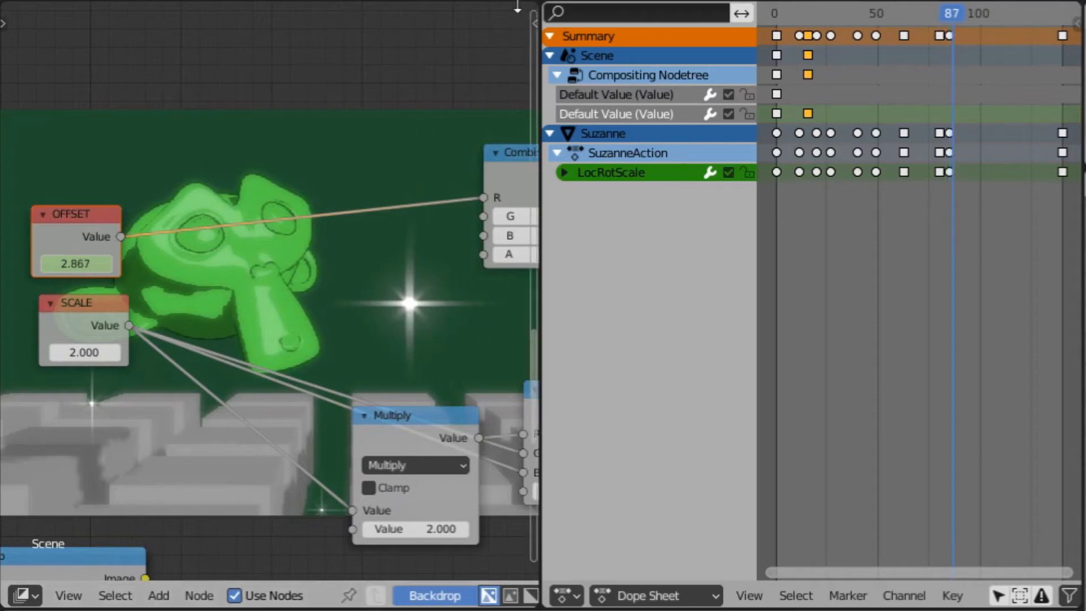
Merge the Dope Sheet area back into the compositor and tidy the placement of the sparkle nodes around the Texture and ColorRamp nodes.
left_click_drag(535, 7, 660, 379)
mouse_move(809, 354)
middle_mouse_down()
mouse_move(637, 305)
mouse_move(393, 199)
middle_mouse_up()
middle_click_drag(700, 225, 400, 426)
middle_click_drag(676, 306, 498, 386)
left_click_drag(446, 206, 422, 215)
middle_click_drag(320, 490, 533, 206)
scroll(533, 206, "down", 4)
middle_click_drag(428, 234, 716, 303)
left_click_drag(538, 147, 438, 159)
middle_click_drag(684, 204, 491, 216)
mouse_move(508, 112)
left_mouse_down()
mouse_move(400, 107)
mouse_move(503, 126)
left_mouse_up()
left_click_drag(707, 88, 684, 114)
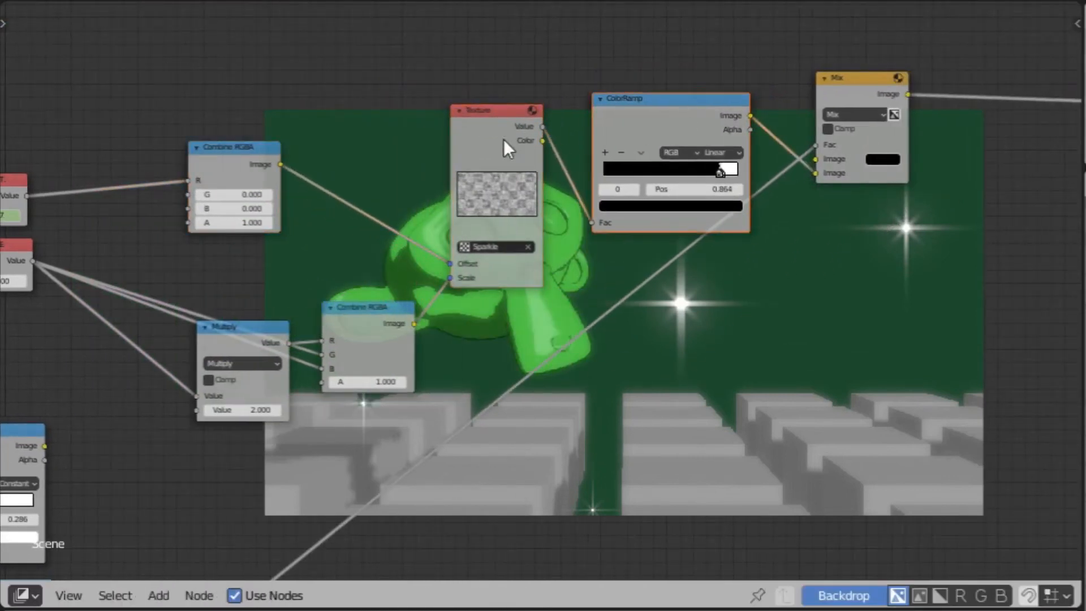
left_click(965, 426)
Add a Rotate node and insert it on the link between the sparkle ColorRamp and the Mix node.
scroll(965, 426, "up", 1)
middle_click_drag(965, 426, 893, 433)
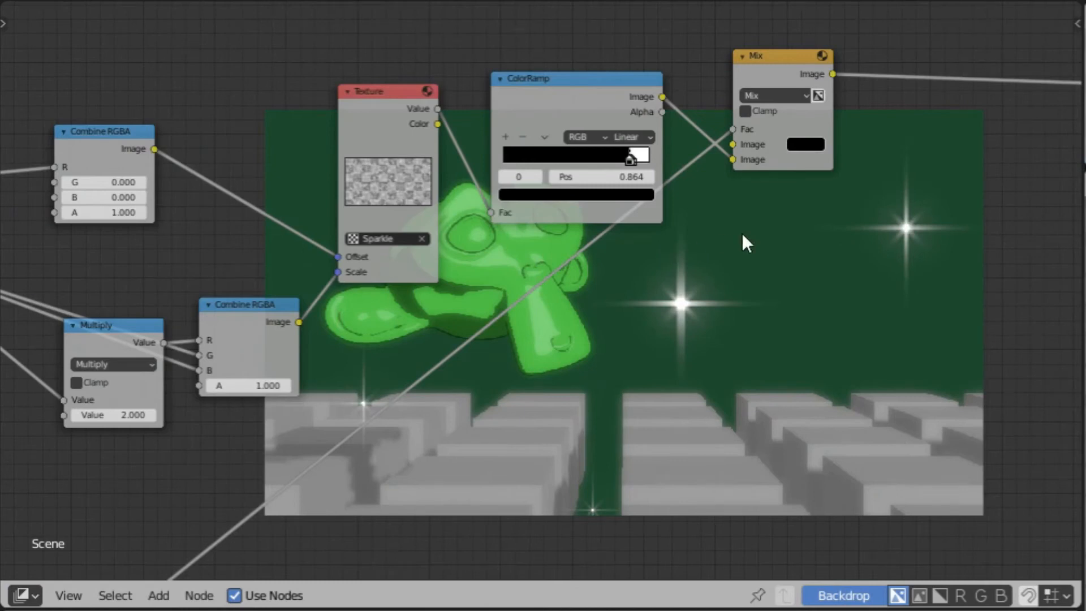
middle_click_drag(796, 287, 748, 279)
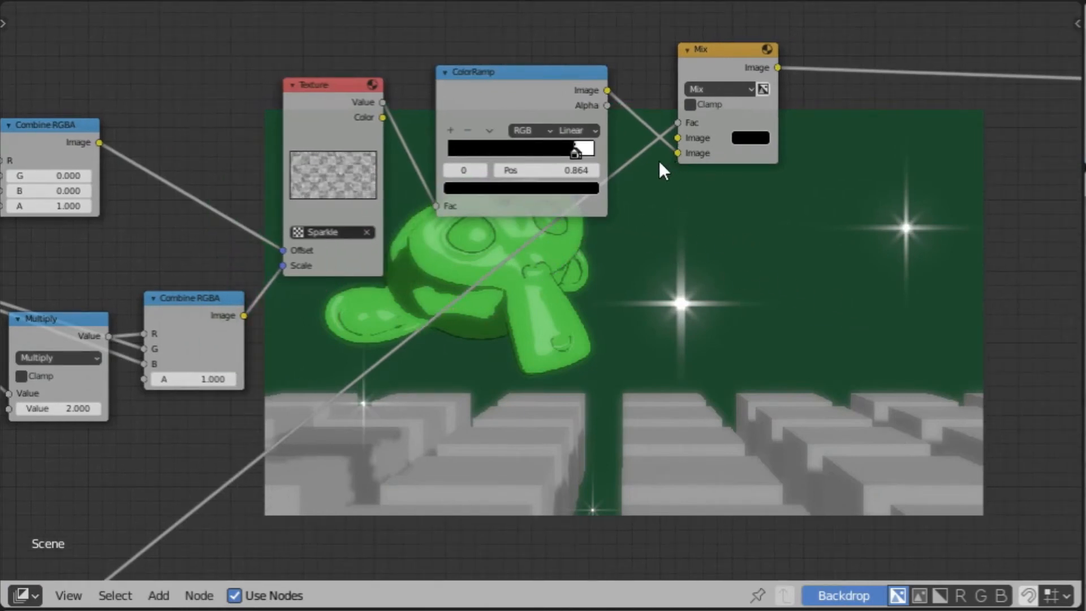
key("shift+a")
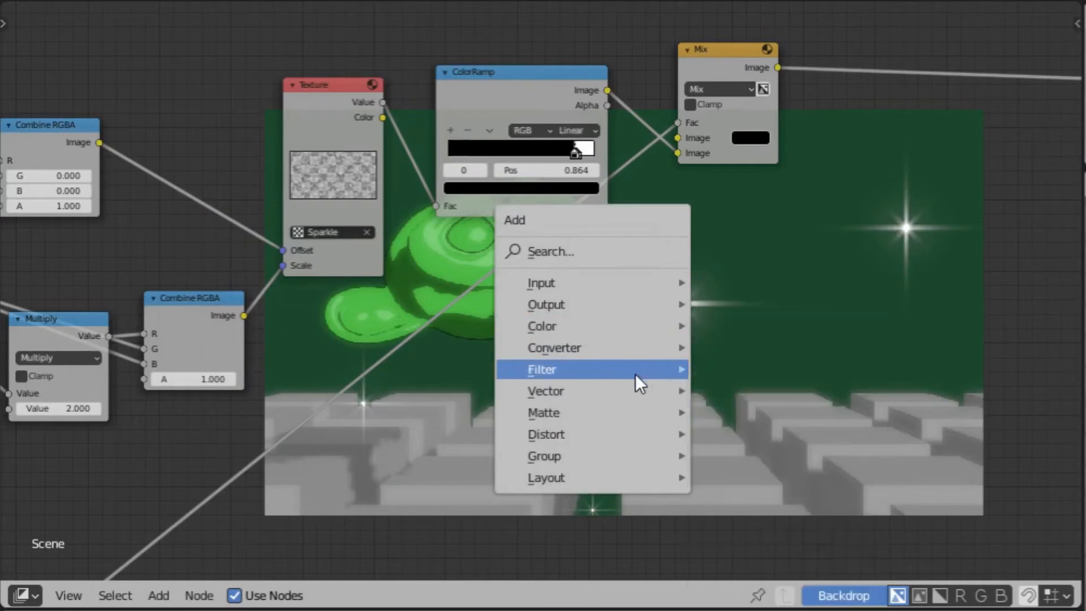
mouse_move(627, 440)
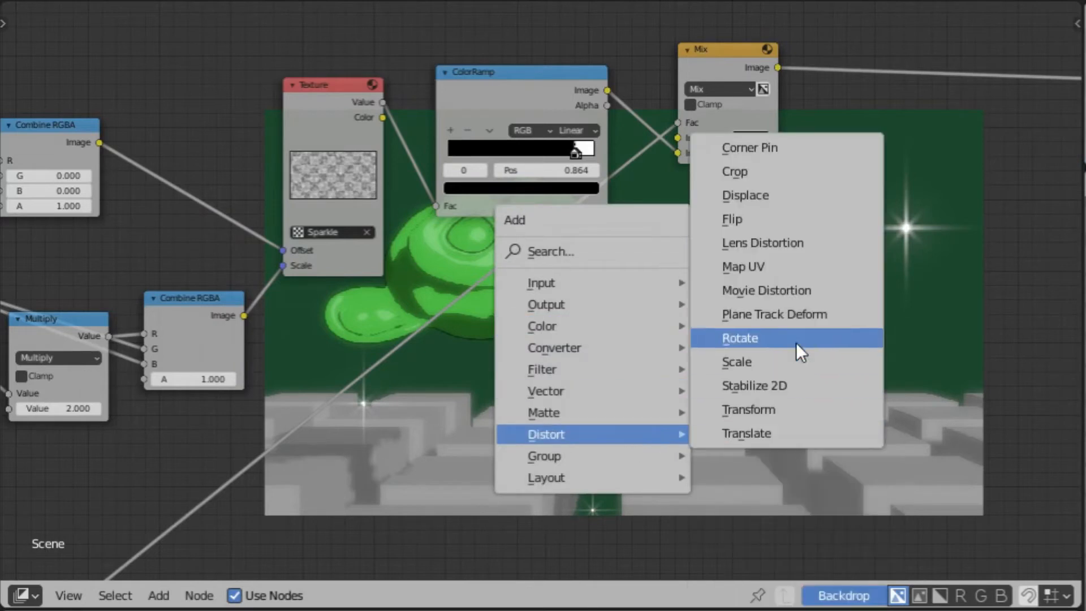
left_click(736, 340)
left_click(718, 326)
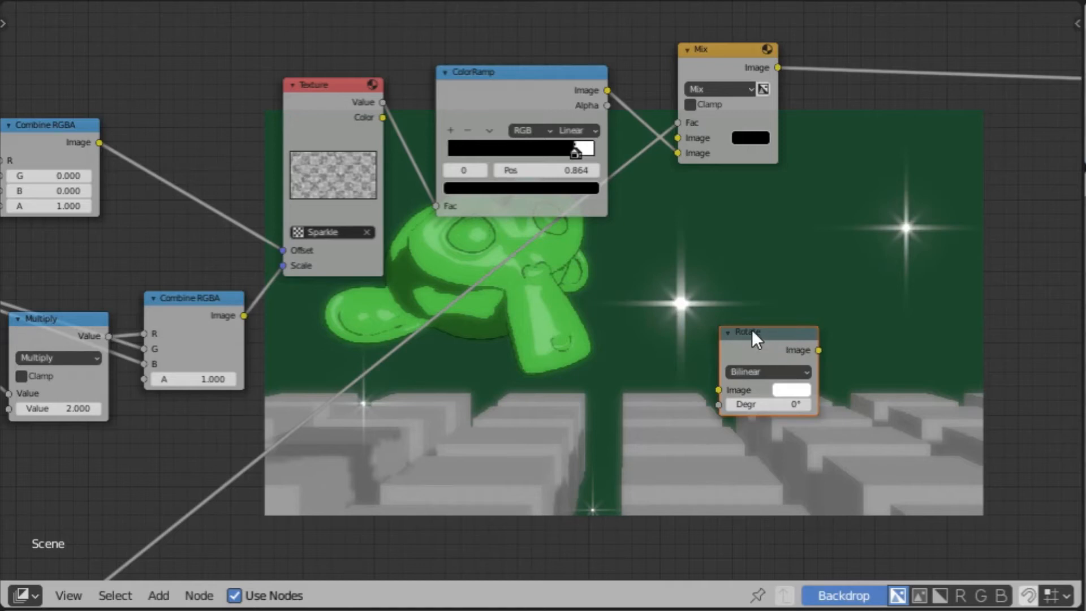
left_click_drag(763, 335, 664, 74)
Add a Scale node and insert it on the link between the Rotate node and the Mix node.
middle_click_drag(747, 177, 626, 243)
scroll(626, 243, "up", 4)
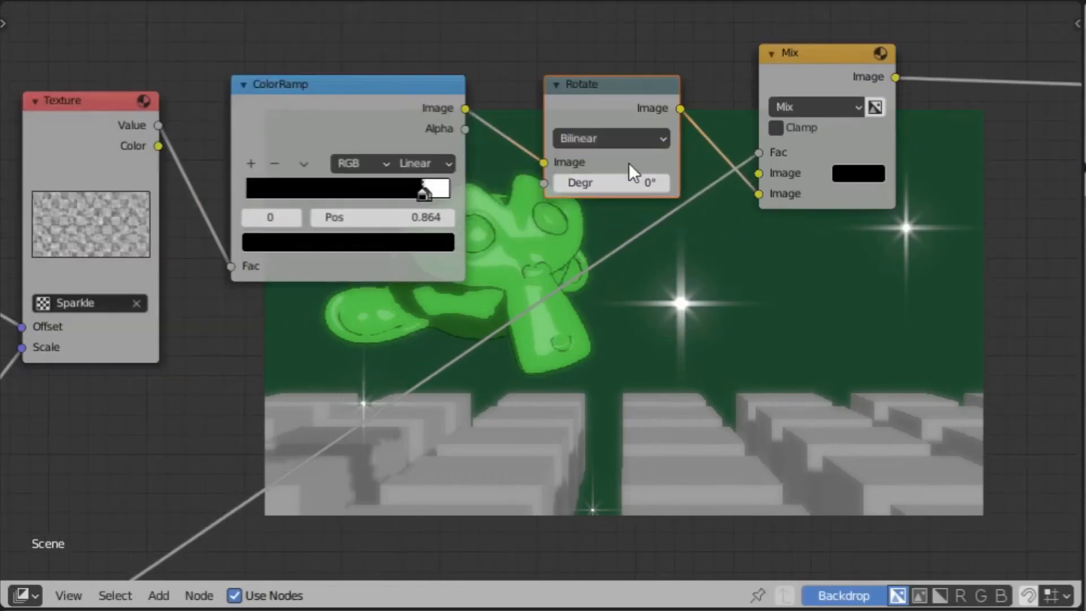
mouse_move(639, 195)
middle_mouse_down()
mouse_move(803, 209)
mouse_move(644, 202)
middle_mouse_up()
key("shift+a")
mouse_move(710, 240)
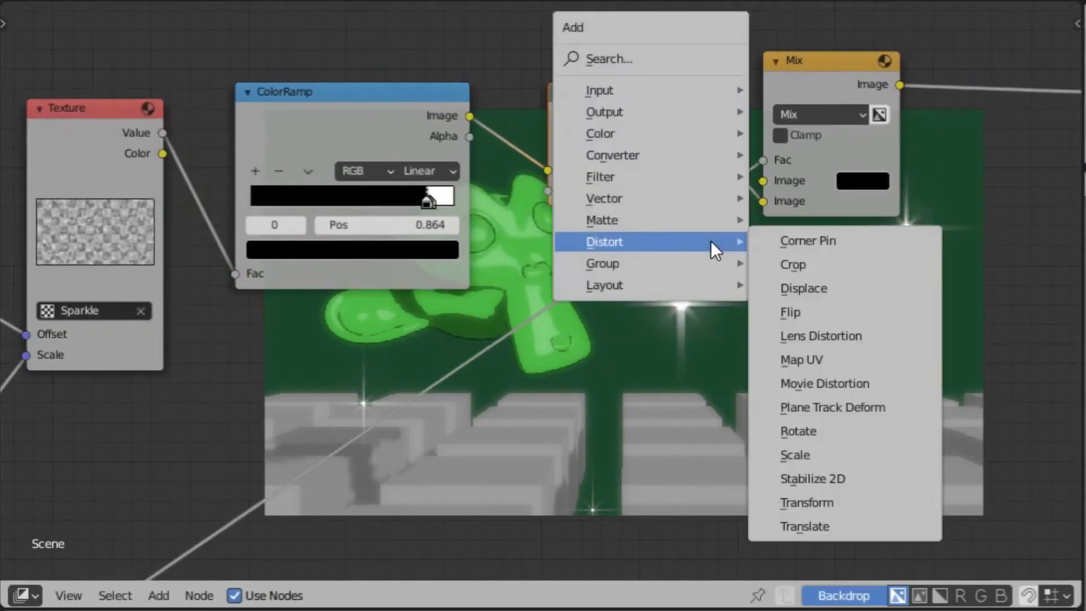
left_click(853, 457)
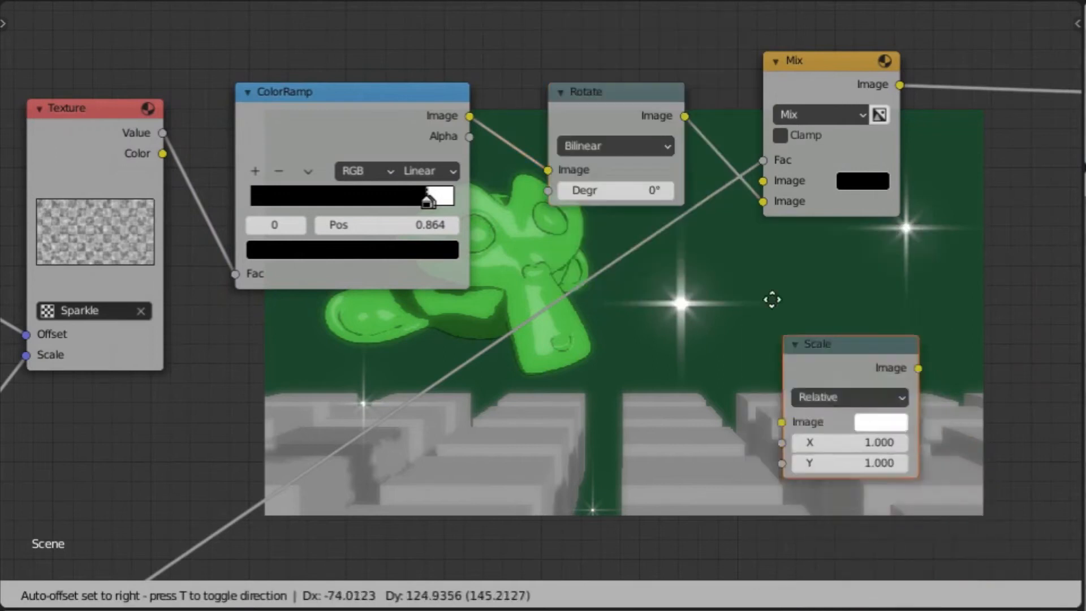
left_click(718, 71)
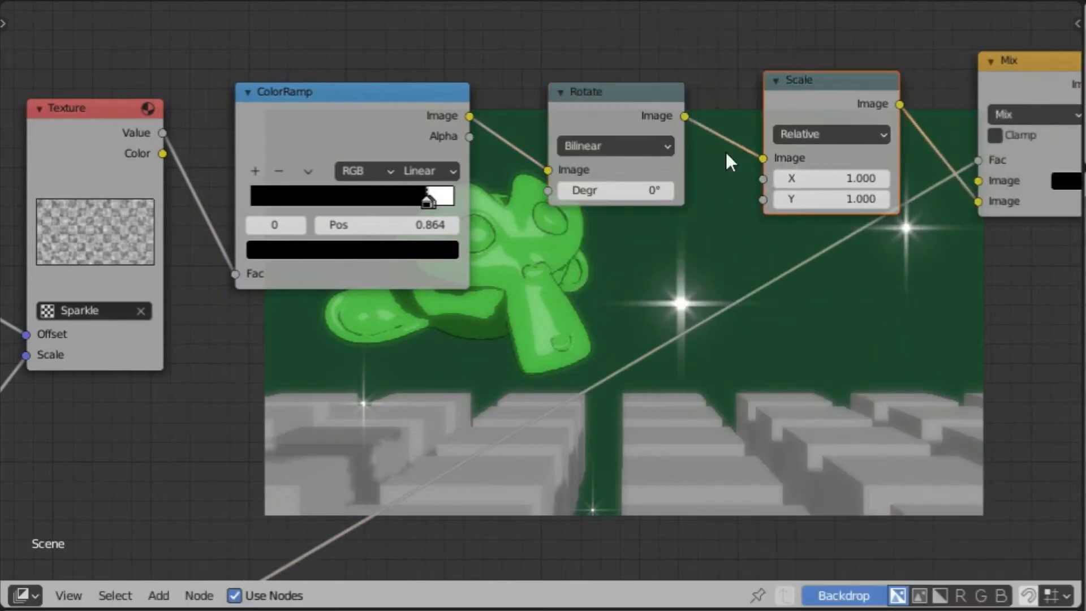
scroll(707, 162, "down", 3)
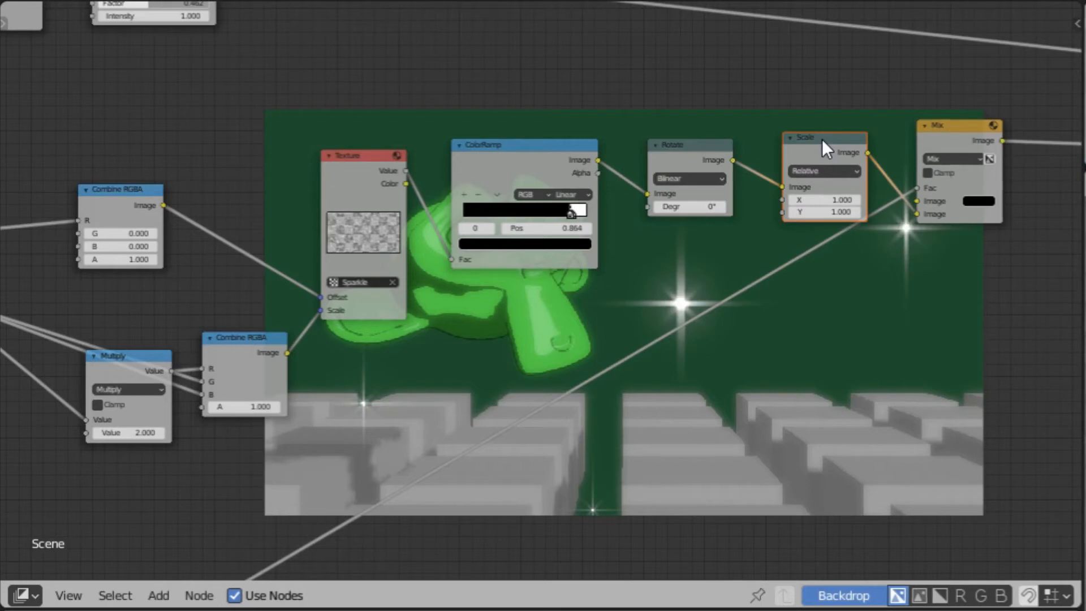
Duplicate the Scale node below the sparkle chain and connect the Texture node's Value output to the duplicate's Image input.
middle_click_drag(823, 140, 807, 21)
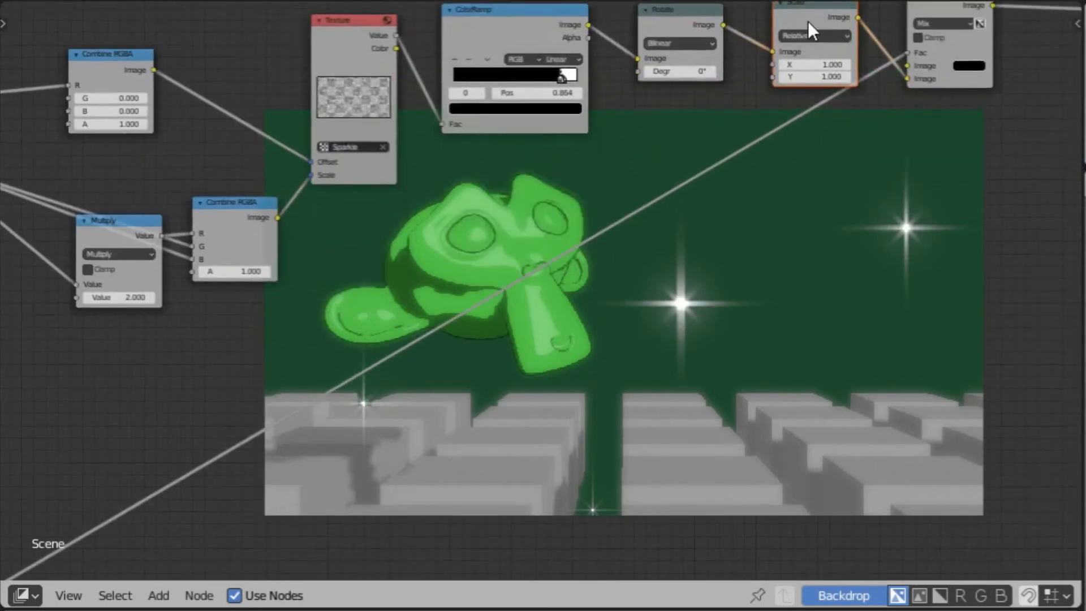
key("shift+d")
left_click(829, 343)
middle_click_drag(710, 137, 732, 147)
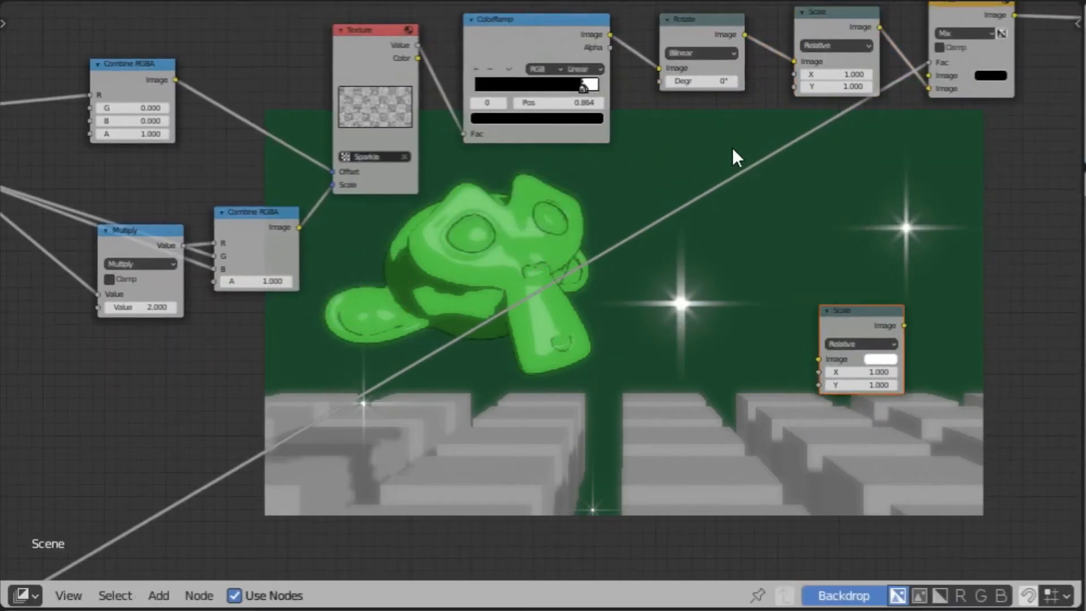
left_click_drag(418, 45, 821, 357)
Add a Viewer node with Use Alpha off and connect the duplicate Scale node's Image output to it.
middle_click_drag(821, 357, 595, 272)
key("shift+a")
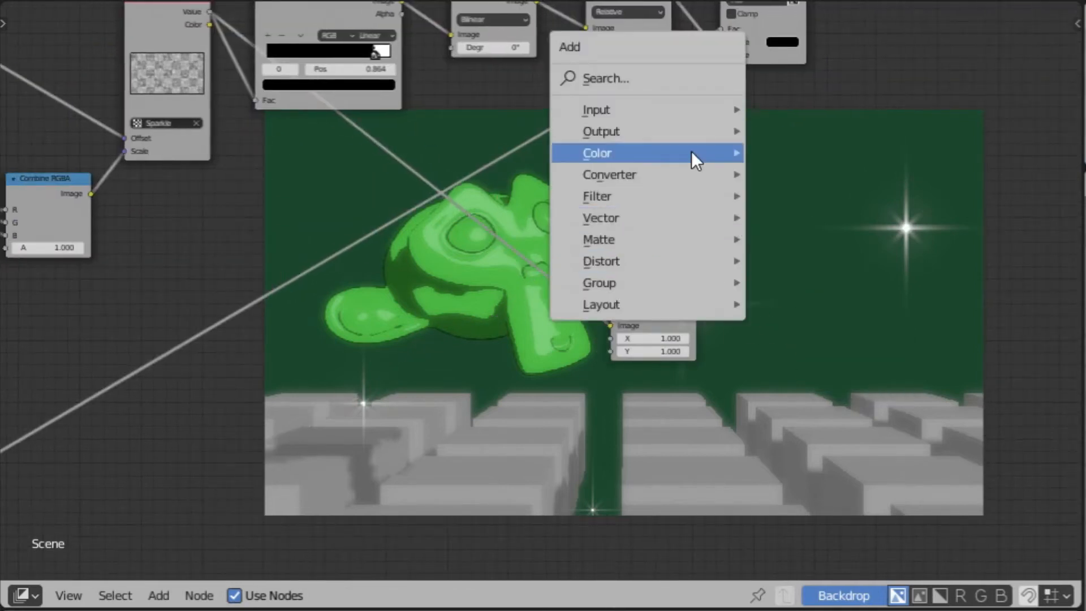
mouse_move(692, 128)
left_click(815, 224)
left_click(710, 286)
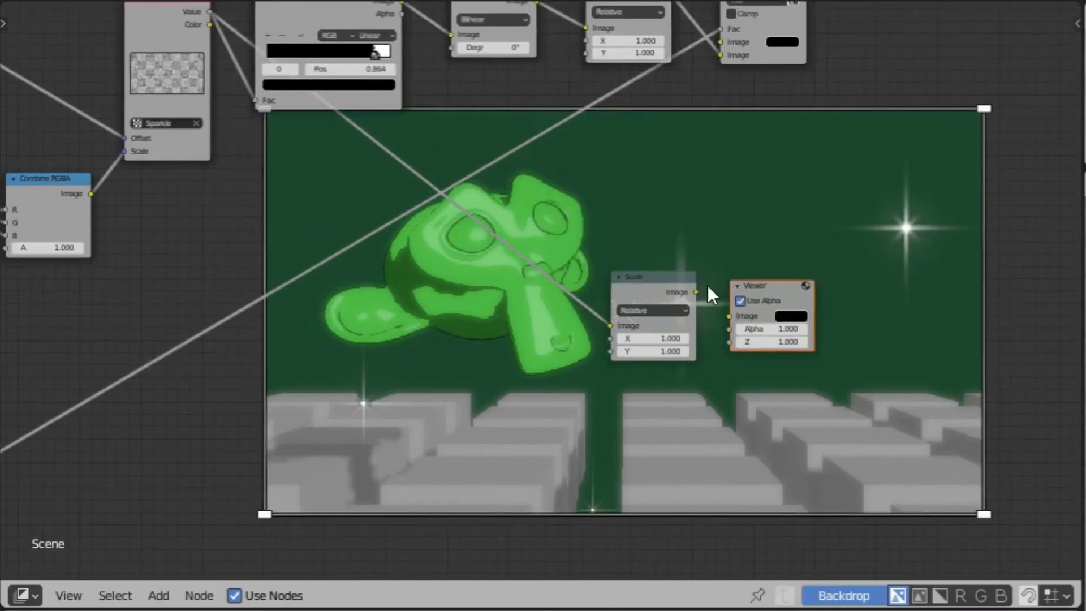
scroll(736, 291, "up", 3)
left_click_drag(856, 296, 921, 343)
left_click(988, 309)
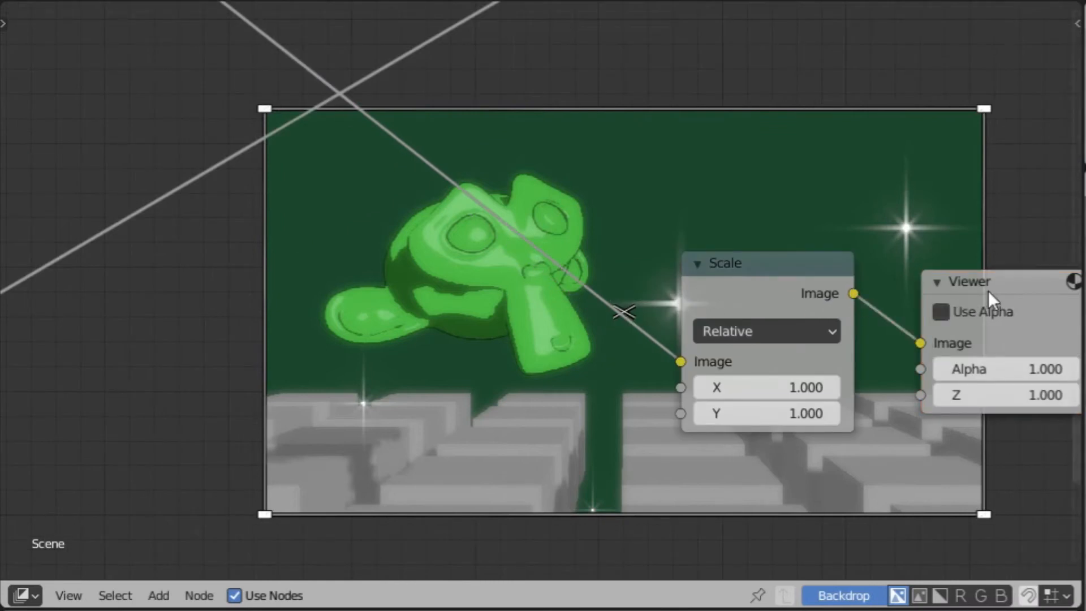
Set the duplicate Scale node's X and Y factors to 0.5 to preview the shrunken texture.
middle_click_drag(563, 238, 427, 222)
left_click(676, 367)
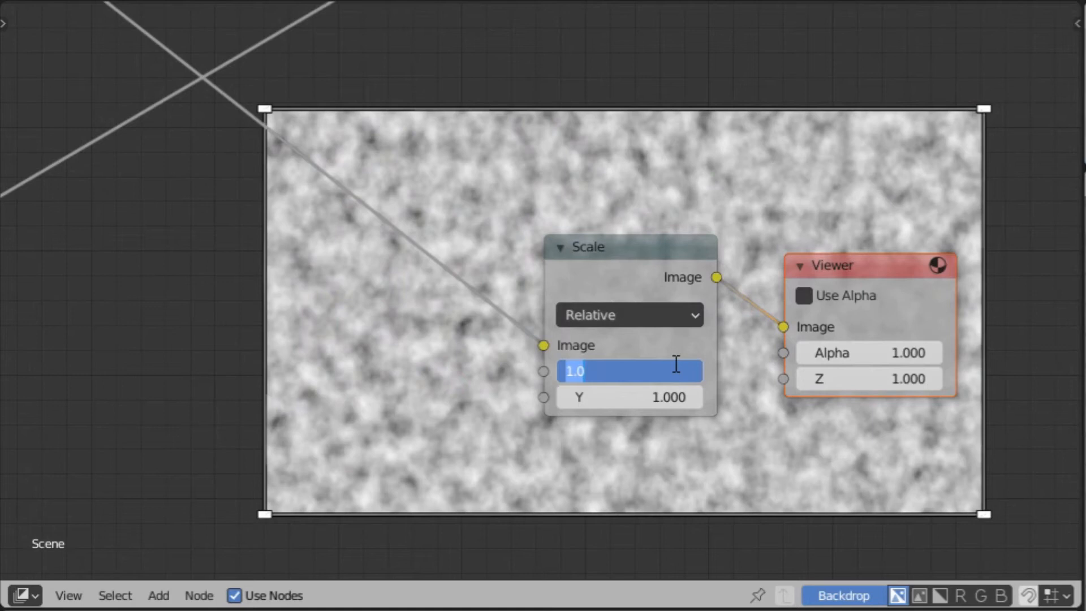
type(".5")
key("Return")
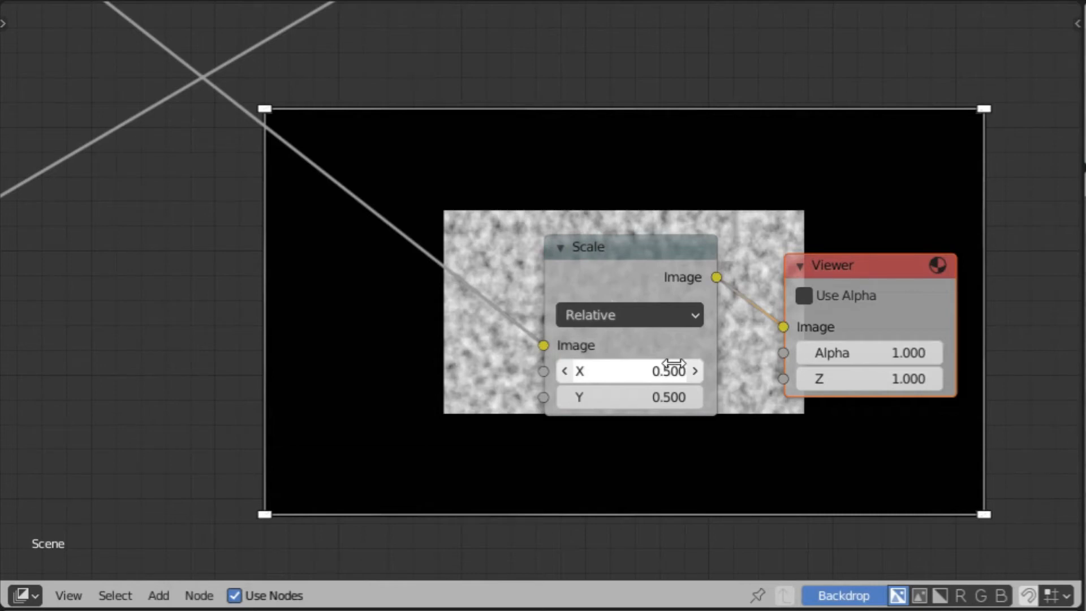
Remove the duplicate Scale node and connect the Rotate node's Image output to the Viewer.
left_click(600, 249)
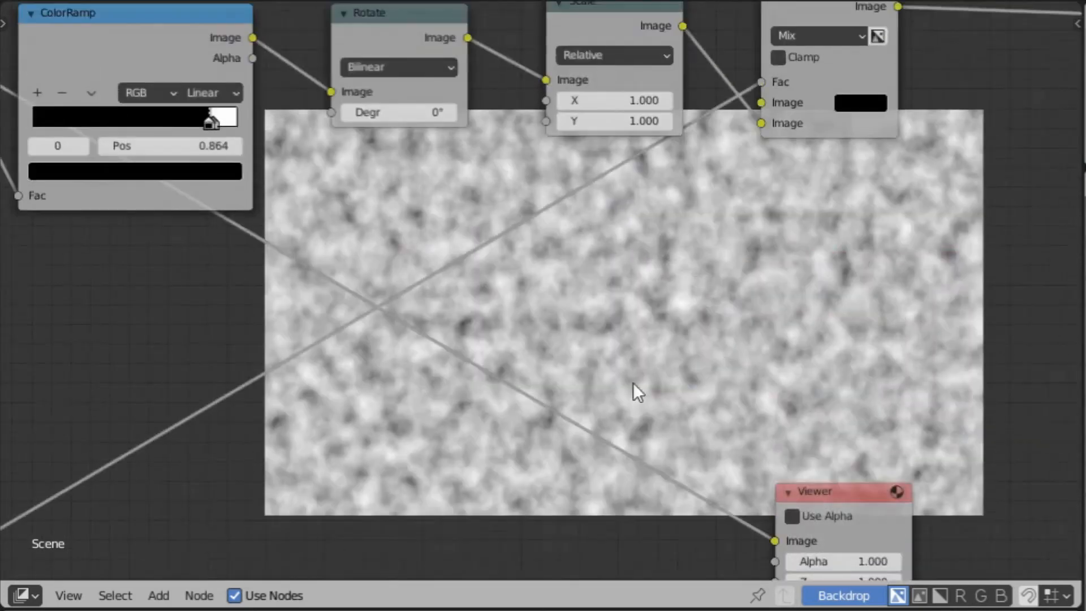
left_click_drag(478, 75, 742, 504)
left_click(781, 463)
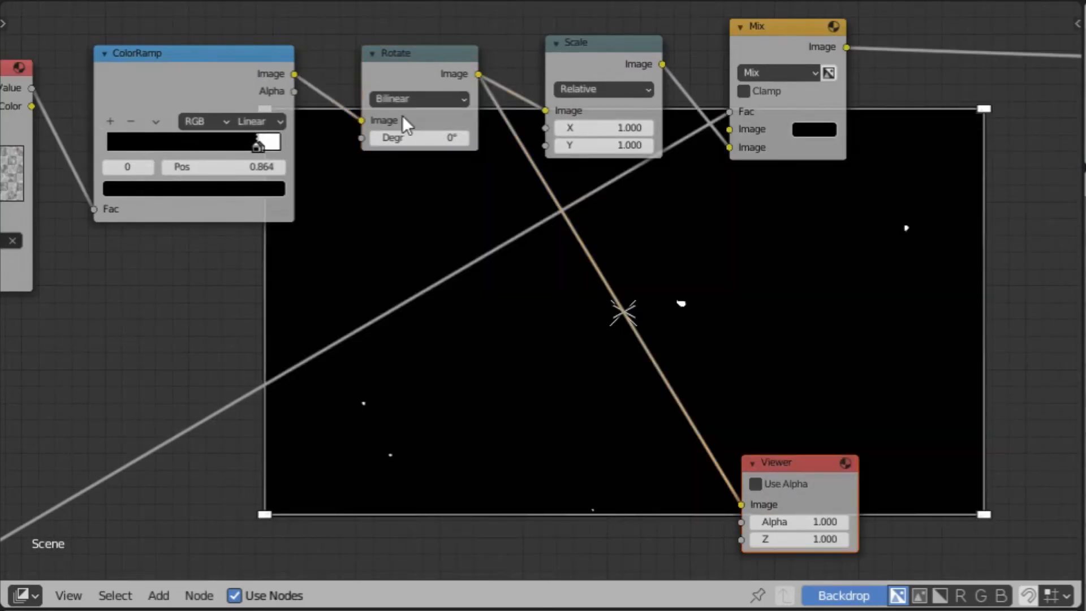
left_click_drag(403, 137, 430, 137)
left_click_drag(34, 88, 453, 137)
left_click_drag(296, 73, 375, 124)
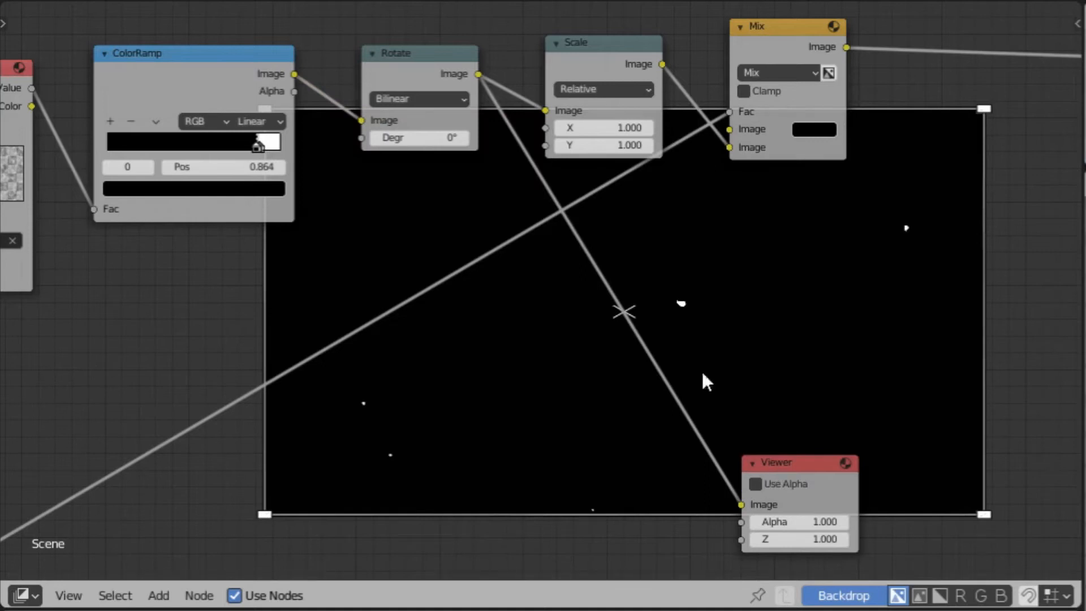
Set the X and Y factors of the Scale node before the Mix node to 2.
left_click(612, 128)
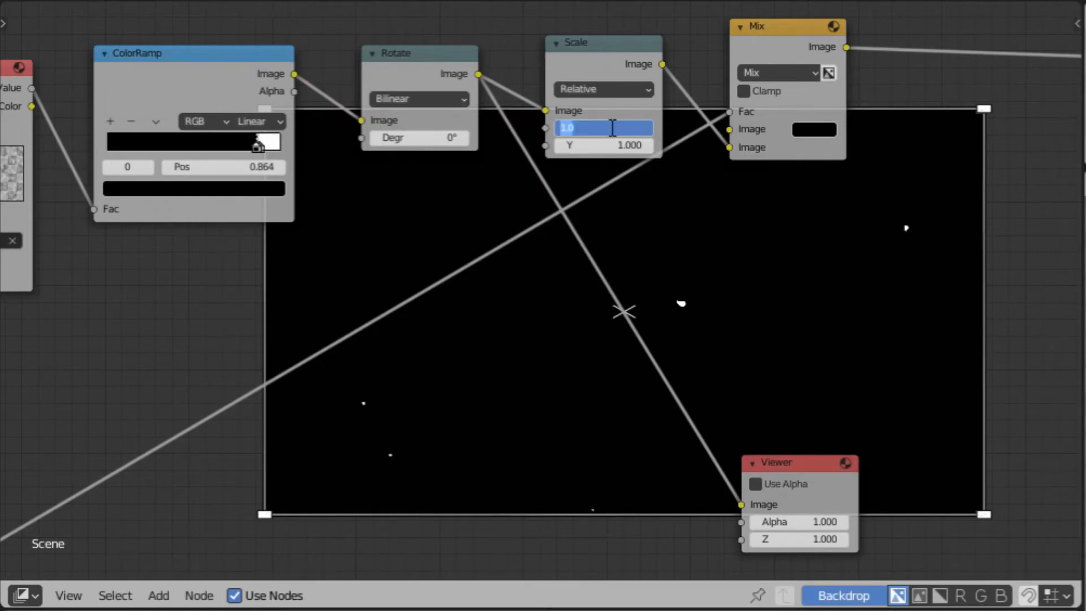
type("2")
key("Return")
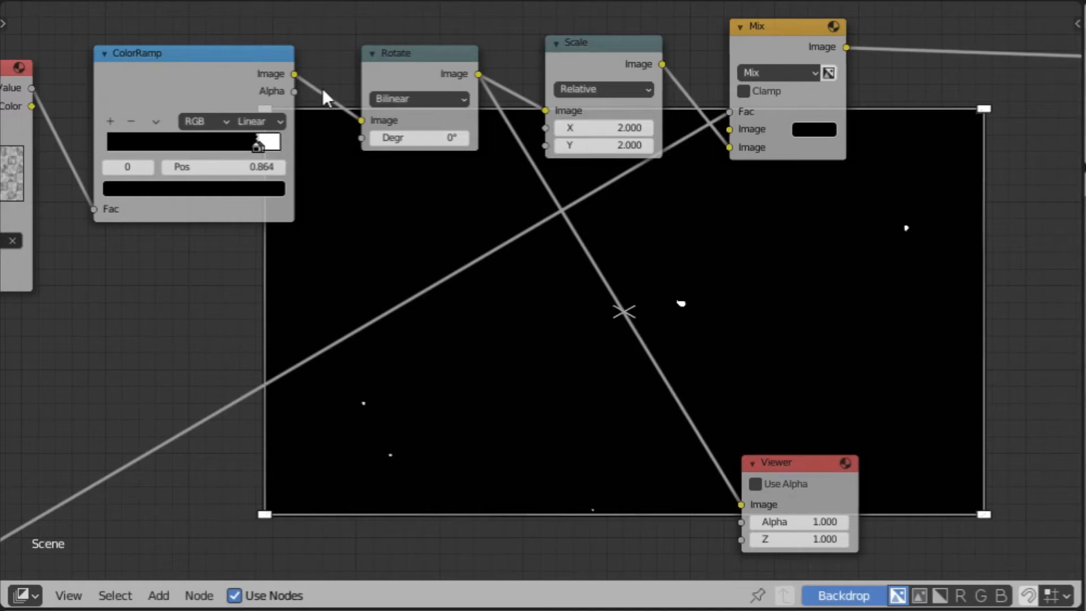
Mute the sparkle ColorRamp node and set the Rotate node's angle to 65° to preview the rotated texture.
left_click(229, 66)
key("m")
double_click(412, 137)
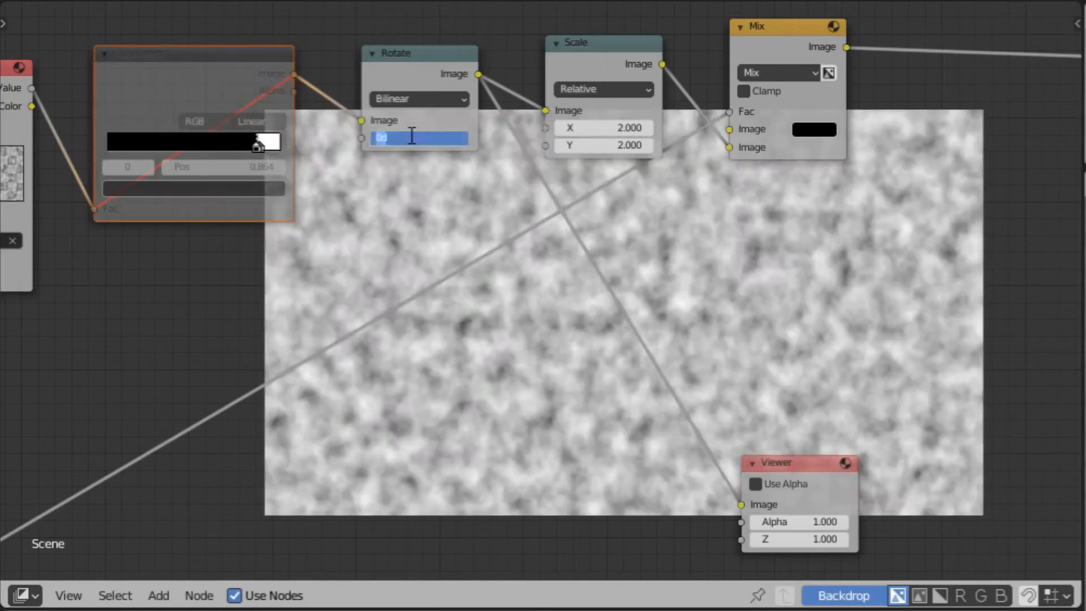
type("65")
key("Return")
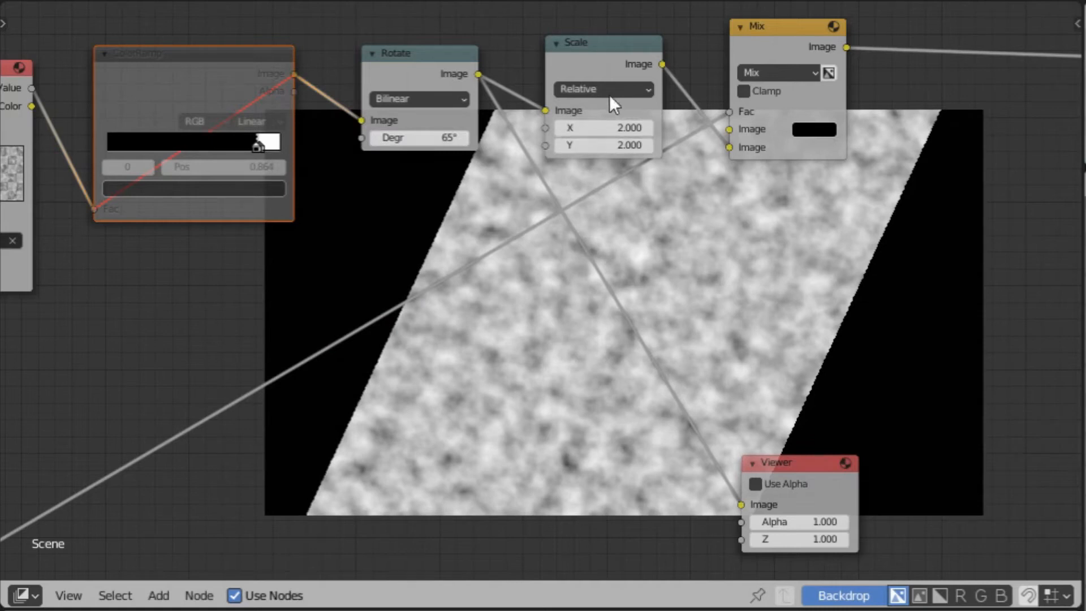
Connect the Scale node's output to the Viewer and inspect whether the rotated texture covers the image corners.
left_click_drag(663, 63, 741, 503)
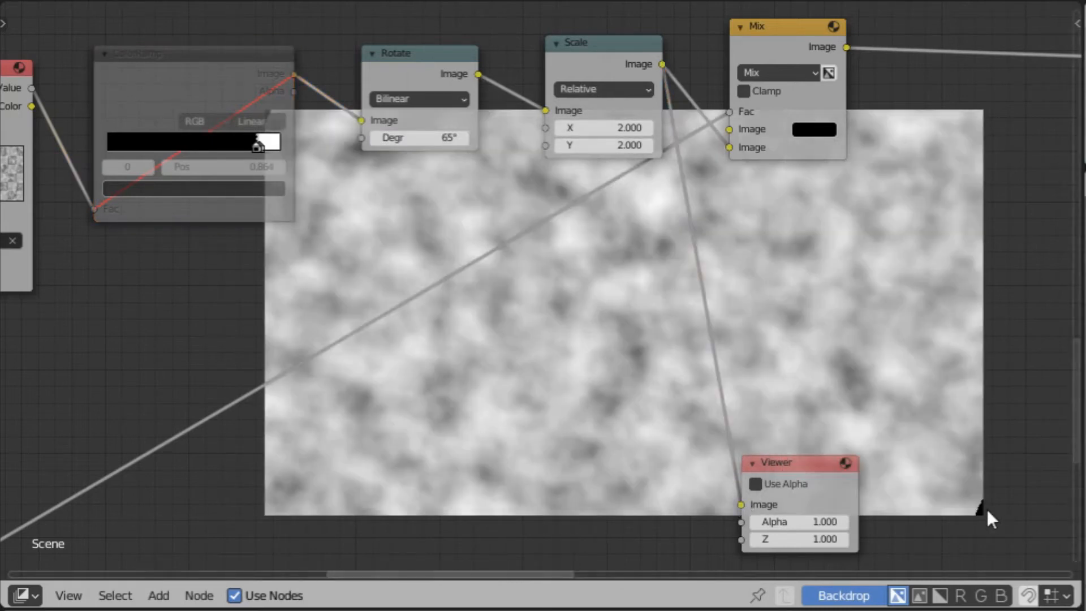
middle_click_drag(339, 164, 419, 301)
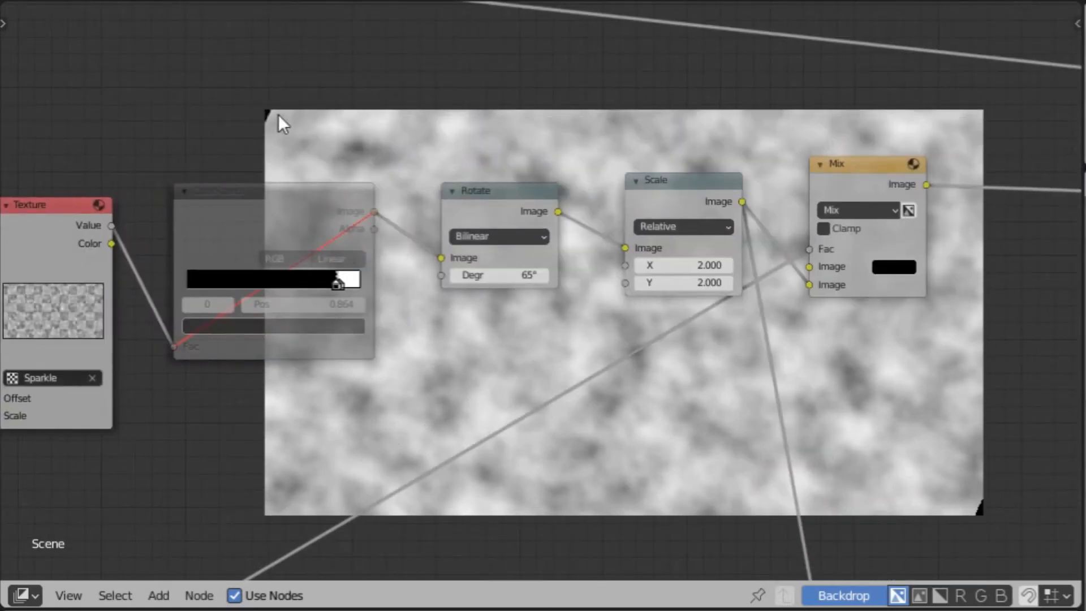
middle_click_drag(628, 354, 575, 198)
middle_click_drag(568, 284, 550, 196)
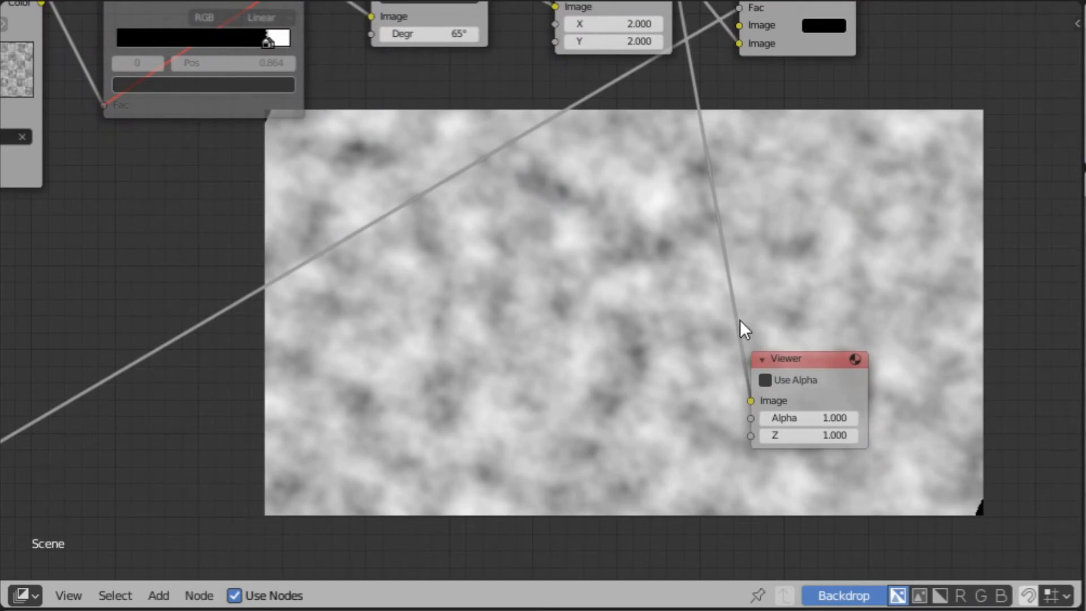
left_click(817, 356)
middle_click_drag(902, 172, 843, 267)
middle_click_drag(134, 104, 167, 42)
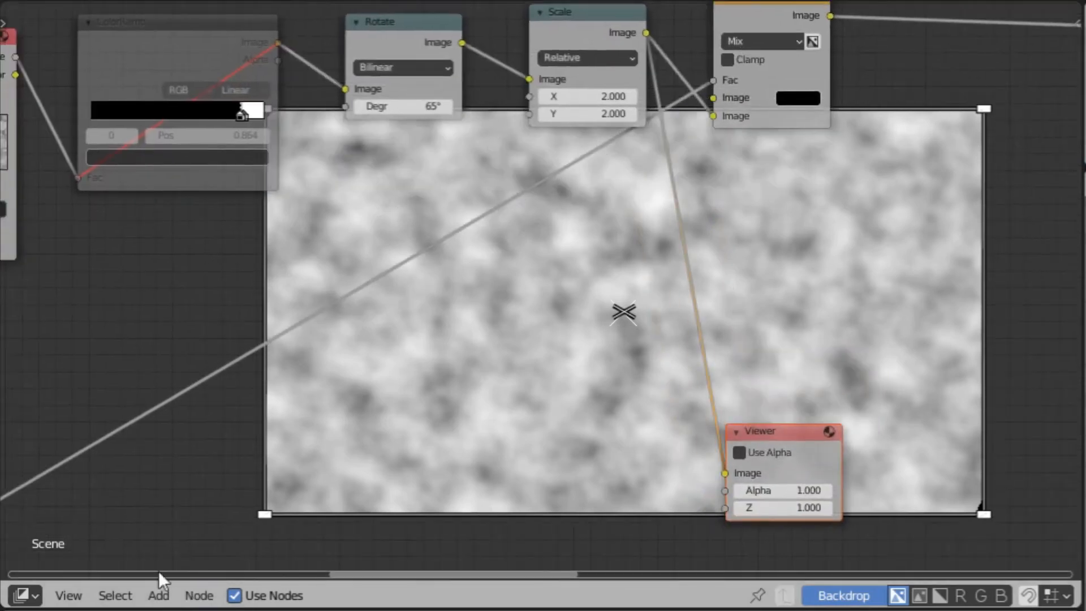
Unmute the sparkle ColorRamp node and remove the temporary Viewer to bring back the composite preview.
left_click(167, 42)
key("m")
left_click_drag(800, 457, 982, 262)
scroll(794, 250, "down", 4)
middle_click_drag(798, 239, 800, 291)
scroll(758, 184, "up", 2)
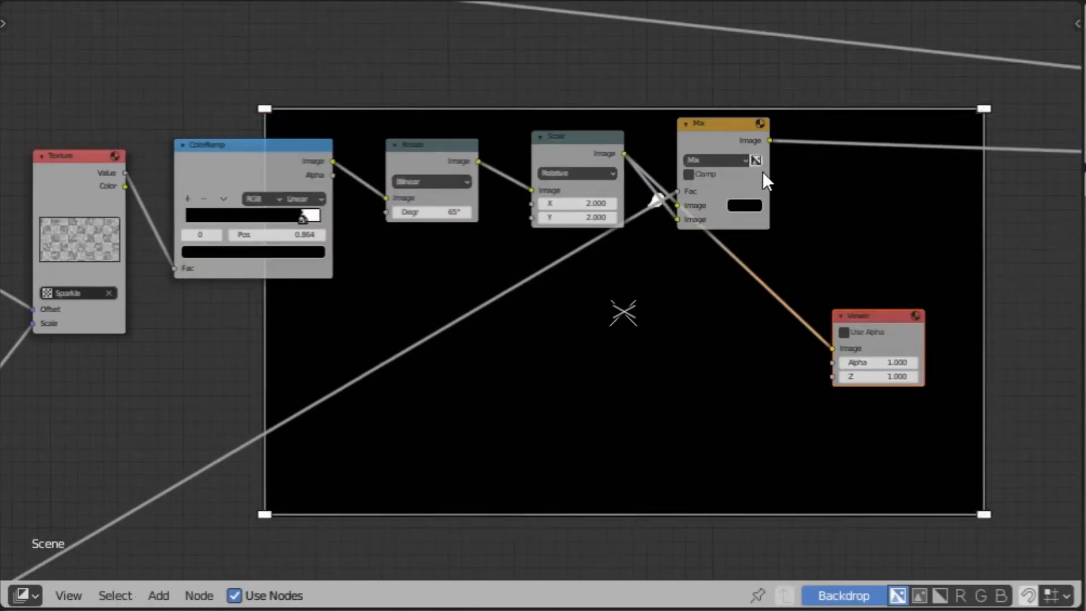
left_click_drag(769, 141, 835, 350)
Move the SCALE value node farther away from the Multiply node, down below the OFFSET node.
middle_click_drag(531, 383, 508, 356)
scroll(510, 355, "up", 1)
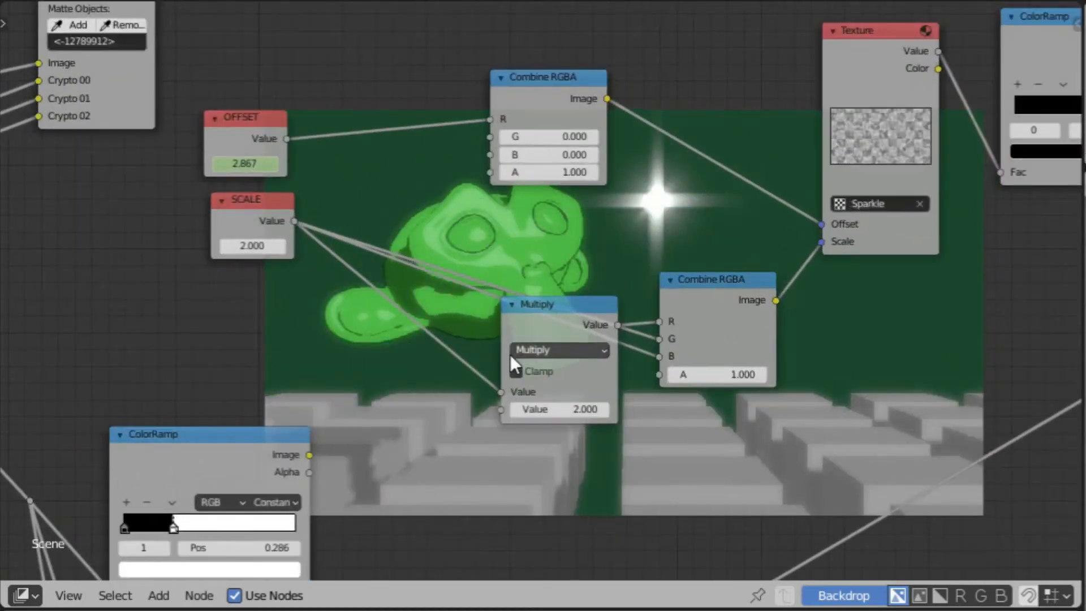
scroll(510, 354, "up", 1)
left_click_drag(206, 192, 119, 254)
middle_click_drag(661, 262, 365, 268)
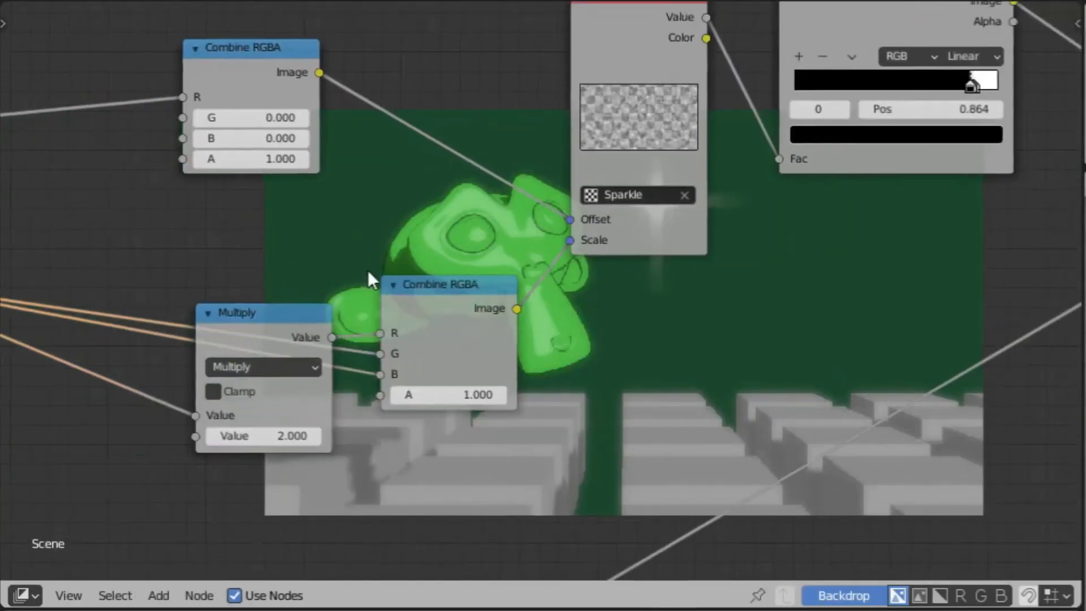
Select the sparkle chain's Texture, ColorRamp, Rotate, Scale and Mix nodes together.
scroll(534, 283, "down", 2)
middle_click_drag(866, 310, 585, 363)
middle_click_drag(349, 281, 366, 288)
left_click(349, 163)
middle_click_drag(632, 260, 374, 311)
left_click(290, 198, "shift")
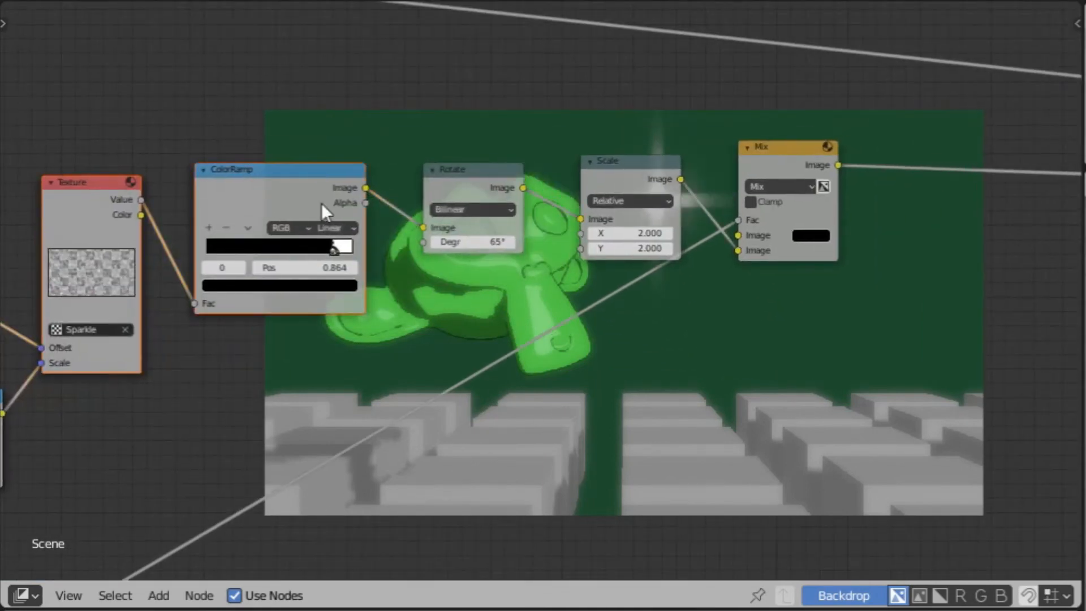
left_click(474, 189, "shift")
left_click(625, 160, "shift")
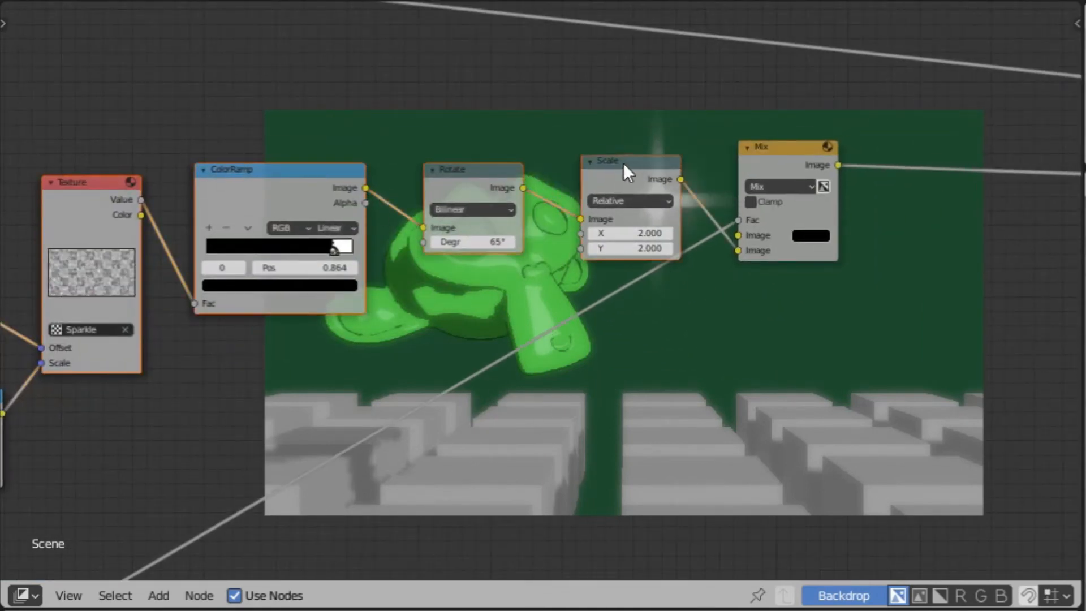
left_click(779, 149, "shift")
Review the selected sparkle nodes and the OFFSET, SCALE and Combine RGBA nodes feeding them.
middle_click_drag(865, 351, 226, 388)
scroll(705, 417, "down", 2)
middle_click_drag(705, 417, 915, 385)
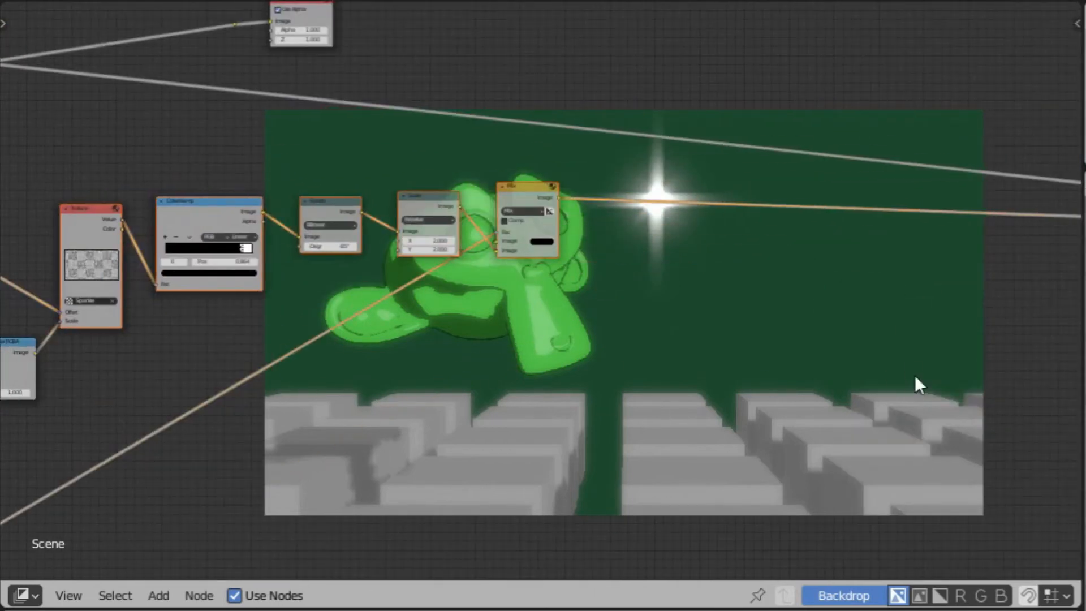
middle_click_drag(642, 390, 792, 423)
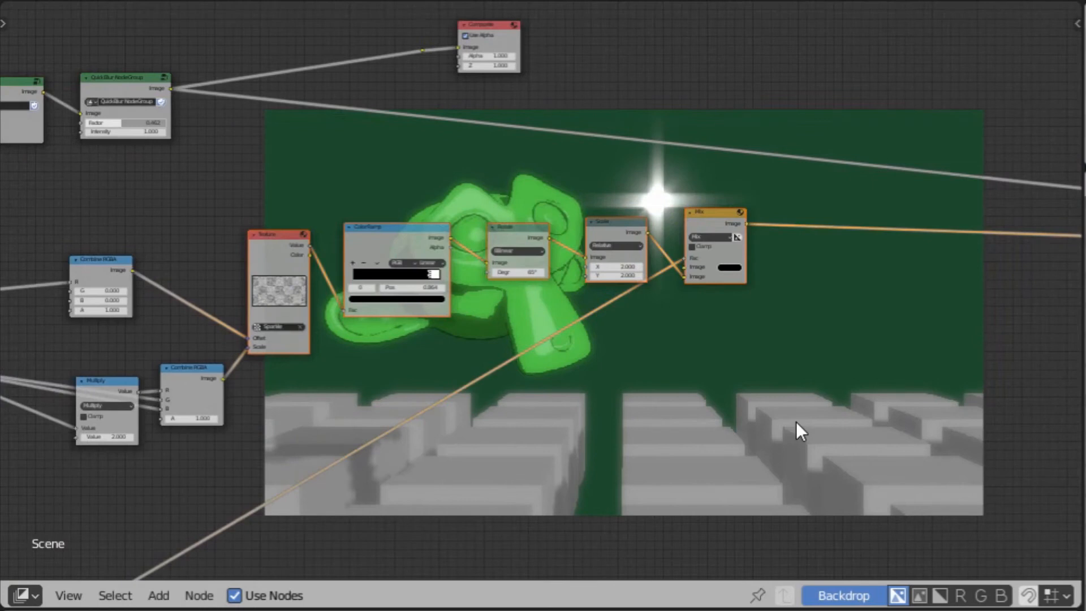
middle_click_drag(674, 468, 824, 492)
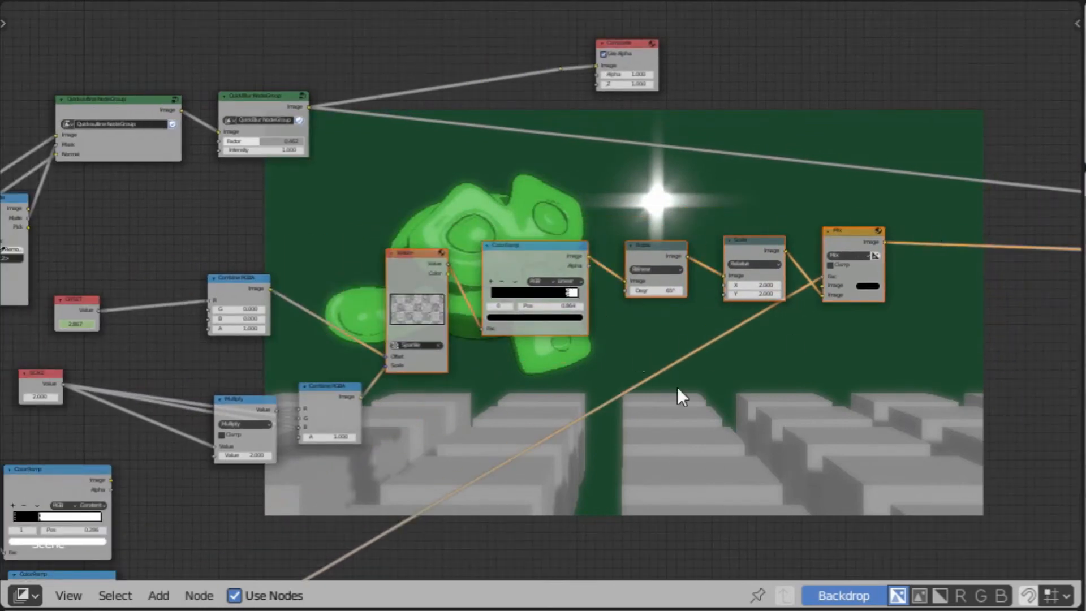
scroll(733, 400, "up", 3)
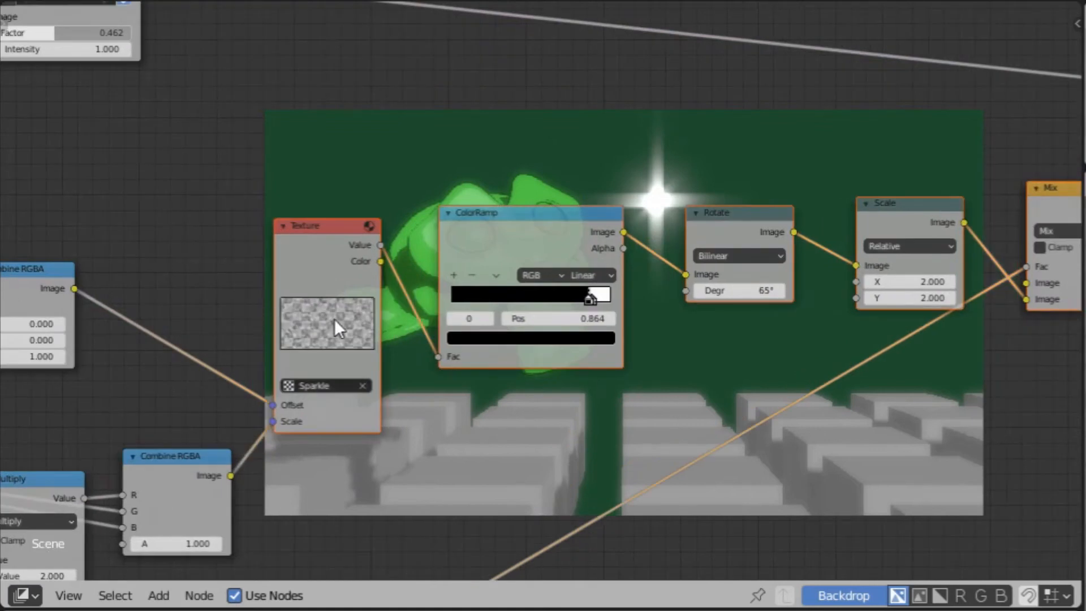
middle_click_drag(370, 392, 521, 318)
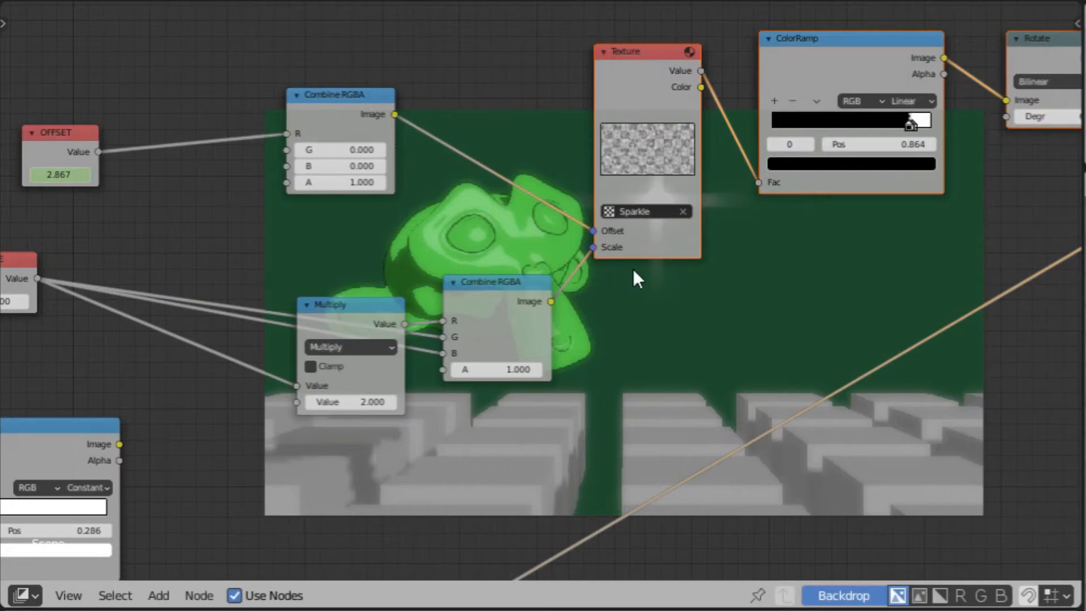
middle_click_drag(770, 282, 477, 380)
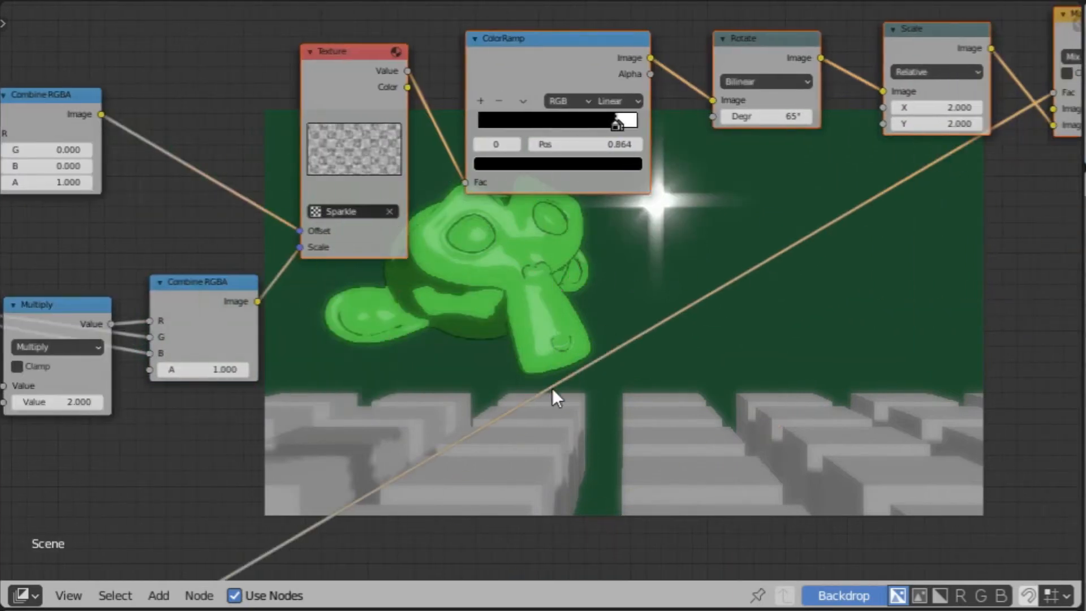
middle_click_drag(718, 263, 610, 287)
middle_click_drag(648, 228, 465, 257)
scroll(464, 256, "down", 1)
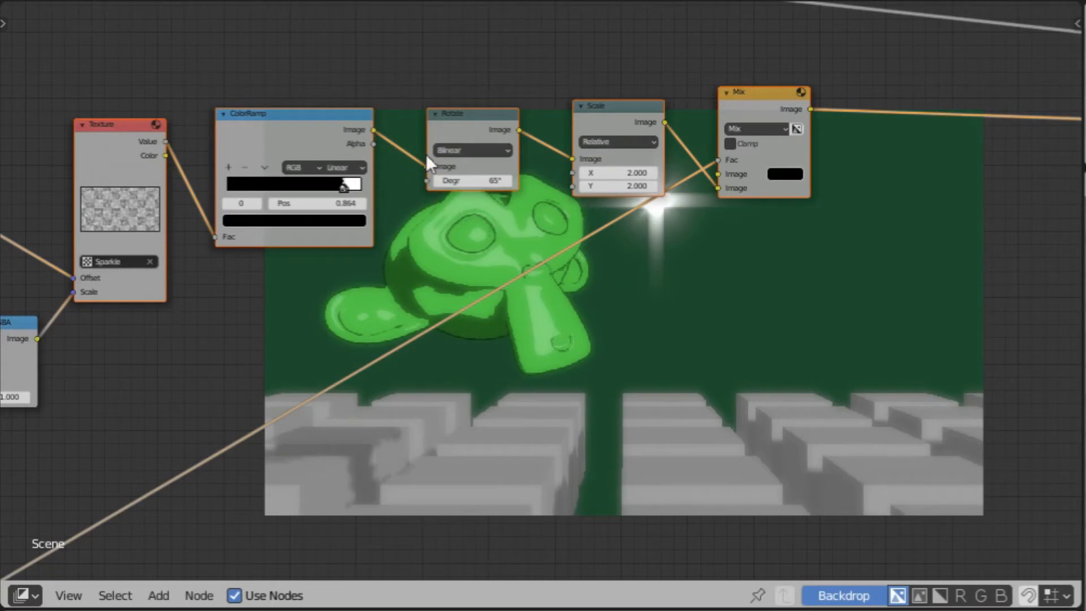
Set the Rotate node's angle to 0°.
left_click(478, 183)
type("0")
key("Return")
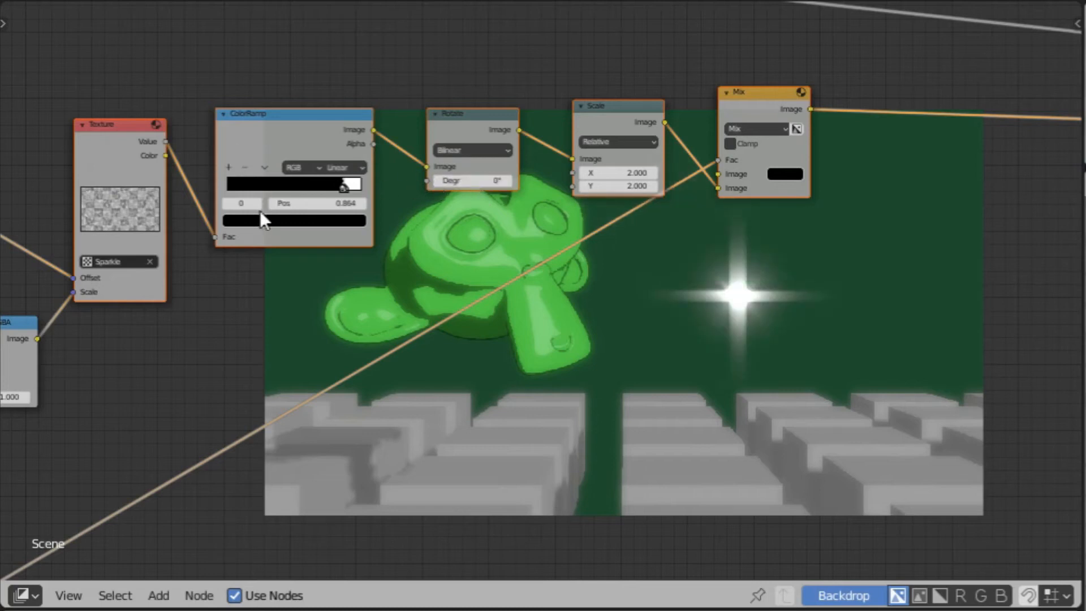
Reselect the sparkle chain from the Texture node to the Mix node and combine it into a node group.
left_click(221, 219)
key("c")
left_click_drag(157, 191, 775, 177)
key("Escape")
scroll(684, 259, "down", 5)
middle_click_drag(683, 259, 843, 141)
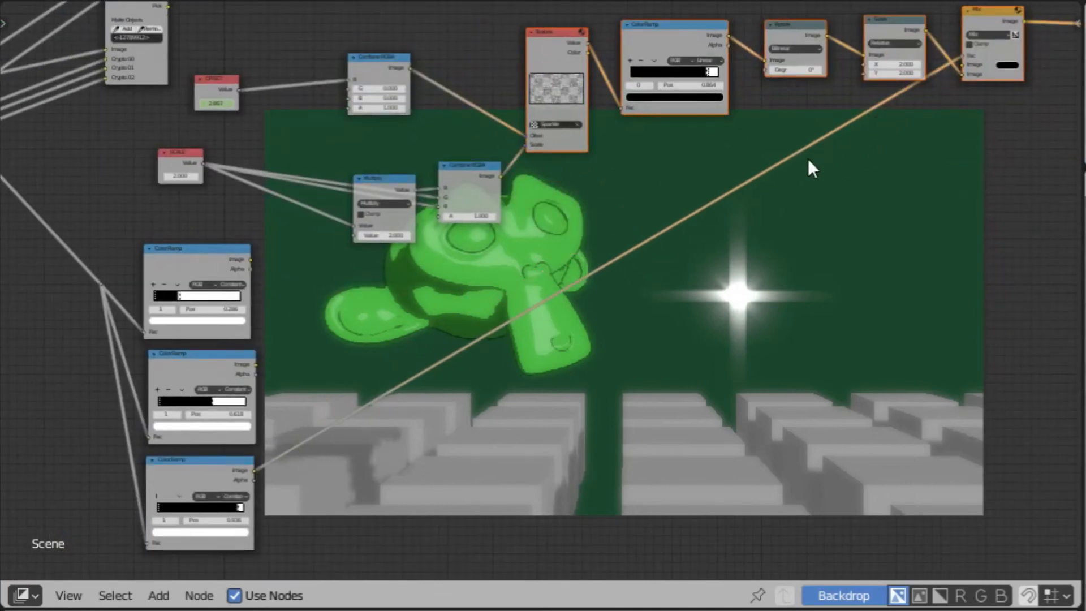
key("ctrl+g")
Tidy the placement of the Group Input and Group Output nodes around the sparkle chain inside the group.
scroll(484, 308, "up", 2)
middle_click_drag(414, 285, 500, 227)
left_click_drag(173, 276, 123, 307)
left_click_drag(242, 325, 254, 309)
left_click_drag(162, 284, 151, 319)
middle_click_drag(548, 261, 387, 242)
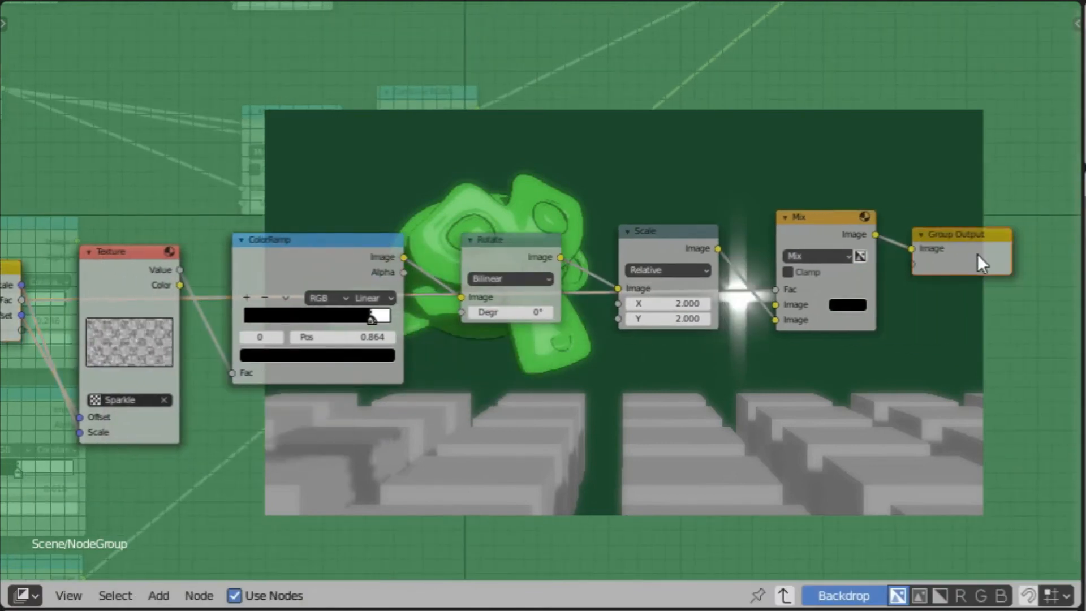
Leave the node group's interior and widen the group node in the main scene tree.
key("Tab")
middle_click_drag(305, 232, 301, 359)
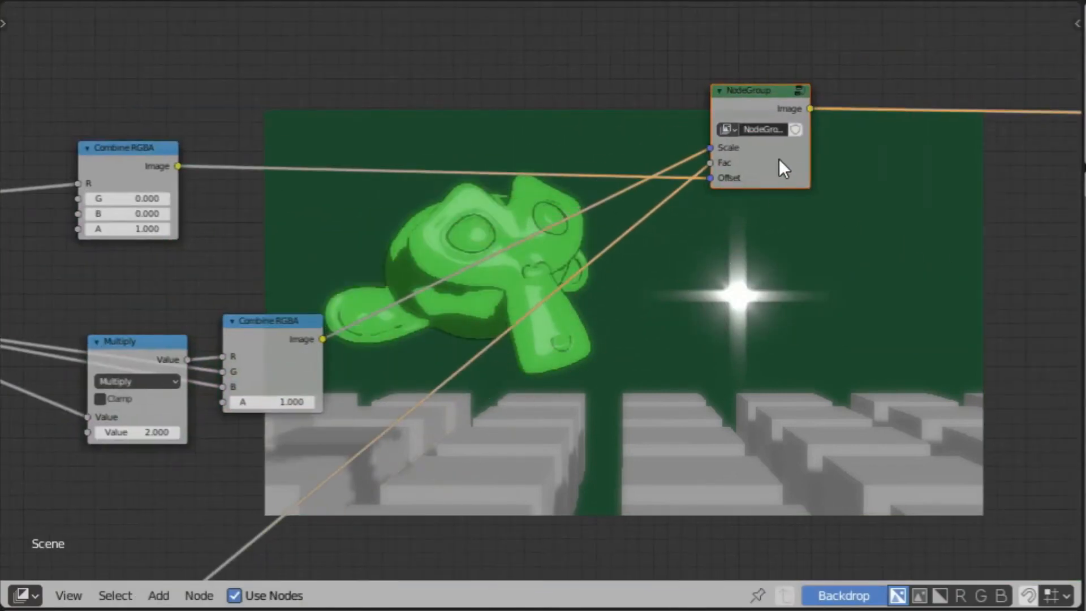
left_click_drag(808, 161, 924, 161)
Rename the node group to "DON'T TOUCH - Sparkle textures" and enable its fake user.
double_click(816, 129)
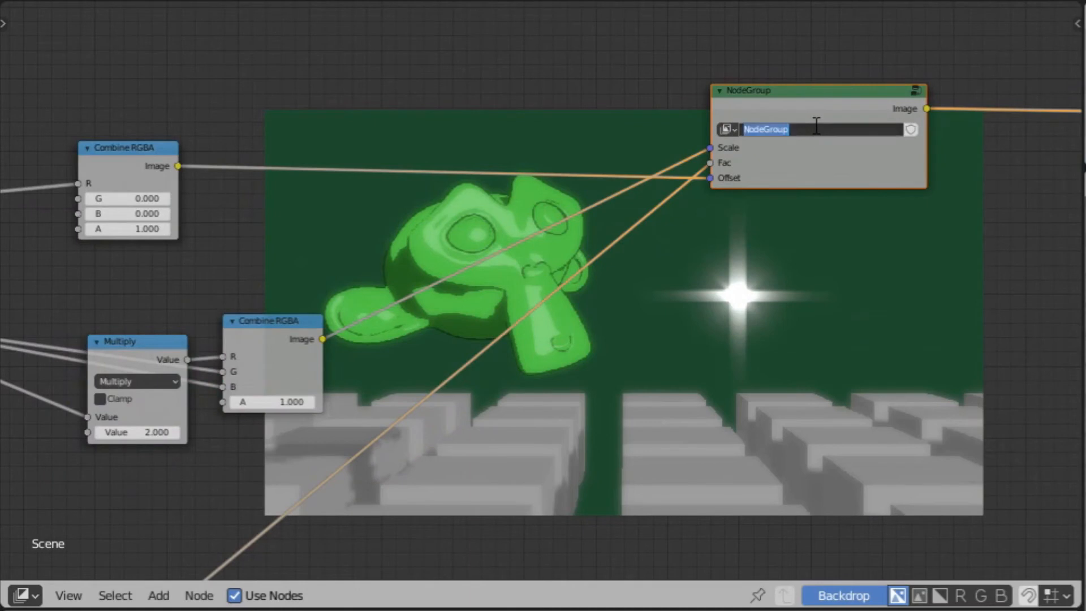
type("DON'T TOUH")
key("BackSpace")
type("CH -")
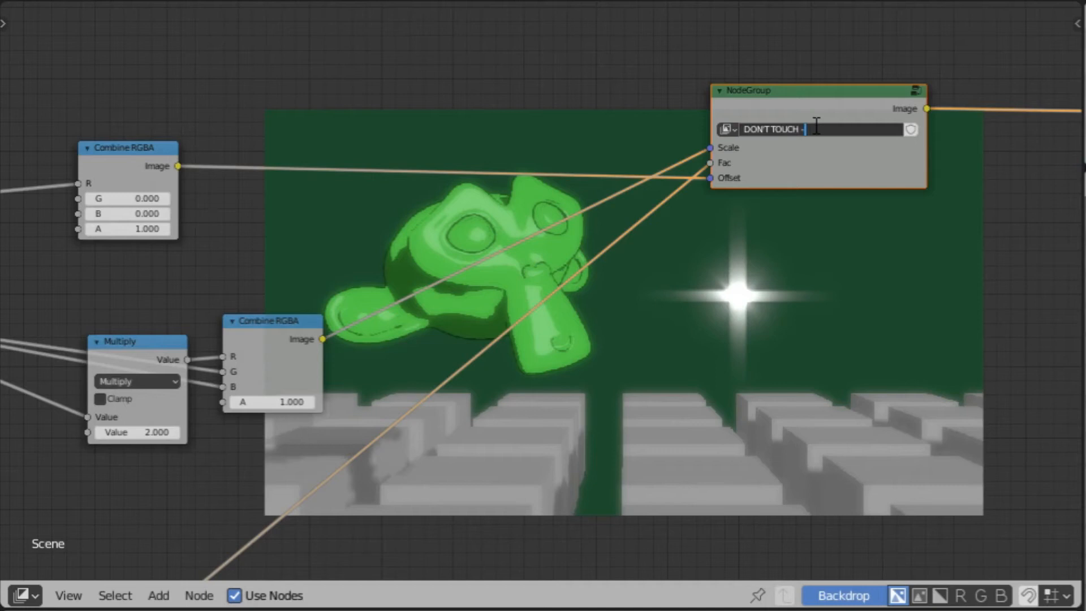
type("Sparkle textures")
key("Return")
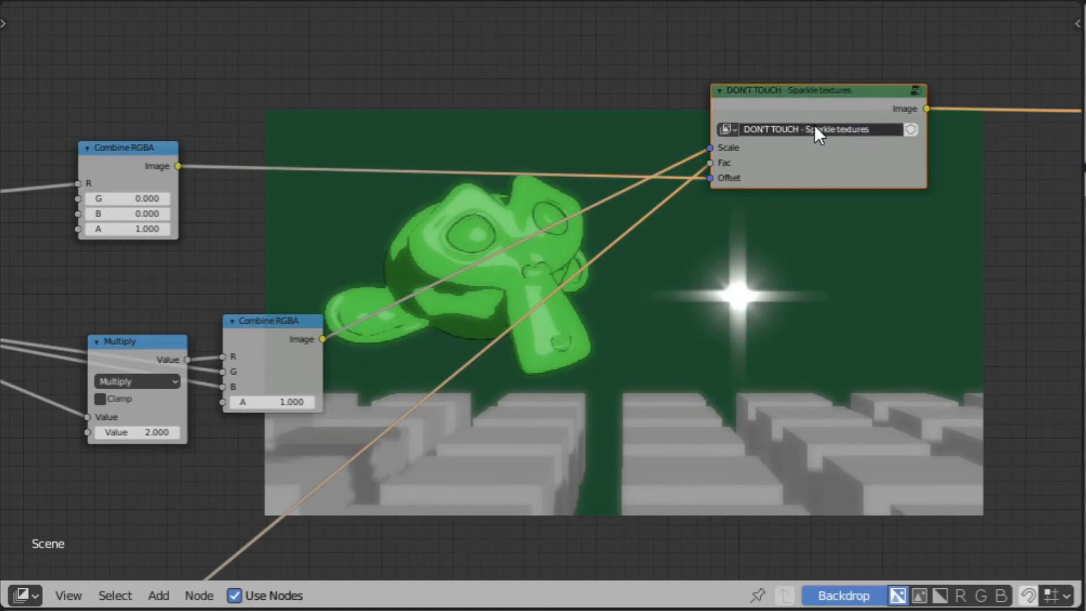
left_click(911, 130)
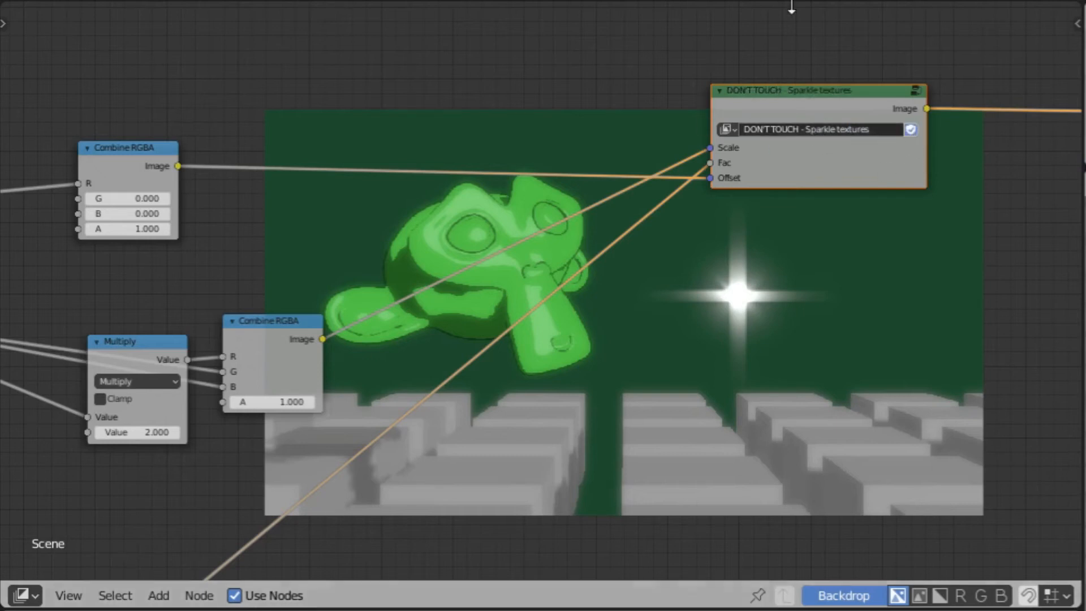
Move the sparkle group node closer to its inputs and tidy the Multiply and Combine RGBA nodes feeding it.
left_click_drag(784, 90, 570, 220)
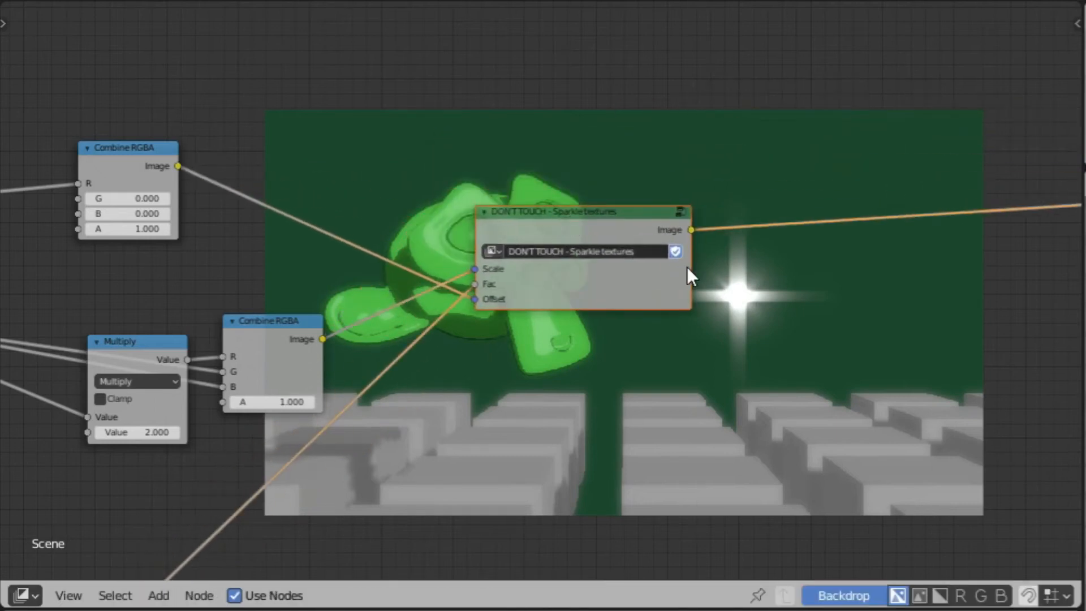
left_click_drag(636, 284, 660, 243)
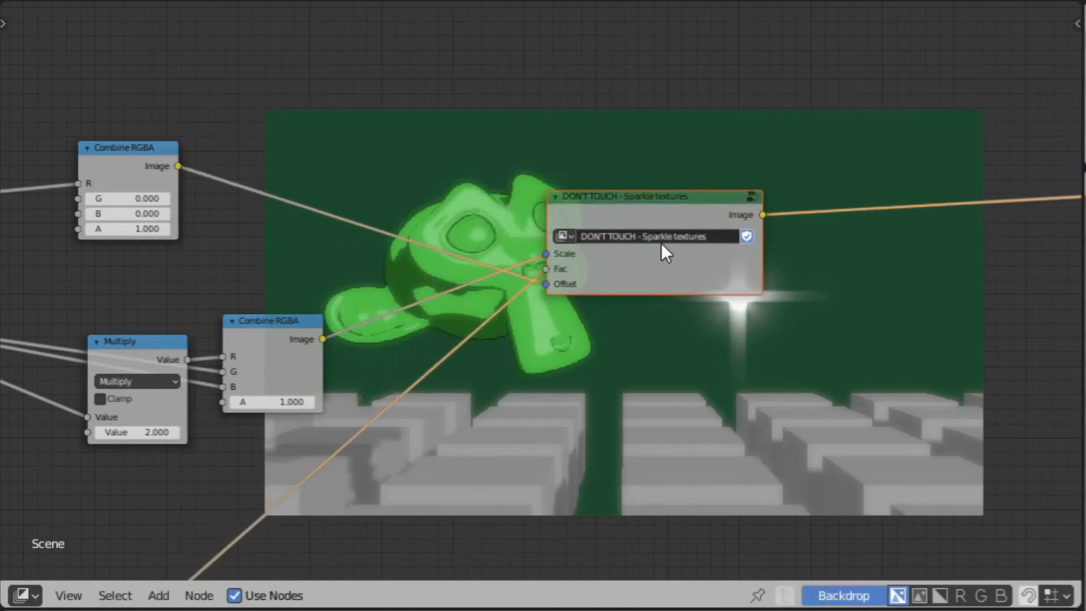
scroll(531, 280, "down", 2)
middle_click_drag(398, 273, 568, 144)
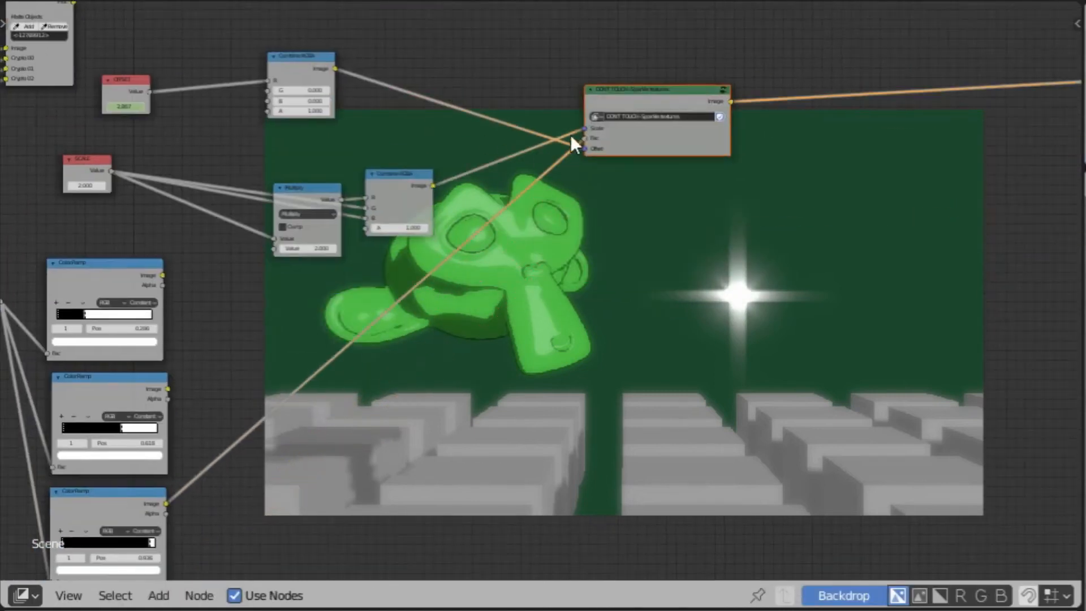
left_click_drag(619, 96, 576, 117)
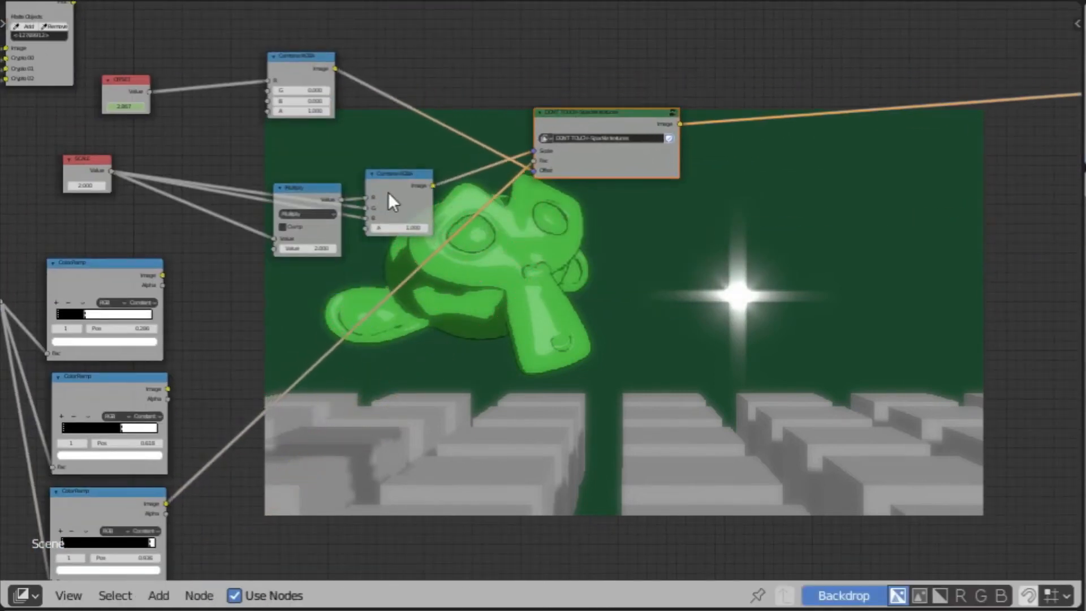
left_click_drag(341, 204, 300, 181)
left_click_drag(409, 188, 360, 176)
scroll(416, 164, "up", 1)
left_click_drag(271, 20, 331, 46)
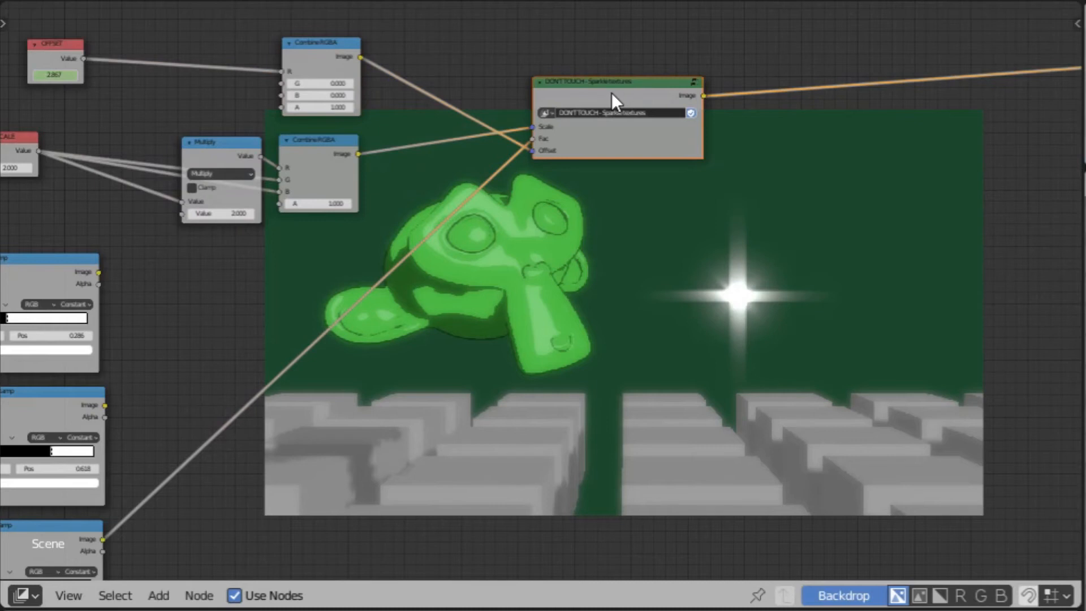
Duplicate the sparkle group node below the original and connect the 0.618 ColorRamp's Image to the copy's Fac input.
key("shift+d")
left_click(613, 211)
scroll(436, 165, "down", 5)
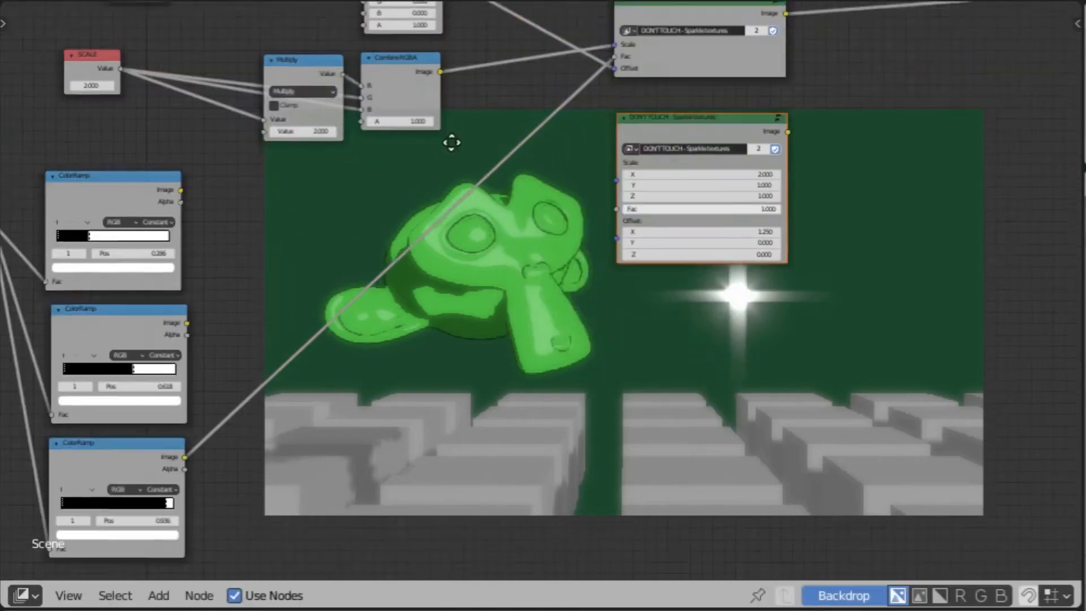
left_click_drag(196, 304, 624, 191)
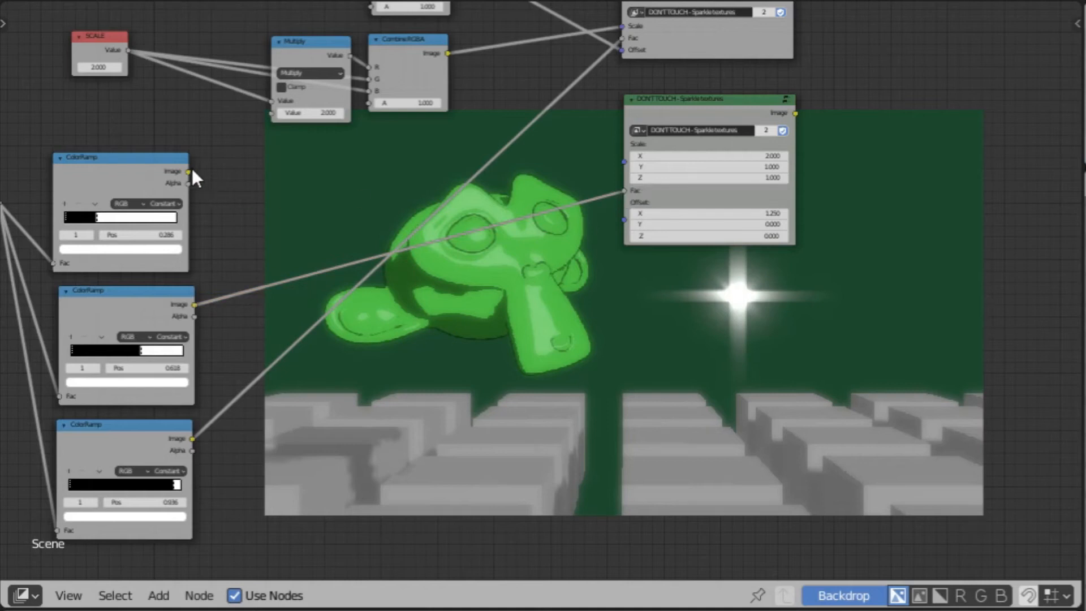
middle_click_drag(328, 181, 347, 257)
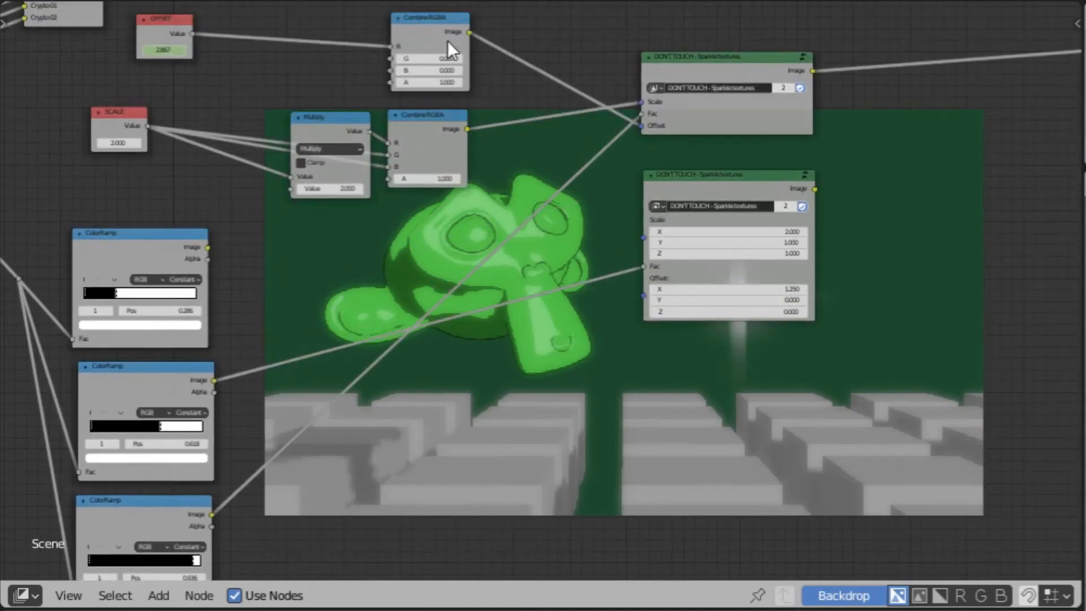
Duplicate the OFFSET Combine RGBA node, feeding its R from OFFSET and its Image into the second sparkle group's Offset.
left_click_drag(432, 31, 414, 26)
middle_click_drag(415, 25, 388, 97)
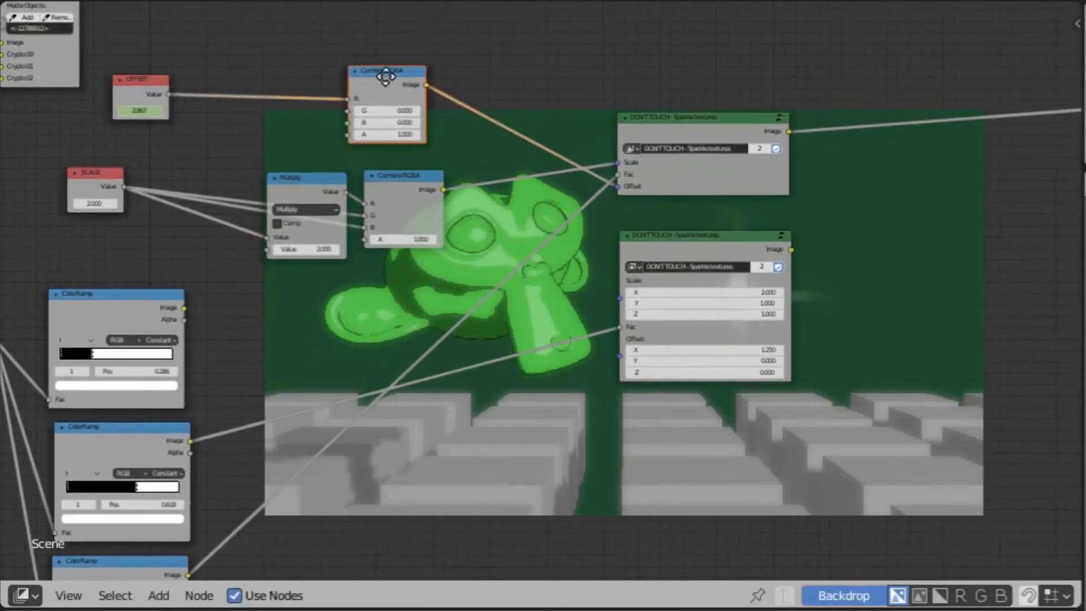
key("shift+d")
left_click(441, 475)
left_click_drag(481, 464, 620, 357)
left_click_drag(169, 94, 501, 422)
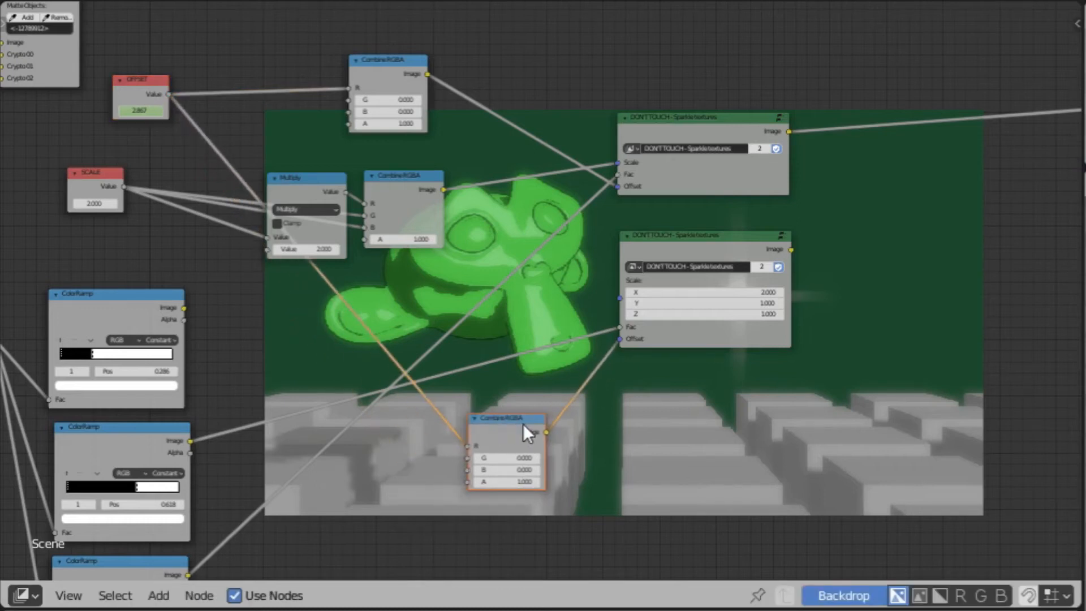
Duplicate the Multiply and Combine RGBA pair used for SCALE and place the copies below the duplicated offset node.
middle_click_drag(412, 348, 419, 219)
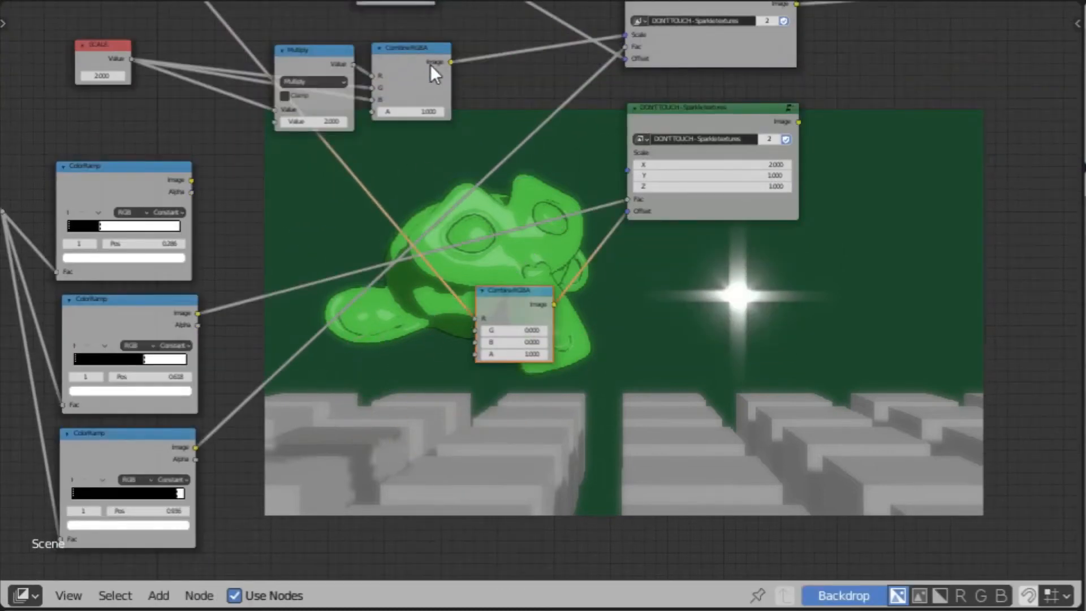
left_click(319, 57, "shift")
key("shift+d")
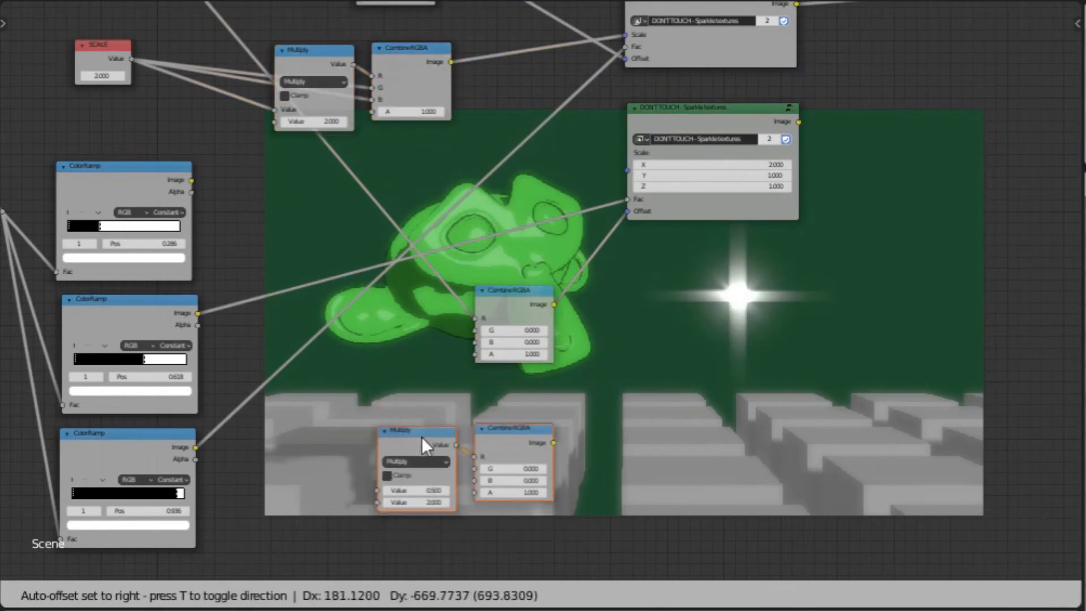
left_click(422, 435)
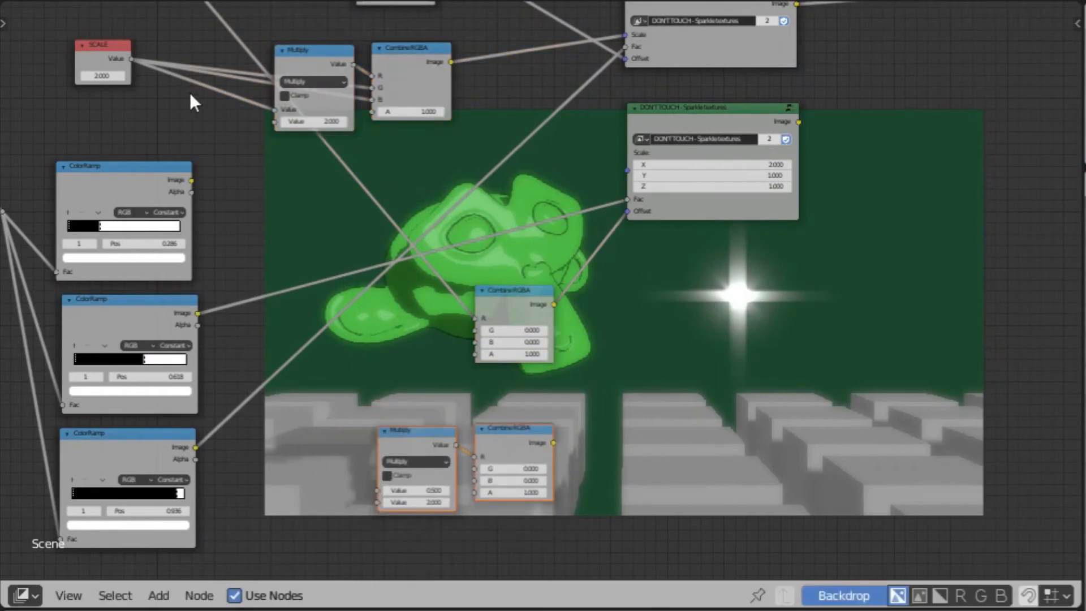
Connect SCALE to the copied Multiply and Combine RGBA's G and B, and feed that Combine RGBA into the second group's Scale.
left_click_drag(131, 59, 381, 487)
left_click_drag(132, 59, 478, 458)
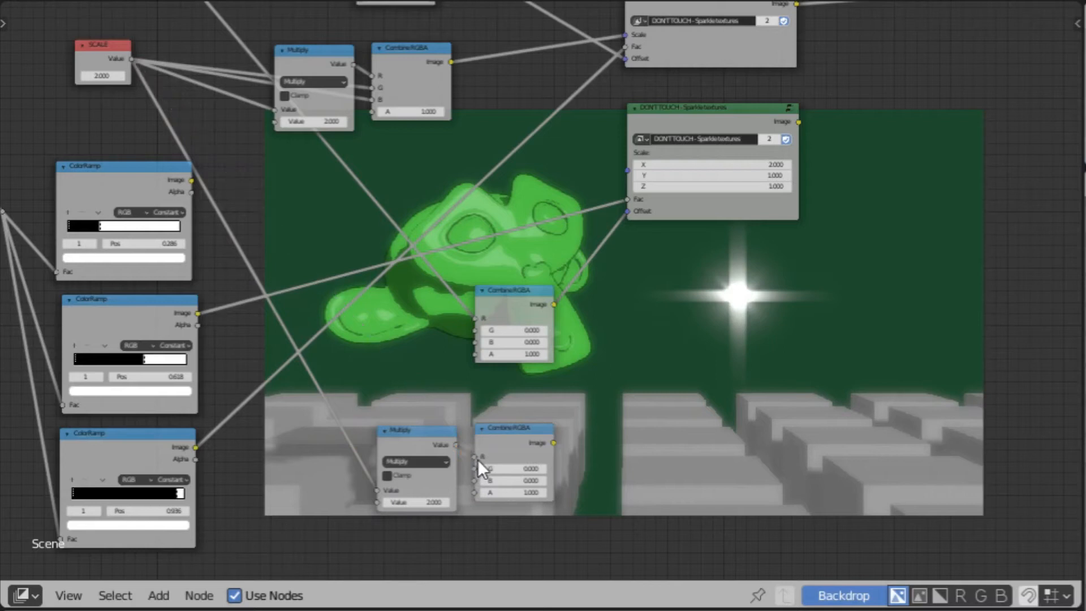
left_click_drag(133, 61, 475, 470)
left_click(128, 56)
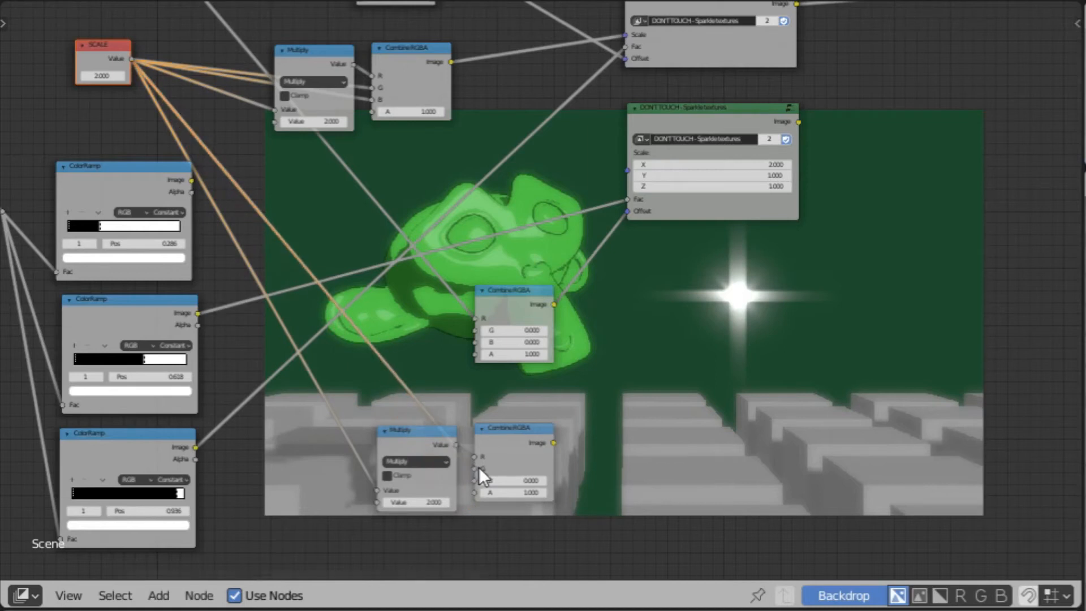
middle_click_drag(501, 422, 539, 350)
left_click_drag(558, 381, 585, 346)
middle_click_drag(204, 60, 235, 168)
left_click(198, 93)
left_click_drag(579, 477, 699, 205)
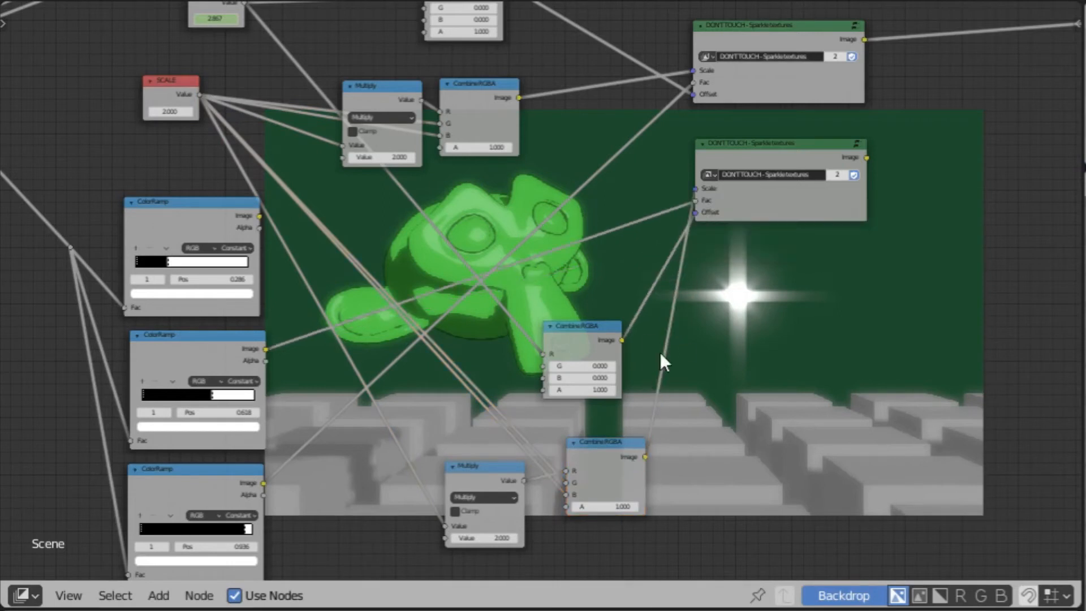
Arrange the duplicated nodes near the second sparkle group and merge their SCALE links through one reroute point.
left_click_drag(590, 346, 614, 252)
left_click_drag(612, 442, 618, 334)
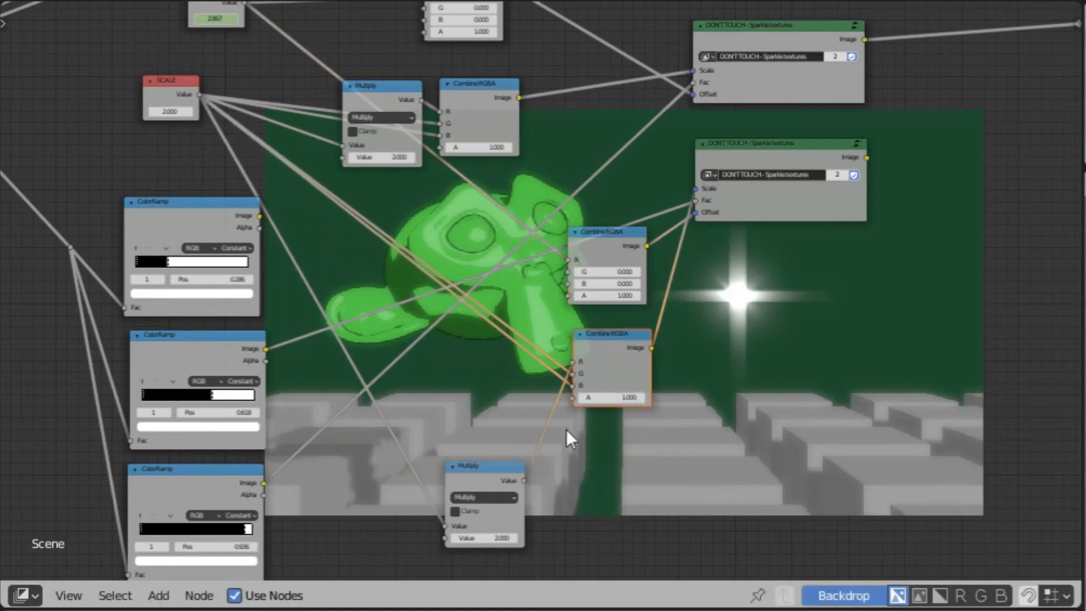
left_click_drag(475, 481, 511, 385)
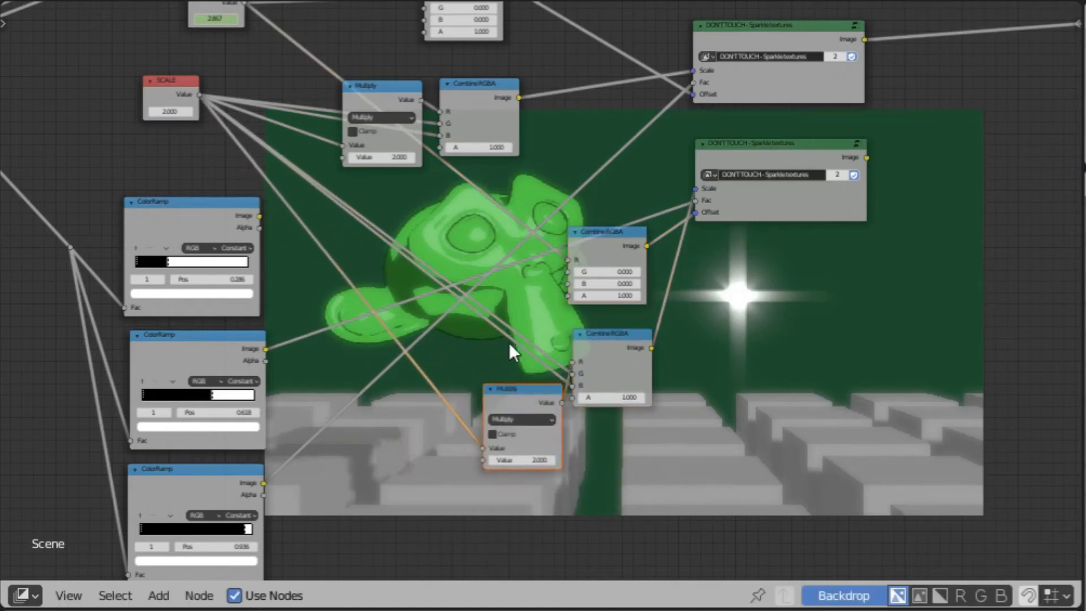
right_click_drag(425, 450, 468, 368, "shift")
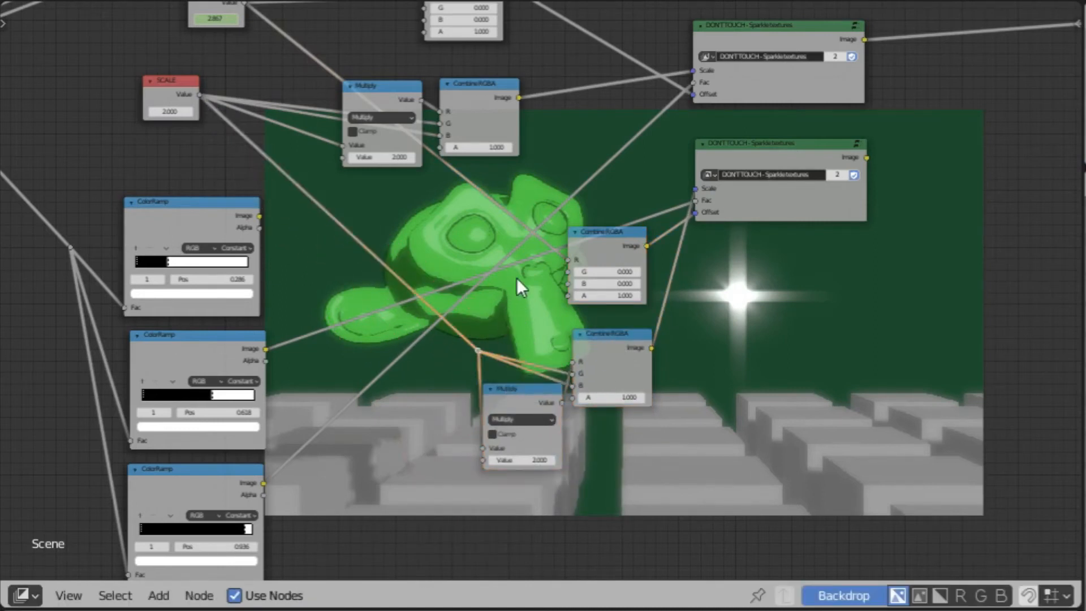
Duplicate the lower Multiply node and insert the copy on the link between SCALE and the reroute point.
key("shift+a")
mouse_move(337, 346)
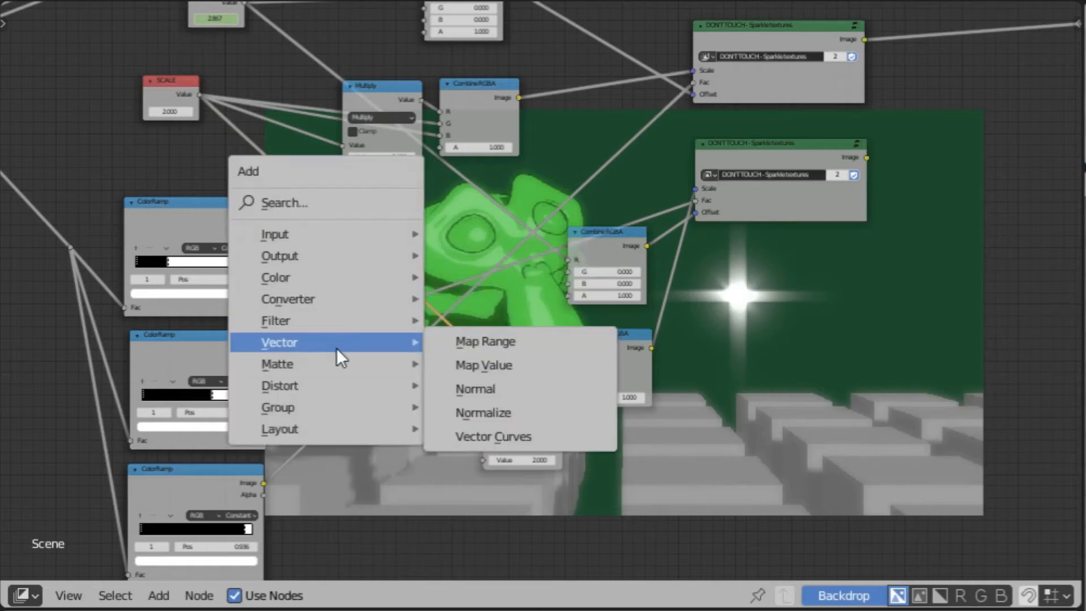
left_click(512, 399)
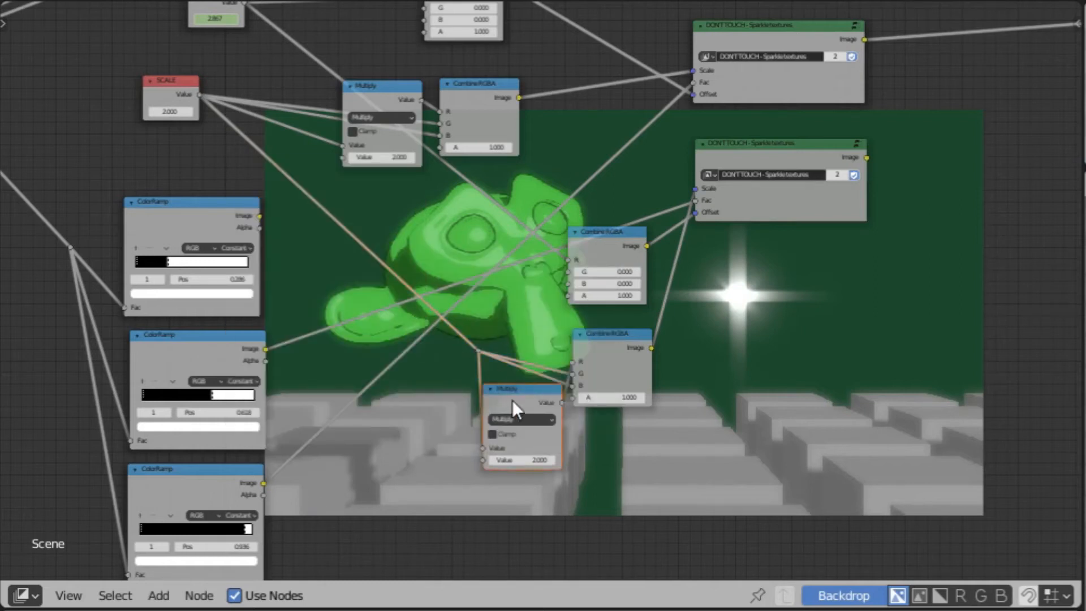
key("shift+d")
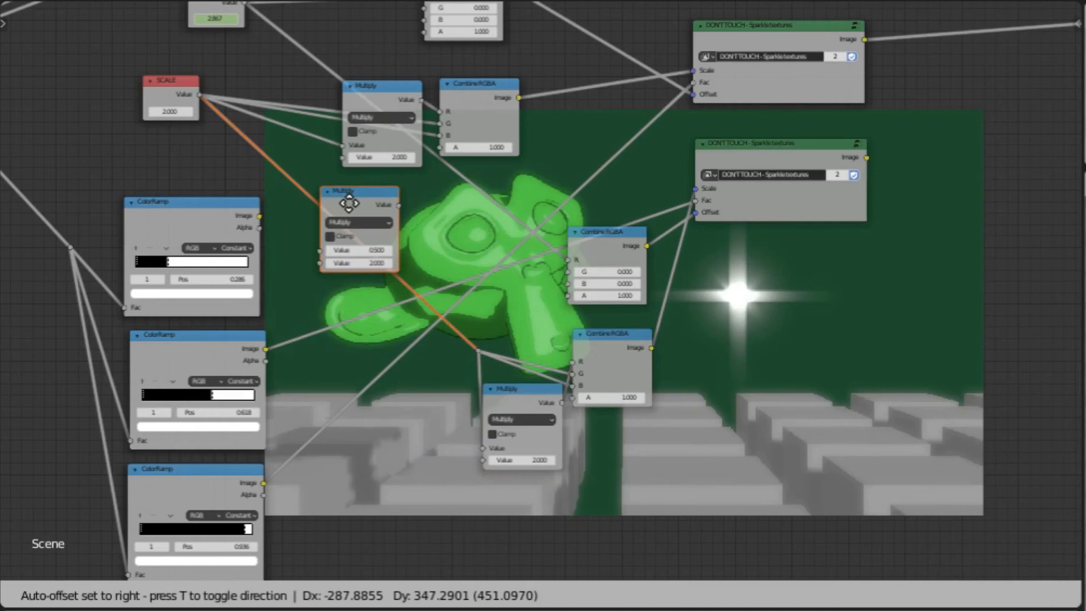
left_click(349, 206)
scroll(492, 308, "up", 3)
scroll(439, 328, "up", 1)
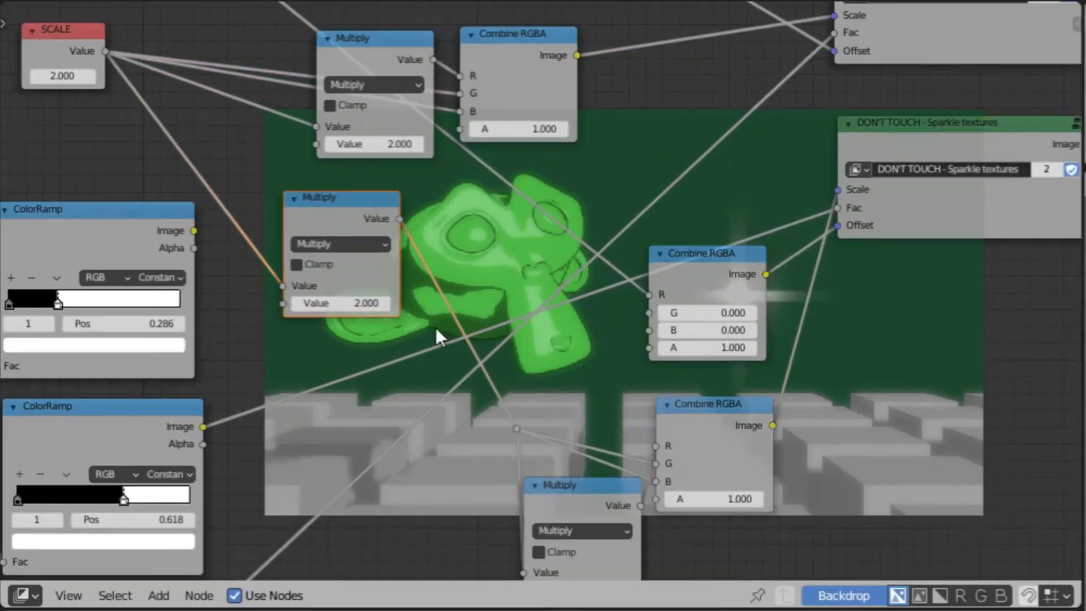
Set the multiplier of the Multiply node between SCALE and the reroute to 0.5.
left_click(336, 303)
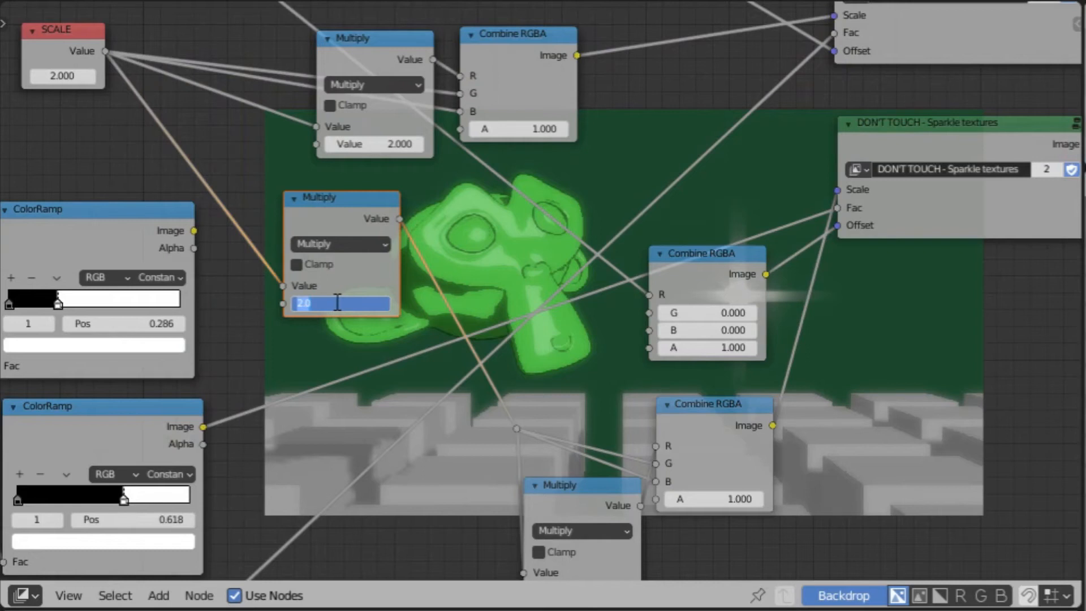
key("Escape")
left_click(347, 302)
type(".5")
key("Return")
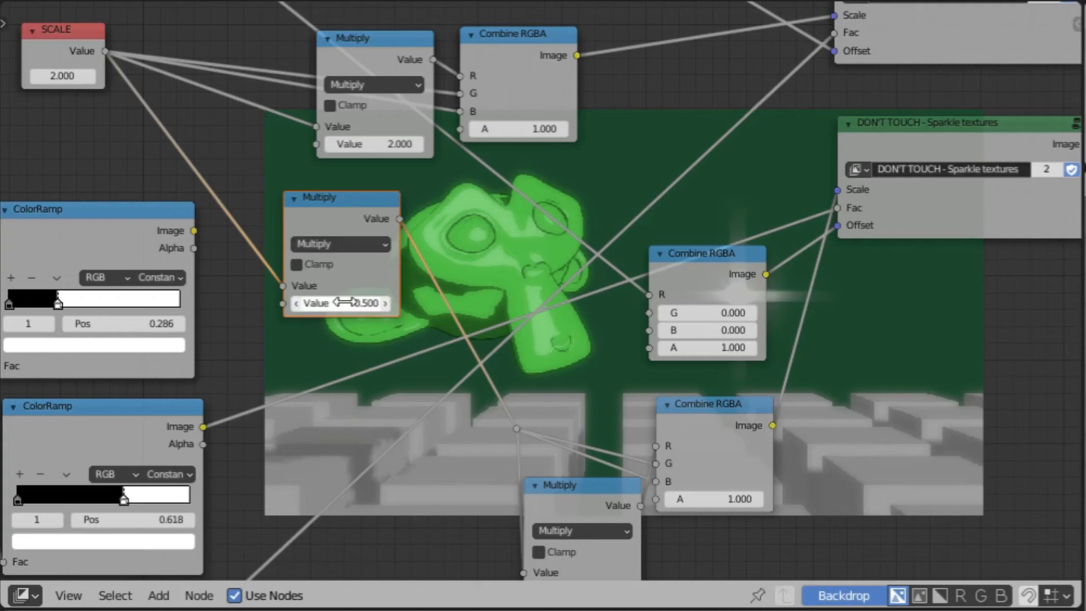
Reposition the second sparkle group's Combine RGBA and Multiply nodes, moving the 0.5 Multiply down toward the reroute.
mouse_move(569, 504)
left_mouse_down()
mouse_move(512, 493)
mouse_move(574, 495)
left_mouse_up()
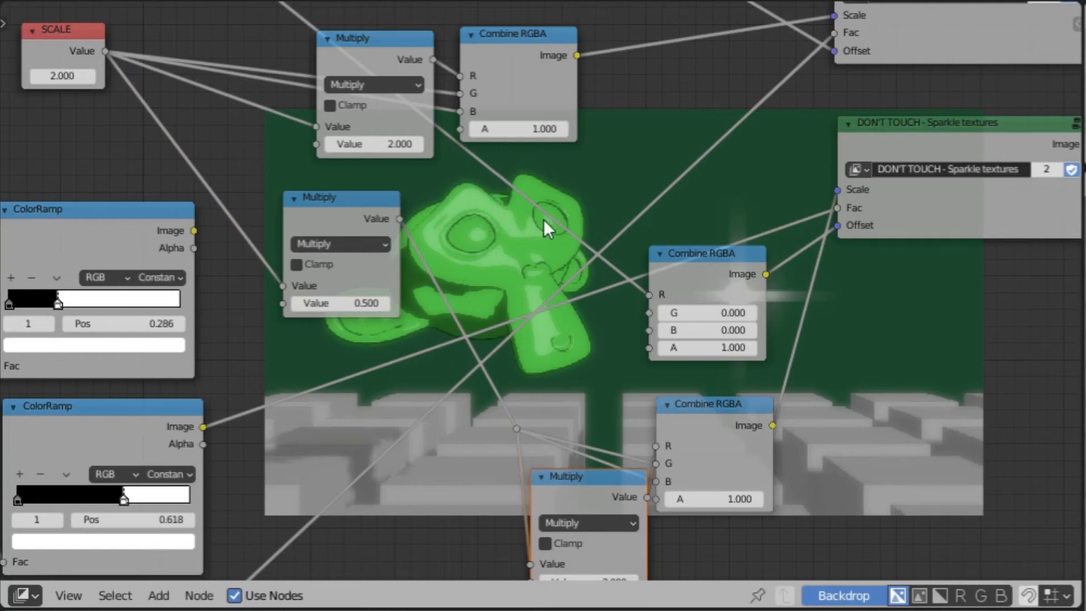
scroll(453, 226, "down", 2)
mouse_move(623, 273)
left_mouse_down()
mouse_move(635, 281)
mouse_move(613, 272)
mouse_move(617, 262)
left_mouse_up()
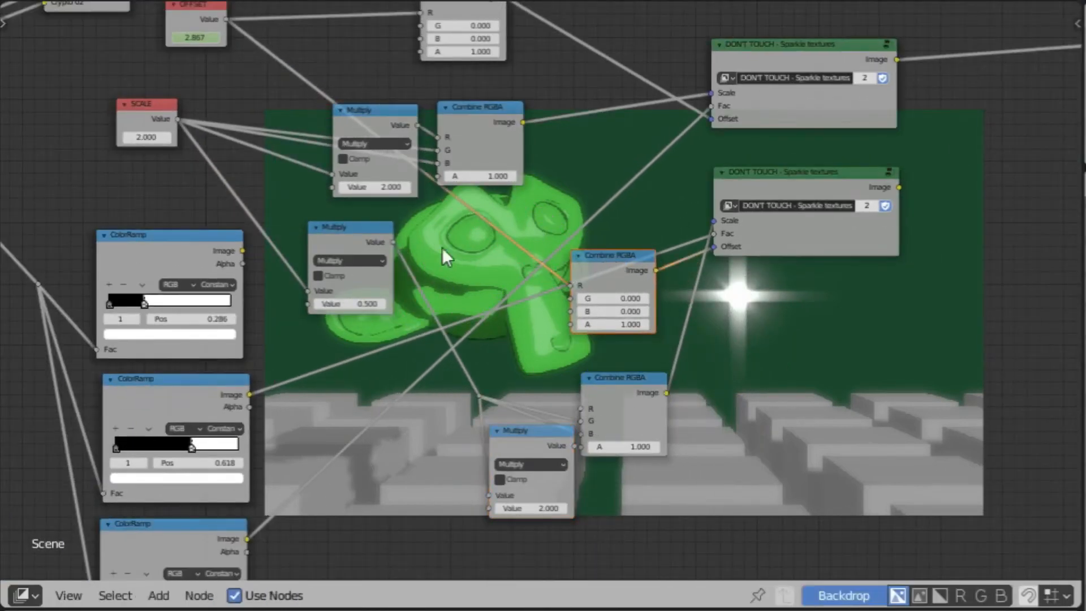
left_click_drag(338, 237, 372, 344)
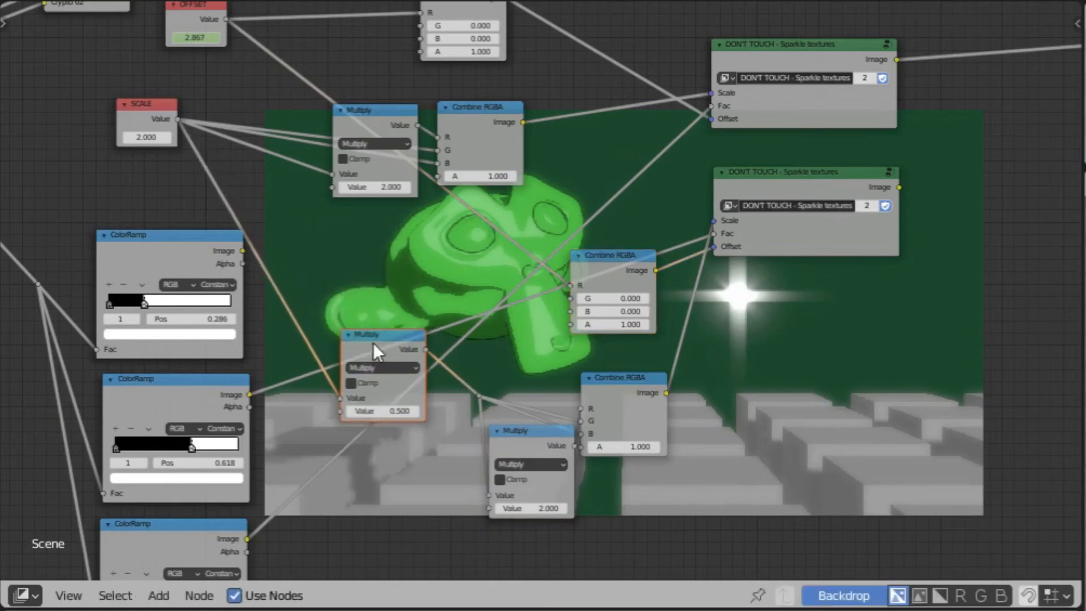
Duplicate the 0.5 Multiply node and insert it on the link from OFFSET to the second group's Combine RGBA.
key("shift+d")
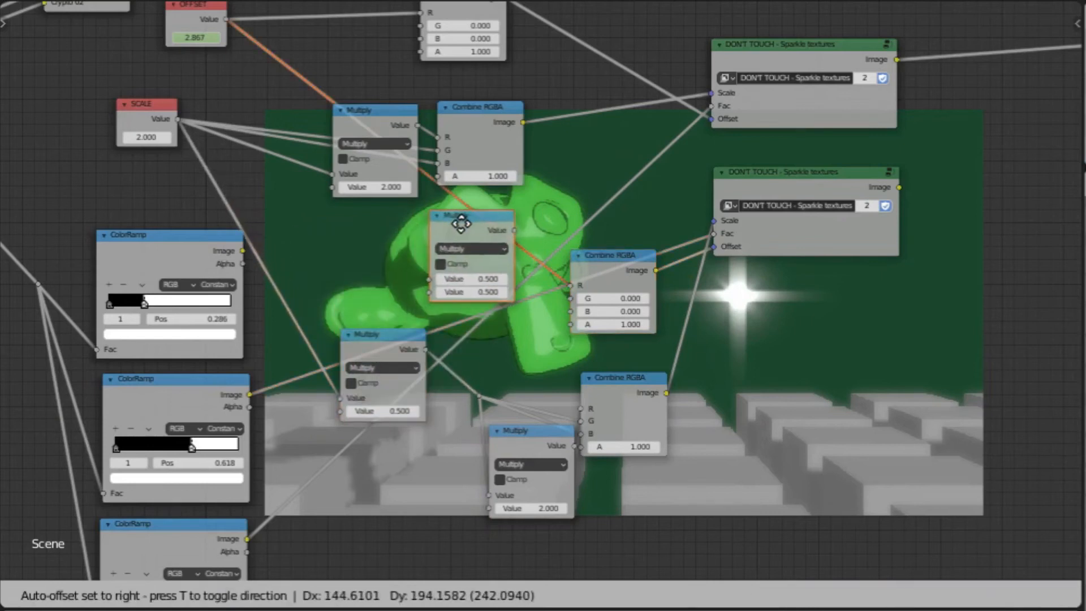
left_click(460, 224)
left_click_drag(491, 227, 398, 238)
Insert a Mix color node on the output link of the first sparkle texture group.
middle_click_drag(628, 285, 419, 167)
middle_click_drag(548, 207, 363, 441)
scroll(501, 297, "down", 2)
middle_click_drag(600, 274, 532, 281)
scroll(535, 283, "up", 1)
key("shift+a")
mouse_move(547, 290)
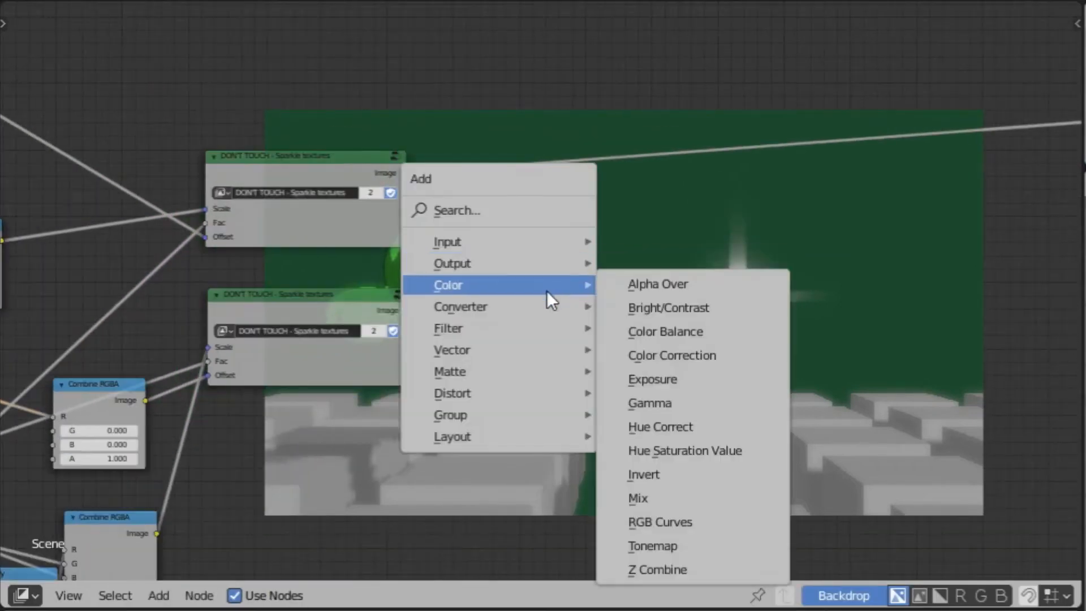
left_click(638, 498)
left_click(639, 181)
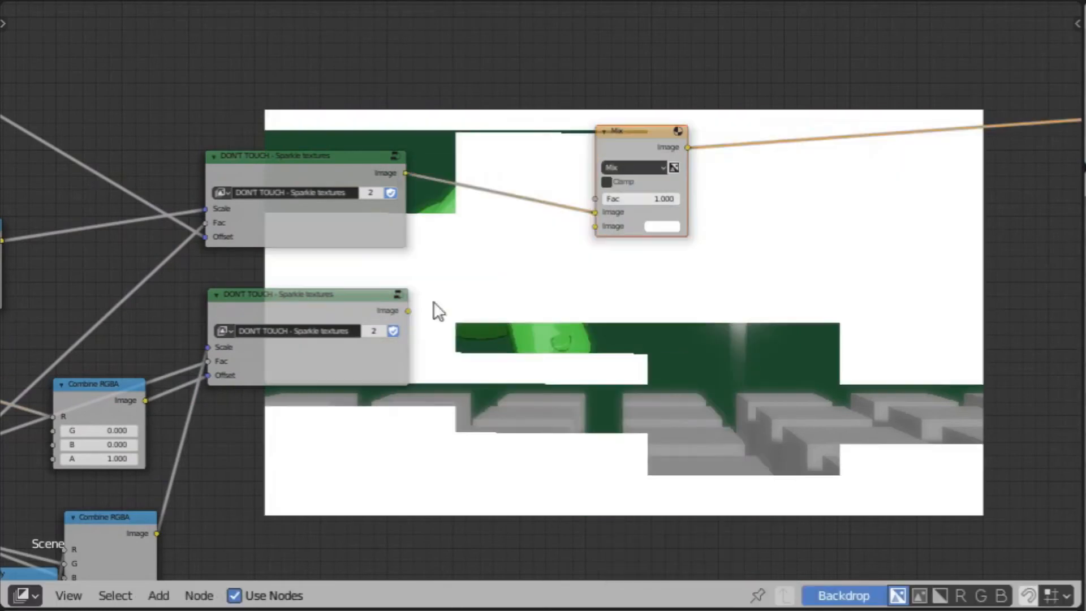
Connect the second sparkle group's Image output to the Mix node's second input, with Add blending and Clamp enabled.
left_click_drag(431, 303, 583, 224)
left_click_drag(407, 311, 595, 226)
left_click(630, 168)
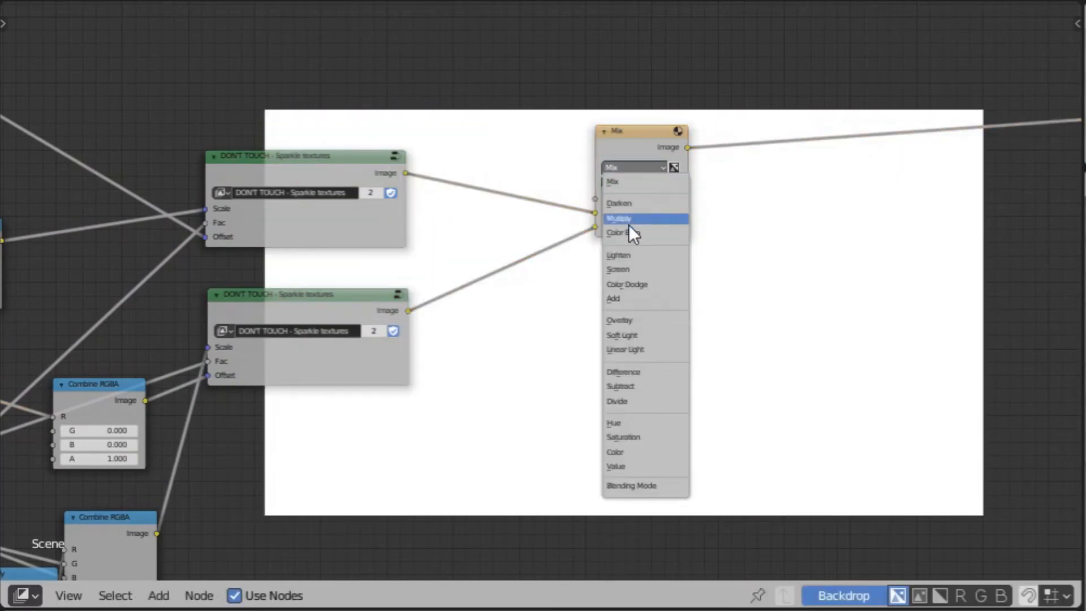
left_click(634, 296)
left_click(608, 182)
Set the SCALE value node to 4.
middle_click_drag(727, 204, 474, 195)
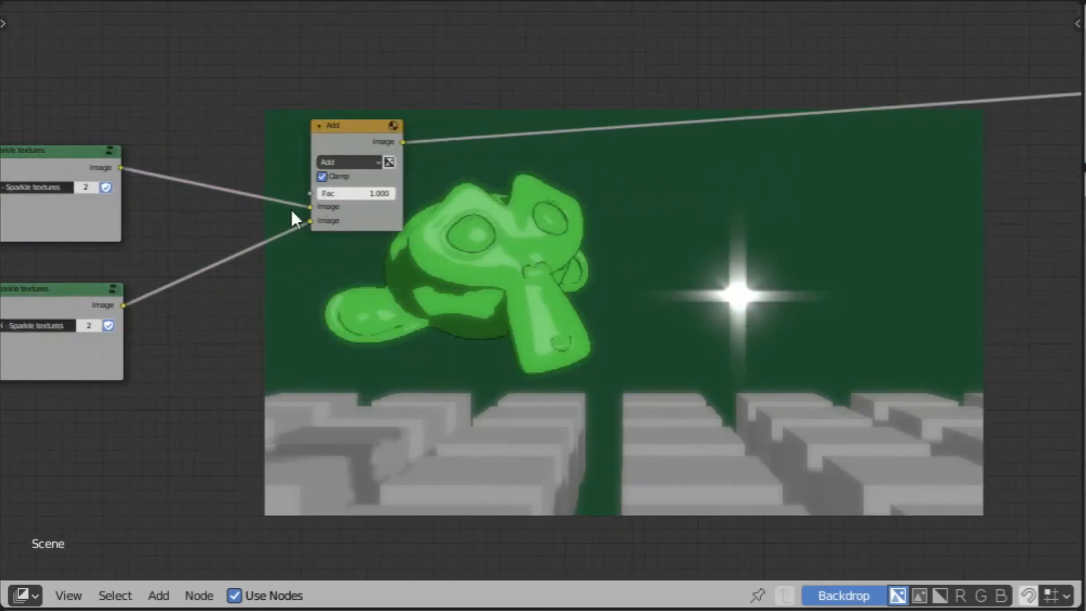
middle_click_drag(317, 208, 792, 208)
middle_click_drag(431, 217, 763, 220)
middle_click_drag(313, 287, 375, 272)
scroll(174, 267, "up", 1)
scroll(174, 267, "up", 2)
left_click(167, 235)
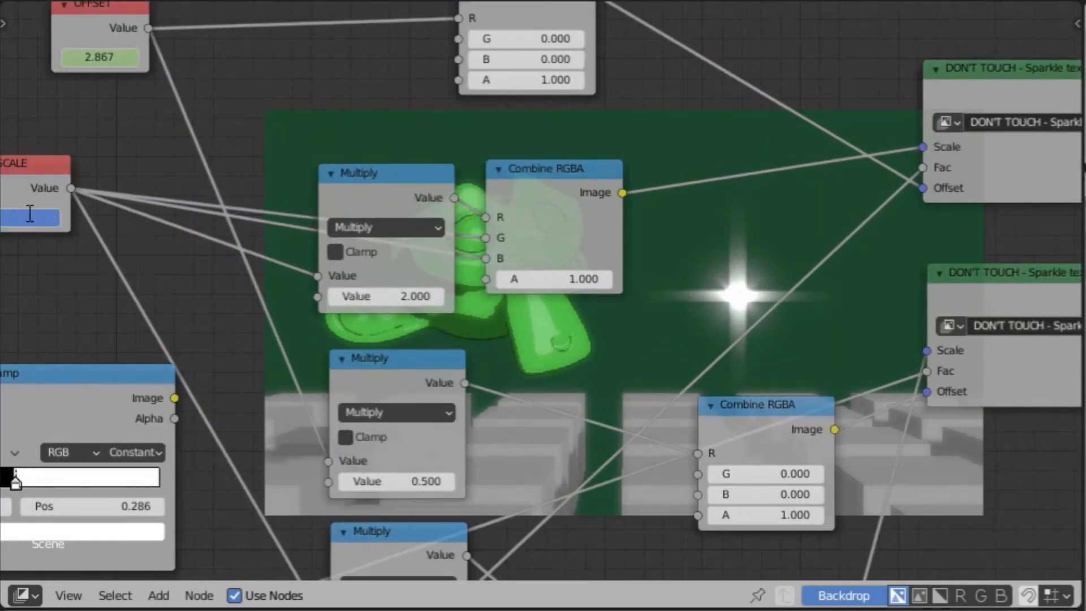
type("4")
key("Return")
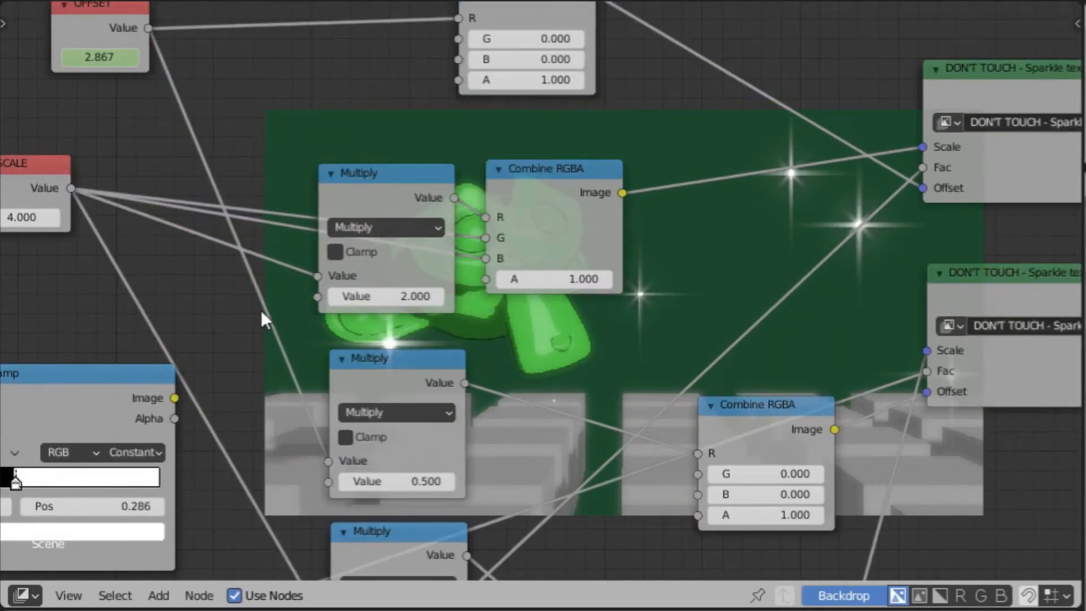
Move the 2.000 Multiply node of each sparkle group up beside its Combine RGBA node.
middle_click_drag(536, 330, 640, 210)
middle_click_drag(605, 374, 627, 225)
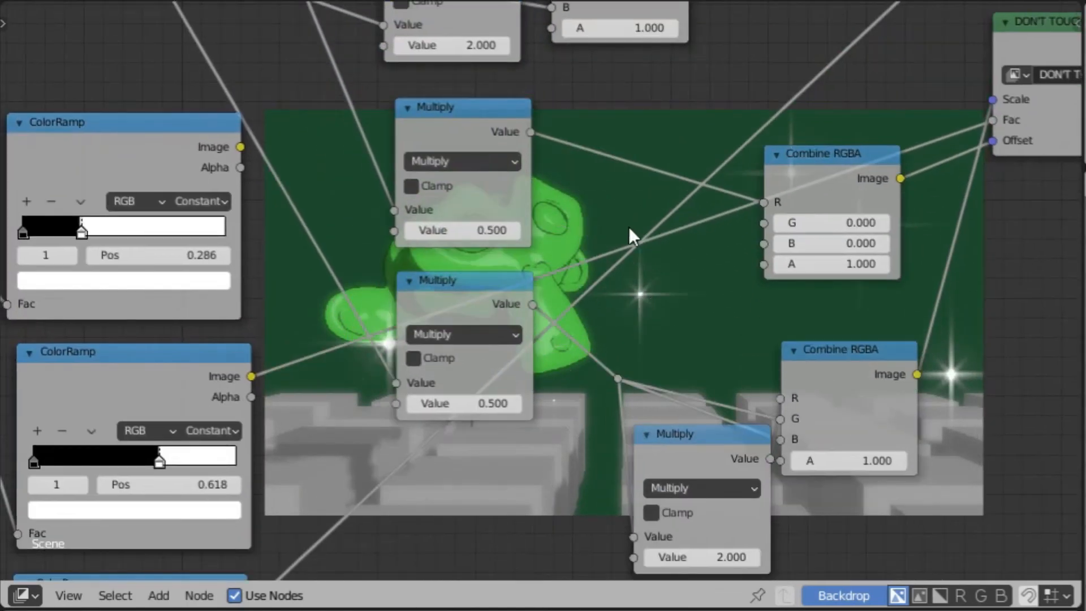
middle_click_drag(758, 198, 740, 103)
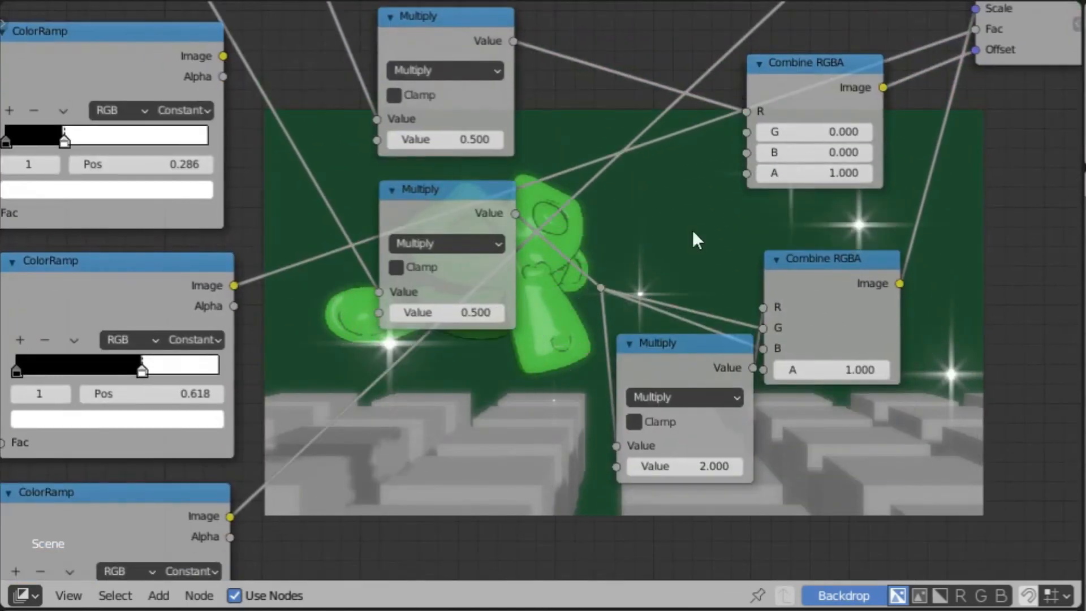
left_click_drag(674, 359, 674, 250)
middle_click_drag(686, 239, 648, 483)
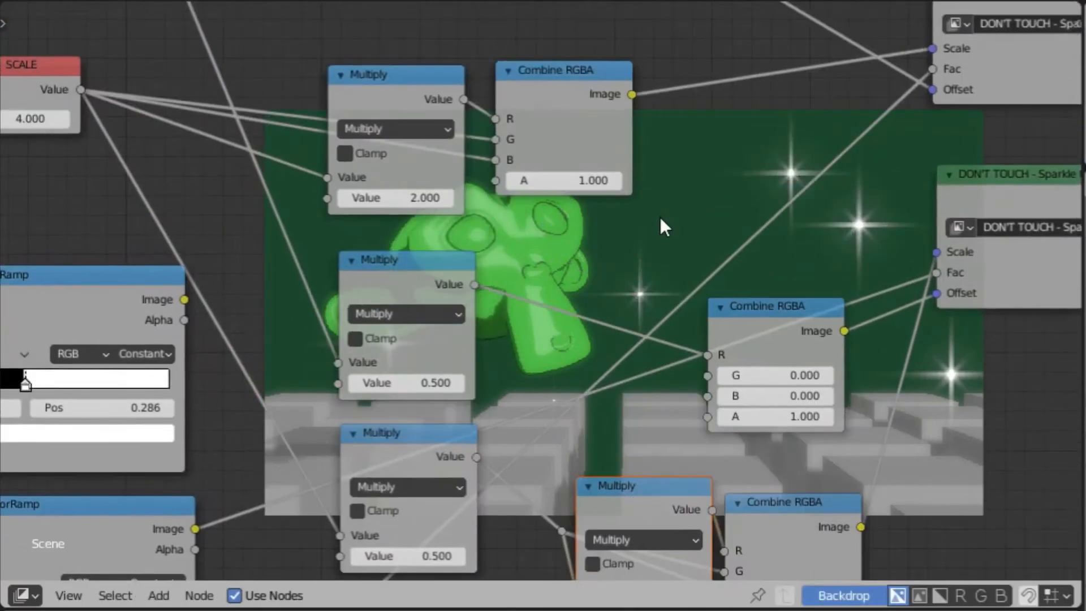
middle_click_drag(650, 237, 618, 402)
left_click_drag(384, 261, 395, 215)
middle_click_drag(616, 282, 590, 404)
middle_click_drag(700, 409, 382, 178)
middle_click_drag(806, 478, 435, 186)
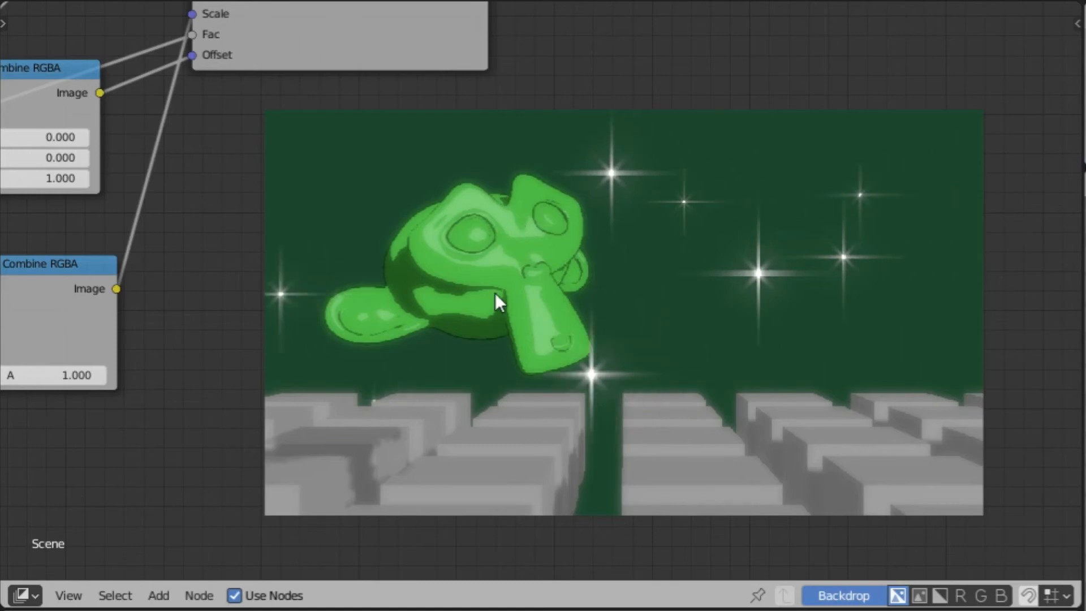
Connect the Image output of the ColorRamp at position 0.286 to the first sparkle group's Fac input.
scroll(707, 290, "down", 5)
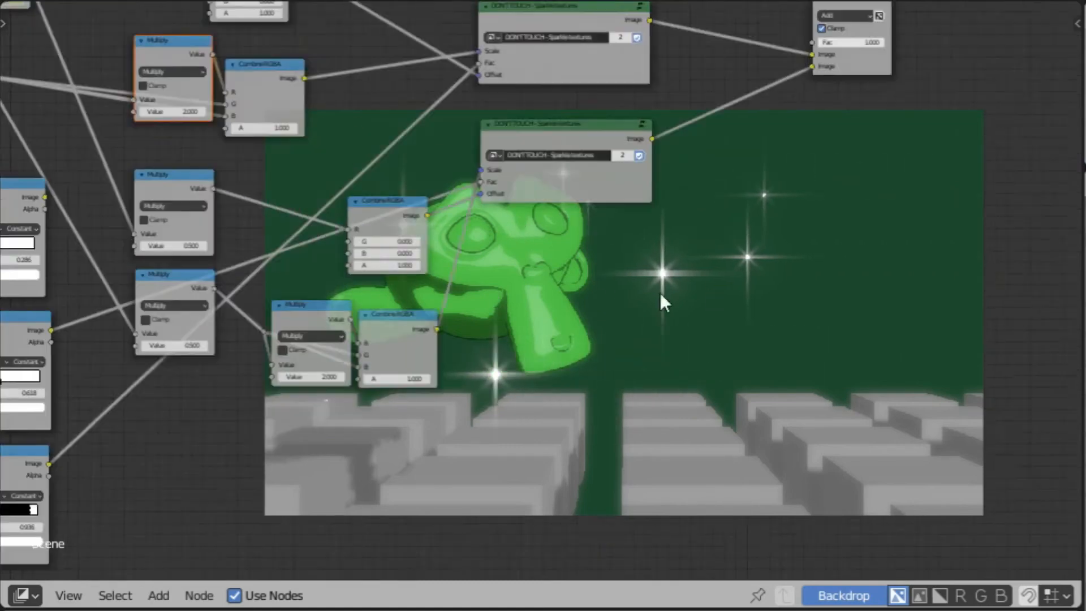
scroll(623, 402, "up", 2)
middle_click_drag(451, 399, 556, 174)
middle_click_drag(494, 296, 548, 208)
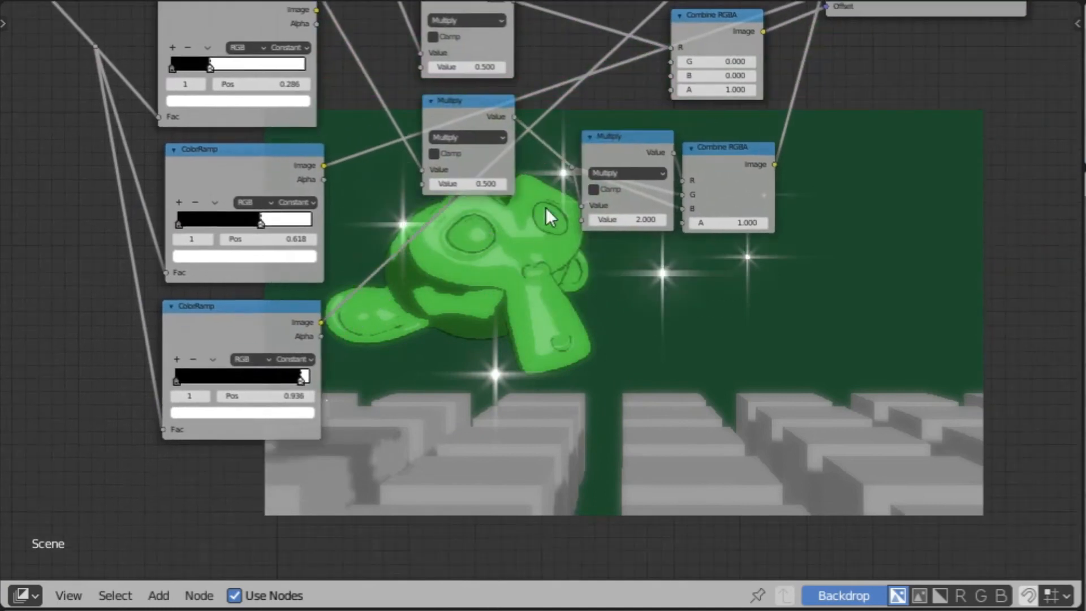
mouse_move(298, 331)
left_mouse_down()
mouse_move(334, 313)
mouse_move(290, 326)
left_mouse_up()
middle_click_drag(611, 214, 593, 349)
middle_click_drag(232, 283, 169, 365)
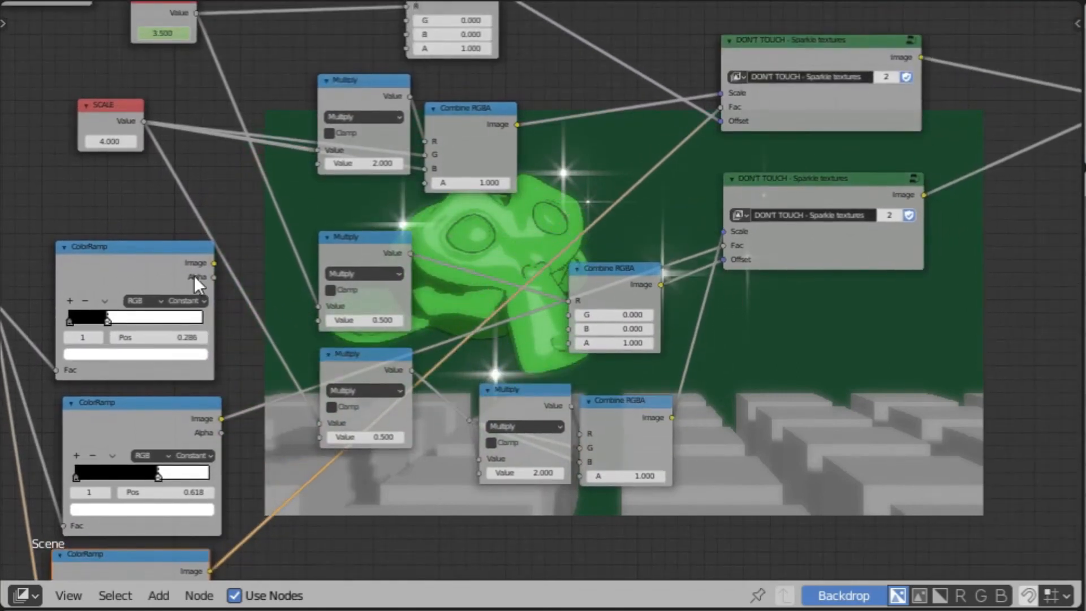
left_click_drag(214, 262, 723, 107)
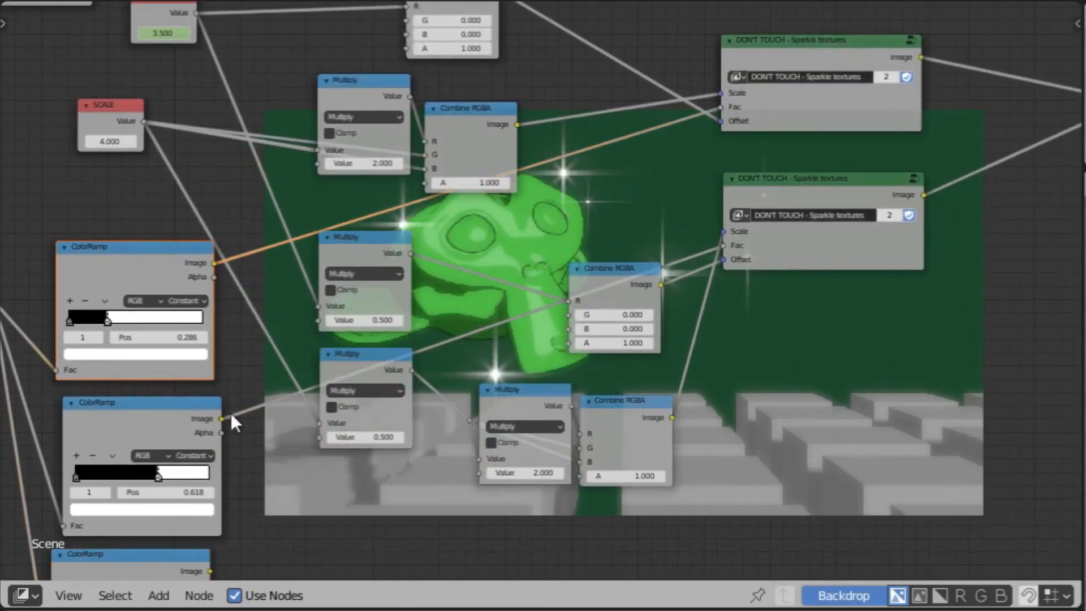
Shift the ColorRamp at position 0.936 slightly down, below the other two ramps.
middle_click_drag(405, 414, 432, 333)
middle_click_drag(231, 422, 250, 301)
left_click_drag(188, 371, 200, 387)
scroll(558, 285, "down", 3)
middle_click_drag(620, 235, 523, 349)
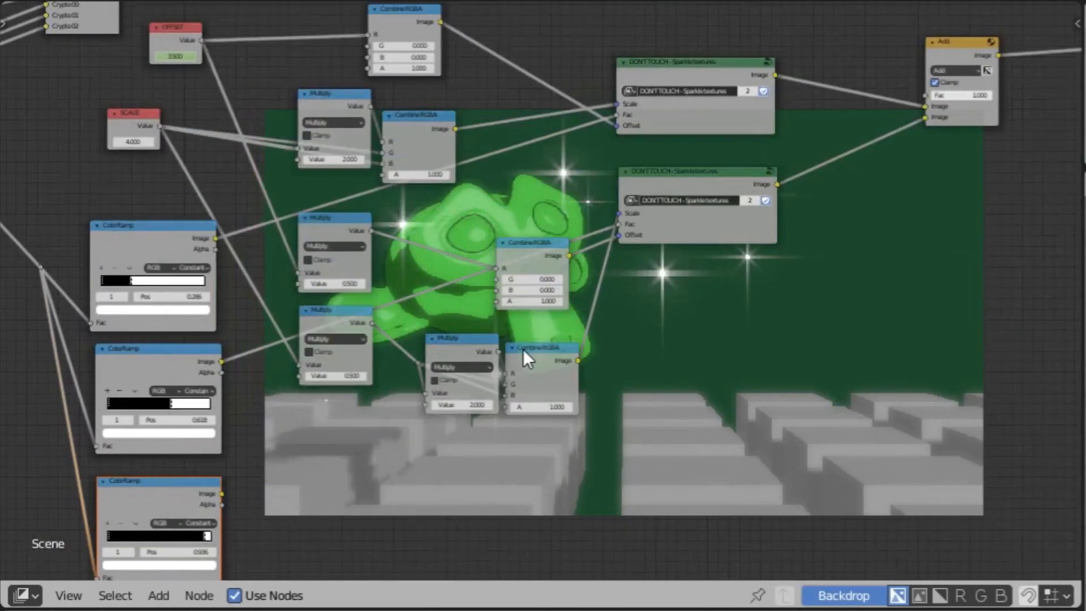
left_click(701, 179)
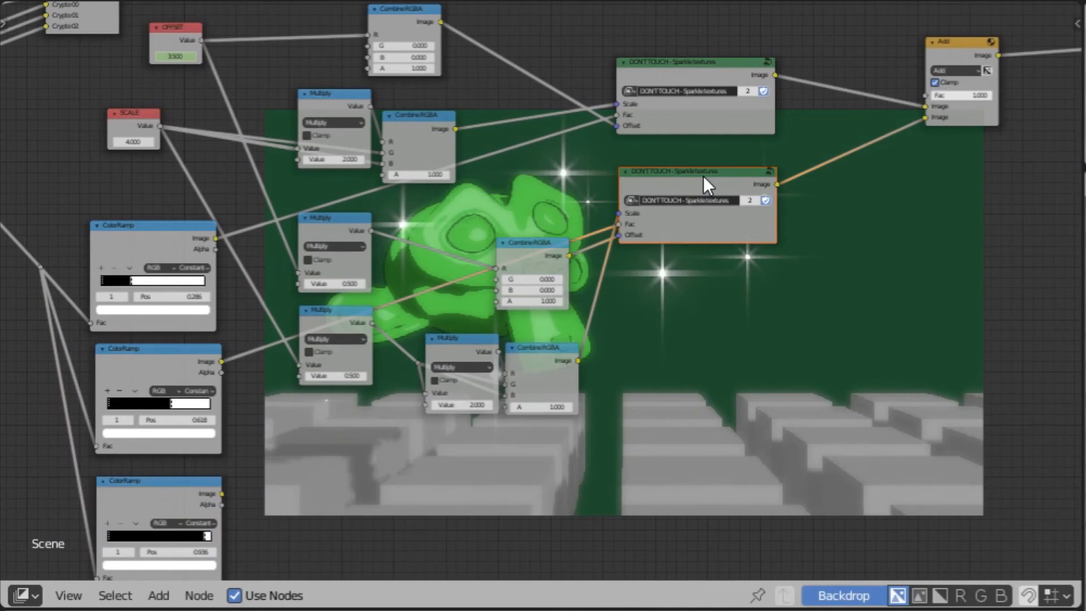
key("shift+d")
left_click(769, 376)
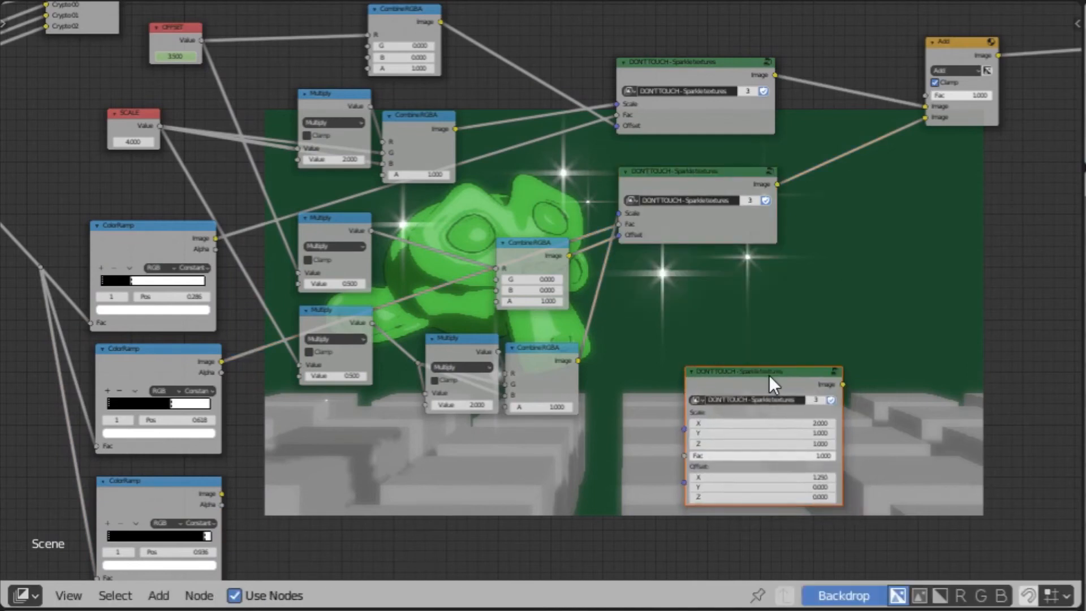
key("x")
Duplicate the second sparkle group with its Multiply and Combine RGBA nodes below, and connect the 0.936 ColorRamp to the copy's Fac input.
key("c")
left_click_drag(573, 318, 392, 311)
right_click(396, 311)
middle_click_drag(711, 298, 732, 210)
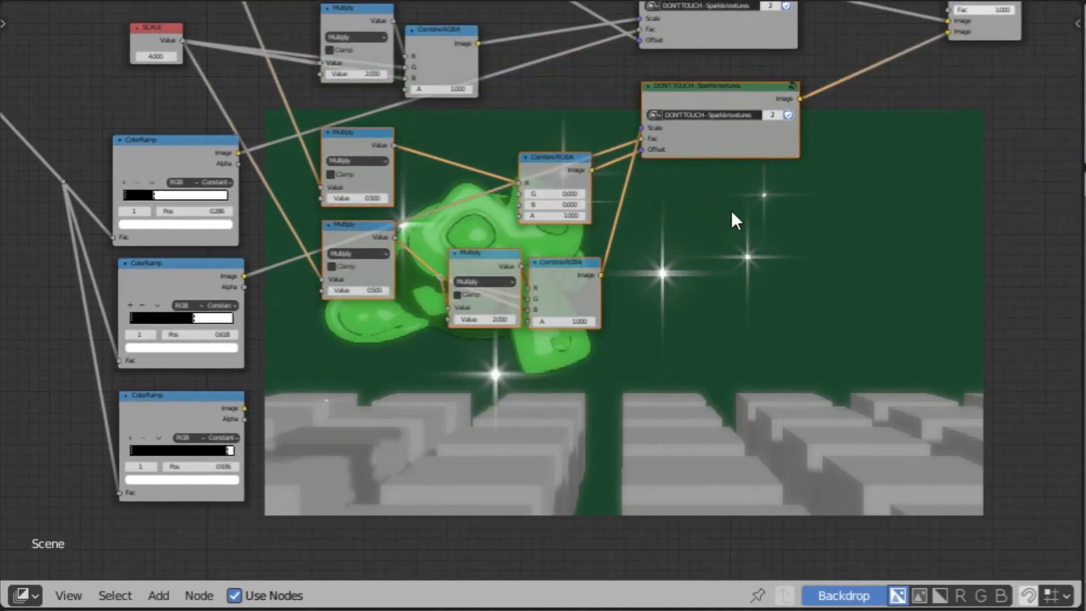
key("shift+d")
left_click(755, 459)
middle_click_drag(508, 365, 509, 349)
left_click_drag(244, 392, 643, 375)
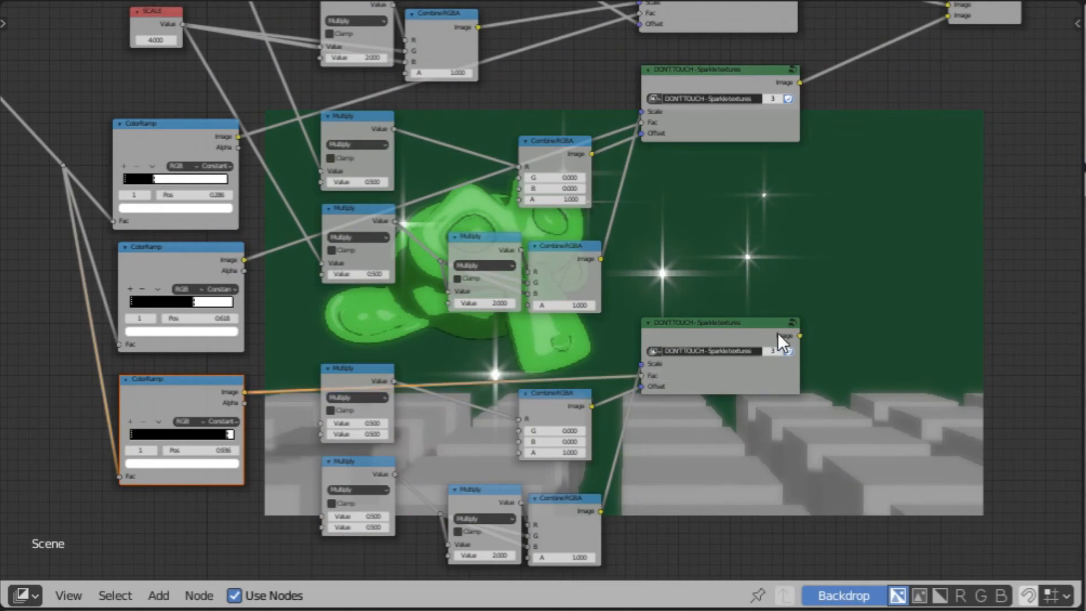
Inside the sparkle texture node group, rename the Fac input to Layer and return to the main node tree.
left_click(793, 322)
key("n")
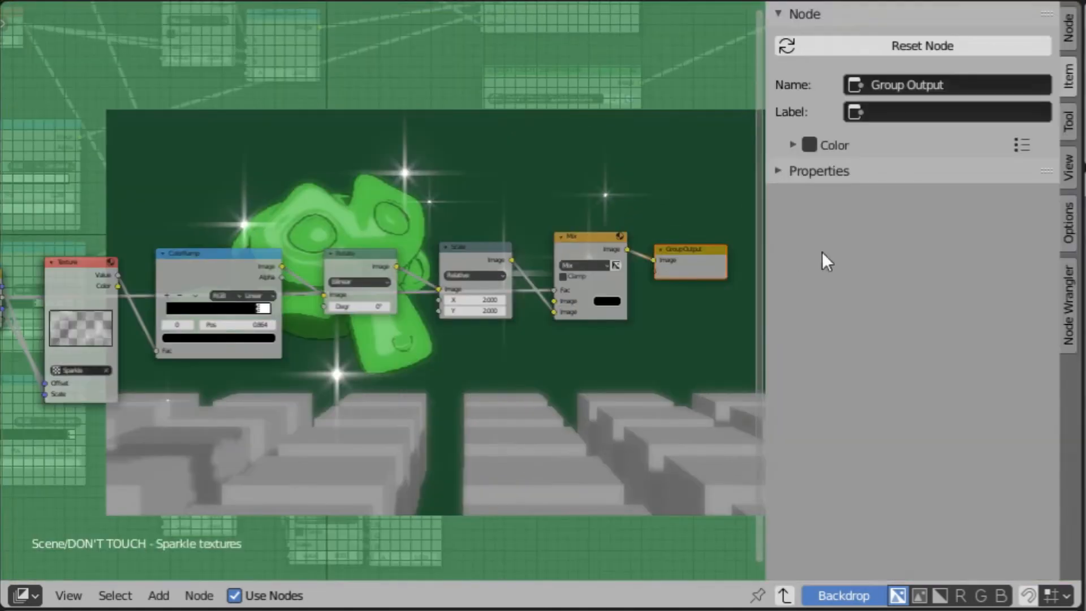
middle_click_drag(174, 309, 296, 325)
left_click(94, 318)
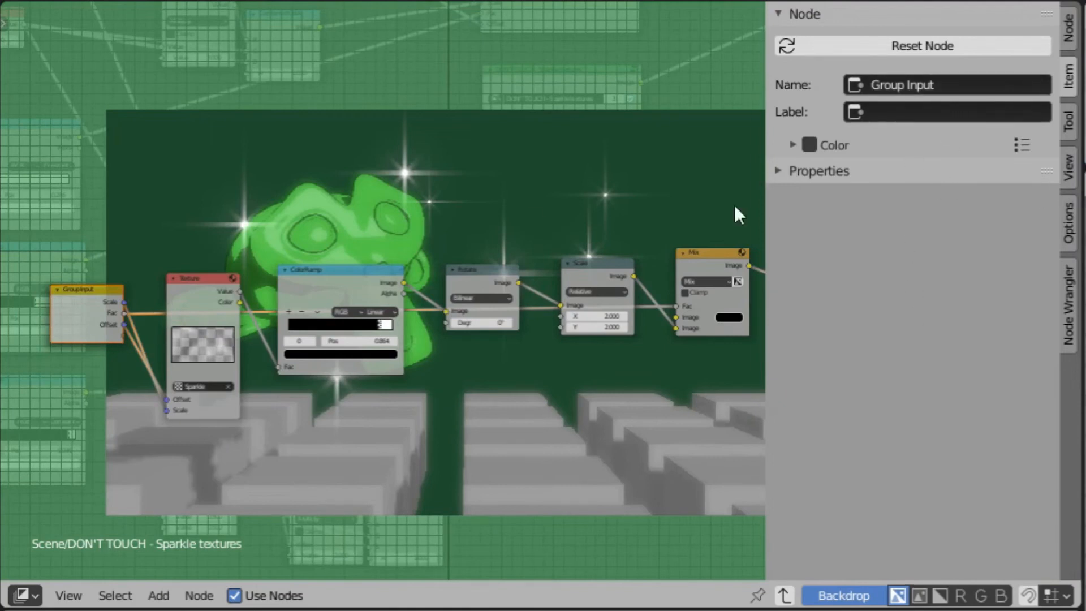
left_click(1068, 44)
double_click(820, 73)
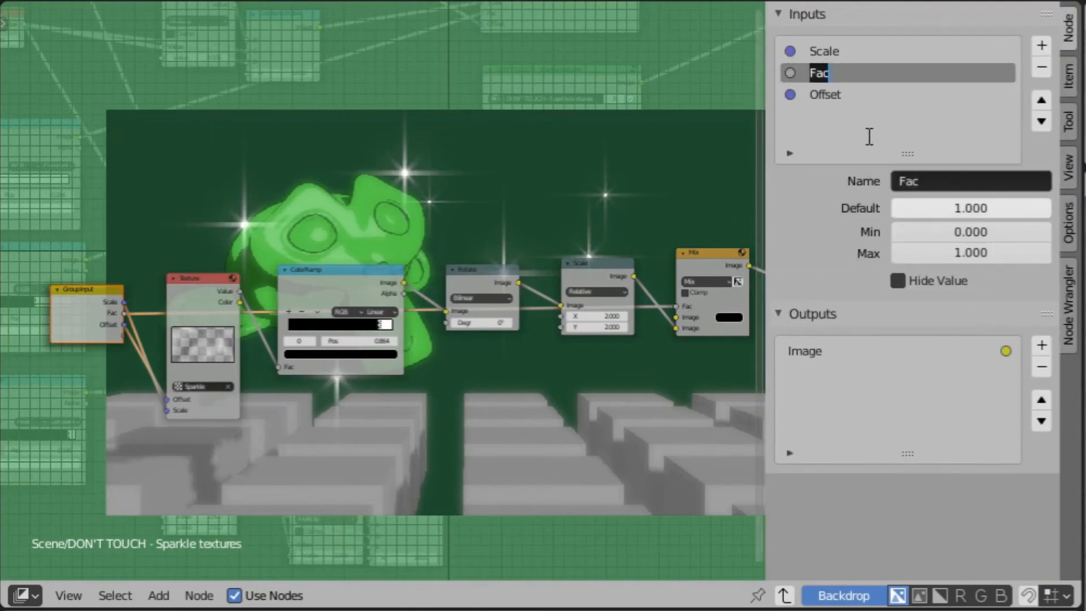
type("Layer")
key("Return")
key("n")
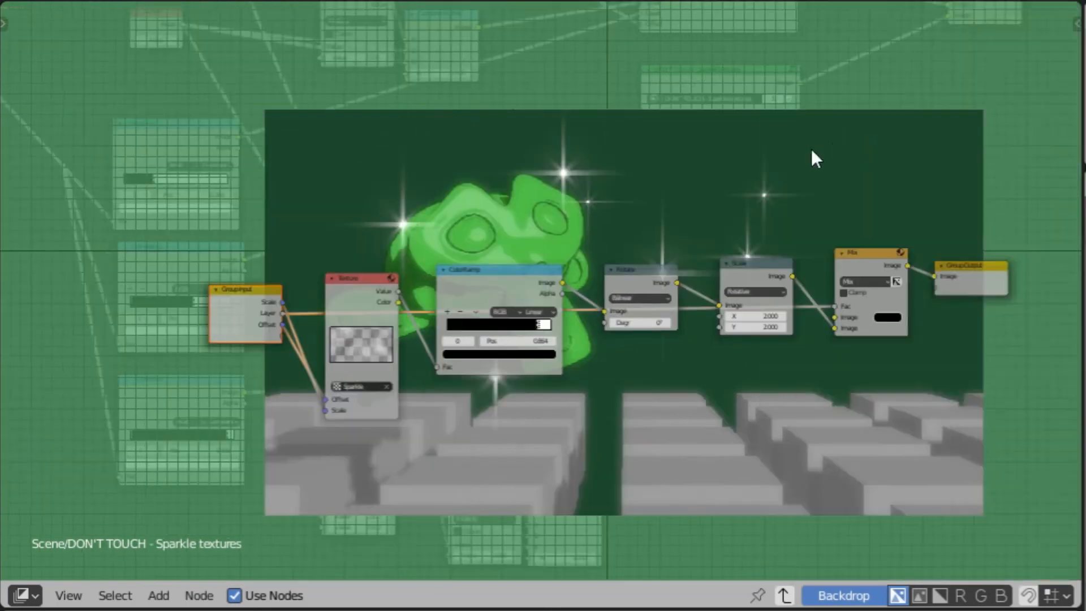
key("Tab")
Connect OFFSET to the third sparkle group's upper 0.5 Multiply node and SCALE to its lower one.
middle_click_drag(718, 266, 728, 205)
mouse_move(657, 228)
middle_mouse_down()
mouse_move(713, 199)
mouse_move(768, 205)
middle_mouse_up()
mouse_move(557, 258)
middle_mouse_down()
mouse_move(579, 281)
mouse_move(577, 306)
middle_mouse_up()
scroll(577, 306, "down", 3)
middle_click_drag(409, 121, 400, 140)
left_click_drag(348, 79, 477, 464)
middle_click_drag(392, 150, 385, 198)
left_click_drag(392, 53, 471, 436)
middle_click_drag(559, 338, 550, 259)
scroll(529, 289, "up", 3)
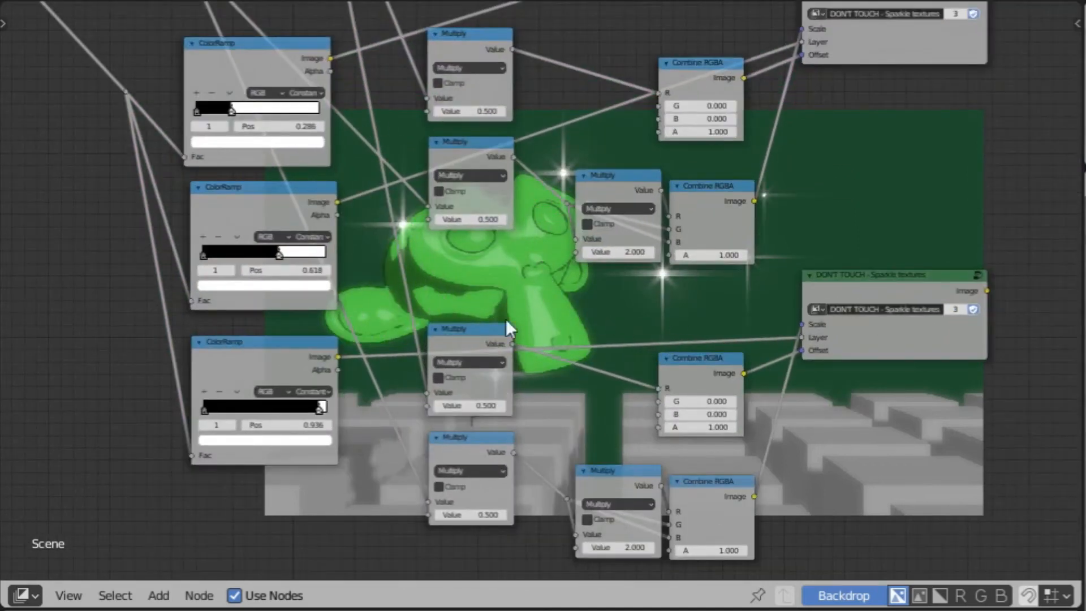
Set the multipliers of the third sparkle group's offset and scale Multiply nodes to 0.25.
middle_click_drag(867, 324, 839, 316)
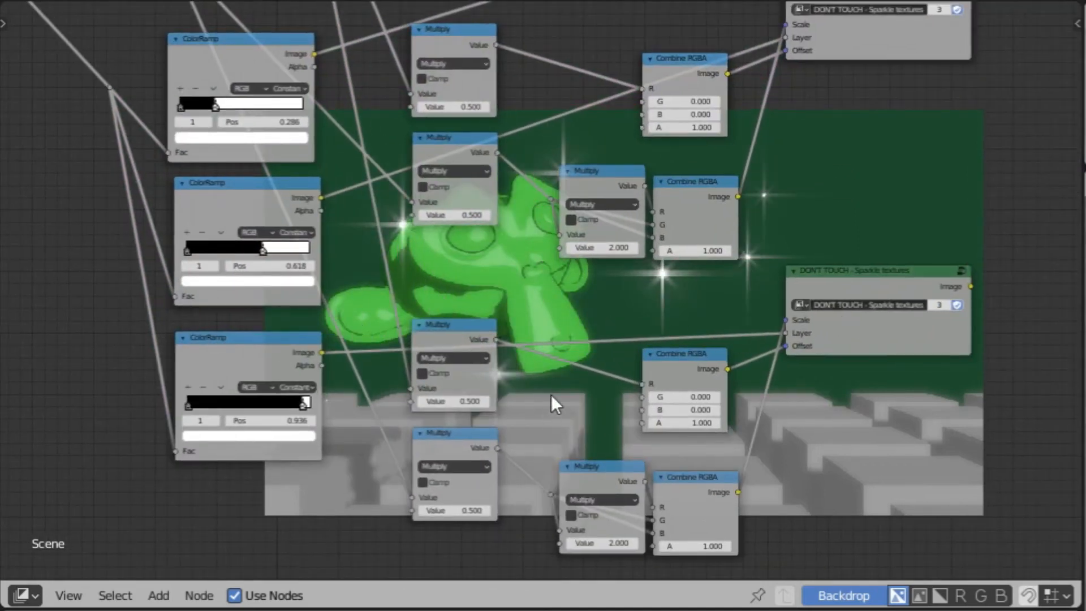
scroll(563, 375, "up", 2)
middle_click_drag(563, 376, 599, 293)
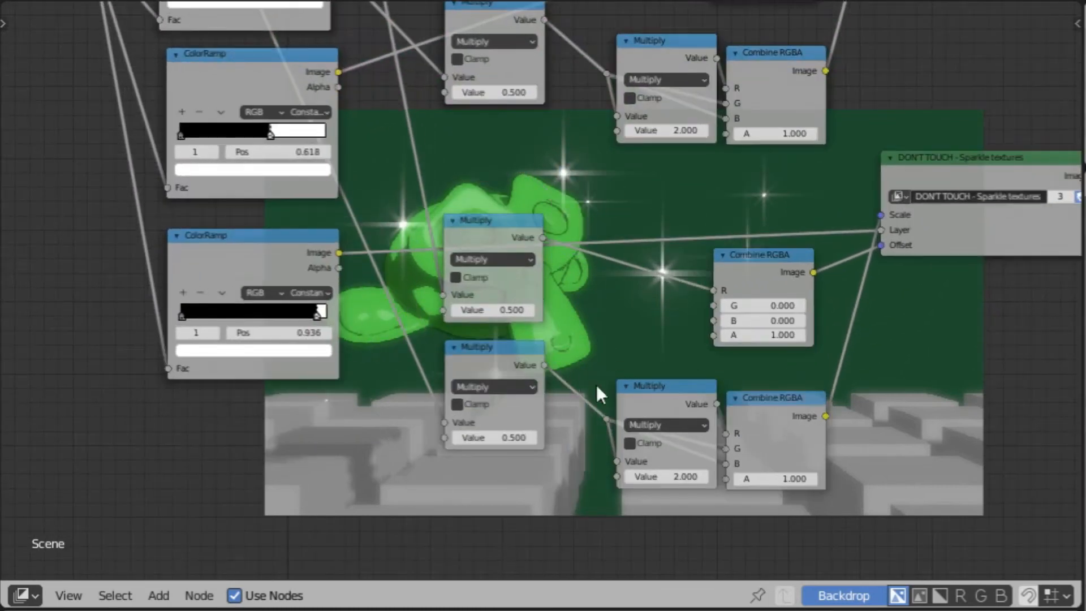
middle_click_drag(546, 372, 552, 313)
left_click(509, 377)
type("0.25")
key("Return")
left_click(507, 250)
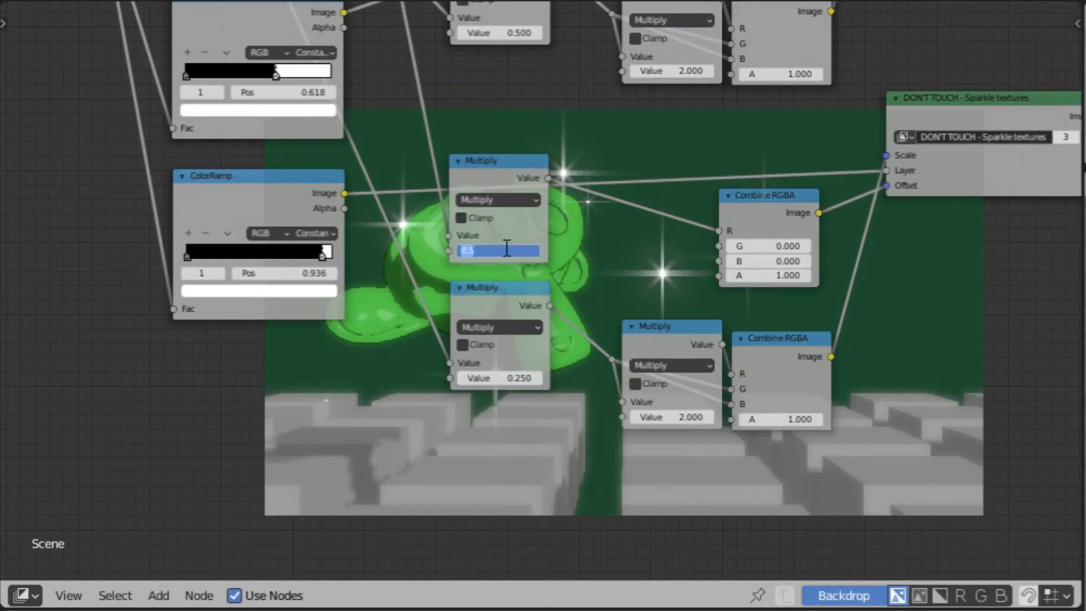
type("0.25")
key("Return")
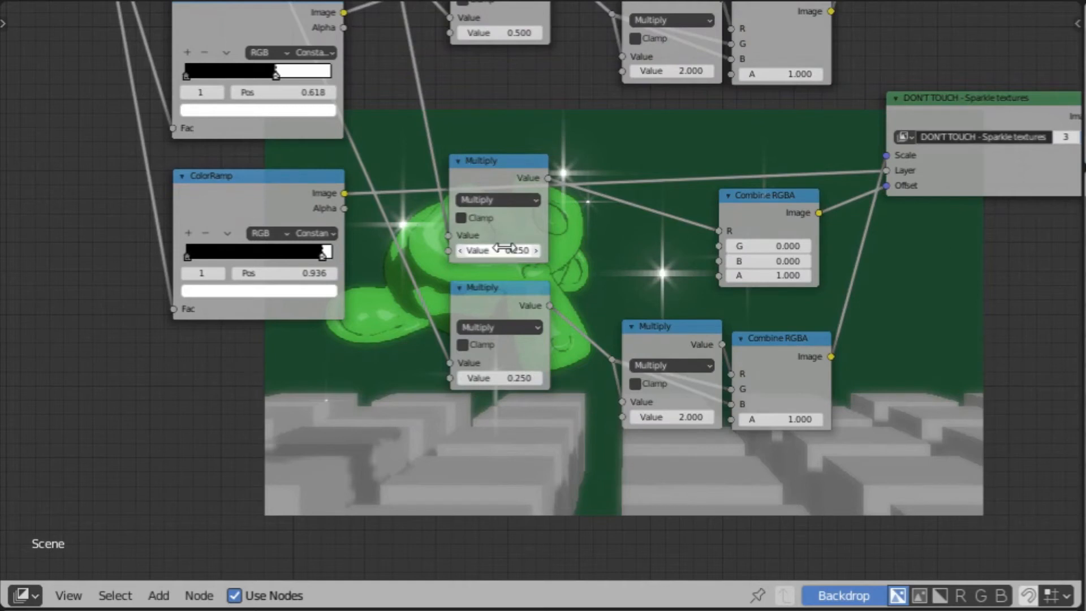
Duplicate the Add node and feed the copy with the first Add node's output and the third sparkle group's Image.
middle_click_drag(788, 165, 514, 287)
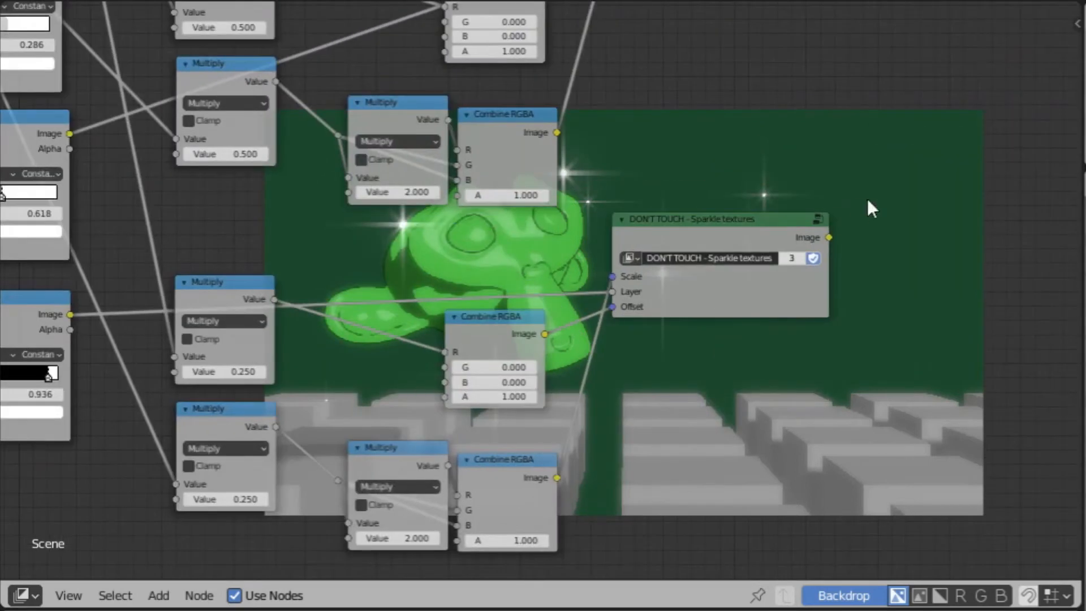
middle_click_drag(861, 211, 649, 308)
scroll(650, 308, "down", 1)
middle_click_drag(816, 143, 569, 314)
left_click_drag(597, 44, 573, 56)
key("shift+d")
left_click(643, 309)
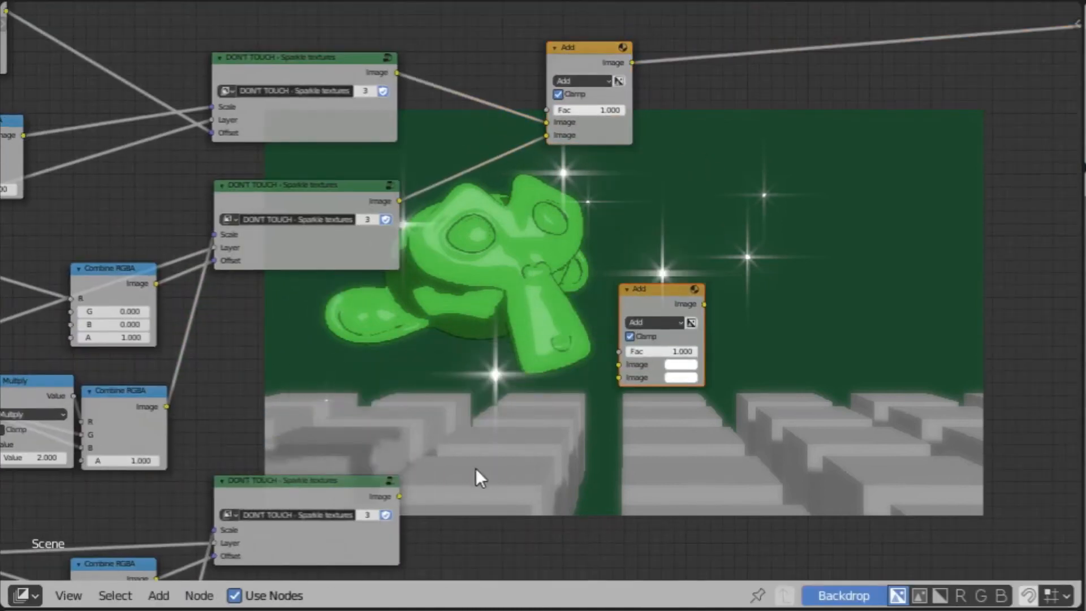
left_click_drag(399, 496, 619, 378)
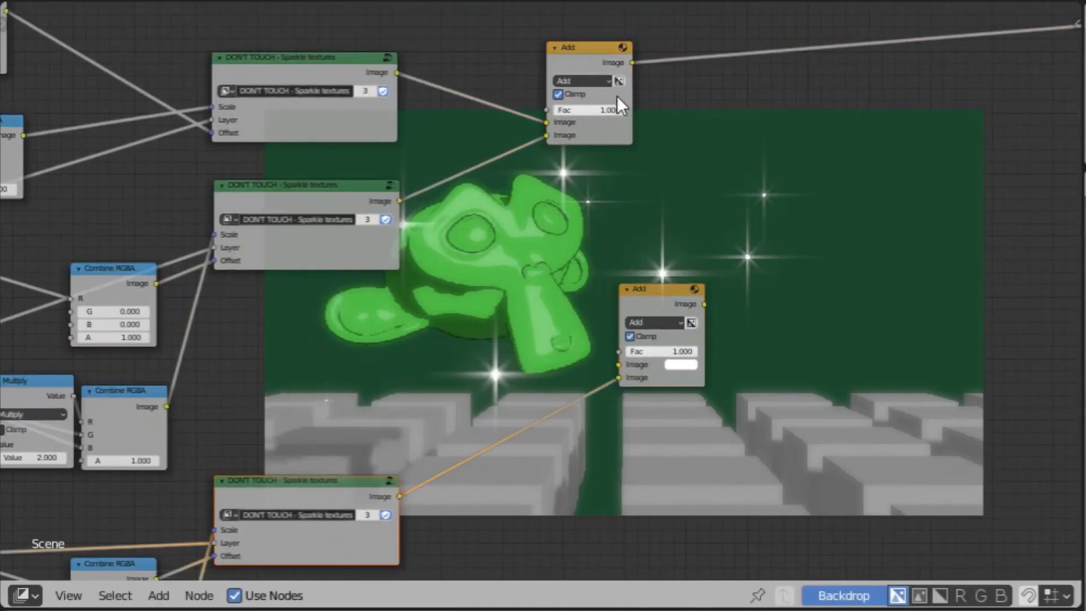
left_click_drag(634, 61, 620, 365)
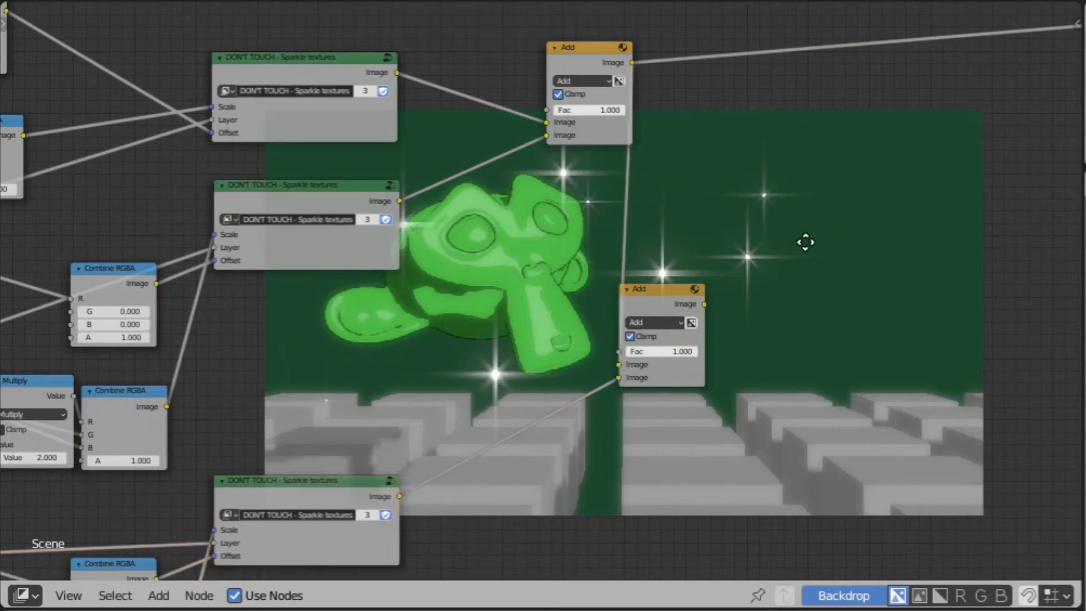
Connect the second Add node's output to the reroute point before the glow nodes and move the node further along the chain.
middle_click_drag(838, 236, 505, 321)
scroll(509, 320, "down", 1)
middle_click_drag(676, 318, 393, 330)
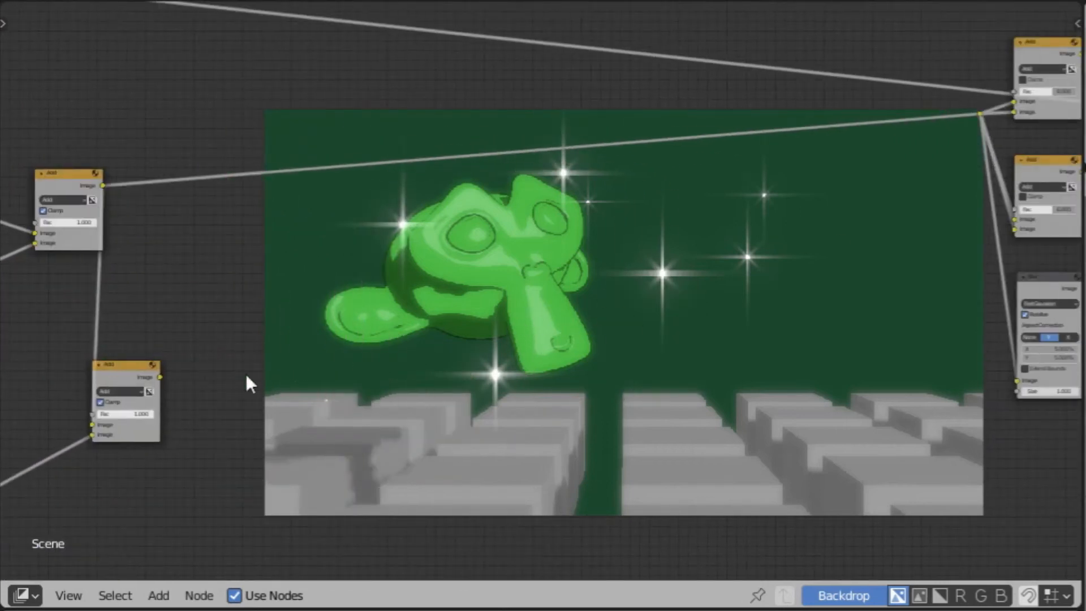
left_click_drag(161, 376, 980, 115)
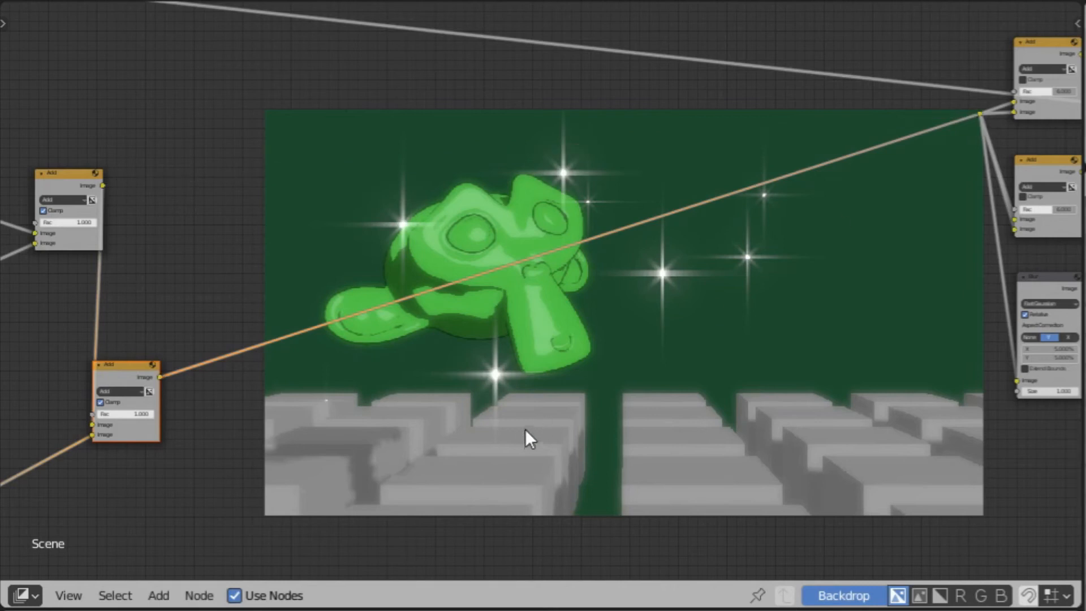
left_click_drag(100, 368, 340, 260)
middle_click_drag(152, 393, 562, 270)
scroll(462, 297, "up", 2)
middle_click_drag(600, 361, 766, 380)
middle_click_drag(895, 341, 629, 335)
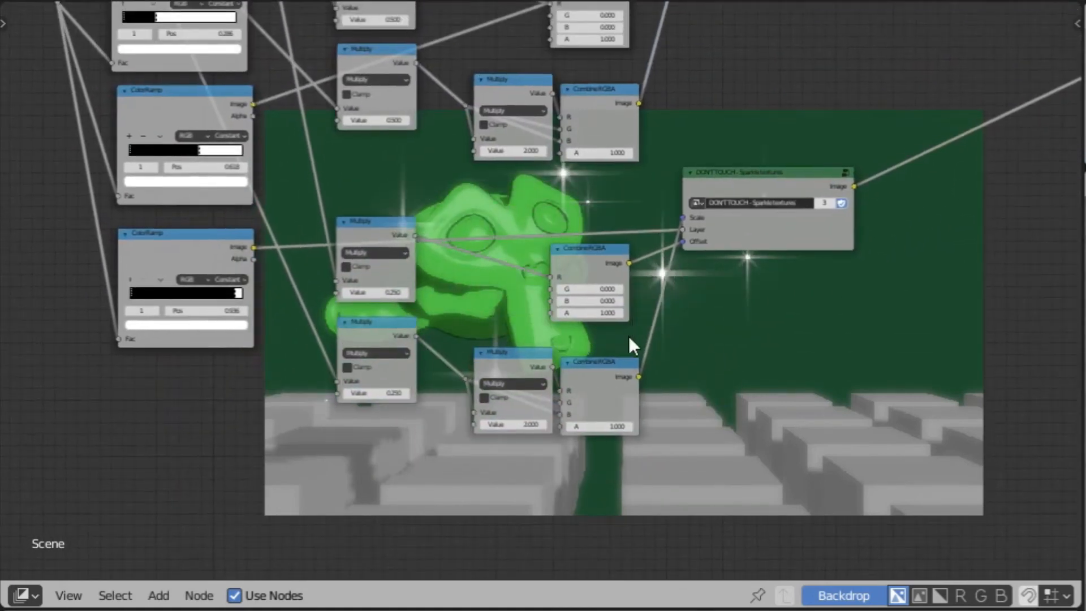
Open the sparkle node group for editing and set its ColorRamp's black stop to position 0.842.
scroll(629, 335, "up", 2)
middle_click_drag(971, 328, 704, 347)
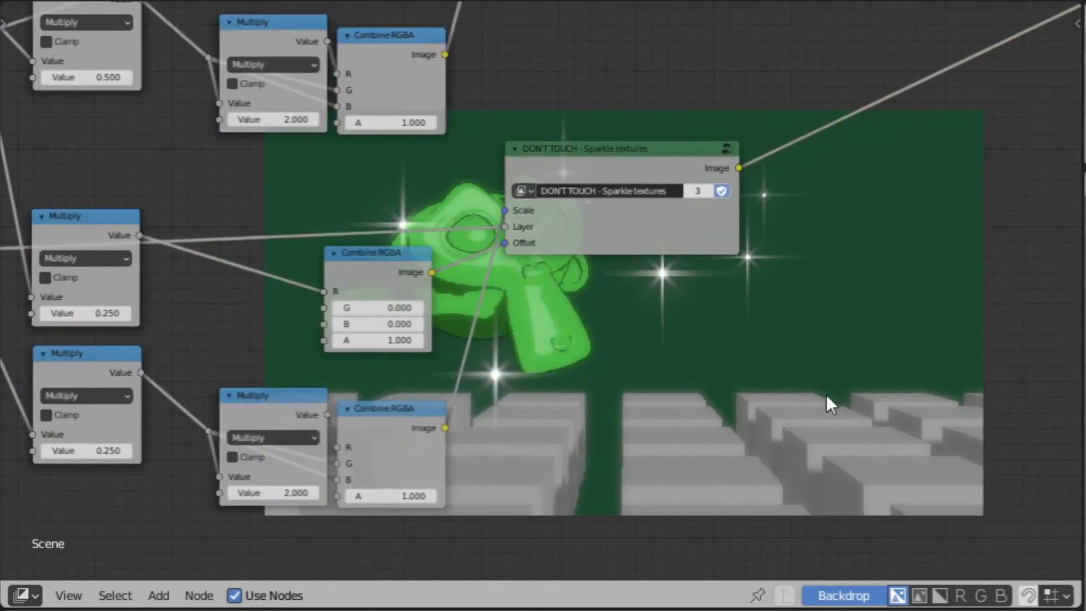
middle_click_drag(833, 399, 678, 261)
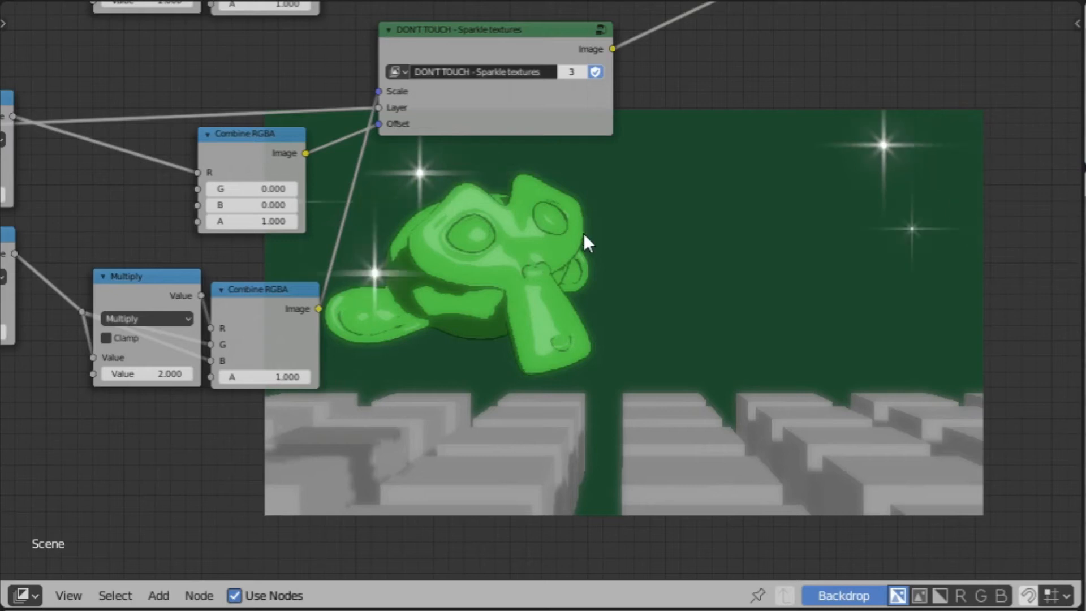
middle_click_drag(584, 229, 468, 375)
left_click(470, 181)
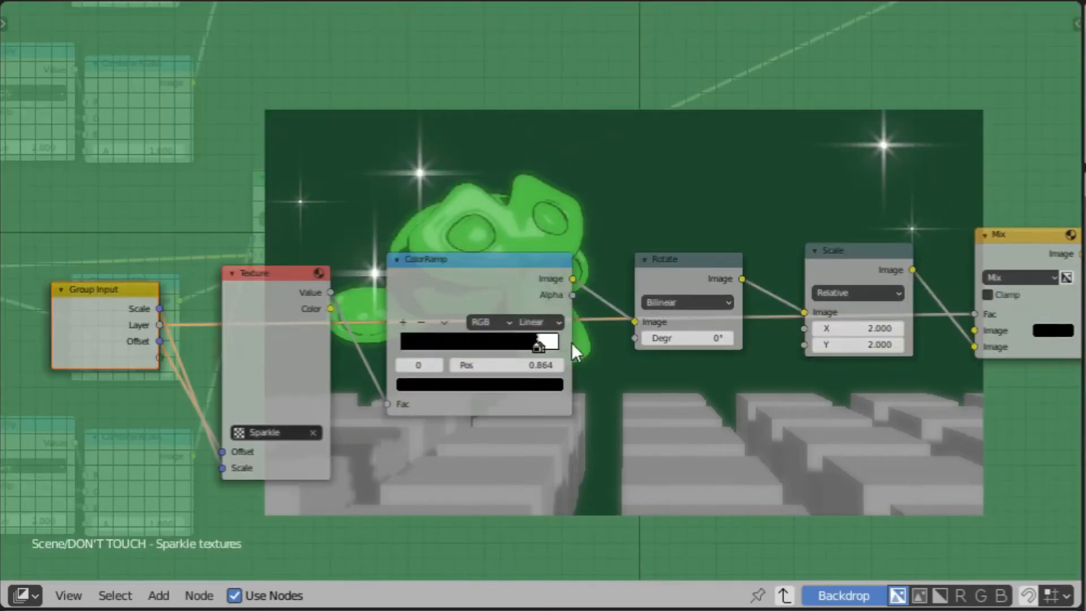
scroll(535, 353, "up", 2)
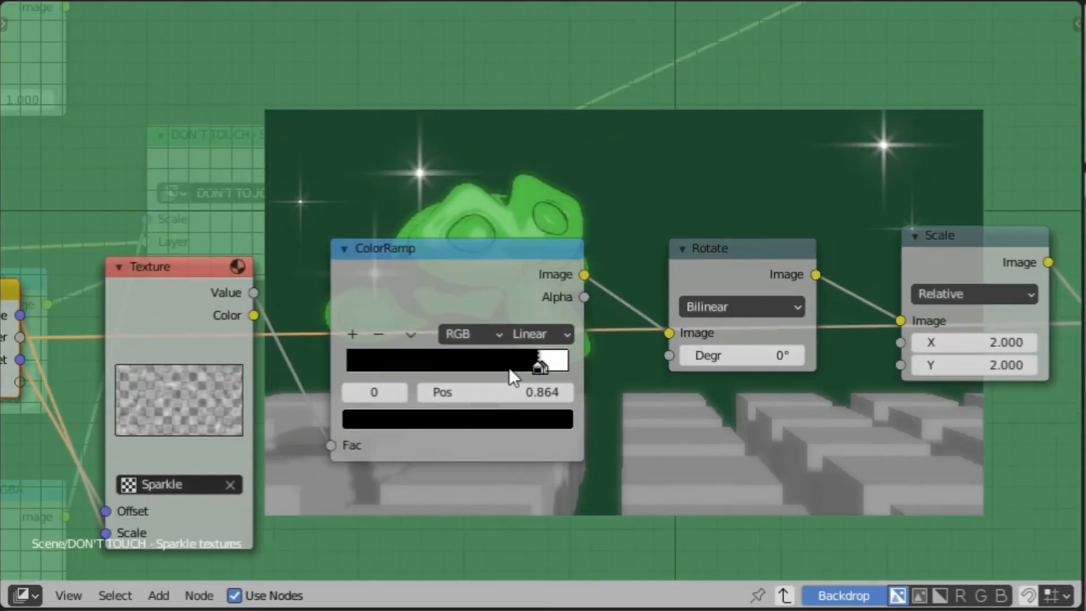
mouse_move(530, 390)
left_mouse_down()
mouse_move(507, 391)
mouse_move(529, 390)
left_mouse_up()
mouse_move(528, 390)
middle_mouse_down()
mouse_move(561, 388)
mouse_move(528, 412)
middle_mouse_up()
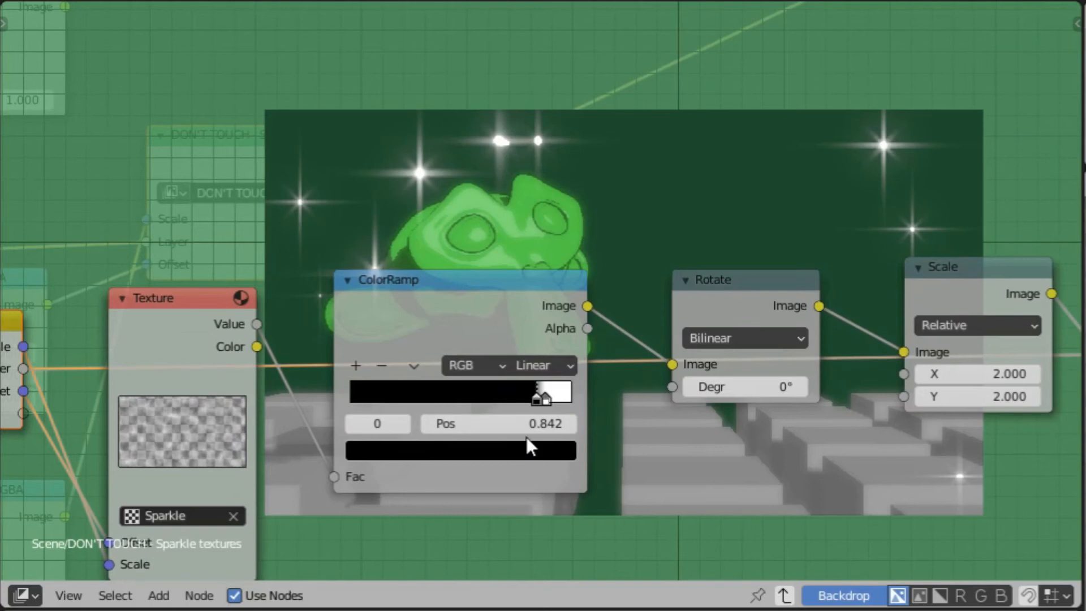
Check the denser sparkles in the backdrop, stop the animation playback and leave the sparkle node group.
middle_click_drag(563, 331, 477, 224)
middle_click_drag(668, 467, 567, 400)
middle_click_drag(719, 370, 601, 213)
key("space")
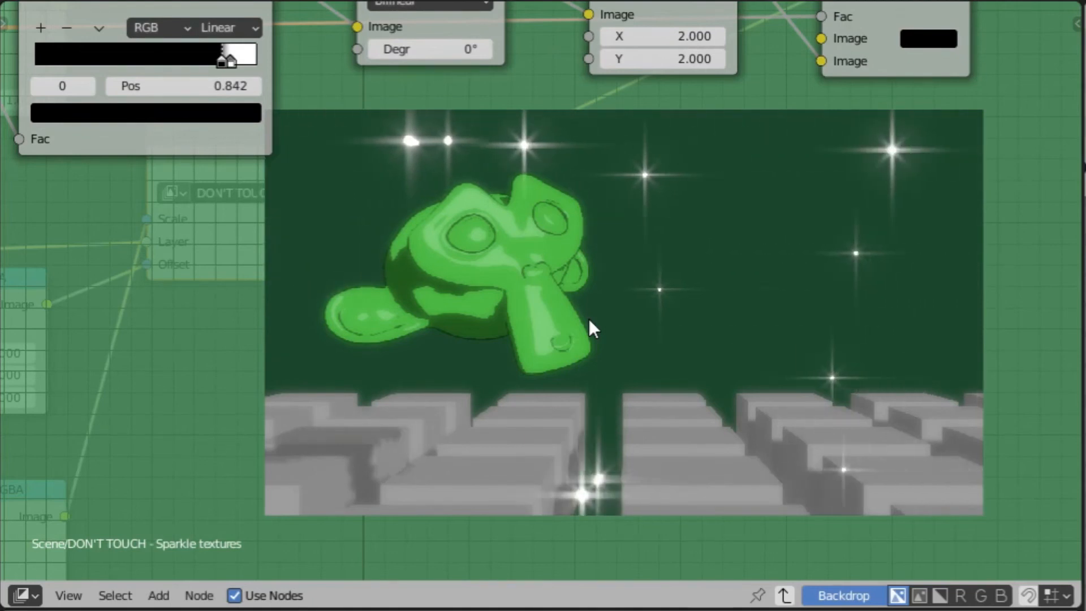
key("Tab")
Add a Viewer node, feed it with the third sparkle group's Image and disable its Use Alpha option.
scroll(605, 263, "down", 3)
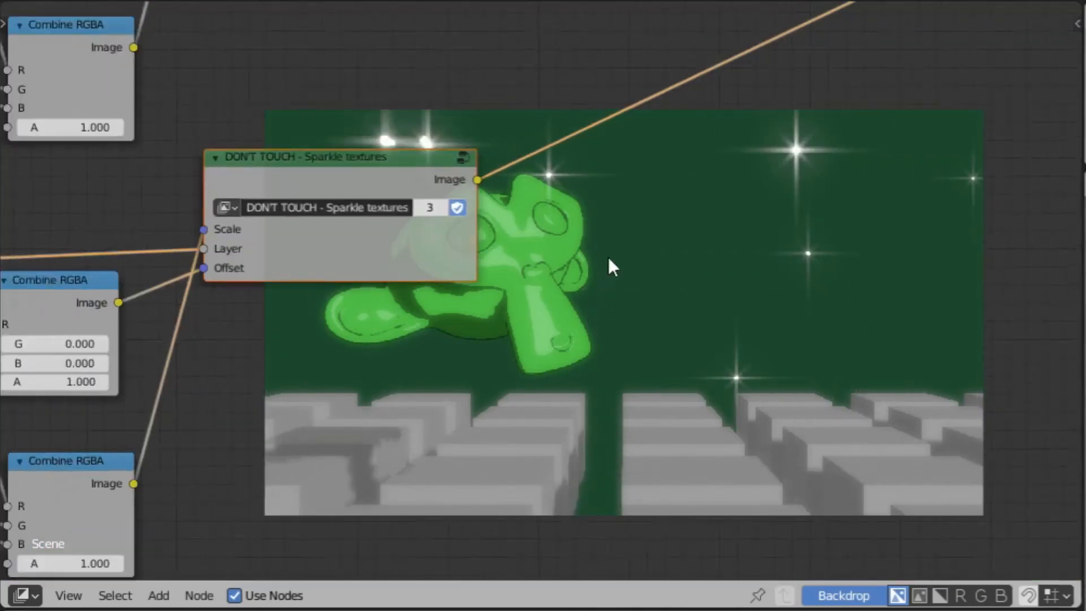
scroll(621, 263, "up", 2)
key("shift+a")
mouse_move(618, 243)
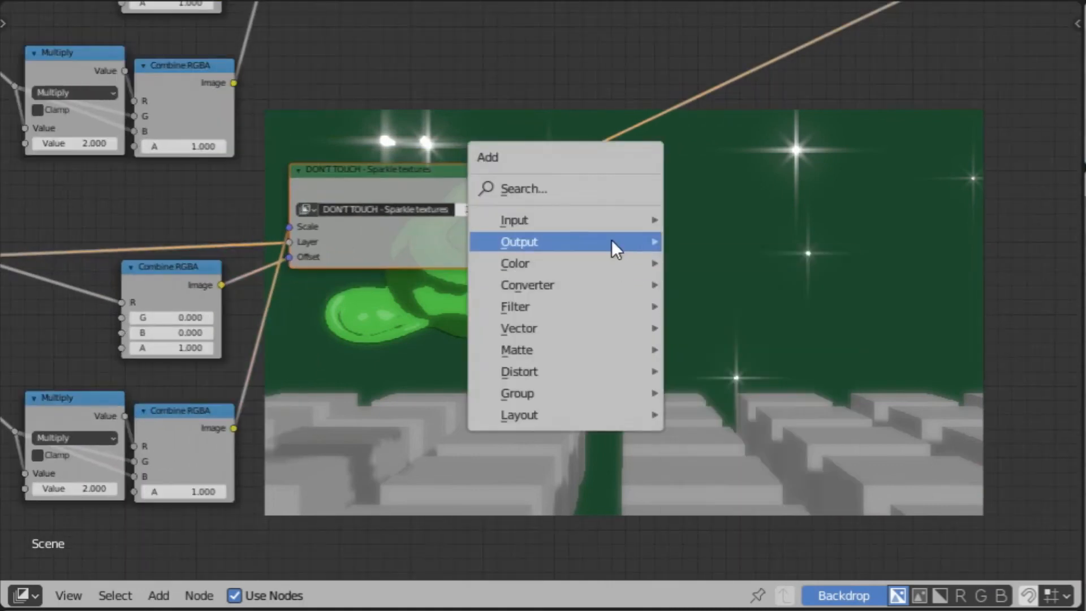
left_click(754, 335)
left_click(615, 238)
left_click_drag(505, 188, 613, 280)
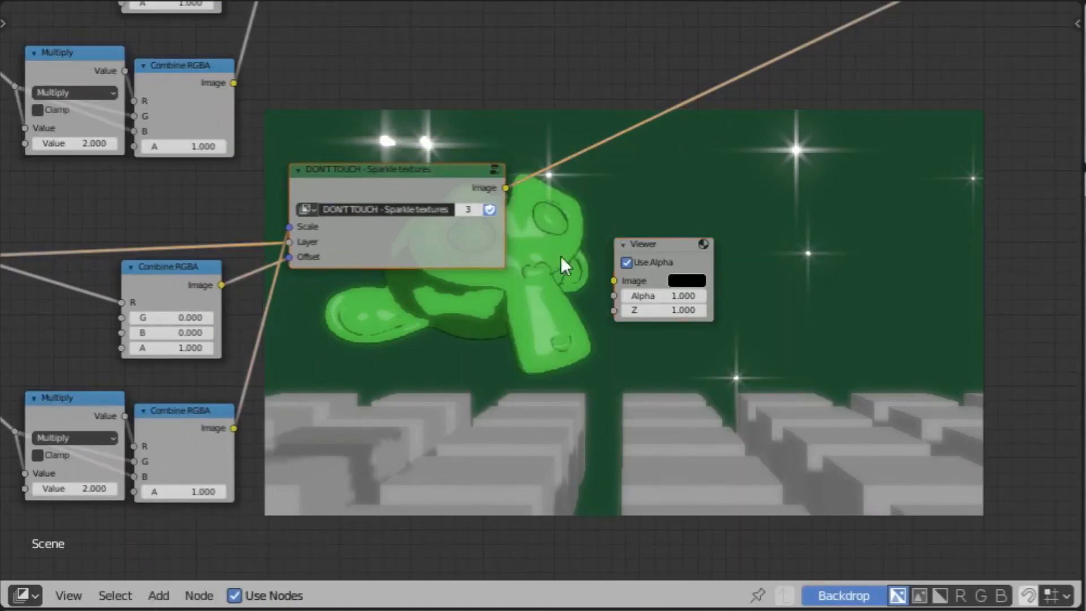
left_click(626, 262)
Set the multipliers of the second sparkle group's offset and scale Multiply nodes to 2.
mouse_move(495, 278)
middle_mouse_down()
mouse_move(686, 300)
mouse_move(778, 272)
middle_mouse_up()
middle_click_drag(474, 328, 646, 301)
middle_click_drag(453, 355, 596, 340)
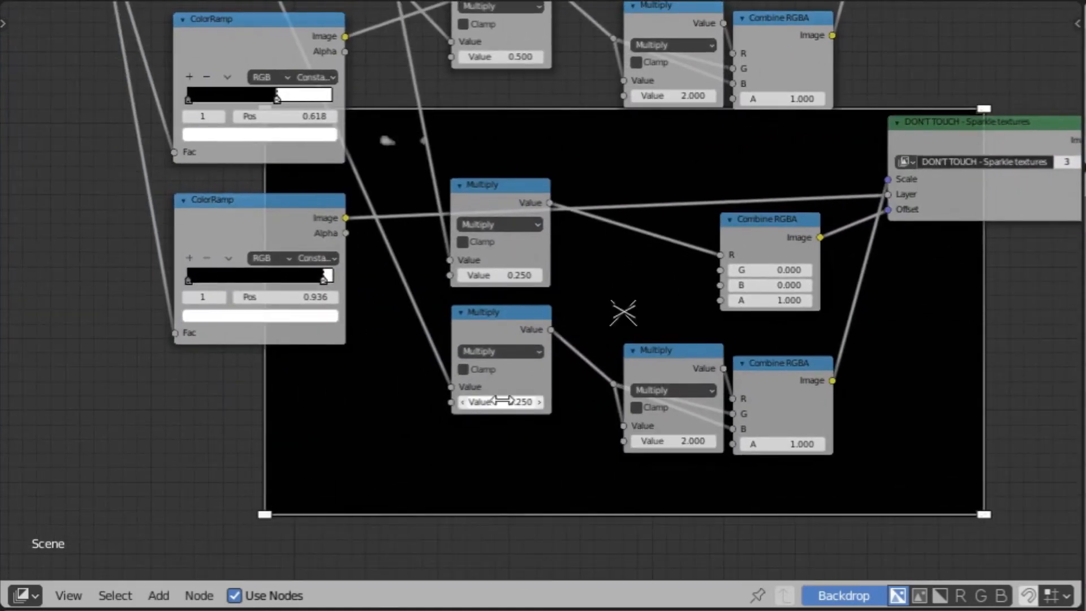
middle_click_drag(514, 345, 419, 460)
middle_click_drag(427, 249, 409, 458)
left_click(395, 254)
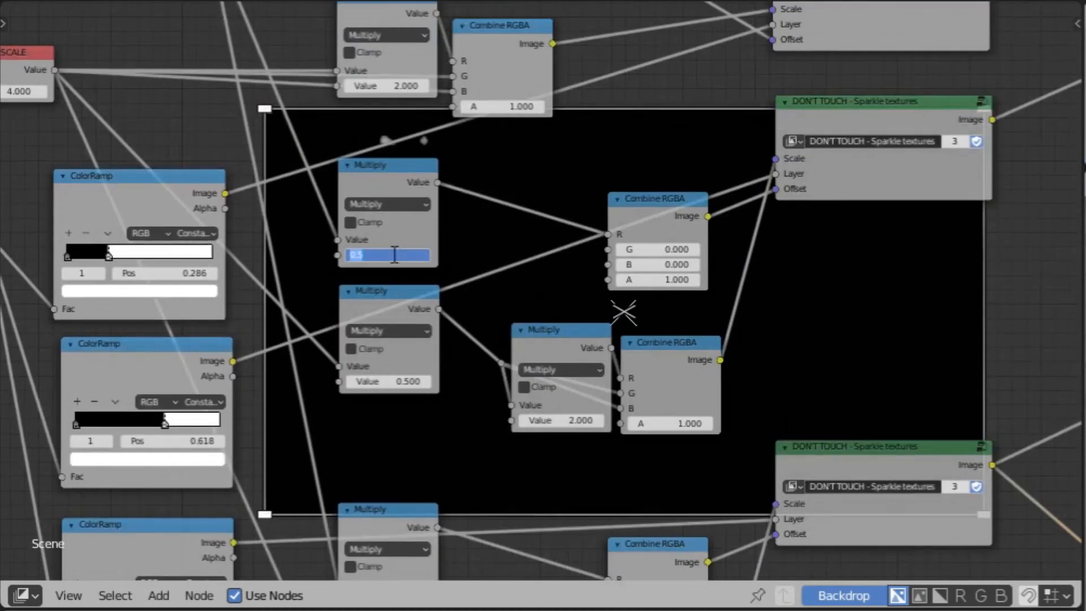
middle_click_drag(408, 378, 392, 275)
left_click(375, 153)
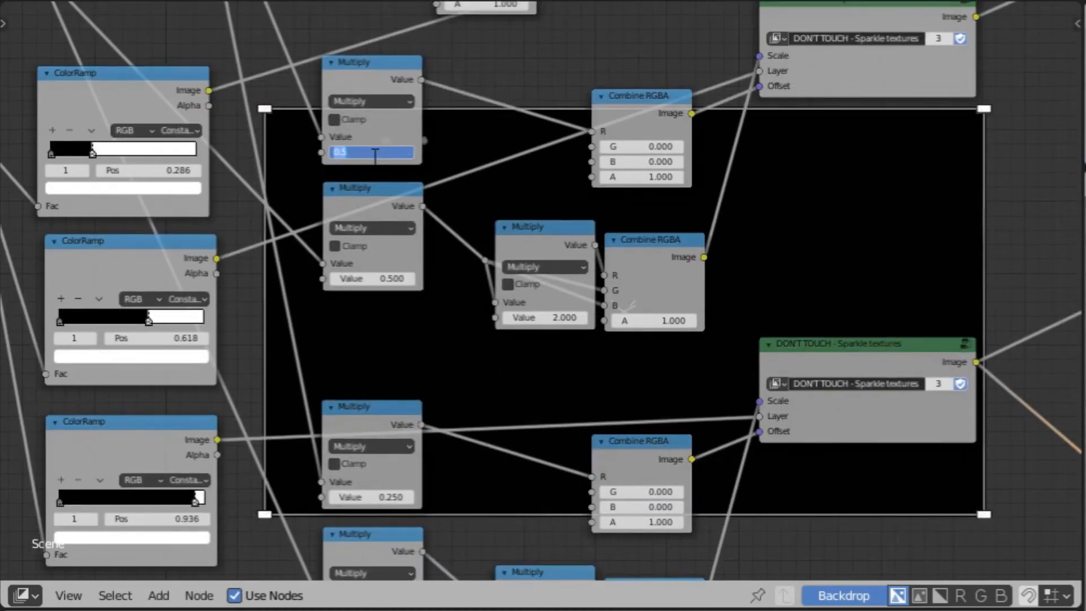
type("2")
key("Return")
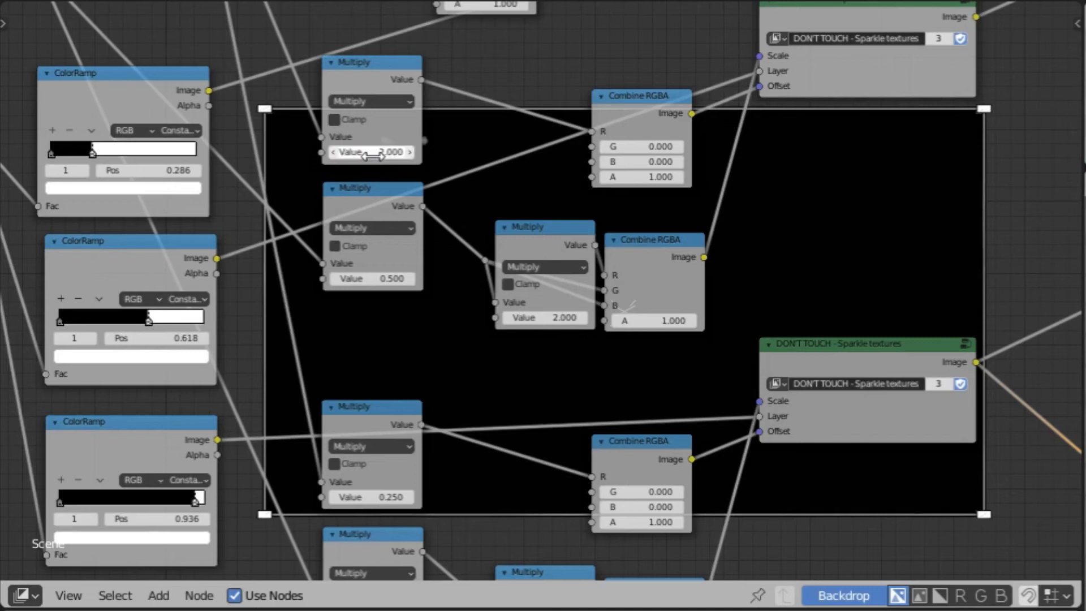
left_click(368, 278)
type("2")
key("Return")
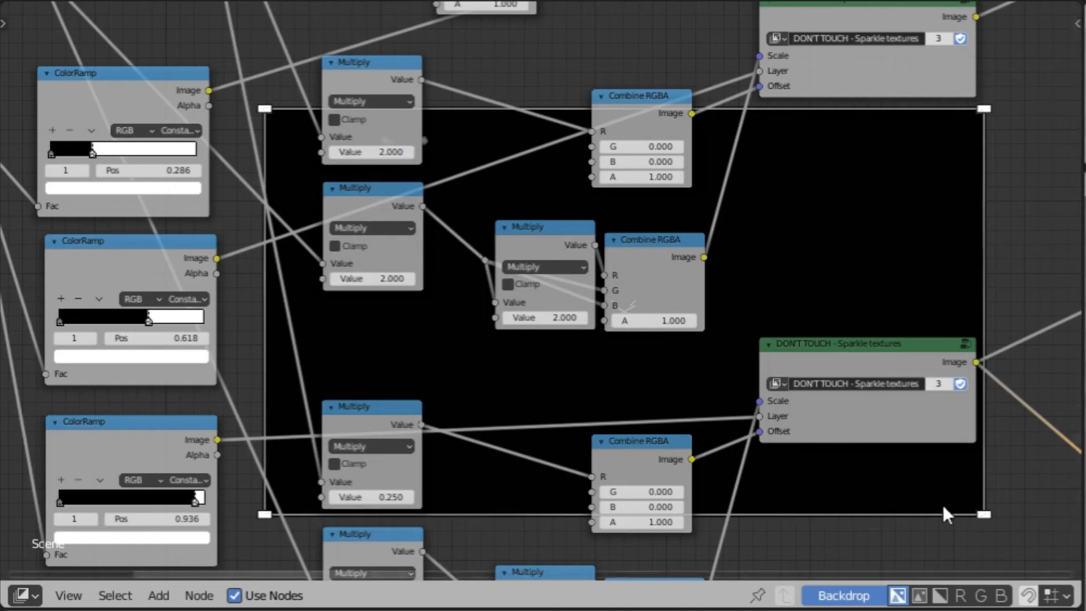
Set the multipliers of the third sparkle group's offset and scale Multiply nodes to 4.
scroll(582, 320, "down", 8, "shift")
left_click(390, 305)
type("4")
key("Return")
left_click(373, 432)
type("4")
key("Return")
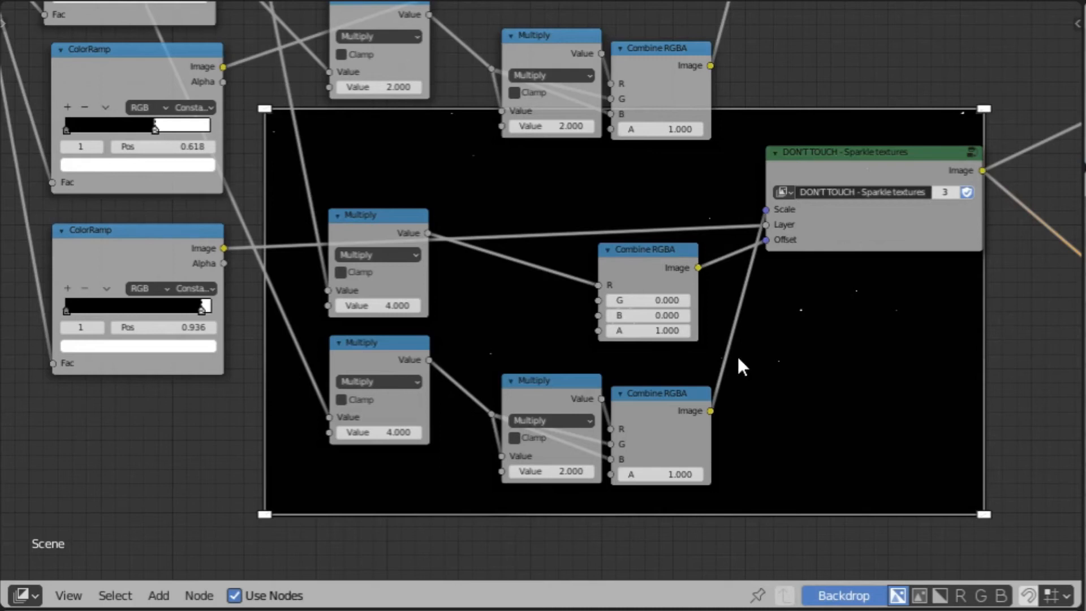
Delete the Viewer node connected to the third sparkle group.
middle_click_drag(938, 333, 444, 388)
scroll(465, 301, "up", 1)
left_click_drag(539, 269, 580, 244)
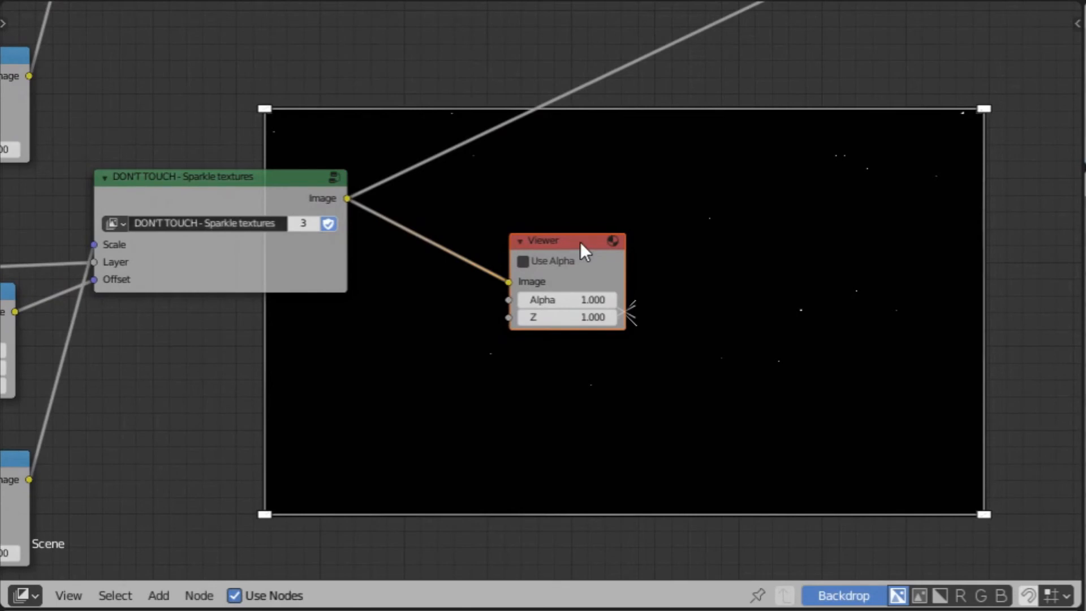
middle_click_drag(757, 232, 647, 255)
middle_click_drag(652, 299, 478, 338)
key("x")
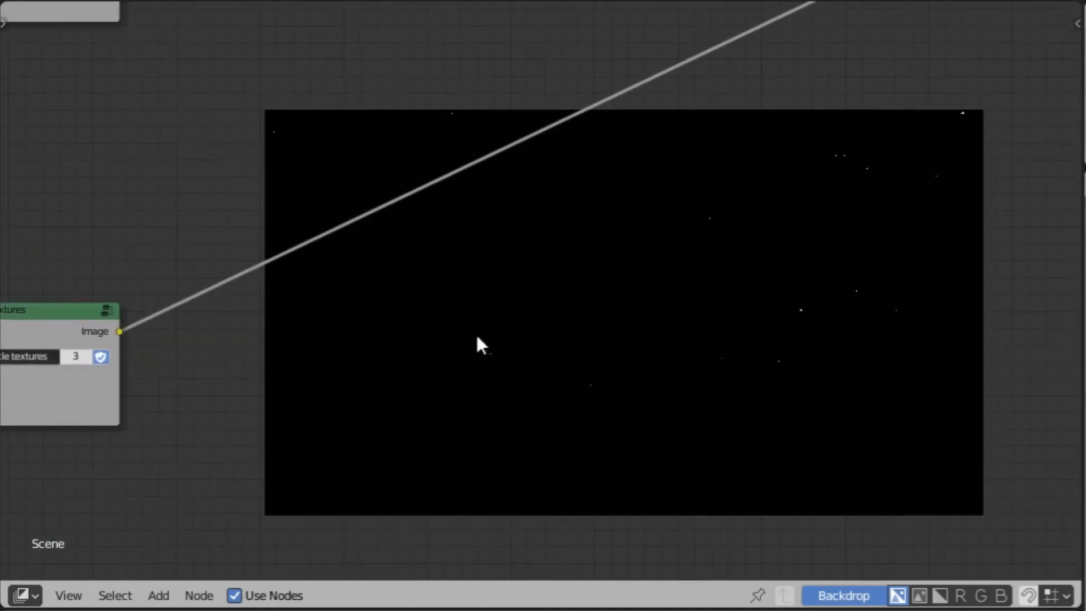
Move the third sparkle group's offset Multiply node slightly and set its multiplier to 0.25.
middle_click_drag(744, 189, 417, 356)
scroll(741, 246, "down", 3)
middle_click_drag(741, 246, 516, 77)
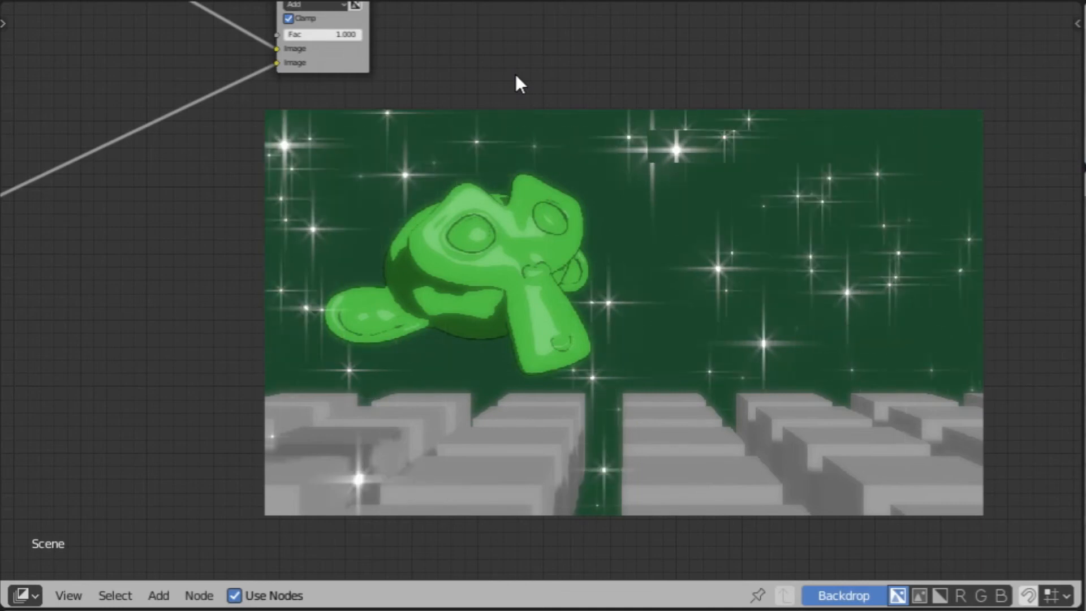
middle_click_drag(518, 69, 606, 67)
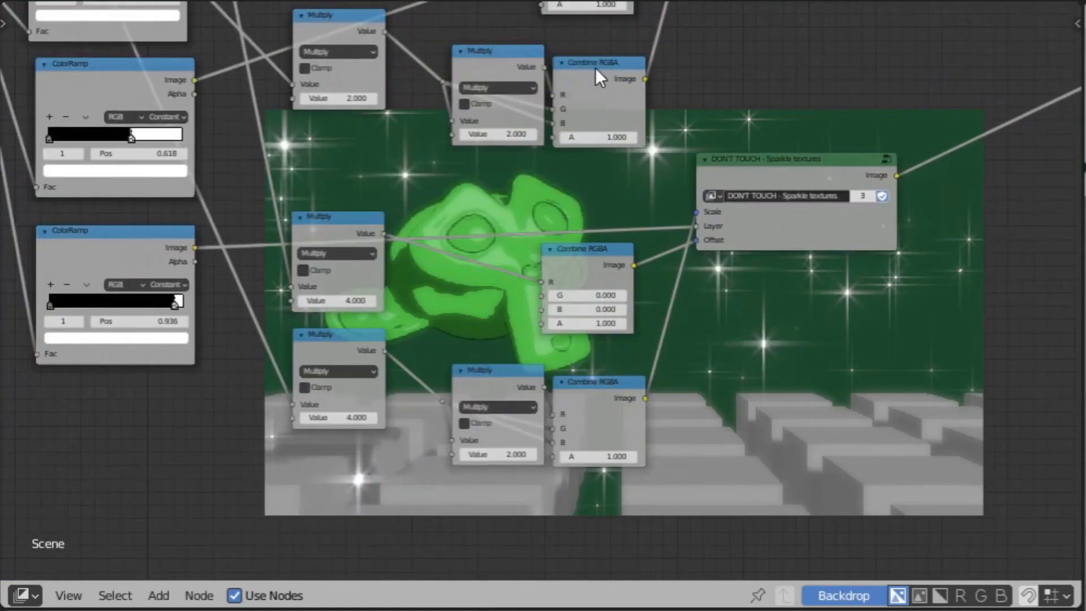
scroll(547, 93, "up", 1)
left_click_drag(302, 216, 313, 195)
middle_click_drag(346, 38, 364, 199)
middle_click_drag(343, 429, 304, 306)
double_click(297, 324)
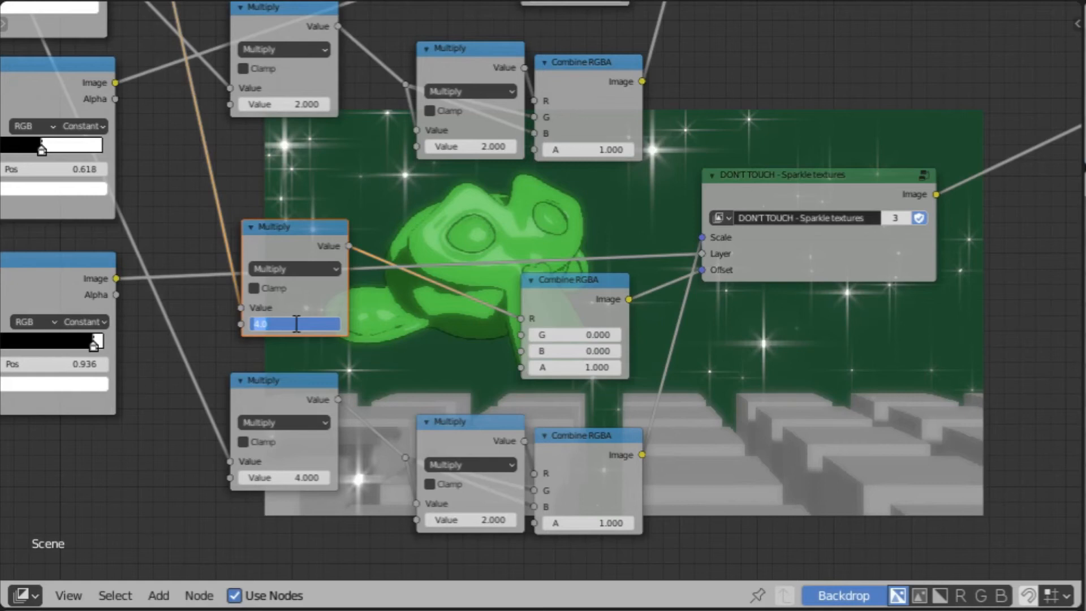
type(".25")
key("Return")
Set the multiplier of the second sparkle group's offset Multiply node to 0.5.
middle_click_drag(326, 96, 345, 305)
left_click(301, 176)
type(".5")
key("Return")
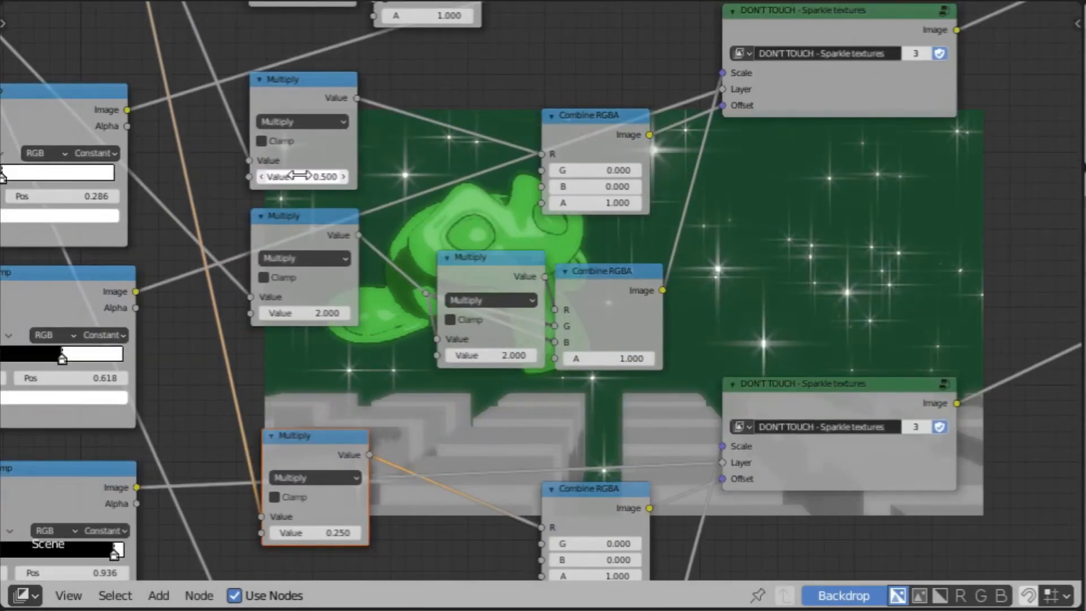
Examine the sparkle animation in the backdrop and how the three ColorRamp masks feed the sparkle groups.
middle_click_drag(714, 320, 700, 444)
middle_click_drag(713, 315, 681, 259)
middle_click_drag(769, 381, 459, 107)
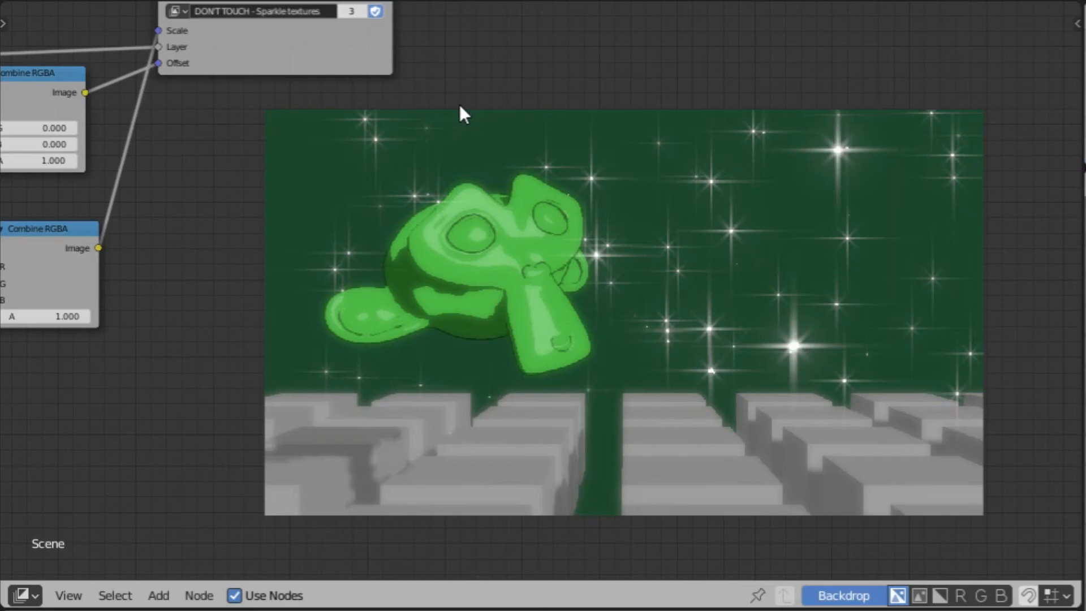
scroll(636, 162, "down", 2)
middle_click_drag(594, 164, 597, 278)
scroll(598, 358, "down", 2)
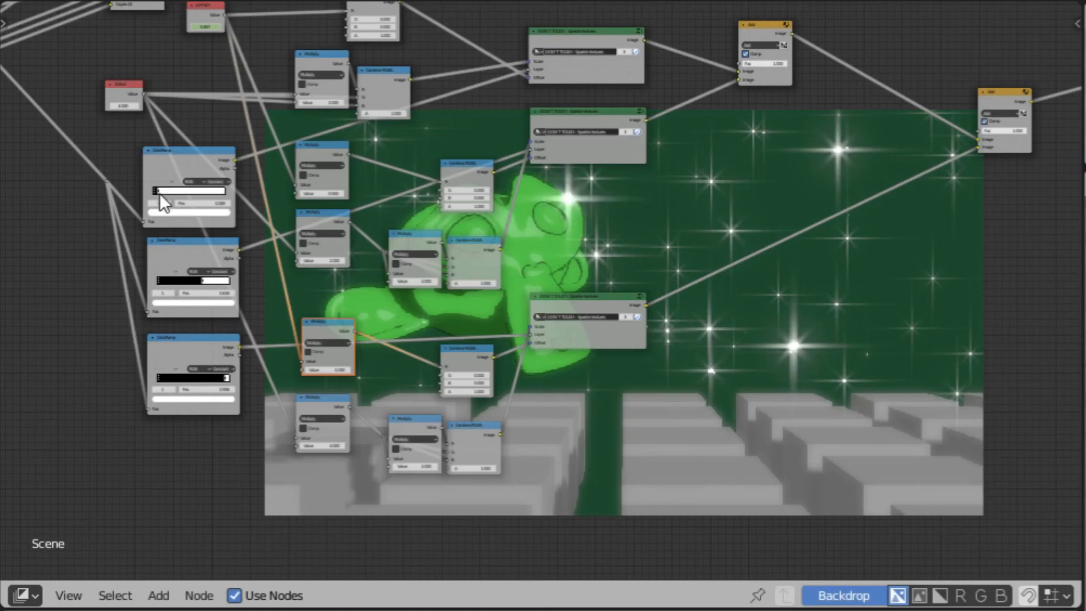
middle_click_drag(428, 235, 575, 315)
scroll(535, 240, "up", 2)
scroll(521, 245, "down", 3)
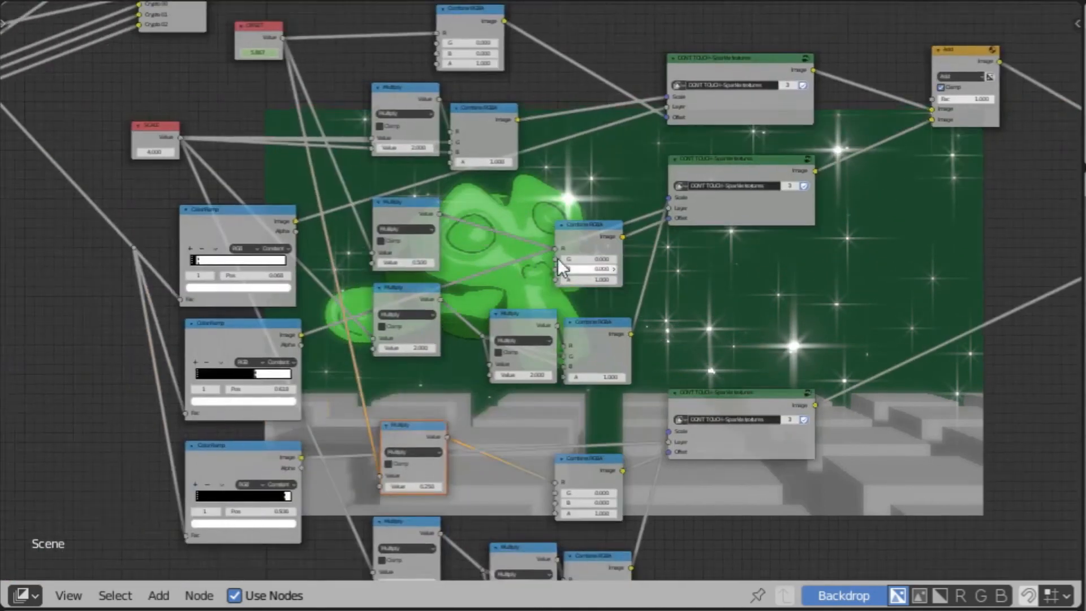
Remove the black stop from the first sparkle group's mask ColorRamp and place the remaining white stop at position 0.
scroll(231, 260, "up", 3)
middle_click_drag(232, 261, 280, 254)
left_click_drag(188, 249, 209, 250)
middle_click_drag(269, 120, 279, 274)
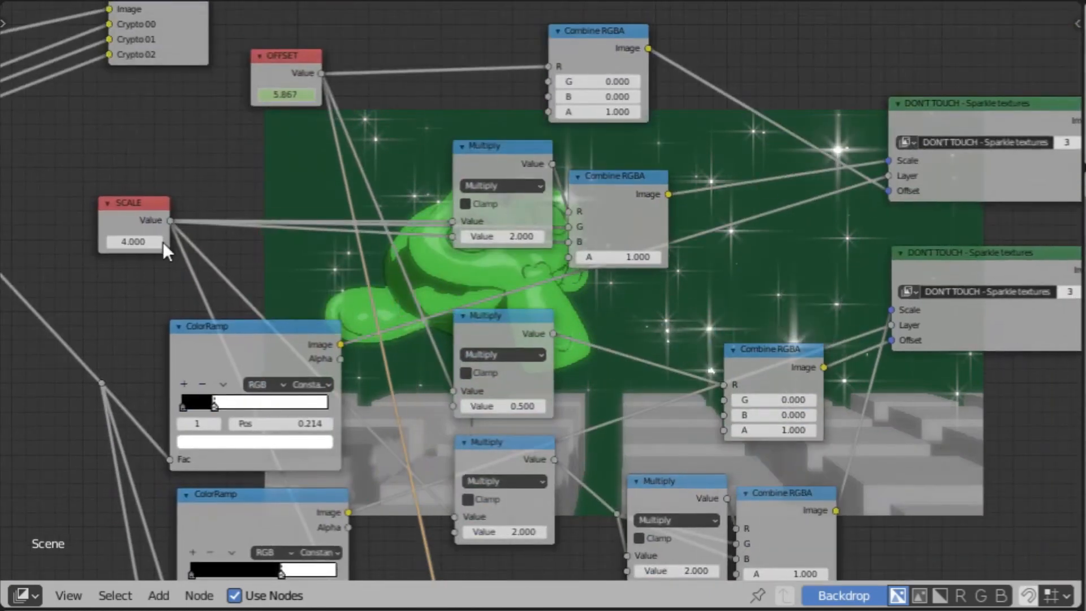
left_click(136, 242)
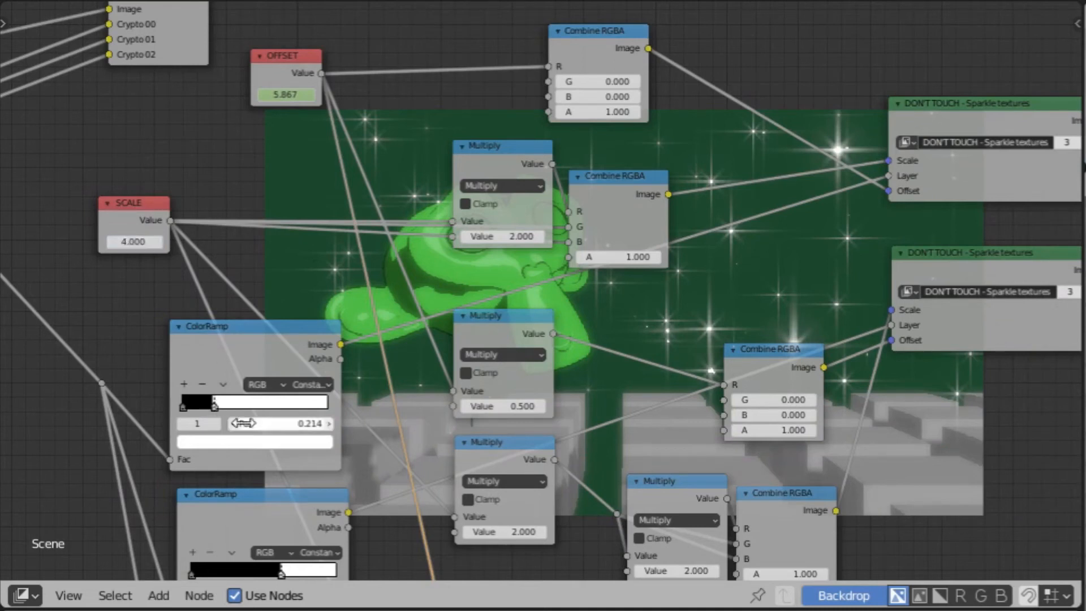
left_click(184, 403)
left_click(202, 384)
left_click_drag(203, 404, 168, 399)
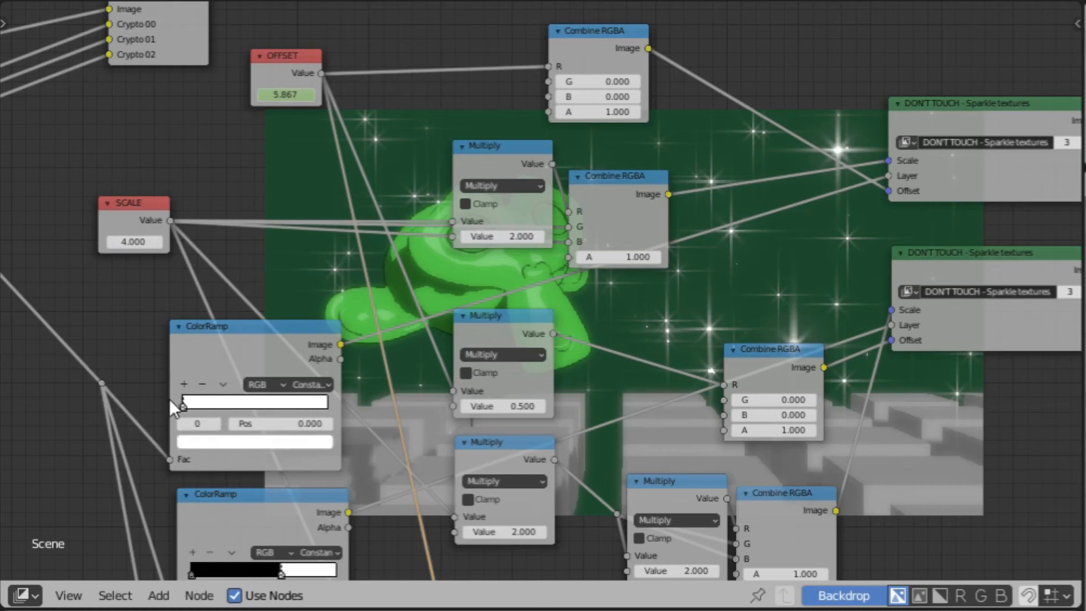
Set the white stop of the second sparkle group's mask ColorRamp to position 0.5.
middle_click_drag(442, 422, 323, 136)
left_click_drag(163, 285, 150, 283)
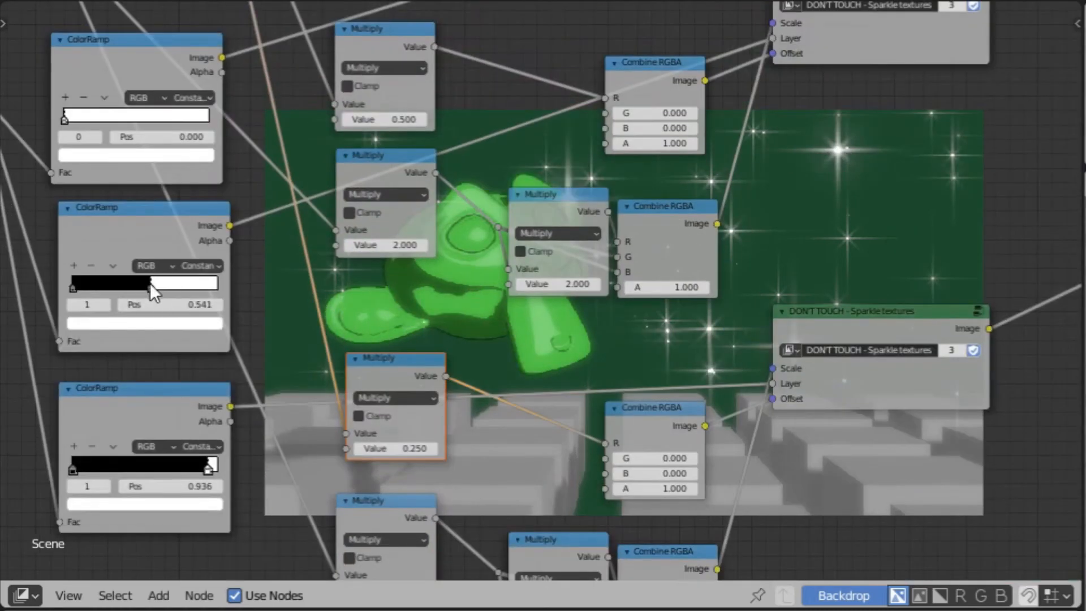
left_click(168, 304)
key("BackSpace")
type("0.5")
key("Return")
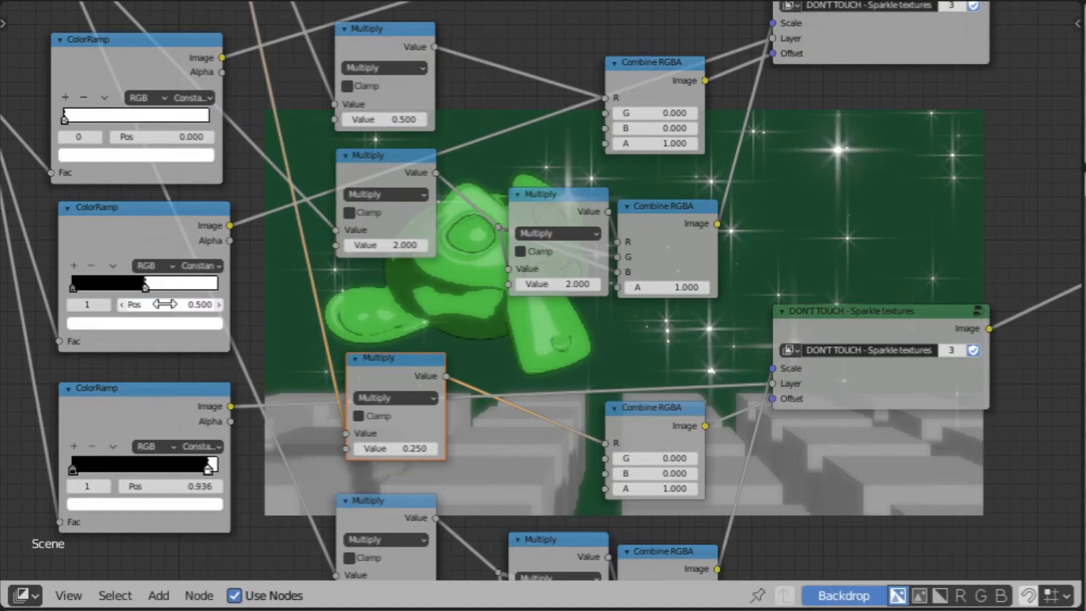
Set the white stop of the third sparkle group's mask ColorRamp to position 0.9.
middle_click_drag(333, 424, 381, 209)
scroll(382, 209, "up", 2)
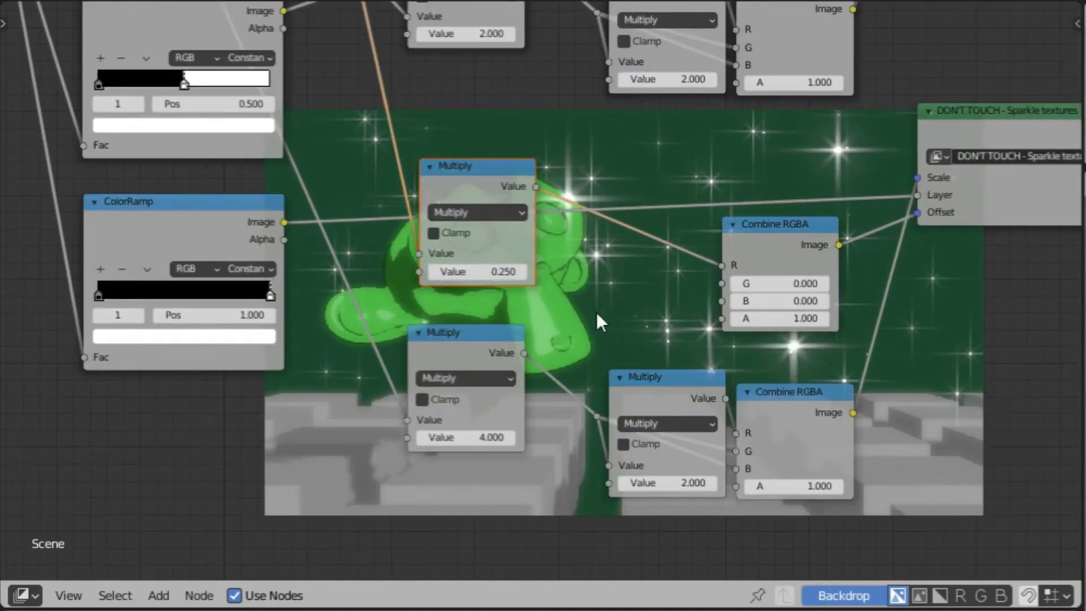
left_click(266, 291)
left_click(243, 315)
type(".9")
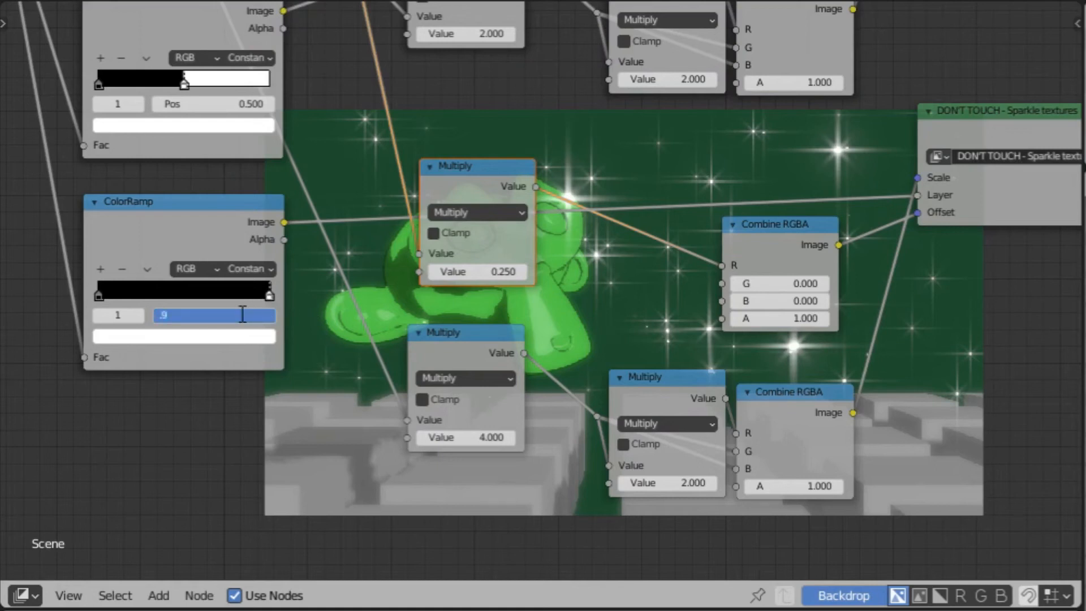
key("Return")
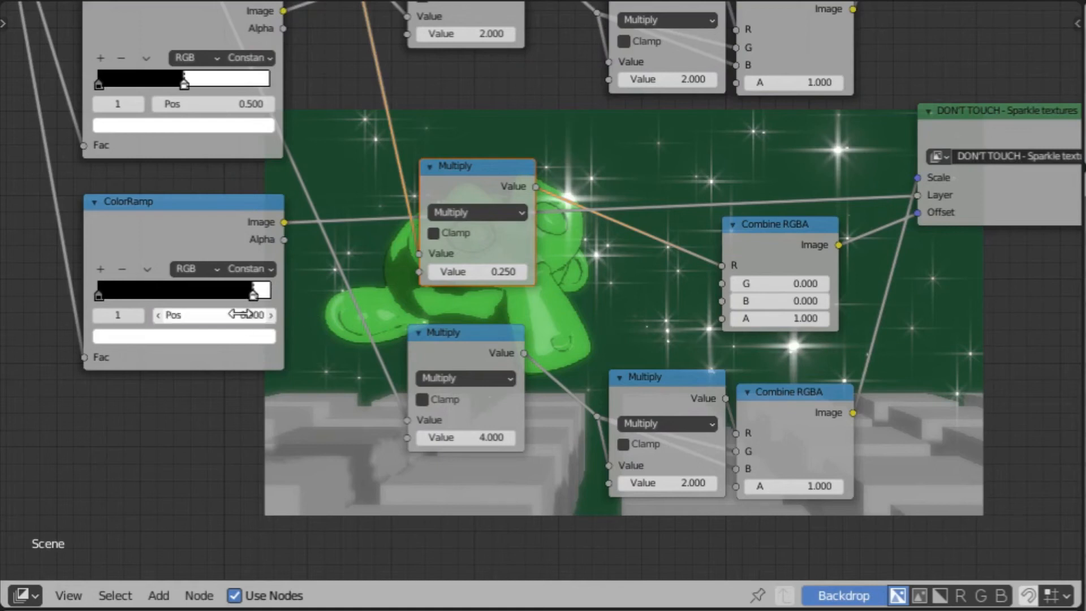
Check the sparkles in the backdrop and move the third sparkle group node slightly closer to the second Add node.
middle_click_drag(802, 317, 517, 196)
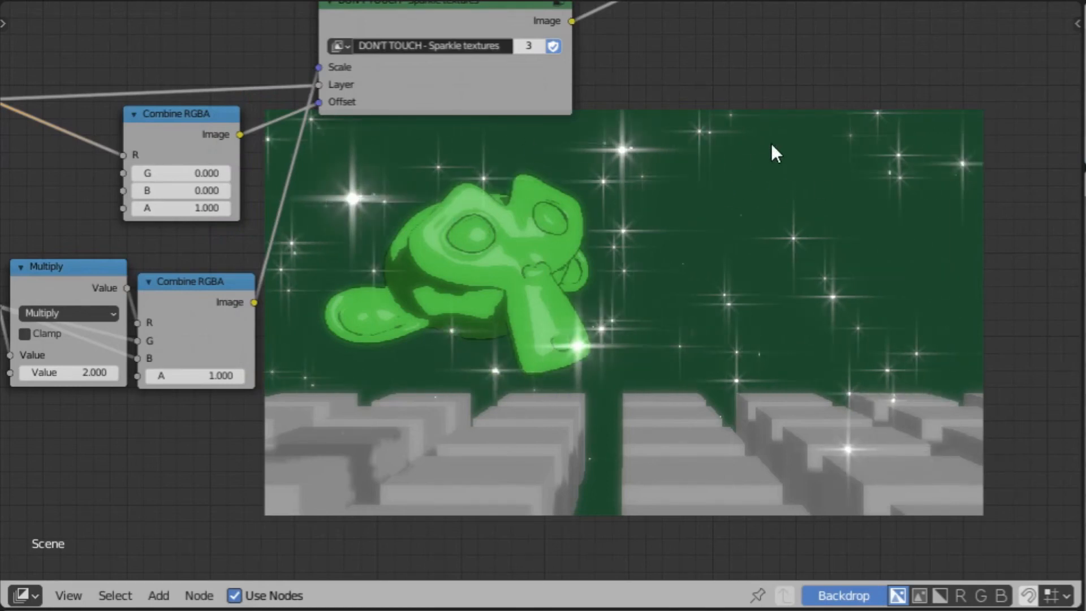
scroll(644, 105, "down", 1)
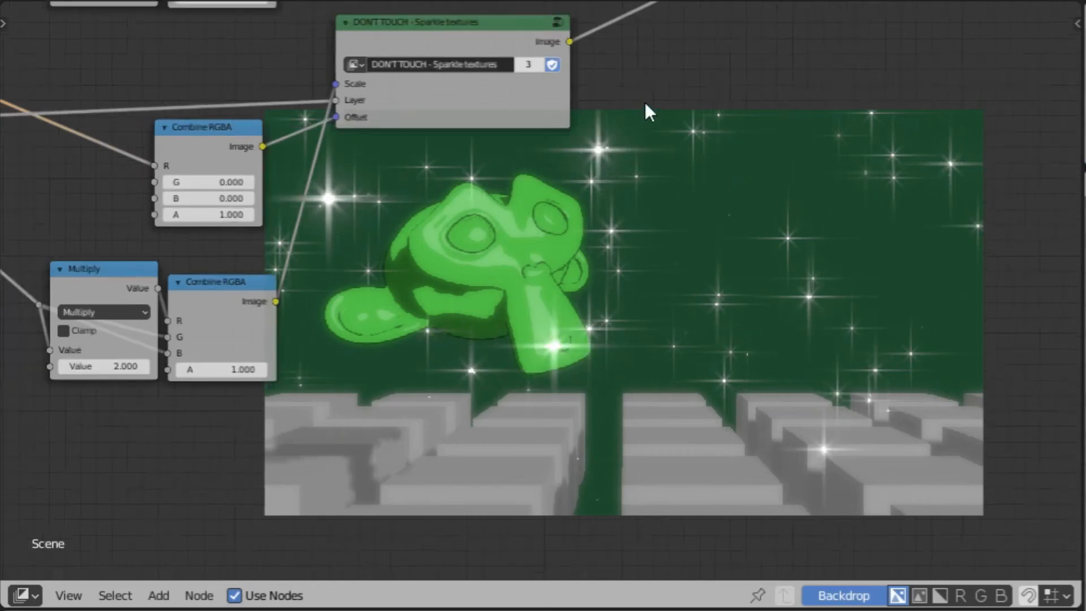
scroll(645, 105, "down", 1)
middle_click_drag(509, 111, 399, 281)
left_click_drag(370, 257, 411, 244)
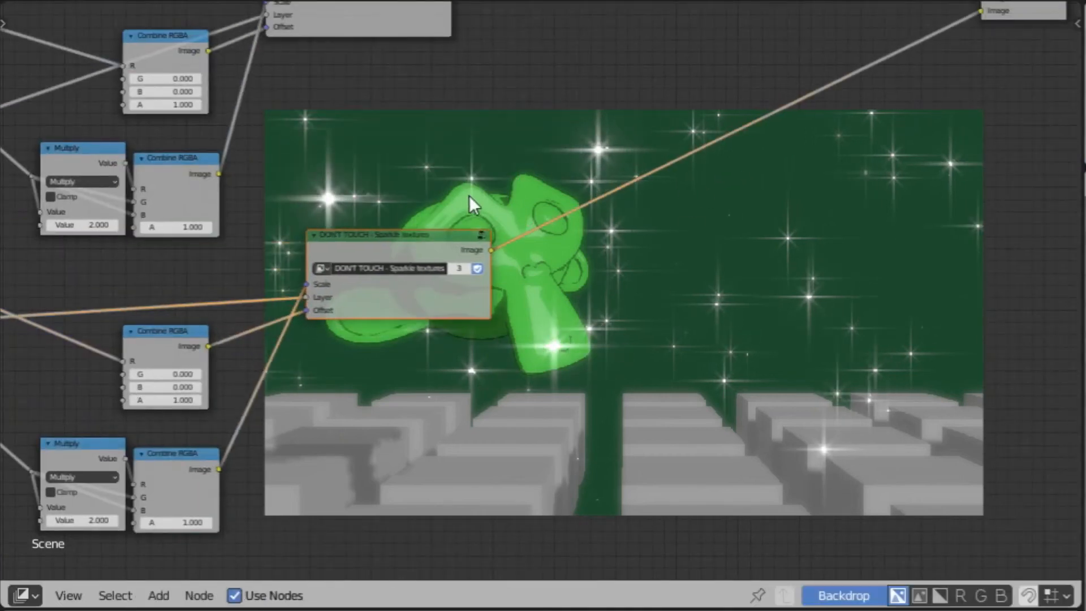
scroll(602, 213, "down", 8)
middle_click_drag(602, 213, 578, 302)
scroll(346, 372, "up", 6)
middle_click_drag(346, 371, 627, 261)
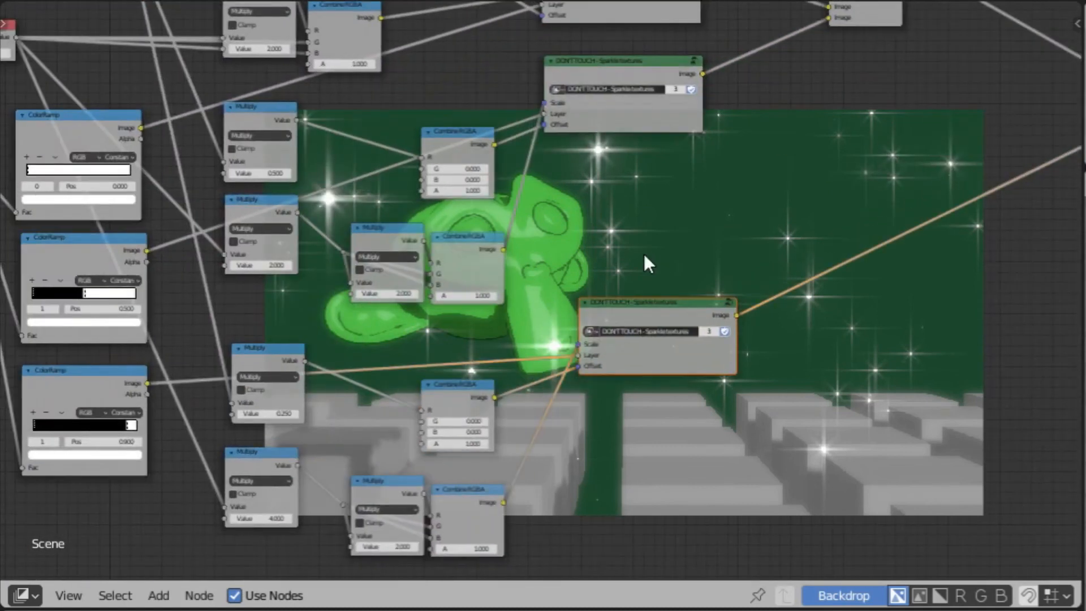
middle_click_drag(606, 309, 605, 150)
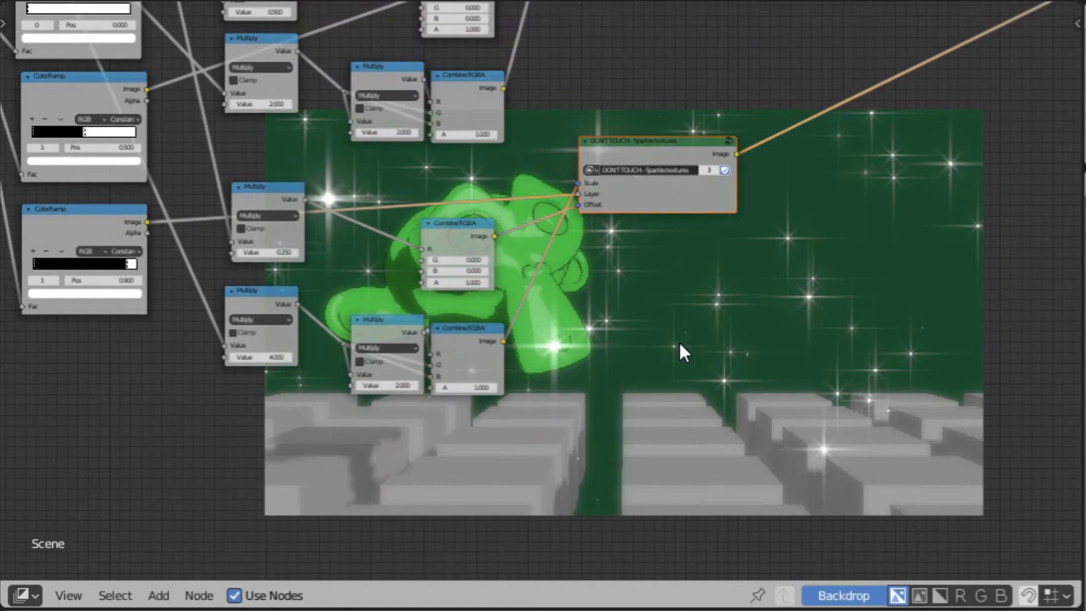
scroll(705, 279, "down", 3)
middle_click_drag(705, 279, 606, 395)
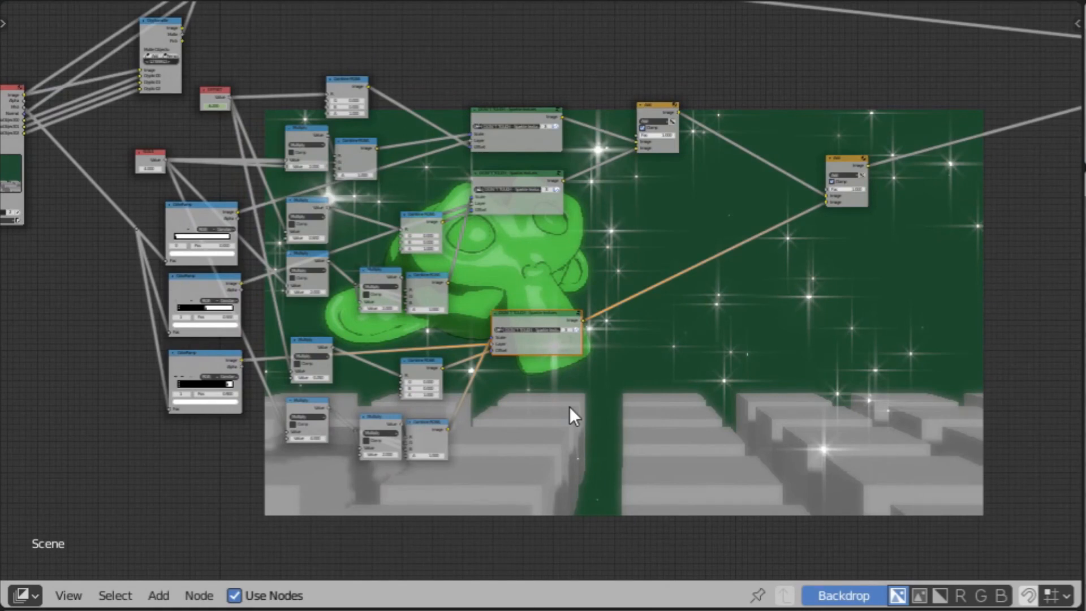
key("a")
key("a")
key("c")
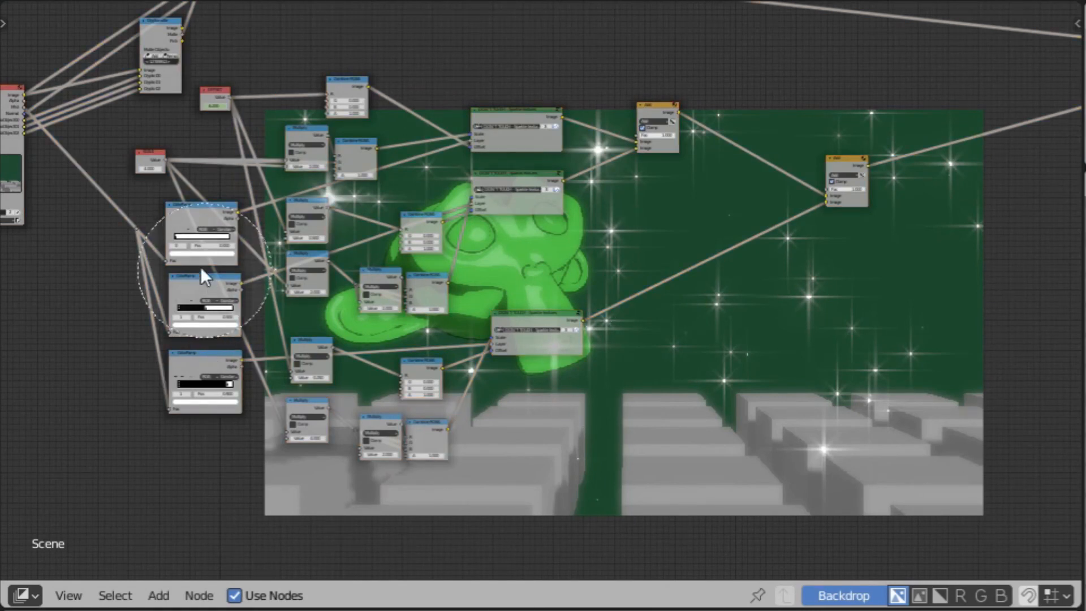
mouse_move(171, 258)
left_mouse_down()
mouse_move(222, 329)
mouse_move(284, 194)
mouse_move(372, 141)
mouse_move(517, 186)
mouse_move(681, 154)
mouse_move(825, 204)
left_mouse_up()
right_click(823, 231)
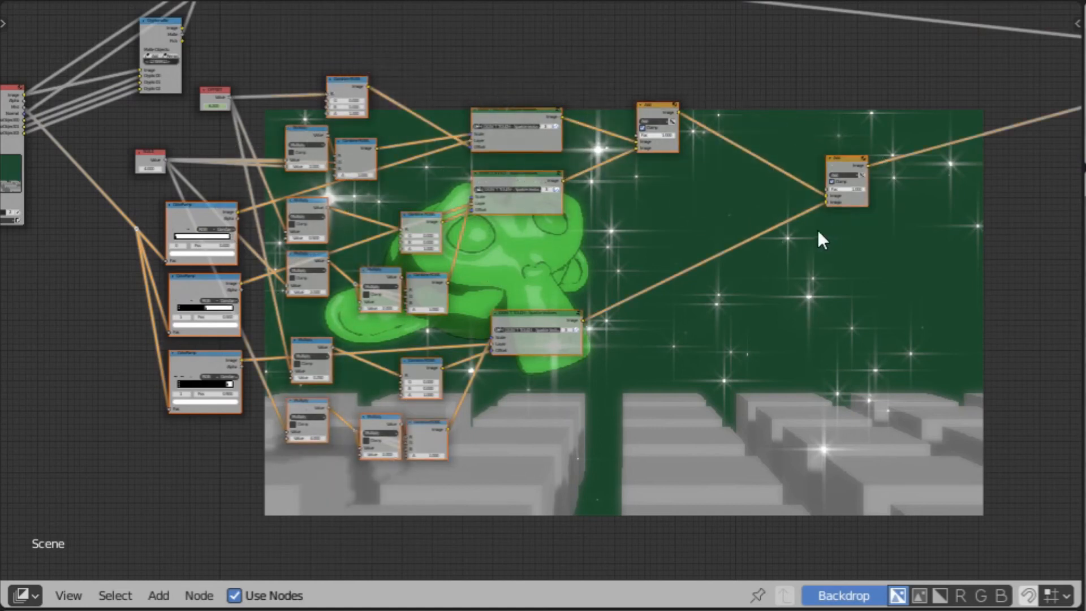
middle_click_drag(792, 240, 270, 388)
middle_click_drag(647, 302, 460, 331)
key("c")
mouse_move(531, 277)
left_mouse_down()
mouse_move(781, 237)
mouse_move(615, 365)
mouse_move(562, 385)
left_mouse_up()
right_click(531, 367)
Insert reroute points on the OFFSET and SCALE value links where they branch out to the sparkle layers.
middle_click_drag(437, 330, 879, 273)
middle_click_drag(379, 250, 692, 266)
middle_click_drag(303, 271, 380, 383)
scroll(373, 362, "up", 3)
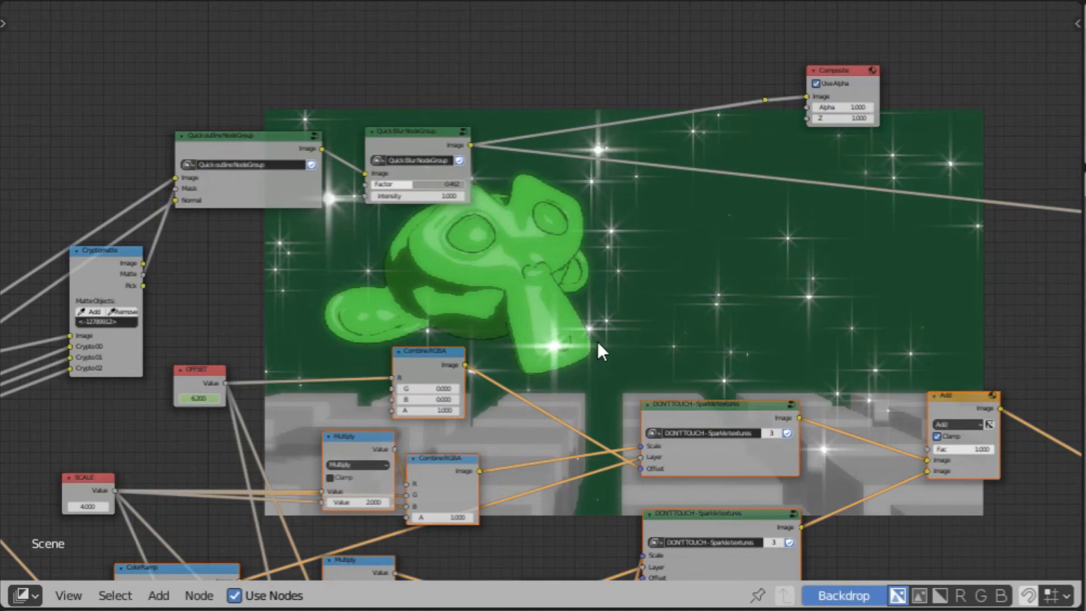
middle_click_drag(479, 363, 542, 138)
middle_click_drag(595, 248, 697, 217)
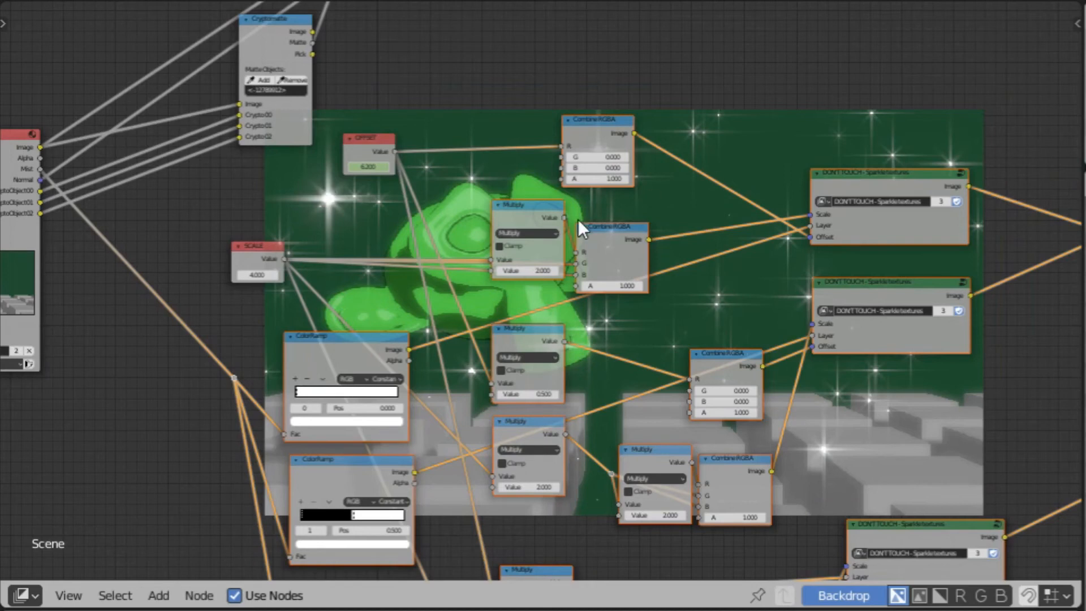
scroll(430, 185, "up", 2)
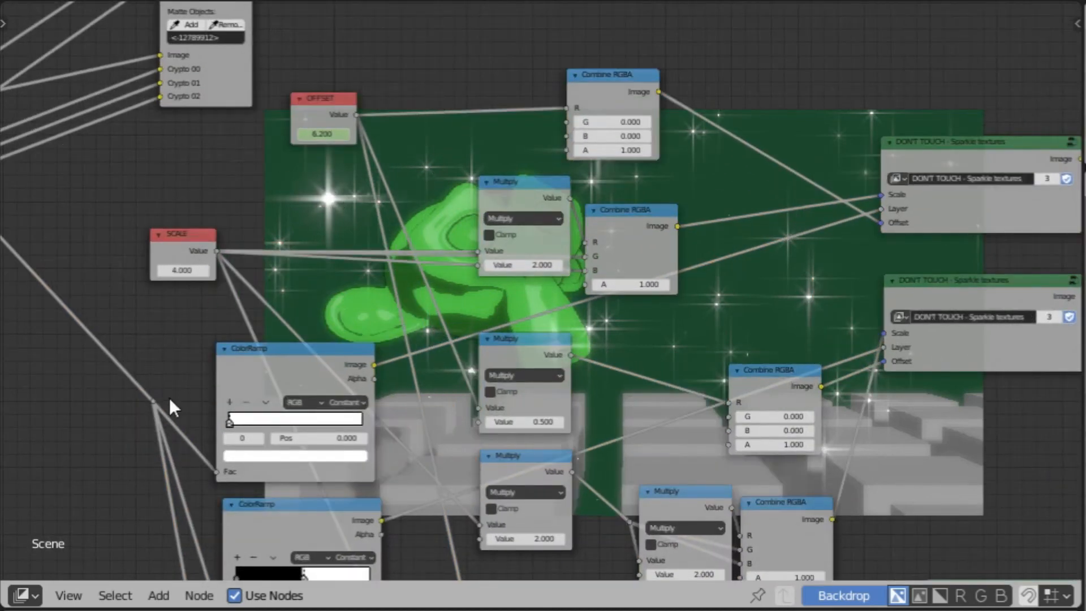
left_click(176, 352)
mouse_move(453, 82)
right_mouse_down("shift")
mouse_move(368, 257)
mouse_move(219, 321)
right_mouse_up("shift")
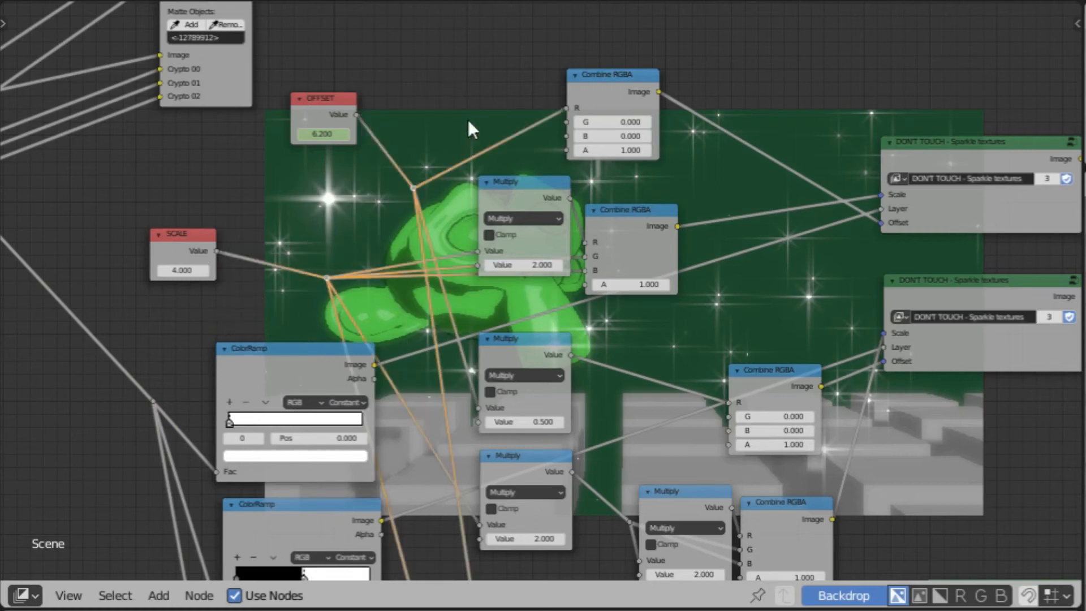
Select all the layered sparkle nodes, from the mask ColorRamps and reroutes through the final mix nodes, and combine them into one group.
scroll(557, 309, "down", 8)
middle_click_drag(645, 327, 455, 203)
key("c")
mouse_move(164, 272)
left_mouse_down()
mouse_move(222, 389)
mouse_move(351, 226)
mouse_move(438, 211)
mouse_move(517, 413)
mouse_move(695, 183)
left_mouse_up()
right_click(687, 192)
middle_click_drag(645, 265, 255, 350)
key("c")
left_click_drag(504, 274, 566, 289)
right_click(548, 288)
middle_click_drag(453, 287, 202, 326)
middle_click_drag(789, 220, 375, 299)
key("c")
mouse_move(404, 275)
left_mouse_down()
mouse_move(454, 227)
mouse_move(632, 271)
mouse_move(507, 360)
mouse_move(410, 396)
left_mouse_up()
right_click(209, 353)
middle_click_drag(209, 353, 663, 335)
scroll(661, 327, "down", 4)
middle_click_drag(366, 325, 632, 274)
middle_click_drag(493, 301, 392, 317)
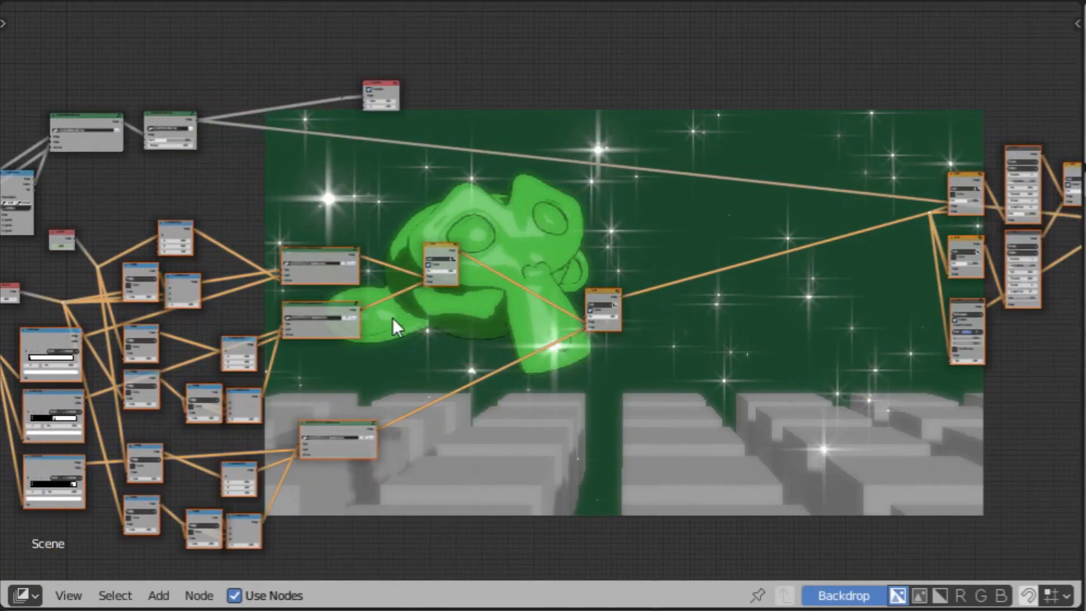
key("ctrl+g")
Inside the new group, move the outlying nodes closer to the sparkle nodes to tidy the layout.
middle_click_drag(575, 285, 275, 291)
middle_click_drag(625, 274, 570, 285)
left_click(532, 278)
key("c")
mouse_move(531, 243)
left_mouse_down()
mouse_move(608, 189)
mouse_move(562, 260)
left_mouse_up()
right_click(563, 260)
key("g")
left_click(528, 346)
left_click_drag(859, 313, 618, 319)
key("g")
left_click(685, 342)
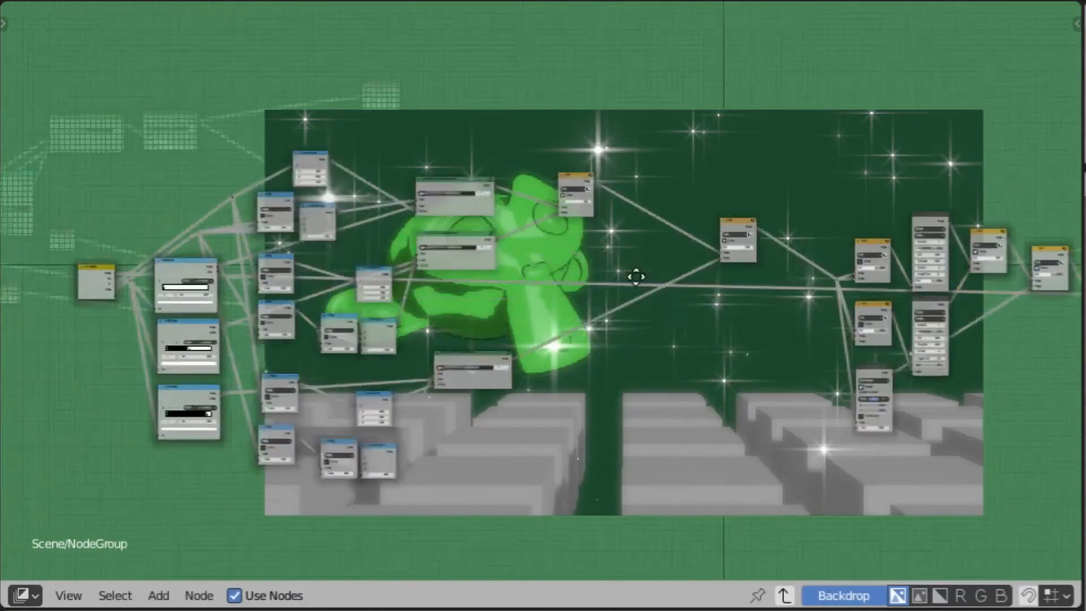
scroll(591, 274, "up", 3)
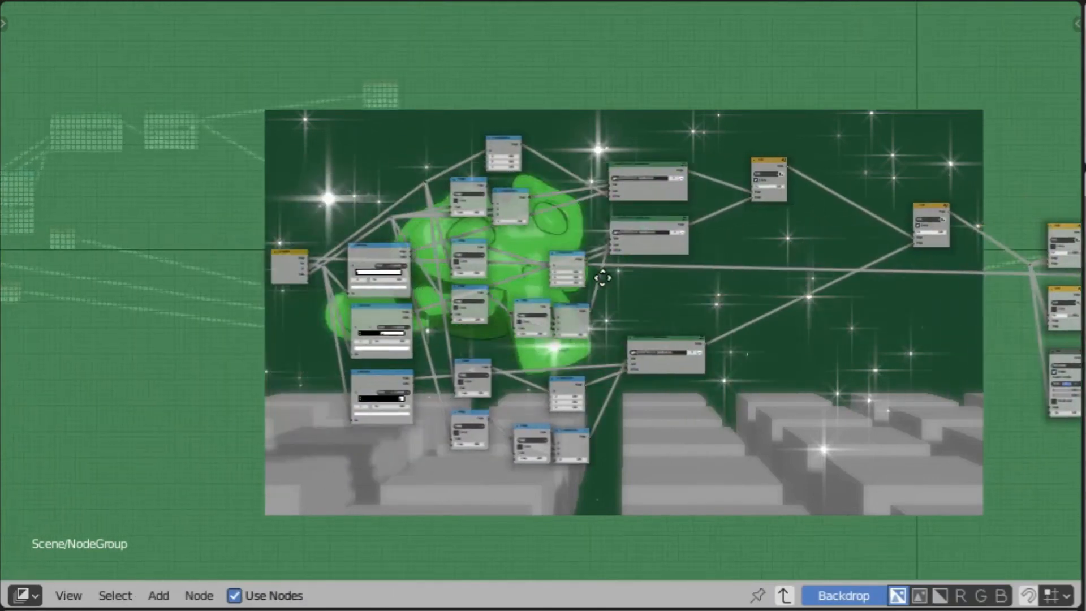
Leave the group, move the new group node closer to the Quick Blur group and widen it.
key("Tab")
key("g")
left_click(283, 172)
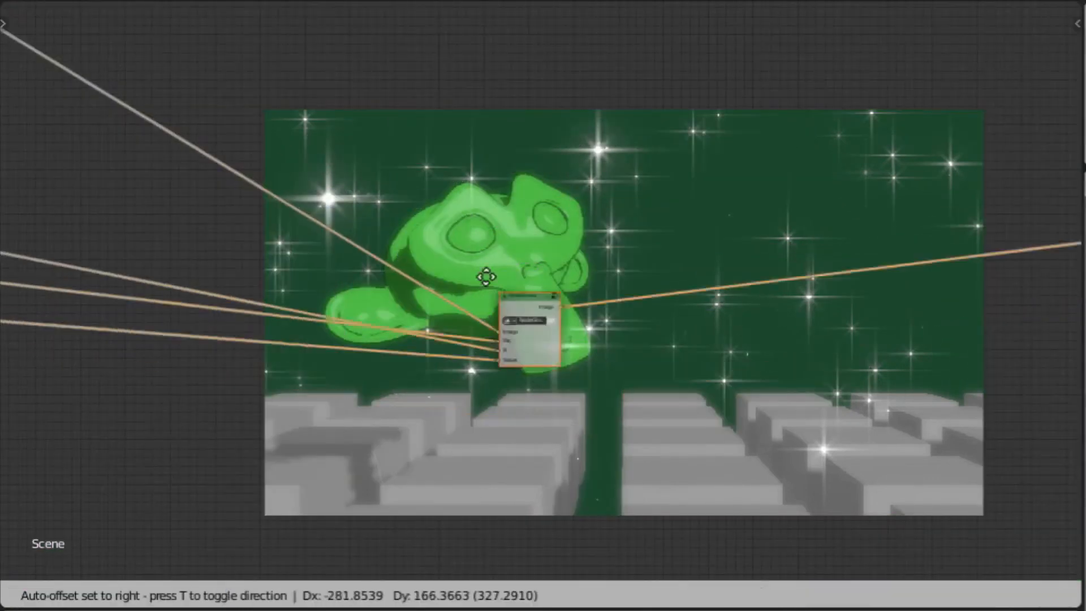
middle_click_drag(269, 208, 485, 259)
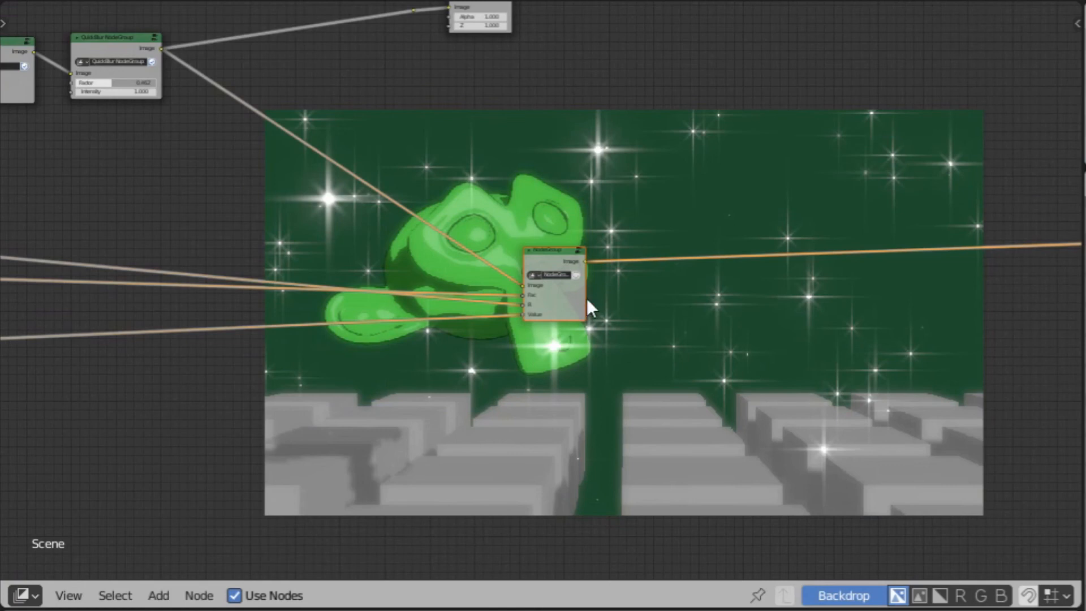
left_click_drag(586, 306, 661, 302)
scroll(545, 299, "up", 3)
Rename the new node group as "Quick Stars - Layered".
left_click(563, 266)
left_click(603, 265)
key("BackSpace")
key("BackSpace")
key("BackSpace")
key("BackSpace")
key("BackSpace")
key("BackSpace")
key("BackSpace")
key("BackSpace")
key("BackSpace")
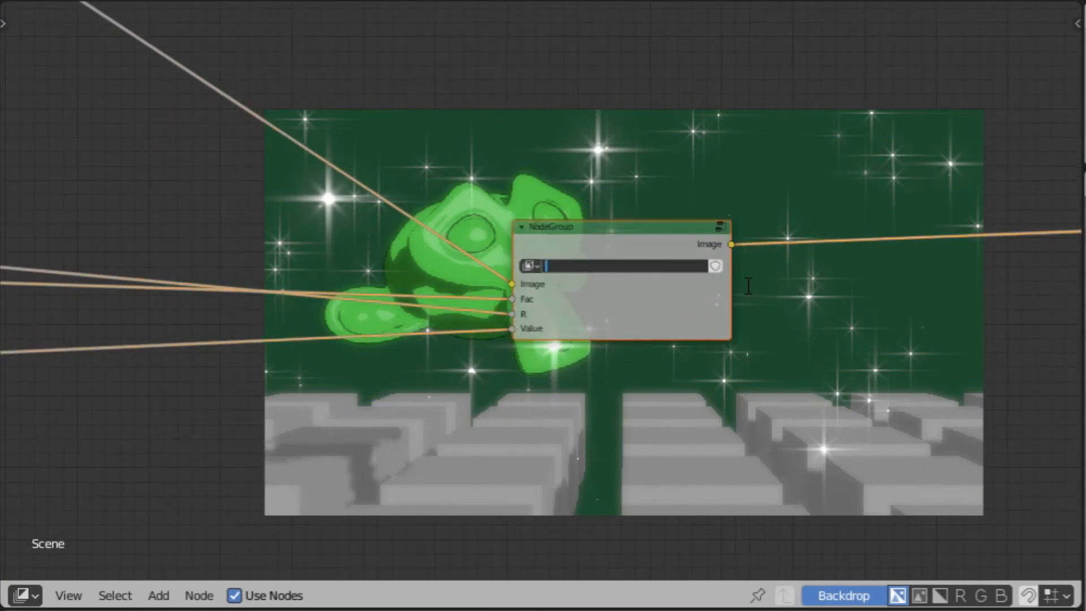
type("Quick Stars - Layered")
key("Return")
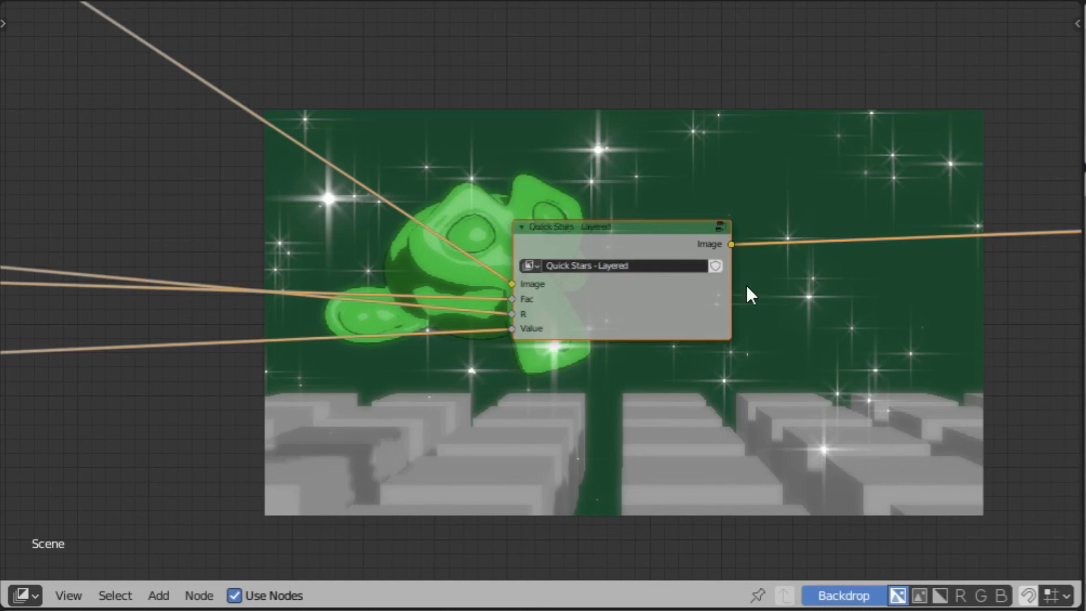
Give the Quick Stars - Layered group a fake user and move the node closer to the Quick Blur group.
left_click_drag(604, 243, 182, 168)
middle_click_drag(481, 317, 764, 372)
scroll(765, 372, "down", 12)
middle_click_drag(557, 300, 679, 333)
scroll(592, 334, "up", 10)
scroll(315, 340, "up", 2)
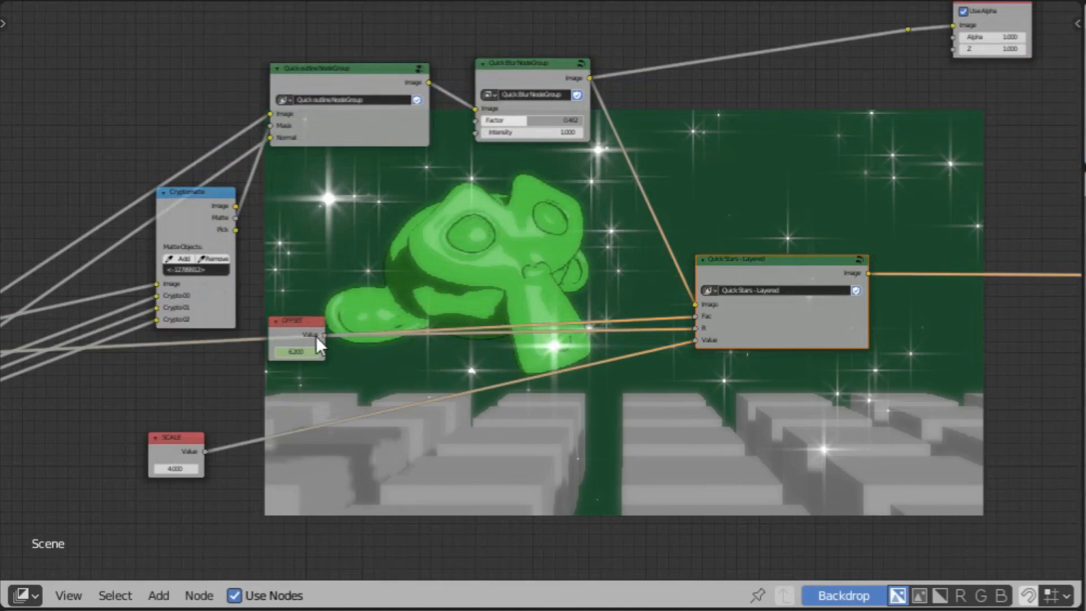
Move the OFFSET and SCALE value nodes next to the Quick Stars - Layered inputs, with OFFSET above SCALE.
left_click_drag(376, 310, 595, 323)
left_click_drag(248, 422, 603, 374)
scroll(778, 372, "up", 1)
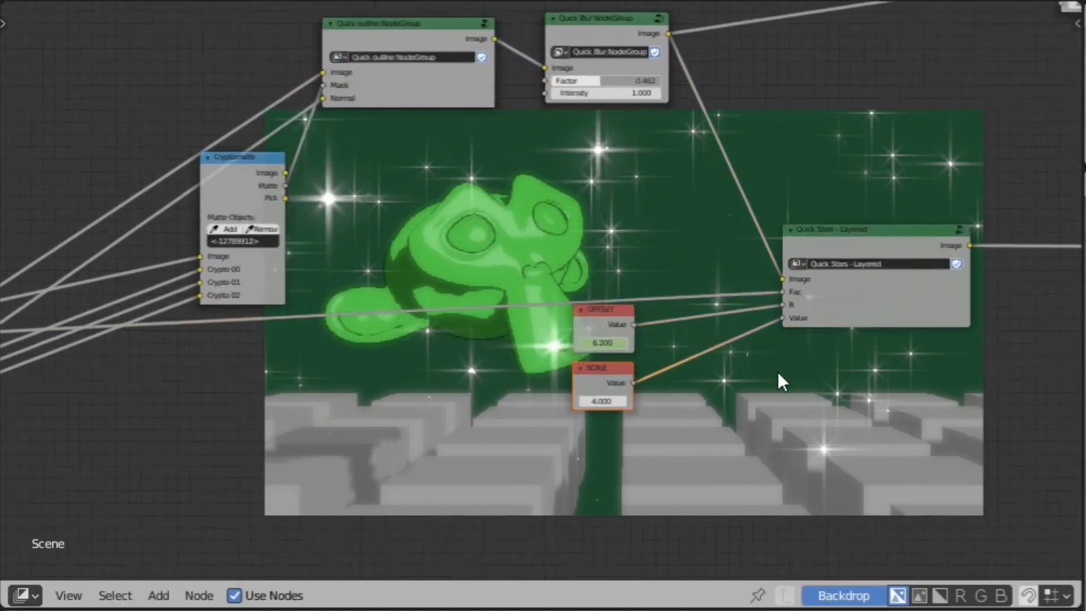
scroll(778, 372, "up", 1)
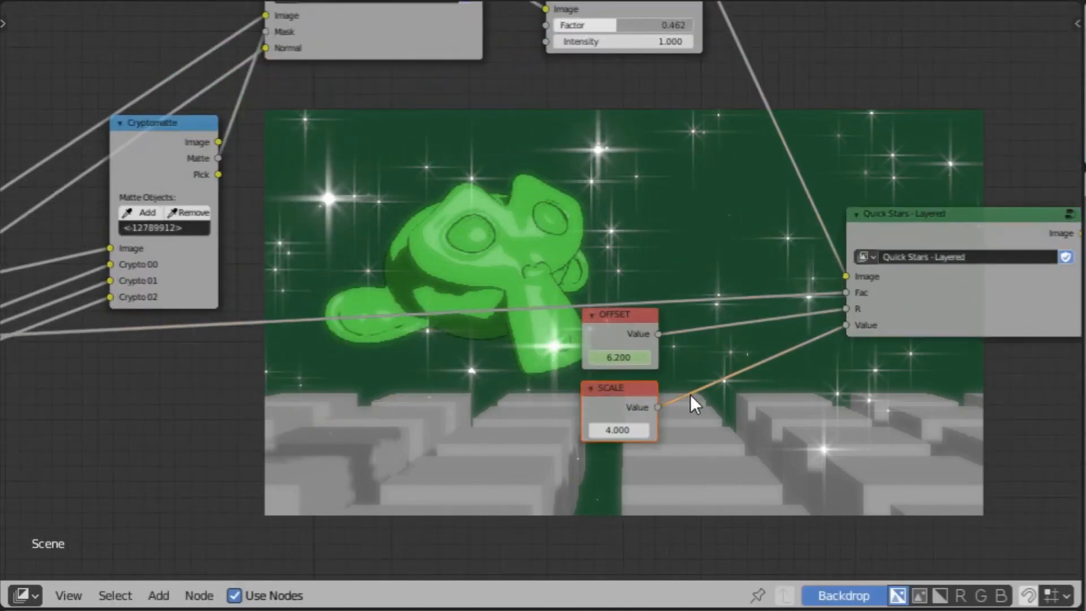
Select the OFFSET, SCALE and Quick Stars - Layered nodes together and shift them slightly down.
left_click(860, 341)
key("c")
left_click(617, 385)
left_click(857, 369)
right_click(860, 367)
left_click_drag(914, 308, 928, 342)
middle_click_drag(817, 341, 559, 363)
scroll(605, 290, "down", 1)
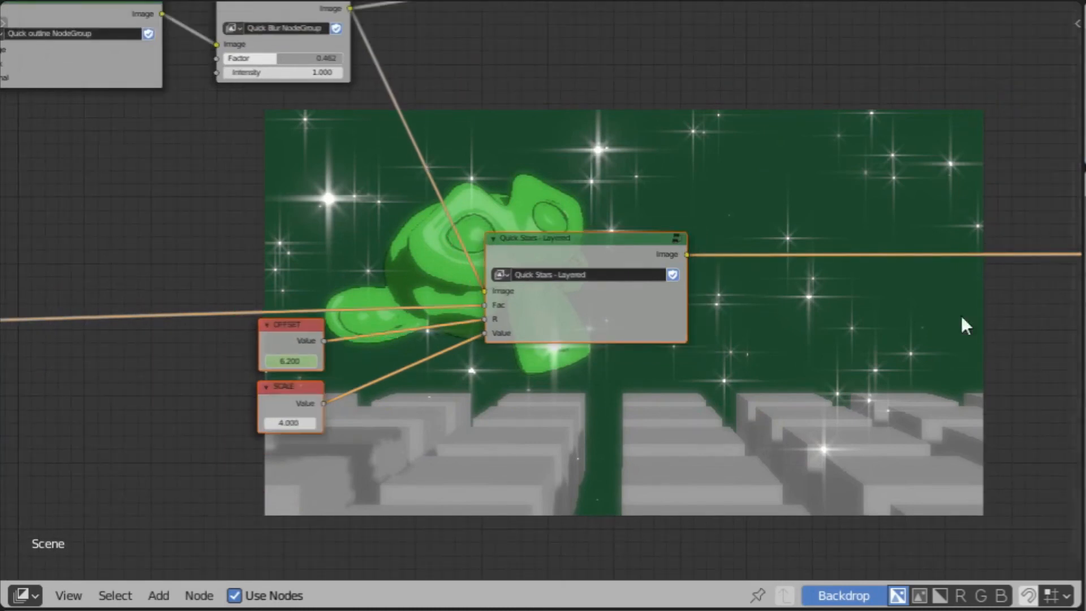
Add a Texture input node below the Quick Stars - Layered group and assign the Sparkle texture to it.
middle_click_drag(855, 290, 579, 178)
left_click(470, 202)
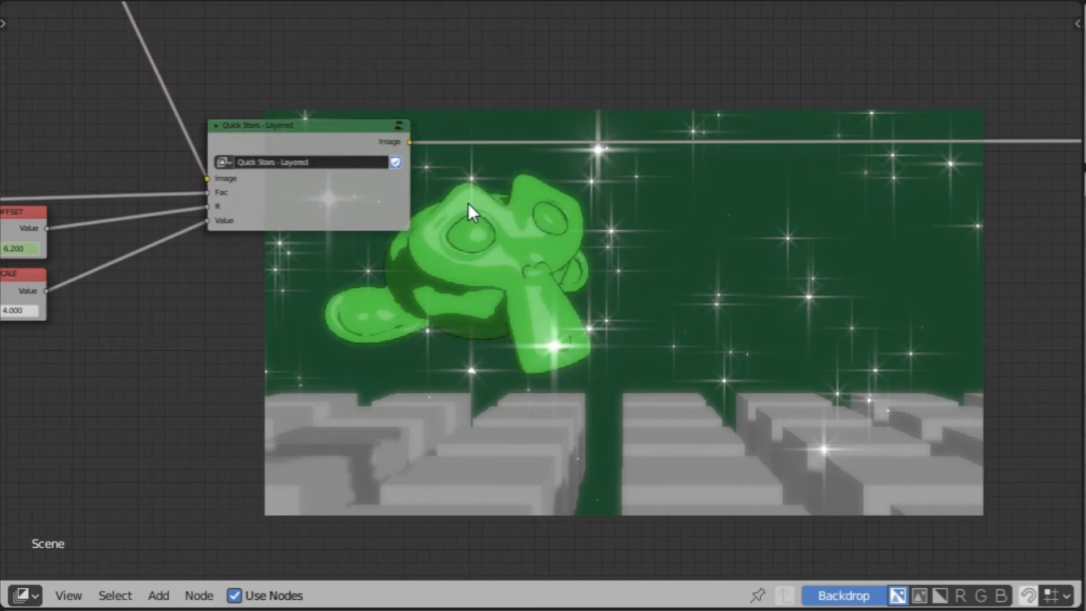
middle_click_drag(575, 186, 561, 108)
key("a")
key("shift+a")
mouse_move(579, 220)
left_click(725, 318)
key("shift+a")
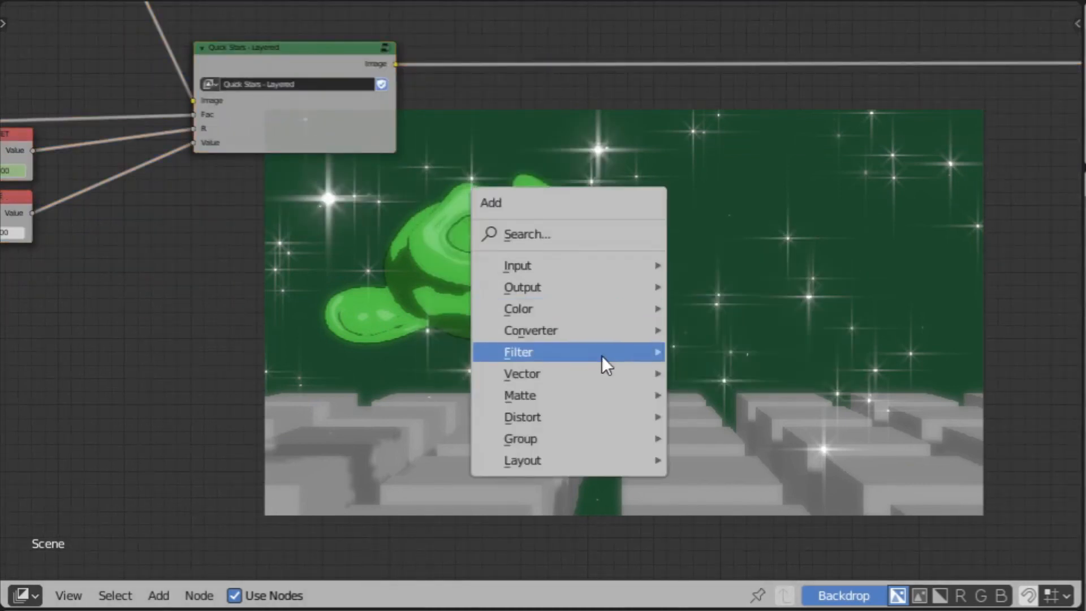
mouse_move(586, 270)
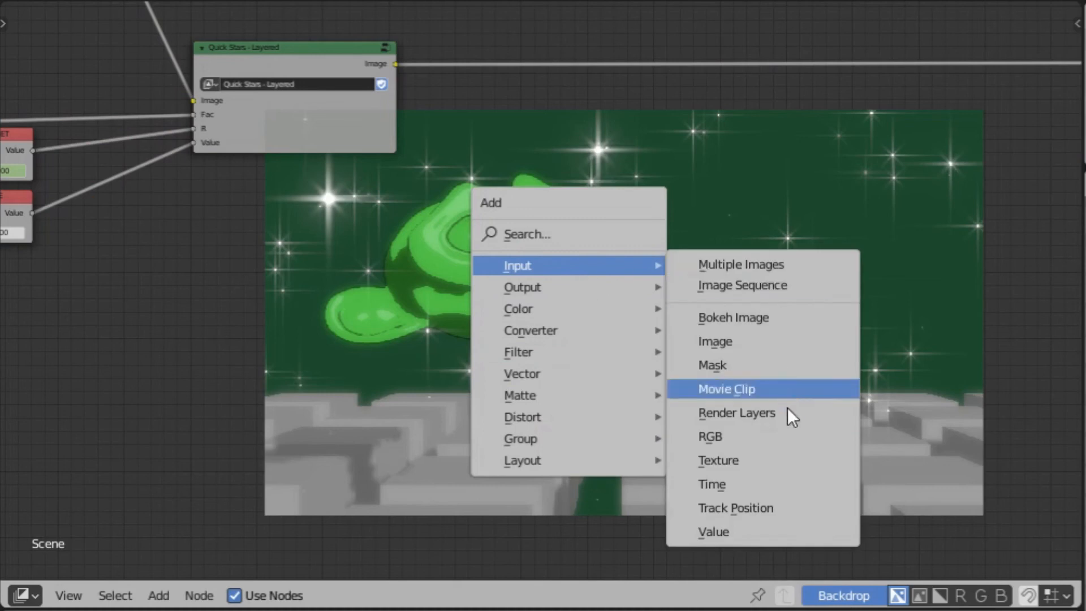
left_click(773, 461)
left_click(596, 331)
left_click(493, 385)
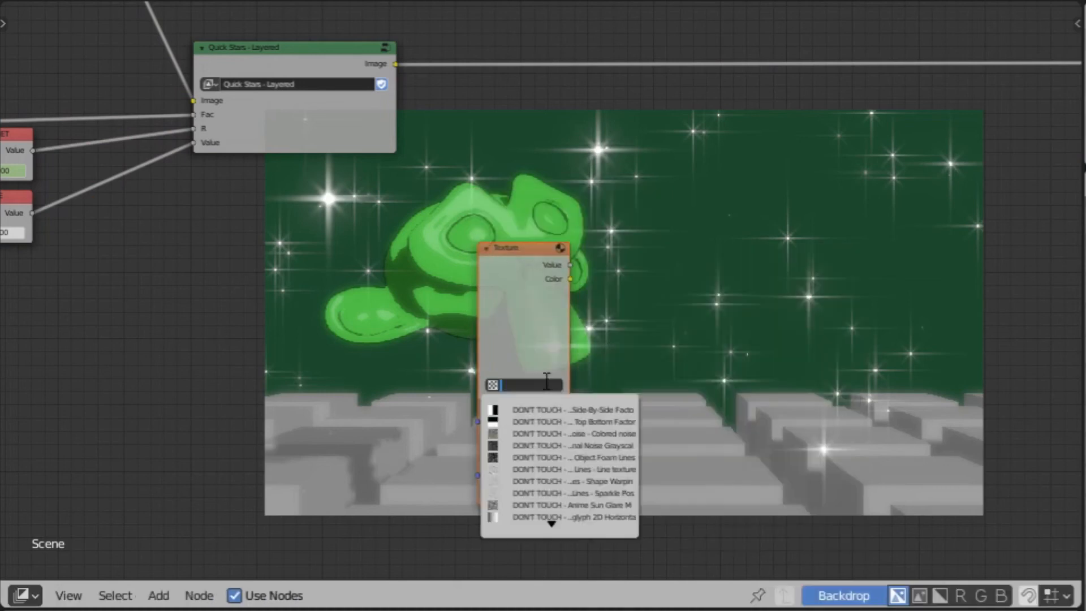
type("sp")
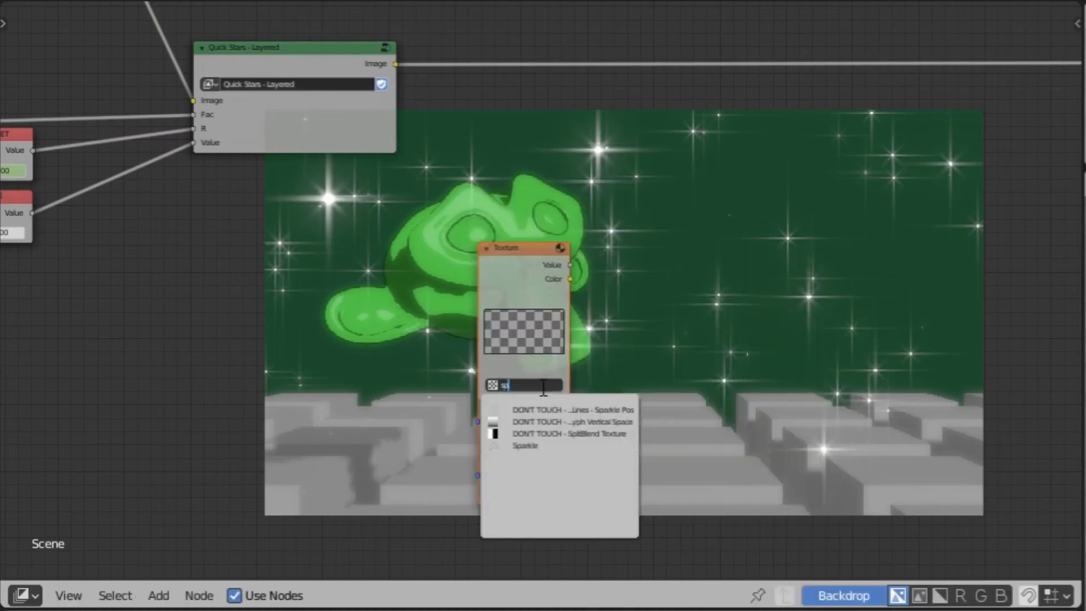
left_click(547, 444)
Set the Sparkle texture node's X scale to 2.
left_click(518, 472)
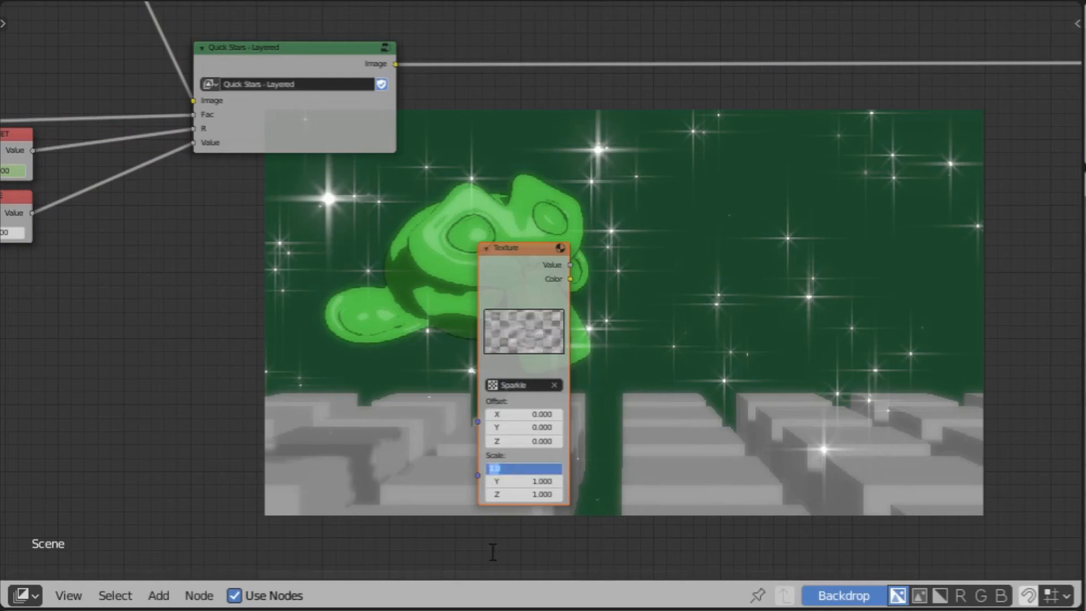
type("2")
key("Return")
Connect the OFFSET value to the Offset input of the Sparkle texture node.
middle_click_drag(609, 281, 311, 316)
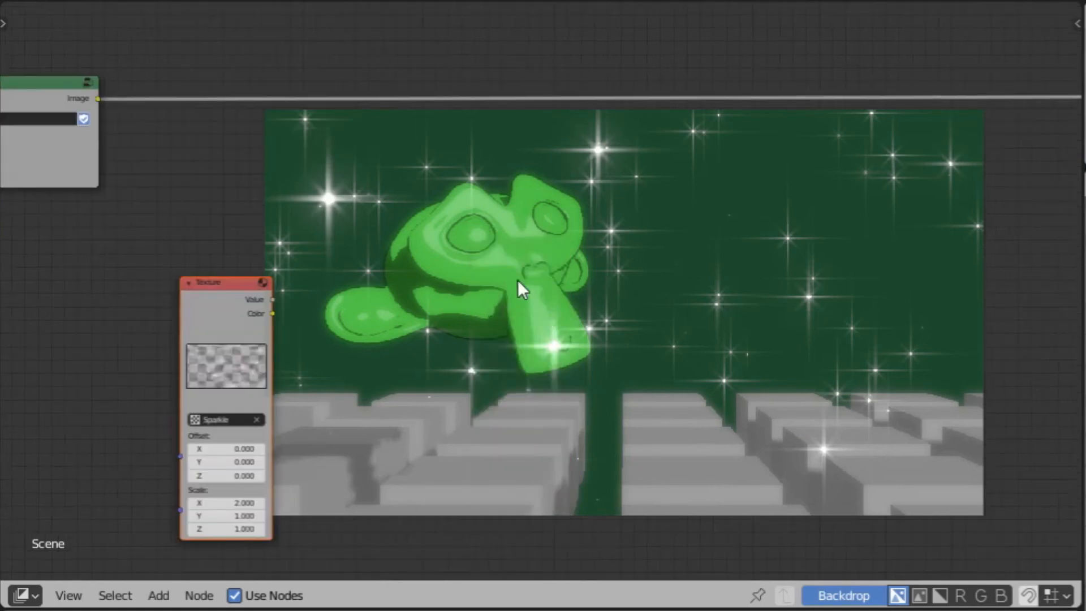
key("shift+a")
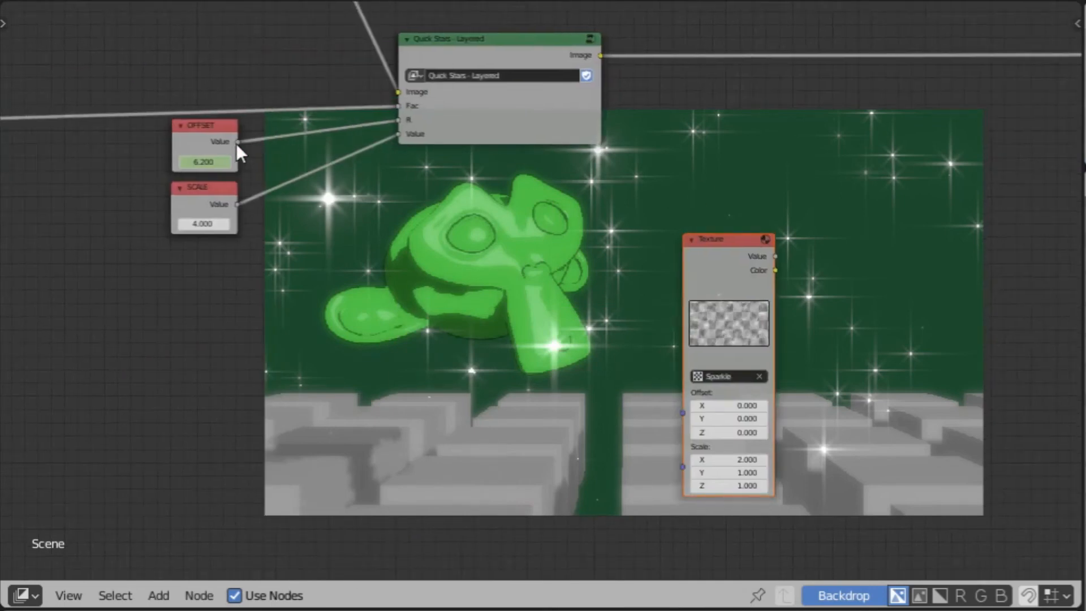
left_click_drag(237, 142, 673, 408)
Insert a Separate RGBA node on the link between the OFFSET value and the texture's Offset input.
key("shift+a")
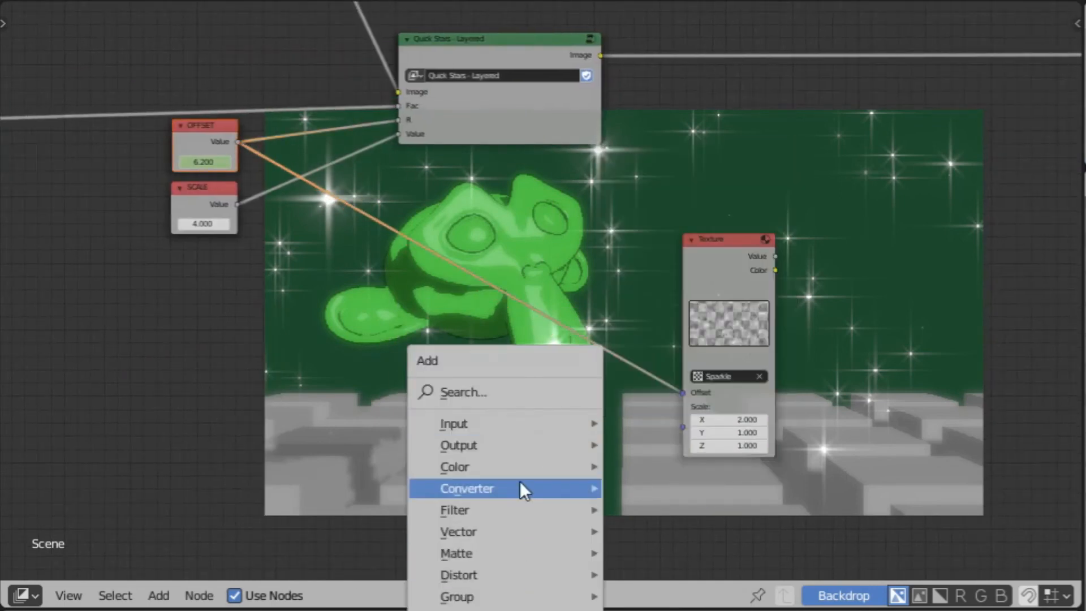
mouse_move(521, 488)
left_click(689, 389)
left_click(538, 295)
Bring the Viewer node next to the Sparkle texture node and connect the texture's Value output to the Viewer's image input.
middle_click_drag(898, 357, 868, 314)
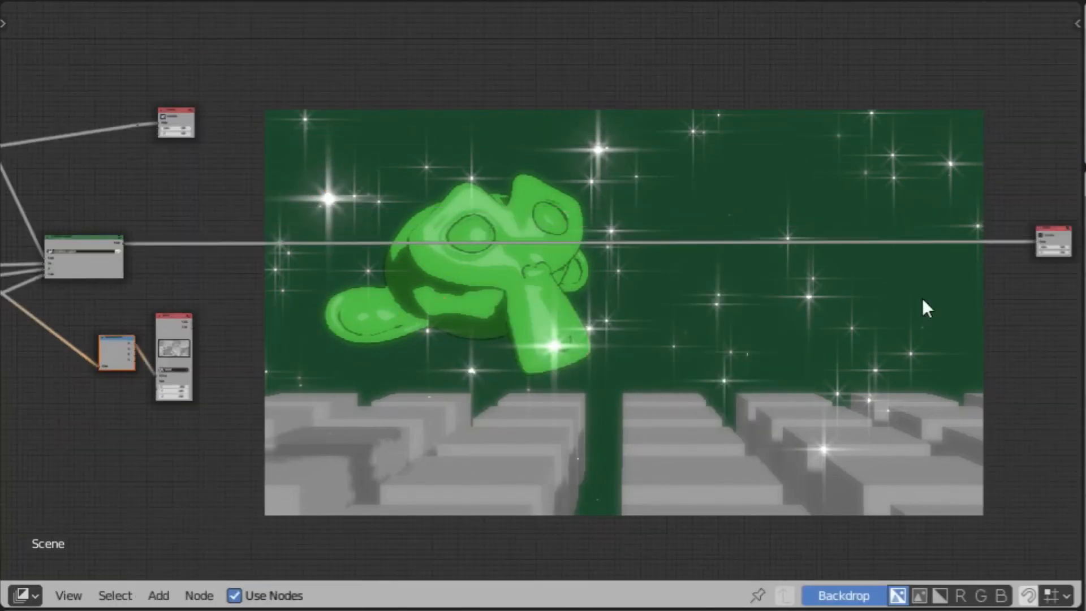
middle_click_drag(979, 260, 916, 270, "shift")
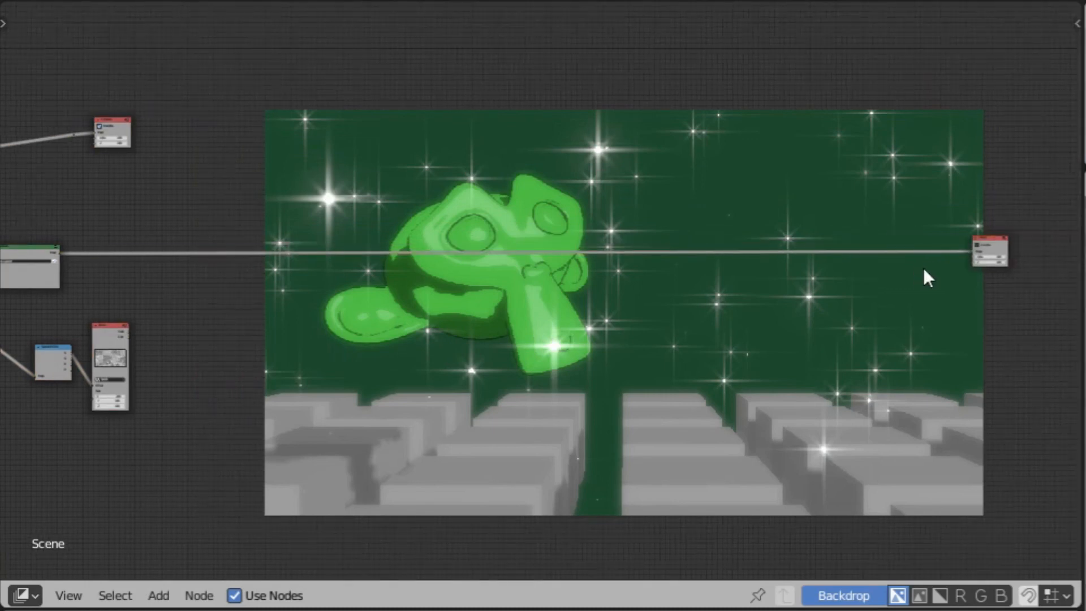
key("g")
left_click(109, 370)
middle_click_drag(109, 371, 332, 346)
left_click_drag(277, 354, 476, 381)
left_click_drag(543, 308, 528, 206)
middle_click_drag(593, 265, 605, 135)
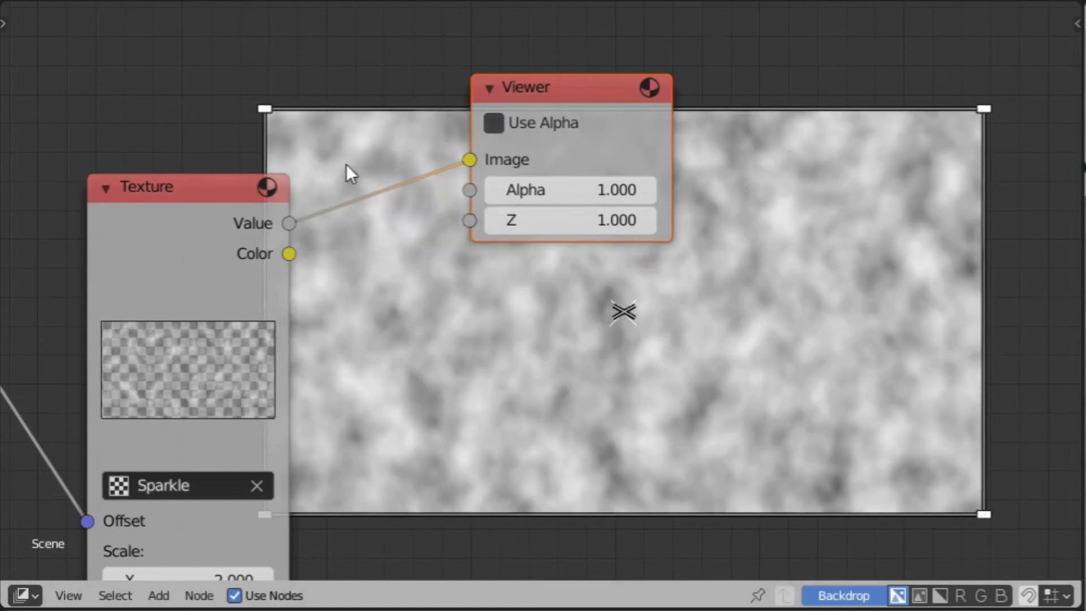
Replace the Separate RGBA node with a Combine RGBA node so OFFSET feeds its R channel into the texture's Offset.
scroll(650, 298, "down", 3)
middle_click_drag(667, 396, 736, 308)
key("shift+a")
mouse_move(326, 381)
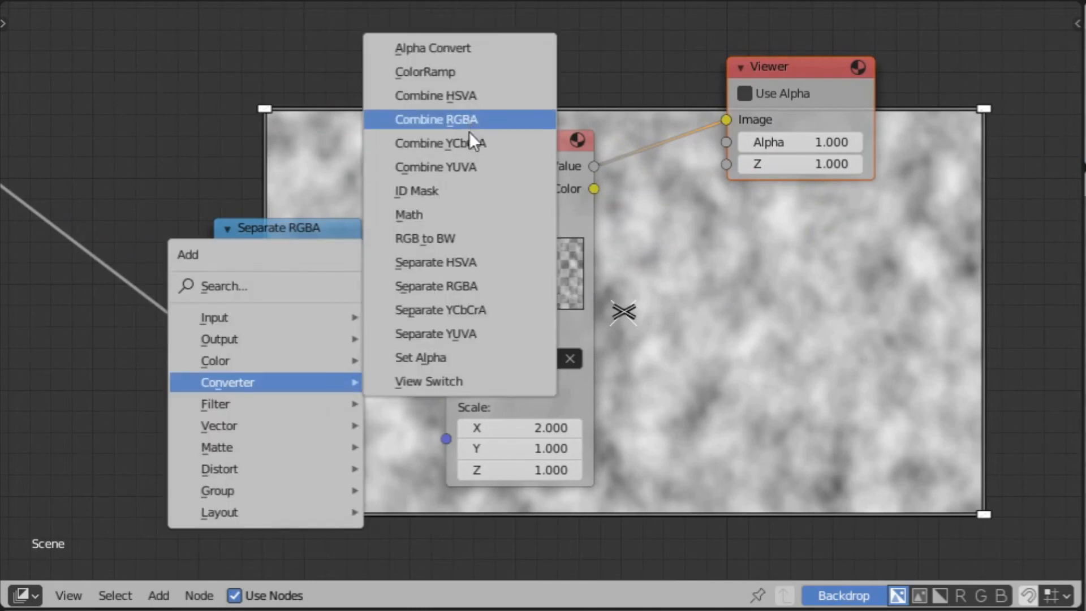
left_click(436, 119)
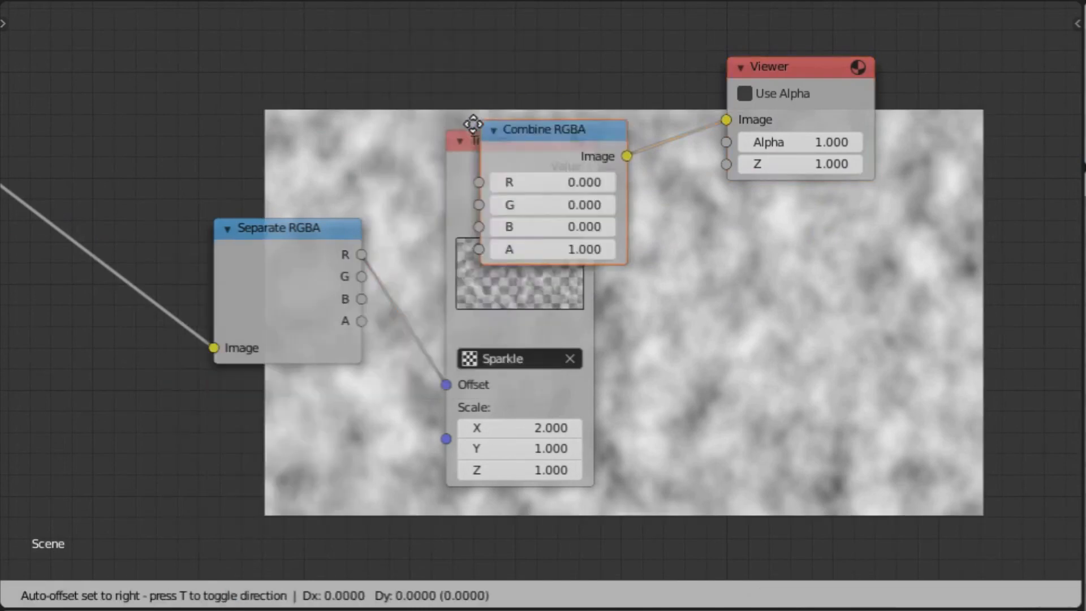
left_click(436, 263)
key("ctrl+x")
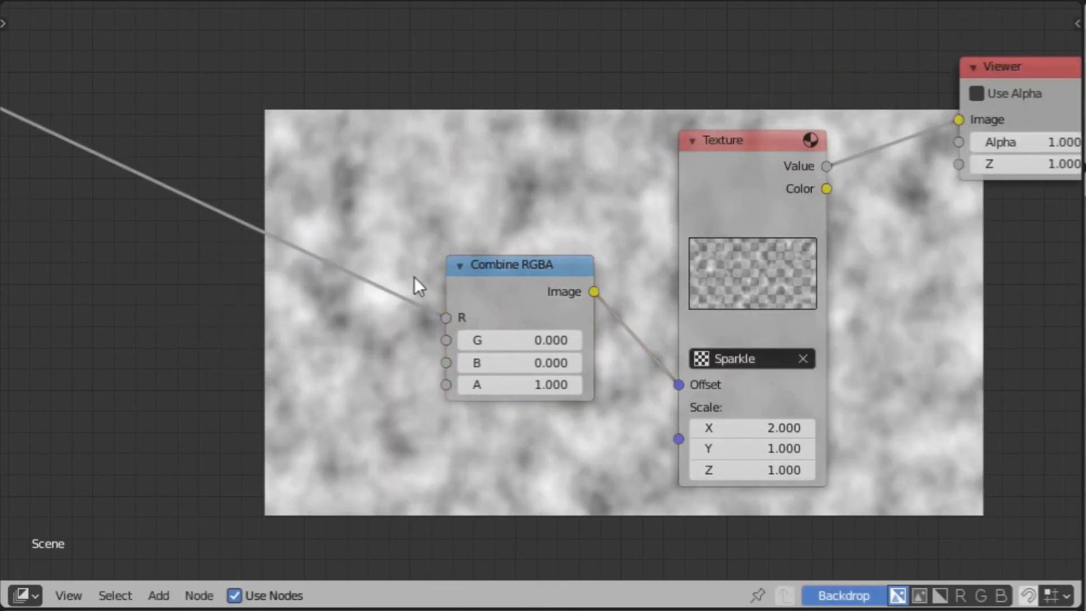
Move the Sparkle texture node closer to Combine RGBA and shift the Viewer node away to make room between them.
middle_click_drag(668, 291, 260, 306)
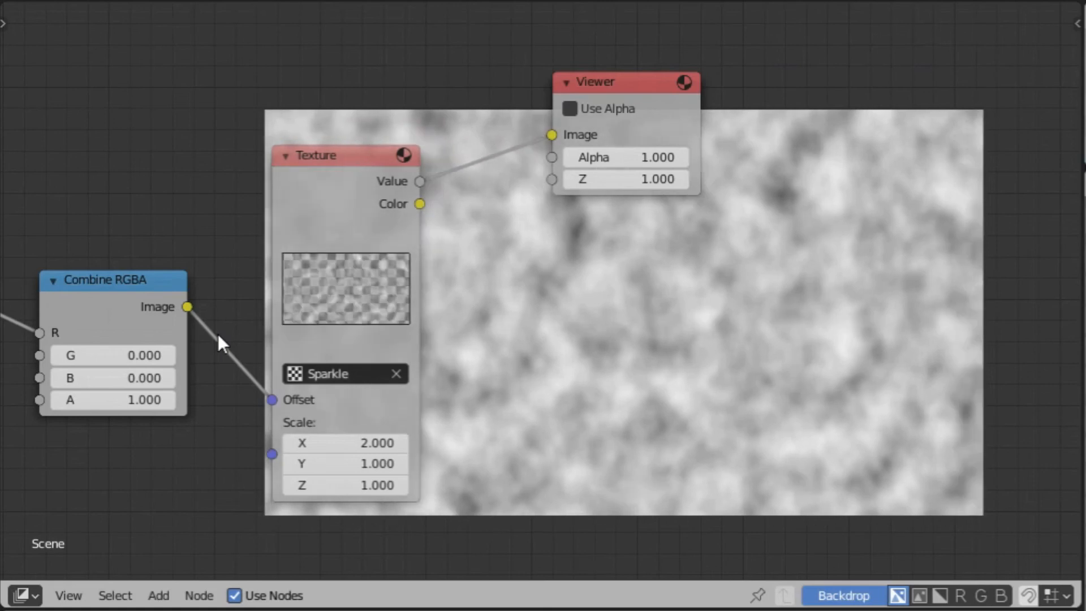
left_click_drag(330, 155, 301, 65)
middle_click_drag(575, 78, 536, 127)
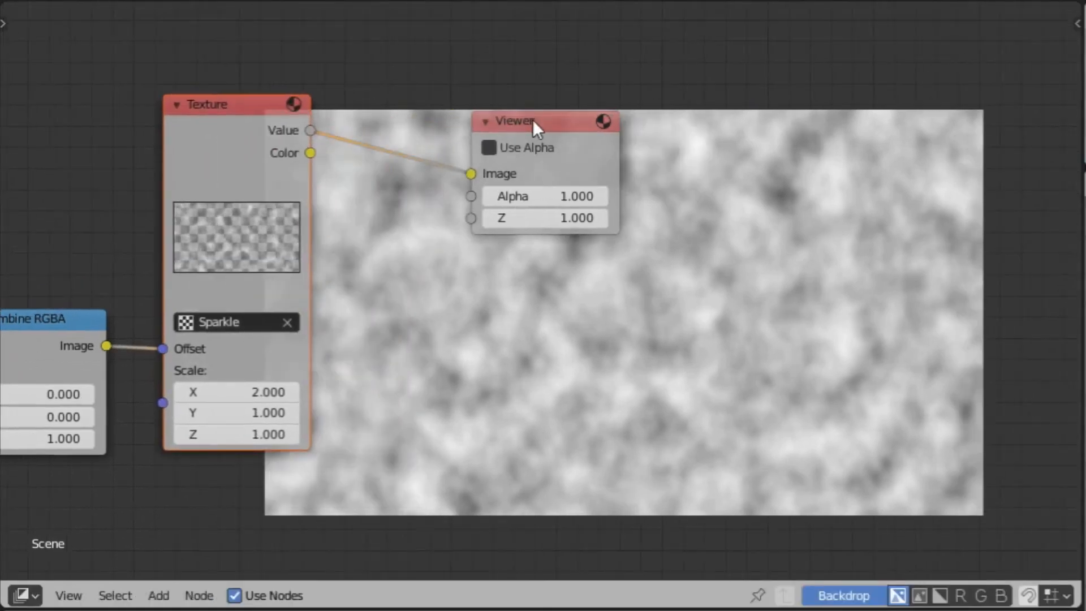
left_click_drag(535, 126, 560, 206)
Insert a ColorRamp node between the texture's Value output and the Viewer, and set its black stop to position 0.236.
key("shift+a")
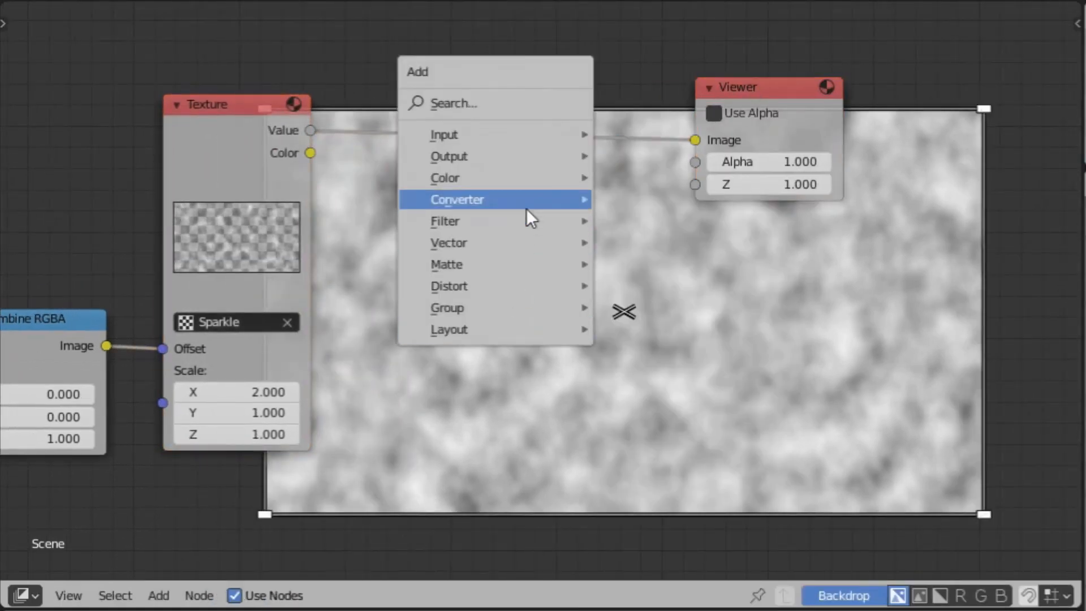
mouse_move(531, 206)
left_click(655, 224)
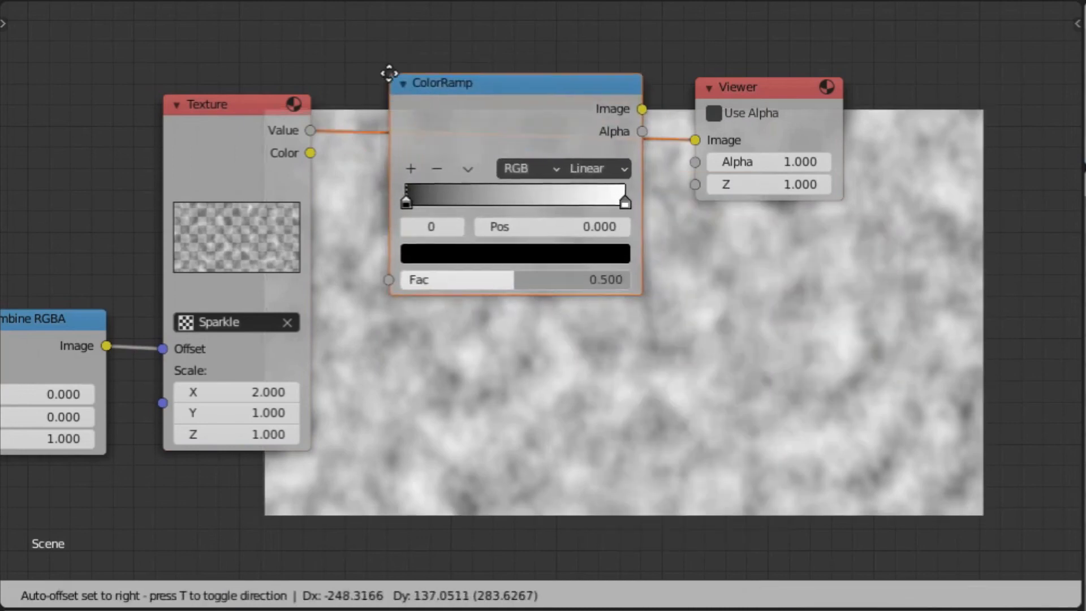
left_click(388, 74)
left_click_drag(453, 192, 509, 195)
Add a Lens Distortion node in the empty space below the ColorRamp node.
middle_click_drag(622, 251, 528, 117)
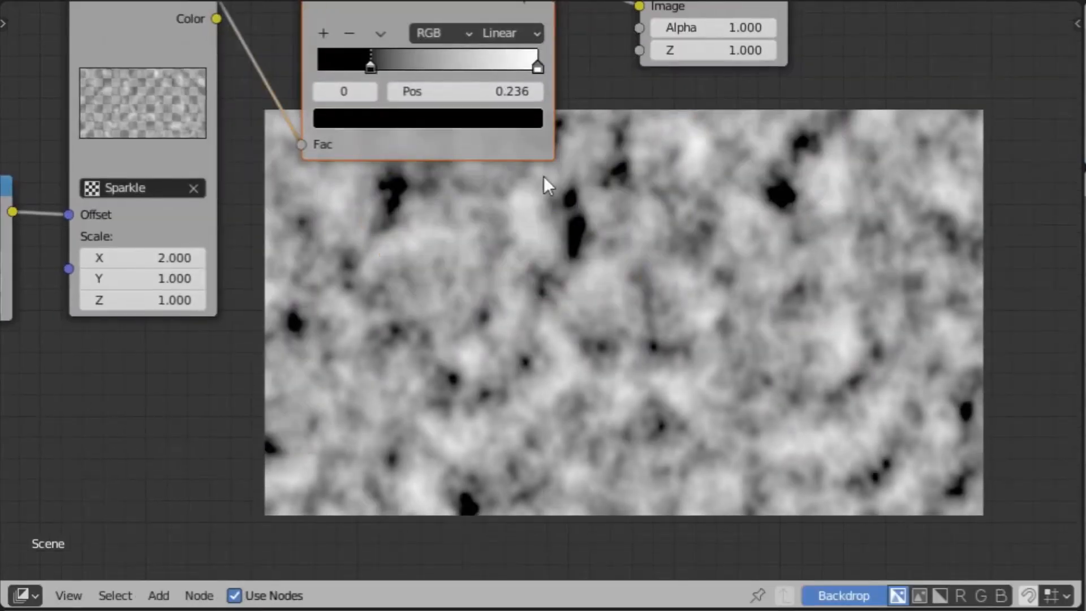
key("shift+a")
mouse_move(586, 261)
mouse_move(586, 346)
left_click(725, 437)
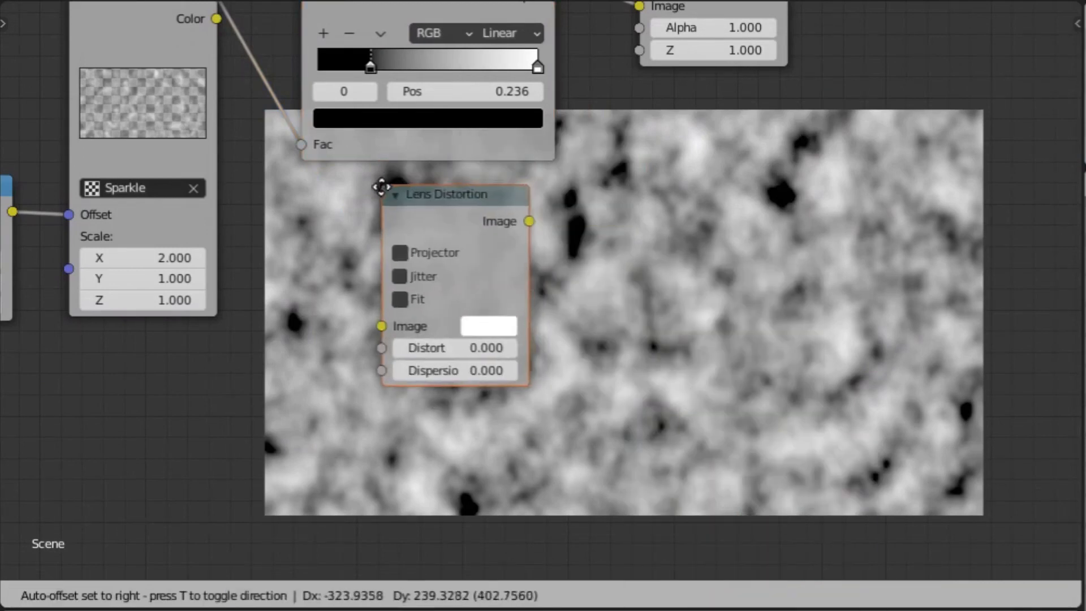
middle_click_drag(235, 52, 280, 106)
Add a Mix node just before the Lens Distortion node.
key("shift+a")
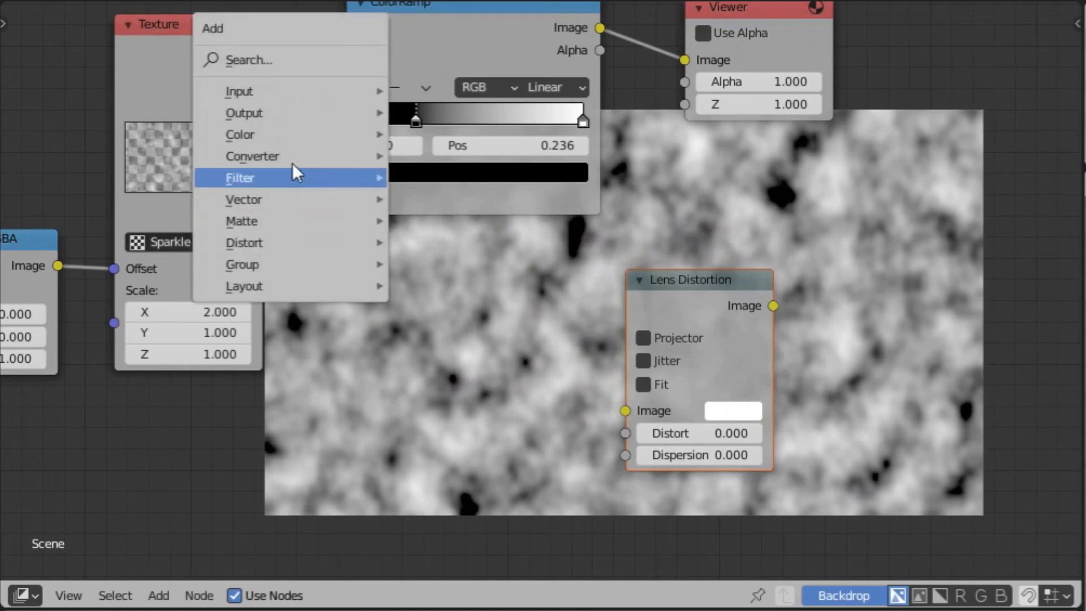
mouse_move(298, 136)
left_click(430, 348)
left_click(423, 318)
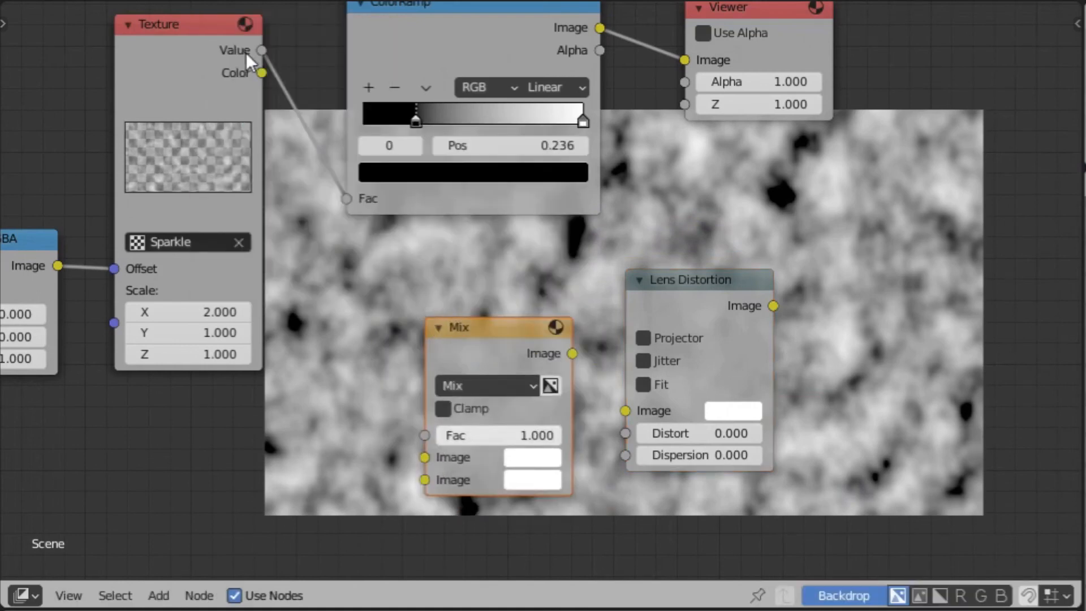
Connect the texture's Value output to the Mix node's first Image input and the Mix output to Lens Distortion's Image input.
left_click_drag(260, 52, 425, 456)
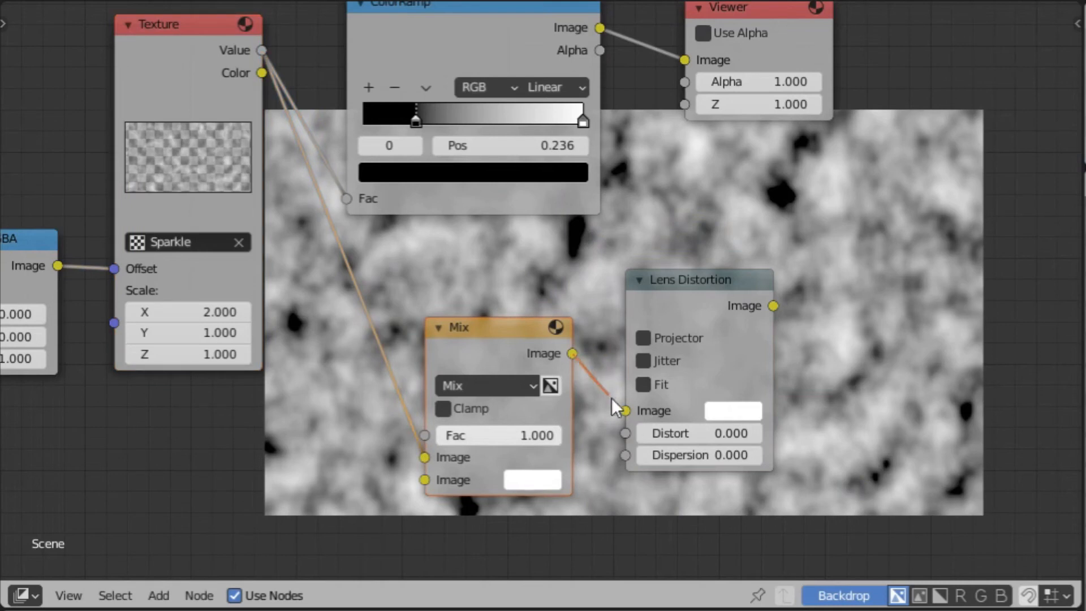
left_click_drag(606, 393, 625, 410)
left_click(49, 0)
left_click(142, 133)
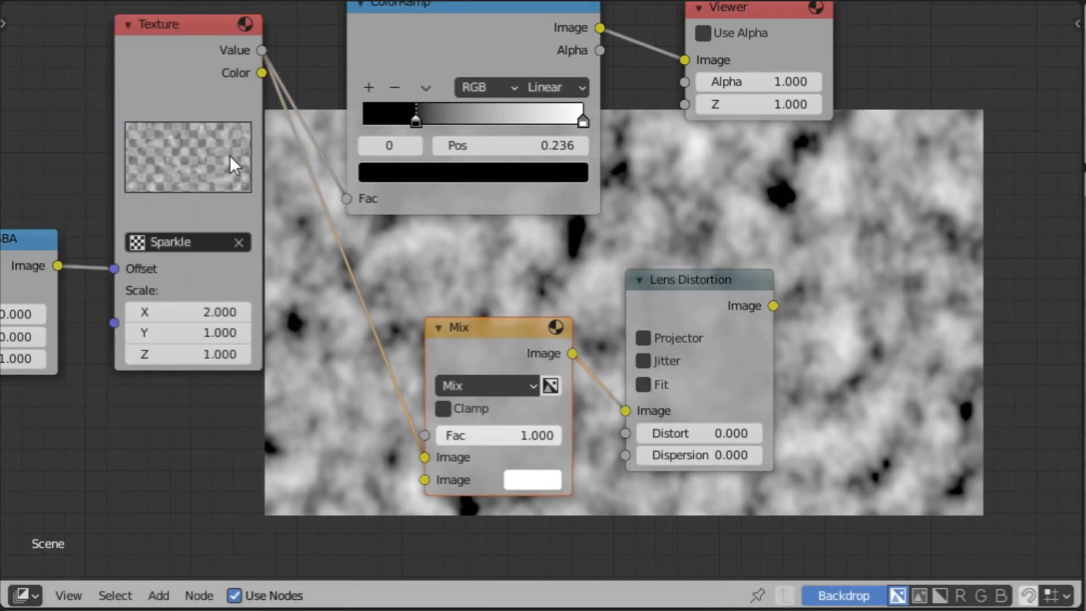
Connect the Lens Distortion output to the Viewer's Image input and set Distort to 1.000.
middle_click_drag(840, 192, 625, 225)
left_click_drag(576, 42, 842, 69)
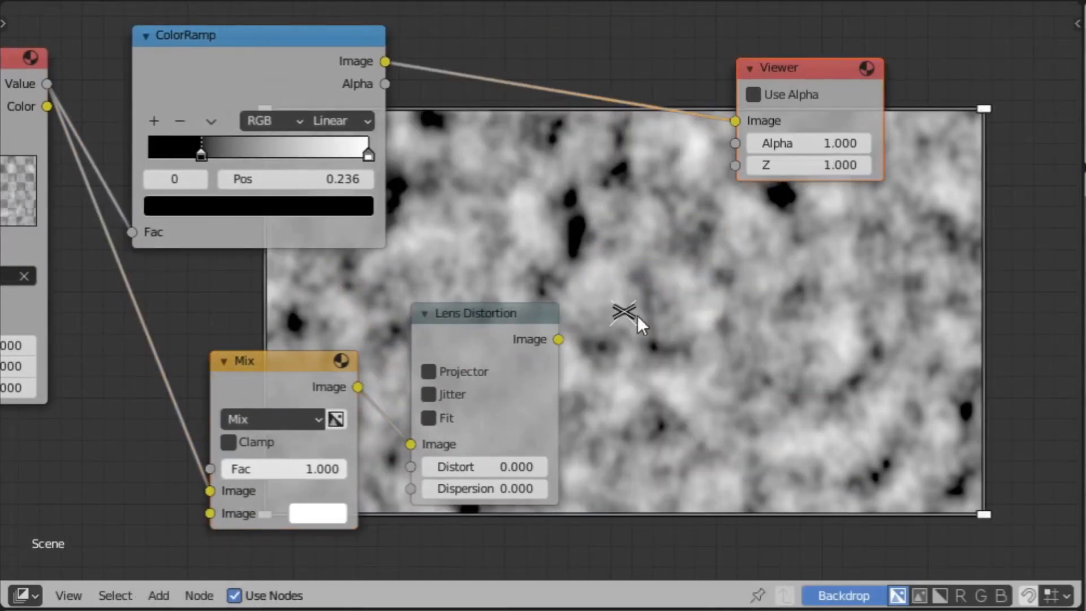
left_click_drag(558, 338, 735, 120)
left_click_drag(485, 465, 532, 467)
middle_click_drag(649, 253, 431, 151)
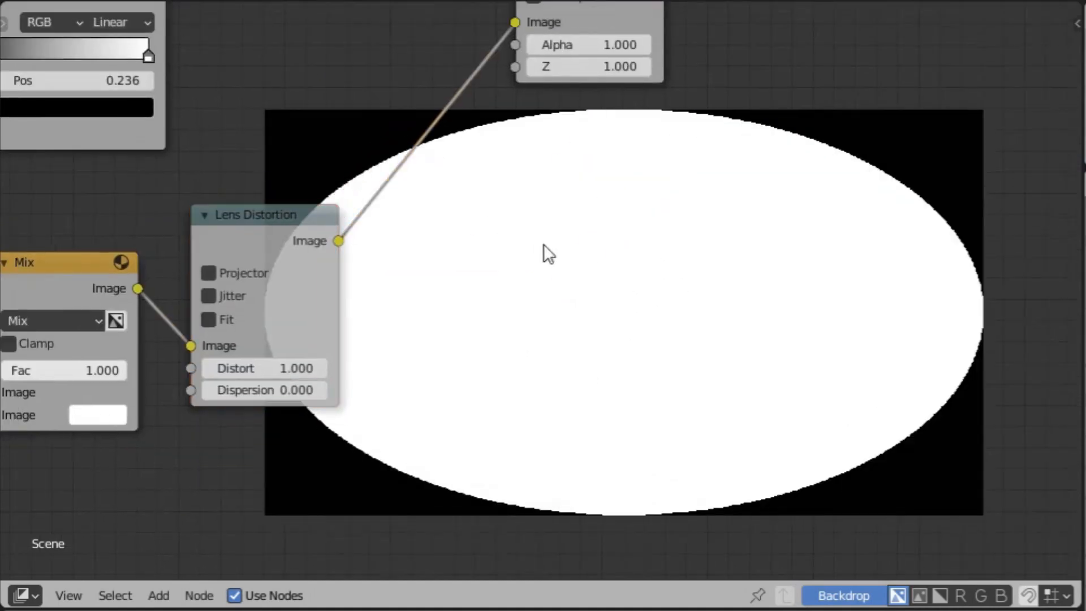
key("shift+a")
mouse_move(542, 245)
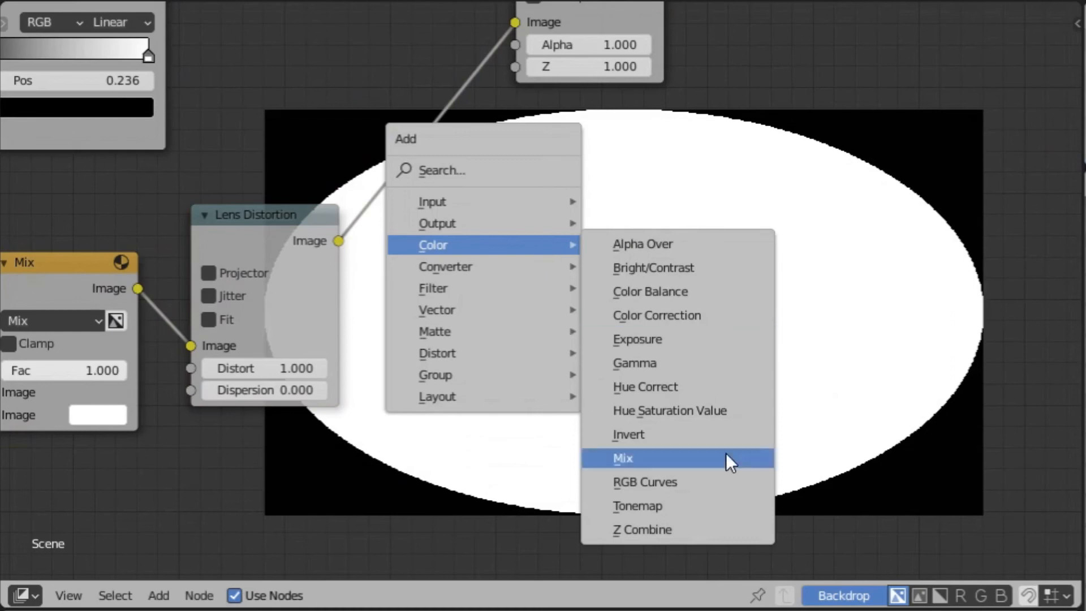
mouse_move(516, 291)
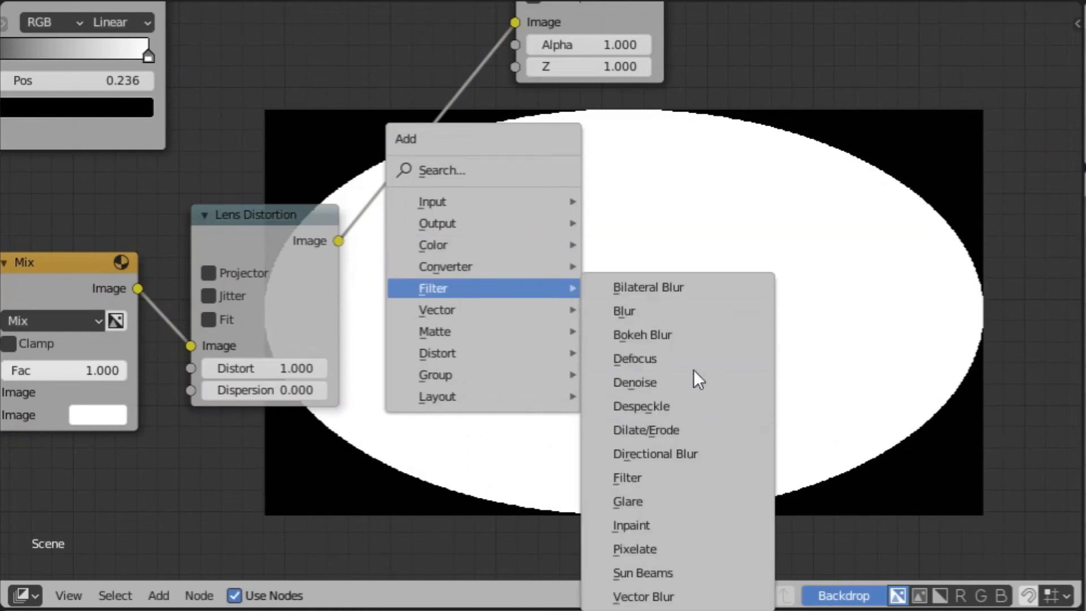
left_click(678, 288)
left_click(555, 243)
key("x")
Insert a Blur node between the Lens Distortion node and the Viewer.
key("shift+a")
mouse_move(556, 245)
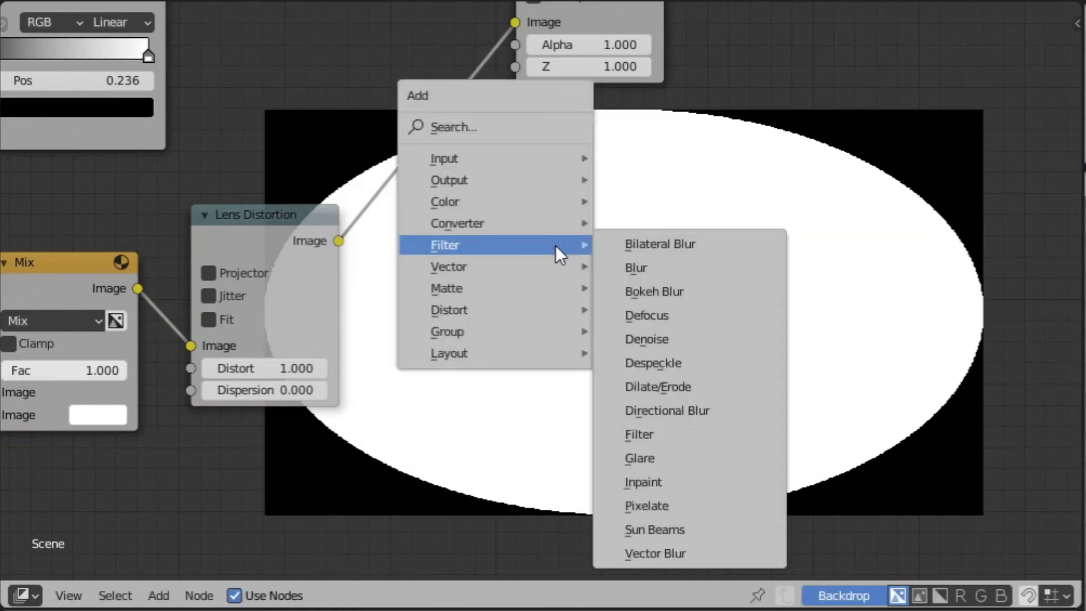
left_click(636, 267)
left_click(404, 112)
Set the Blur node to Fast Gaussian, Relative, with Y aspect correction and 20% blur in both X and Y.
left_click(492, 180)
left_click(506, 320)
left_click(486, 203)
left_click(496, 255)
left_click(501, 279)
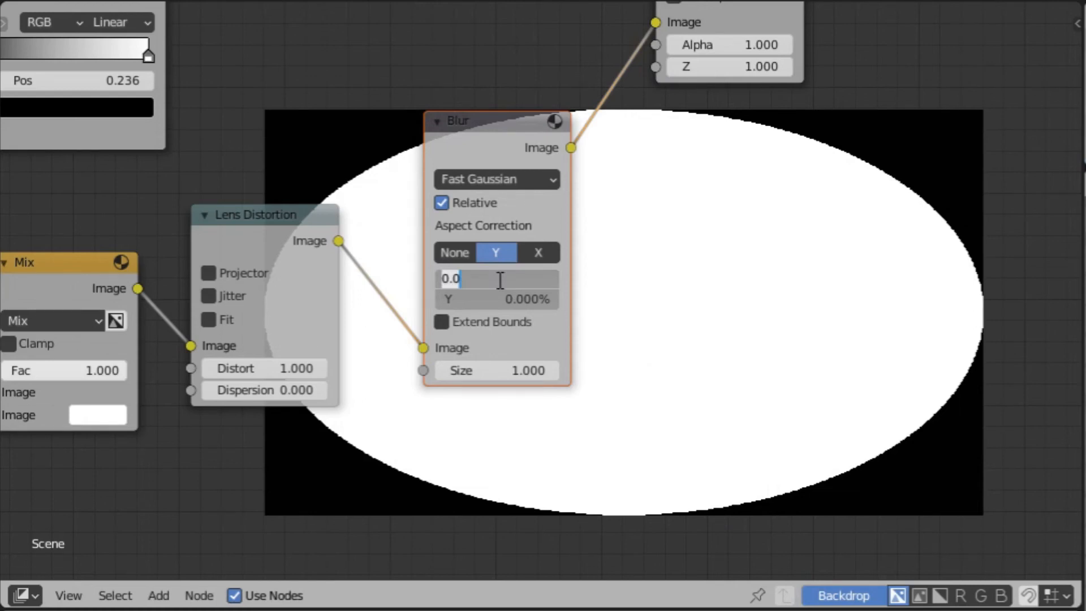
type("20")
key("Tab")
type("20")
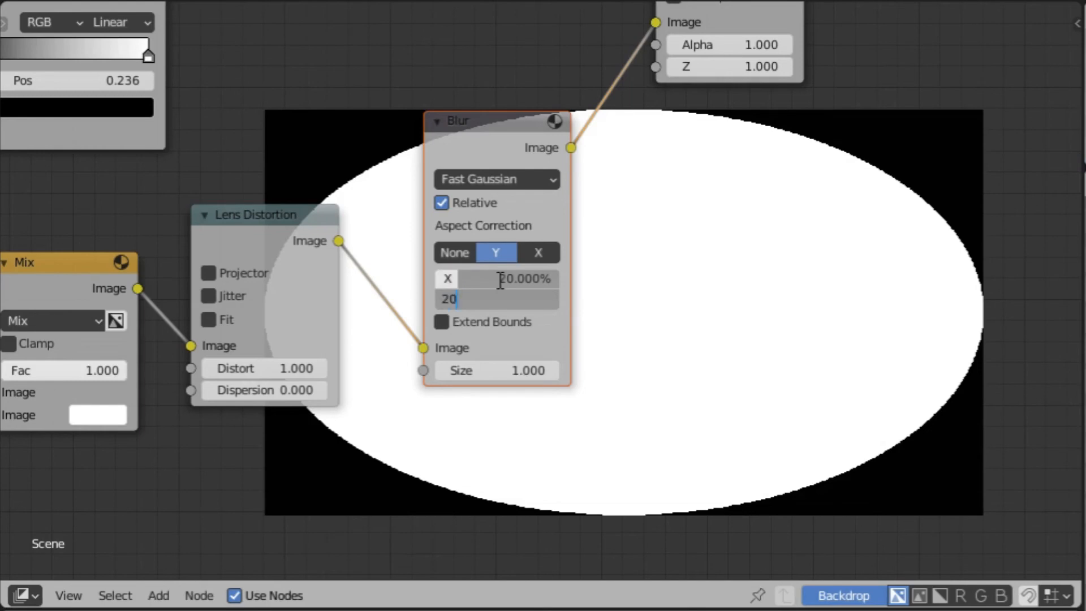
key("Return")
Insert a Mix node between Blur and the Viewer, with the Blur output feeding its Fac input.
middle_click_drag(641, 65, 367, 172)
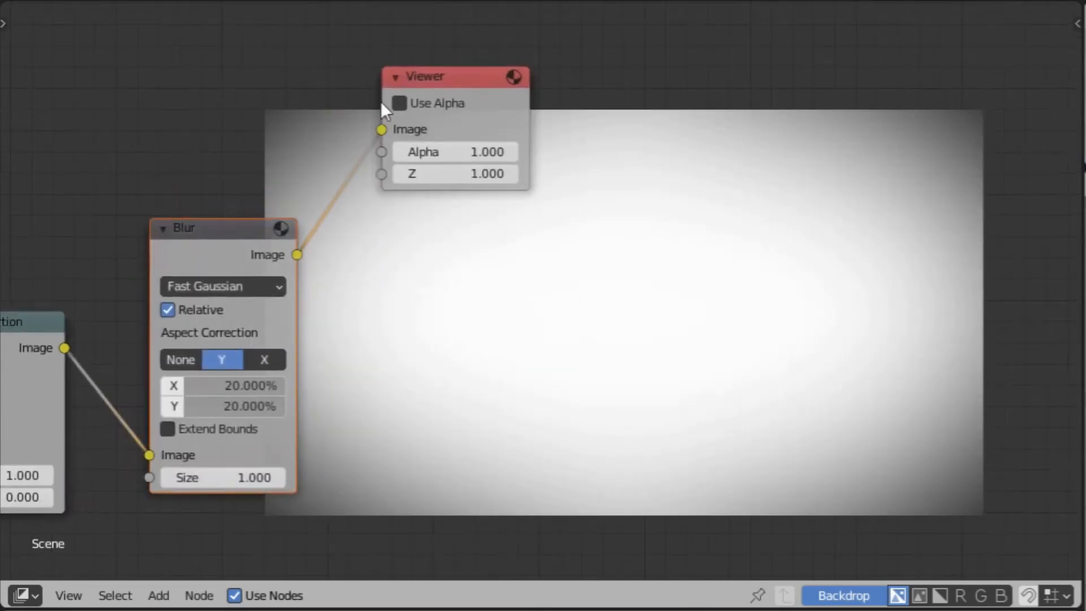
left_click_drag(447, 75, 755, 92)
middle_click_drag(454, 232, 608, 201)
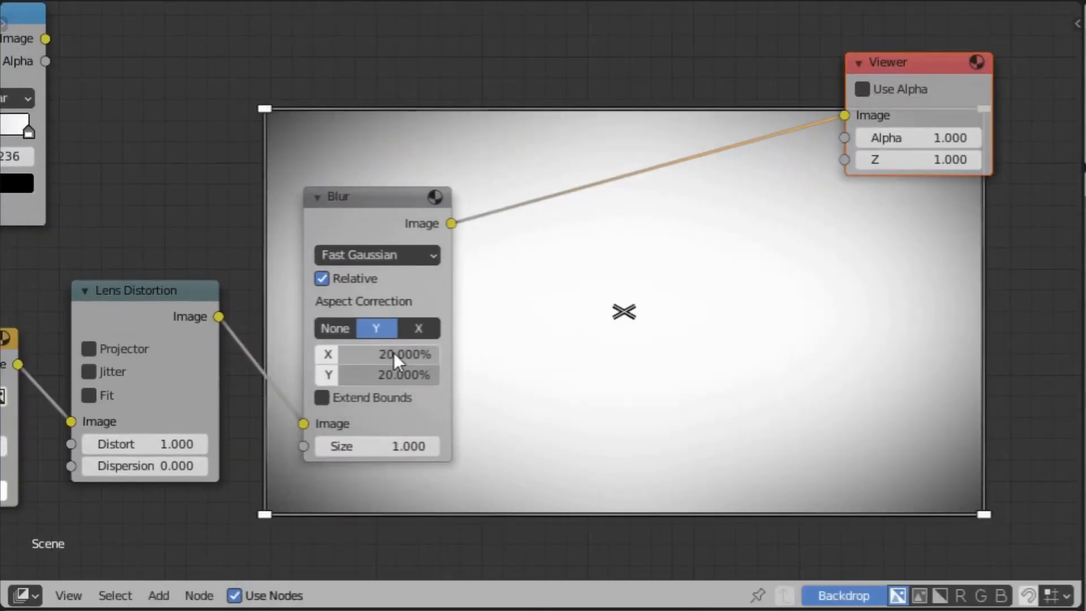
key("shift+a")
mouse_move(627, 298)
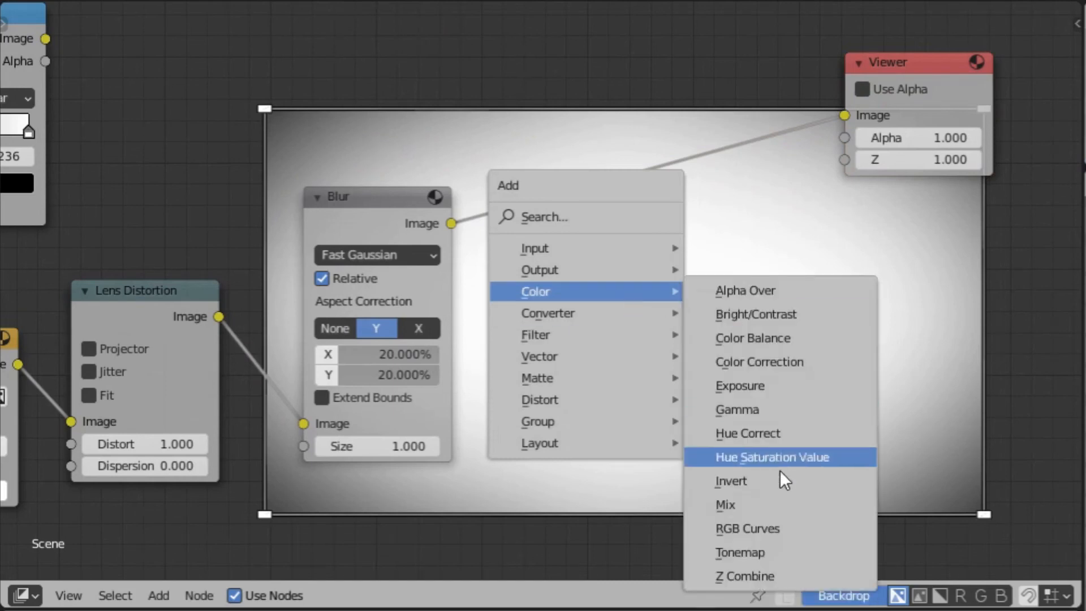
left_click(724, 507)
left_click(575, 99)
middle_click_drag(514, 402, 664, 347)
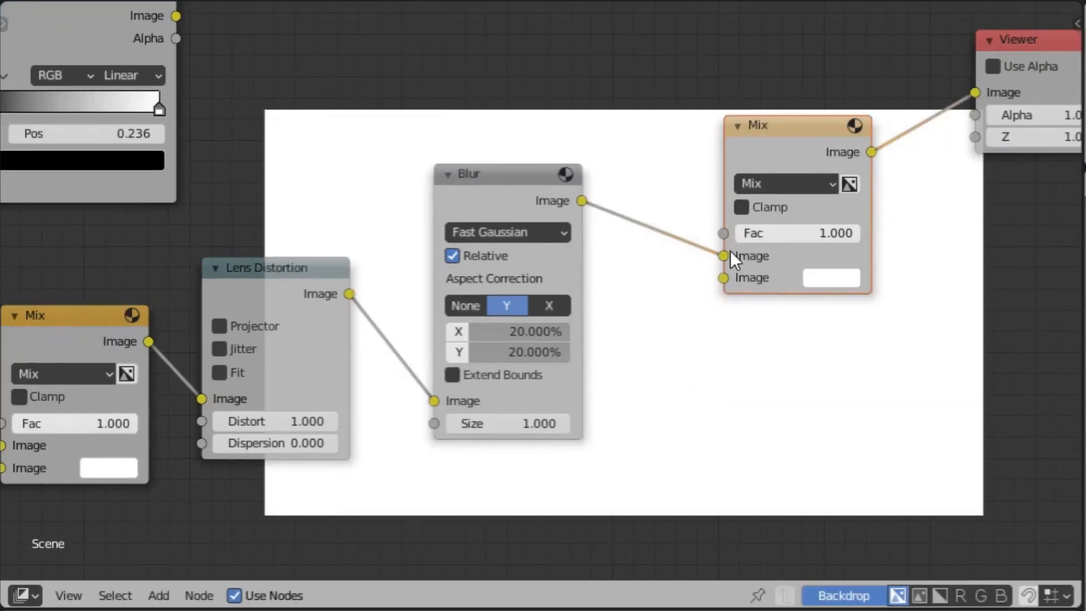
left_click_drag(724, 255, 725, 233)
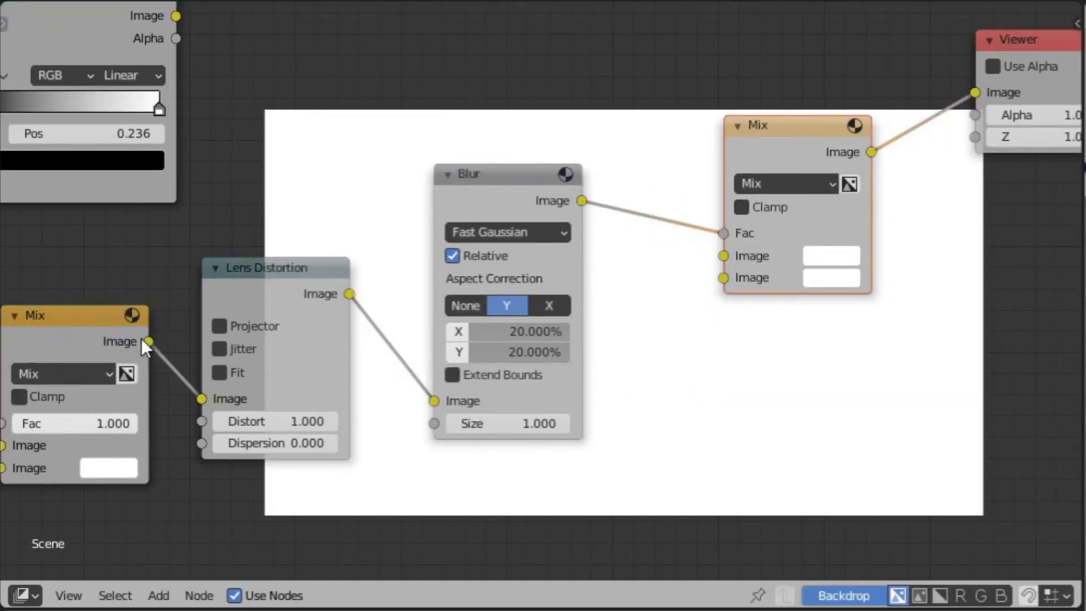
Connect the ColorRamp's Image output to the first Image input of the Mix node that follows Blur.
middle_click_drag(175, 363, 225, 377)
scroll(237, 306, "down", 1)
middle_click_drag(246, 271, 315, 354)
left_click(296, 149)
left_click_drag(296, 152, 771, 361)
middle_click_drag(771, 361, 541, 401)
scroll(517, 396, "up", 1)
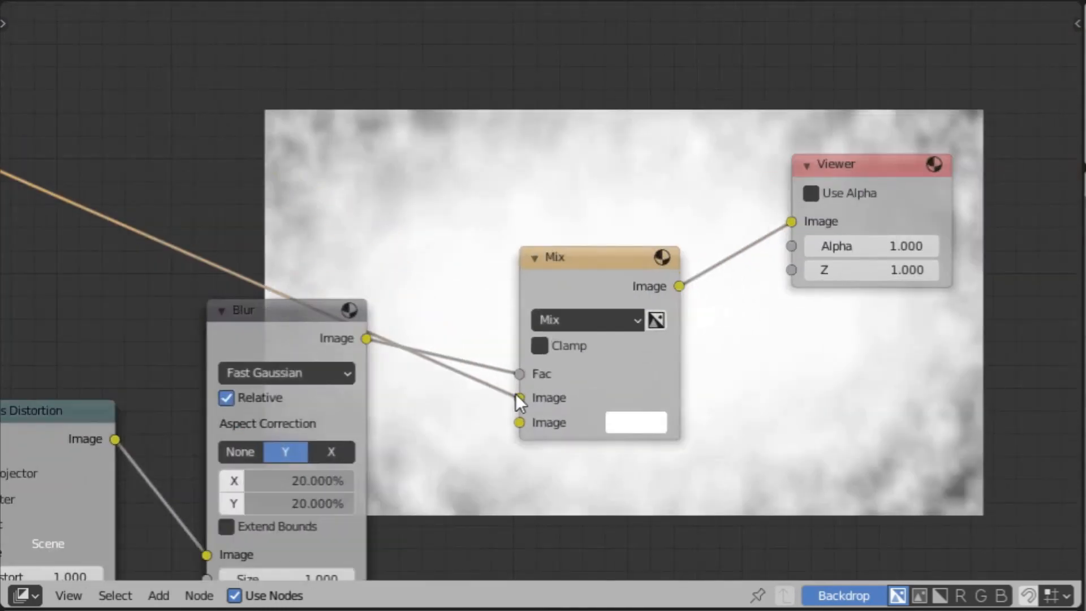
Move the Viewer node farther away and insert a second ColorRamp node between the Mix node and the Viewer.
middle_click_drag(673, 339, 437, 332)
left_click_drag(640, 156, 886, 144)
middle_click_drag(574, 280, 682, 183)
middle_click_drag(575, 328, 374, 351)
key("shift+a")
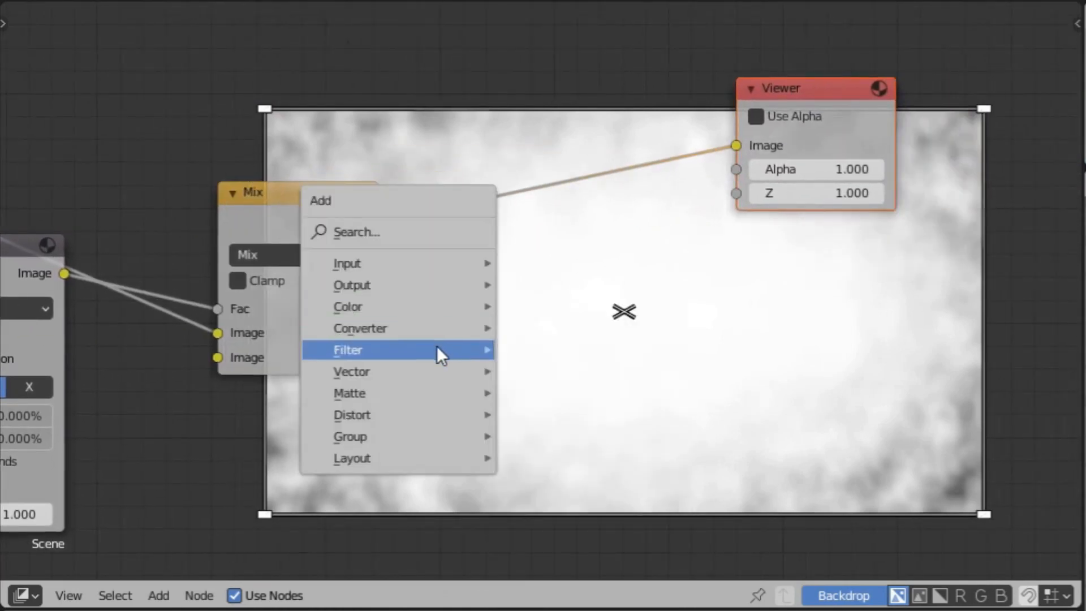
mouse_move(437, 332)
left_click(568, 349)
left_click(384, 263)
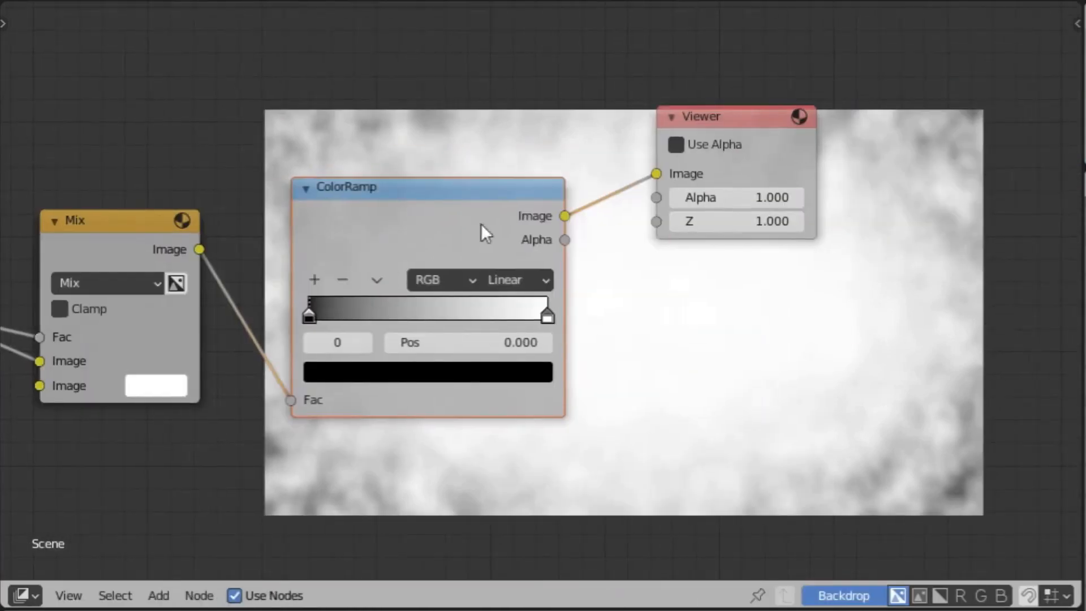
Insert another Mix node before the Viewer and connect the previous Mix node's output to its Fac input.
left_click_drag(769, 118, 944, 115)
scroll(688, 234, "down", 3)
key("shift+a")
mouse_move(638, 294)
key("Escape")
key("shift+a")
mouse_move(575, 270)
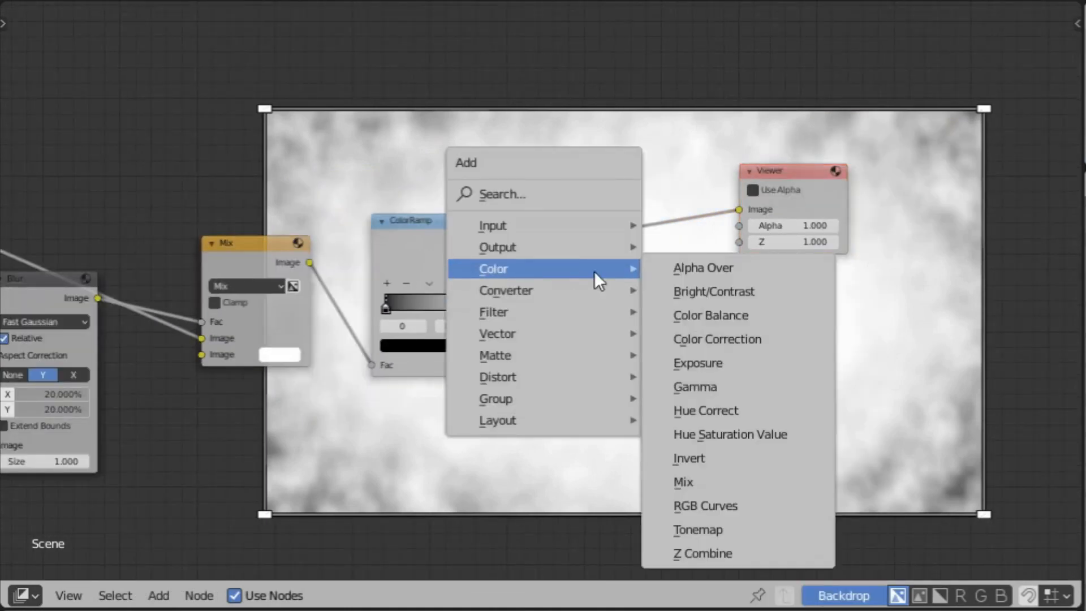
left_click(713, 480)
left_click(621, 211)
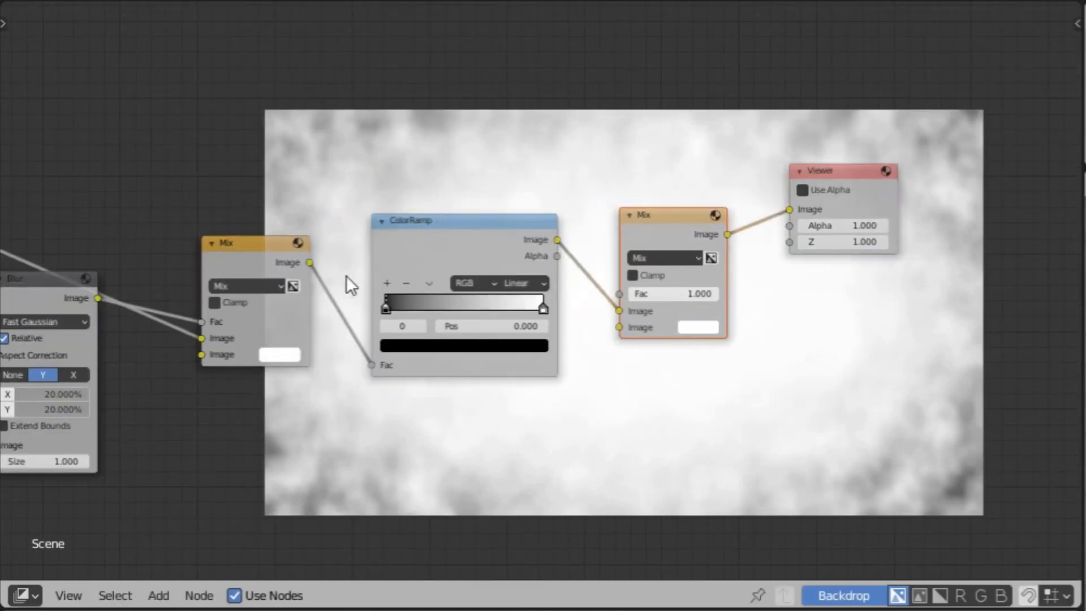
left_click_drag(310, 263, 620, 293)
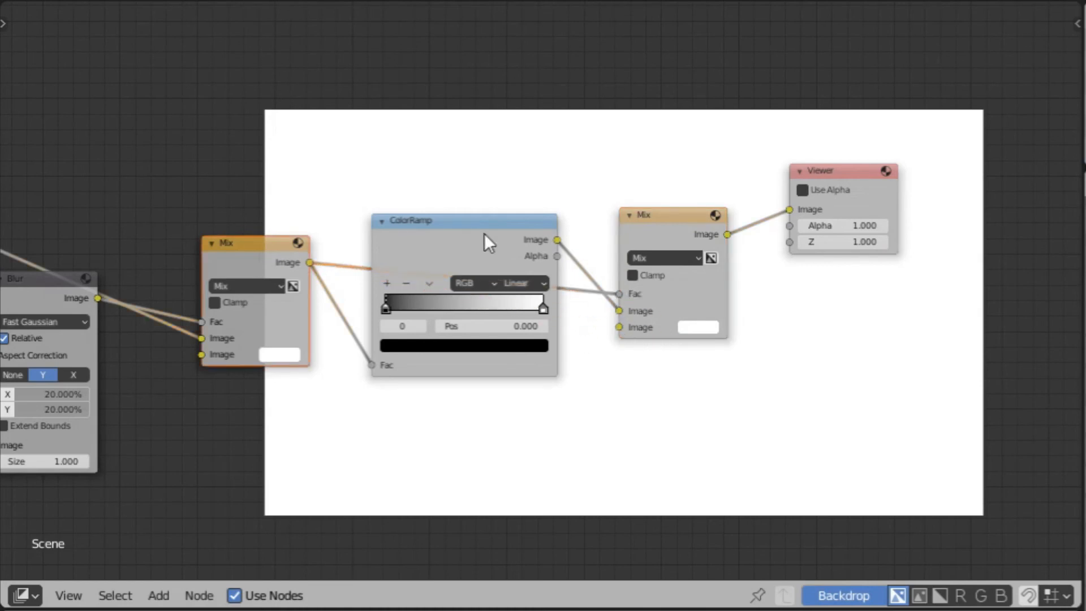
Delete the second ColorRamp node and move the last Mix node next to the previous Mix node.
left_click(484, 233)
key("x")
left_click_drag(653, 227, 408, 211)
middle_click_drag(399, 341, 568, 307)
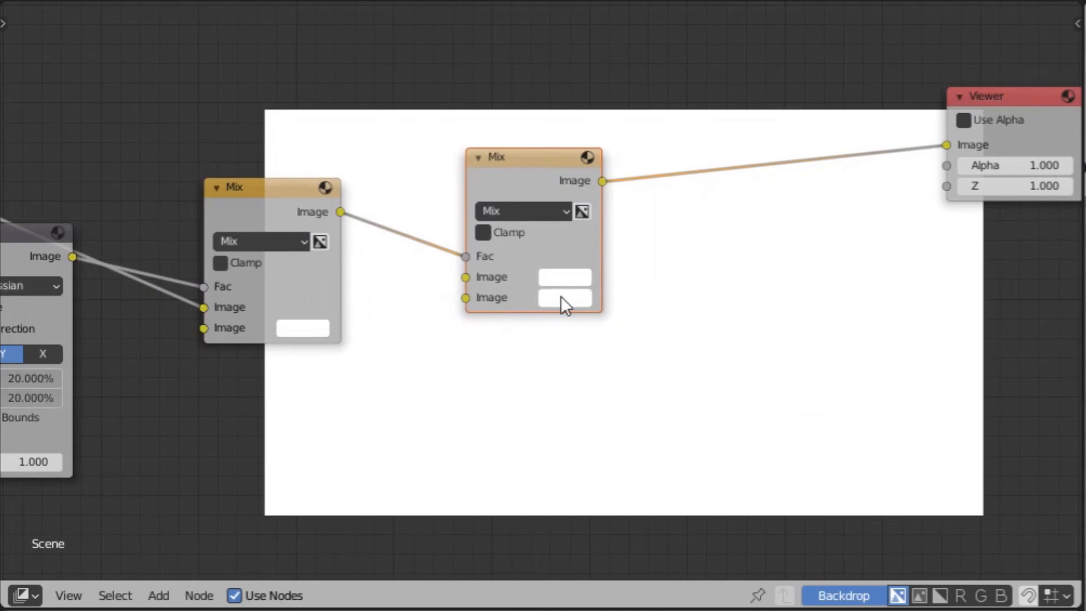
Try light orange (H 0.088, S 0.749) as the last Mix node's second Image colour and return it to white.
left_click(561, 298)
left_click(601, 112)
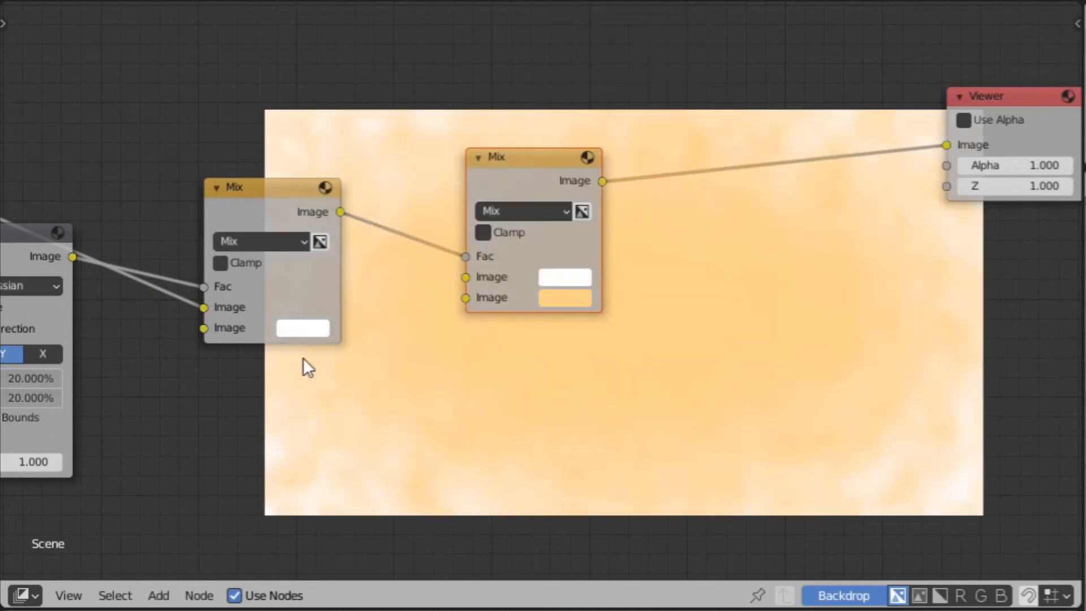
left_click(560, 298)
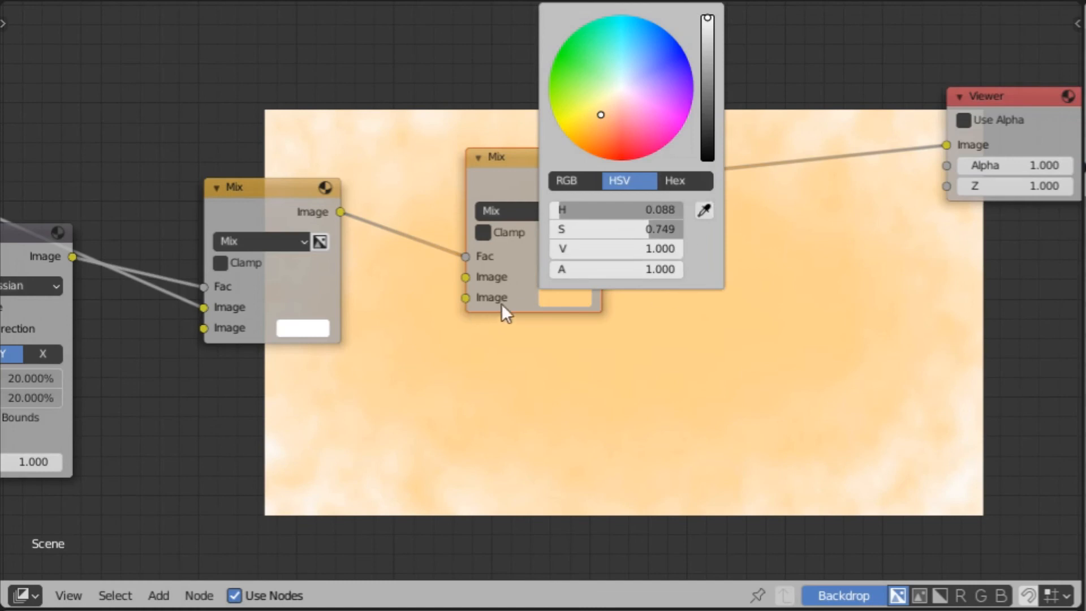
left_click(561, 297)
left_click_drag(630, 233, 543, 234)
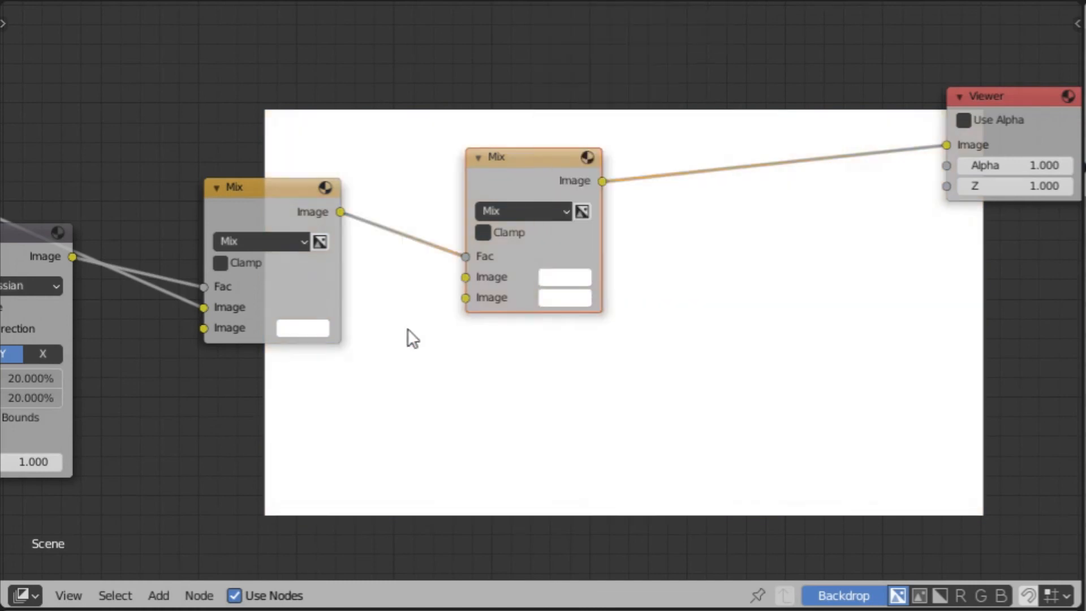
Set the last Mix node's first Image colour to light orange and its second Image colour to black.
left_click(578, 279)
left_click_drag(611, 85, 606, 91)
left_click_drag(508, 183, 503, 131)
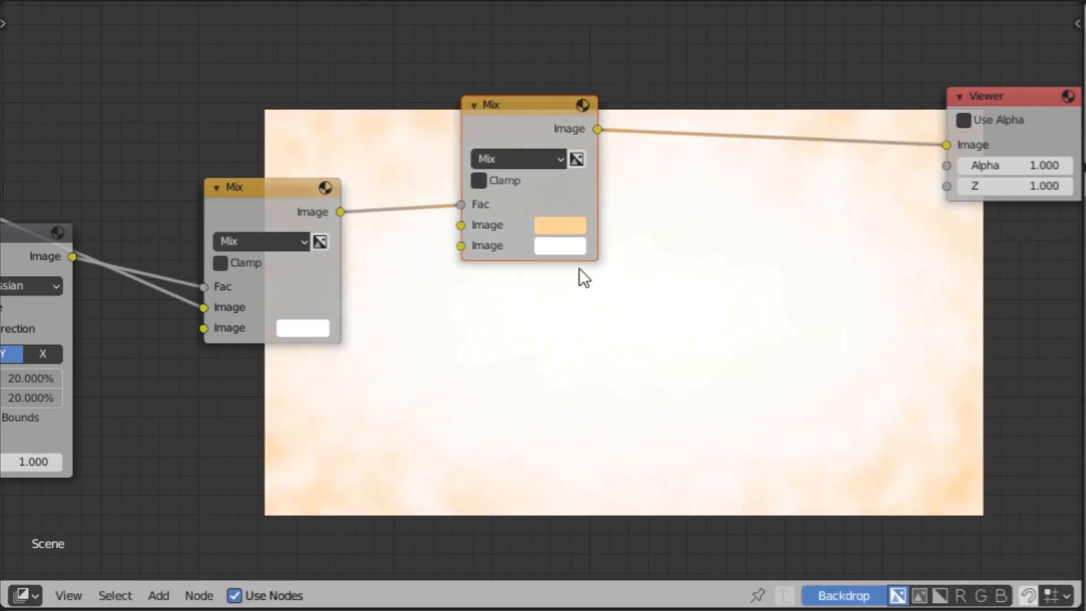
left_click(520, 162)
left_click(556, 244)
left_click_drag(701, 286, 702, 409)
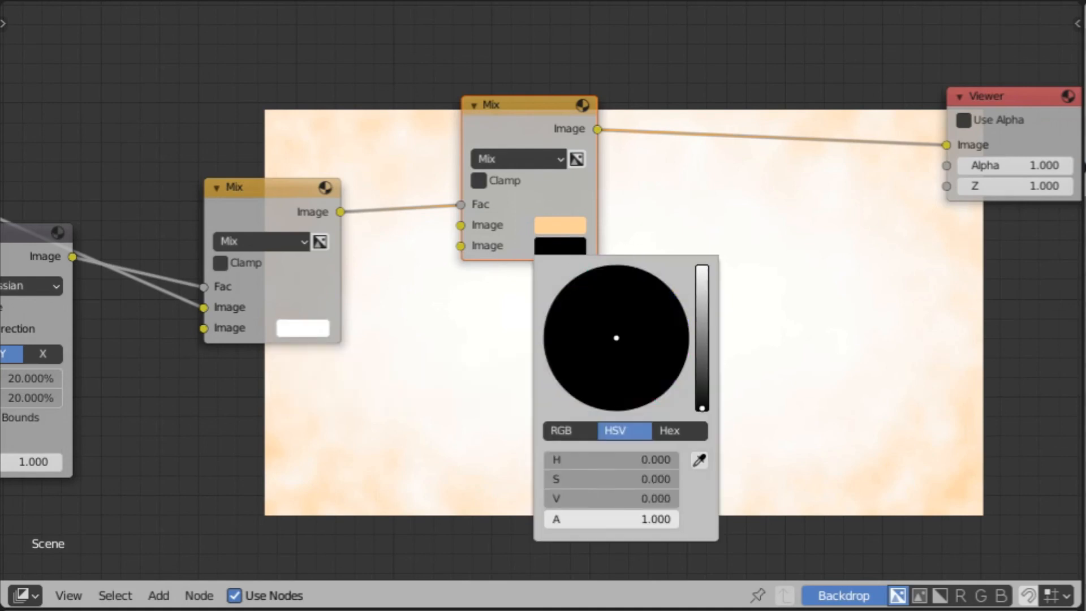
Insert another Mix node between the orange-and-black Mix node and the Viewer, and set its blend mode to Add.
left_click_drag(517, 108, 441, 122)
key("shift+a")
mouse_move(586, 215)
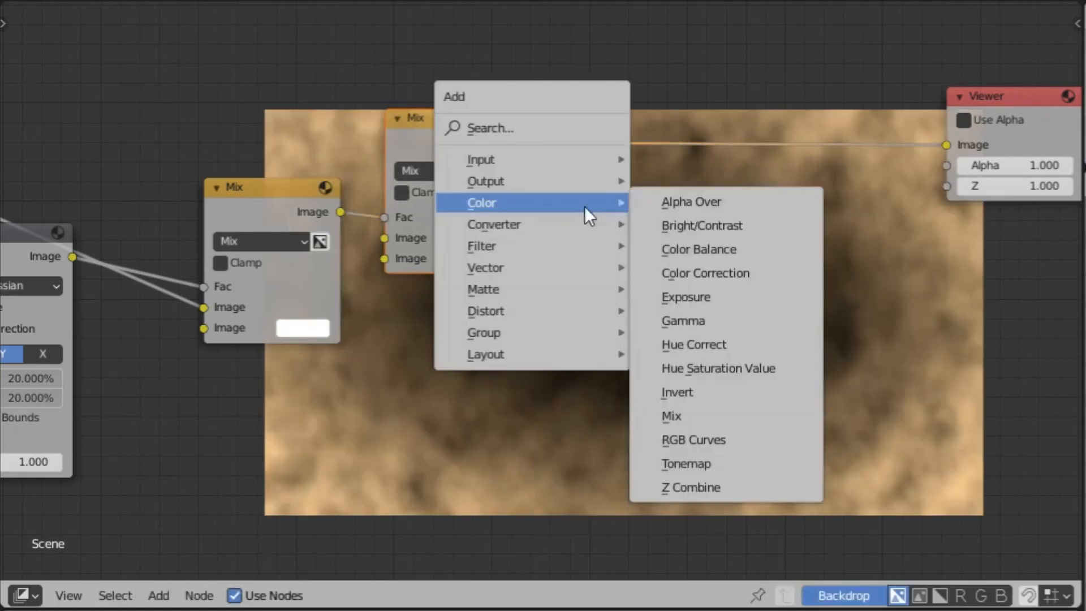
left_click(729, 415)
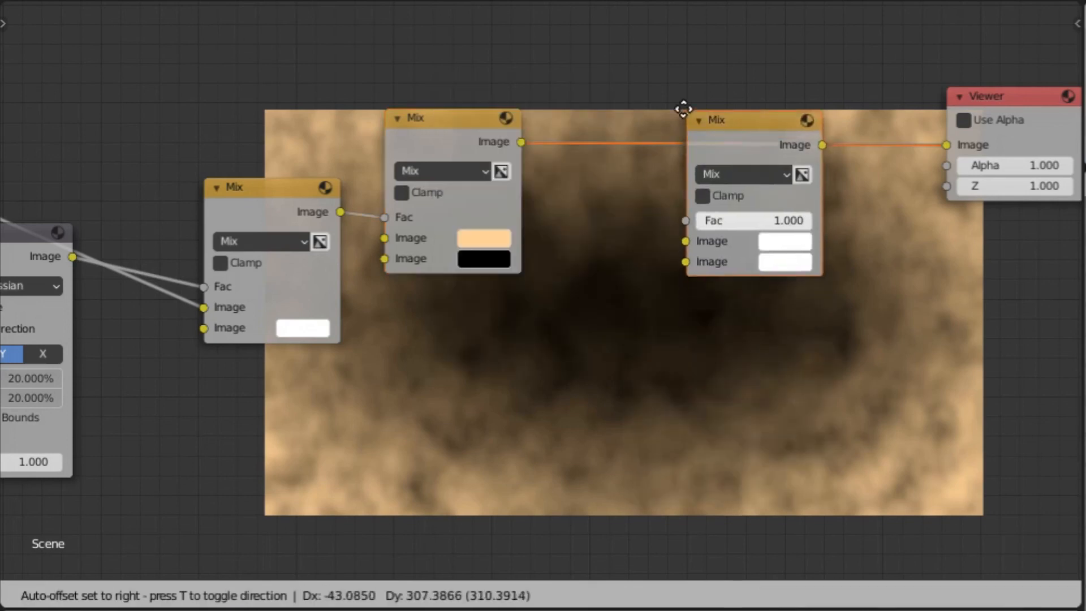
left_click(693, 115)
left_click(741, 170)
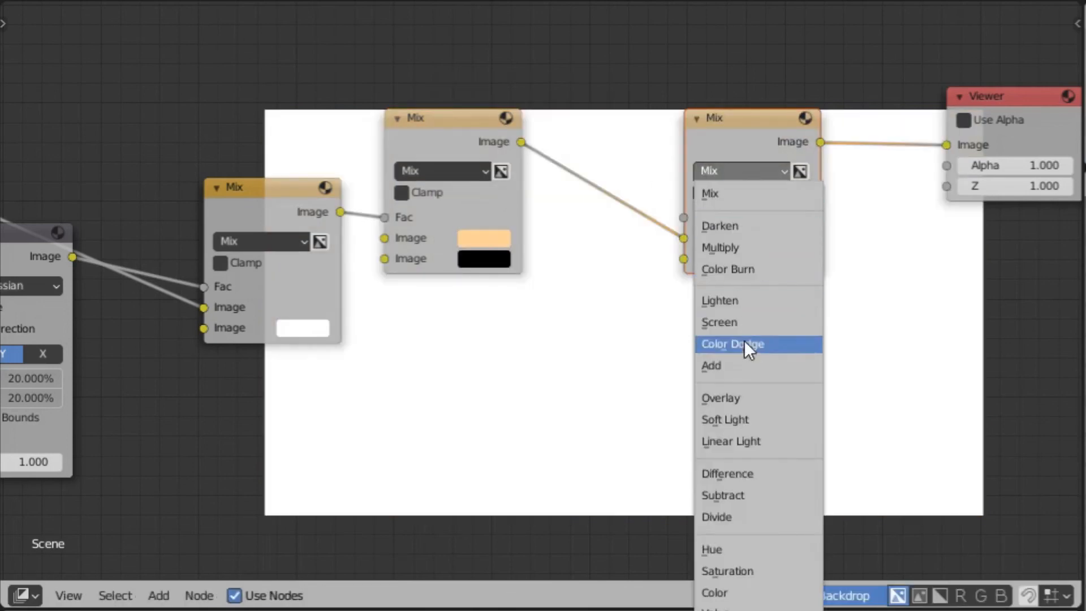
left_click(751, 369)
Connect the Quick Stars - Layered group's Image output to the Add node's first Image input, with the orange-and-black Mix node feeding the second.
scroll(417, 286, "down", 5)
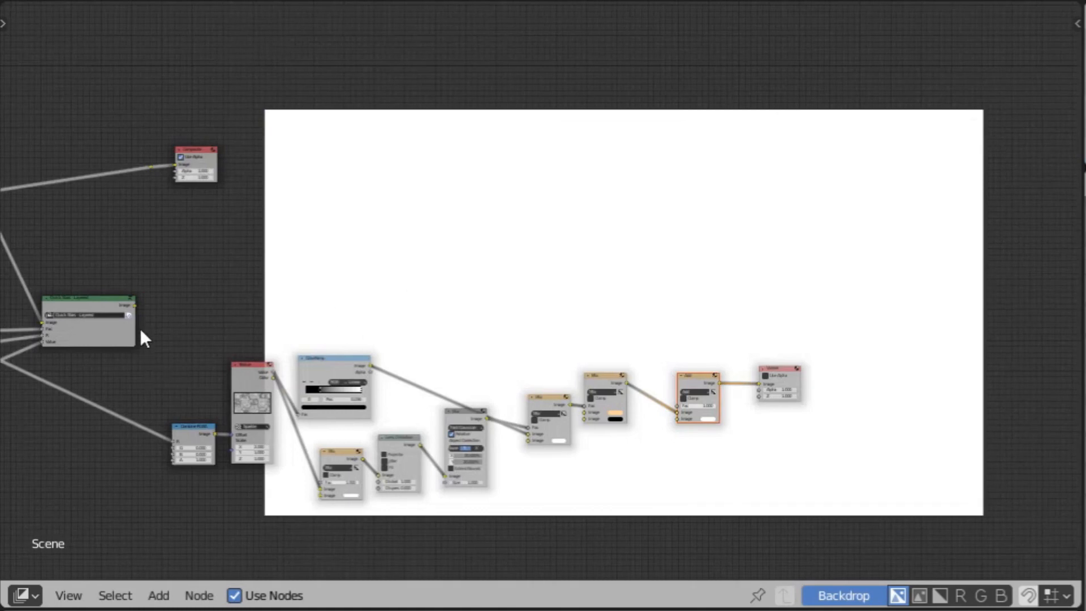
left_click_drag(136, 304, 678, 418)
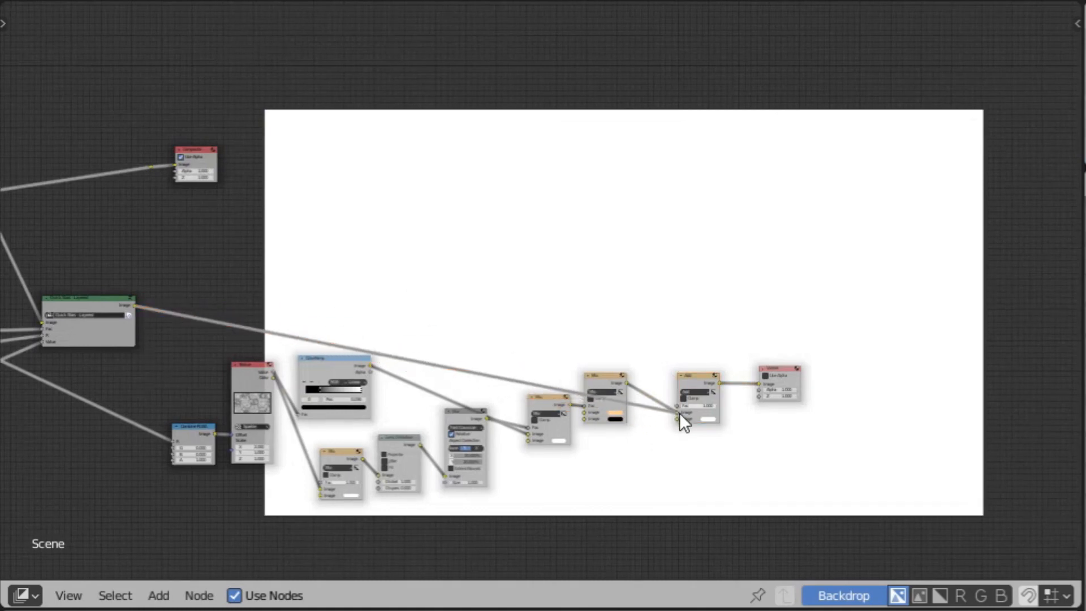
middle_click_drag(727, 420, 593, 295)
scroll(538, 318, "up", 7)
left_click_drag(583, 186, 573, 190)
middle_click_drag(462, 283, 552, 350)
left_click_drag(391, 235, 408, 266)
Insert a ColorRamp node between the Blur node and the following Mix node's Fac input.
middle_click_drag(168, 340, 488, 198)
left_click_drag(347, 190, 325, 269)
key("shift+a")
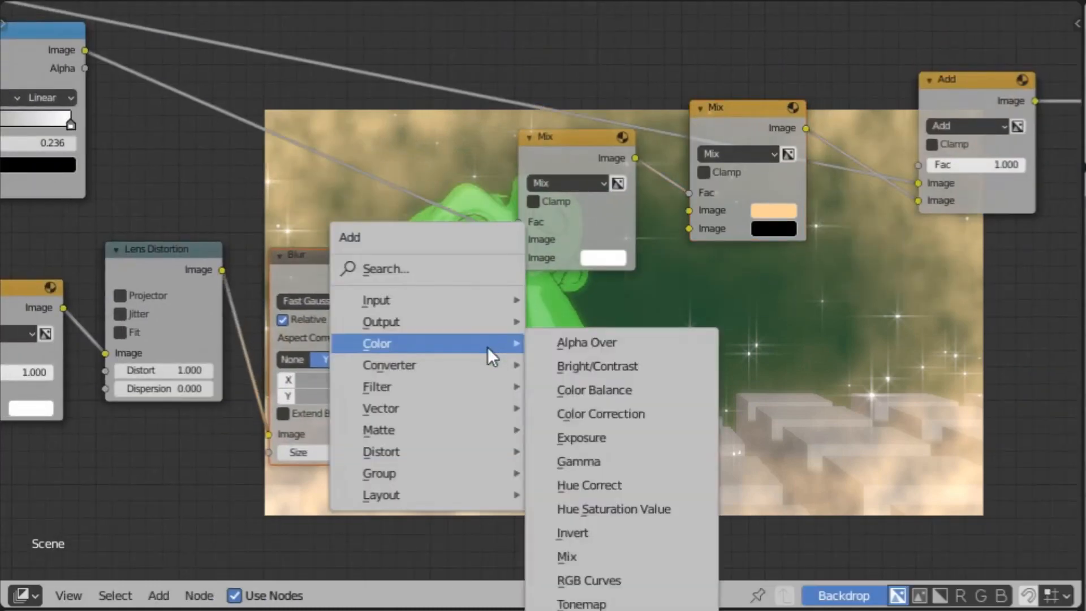
mouse_move(471, 367)
left_click(617, 53)
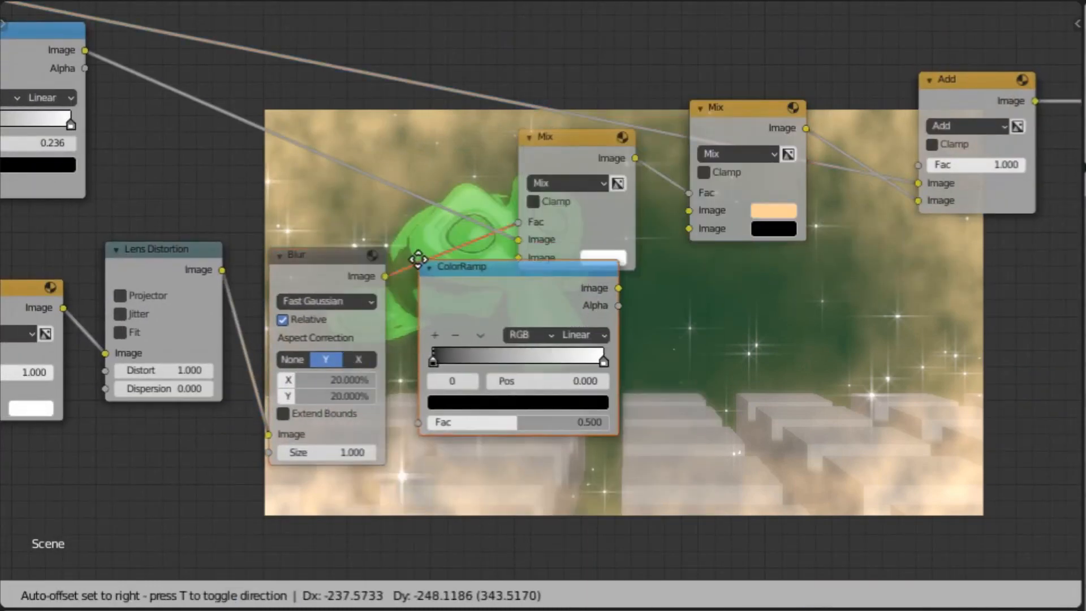
left_click(658, 346)
Move the new ColorRamp's white stop to position 0.482.
middle_click_drag(657, 344, 527, 282)
scroll(523, 266, "up", 2)
left_click_drag(484, 226, 393, 221)
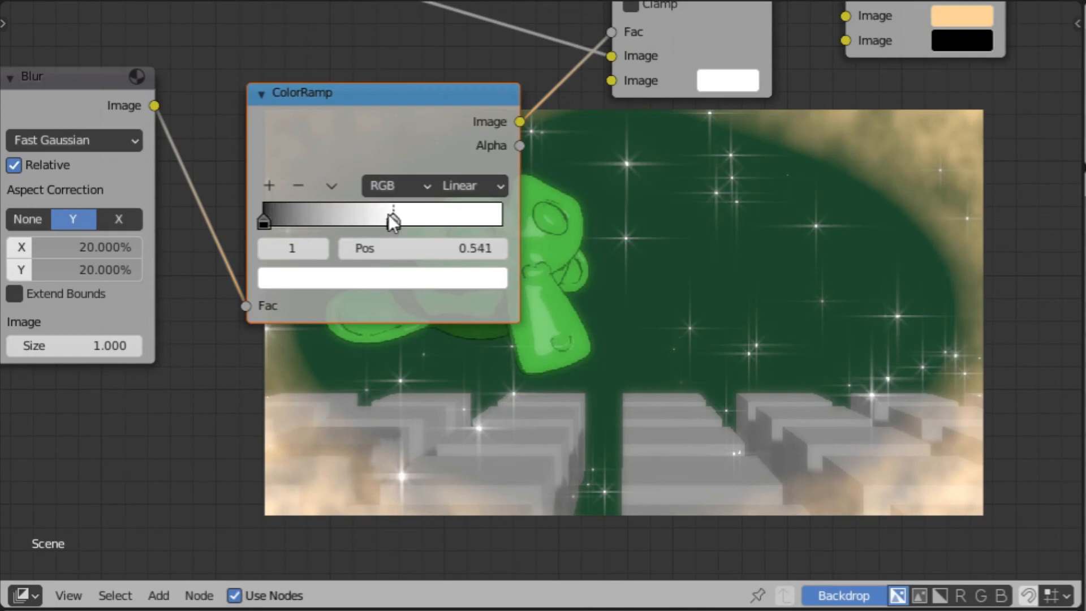
mouse_move(480, 254)
middle_mouse_down()
mouse_move(400, 80)
mouse_move(369, 559)
mouse_move(480, 256)
middle_mouse_up()
left_click_drag(383, 240, 342, 242)
middle_click_drag(420, 274, 246, 142)
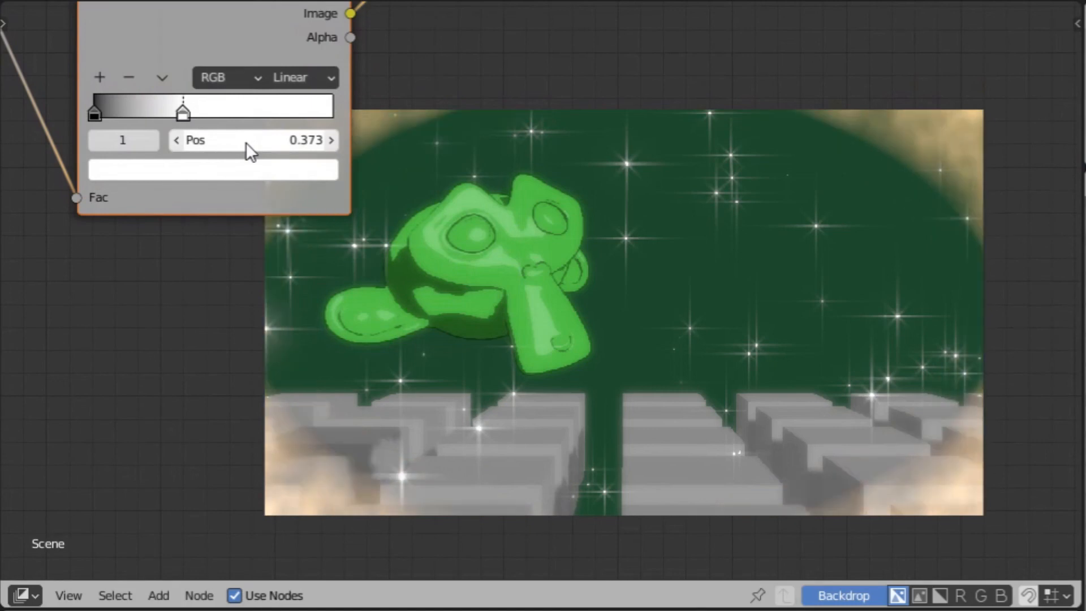
left_click_drag(185, 111, 222, 108)
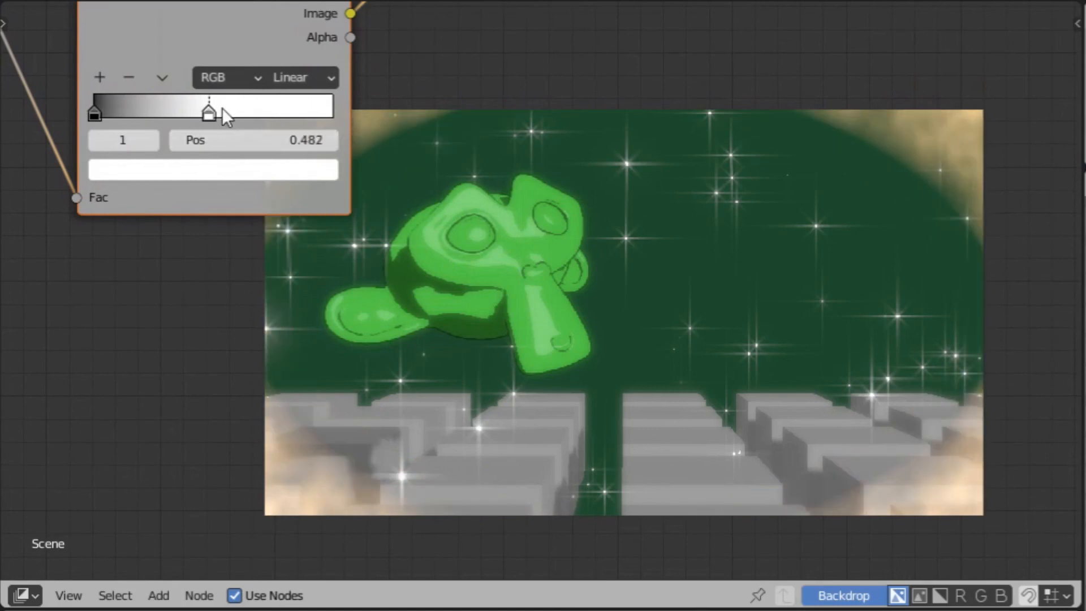
Set the new ColorRamp's interpolation to B-Spline and move its black stop to position 0.027.
left_click(292, 81)
left_click(315, 177)
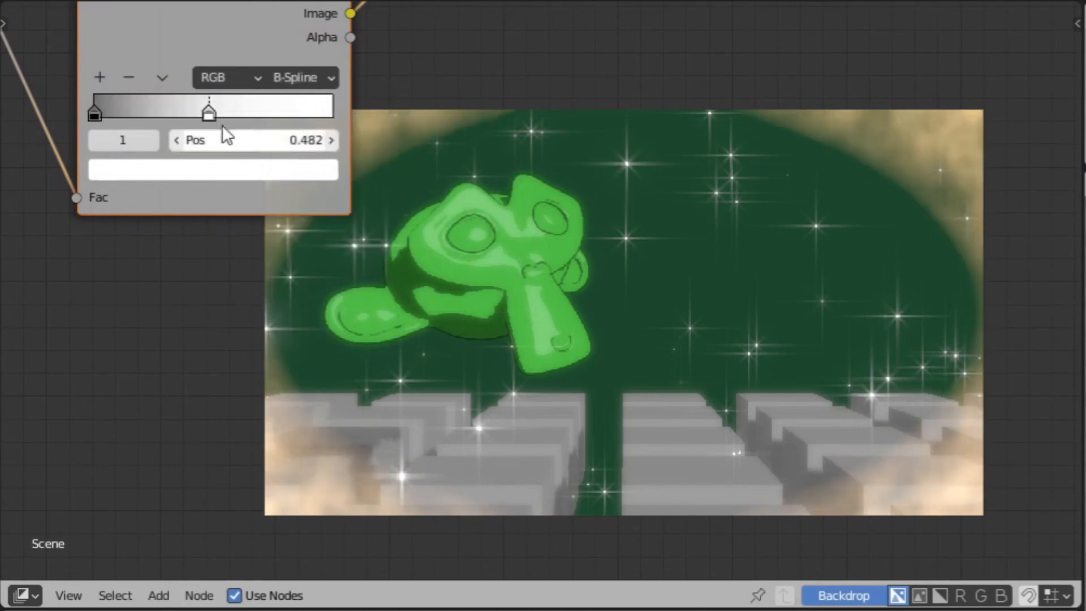
left_click(108, 106)
left_click_drag(114, 105, 117, 105)
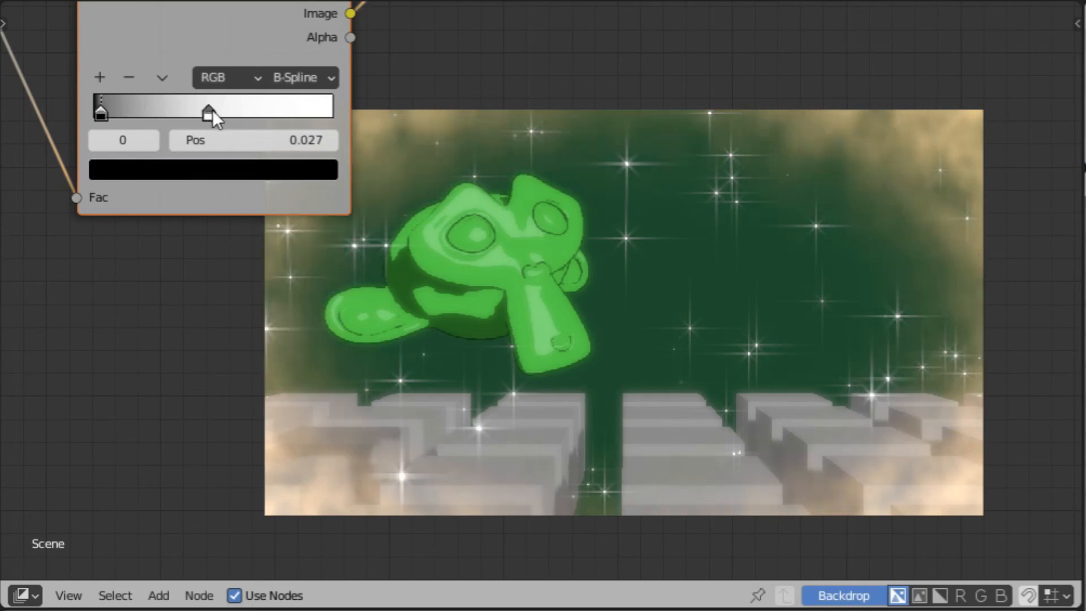
Set the Add node's Fac to 0.3.
middle_click_drag(266, 149, 26, 379)
scroll(413, 288, "down", 3)
middle_click_drag(413, 289, 224, 403)
middle_click_drag(392, 398, 221, 402)
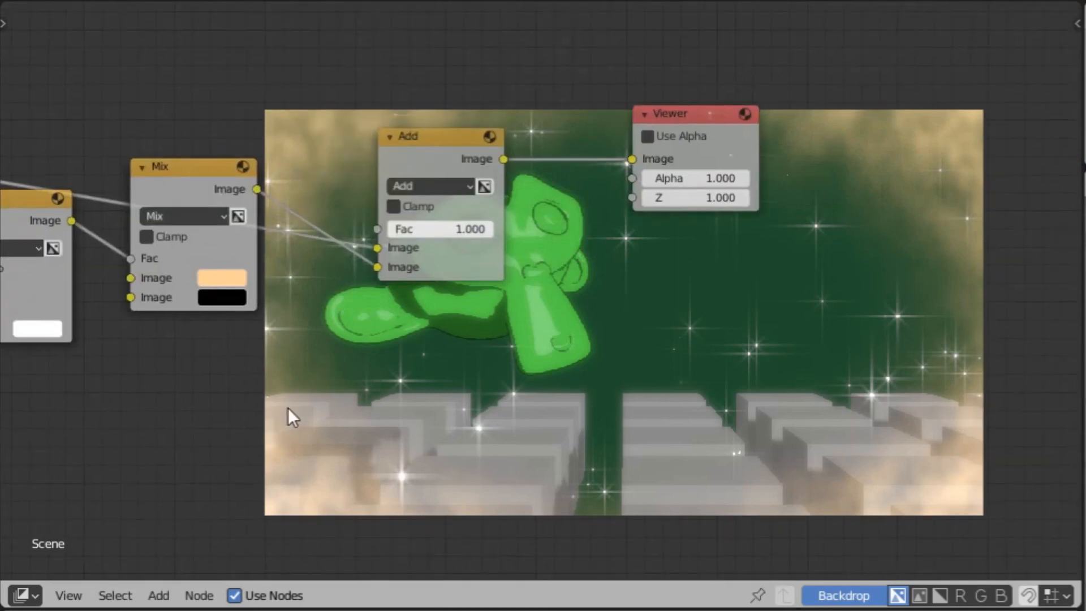
middle_click_drag(583, 161, 489, 210)
double_click(371, 276)
type("0")
type(".3")
key("Return")
Duplicate the Add node and insert the copy between the original and the Viewer.
left_click_drag(328, 184, 310, 131)
key("shift+d")
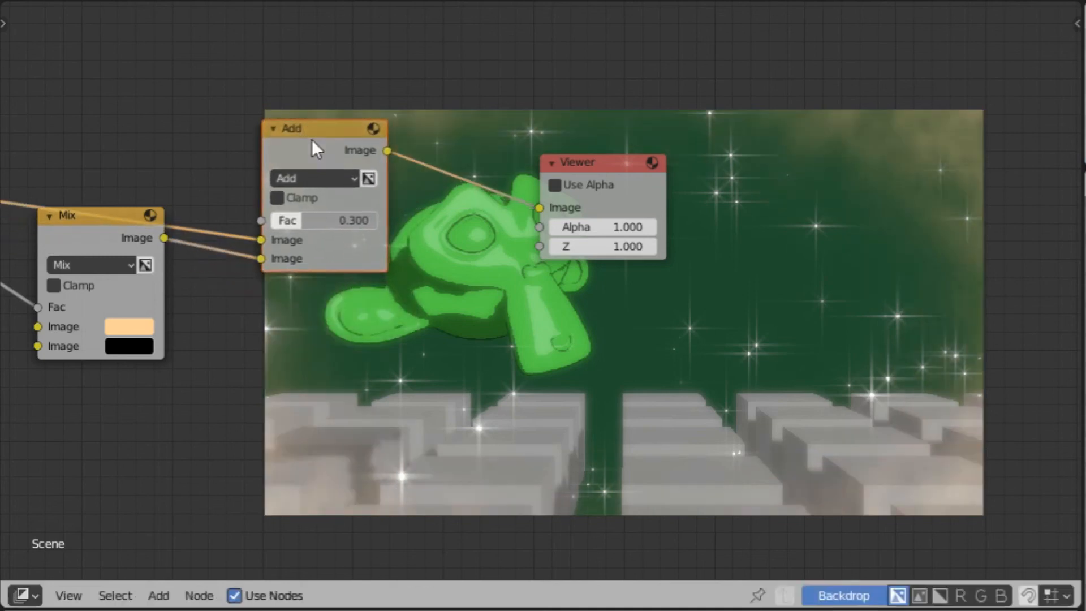
left_click(506, 183)
middle_click_drag(311, 317, 484, 243)
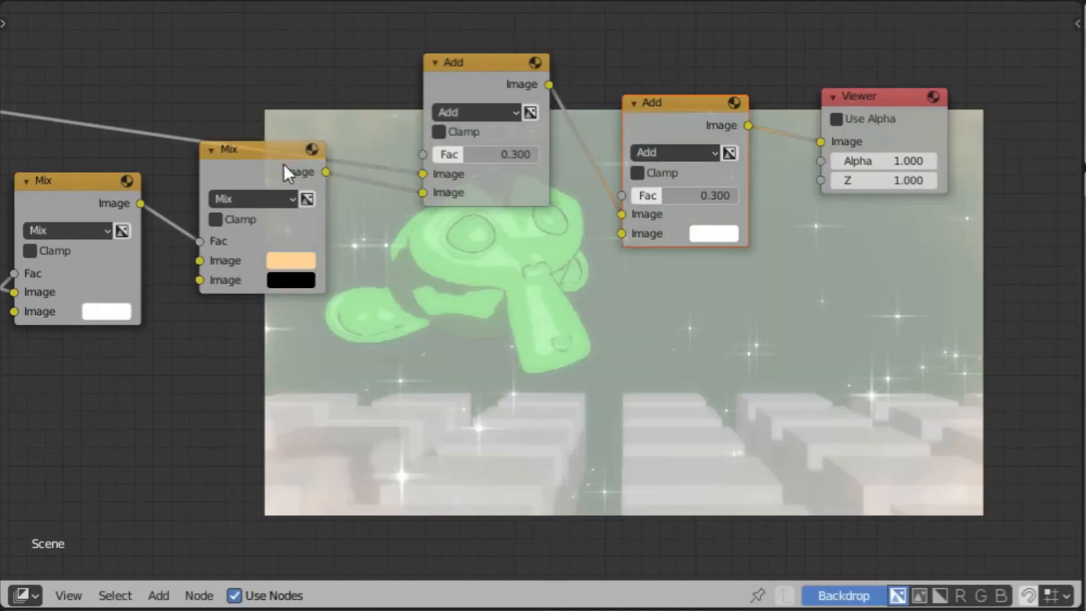
Duplicate the orange-and-black Mix node and connect the preceding Mix node's output to the copy's Fac input.
left_click_drag(307, 186, 269, 201)
key("shift+d")
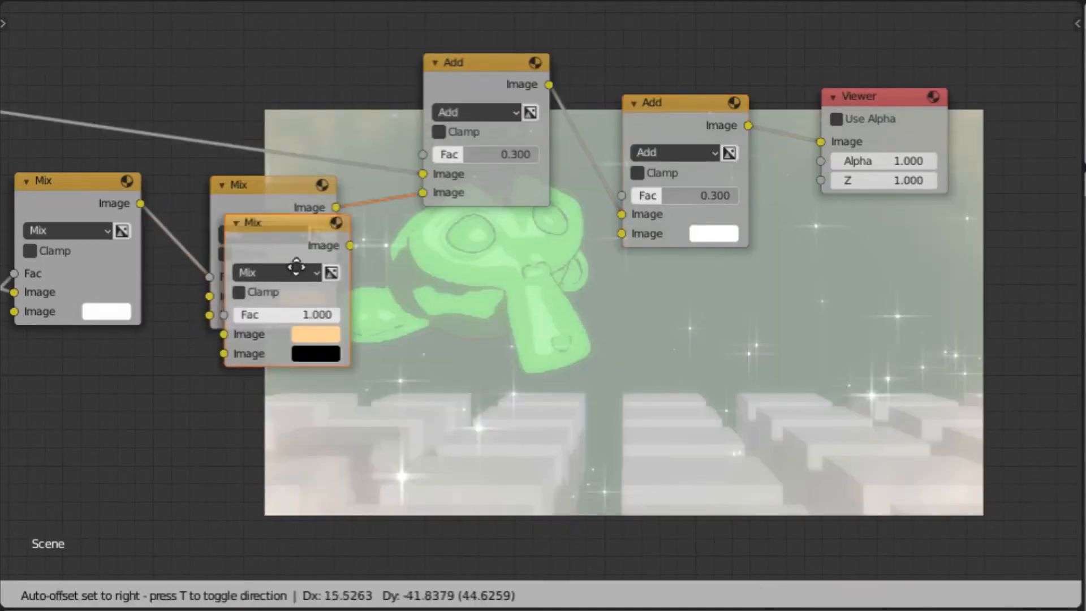
left_click(338, 397)
left_click_drag(141, 203, 277, 471)
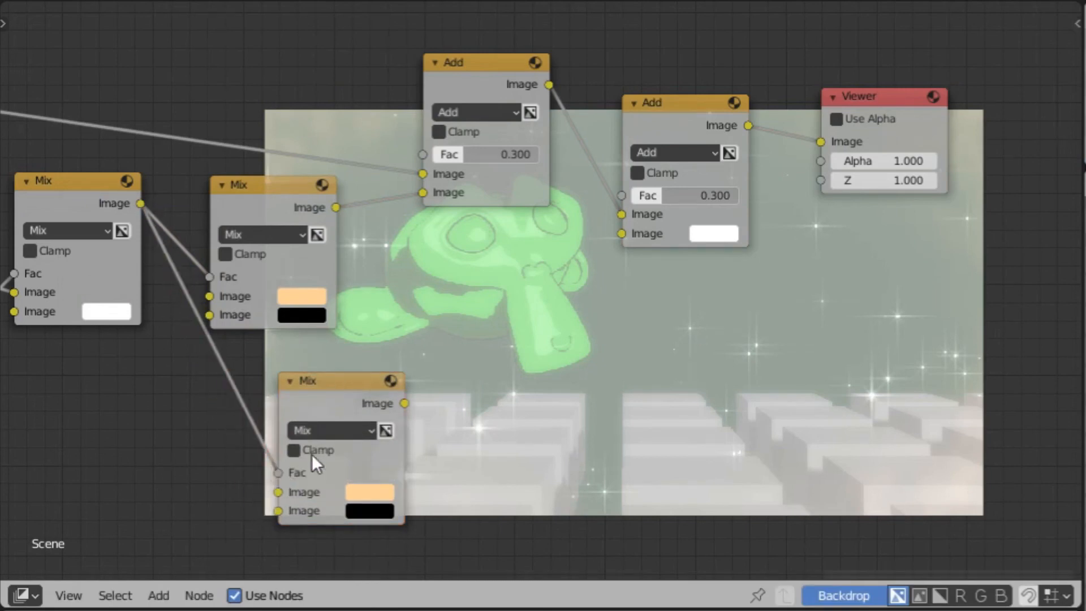
Set the duplicated Mix node's second Image colour to mid grey with R, G and B at 0.5.
middle_click_drag(311, 488, 333, 459)
left_click(402, 486)
left_click(422, 374)
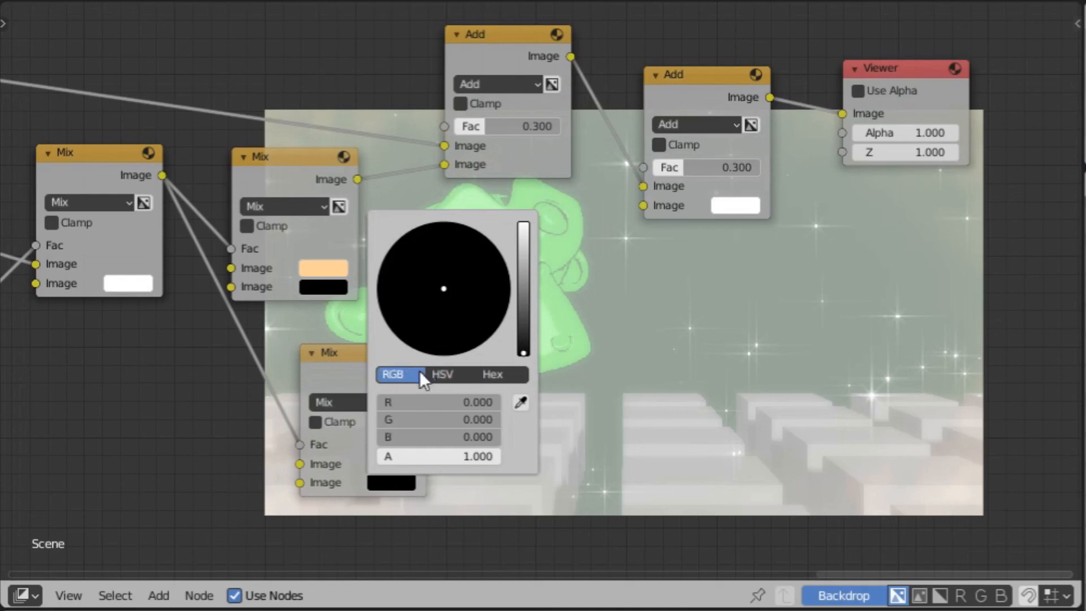
left_click(432, 399)
type("0.5")
key("Tab")
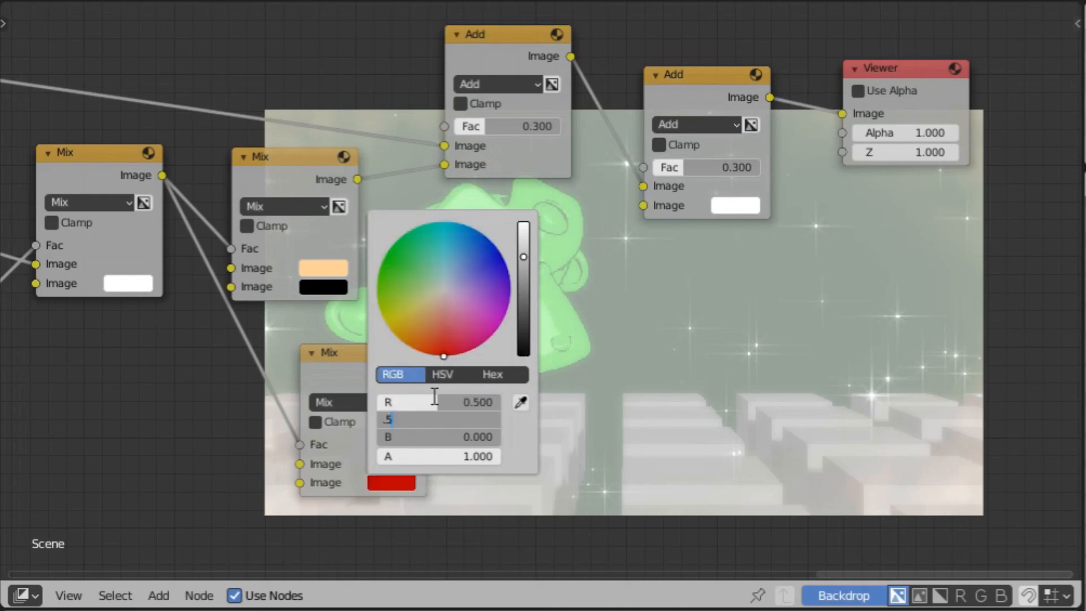
type("0.5")
key("Tab")
type("0.5")
key("Return")
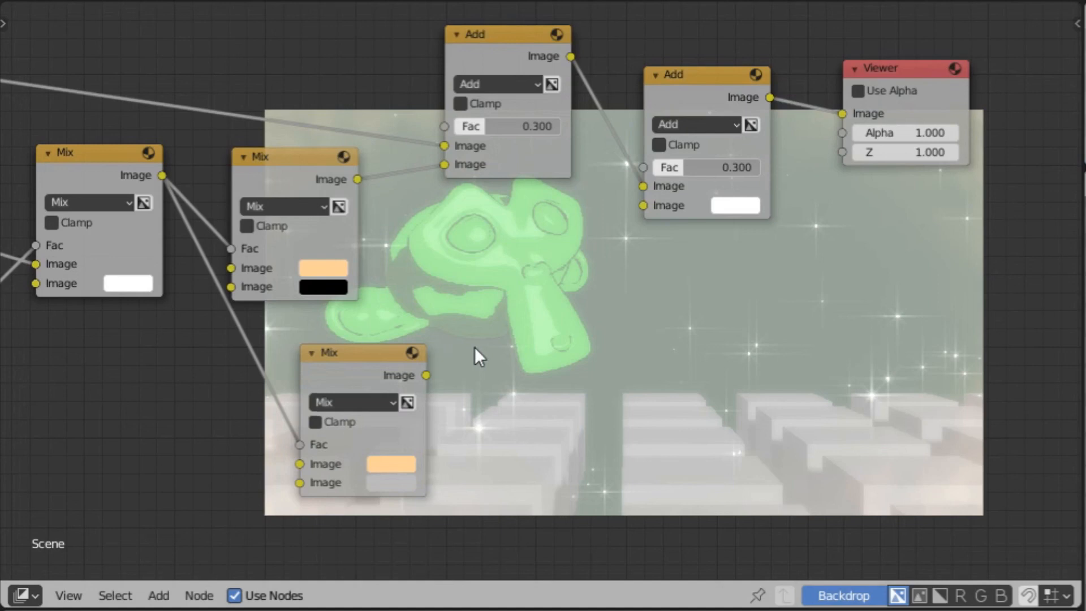
Connect the duplicated Mix node to the second Add node's second Image input and change that Add node's blend mode to Overlay.
left_click_drag(426, 376, 399, 521)
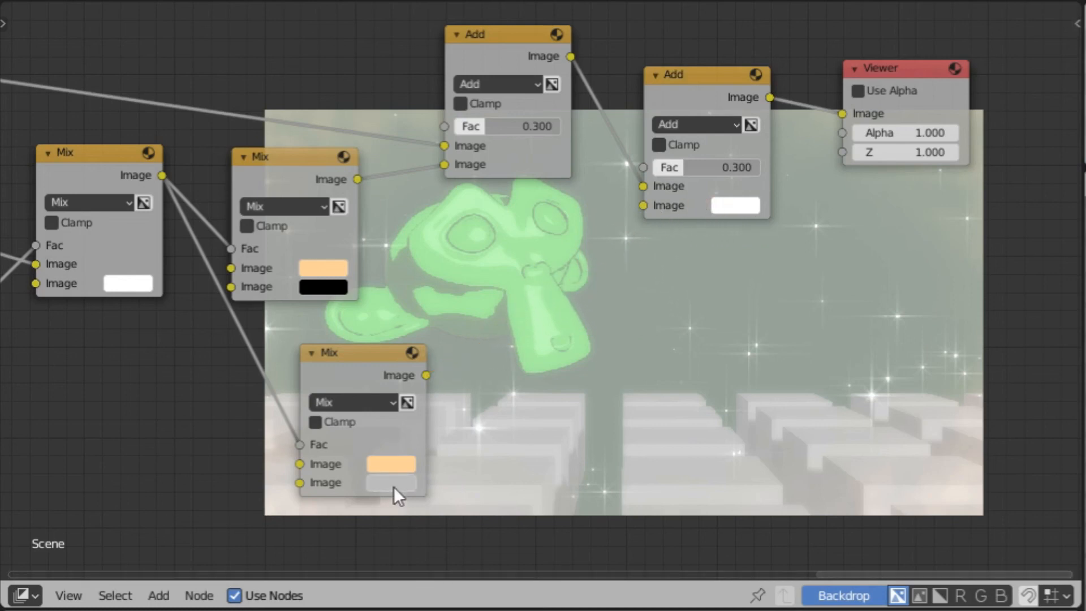
left_click_drag(428, 376, 643, 205)
left_click(692, 123)
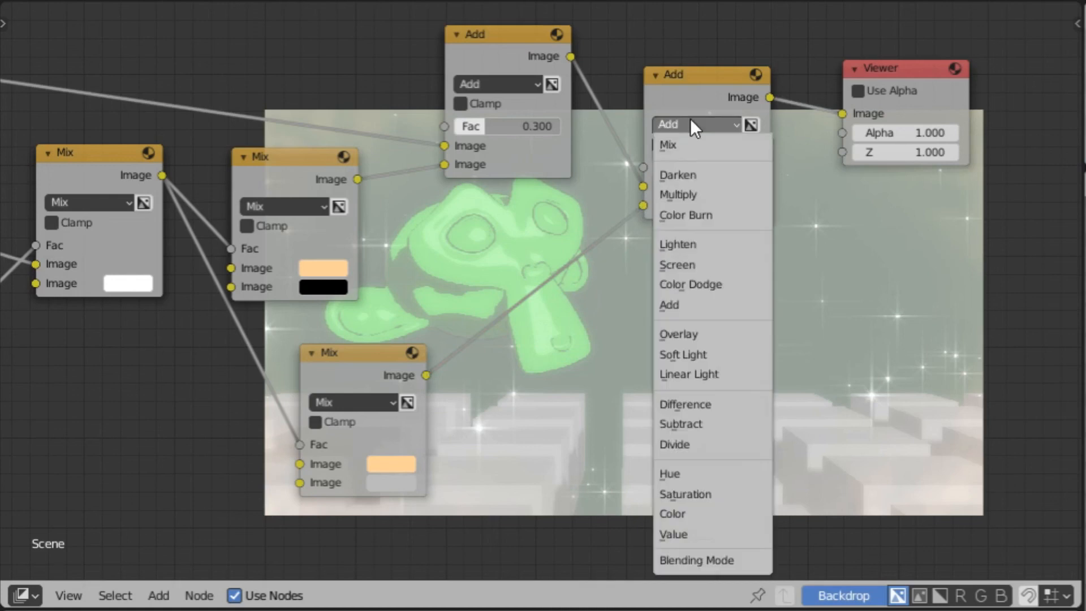
left_click(697, 334)
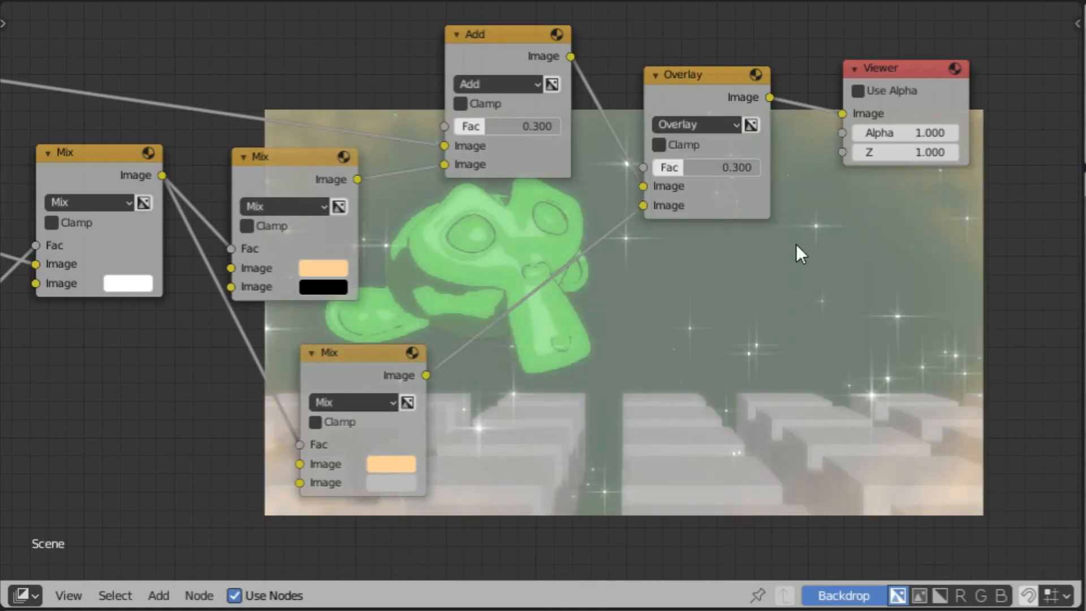
Set the Overlay node's Fac to 1.000 and move the Viewer node farther away from it.
middle_click_drag(718, 330, 625, 432)
scroll(613, 291, "up", 2)
left_click_drag(614, 281, 724, 280)
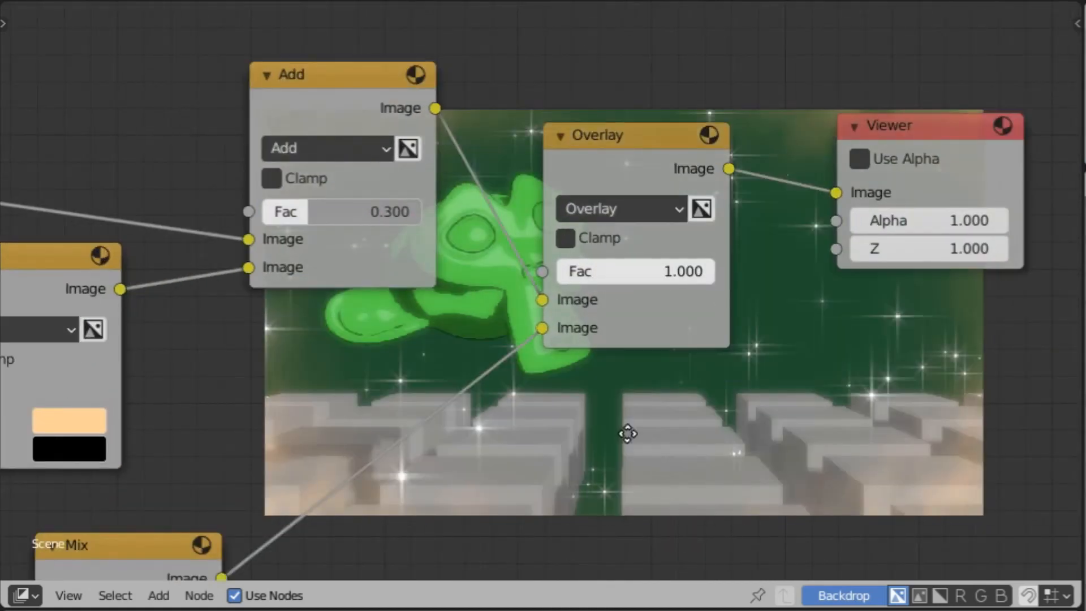
middle_click_drag(636, 446, 423, 264)
middle_click_drag(489, 202, 797, 114)
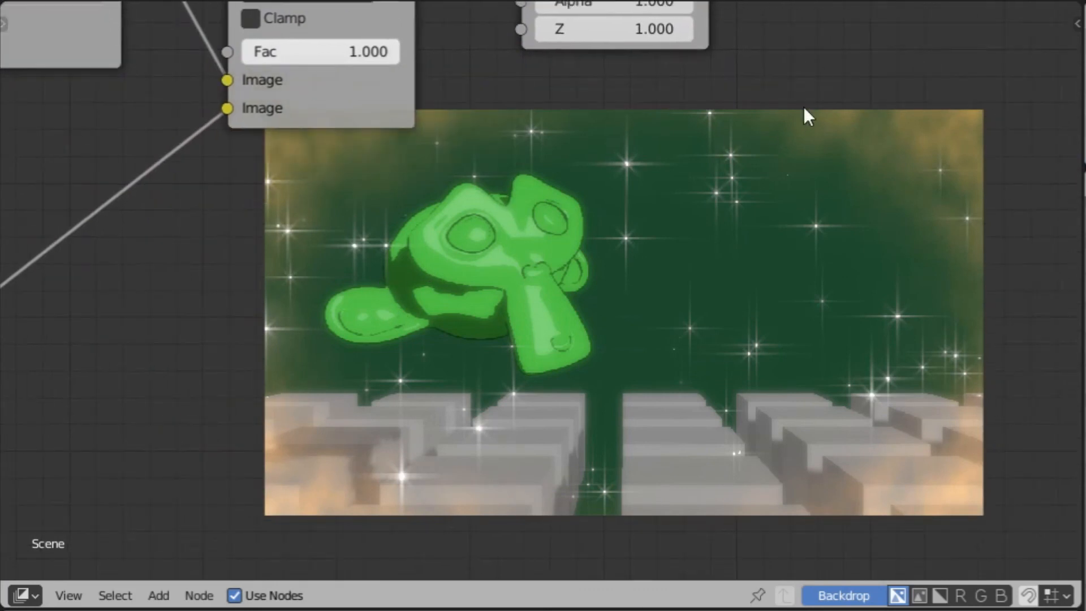
middle_click_drag(439, 152, 531, 304)
left_click_drag(634, 93, 803, 53)
middle_click_drag(351, 171, 416, 159)
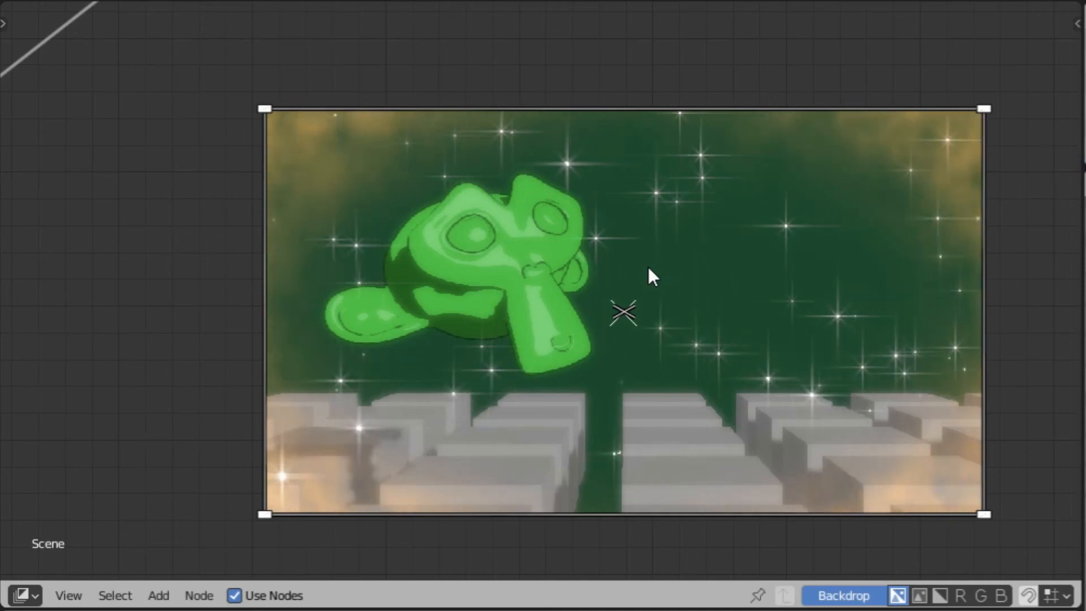
Add a Math node near the Combine RGBA node and connect the OFFSET value to its first input.
scroll(232, 279, "down", 8)
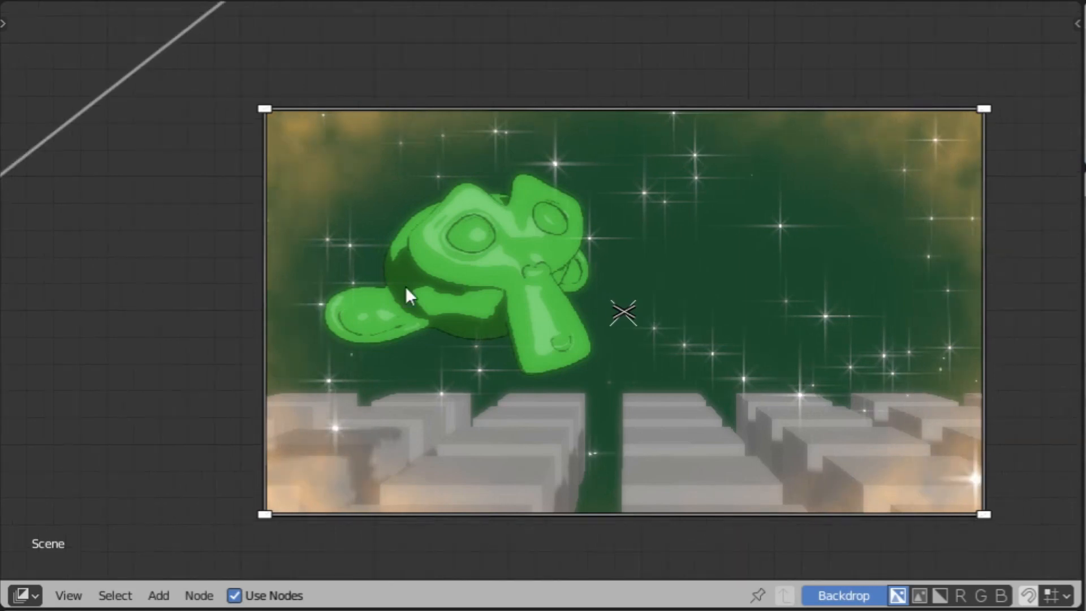
middle_click_drag(190, 332, 569, 327)
scroll(569, 327, "up", 3)
key("shift+a")
mouse_move(565, 355)
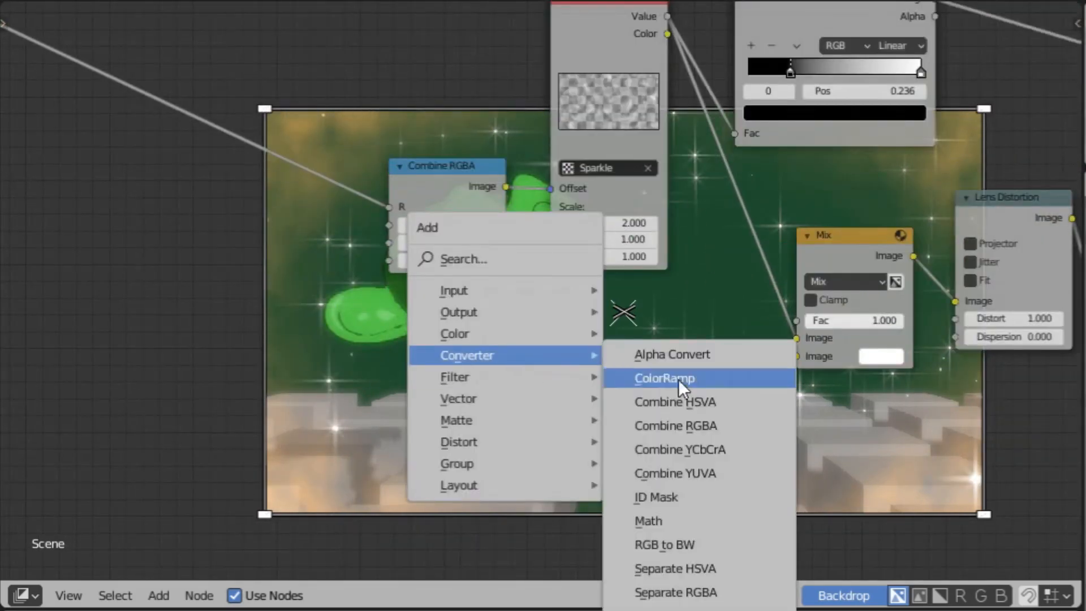
left_click(652, 519)
left_click(102, 181)
middle_click_drag(102, 182, 476, 283)
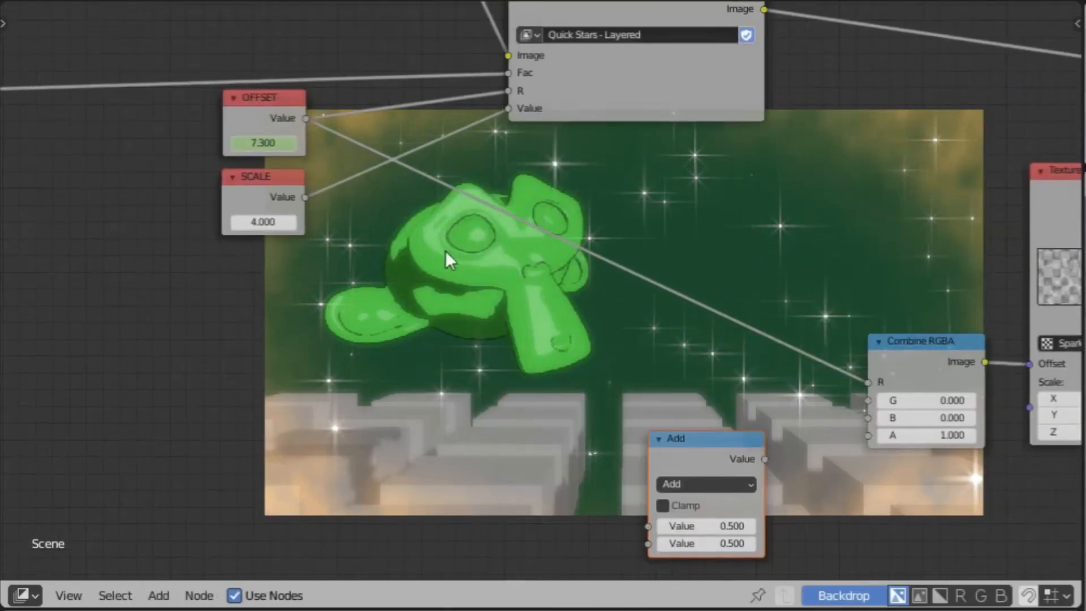
left_click_drag(313, 122, 650, 526)
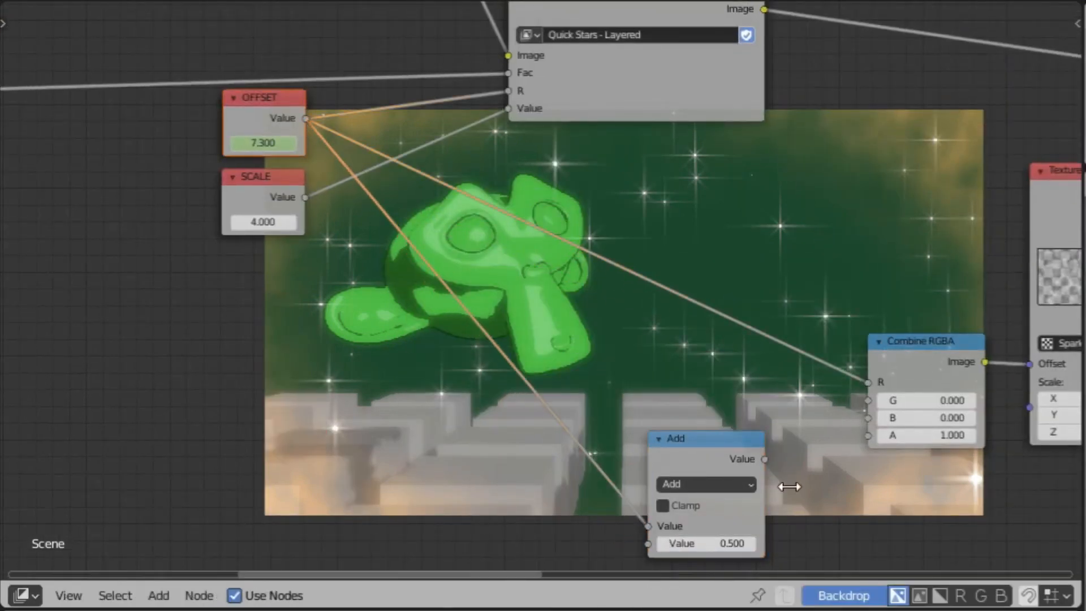
Set the Math node's operation to Multiply and connect its output to the Combine RGBA node's B input.
middle_click_drag(713, 459, 571, 369)
scroll(570, 369, "up", 3)
left_click(599, 470)
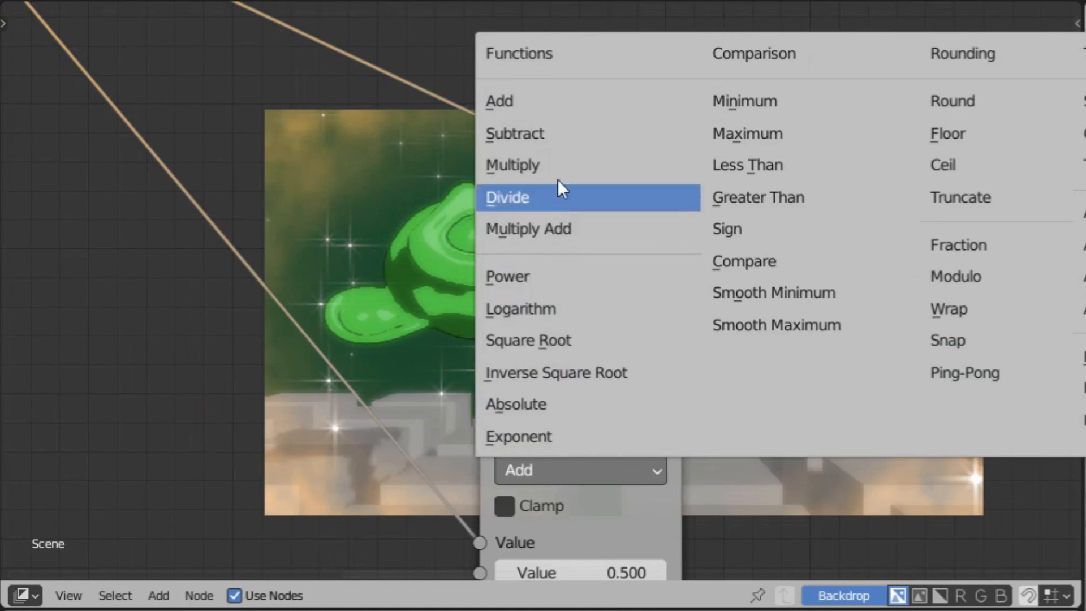
left_click(558, 162)
middle_click_drag(667, 398, 576, 182)
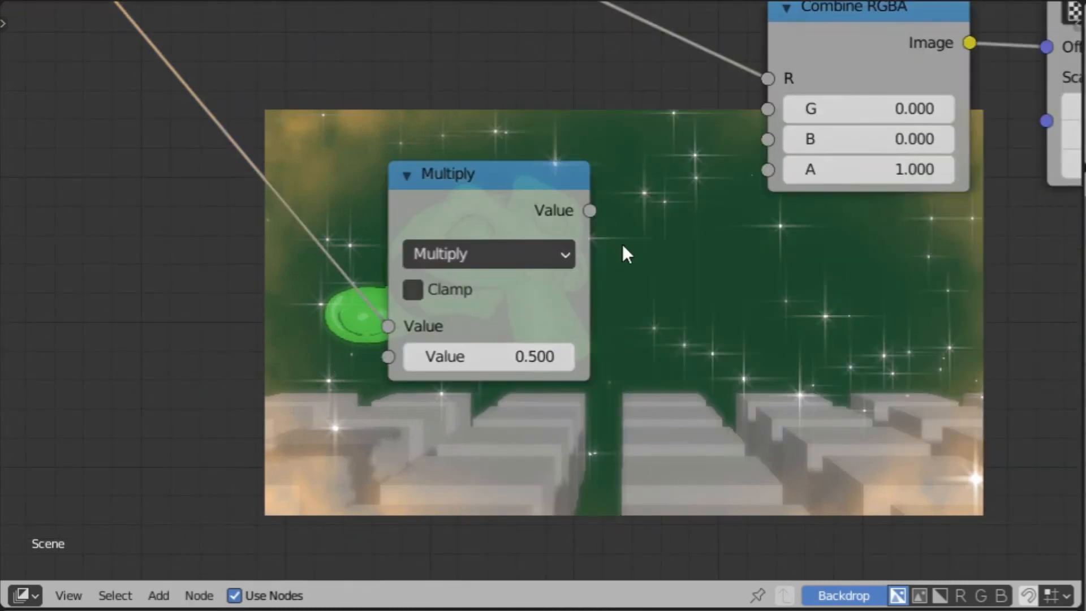
left_click_drag(589, 211, 768, 139)
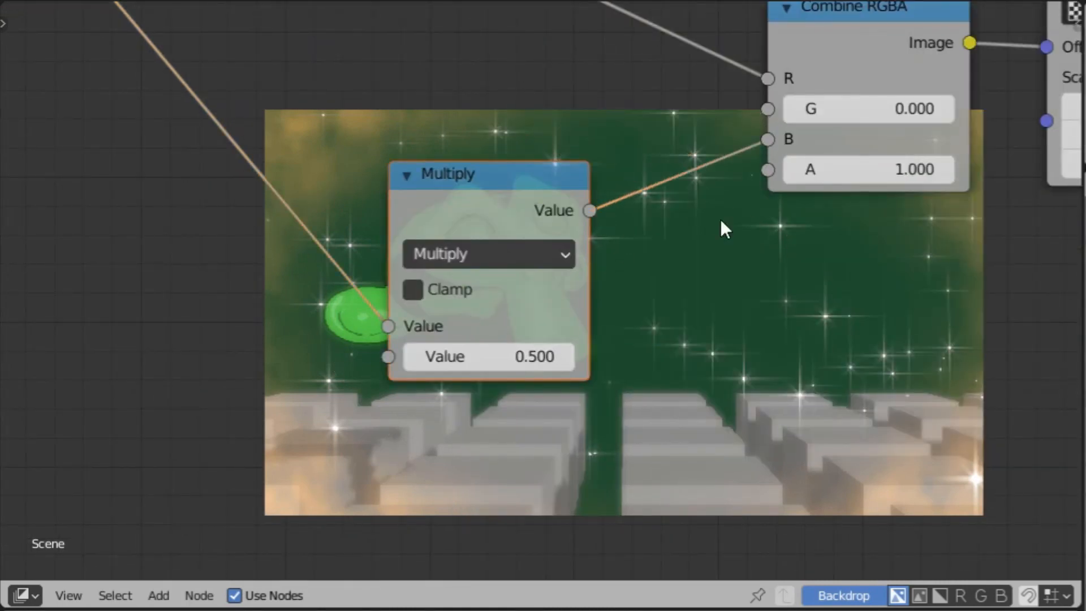
Set the Multiply node's second value to 2 and inspect the animated clouds in the backdrop.
middle_click_drag(643, 333, 352, 151)
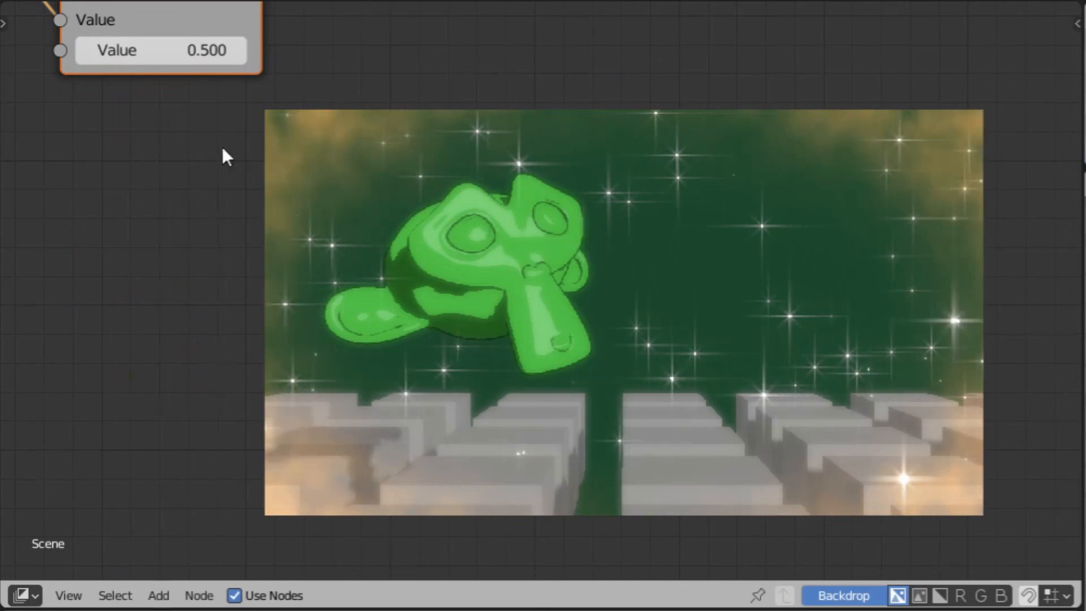
middle_click_drag(262, 155, 400, 345)
left_click(332, 233)
type("2")
key("Return")
middle_click_drag(450, 403, 350, 246)
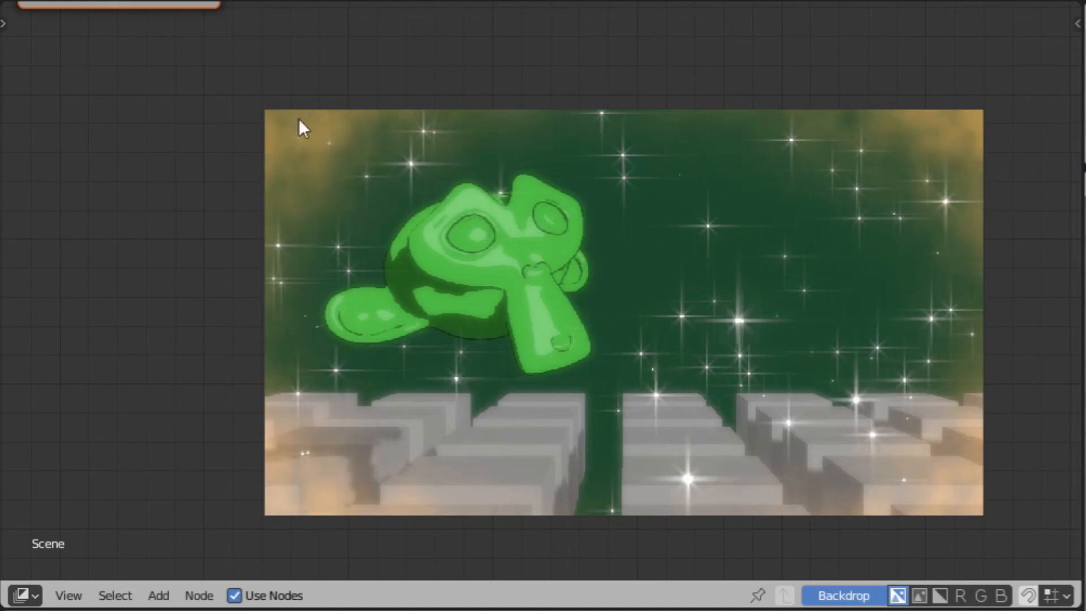
Dissolve the Multiply node so the OFFSET value feeds the Combine RGBA node's B input directly.
middle_click_drag(284, 104, 531, 376)
key("x")
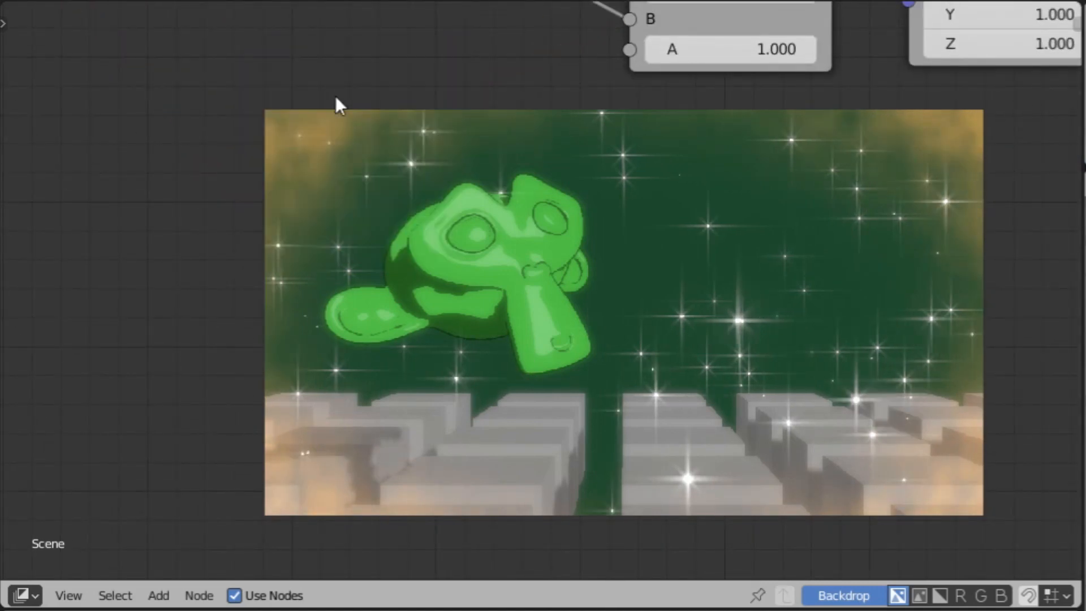
middle_click_drag(599, 332, 429, 238)
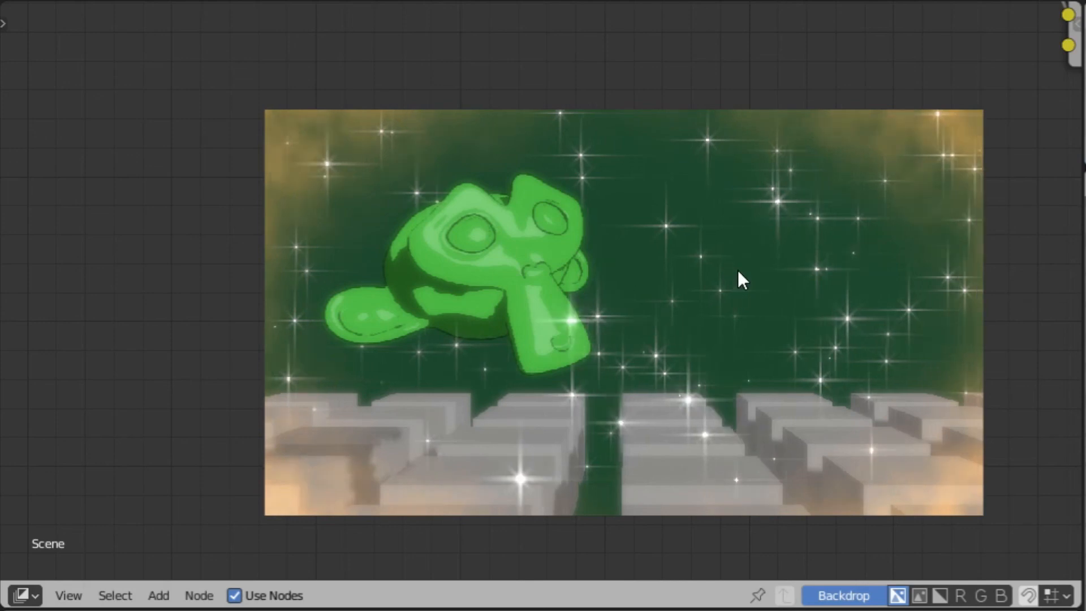
left_click(63, 0)
left_click(133, 132)
mouse_move(706, 285)
middle_mouse_down()
mouse_move(688, 344)
mouse_move(696, 274)
middle_mouse_up()
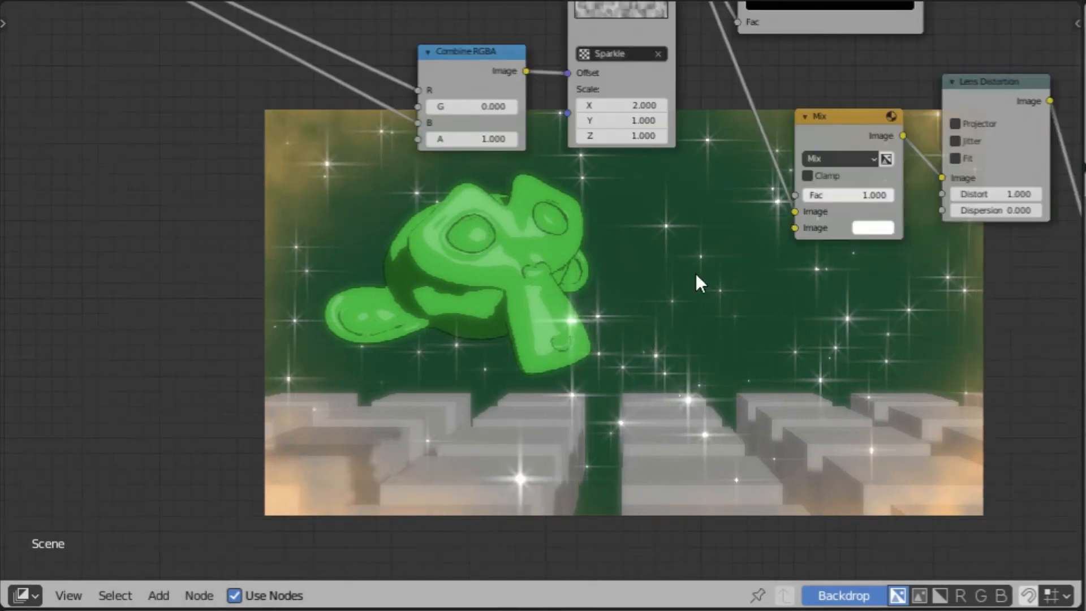
Switch the node editor area to the 3D Viewport and deselect Suzanne in the camera view.
left_click(26, 595)
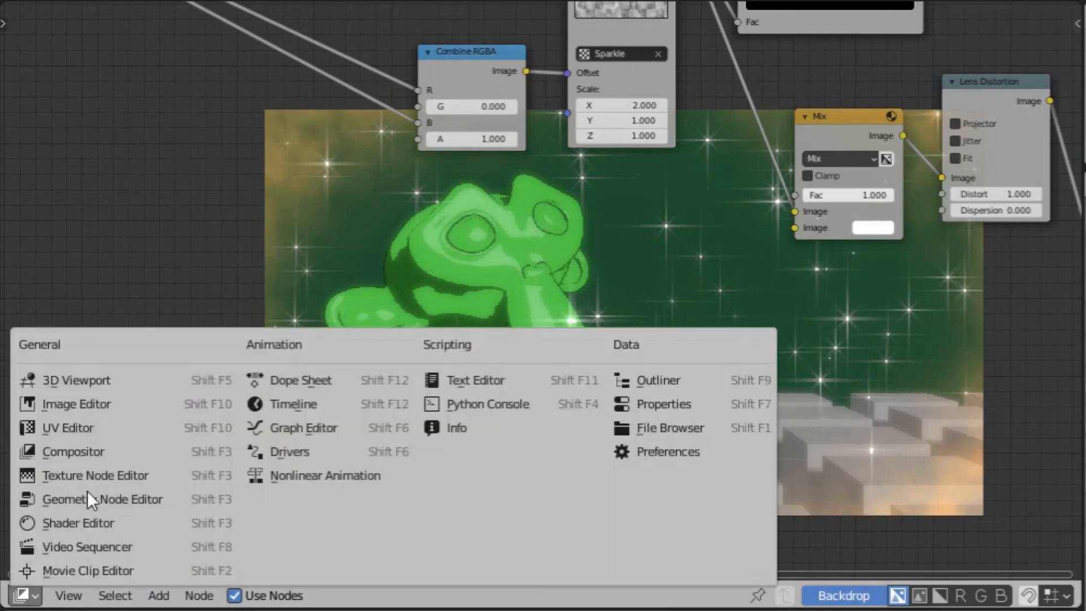
left_click(117, 382)
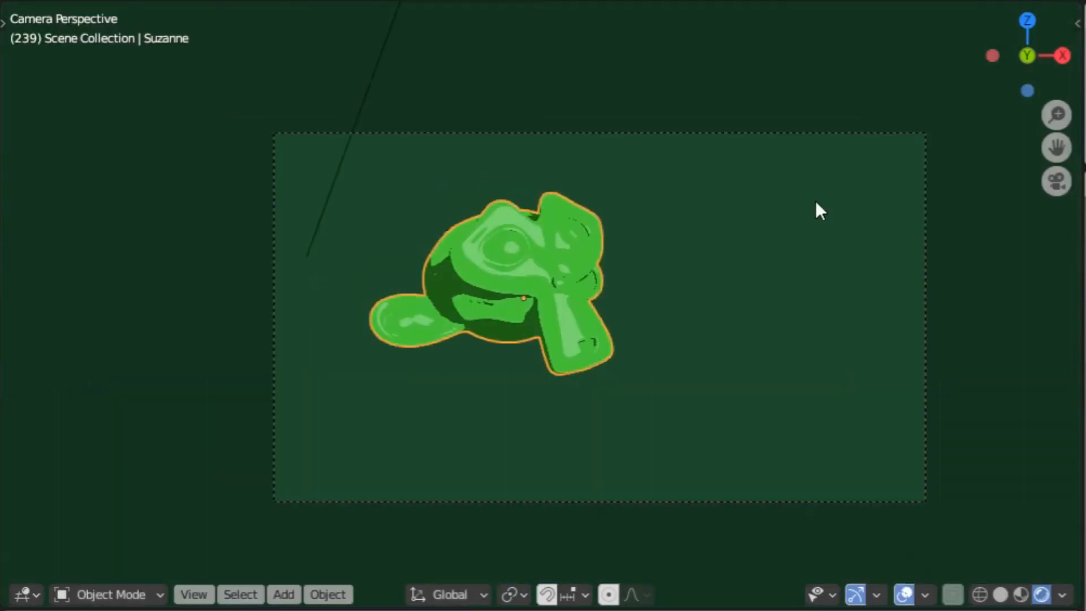
middle_click_drag(636, 349, 538, 303, "shift")
left_click(538, 303)
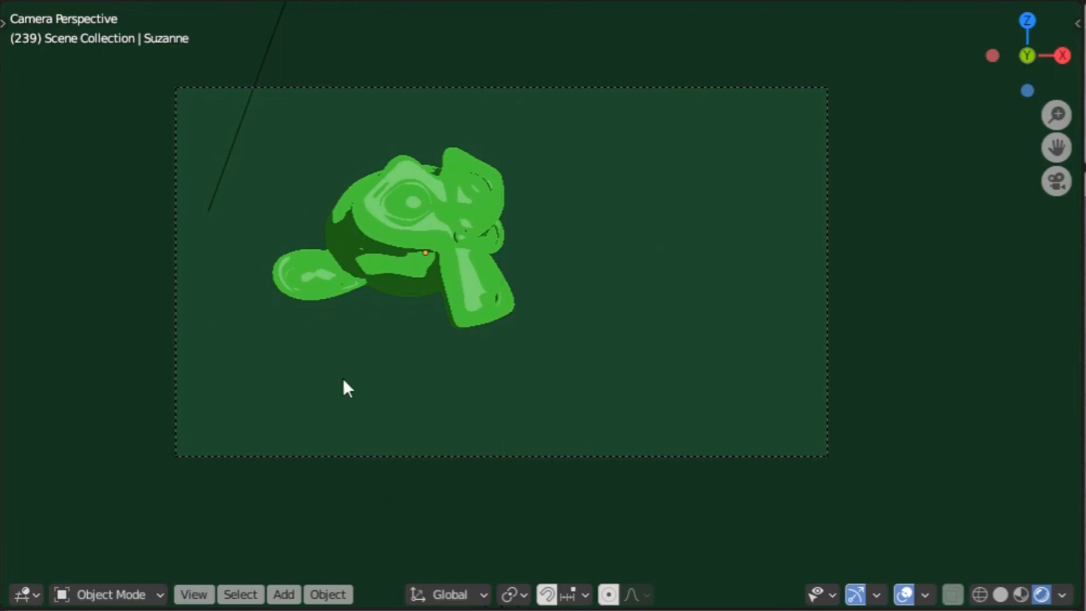
Render frame 64 and return the area to the Compositor.
left_click(23, 594)
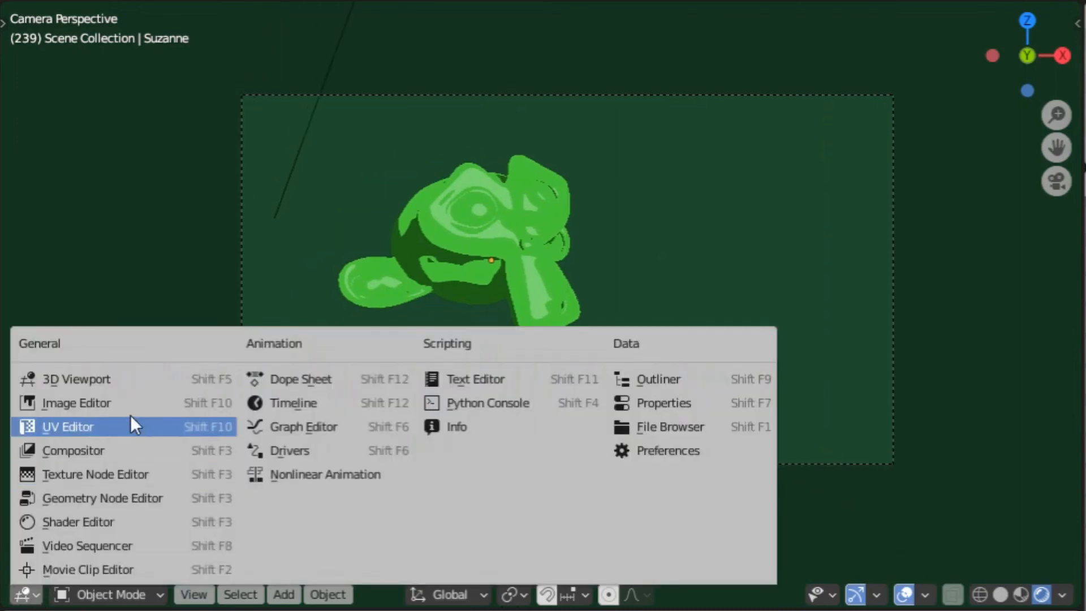
key("Escape")
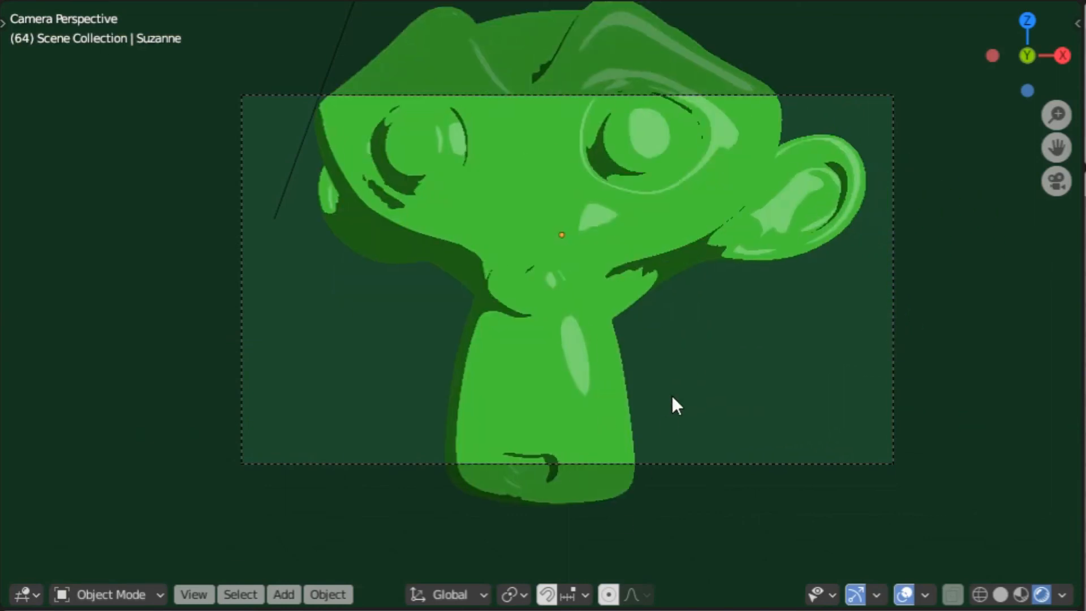
key("F12")
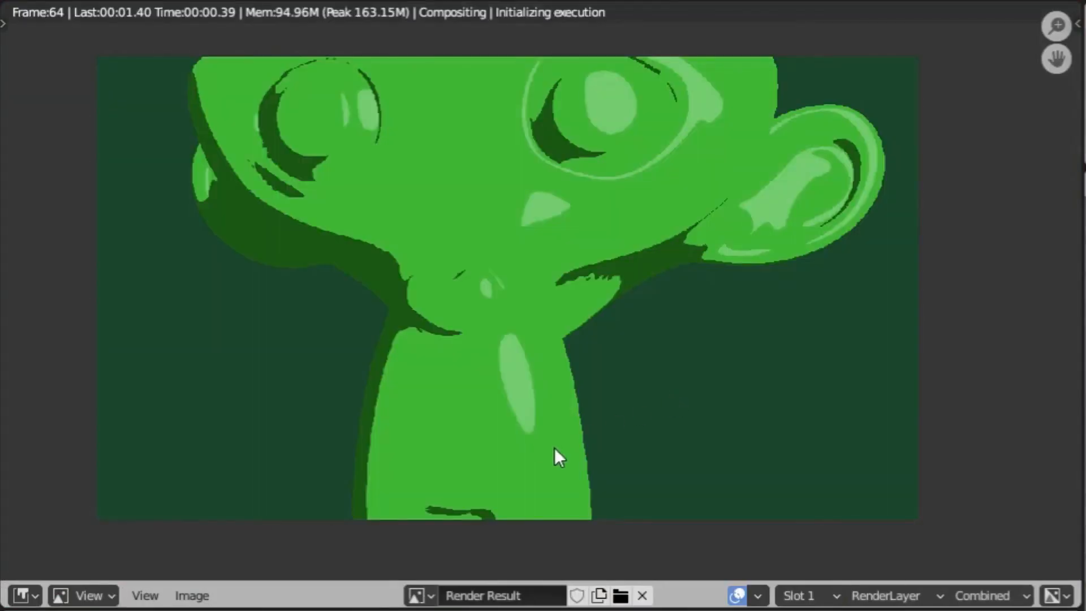
left_click(28, 594)
left_click(102, 444)
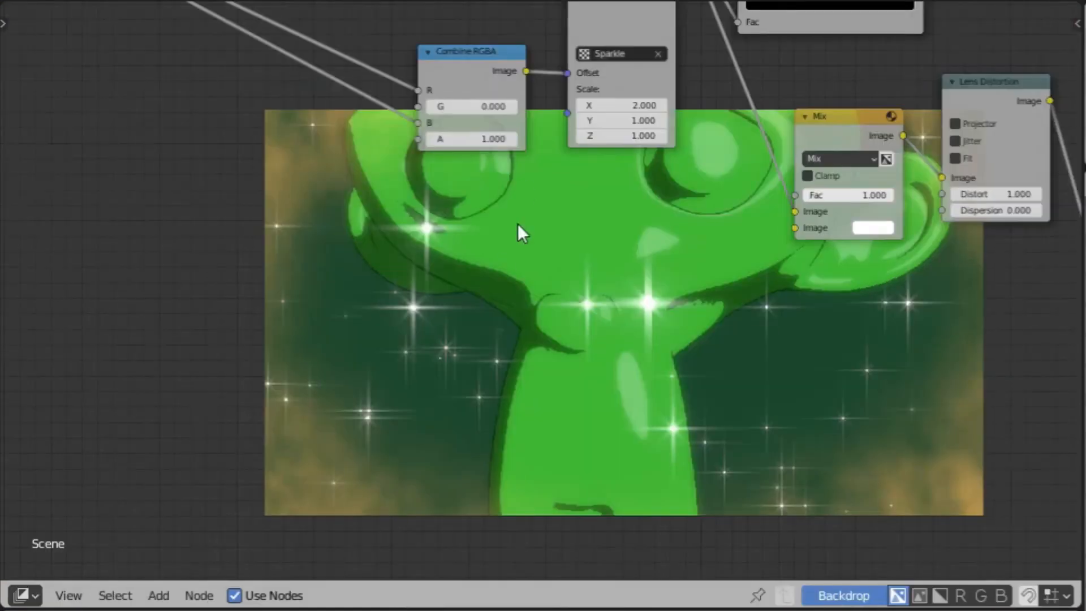
Look over the cloudy vignette node chain between the QuickStars-Layered group and the output nodes.
middle_click_drag(507, 202, 233, 355)
scroll(233, 355, "down", 10)
middle_click_drag(867, 240, 280, 310)
middle_click_drag(347, 317, 543, 384)
scroll(509, 382, "down", 3)
left_click_drag(110, 111, 639, 290)
scroll(589, 385, "up", 4)
left_click_drag(600, 409, 706, 315)
middle_click_drag(340, 311, 611, 354)
key("Home")
left_click_drag(366, 210, 364, 204)
middle_click_drag(781, 335, 419, 192)
middle_click_drag(705, 277, 693, 276)
scroll(408, 360, "up", 3)
middle_click_drag(333, 366, 585, 334)
scroll(379, 349, "up", 1)
Select the vignette nodes from Combine RGBA through Overlay and add a reroute on the OFFSET links entering Combine RGBA.
key("a")
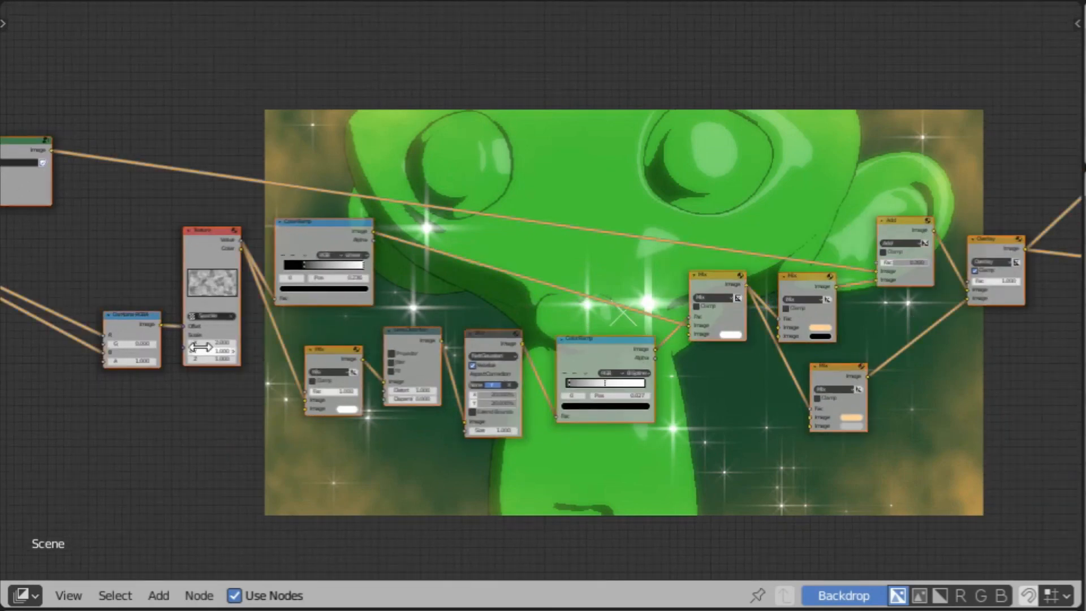
key("c")
left_click_drag(850, 332, 922, 287)
right_click(922, 287)
mouse_move(738, 343)
middle_mouse_down()
mouse_move(366, 369)
mouse_move(748, 334)
middle_mouse_up()
middle_click_drag(652, 364, 571, 423)
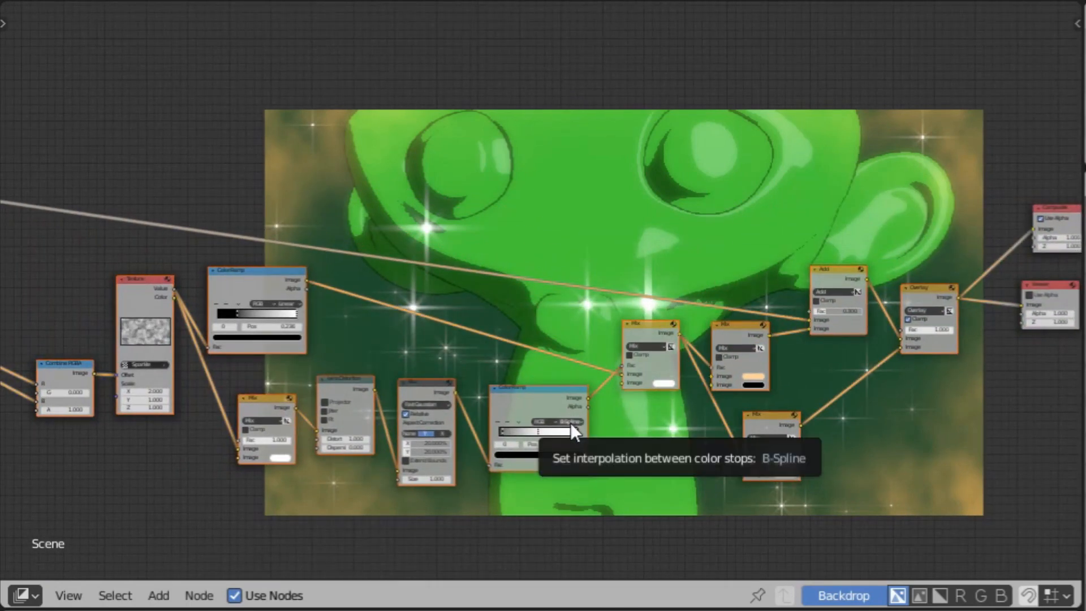
middle_click_drag(489, 421, 831, 388)
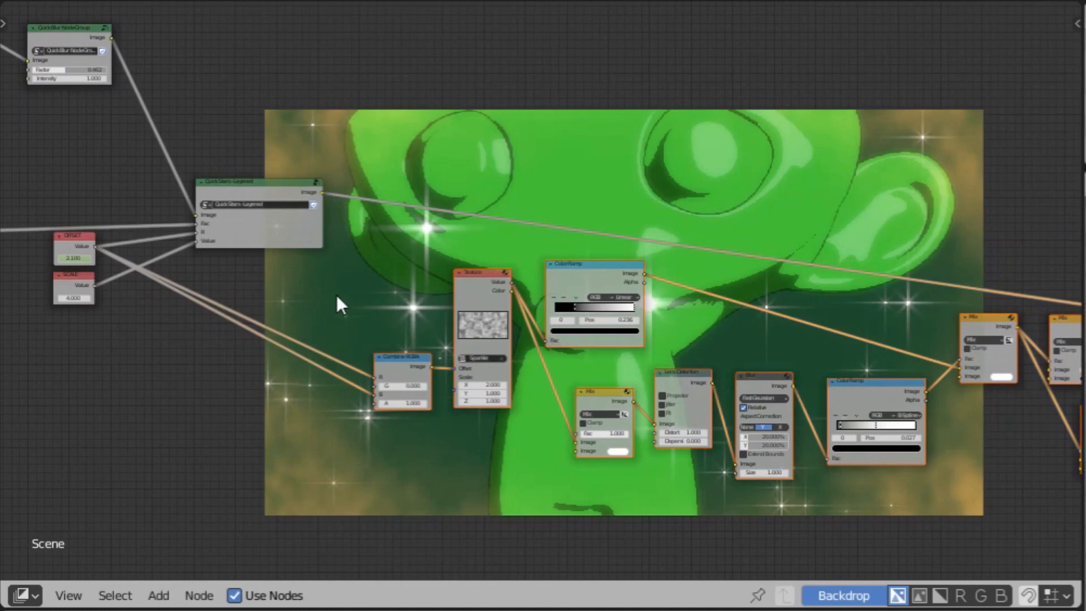
right_click_drag(337, 298, 254, 389, "shift")
Group the reroute and all vignette nodes from Combine RGBA through Overlay into one node group, and exit the group.
middle_click_drag(609, 396, 391, 386)
key("c")
left_click_drag(222, 372, 654, 395)
right_click(654, 395)
middle_click_drag(635, 410, 439, 445)
key("c")
mouse_move(520, 424)
left_mouse_down()
mouse_move(659, 419)
mouse_move(763, 351)
mouse_move(789, 350)
left_mouse_up()
right_click(789, 350)
middle_click_drag(309, 399, 528, 402)
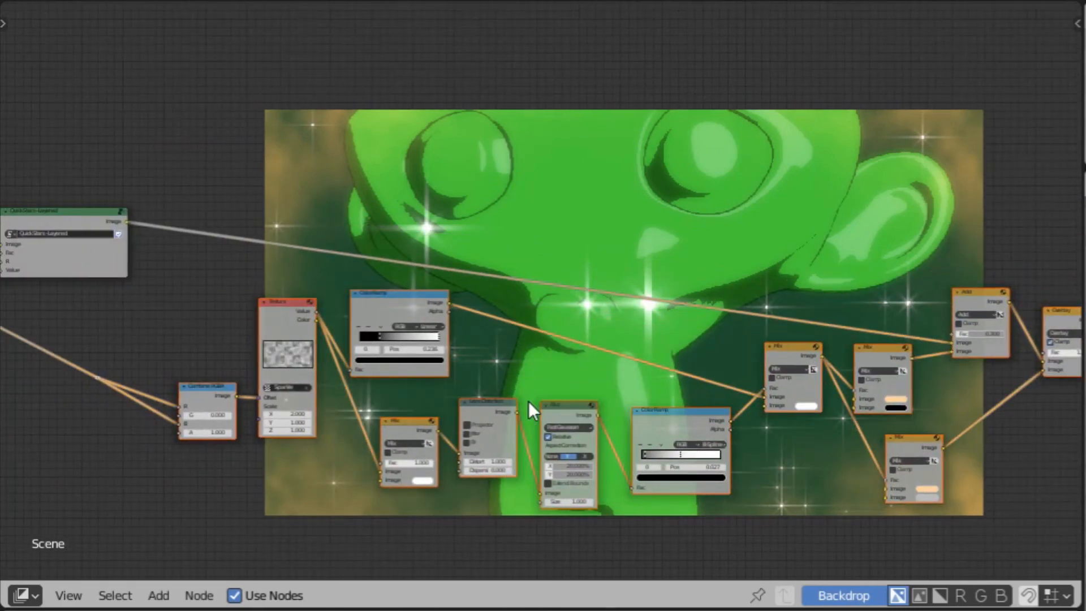
key("ctrl+g")
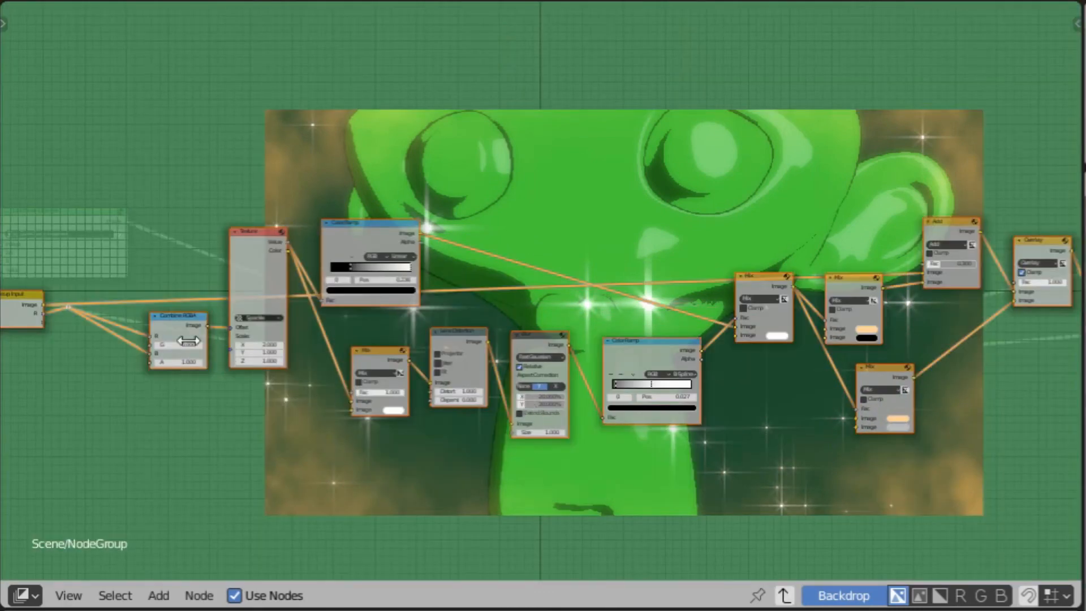
middle_click_drag(236, 357, 417, 356)
key("Tab")
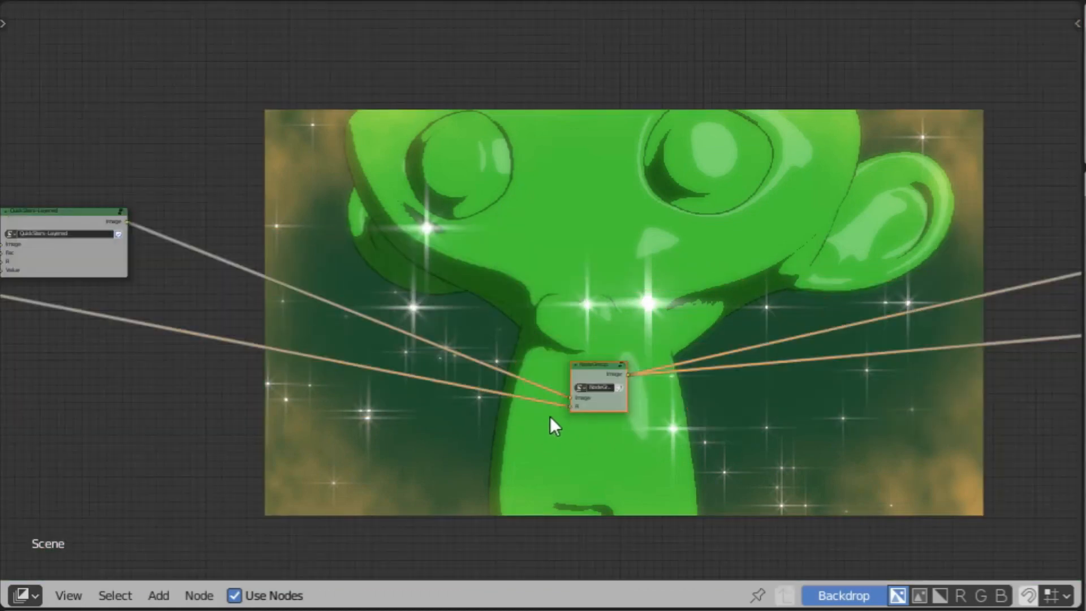
Move the new node group beside the QuickStars-Layered group and bring the Composite and Viewer nodes close to it.
left_click_drag(572, 372, 199, 262)
middle_click_drag(642, 327, 147, 258)
left_click_drag(693, 123, 677, 243)
middle_click_drag(472, 275, 798, 306)
key("g")
left_click(1001, 285)
middle_click_drag(519, 262, 810, 390)
left_click(52, 1)
left_click(85, 129)
Unmute the For Anime - Post Sparkles group node in the older part of the node tree.
middle_click_drag(363, 143, 537, 293)
left_click(549, 212)
middle_click_drag(685, 254, 626, 257)
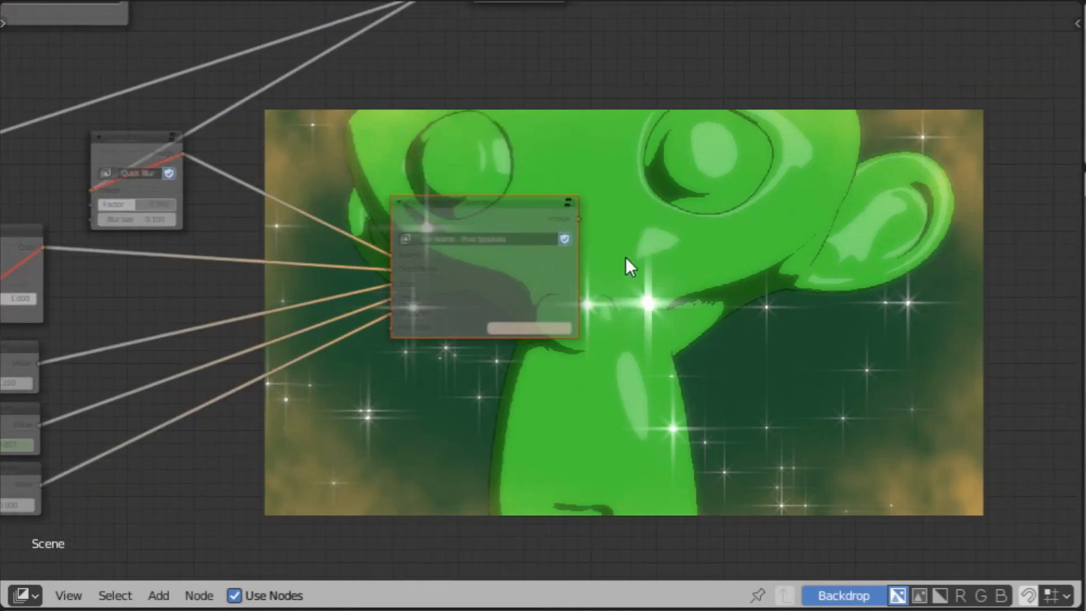
key("m")
scroll(552, 304, "up", 5)
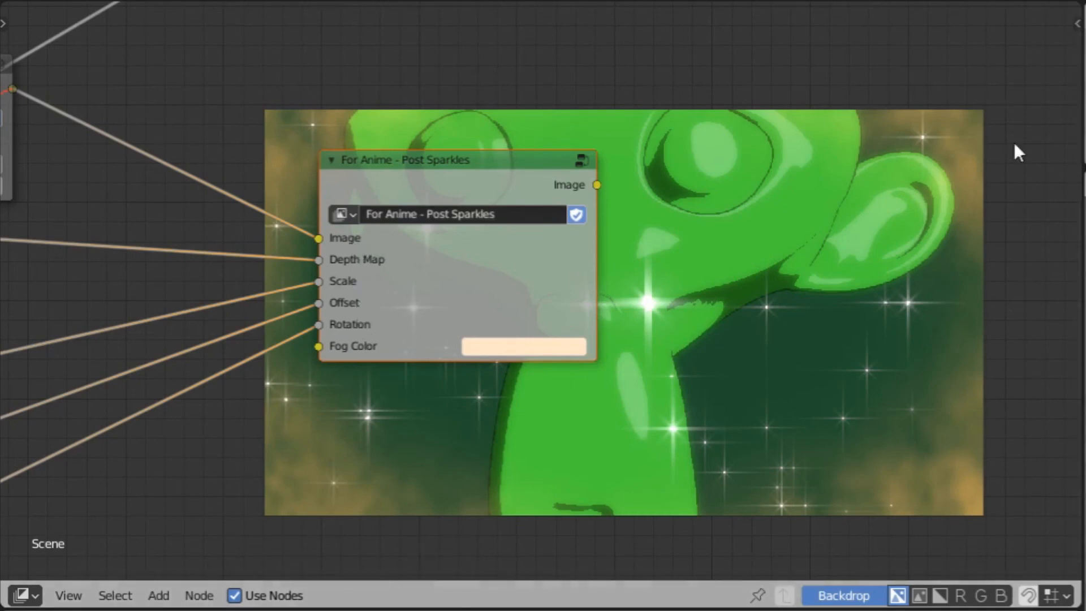
middle_click_drag(730, 288, 383, 290)
Examine the nodes inside the For Anime - Post Sparkles group from the output back to the Group Input, and exit the group.
left_click(233, 167)
scroll(563, 216, "down", 9)
middle_click_drag(771, 262, 977, 252)
scroll(632, 249, "up", 3)
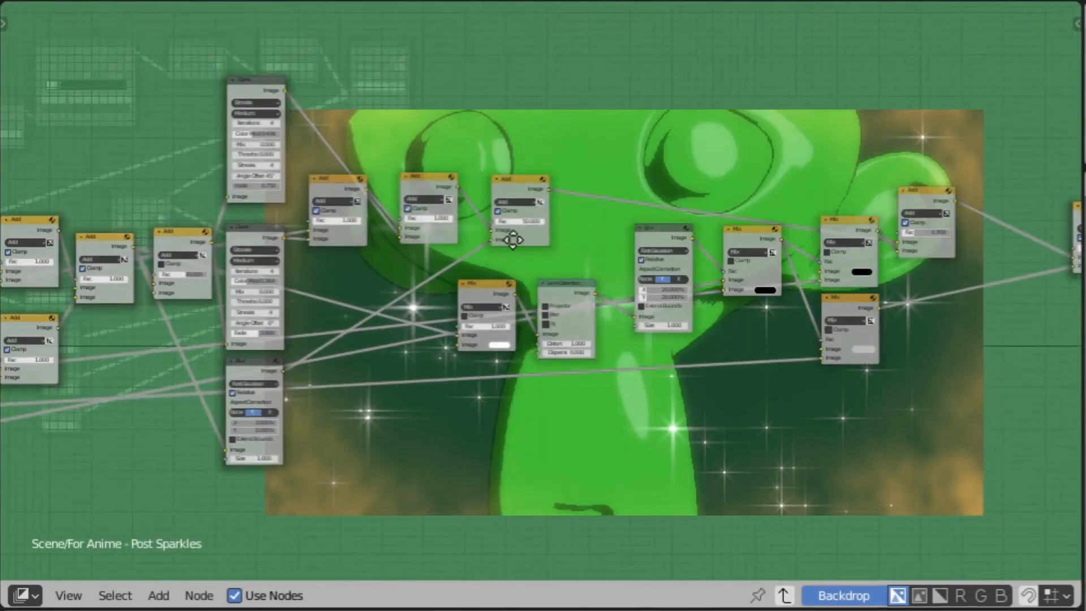
middle_click_drag(187, 138, 347, 131)
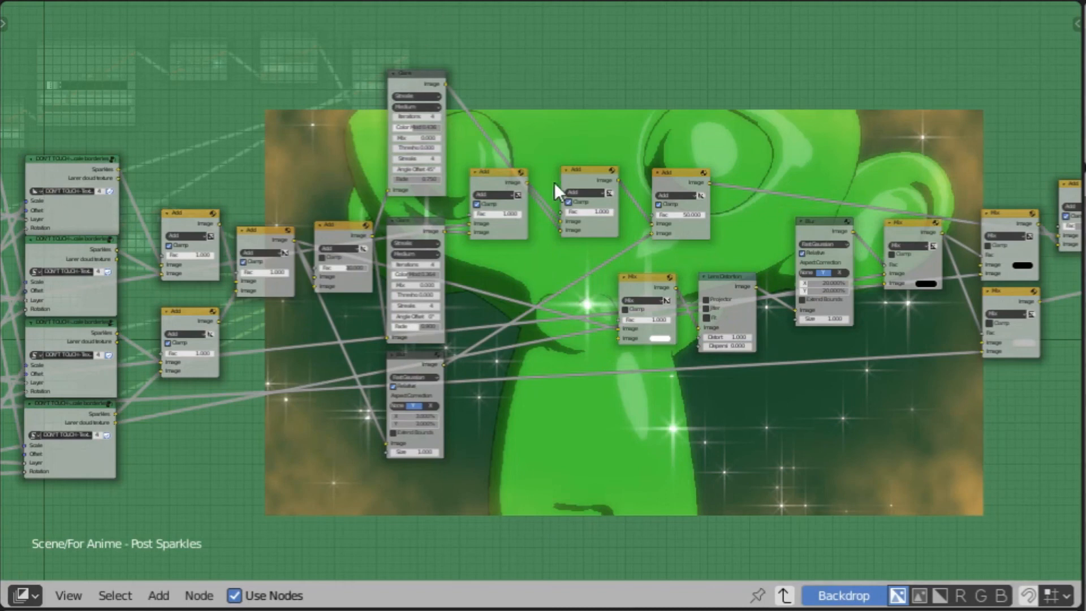
middle_click_drag(608, 126, 382, 91)
middle_click_drag(815, 227, 656, 257)
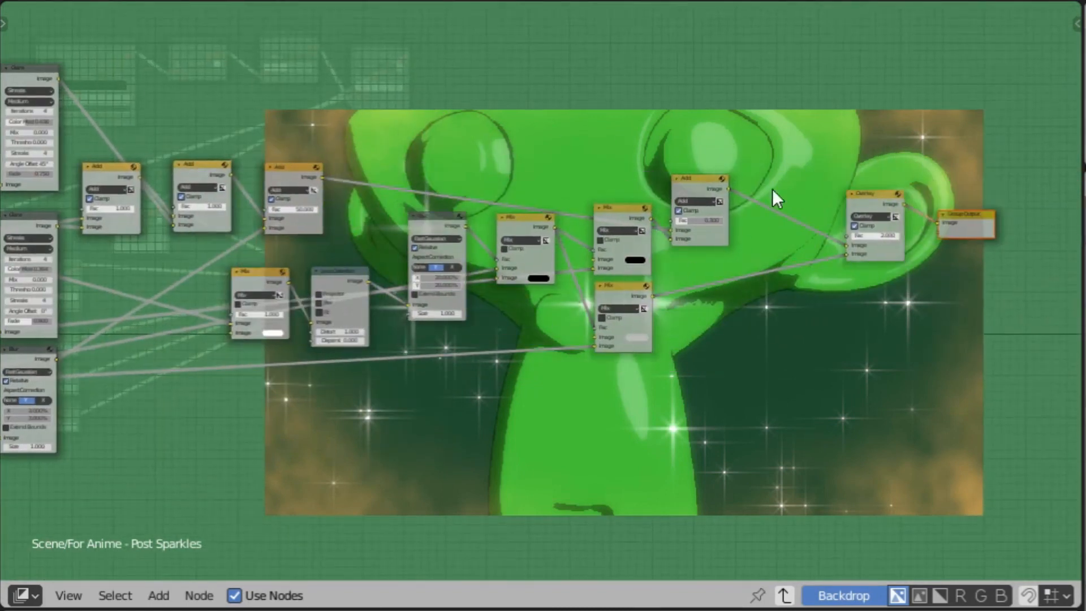
middle_click_drag(483, 330, 1020, 349)
middle_click_drag(531, 347, 804, 304)
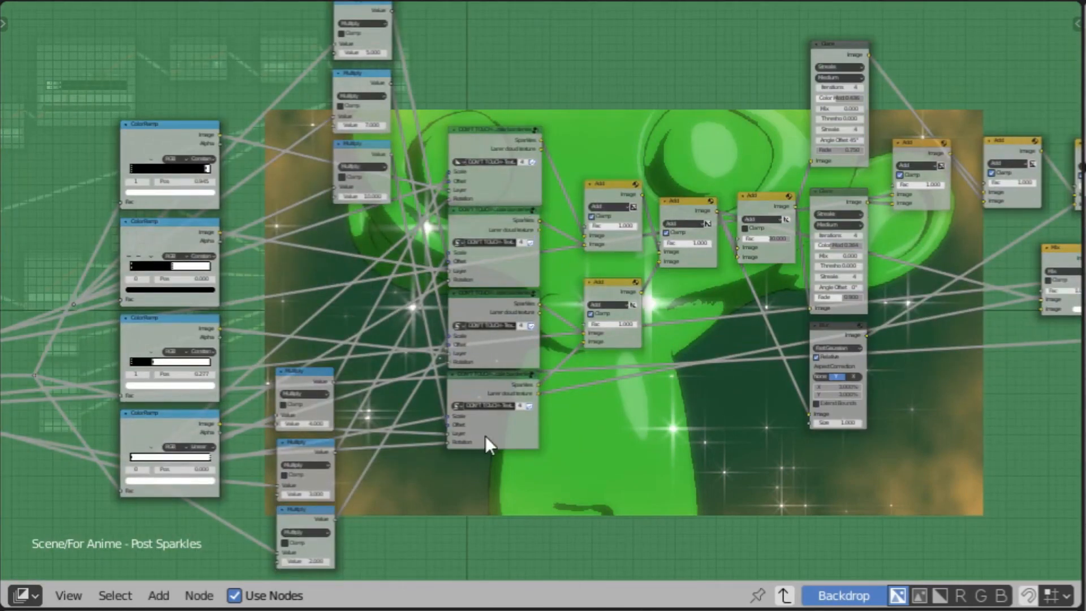
middle_click_drag(488, 230, 620, 243)
middle_click_drag(439, 343, 507, 223)
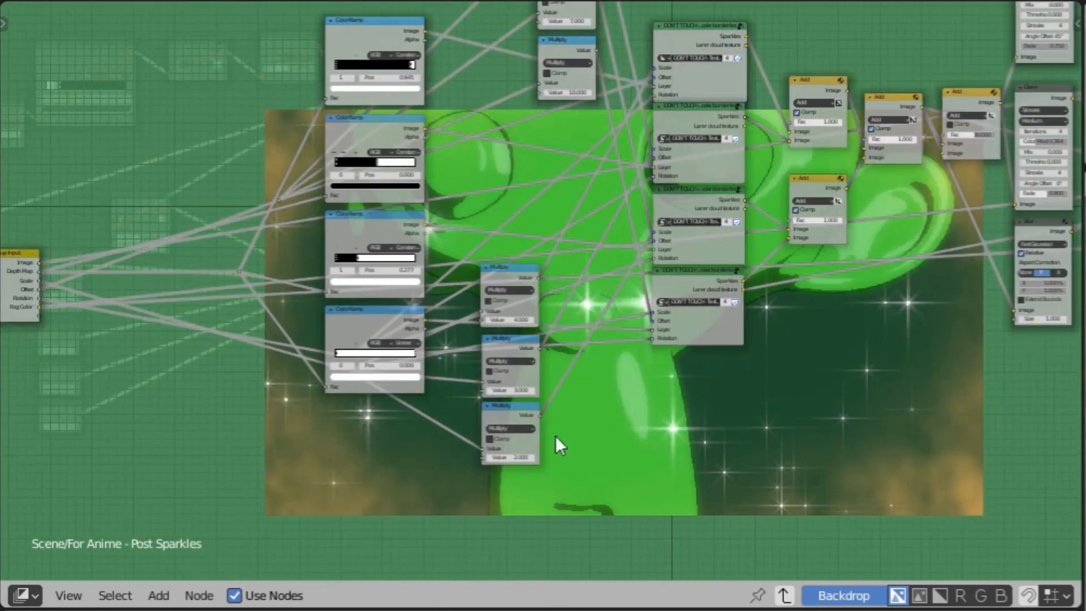
middle_click_drag(749, 297, 703, 232)
middle_click_drag(577, 340, 821, 450)
left_click(139, 275)
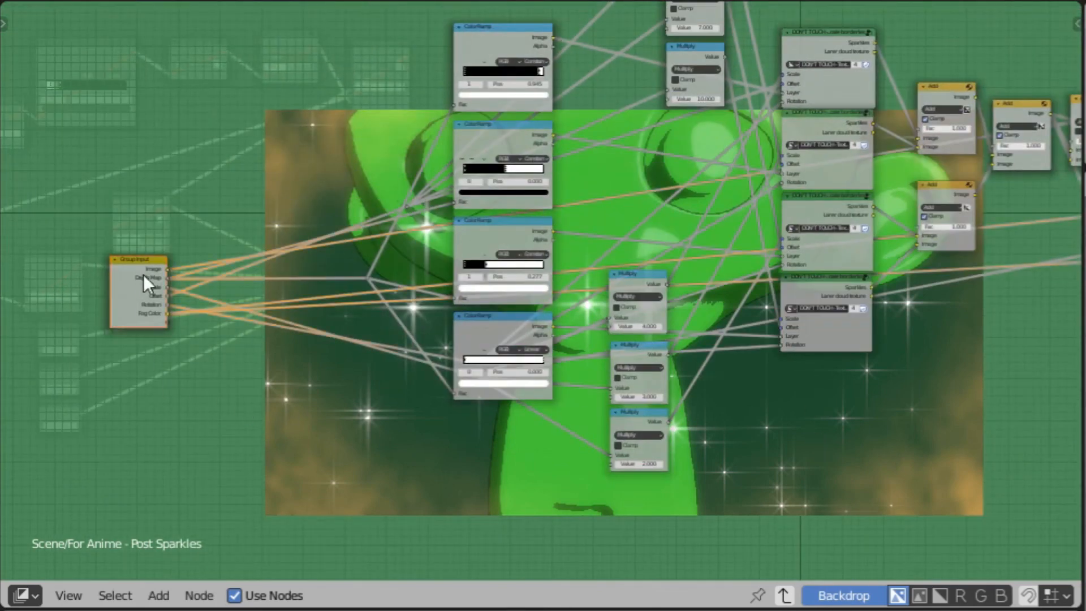
key("Tab")
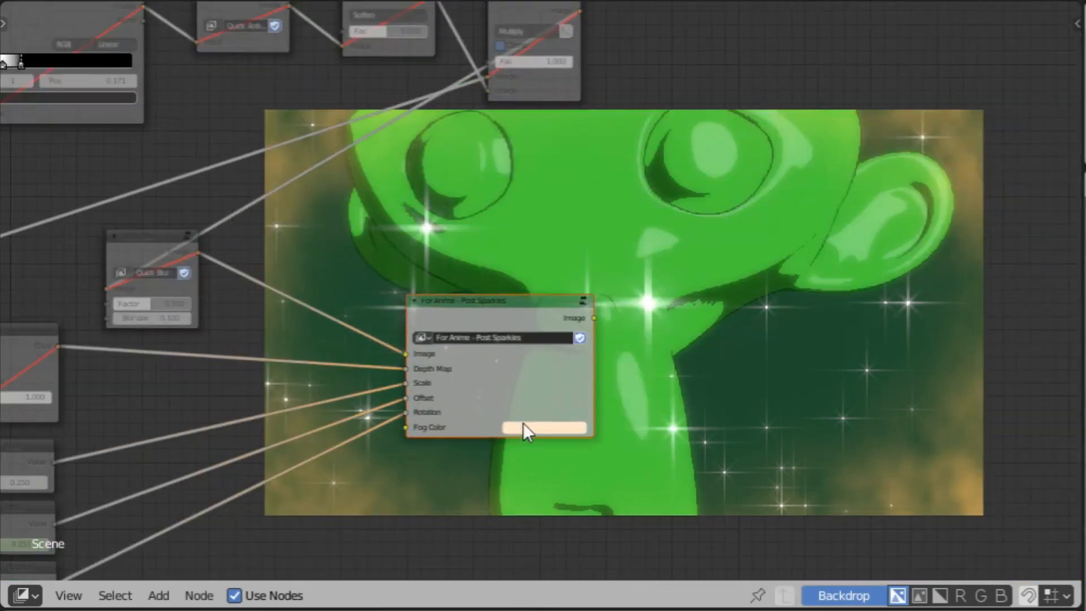
Mute the For Anime - Post Sparkles group node and return to the QuickStars composite nodes.
key("m")
middle_click_drag(615, 549, 498, 228)
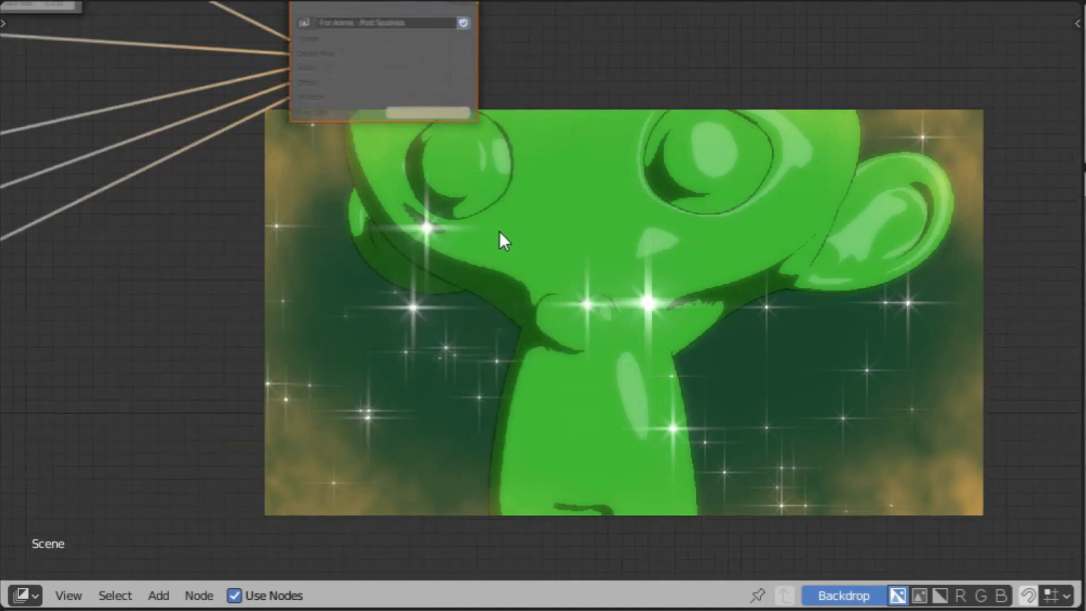
scroll(503, 240, "down", 5)
middle_click_drag(426, 333, 440, 138)
middle_click_drag(534, 247, 659, 244)
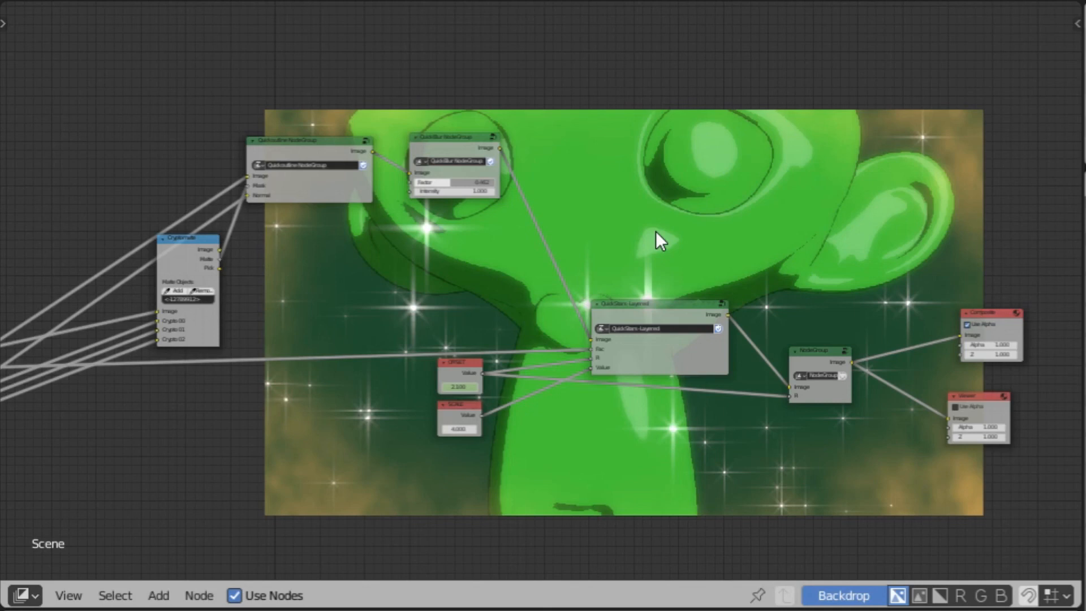
middle_click_drag(676, 272, 523, 134)
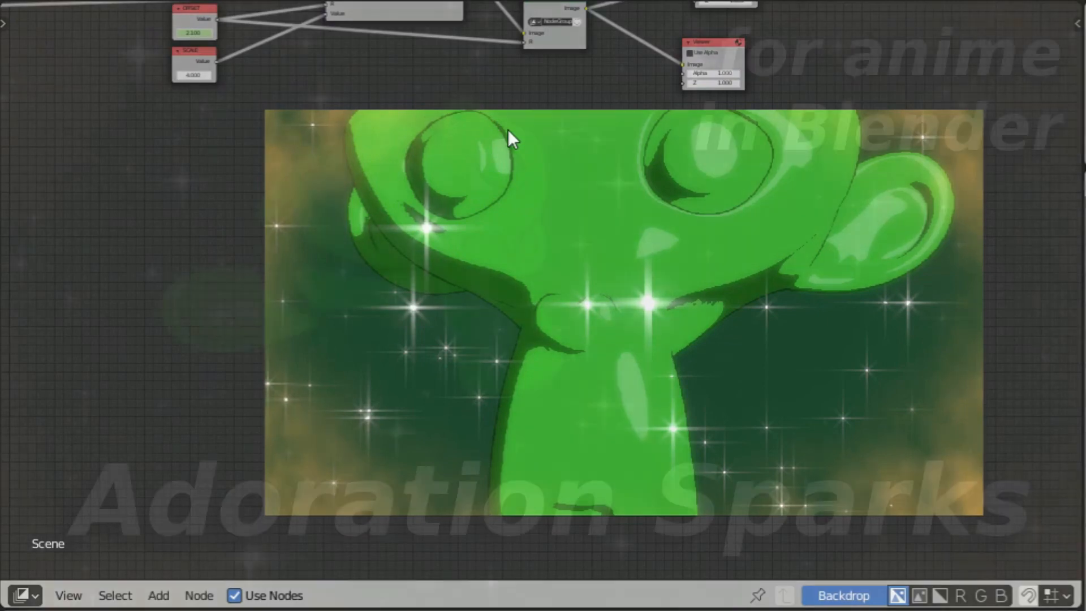